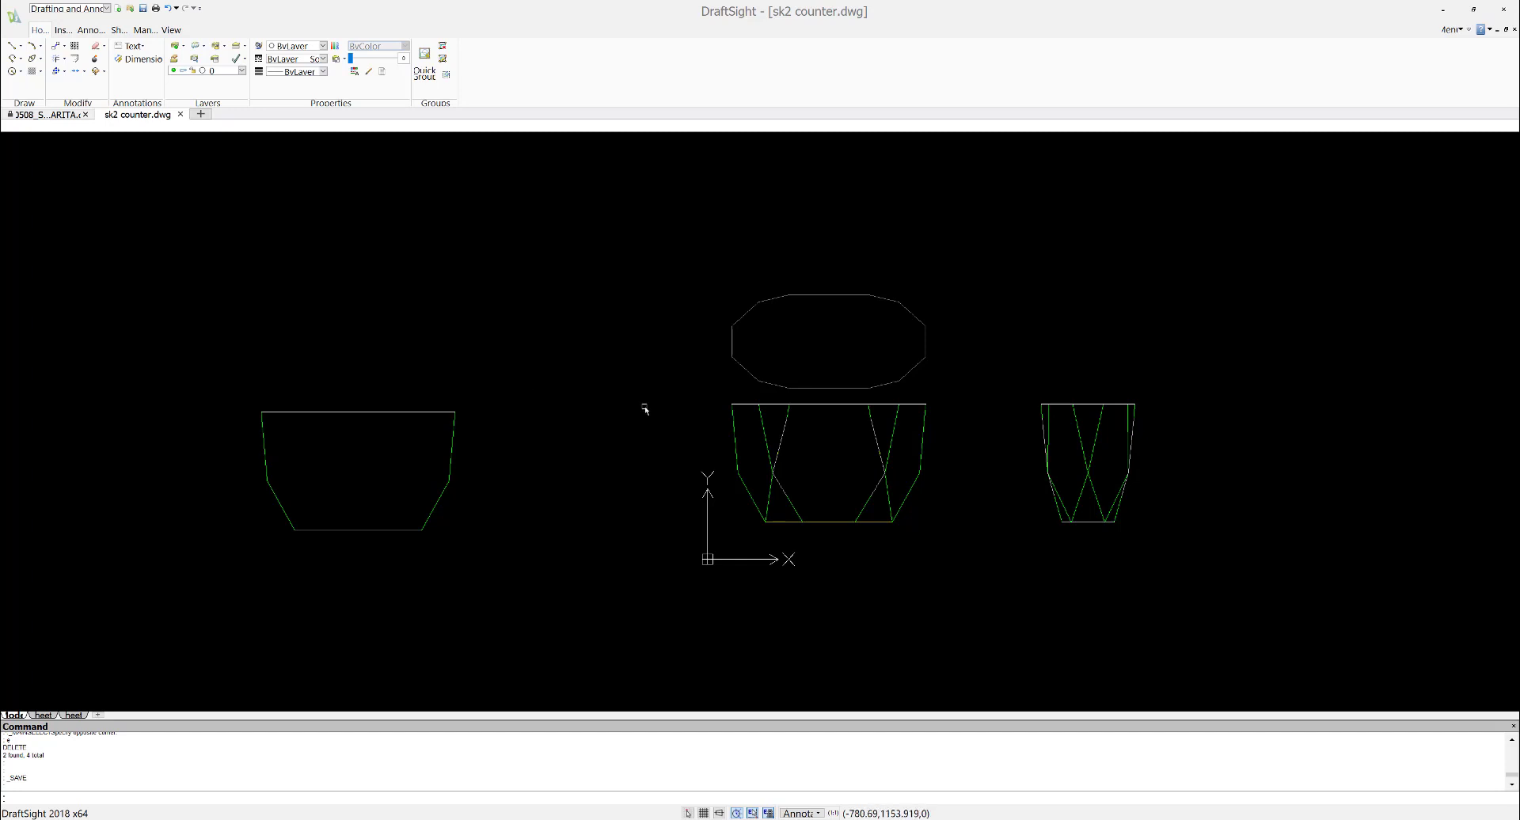
- Switch to PYTHA and import the sk2 counter DWG drawing from the Desktop
{"action": "scroll", "coordinate": [816, 417], "scroll_direction": "down", "scroll_amount": 1}
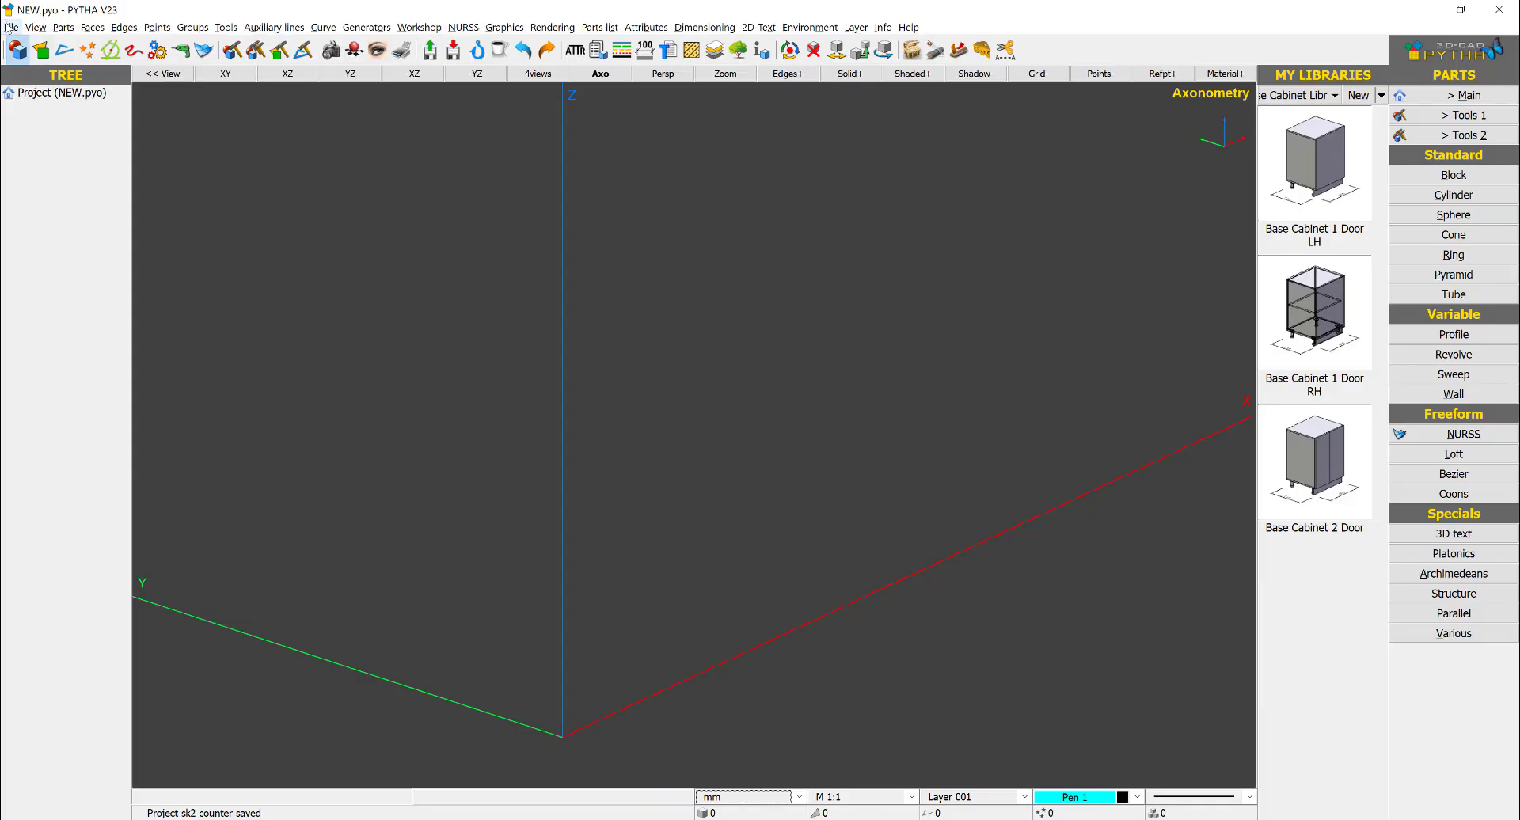
{"action": "left_click", "coordinate": [12, 29]}
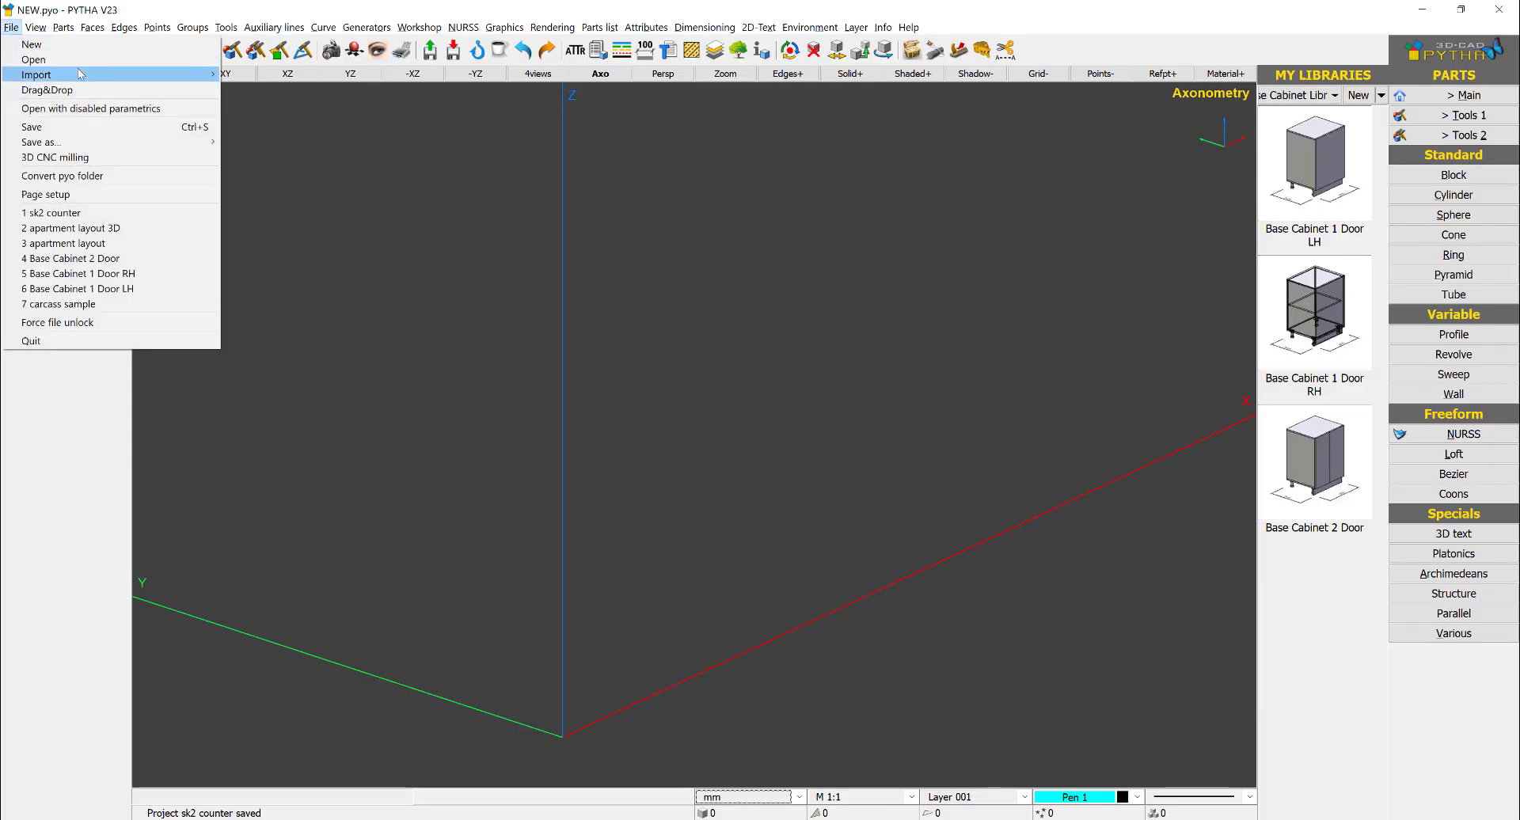
{"action": "mouse_move", "coordinate": [80, 74]}
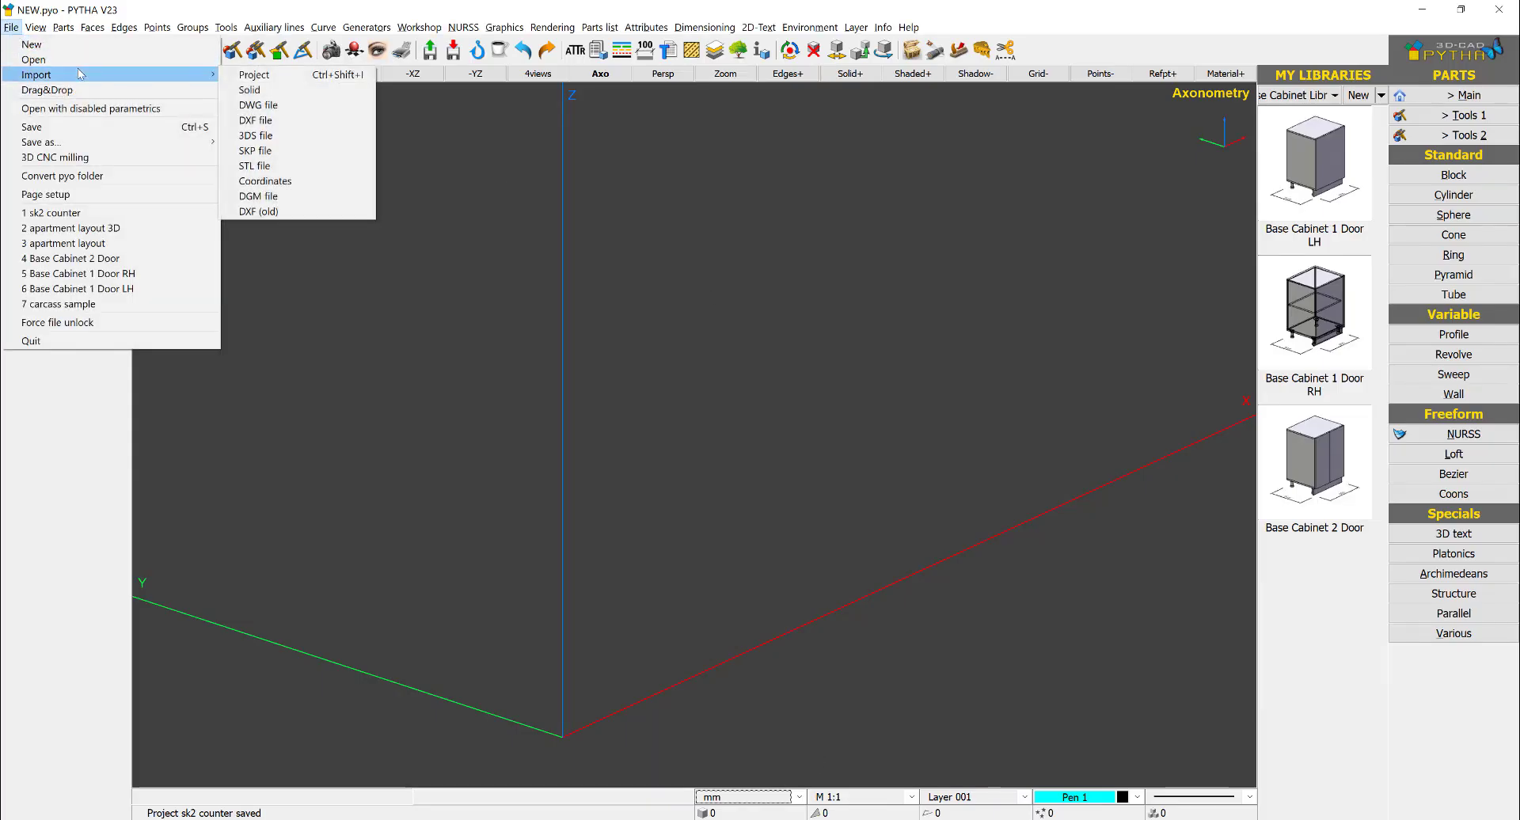
{"action": "left_click", "coordinate": [299, 105]}
{"action": "double_click", "coordinate": [187, 162]}
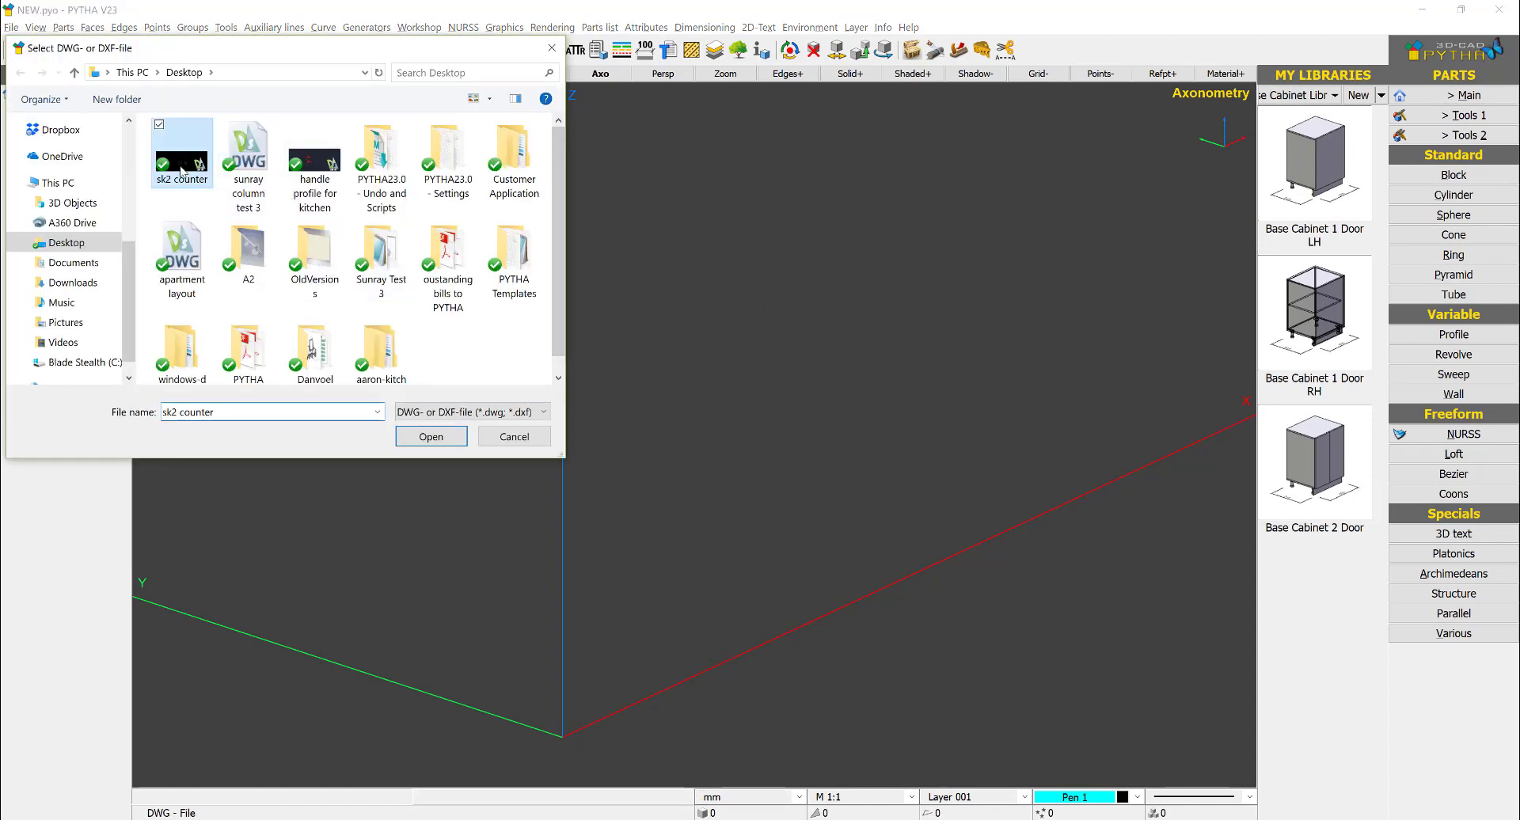
{"action": "scroll", "coordinate": [702, 401], "scroll_direction": "down", "scroll_amount": 5}
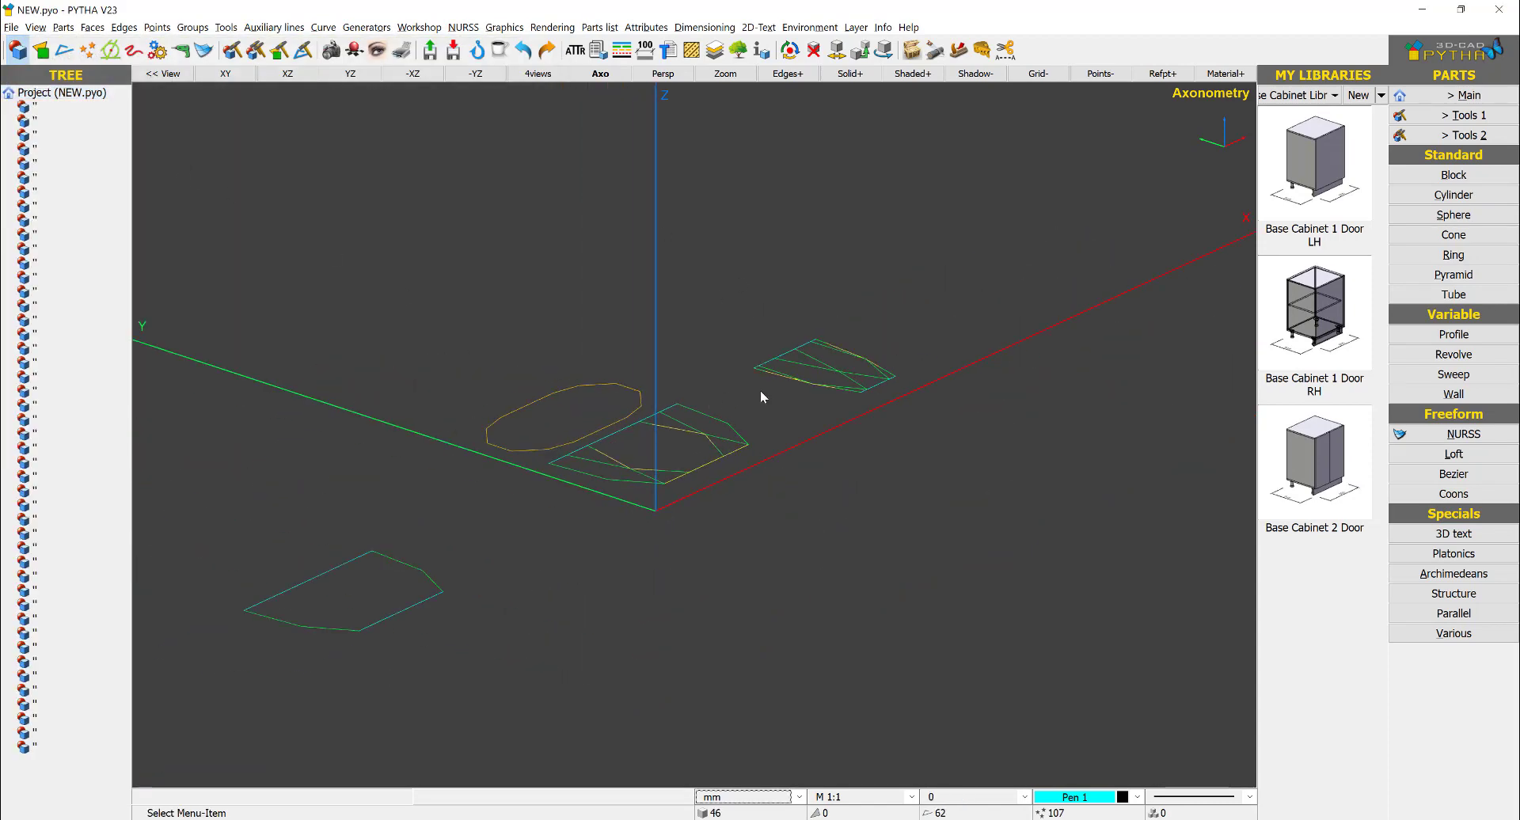
{"action": "scroll", "coordinate": [686, 443], "scroll_direction": "down", "scroll_amount": 1}
{"action": "middle_click_drag", "start_coordinate": [686, 445], "coordinate": [849, 344]}
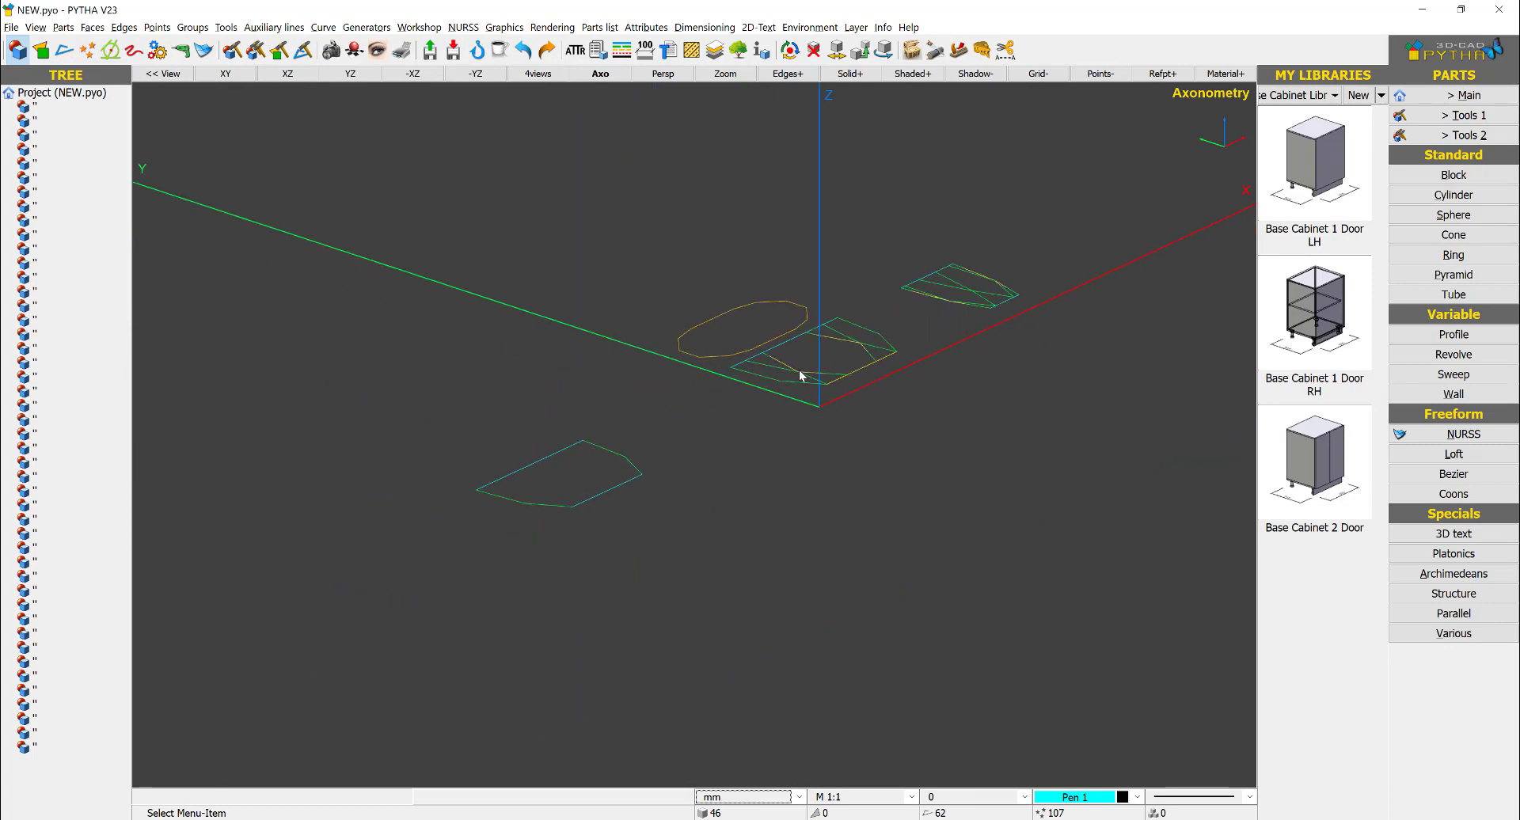
- Close the edge chains of the whole imported drawing by joining them at all its points
{"action": "left_click", "coordinate": [1466, 95]}
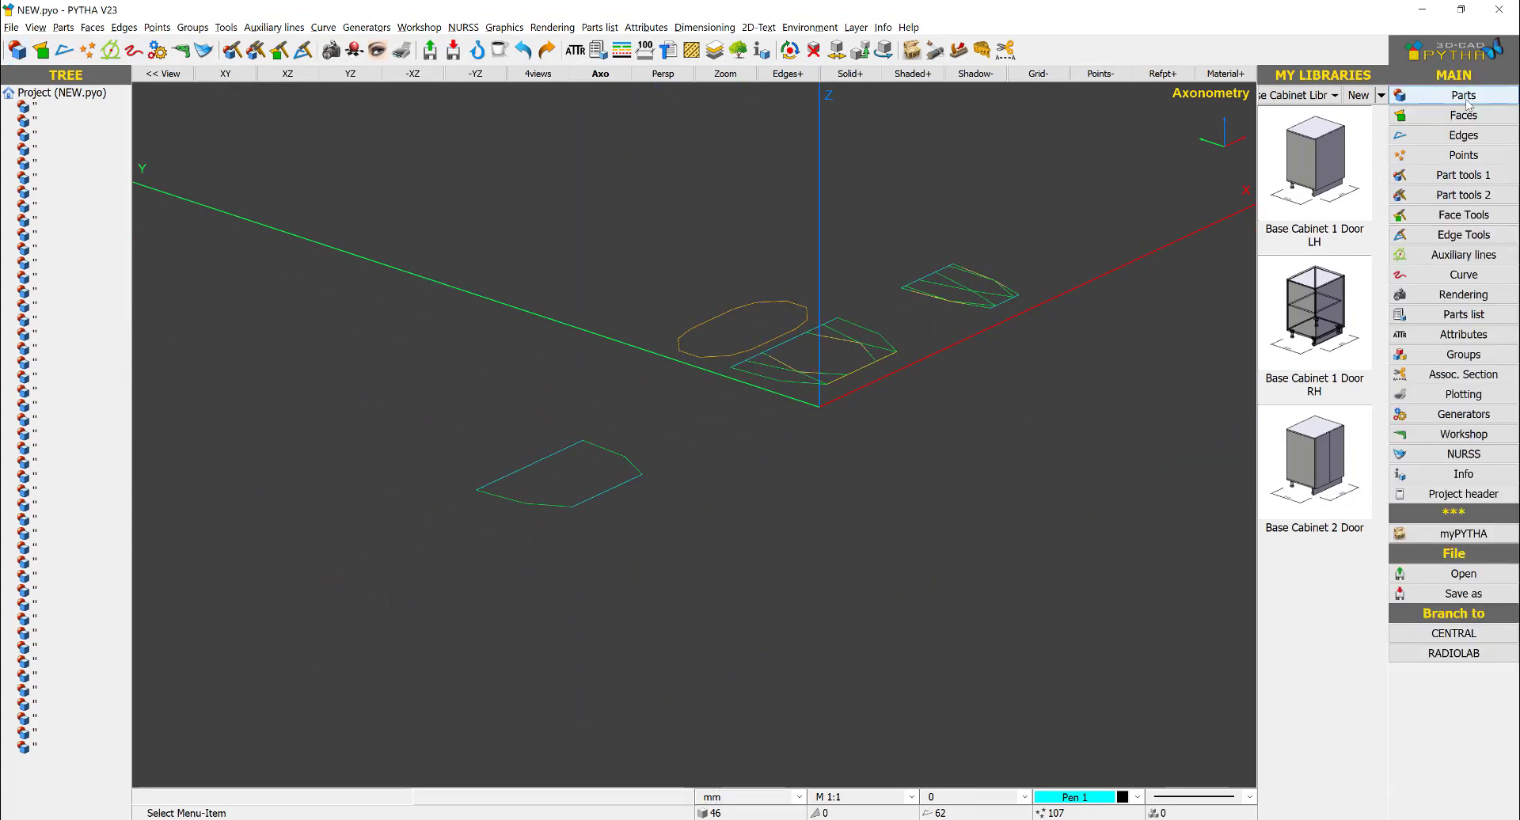
{"action": "left_click", "coordinate": [1463, 135]}
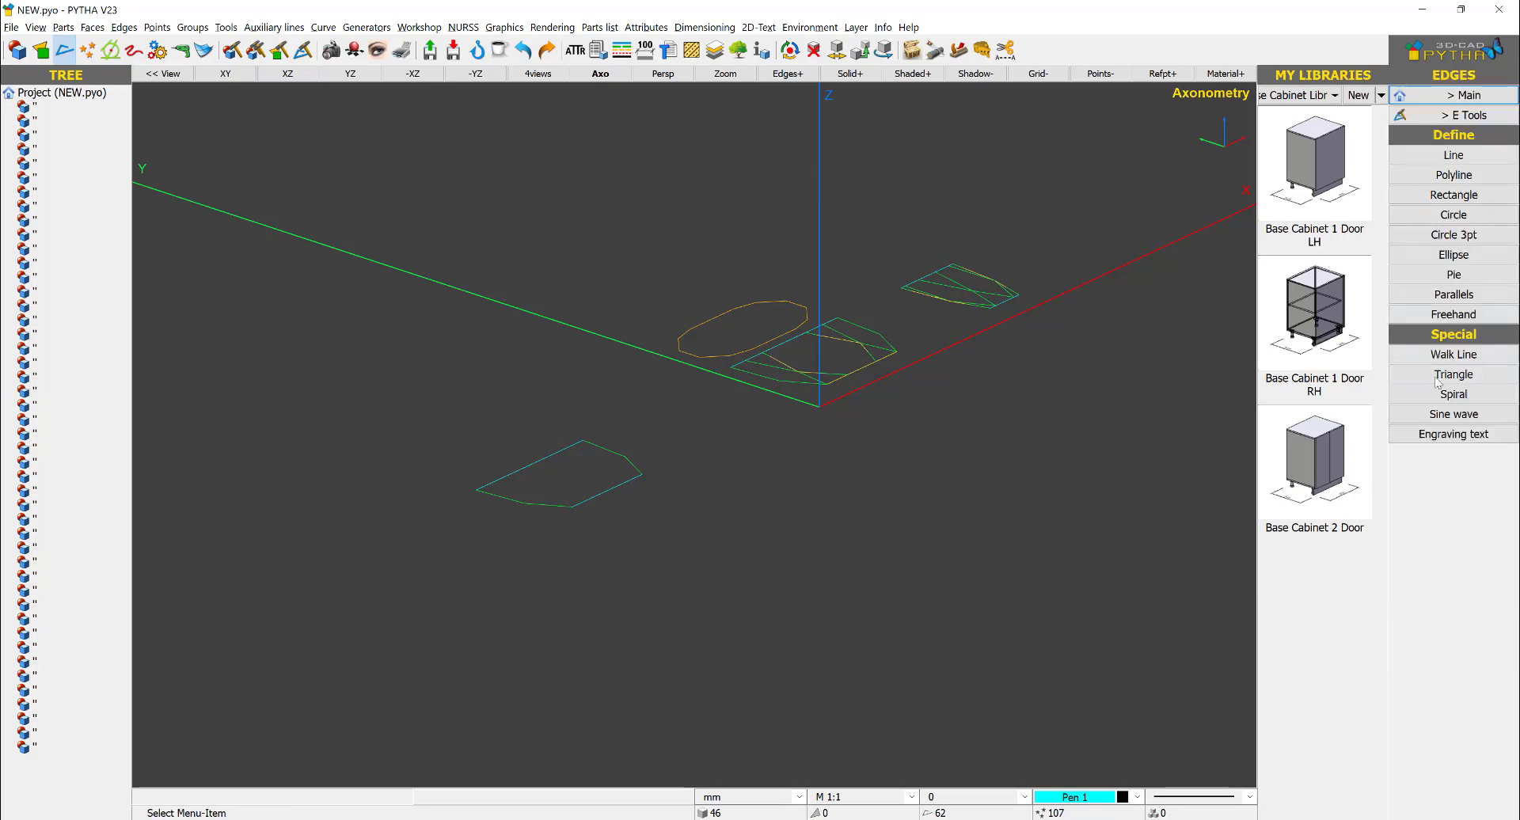
{"action": "left_click", "coordinate": [1483, 117]}
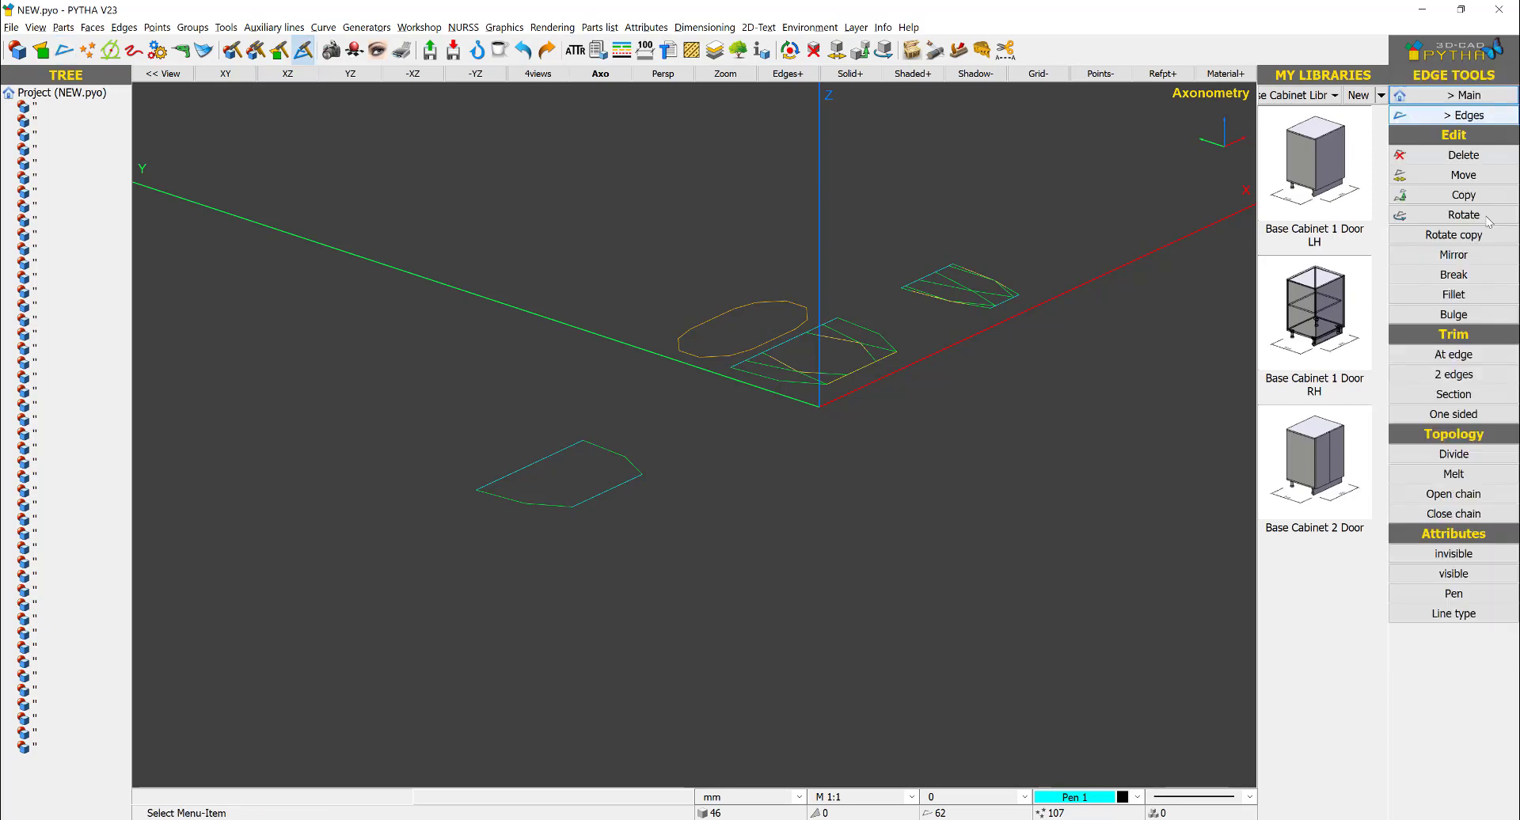
{"action": "left_click", "coordinate": [1475, 514]}
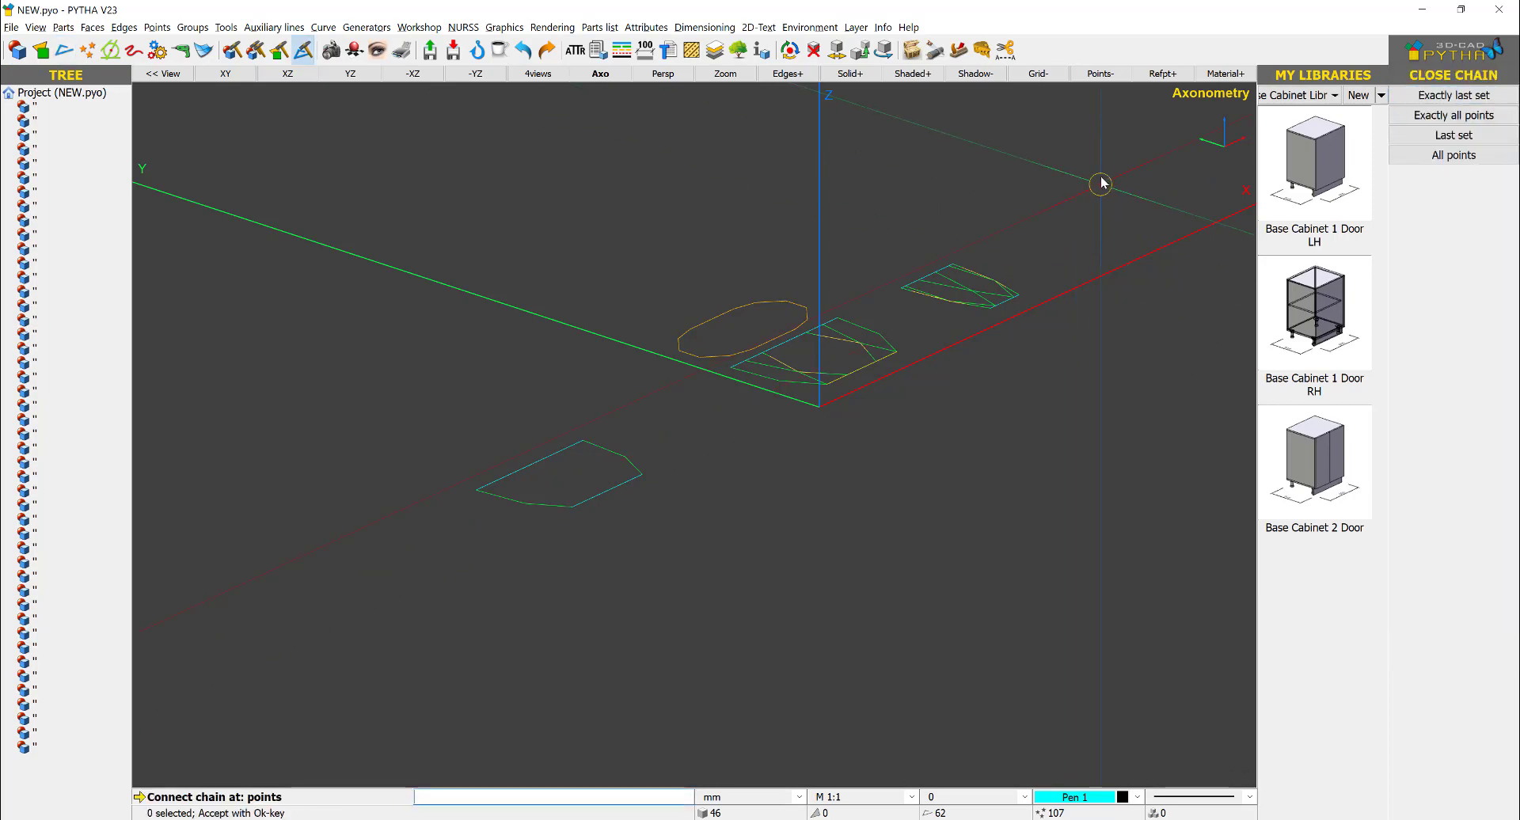
{"action": "left_click_drag", "start_coordinate": [1102, 178], "coordinate": [354, 624]}
{"action": "right_click", "coordinate": [584, 416]}
{"action": "right_click", "coordinate": [594, 464]}
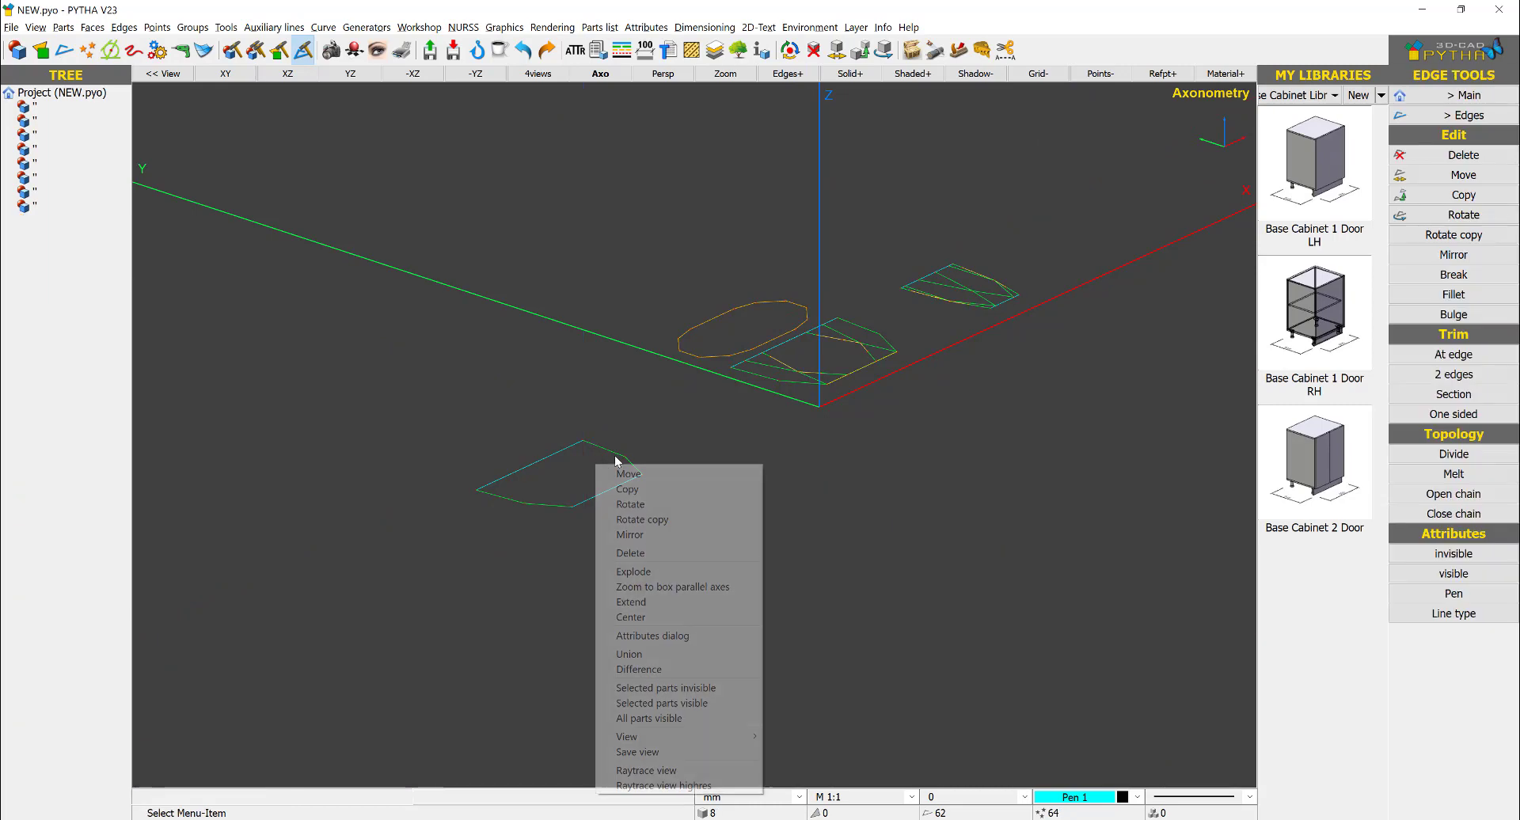
{"action": "right_click", "coordinate": [615, 452]}
{"action": "left_click", "coordinate": [620, 384]}
- Measure the distance between the two long edges of the chamfered plan outline
{"action": "left_click", "coordinate": [1463, 97]}
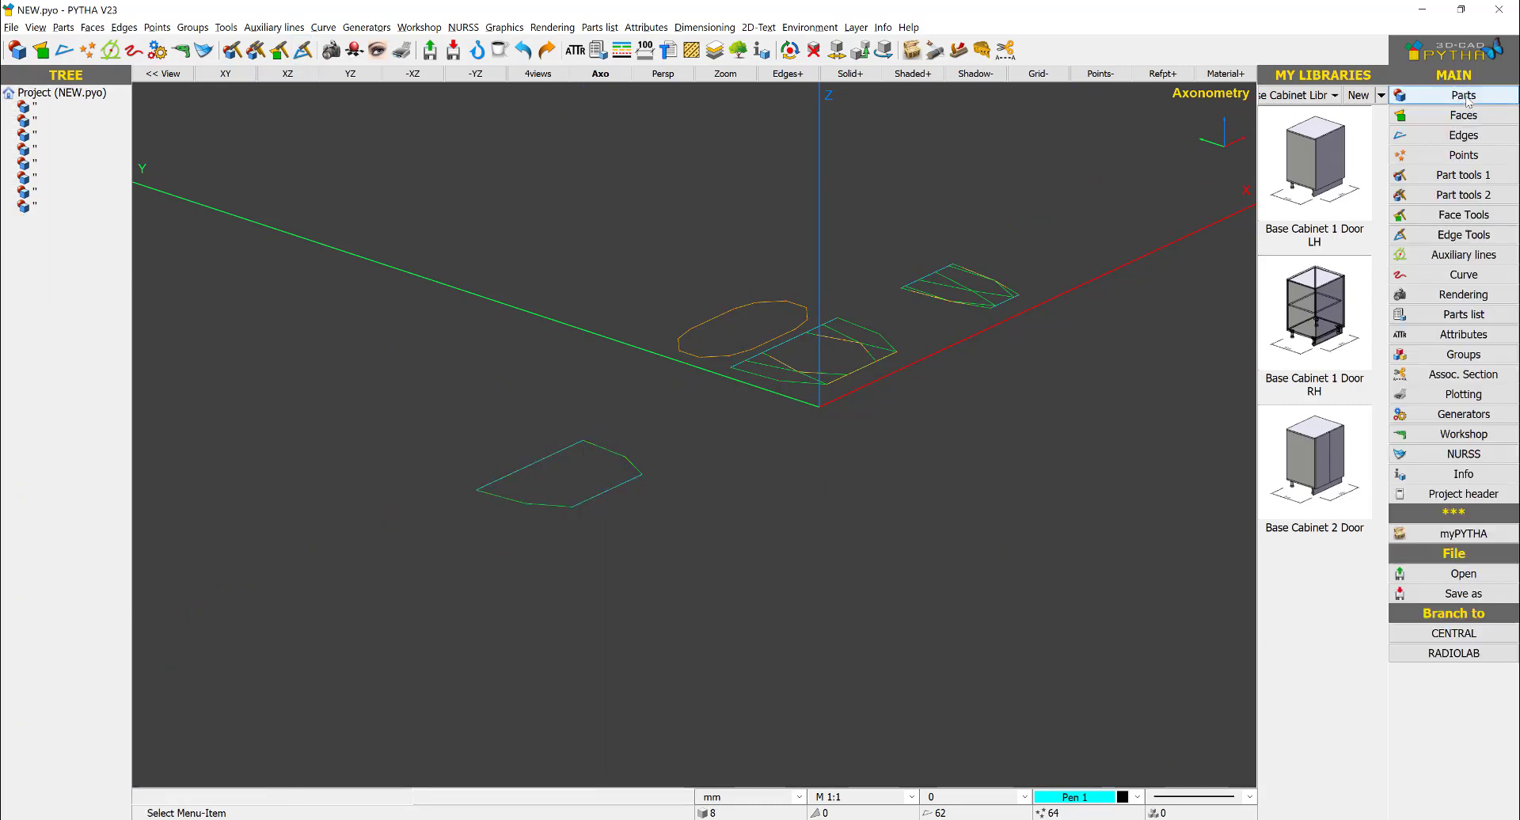
{"action": "left_click", "coordinate": [1471, 96]}
{"action": "scroll", "coordinate": [595, 411], "scroll_direction": "up", "scroll_amount": 2}
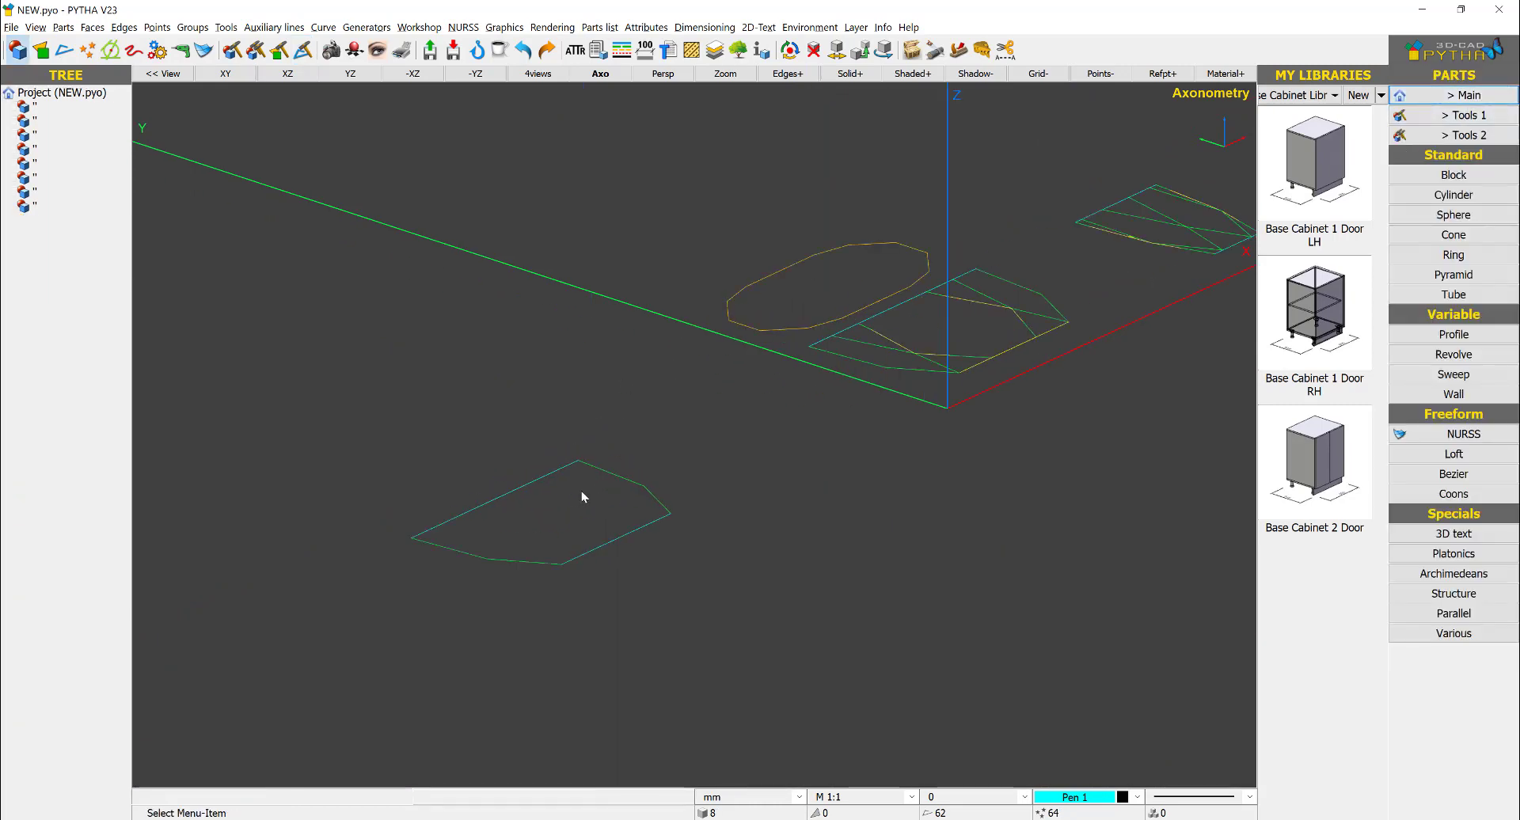
{"action": "key", "text": "d"}
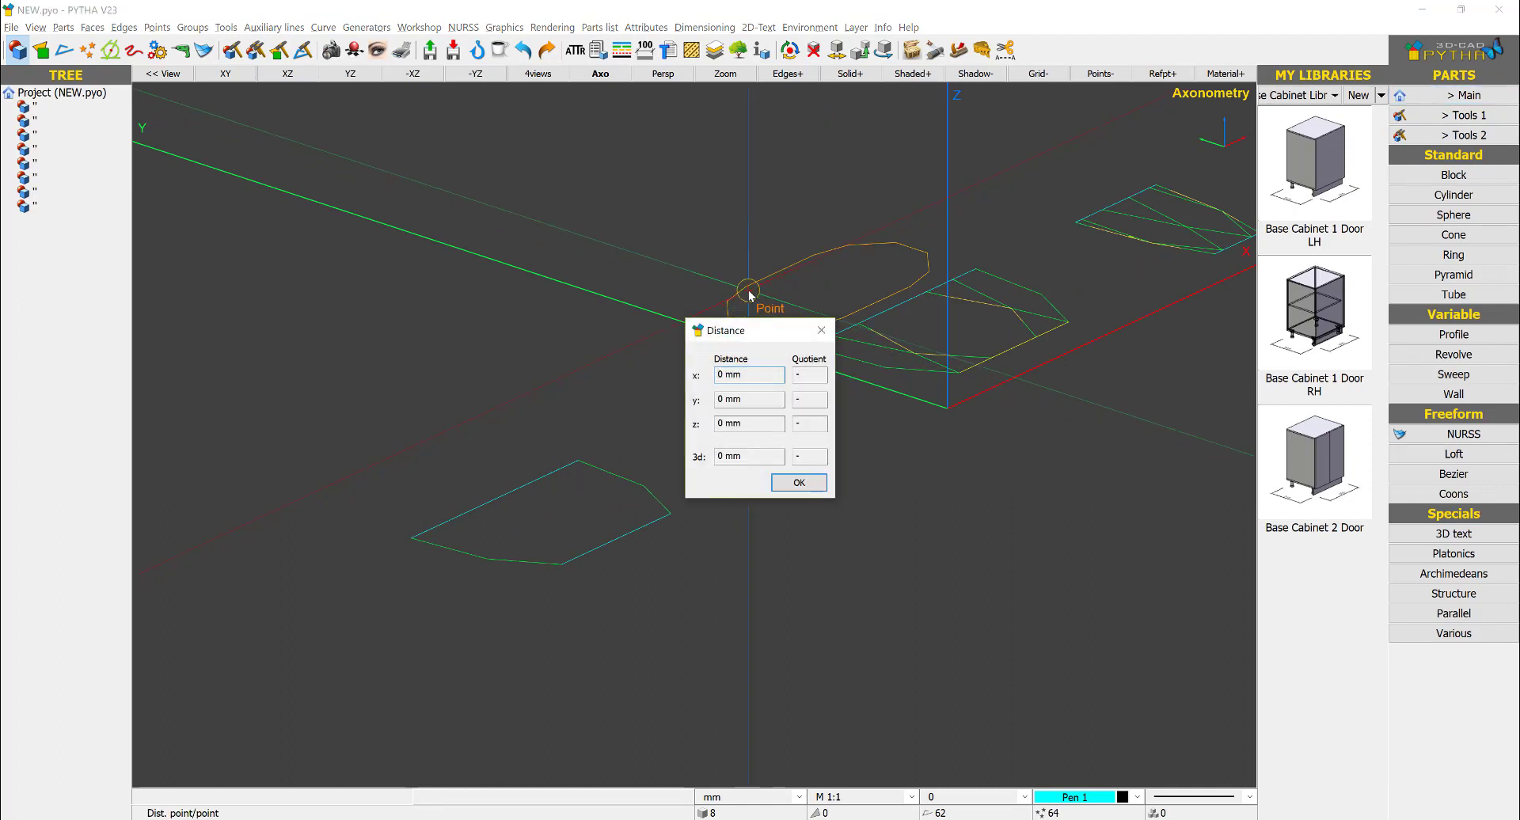
{"action": "left_click_drag", "start_coordinate": [744, 330], "coordinate": [453, 350]}
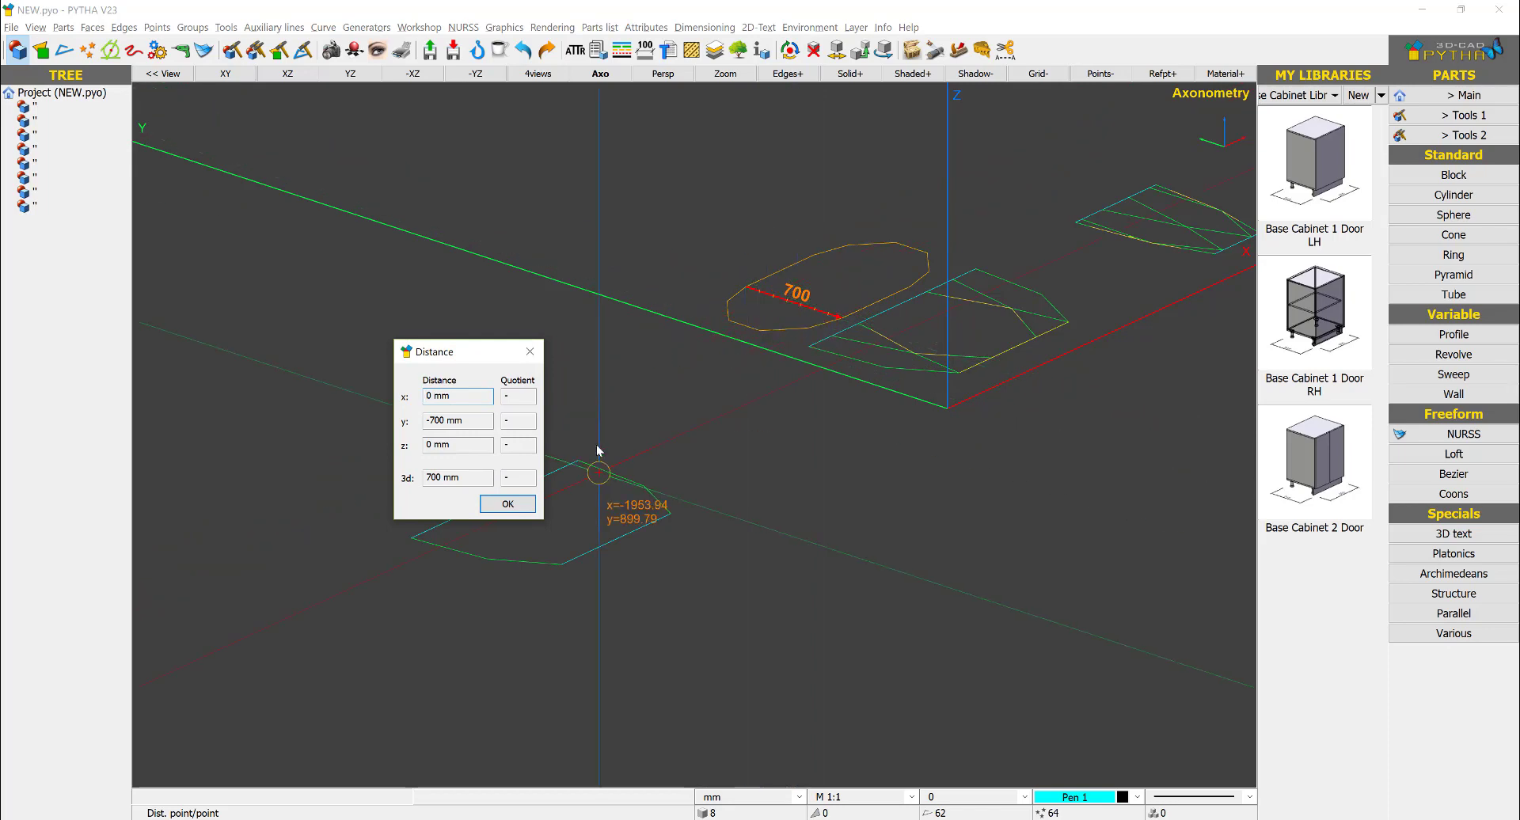
{"action": "key", "text": "Escape"}
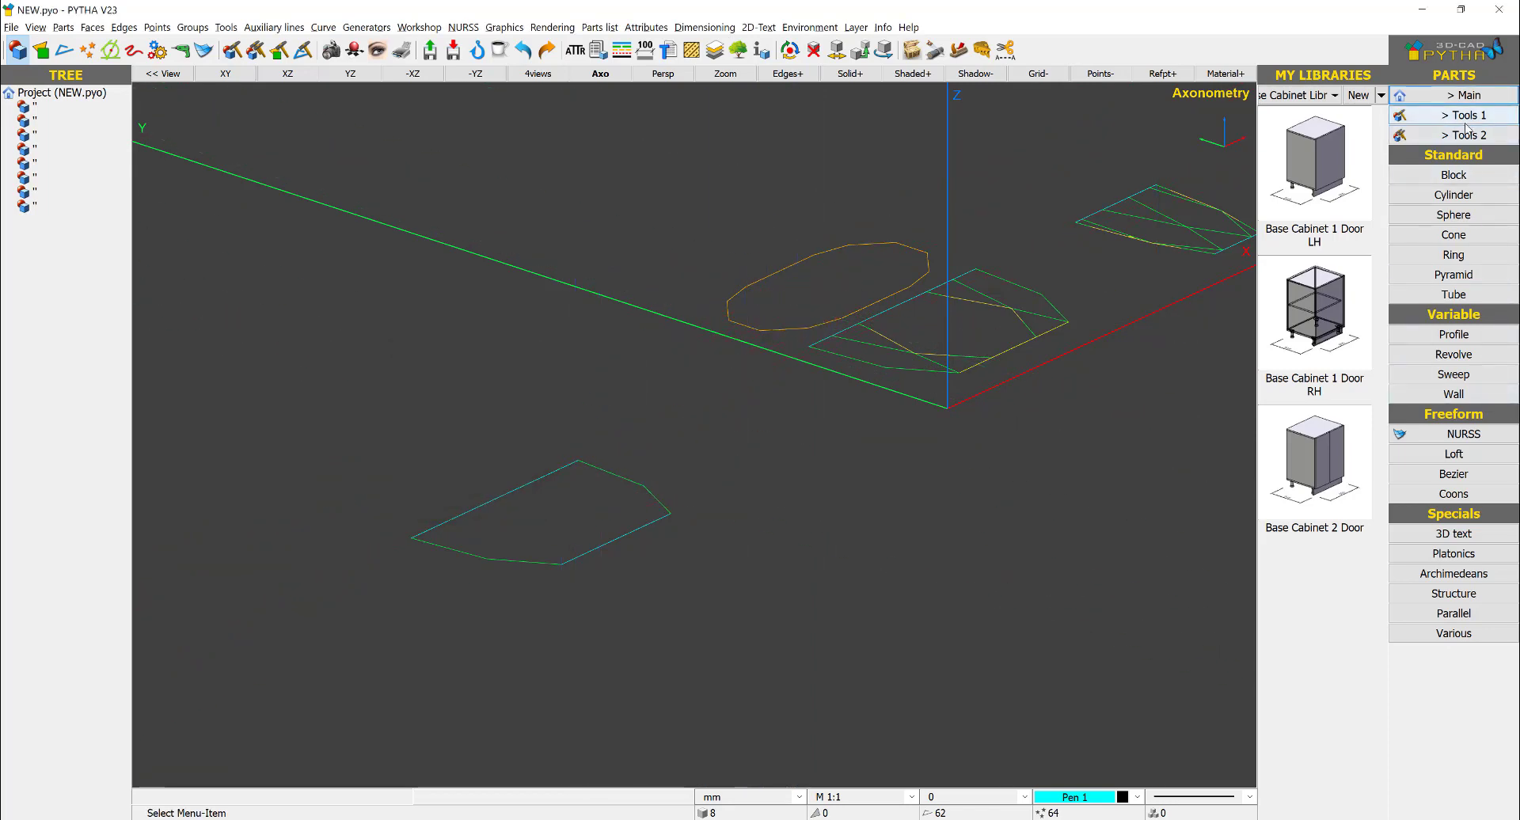
- Create a straight profile body from the edges of the separate front-view outline with a total length of 700 mm
{"action": "left_click", "coordinate": [1445, 337]}
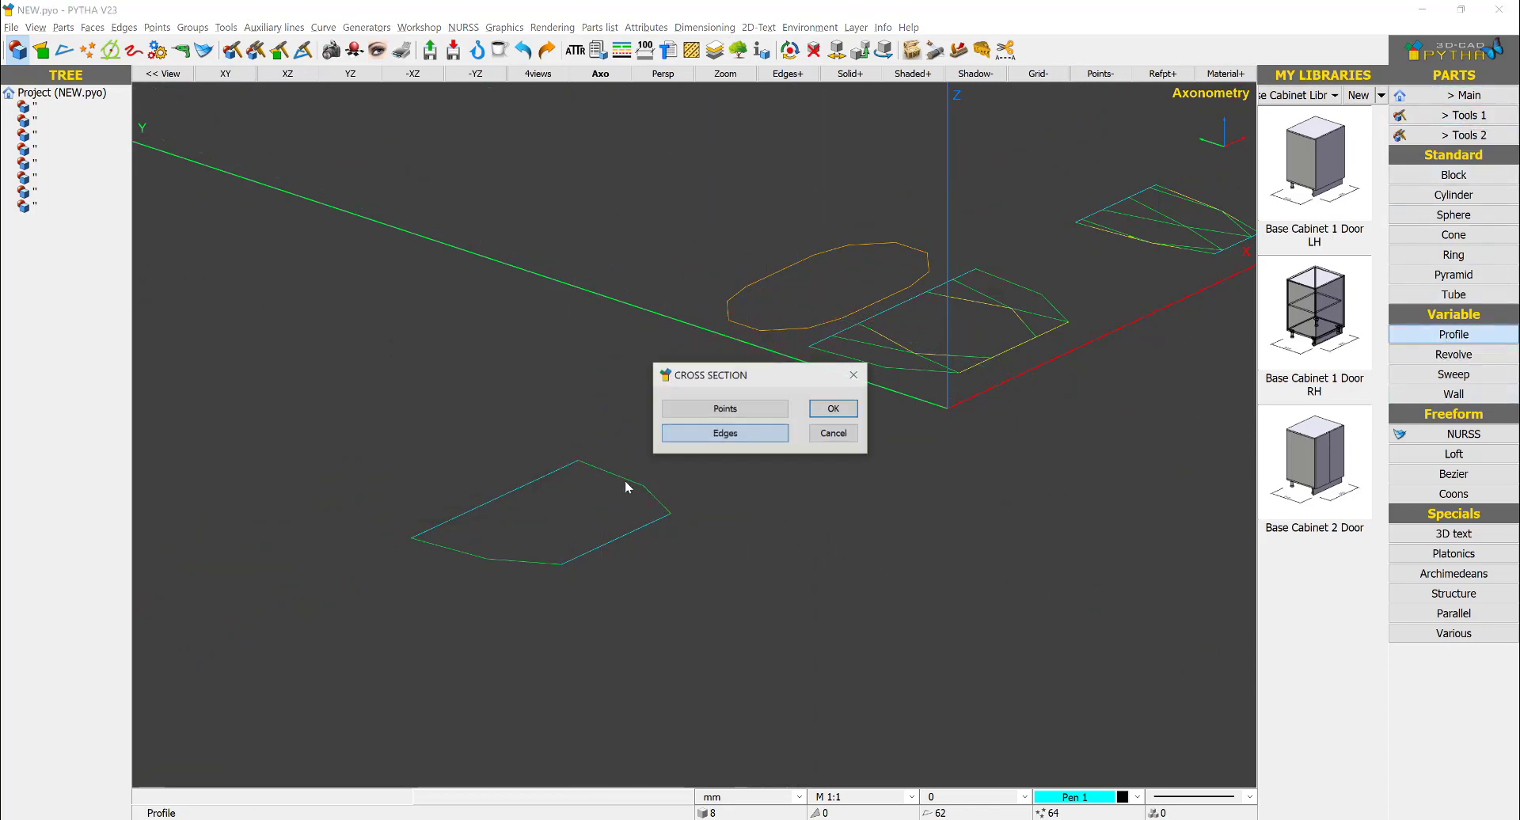
{"action": "left_click", "coordinate": [716, 436]}
{"action": "left_click", "coordinate": [451, 520]}
{"action": "right_click", "coordinate": [505, 424]}
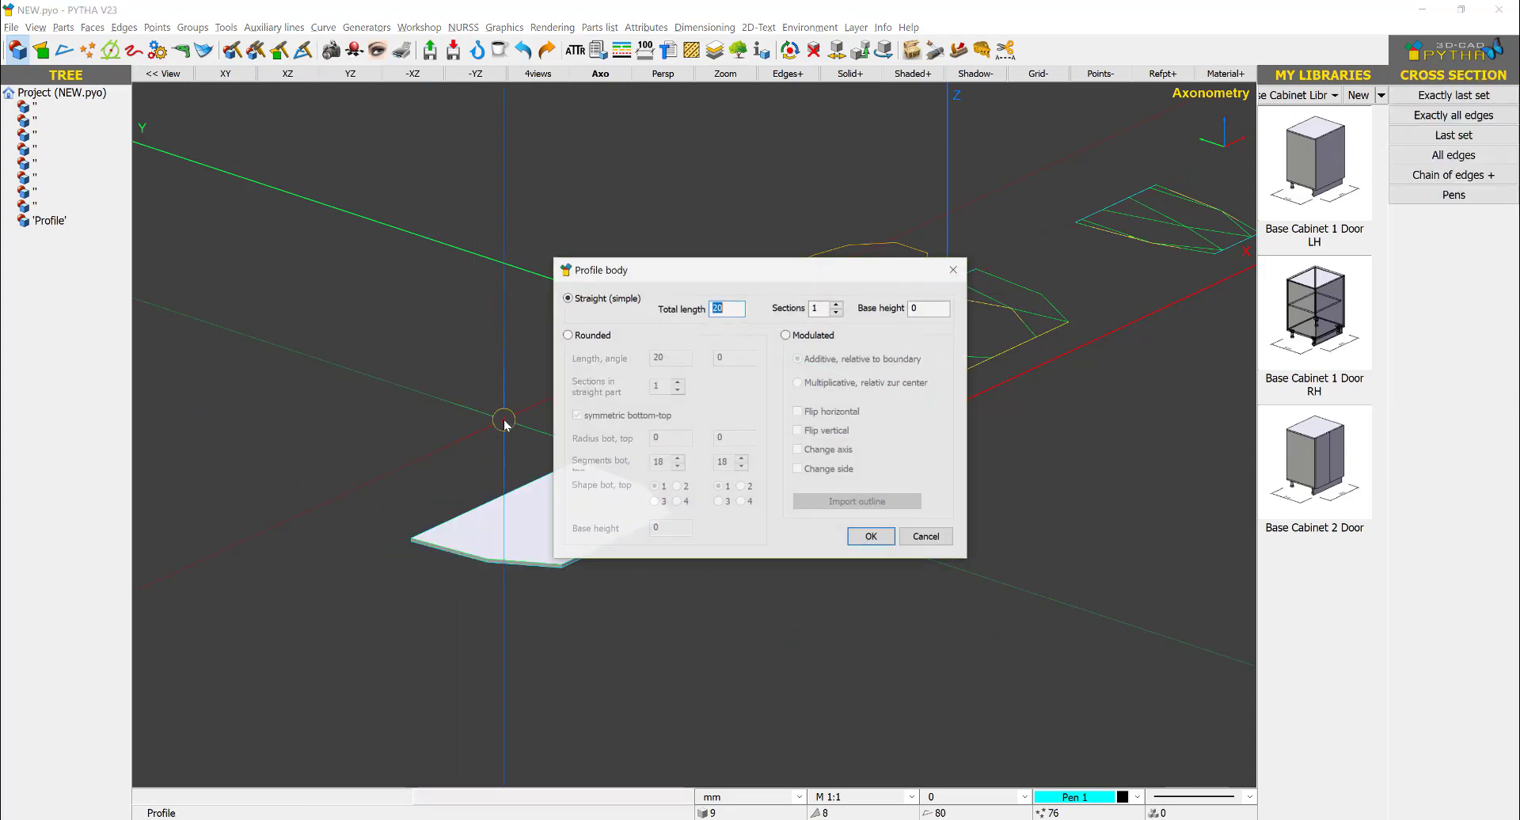
{"action": "type", "text": "400"}
{"action": "key", "text": "Return"}
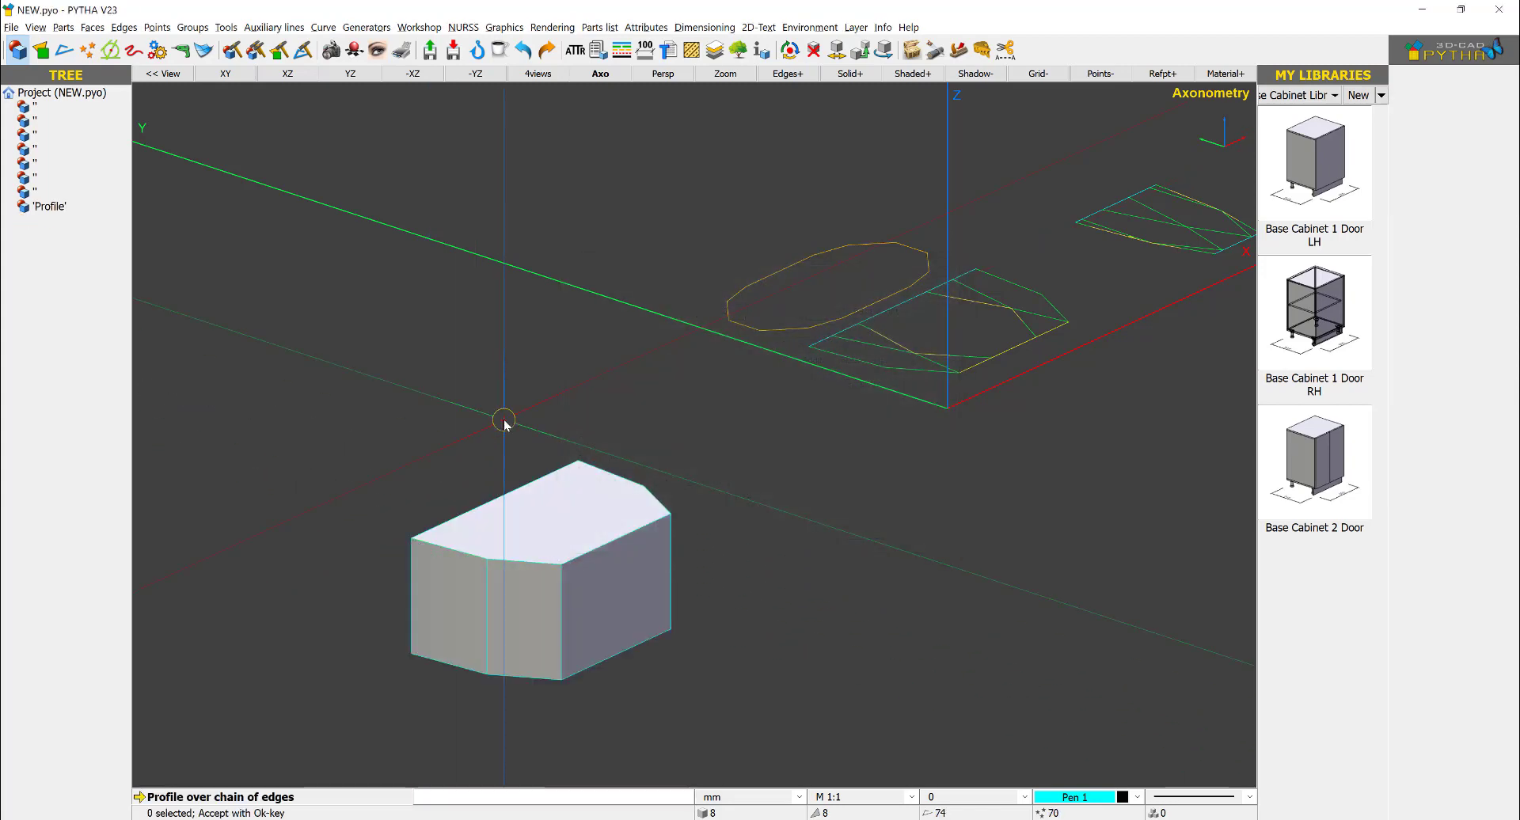
- Rotate the profile body 90° about the Y axis around its center
{"action": "scroll", "coordinate": [570, 479], "scroll_direction": "down", "scroll_amount": 1}
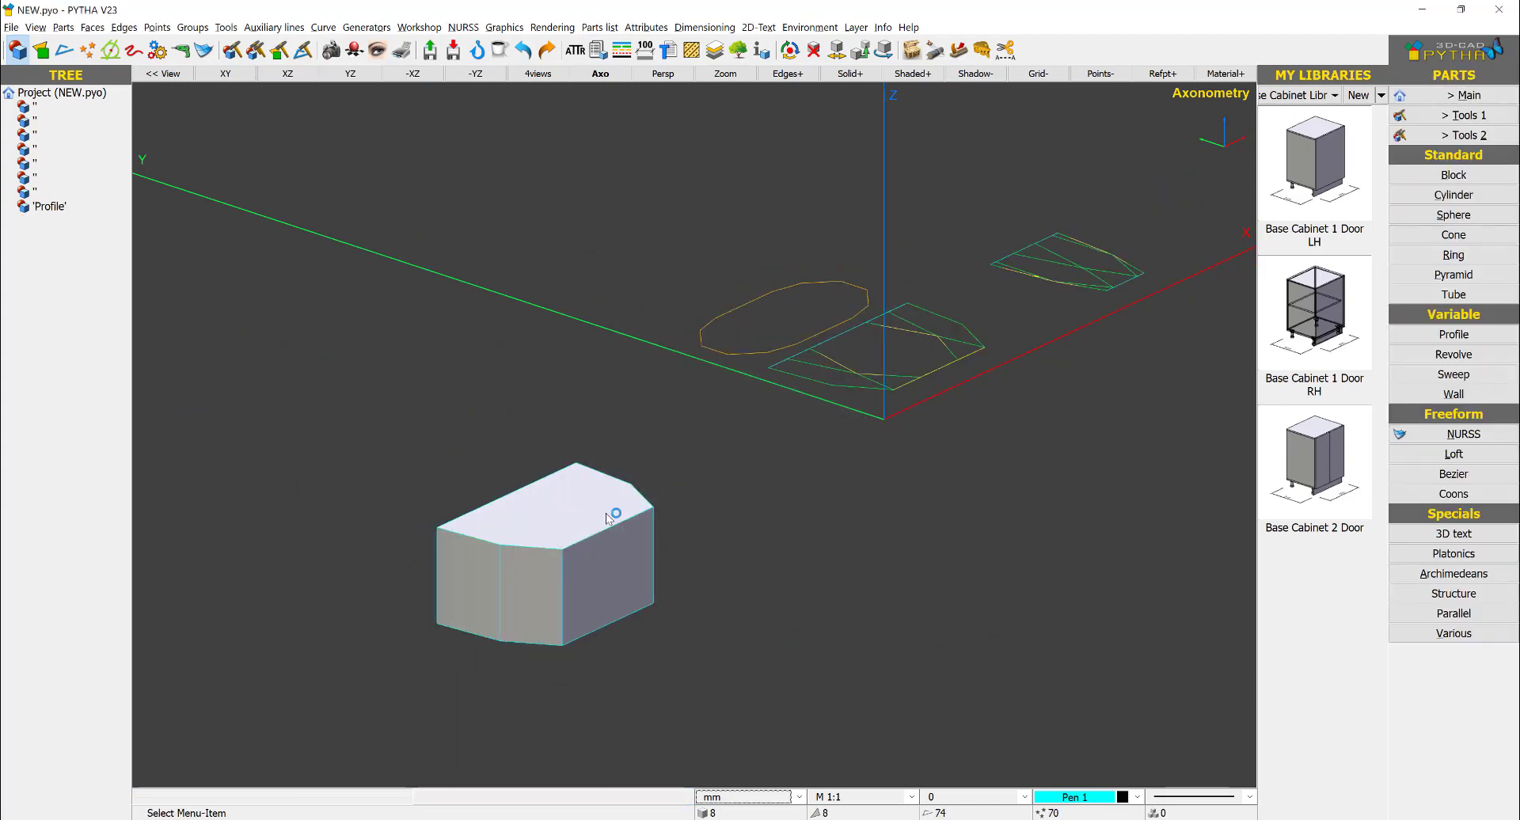
{"action": "right_click", "coordinate": [608, 518]}
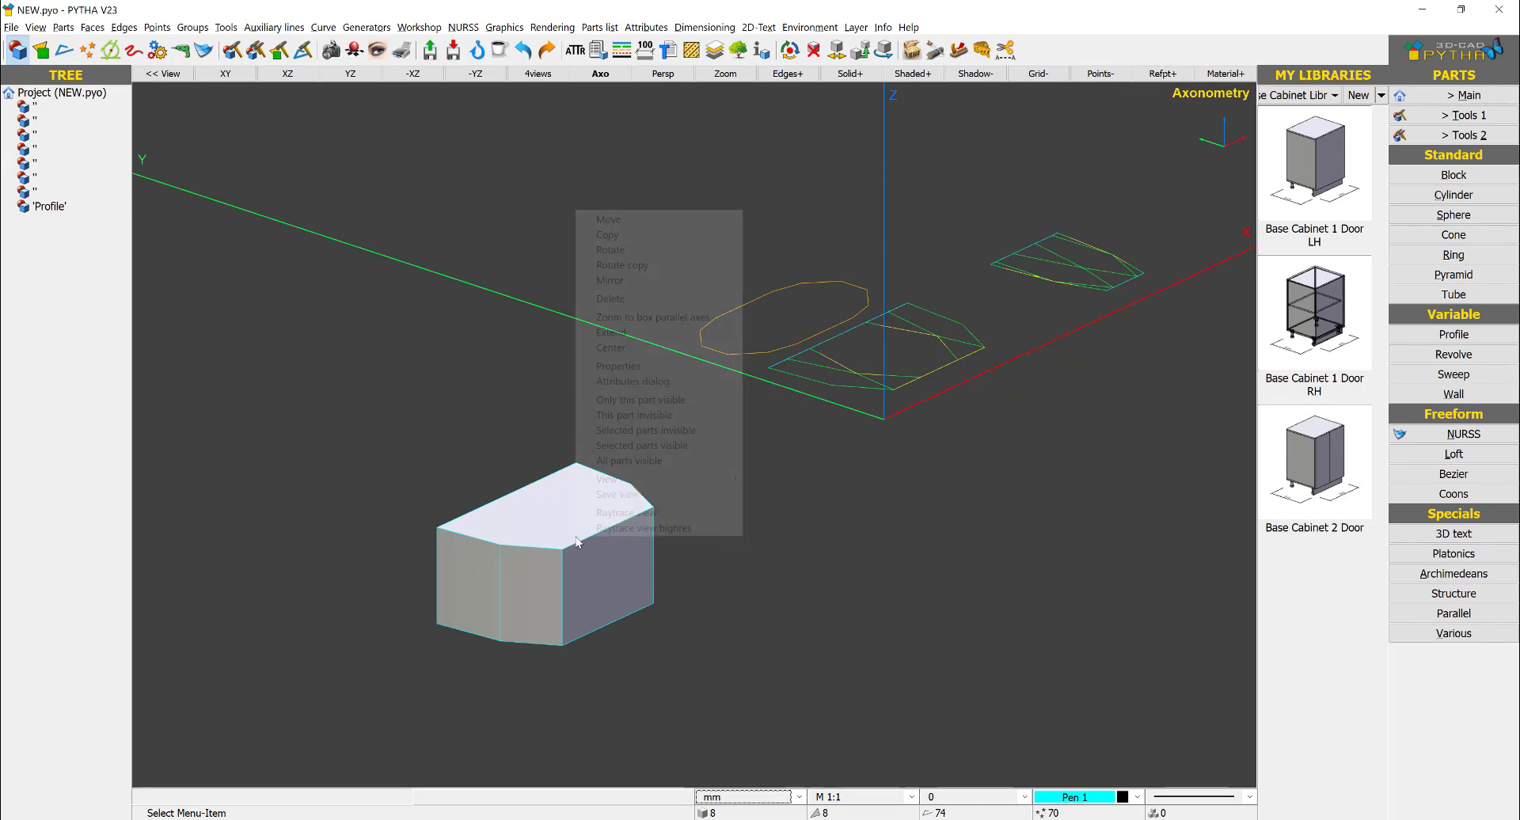
{"action": "left_click", "coordinate": [669, 247]}
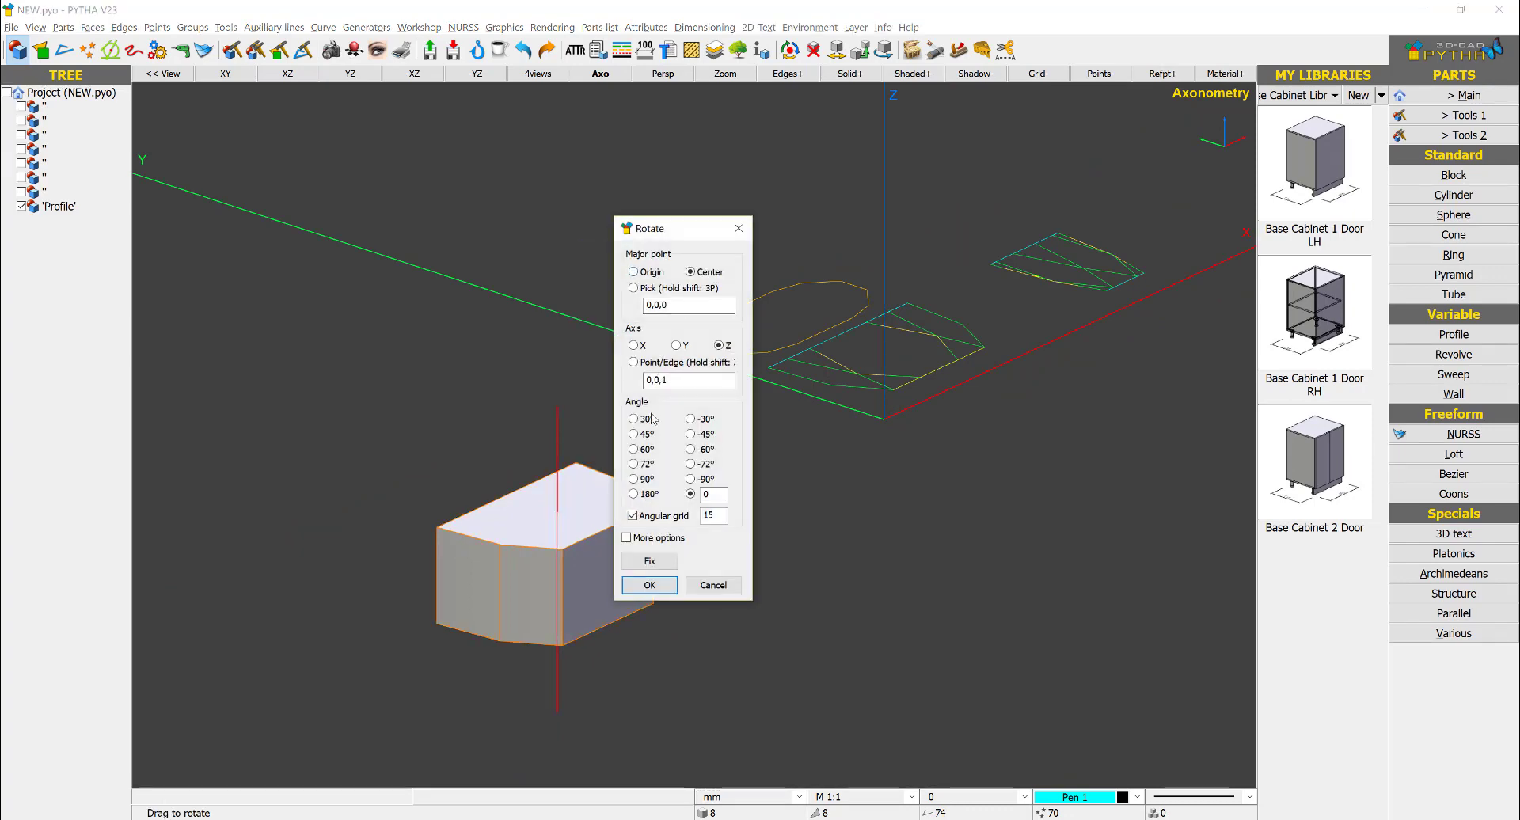
{"action": "left_click", "coordinate": [634, 479]}
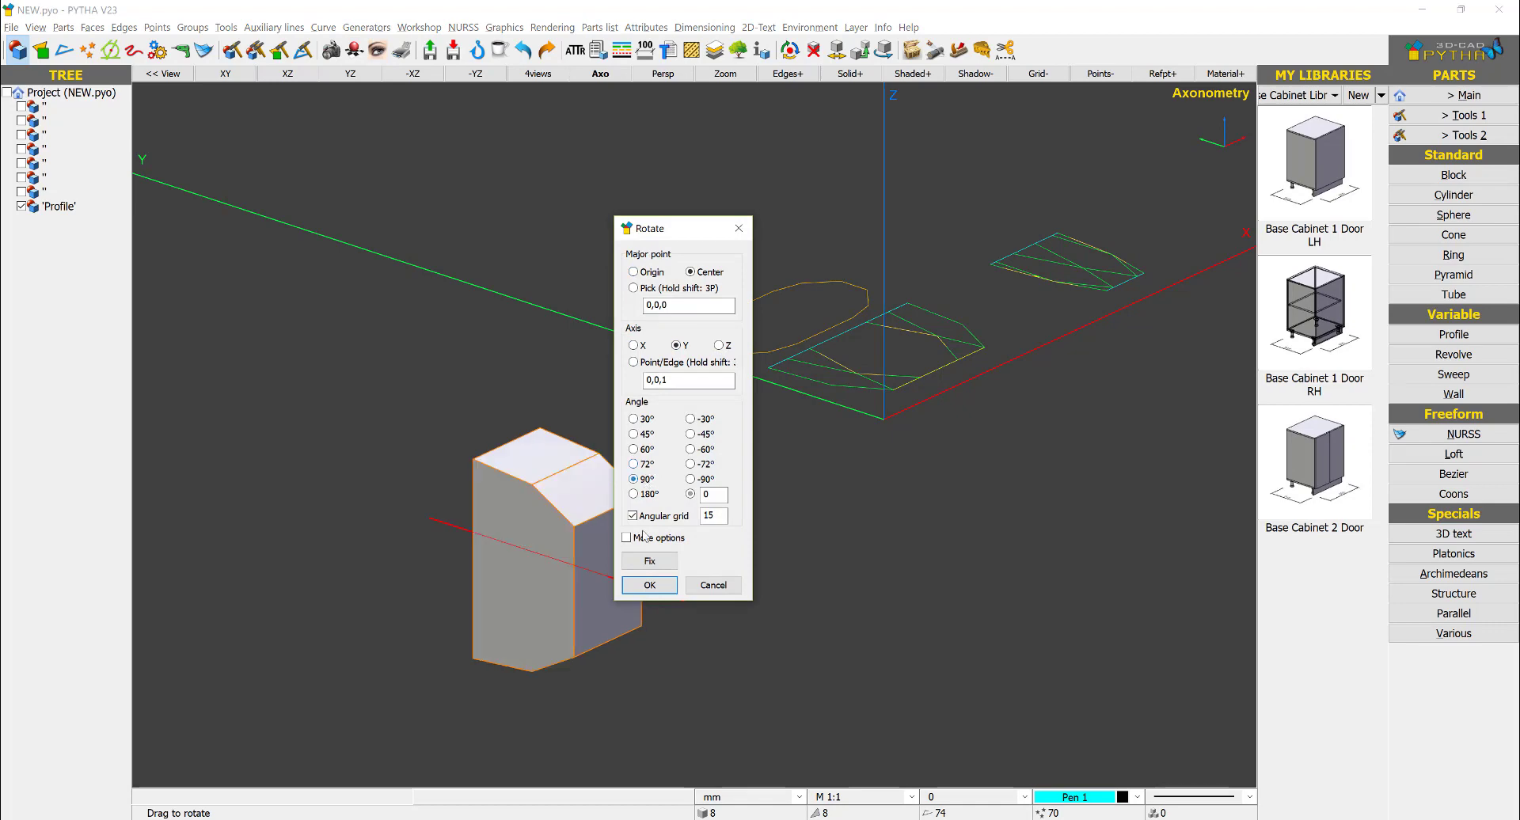
{"action": "left_click", "coordinate": [647, 585]}
- Move the rotated body onto the side-view outline, matching its upper edge midpoint to the midpoint of the outline's upper edge
{"action": "right_click", "coordinate": [579, 435]}
{"action": "left_click", "coordinate": [602, 443]}
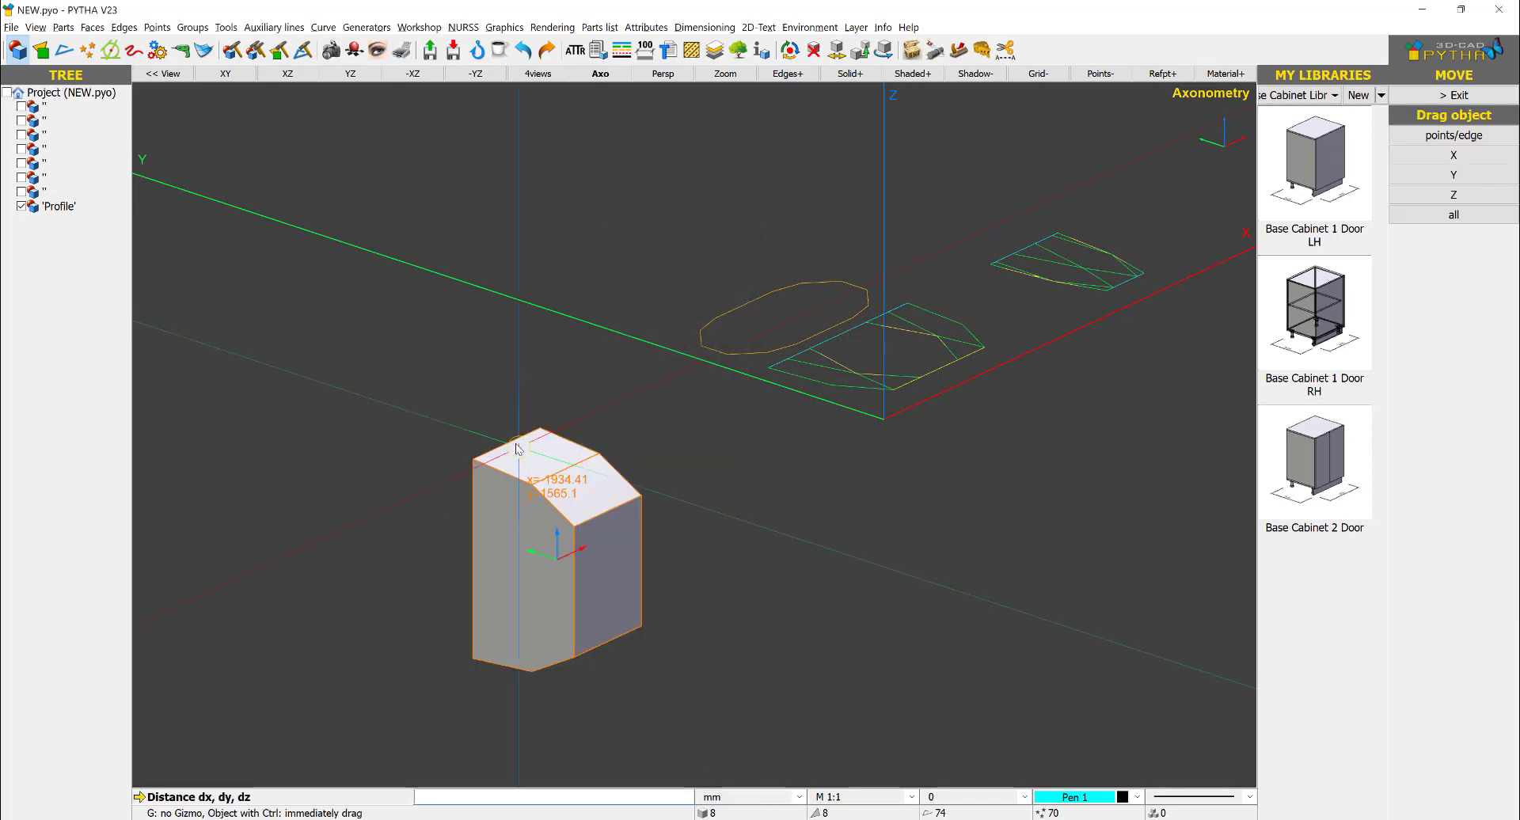
{"action": "left_click", "coordinate": [514, 444]}
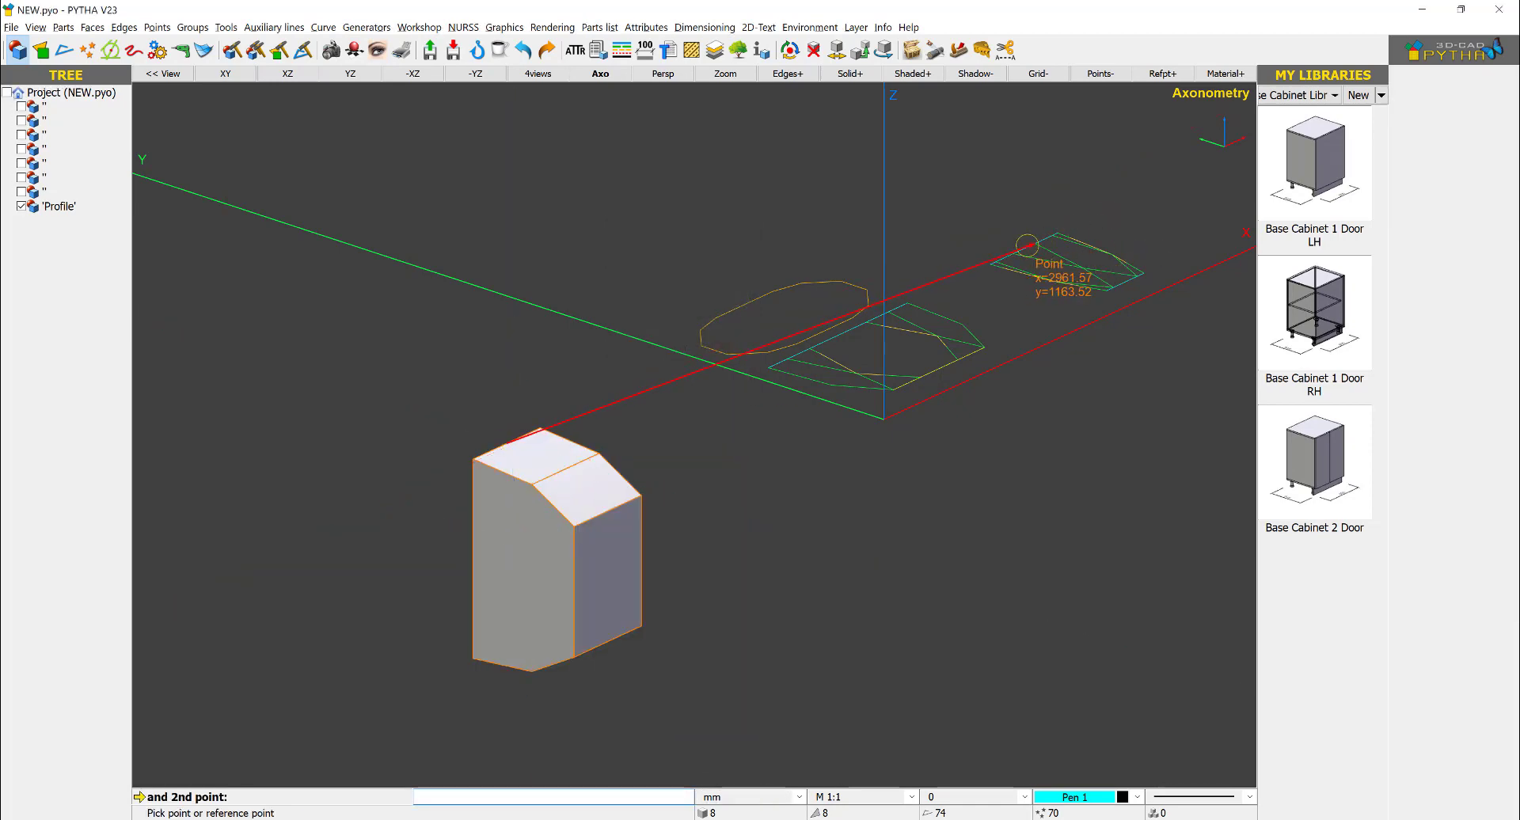
{"action": "left_click", "coordinate": [1021, 248]}
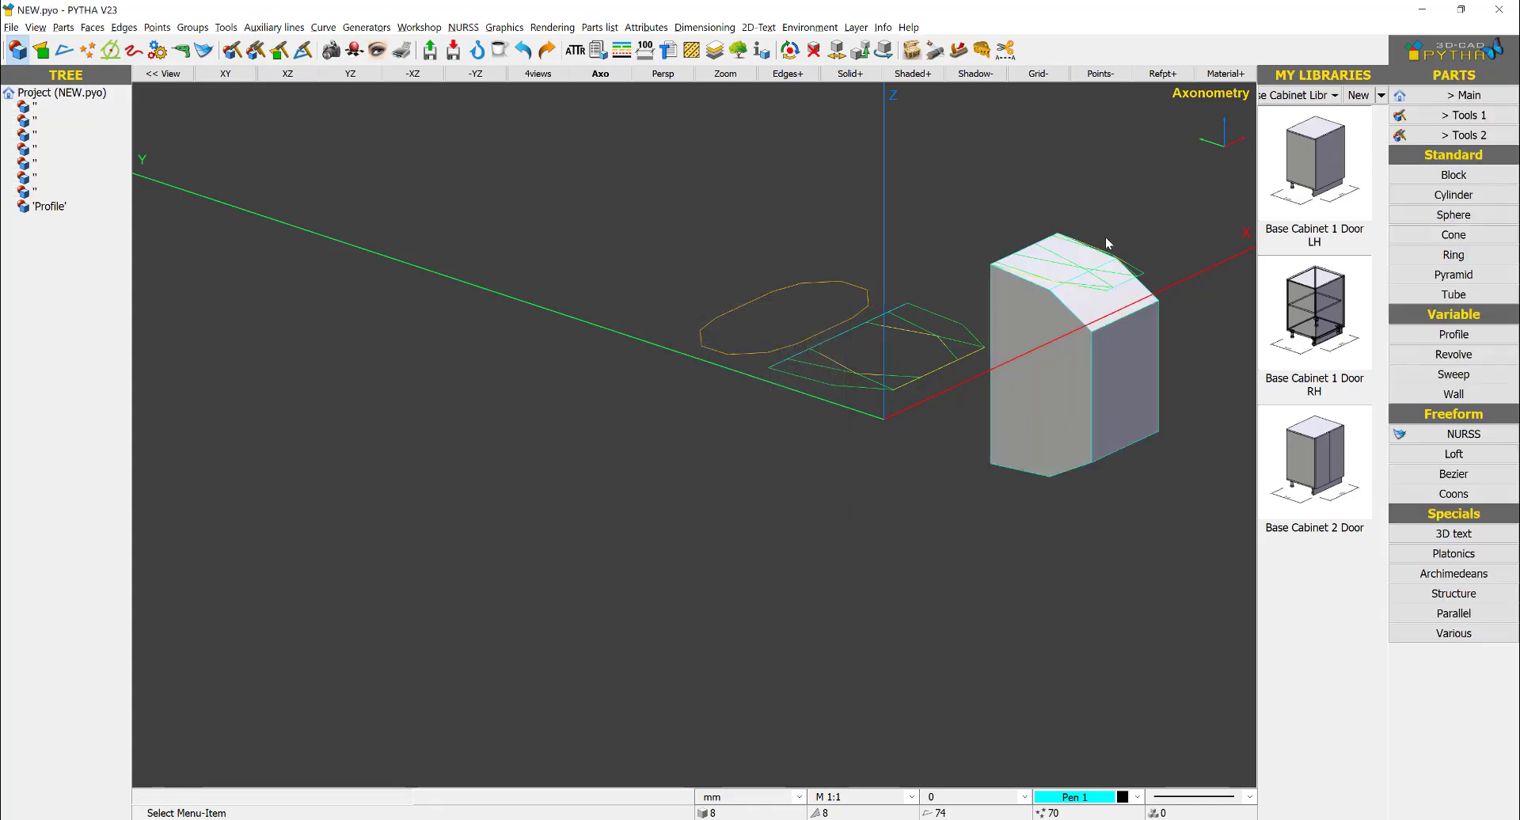
{"action": "middle_click_drag", "start_coordinate": [935, 292], "coordinate": [799, 239]}
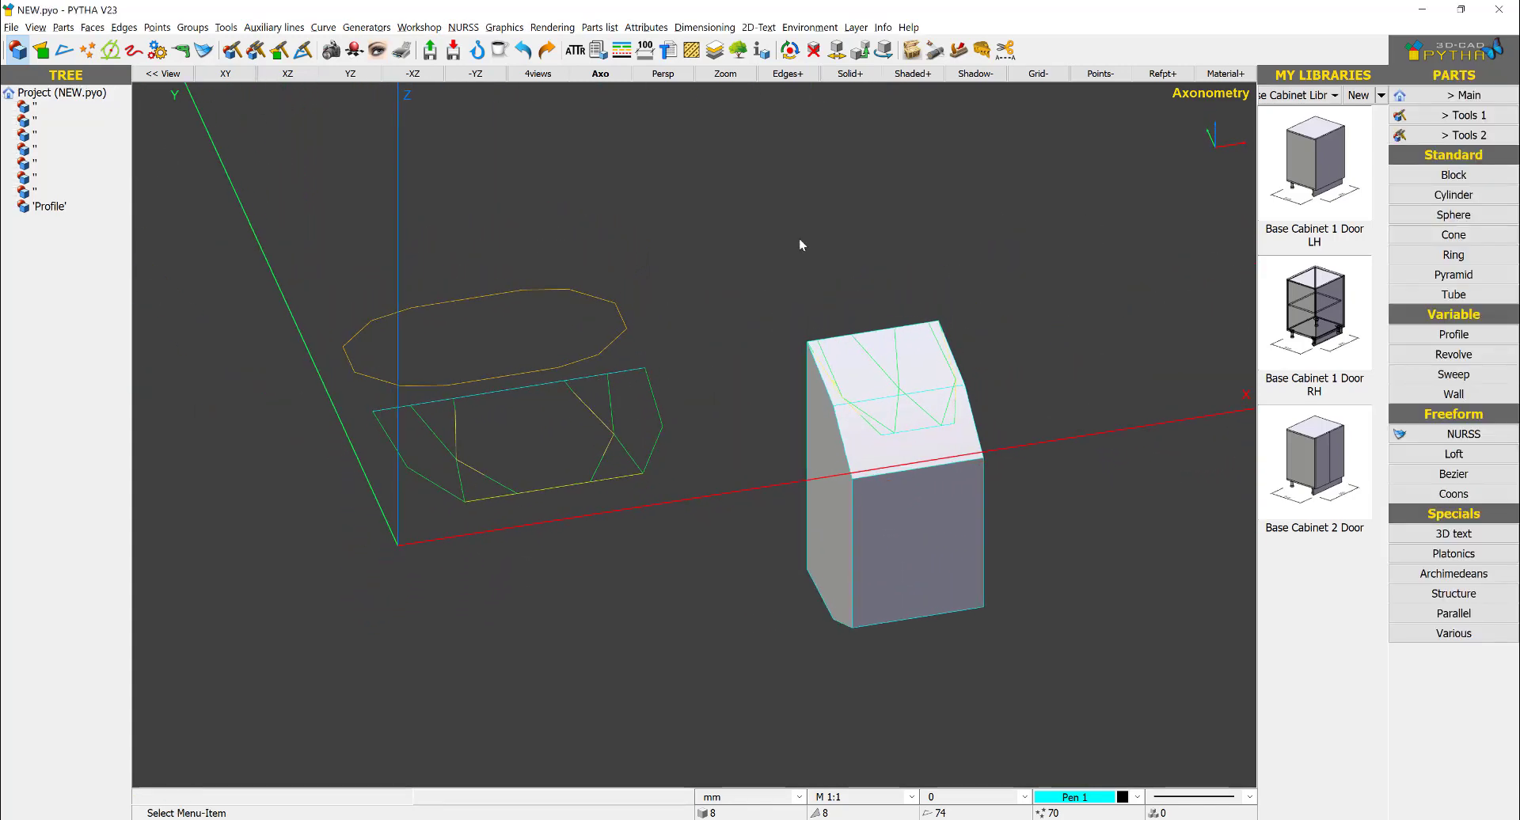
- Show the model in the XY top view with shading turned off
{"action": "left_click", "coordinate": [226, 72]}
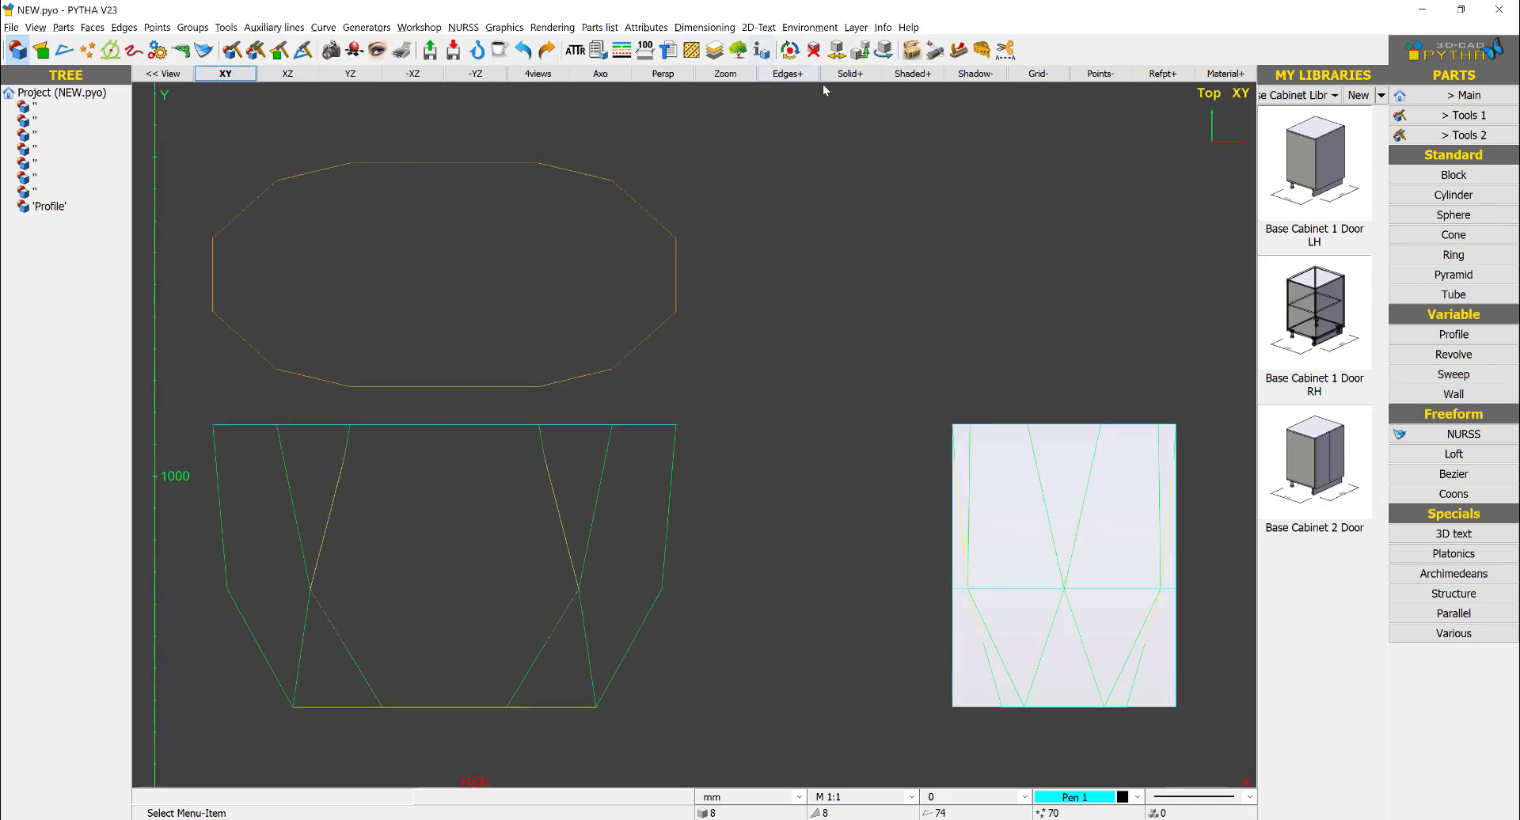
{"action": "left_click", "coordinate": [911, 73]}
{"action": "scroll", "coordinate": [891, 472], "scroll_direction": "up", "scroll_amount": 5}
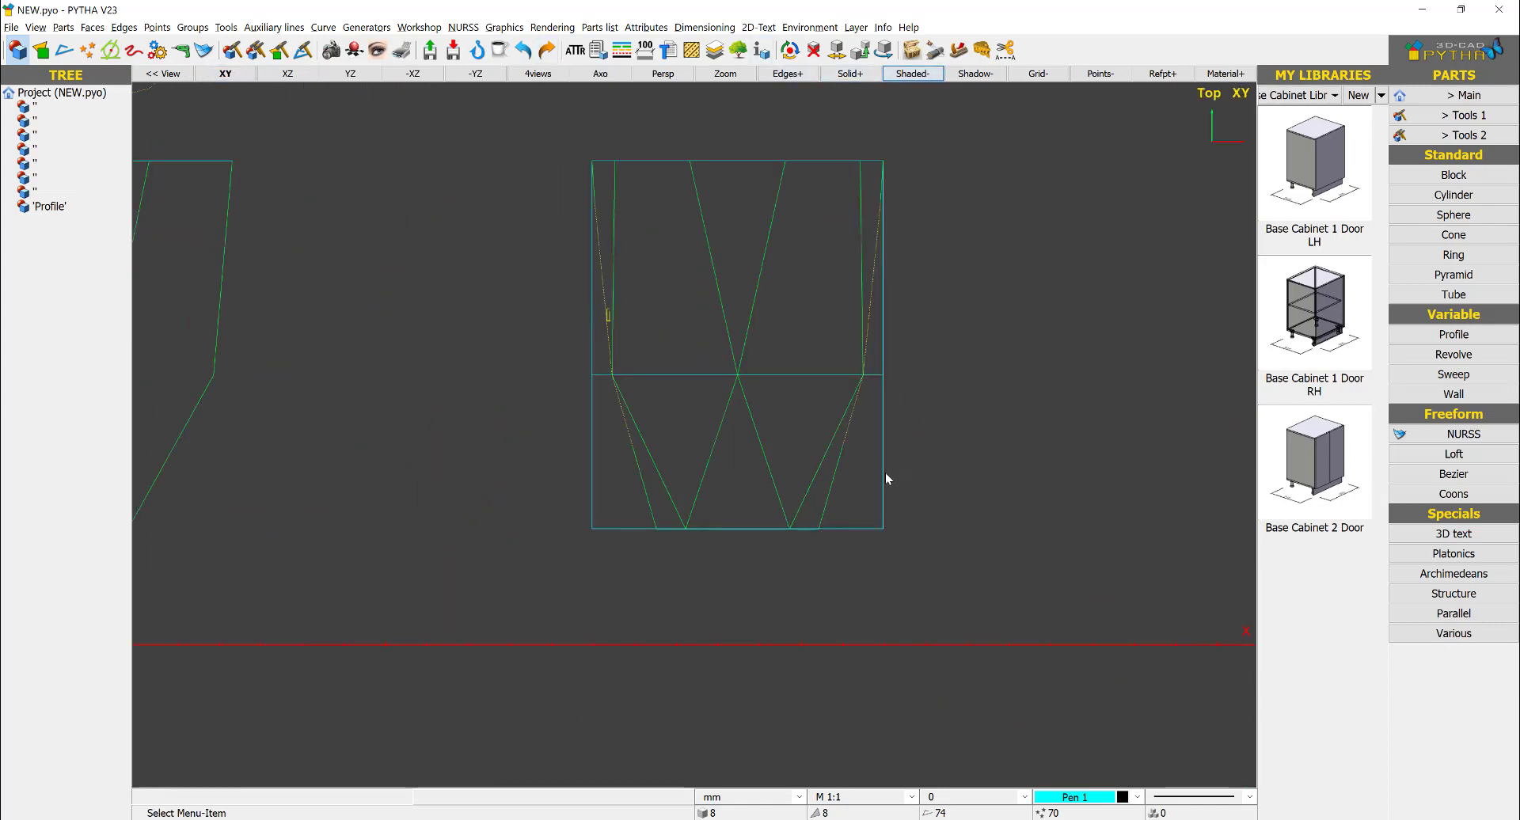
{"action": "right_click", "coordinate": [888, 478]}
{"action": "left_click", "coordinate": [969, 346]}
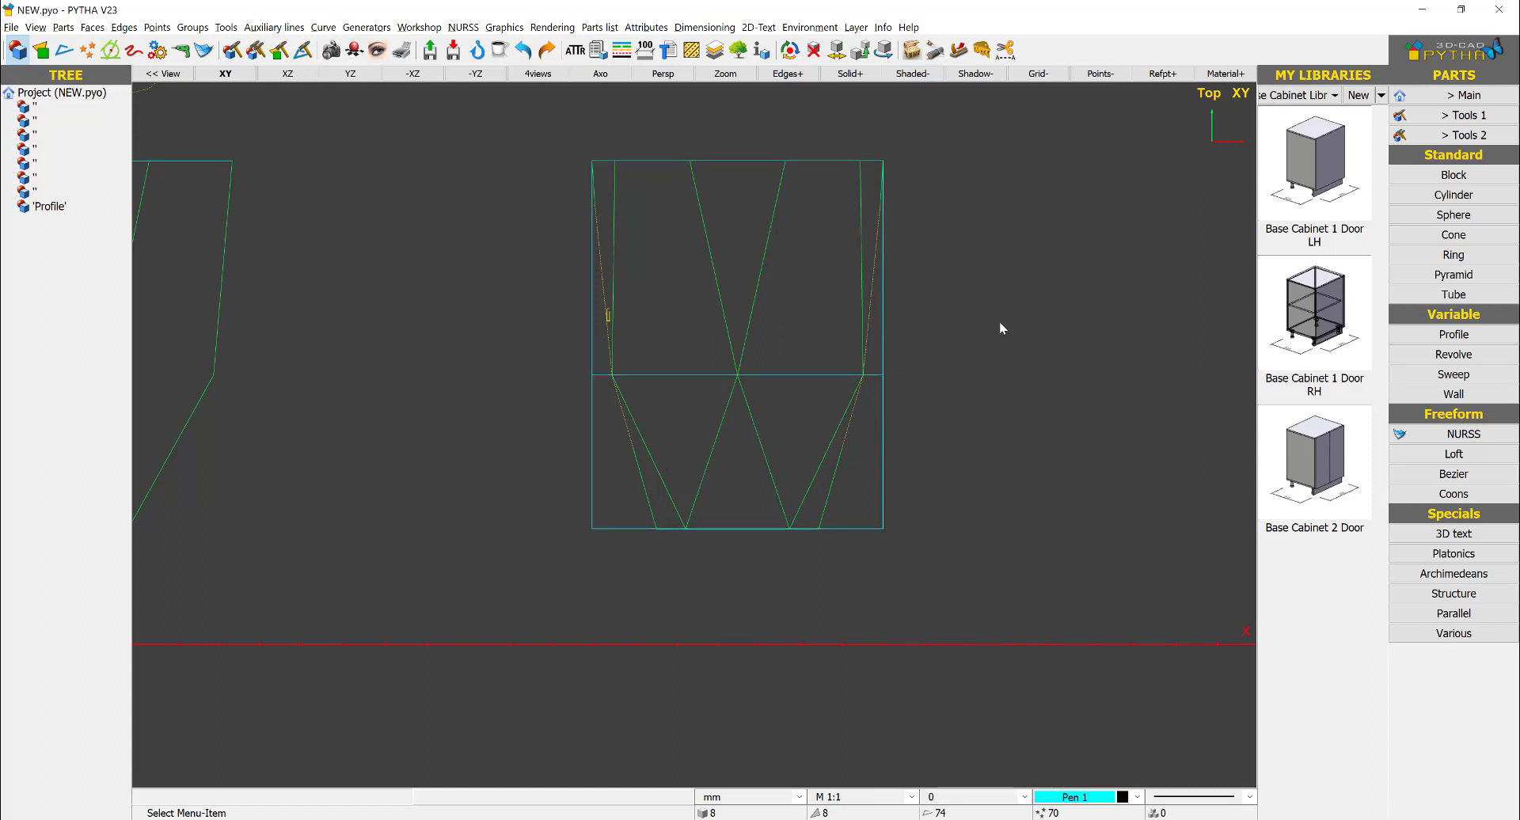
- Cut the profile body with a ruler cutting plane along the lower-right slanted edge of the side-view outline, keeping the back parts
{"action": "left_click", "coordinate": [1464, 114]}
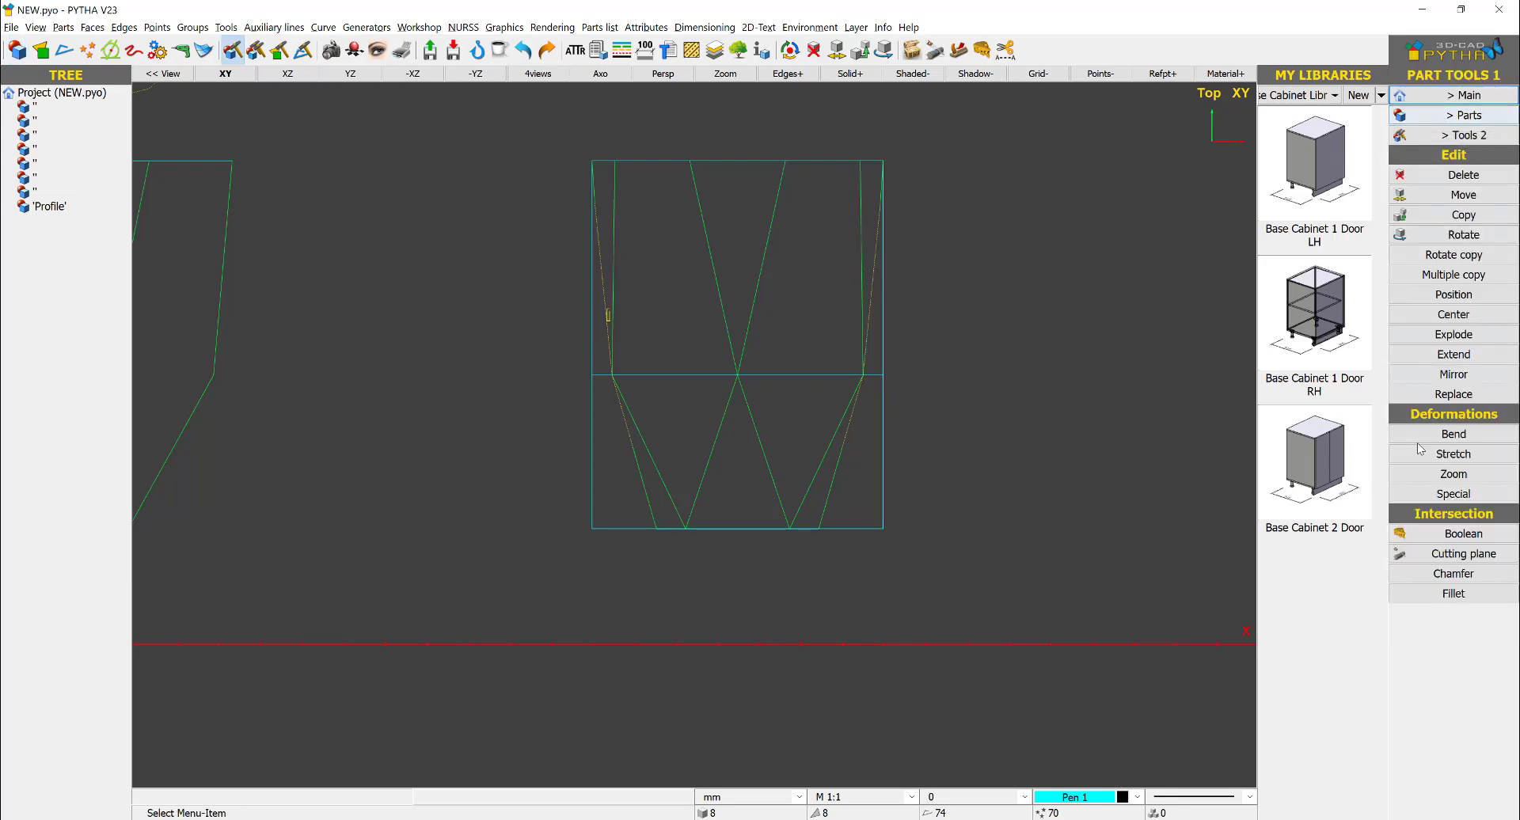
{"action": "left_click", "coordinate": [1438, 559]}
{"action": "left_click", "coordinate": [872, 530]}
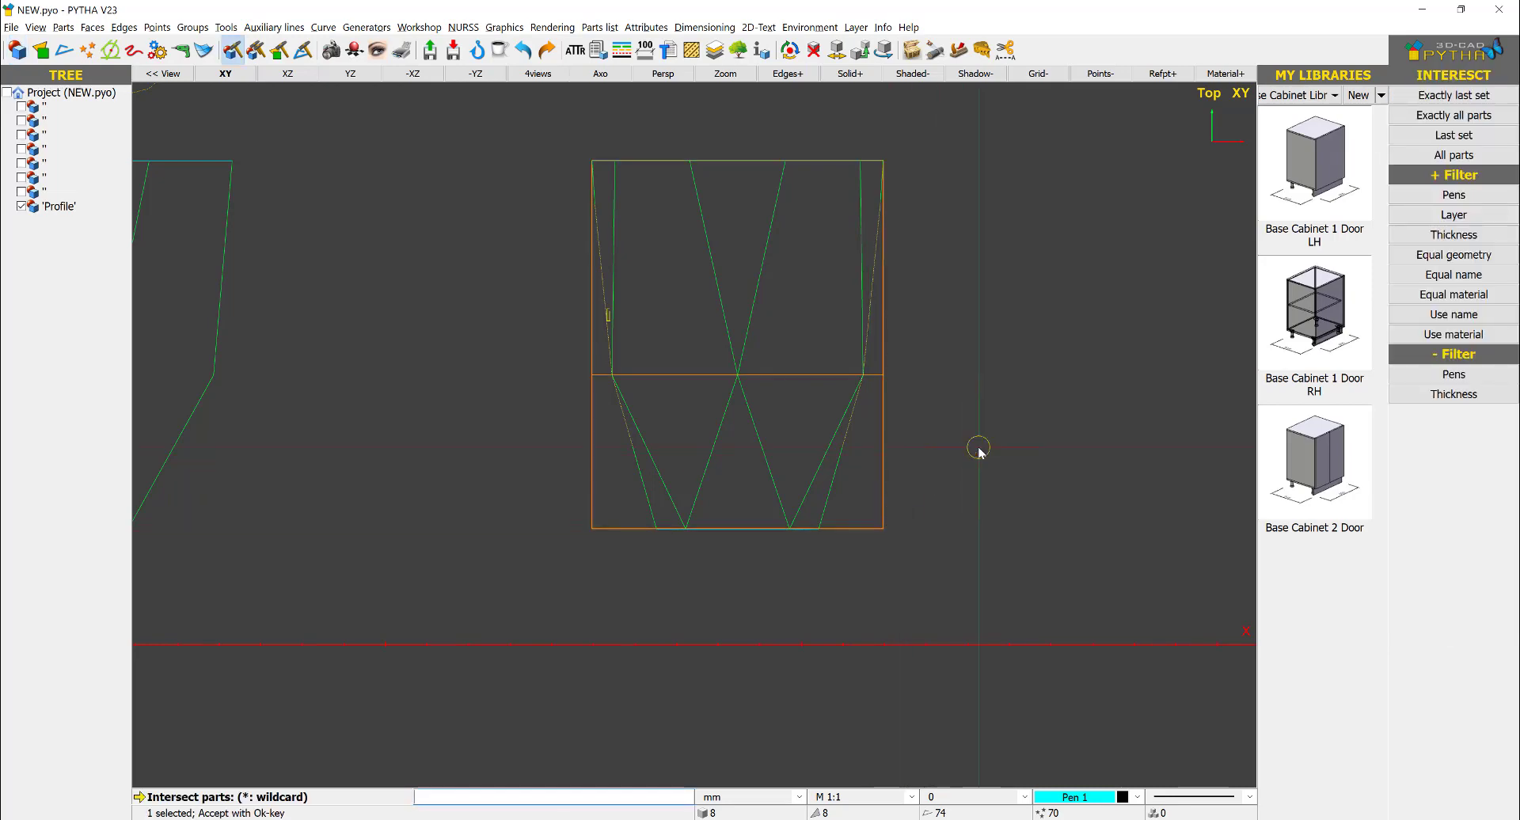
{"action": "right_click", "coordinate": [980, 449]}
{"action": "left_click", "coordinate": [832, 442]}
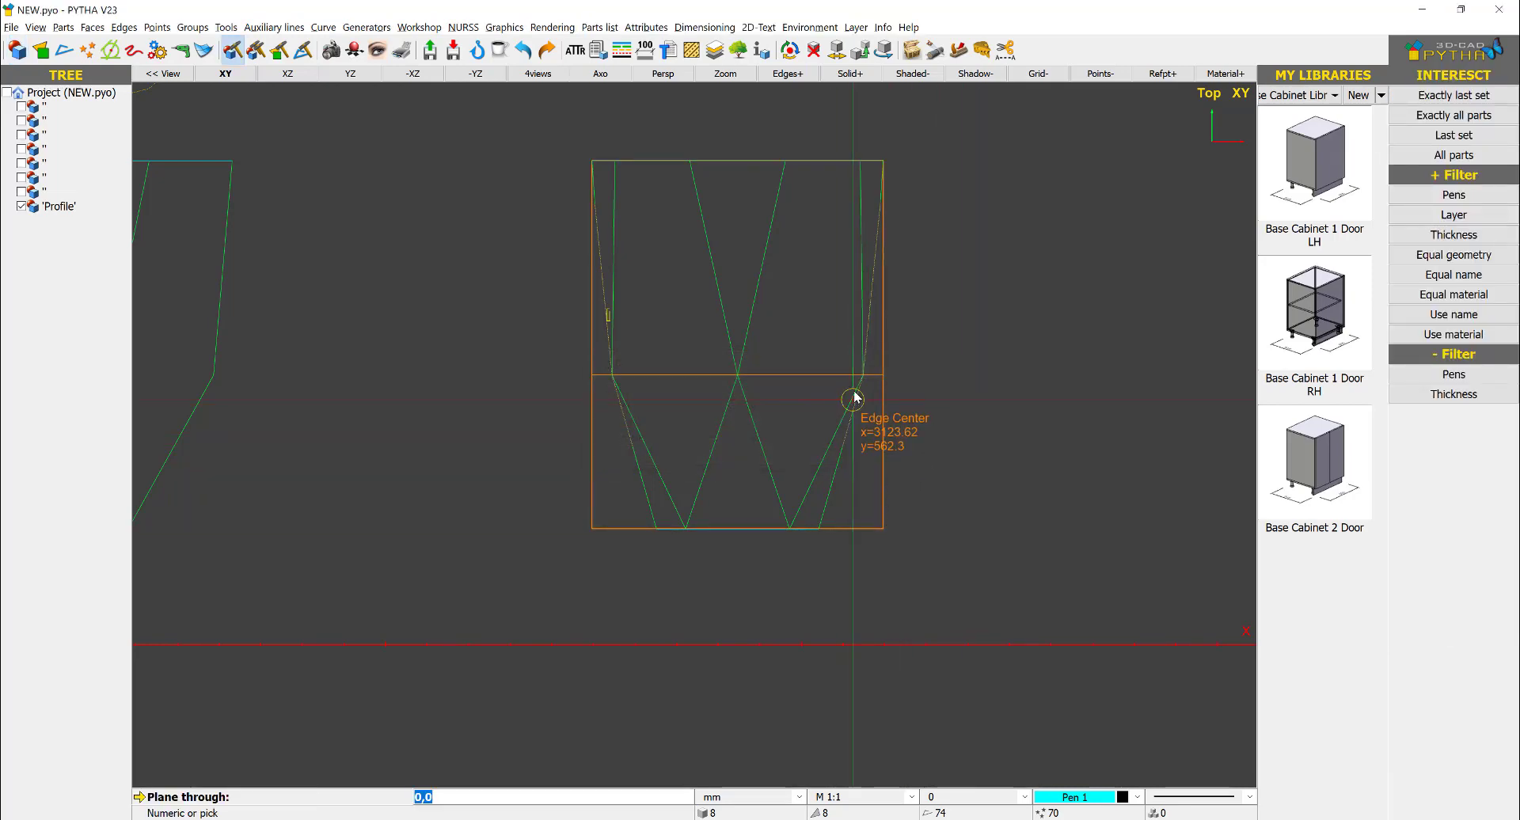
{"action": "left_click", "coordinate": [863, 373]}
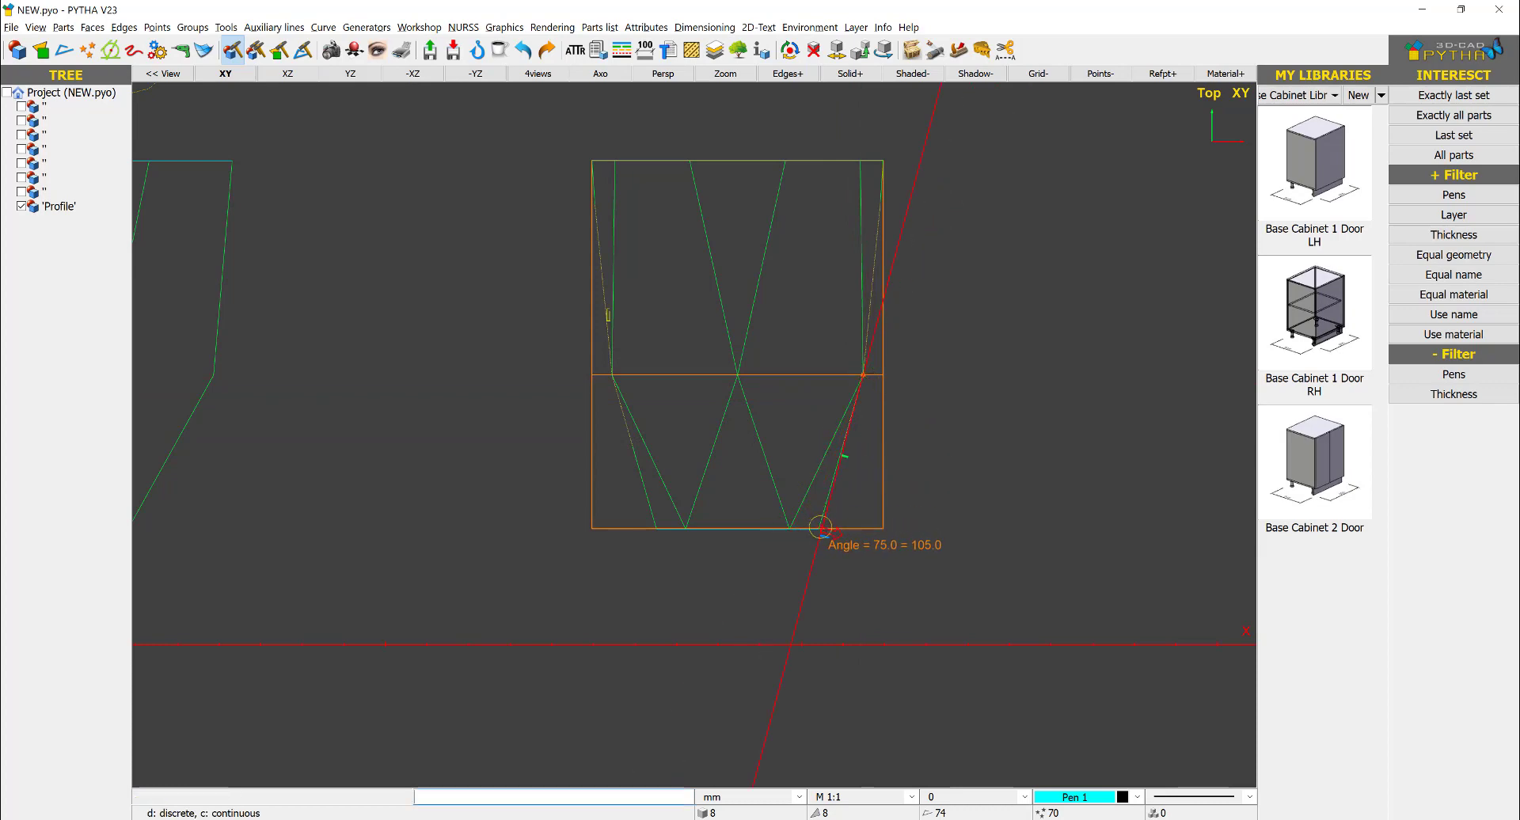
{"action": "scroll", "coordinate": [826, 463], "scroll_direction": "up", "scroll_amount": 3}
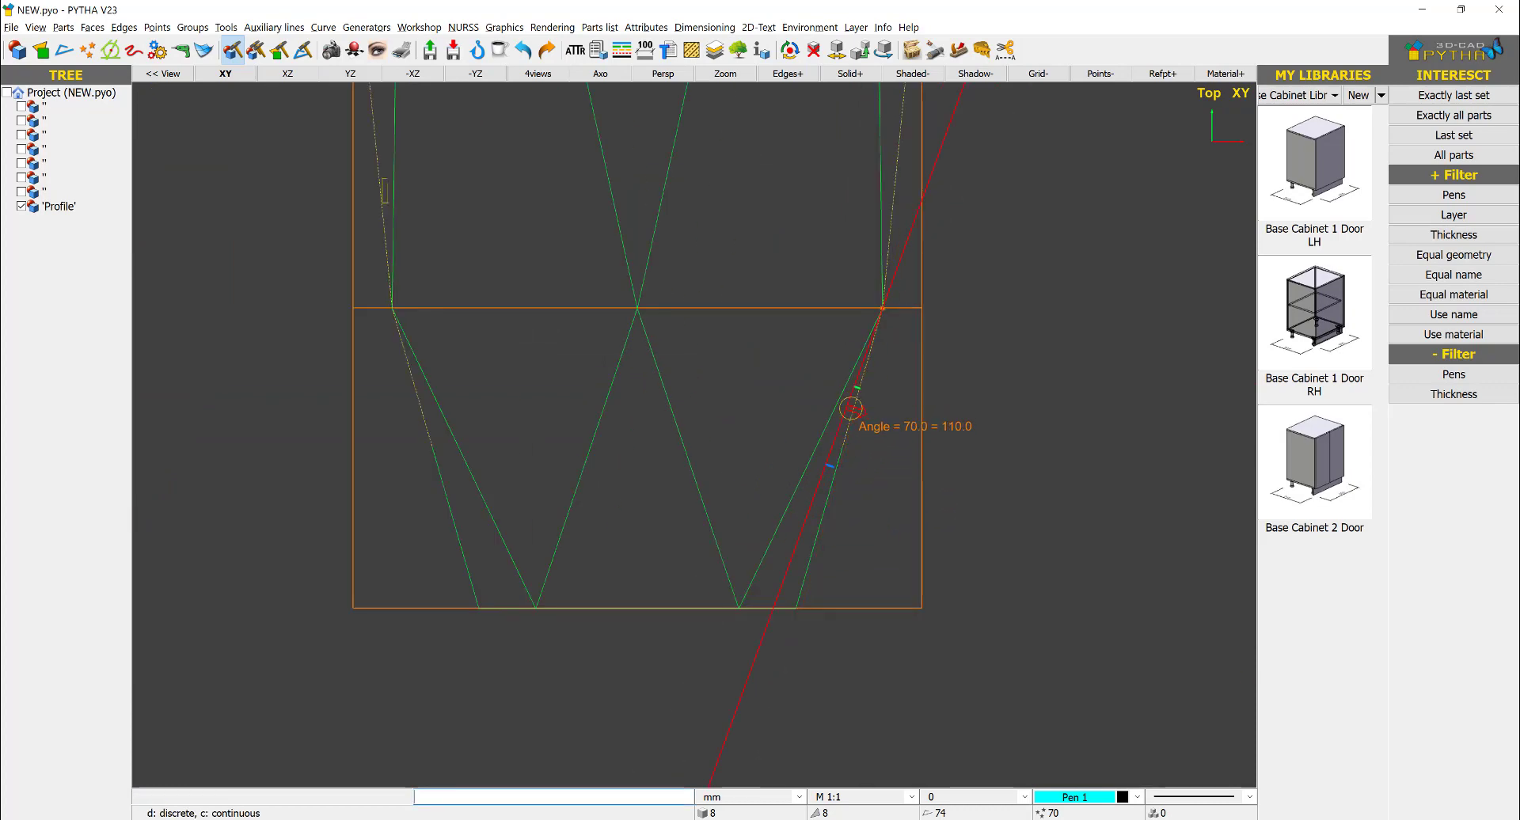
{"action": "left_click", "coordinate": [798, 608]}
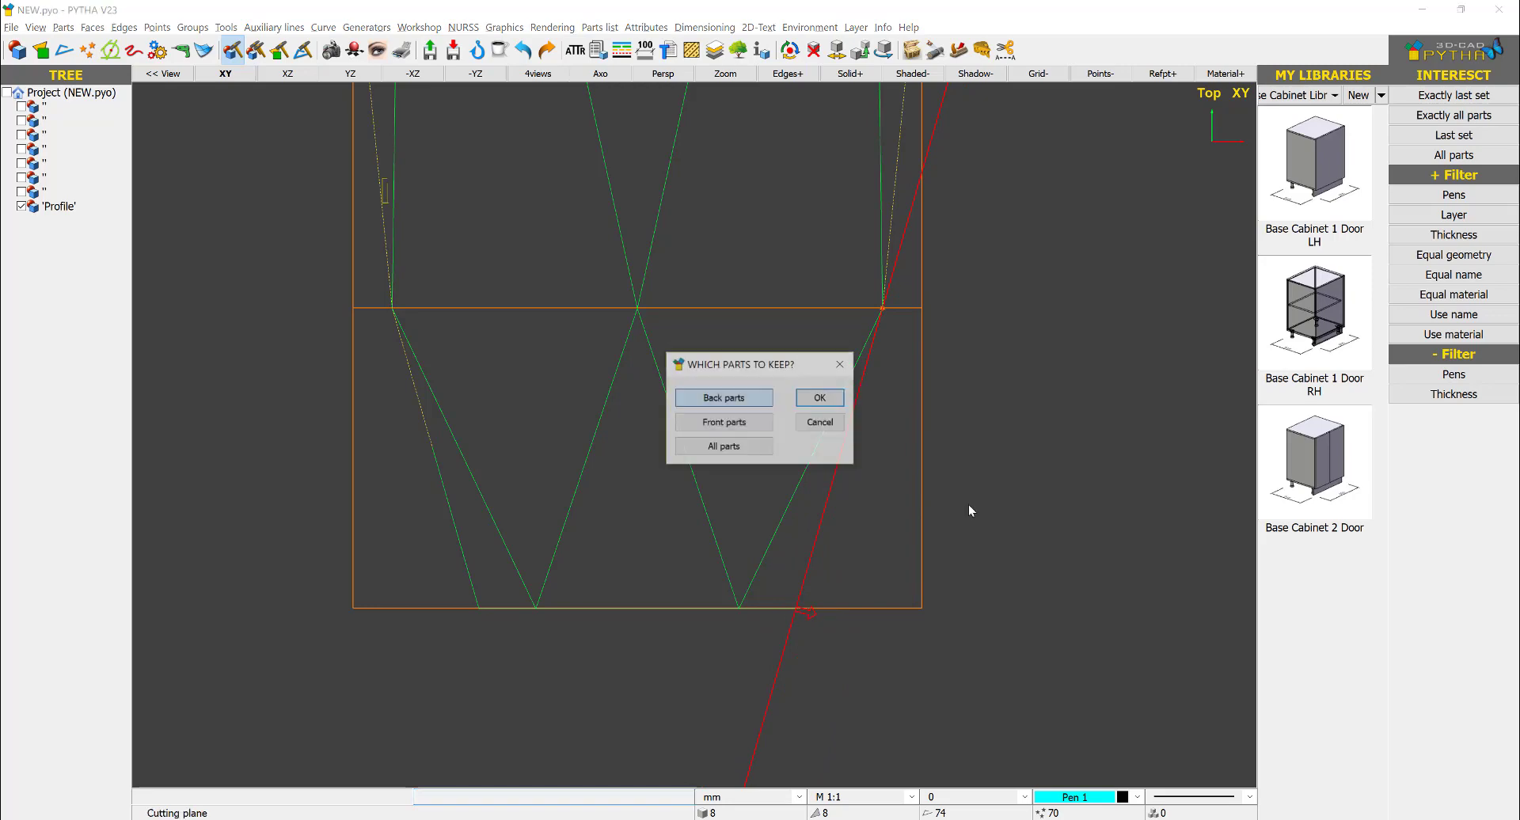
{"action": "scroll", "coordinate": [1054, 444], "scroll_direction": "down", "scroll_amount": 3}
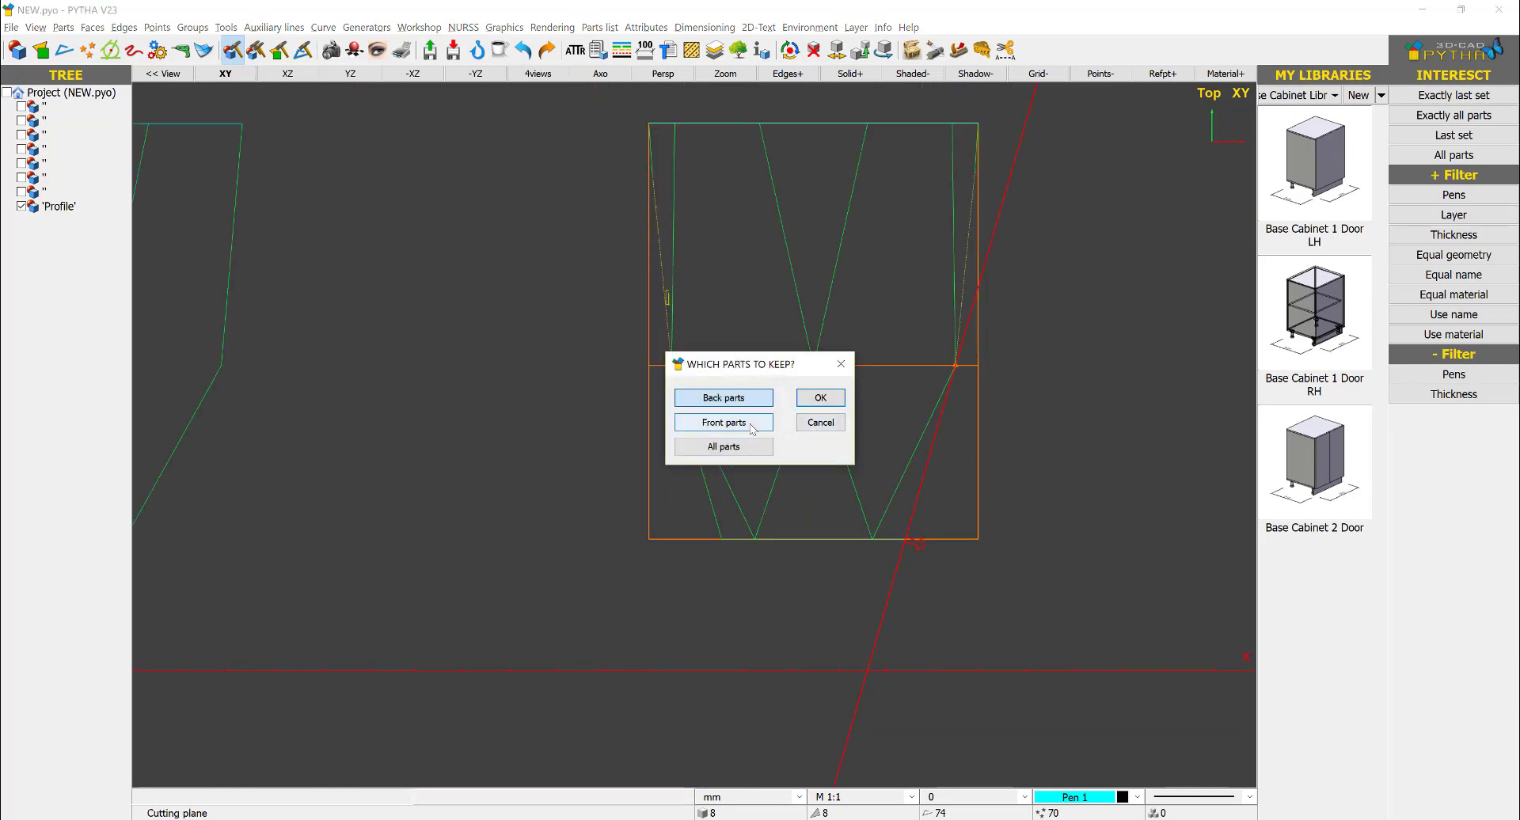
{"action": "left_click", "coordinate": [760, 400]}
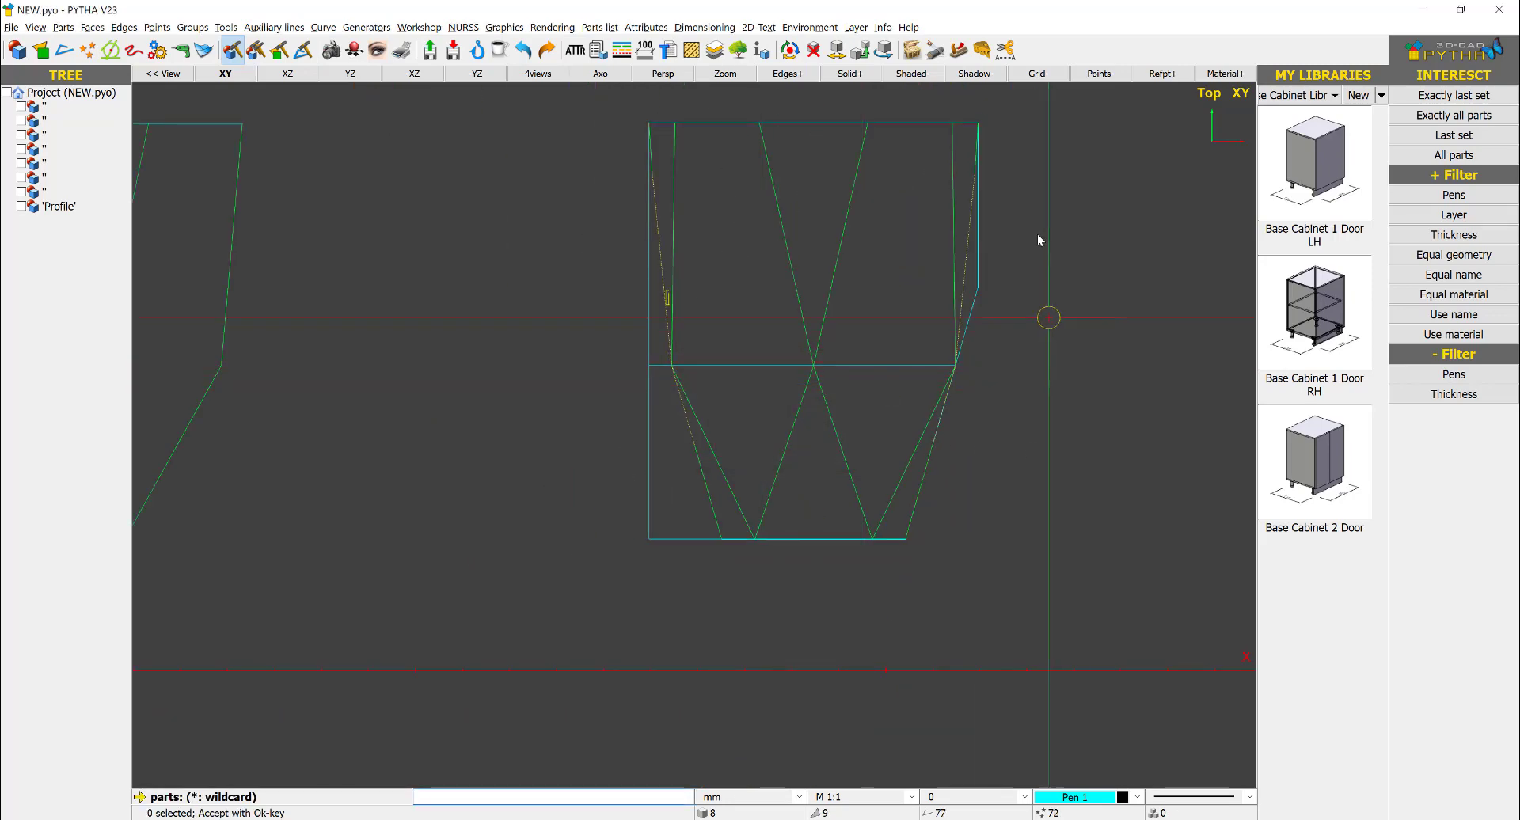
- Cut the body with a ruler plane along the upper-right slanted edge of the side-view outline, keeping the front parts
{"action": "left_click", "coordinate": [985, 287]}
{"action": "key", "text": "Return"}
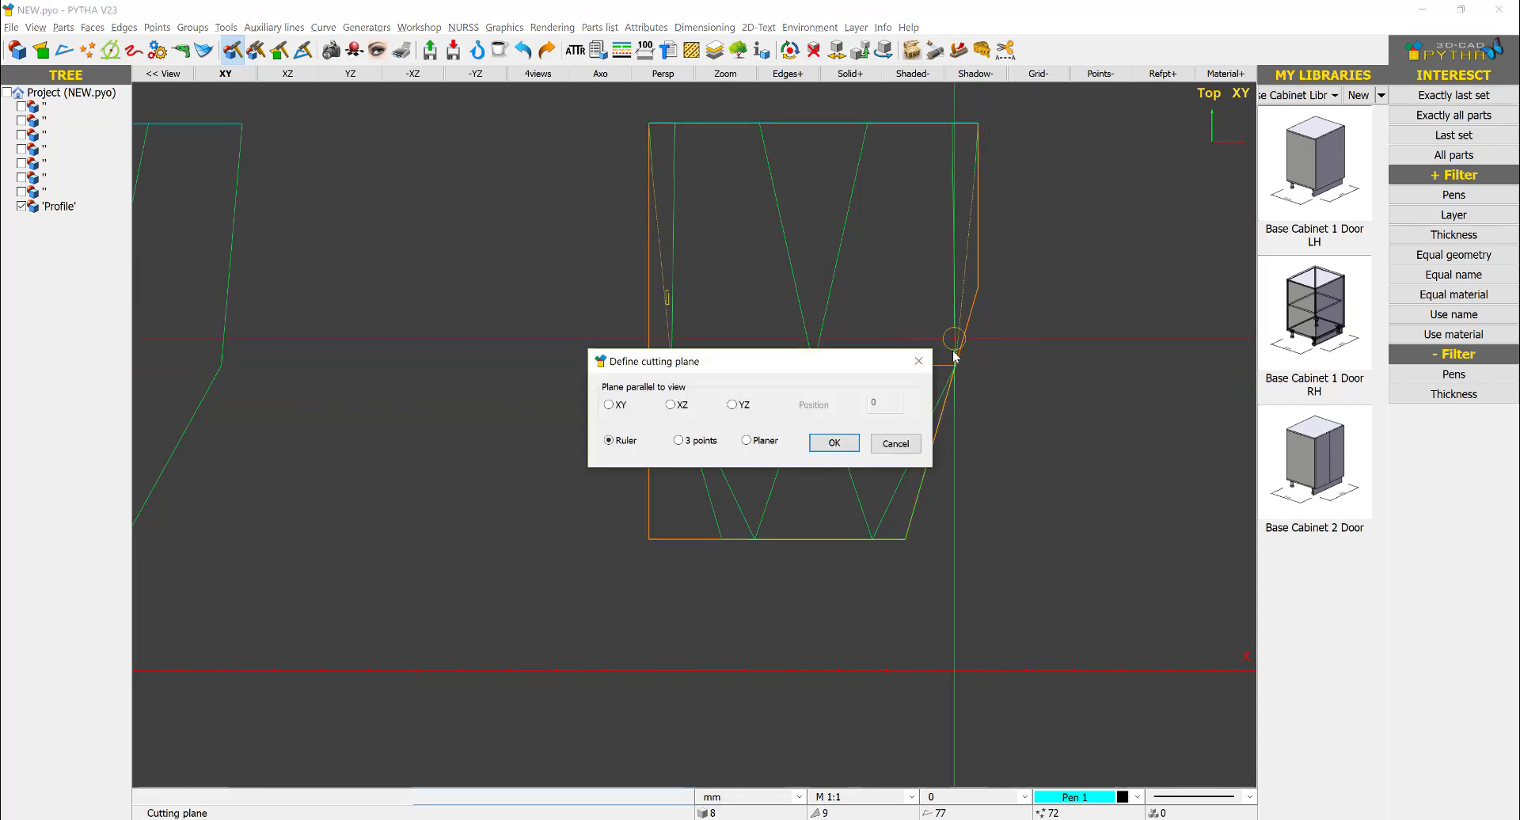
{"action": "left_click", "coordinate": [811, 442]}
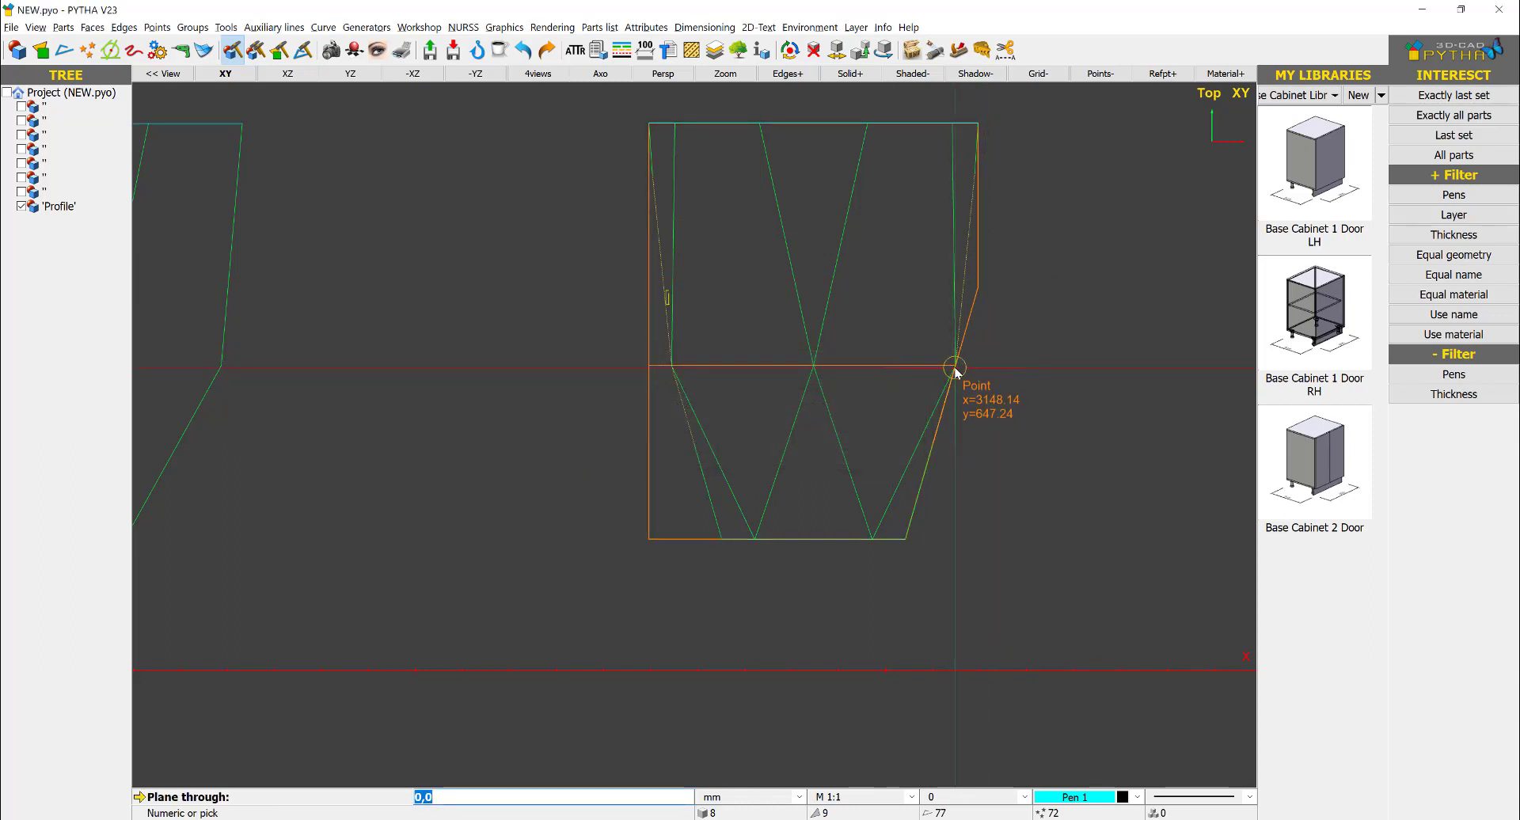
{"action": "left_click", "coordinate": [956, 365]}
{"action": "left_click", "coordinate": [985, 119]}
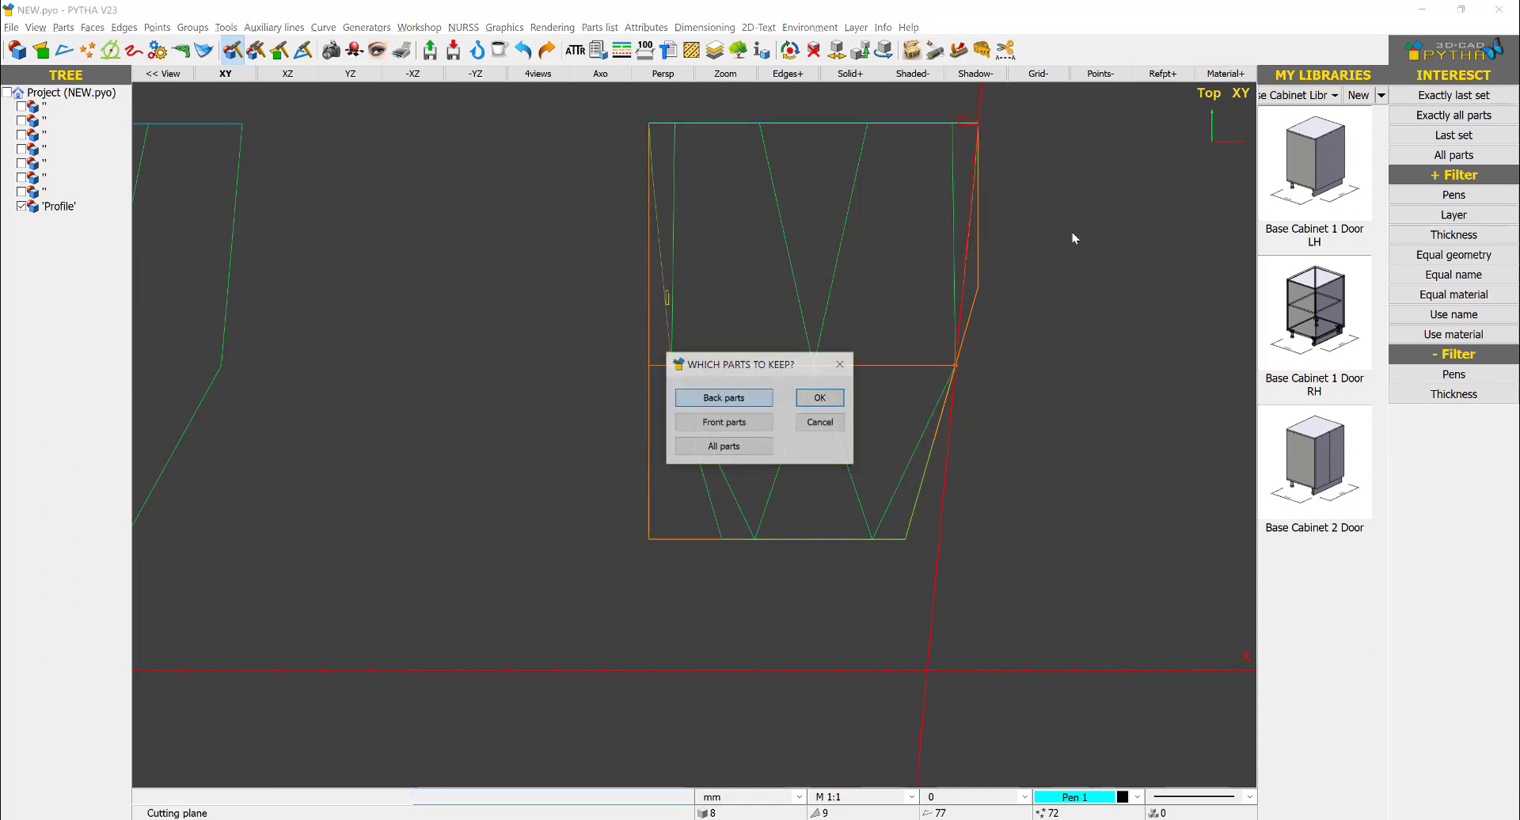
{"action": "left_click", "coordinate": [724, 424]}
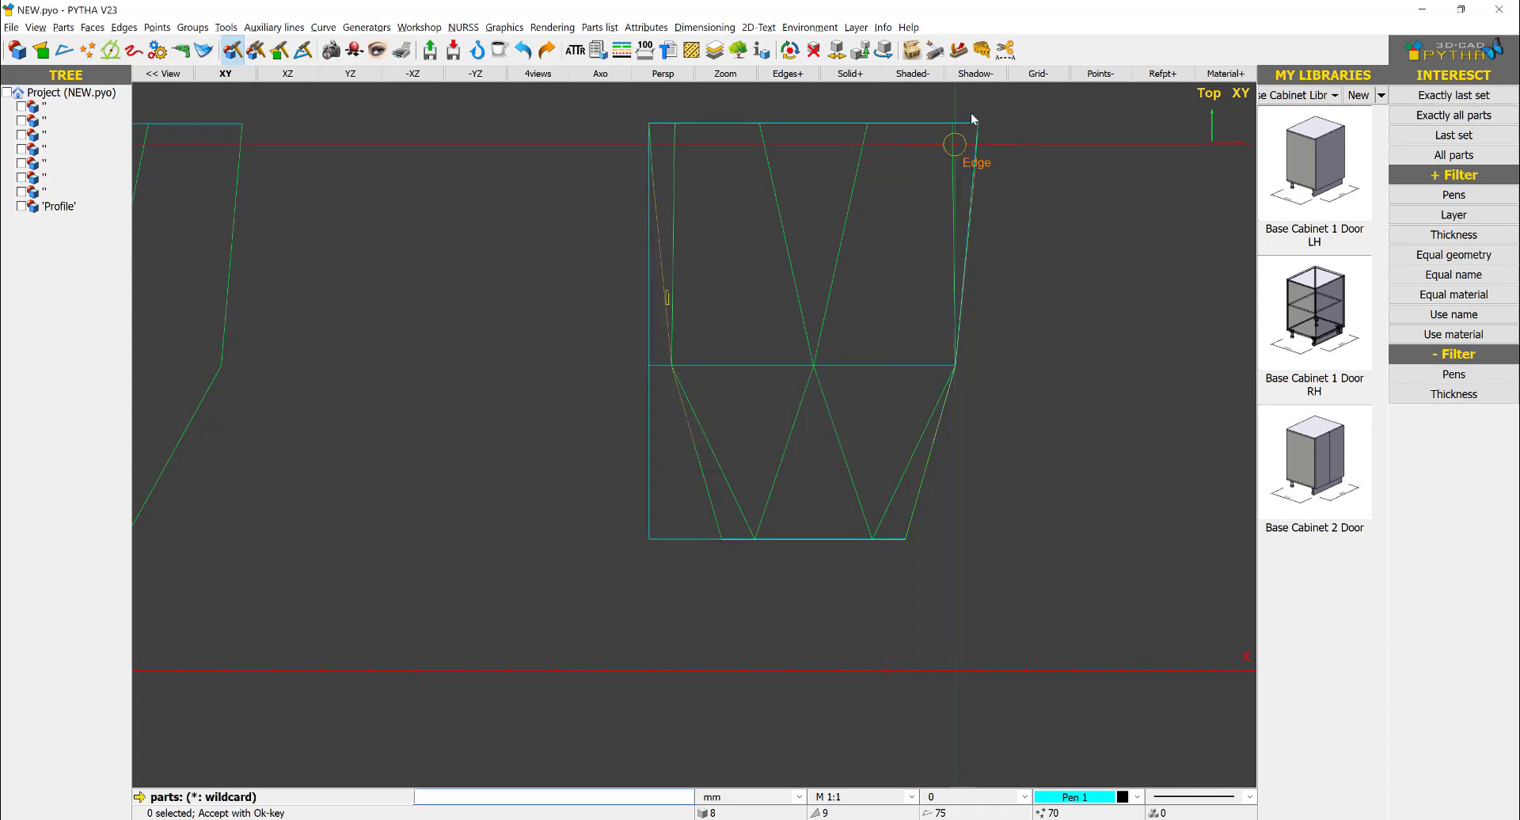
- Cut the body with a ruler plane along the lower-left slanted edge of the side-view outline, keeping the back parts
{"action": "left_click", "coordinate": [671, 542]}
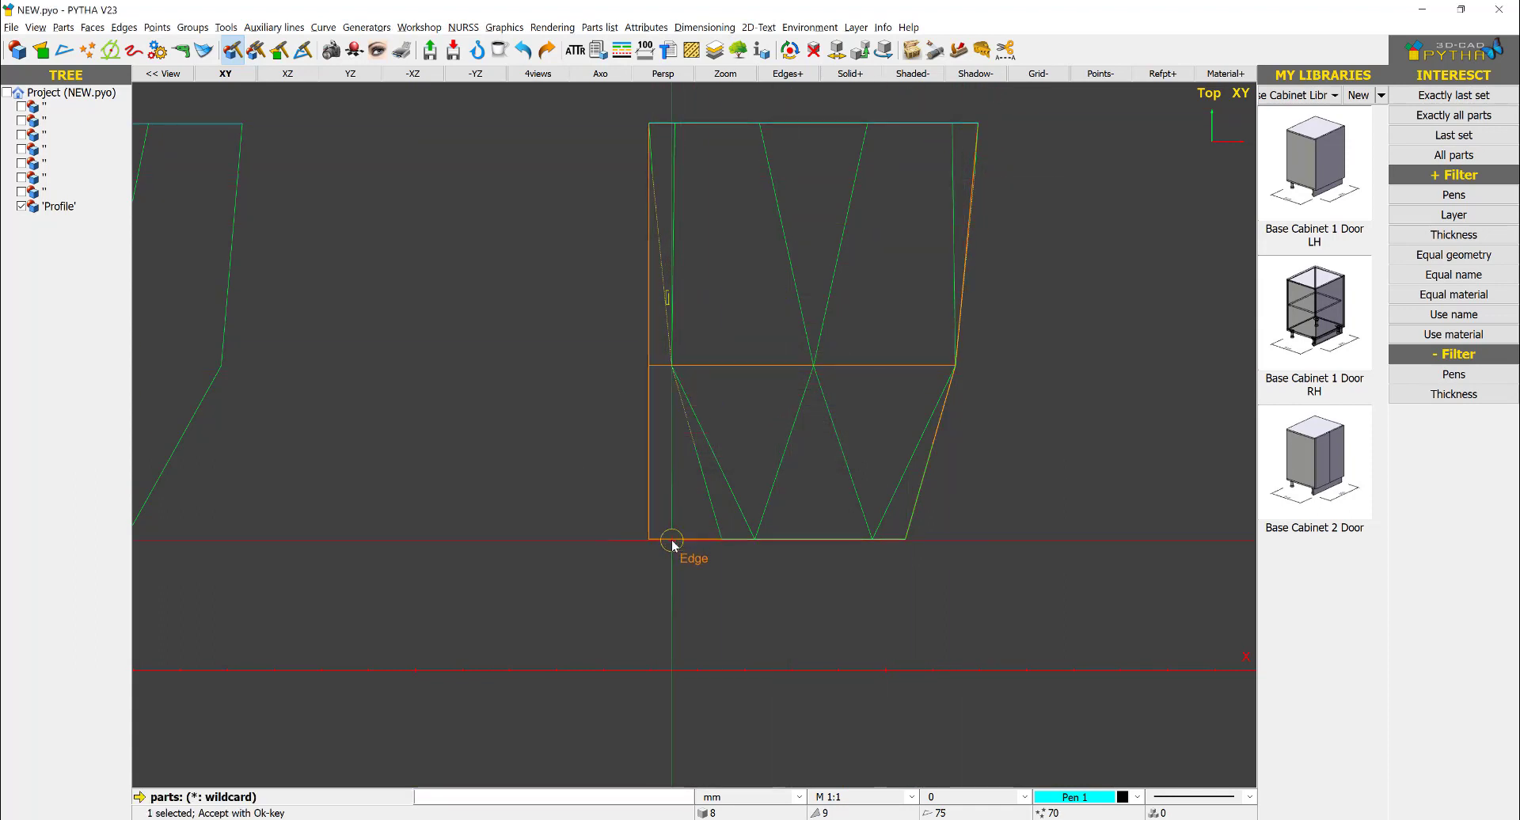
{"action": "right_click", "coordinate": [671, 541]}
{"action": "left_click", "coordinate": [834, 443]}
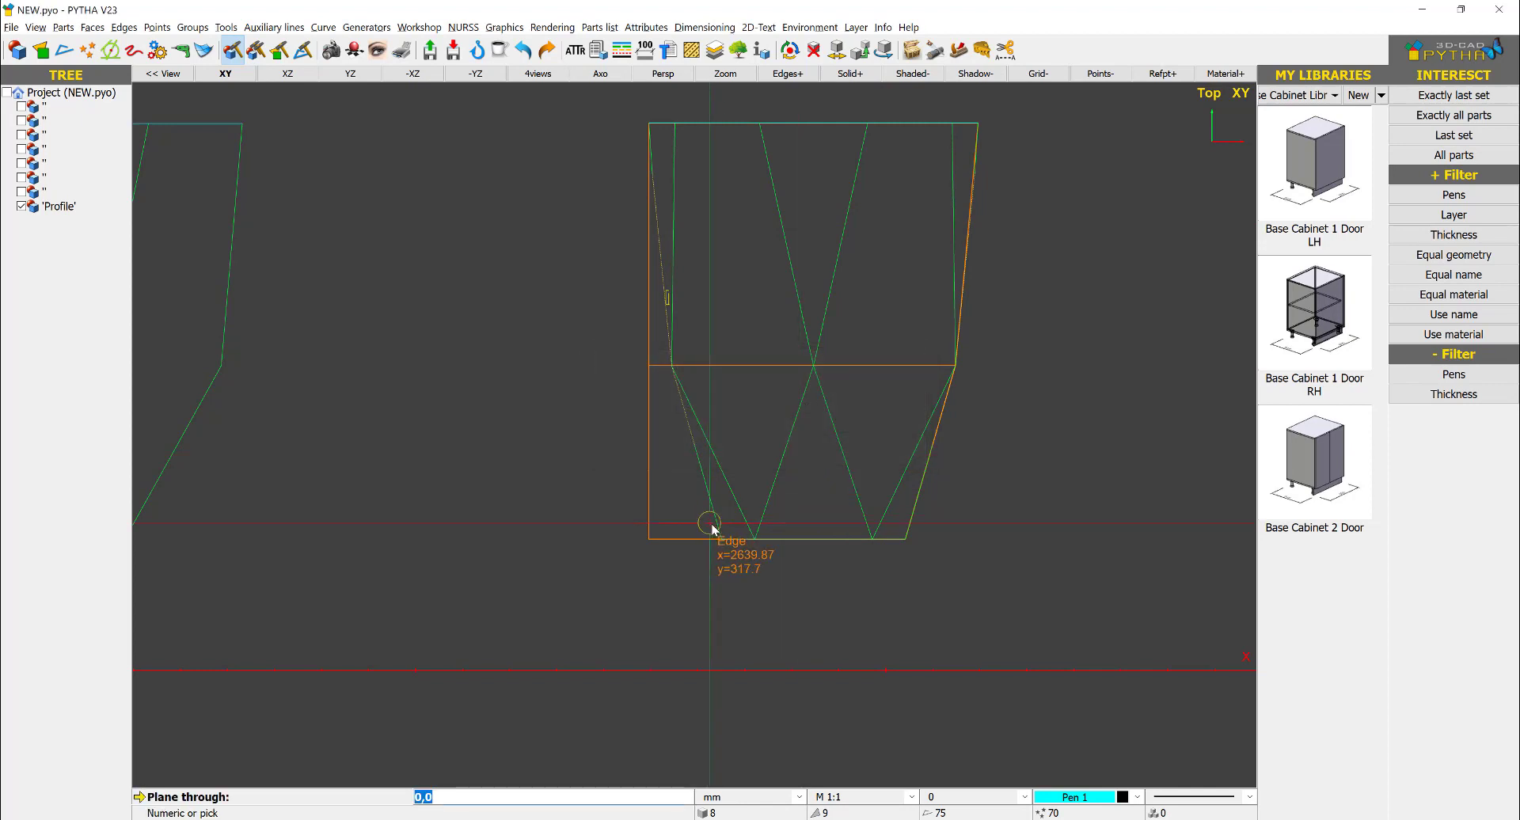
{"action": "left_click", "coordinate": [721, 539]}
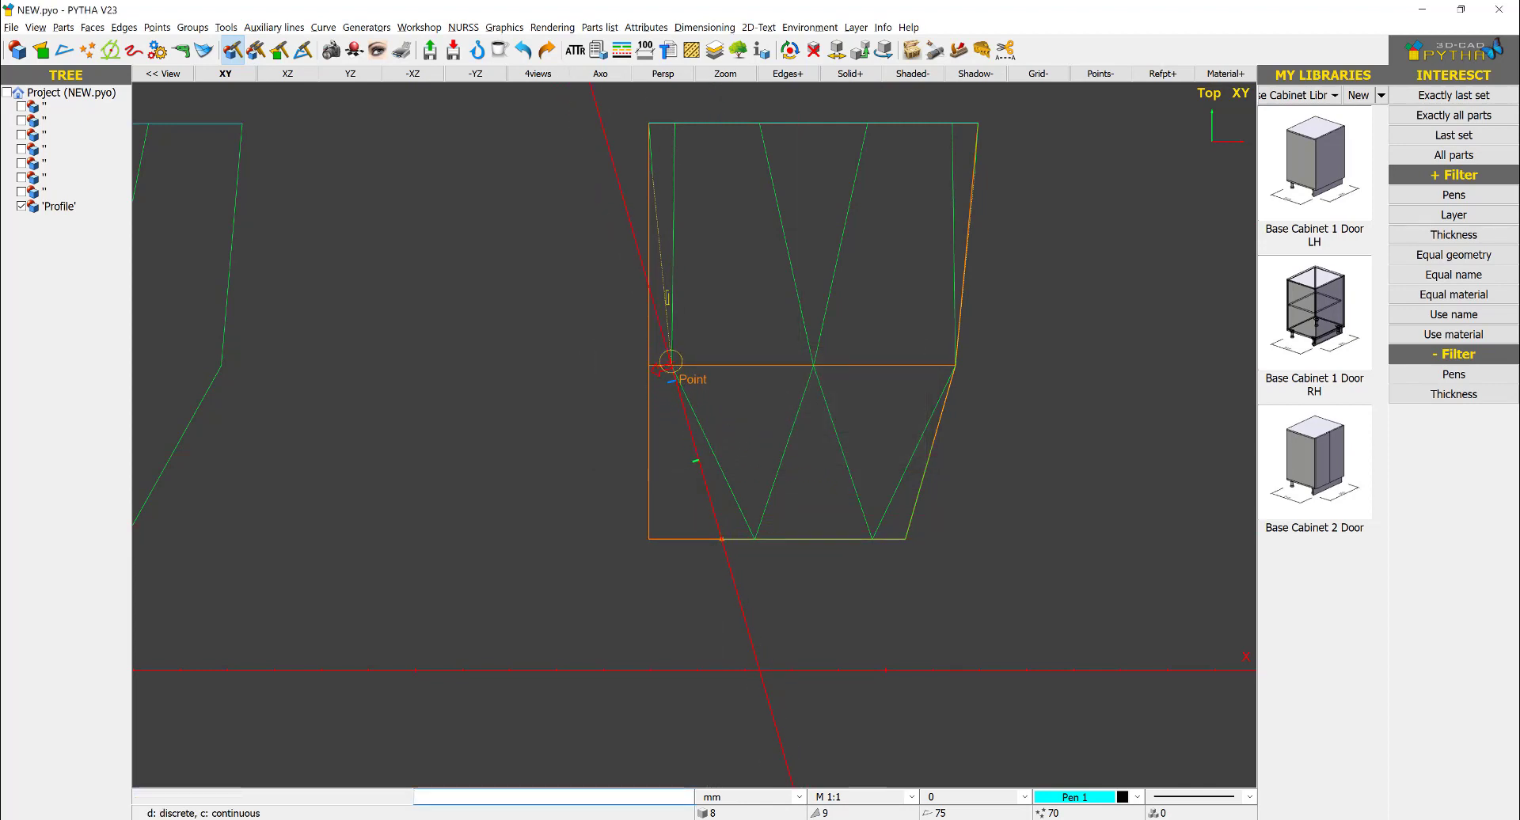
{"action": "left_click", "coordinate": [670, 362]}
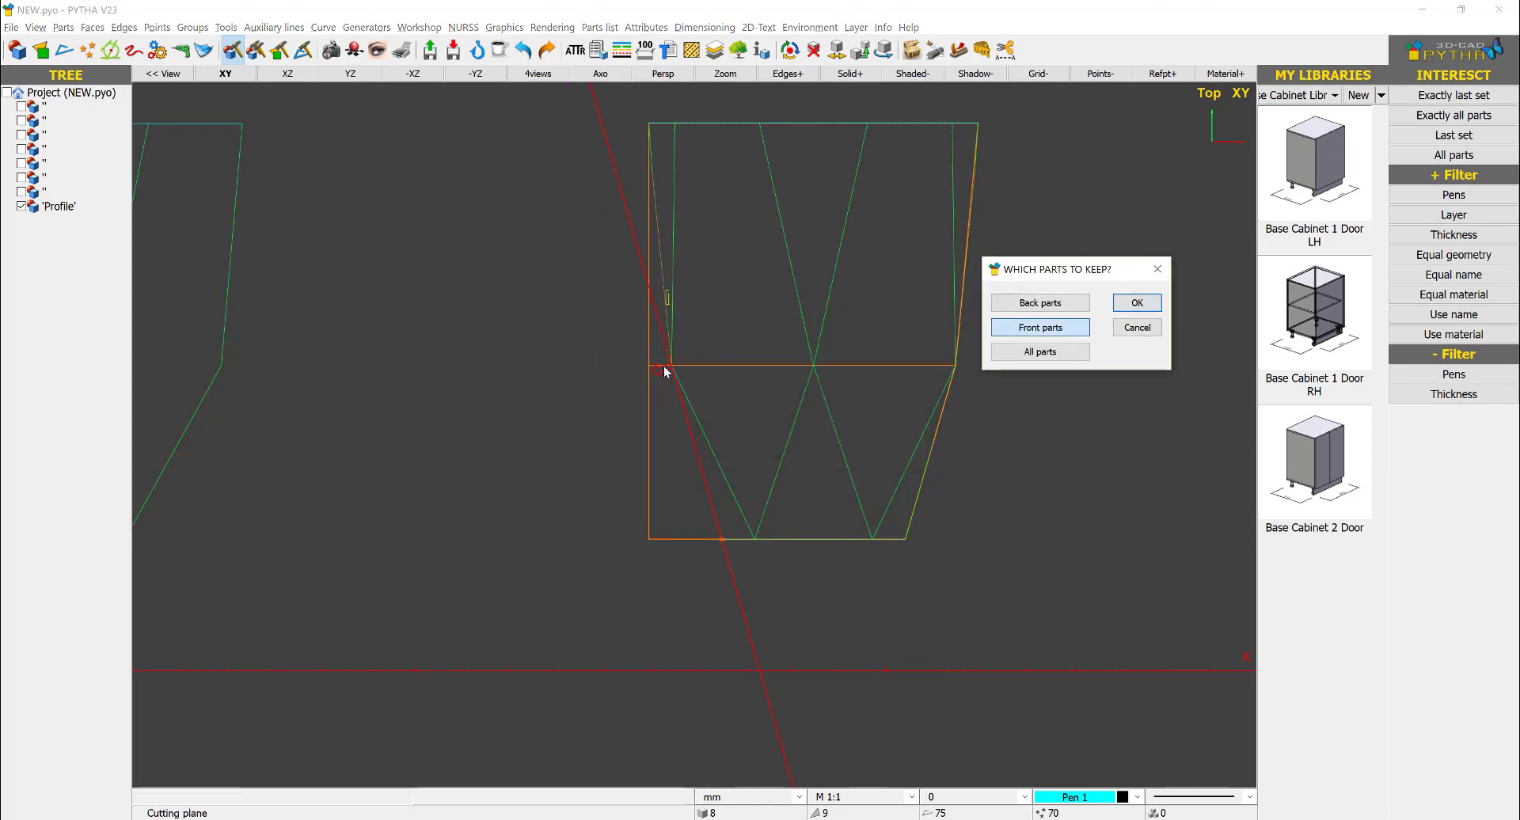
{"action": "left_click", "coordinate": [1017, 306]}
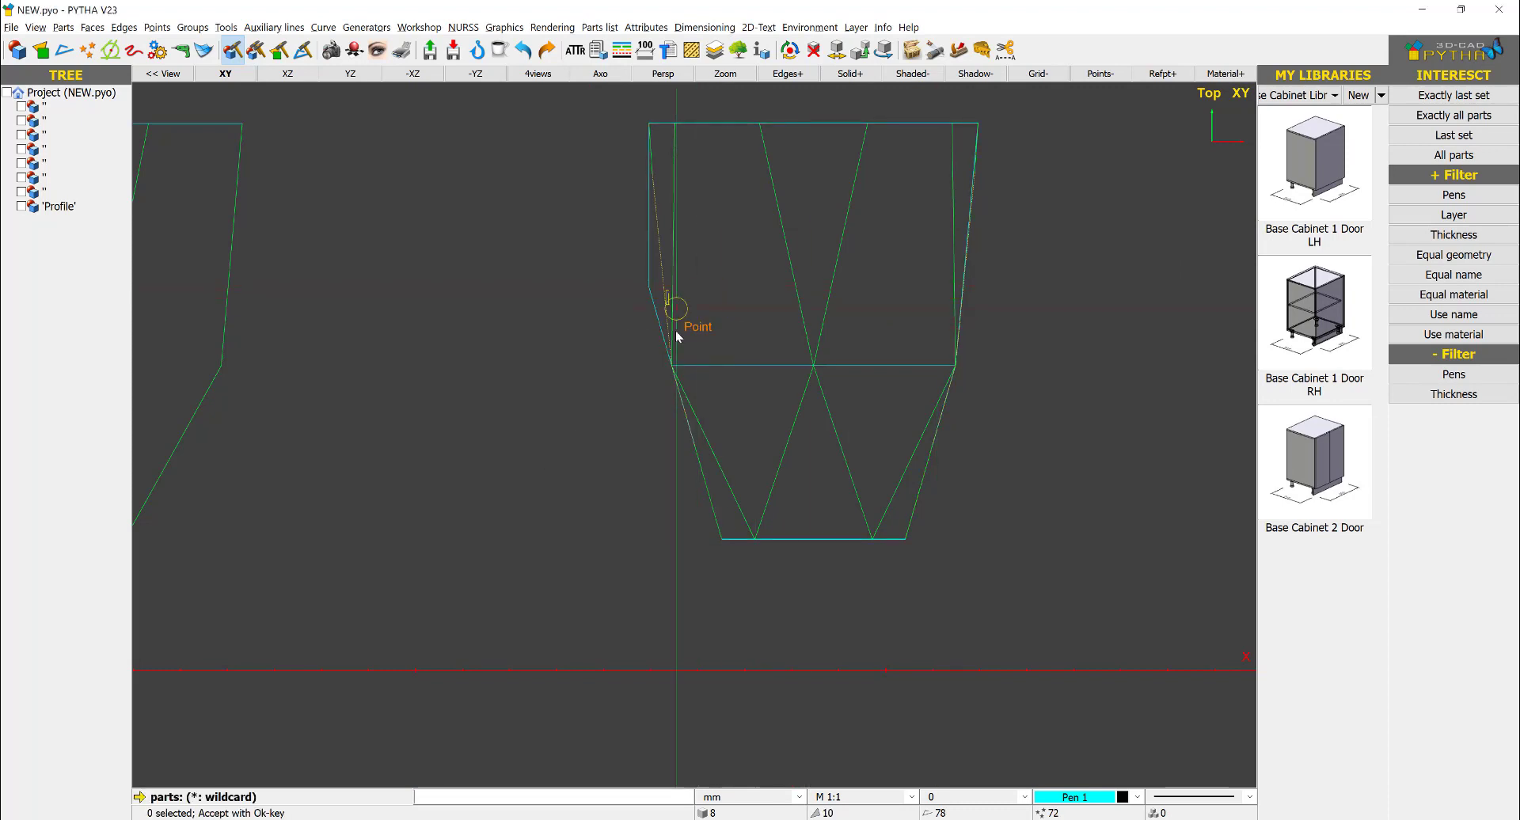
- Cut the body with a ruler plane along the upper-left slanted edge of the side-view outline, keeping the front parts
{"action": "left_click", "coordinate": [648, 265]}
{"action": "right_click", "coordinate": [641, 161]}
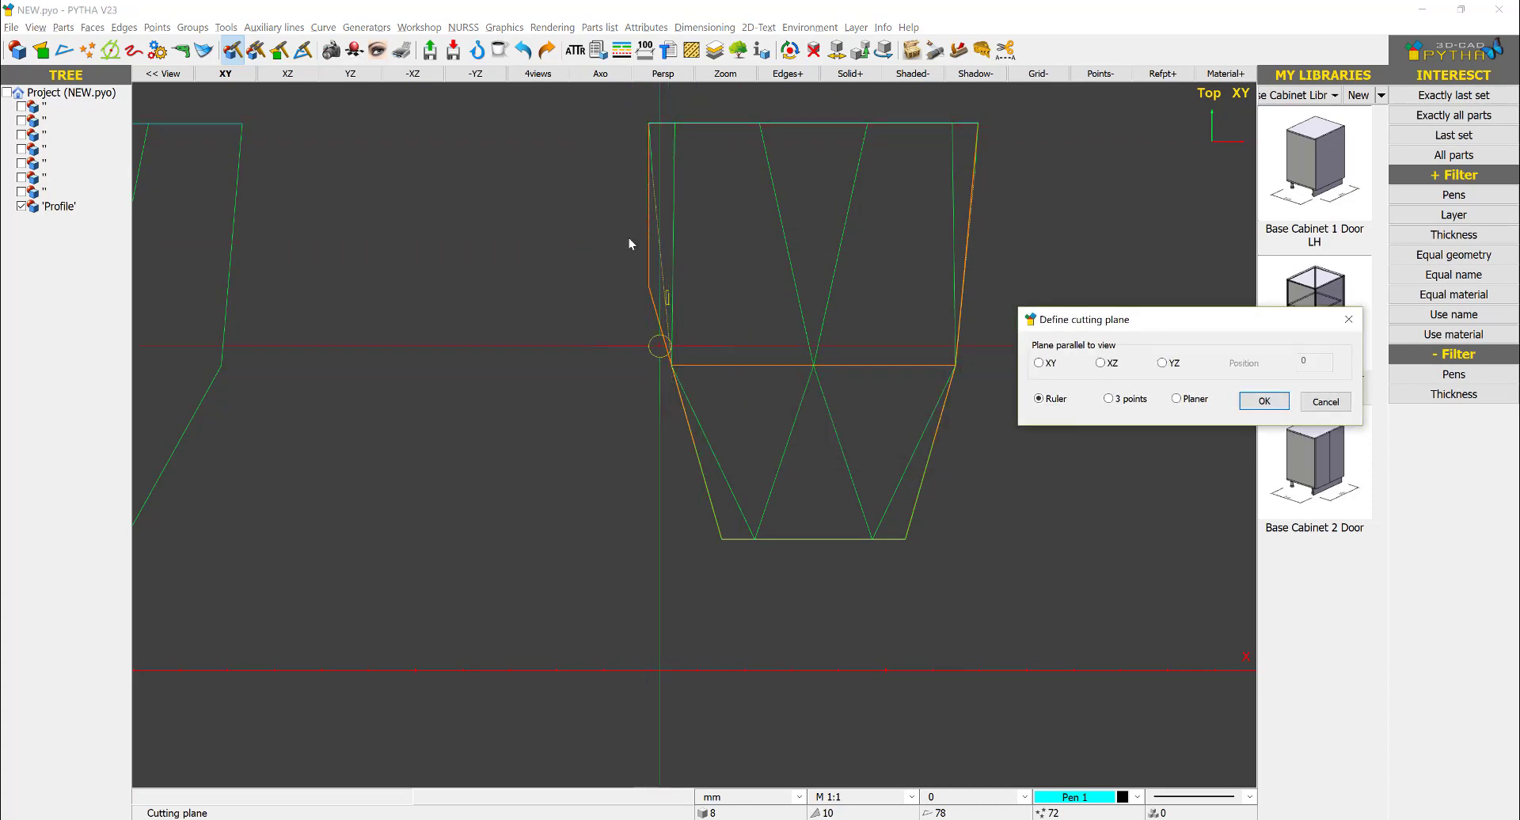
{"action": "left_click", "coordinate": [1264, 402]}
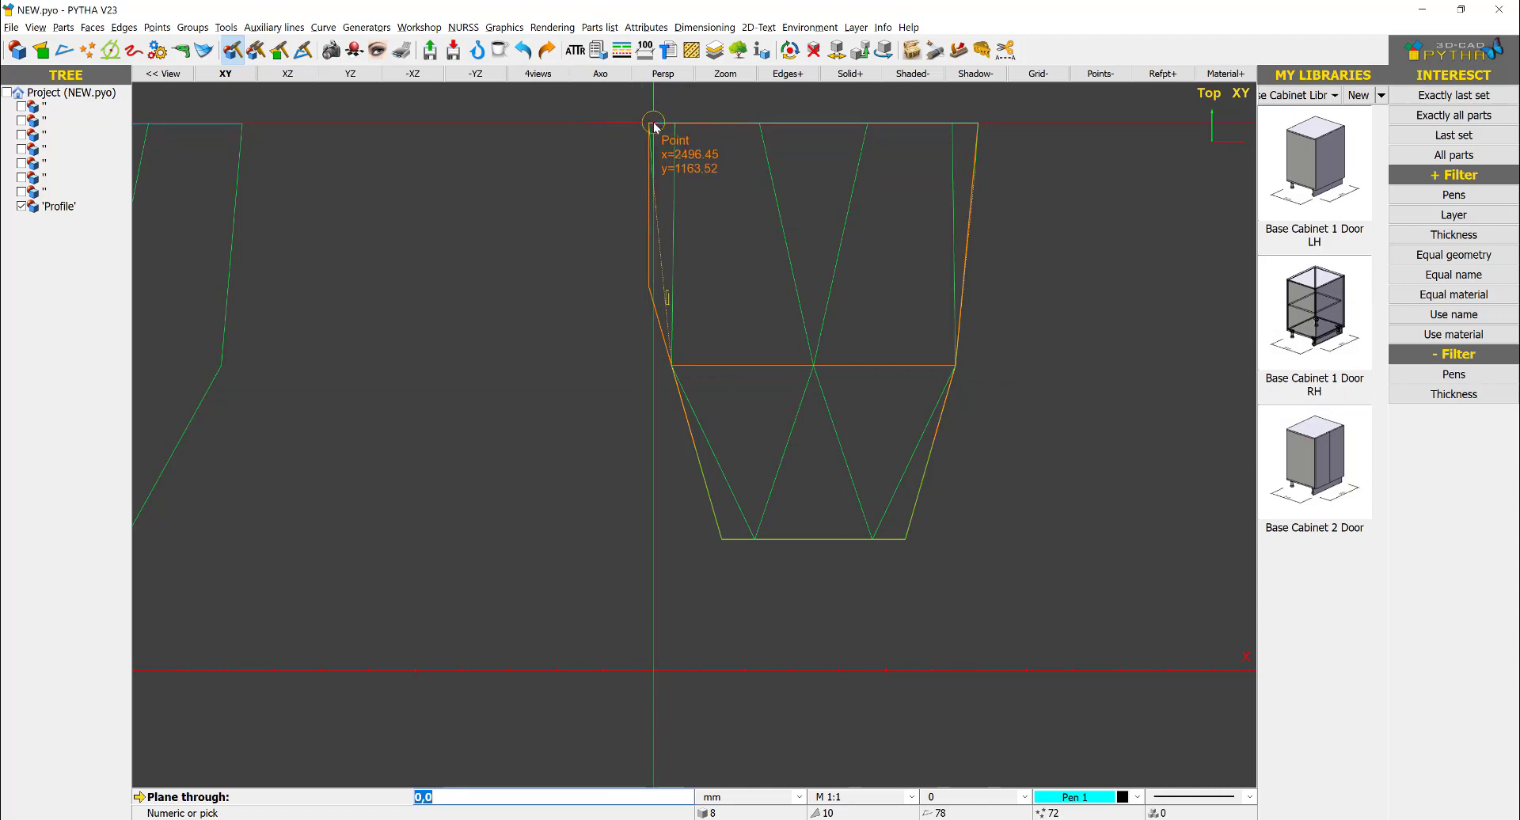
{"action": "left_click", "coordinate": [649, 123]}
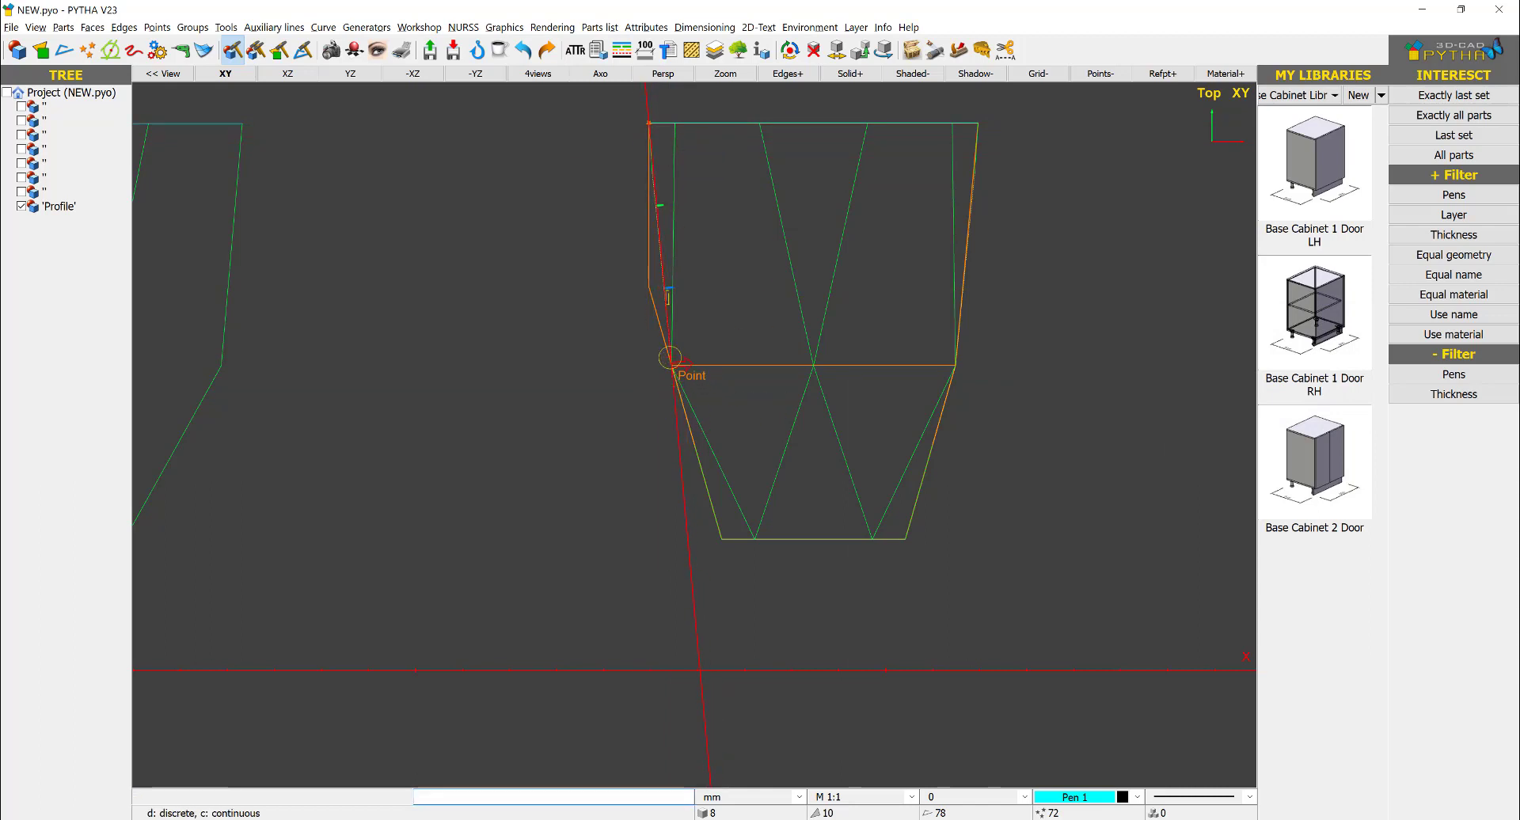
{"action": "left_click", "coordinate": [671, 362]}
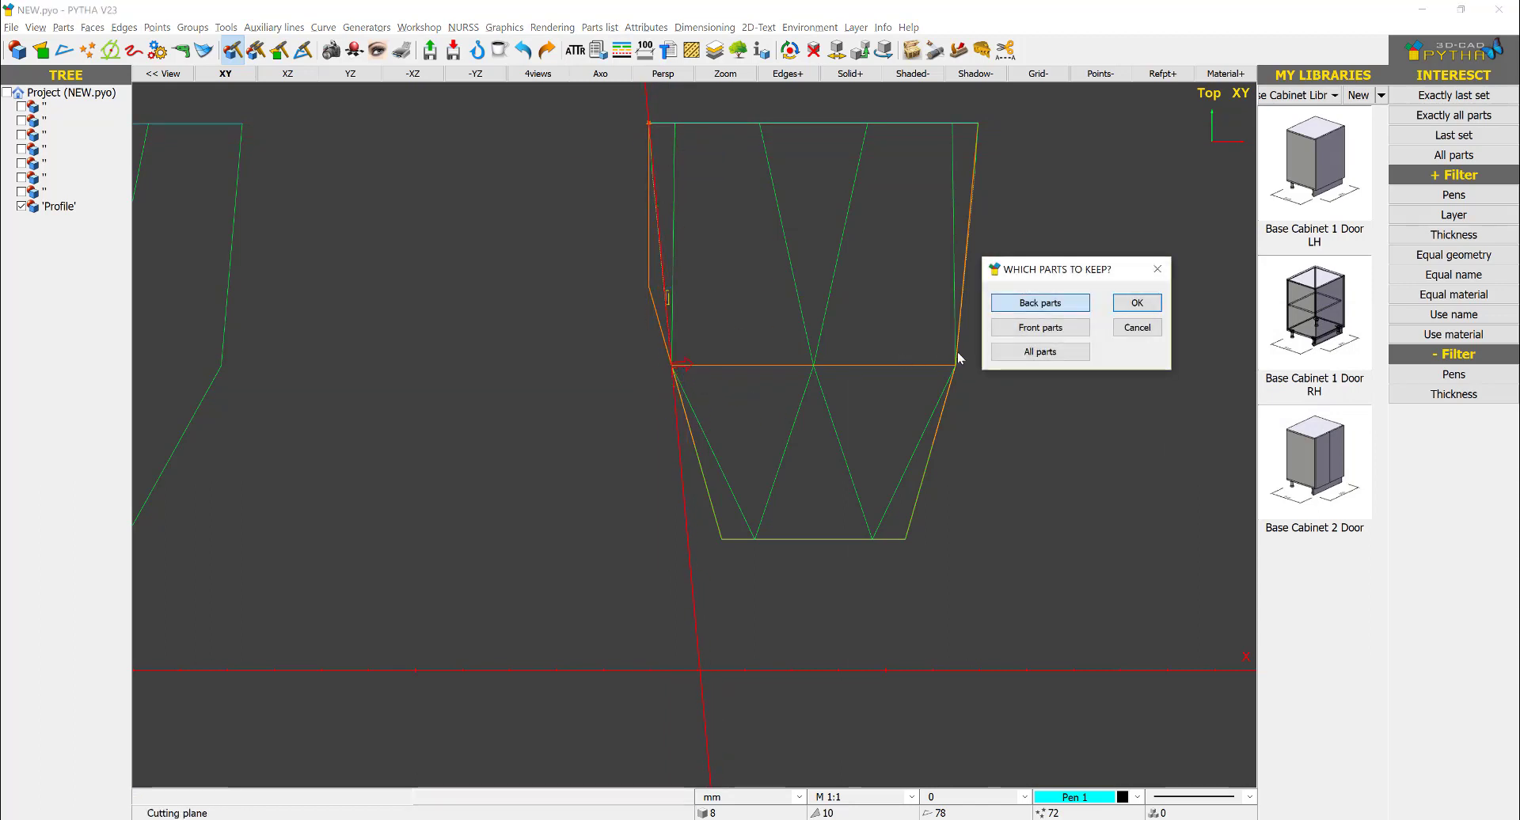
{"action": "left_click", "coordinate": [1044, 329]}
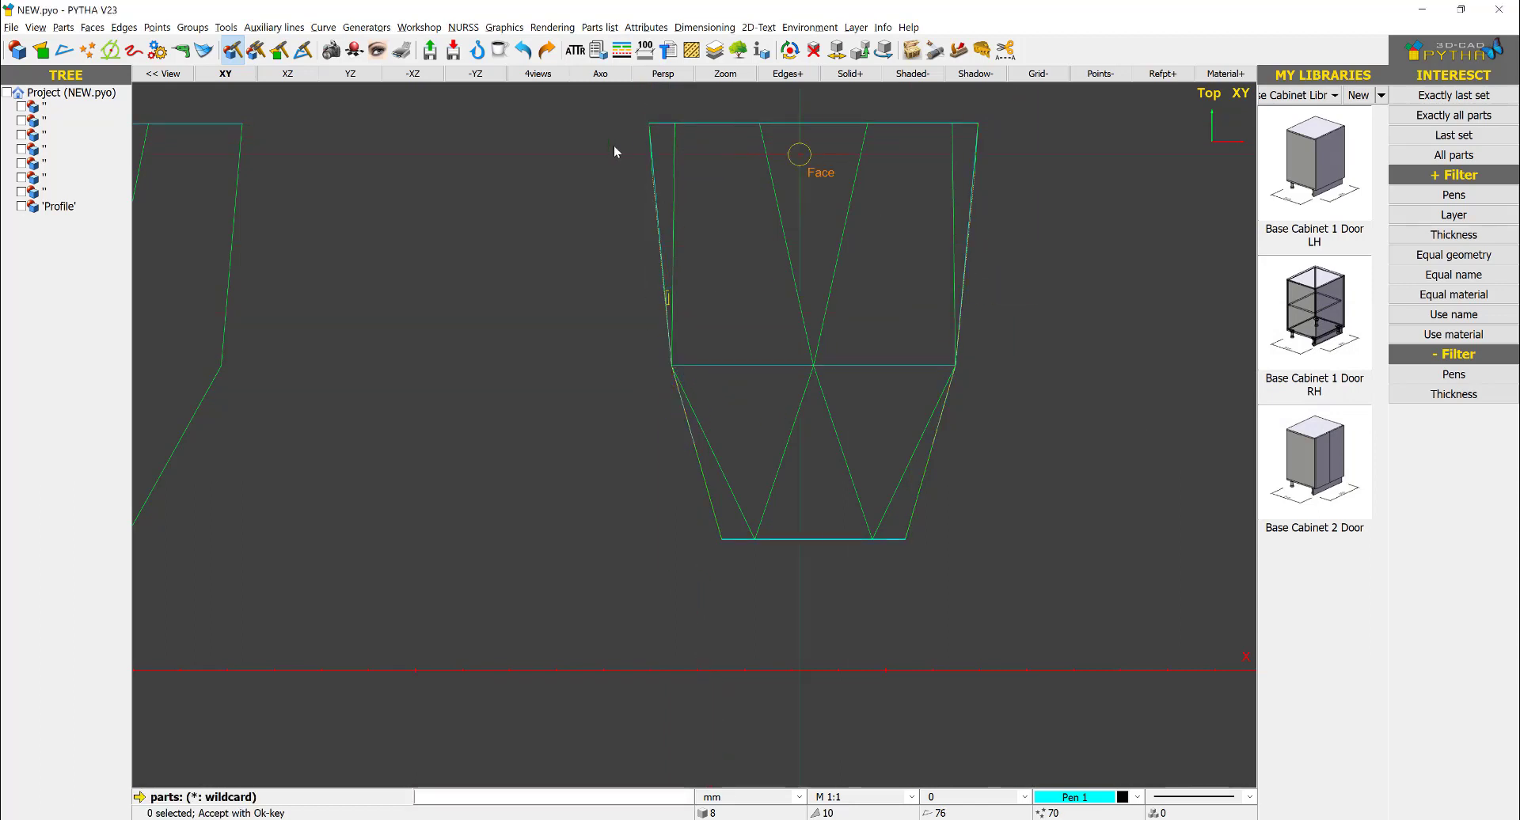
- In the axonometric view, rotate the cut body 90° about the Y axis around its center
{"action": "left_click", "coordinate": [612, 79]}
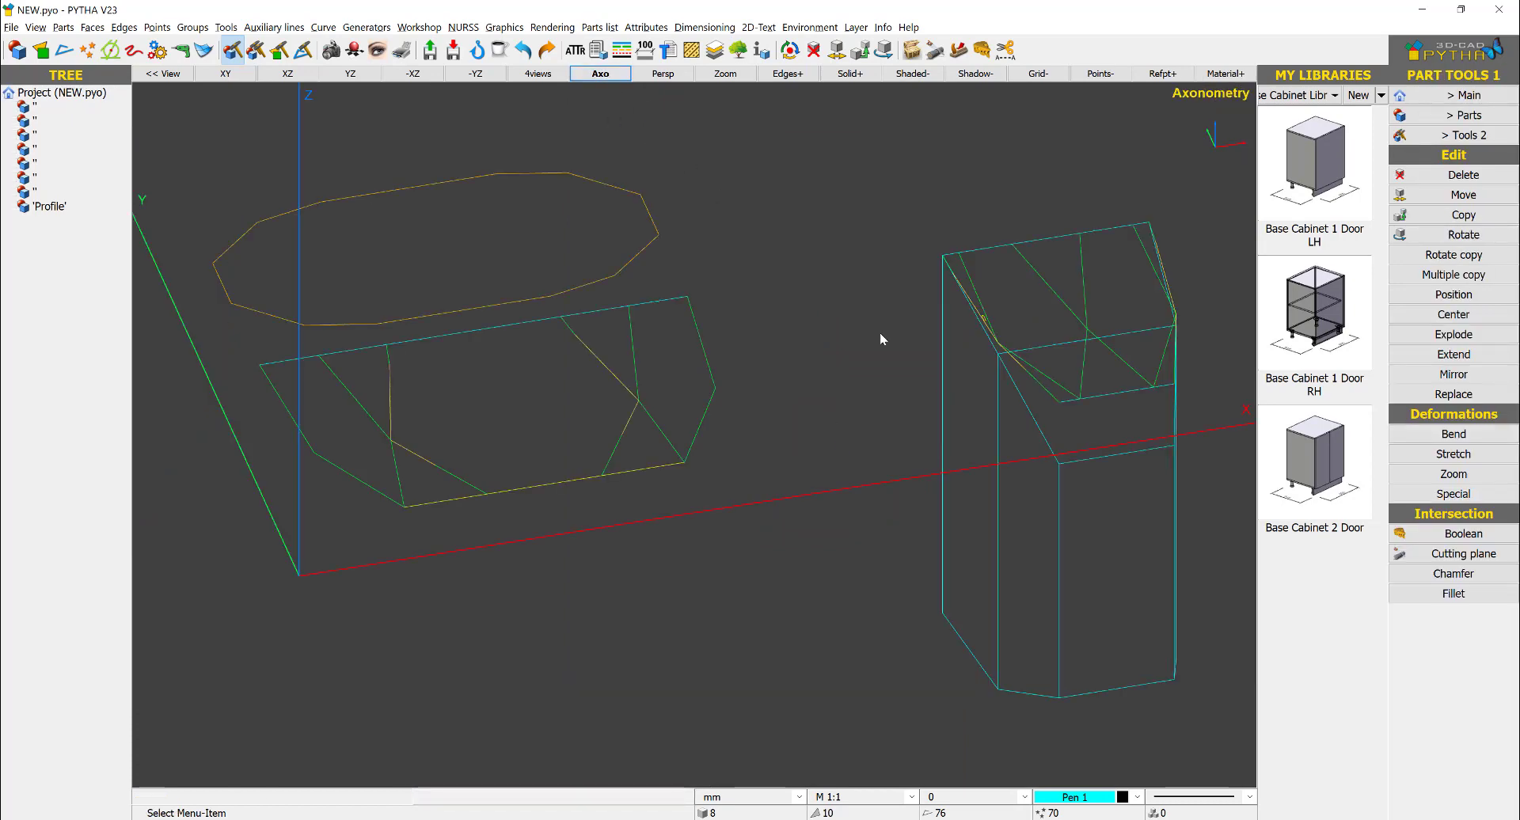
{"action": "scroll", "coordinate": [936, 374], "scroll_direction": "down", "scroll_amount": 3}
{"action": "right_click", "coordinate": [1043, 449]}
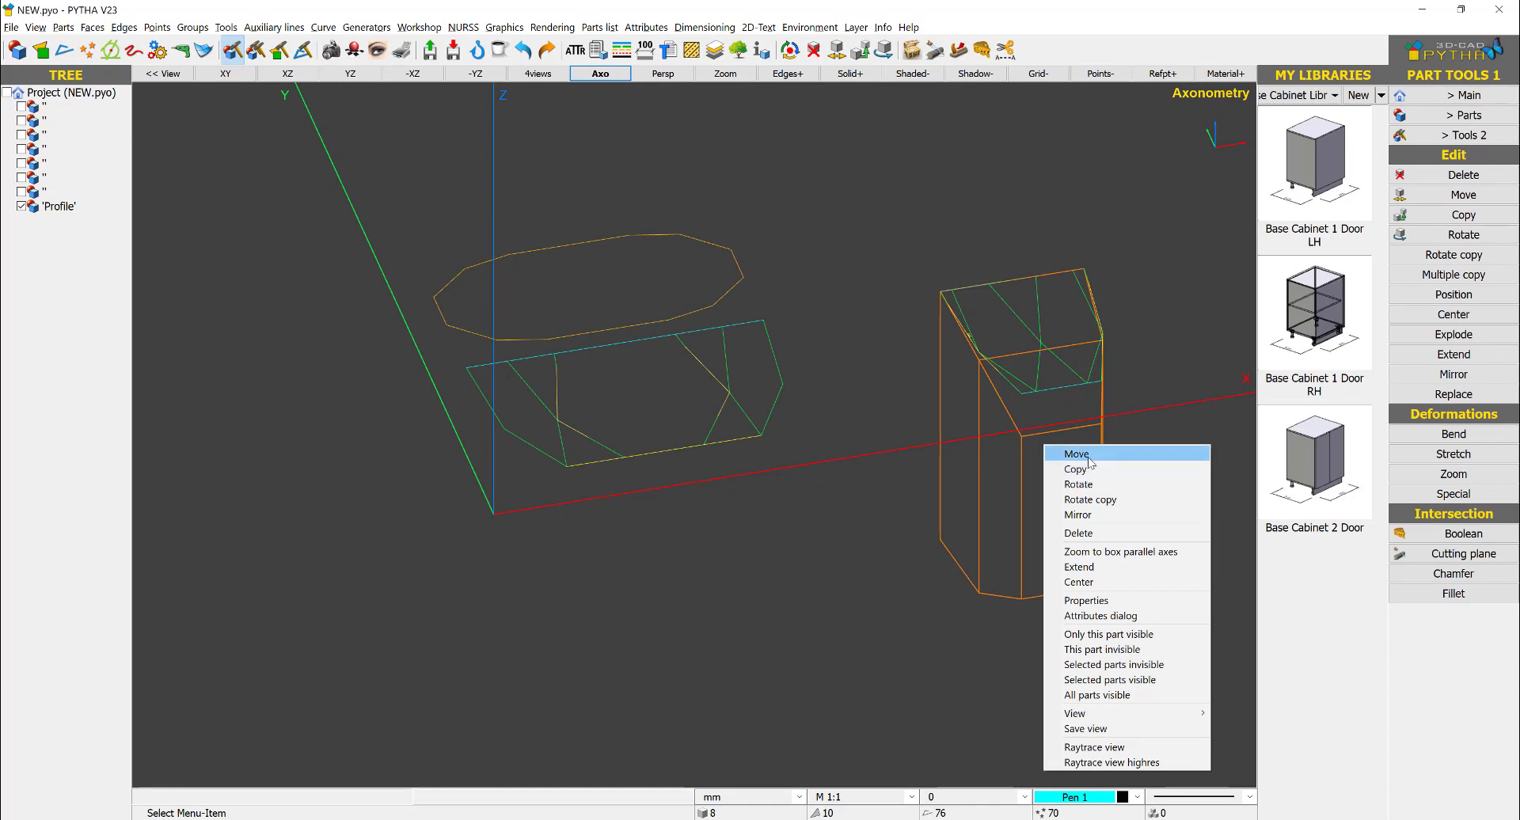
{"action": "left_click", "coordinate": [1083, 483]}
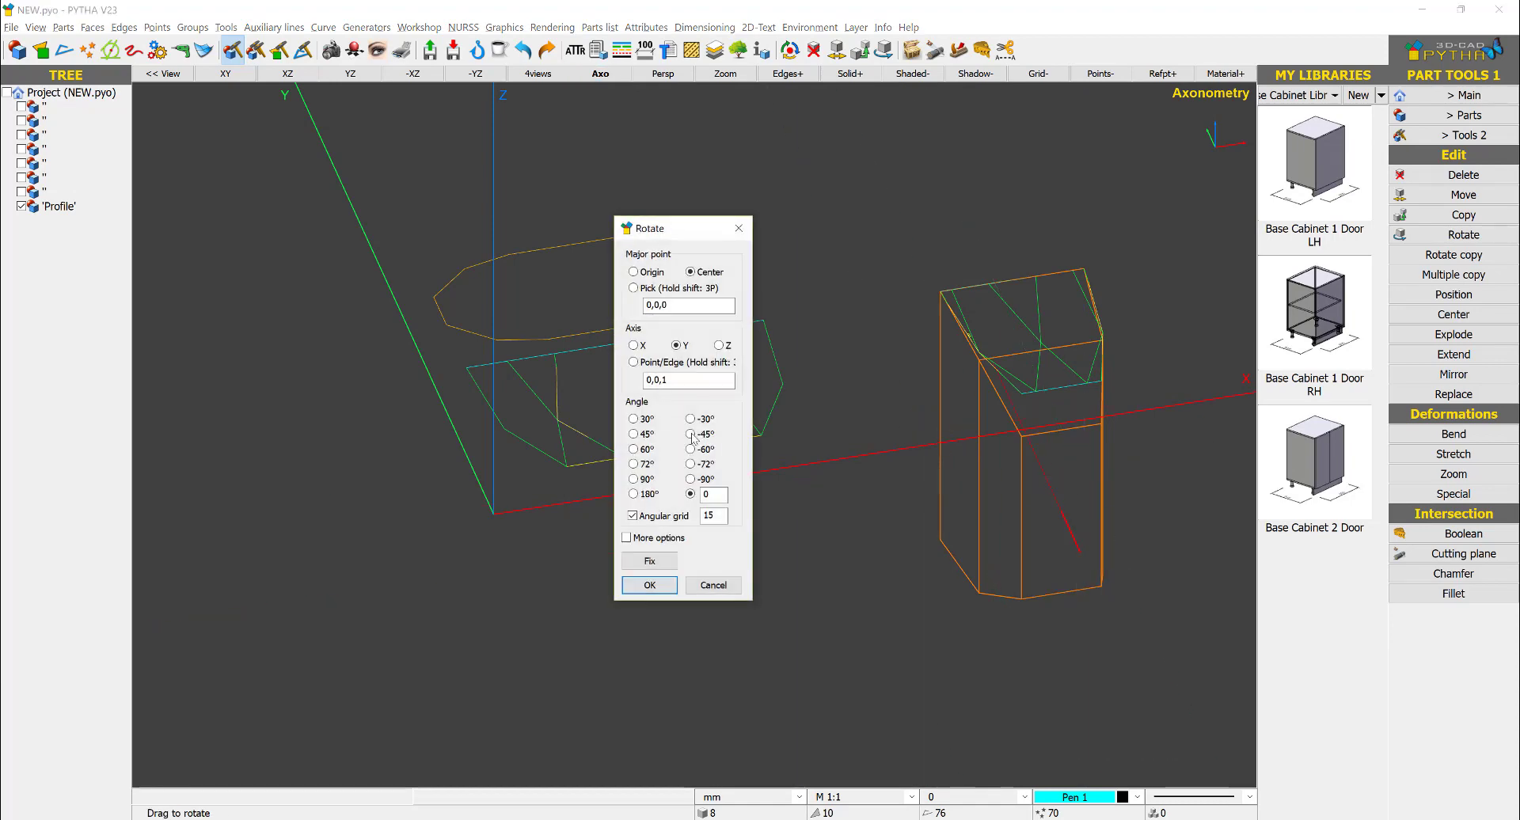
{"action": "left_click", "coordinate": [633, 478]}
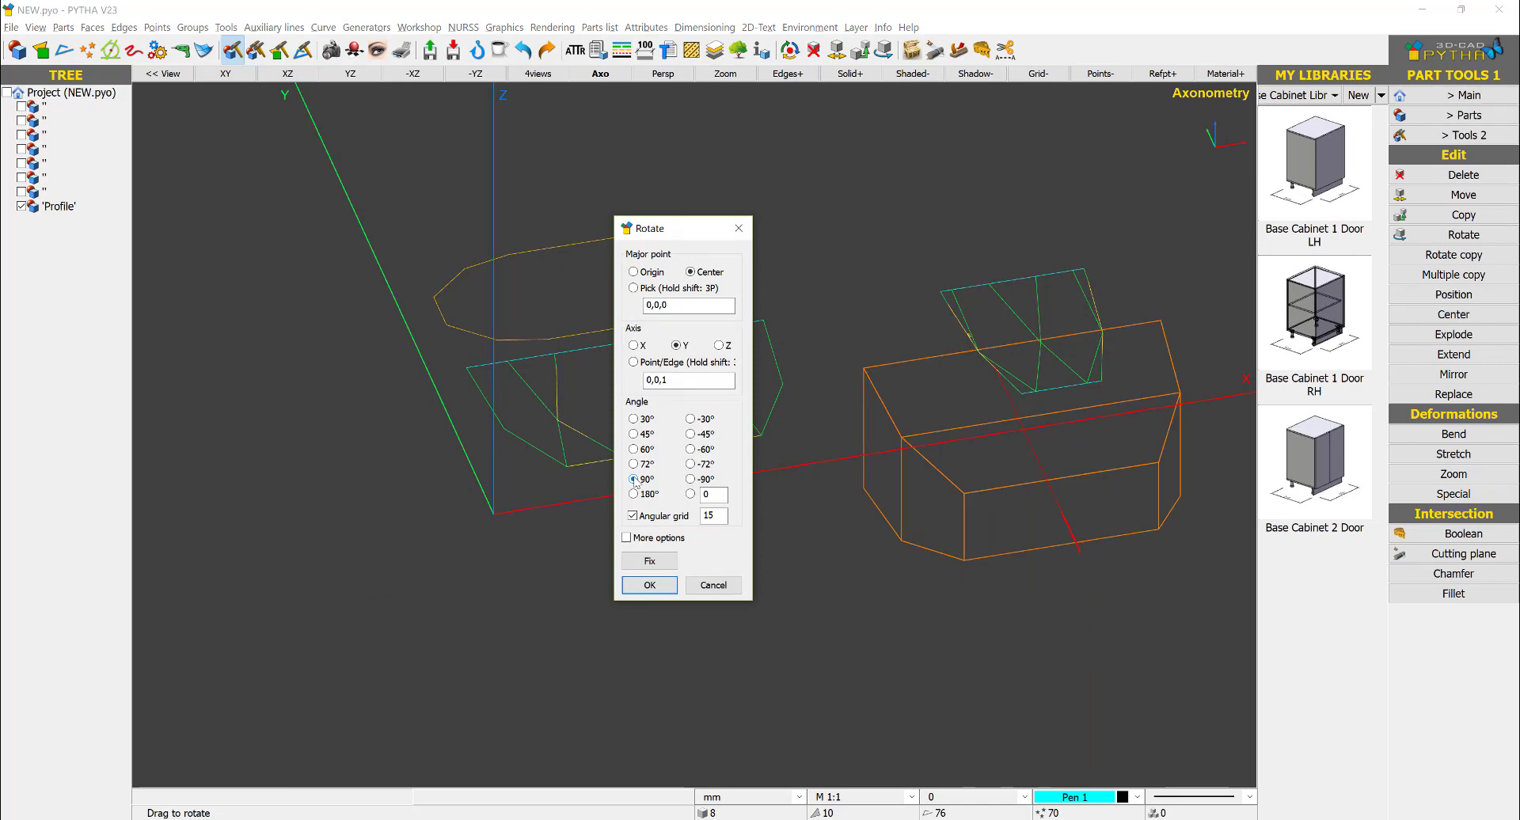
- Rotate the body 90° about the X axis around its center
{"action": "right_click", "coordinate": [935, 504]}
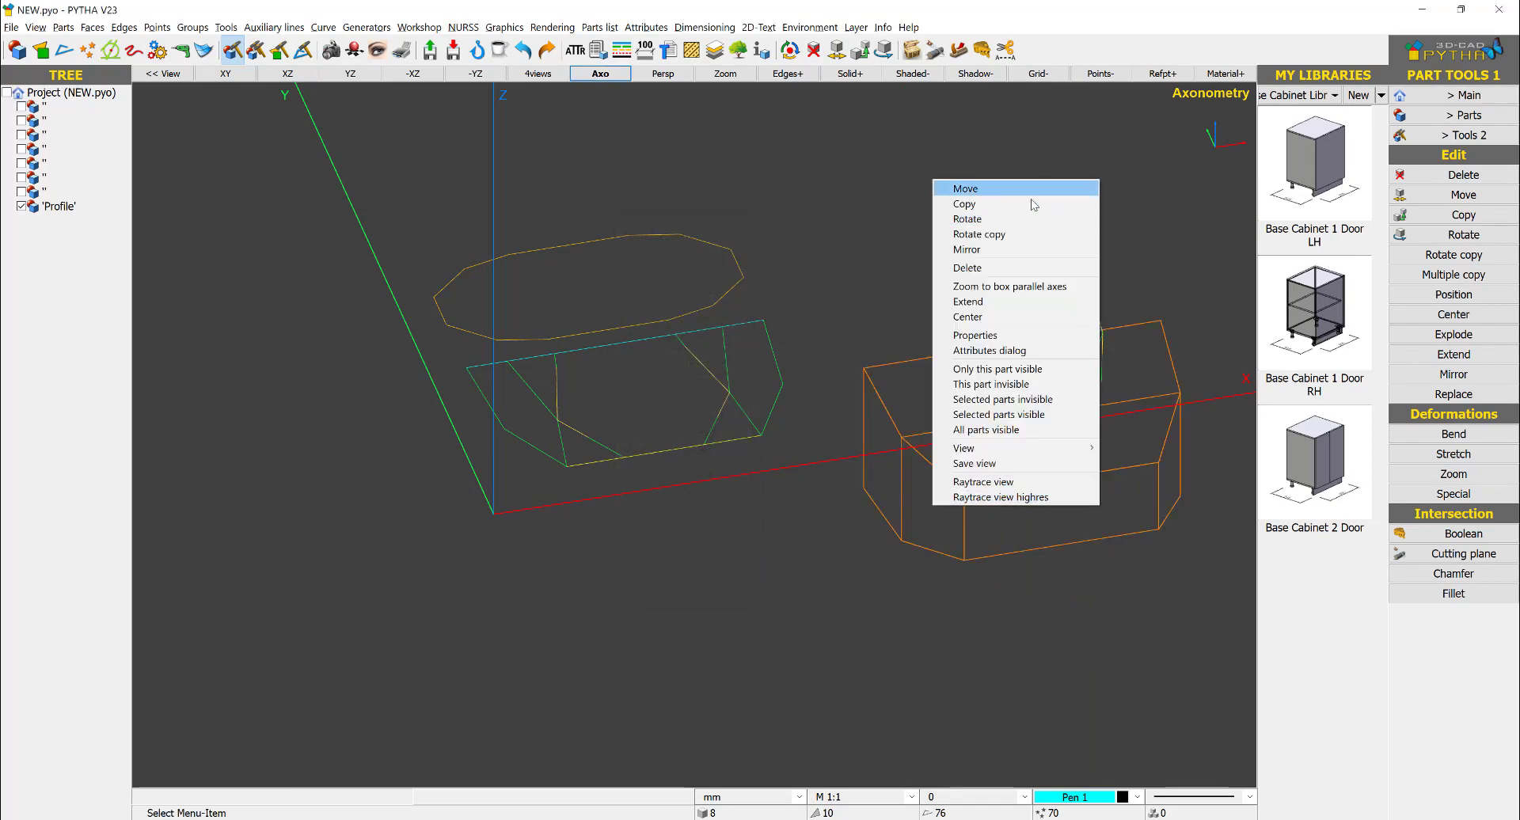
{"action": "left_click", "coordinate": [994, 219]}
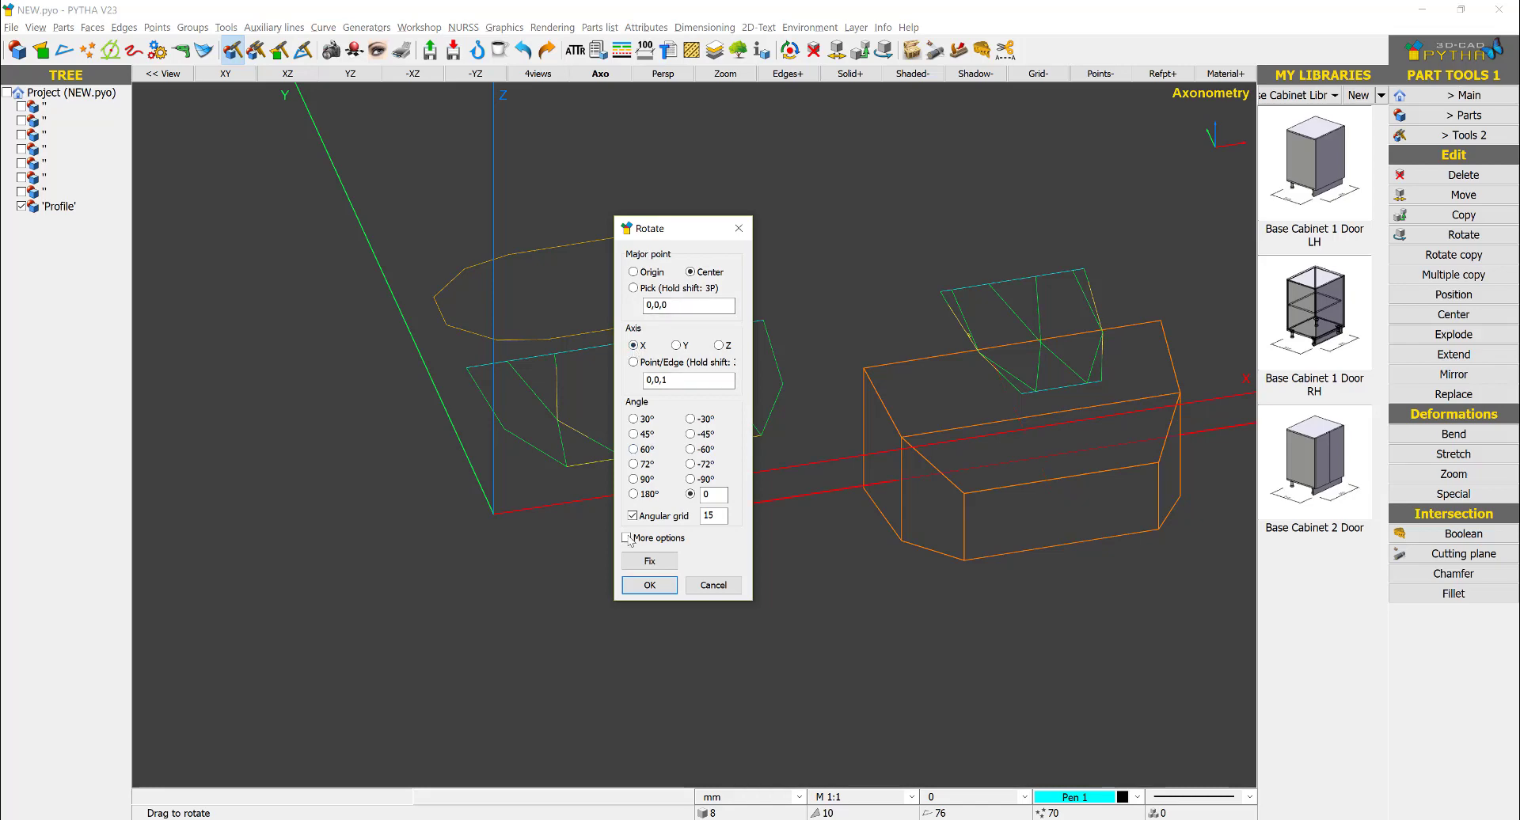
{"action": "left_click", "coordinate": [642, 479]}
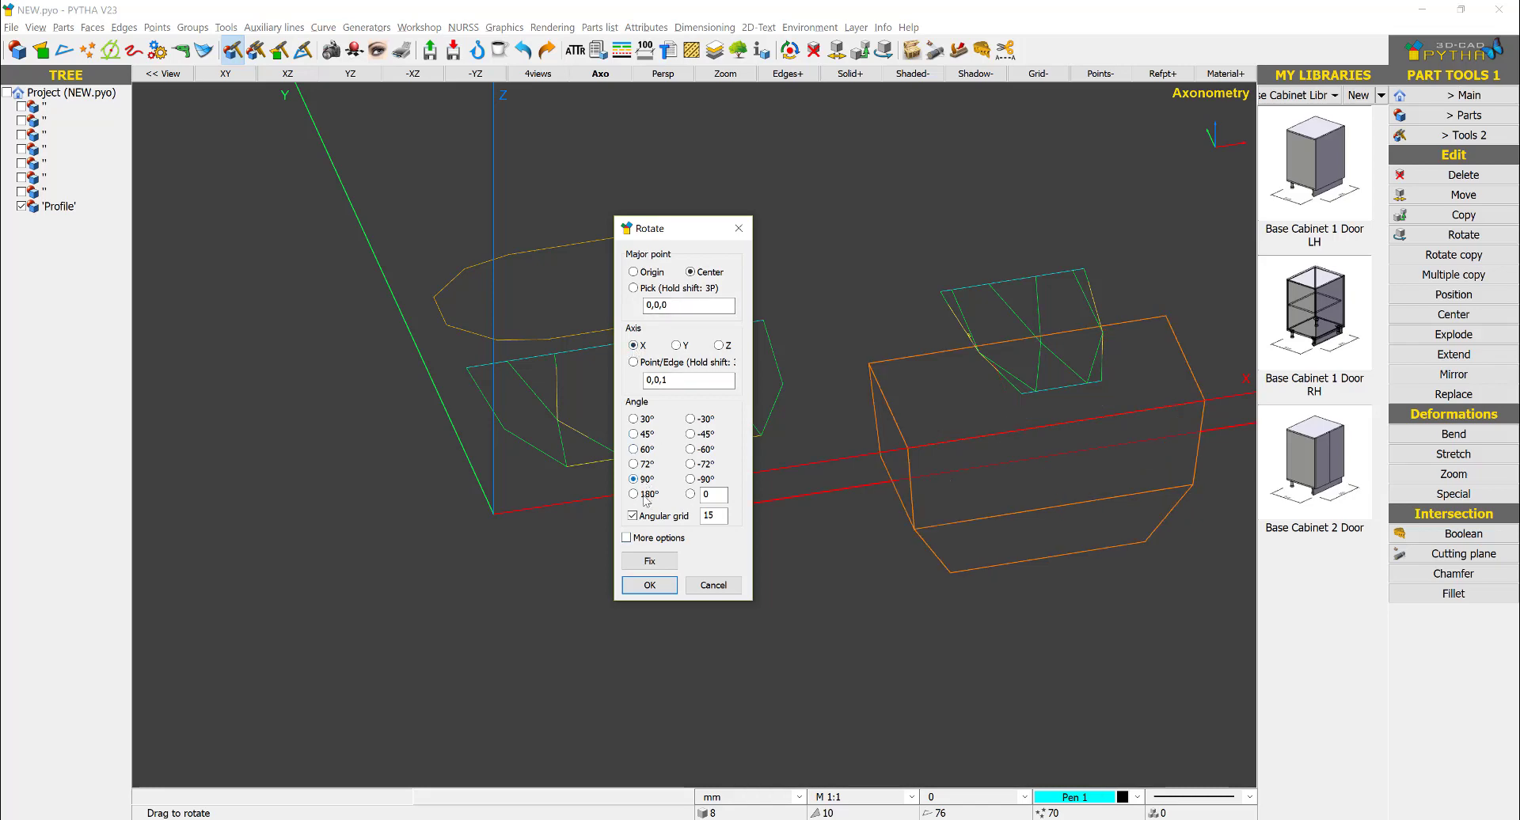
{"action": "left_click", "coordinate": [638, 586]}
- Move the body onto the plan outline in 3D, matching its upper left edge midpoint to the midpoint of the outline's left edge
{"action": "right_click", "coordinate": [900, 386]}
{"action": "left_click", "coordinate": [911, 391]}
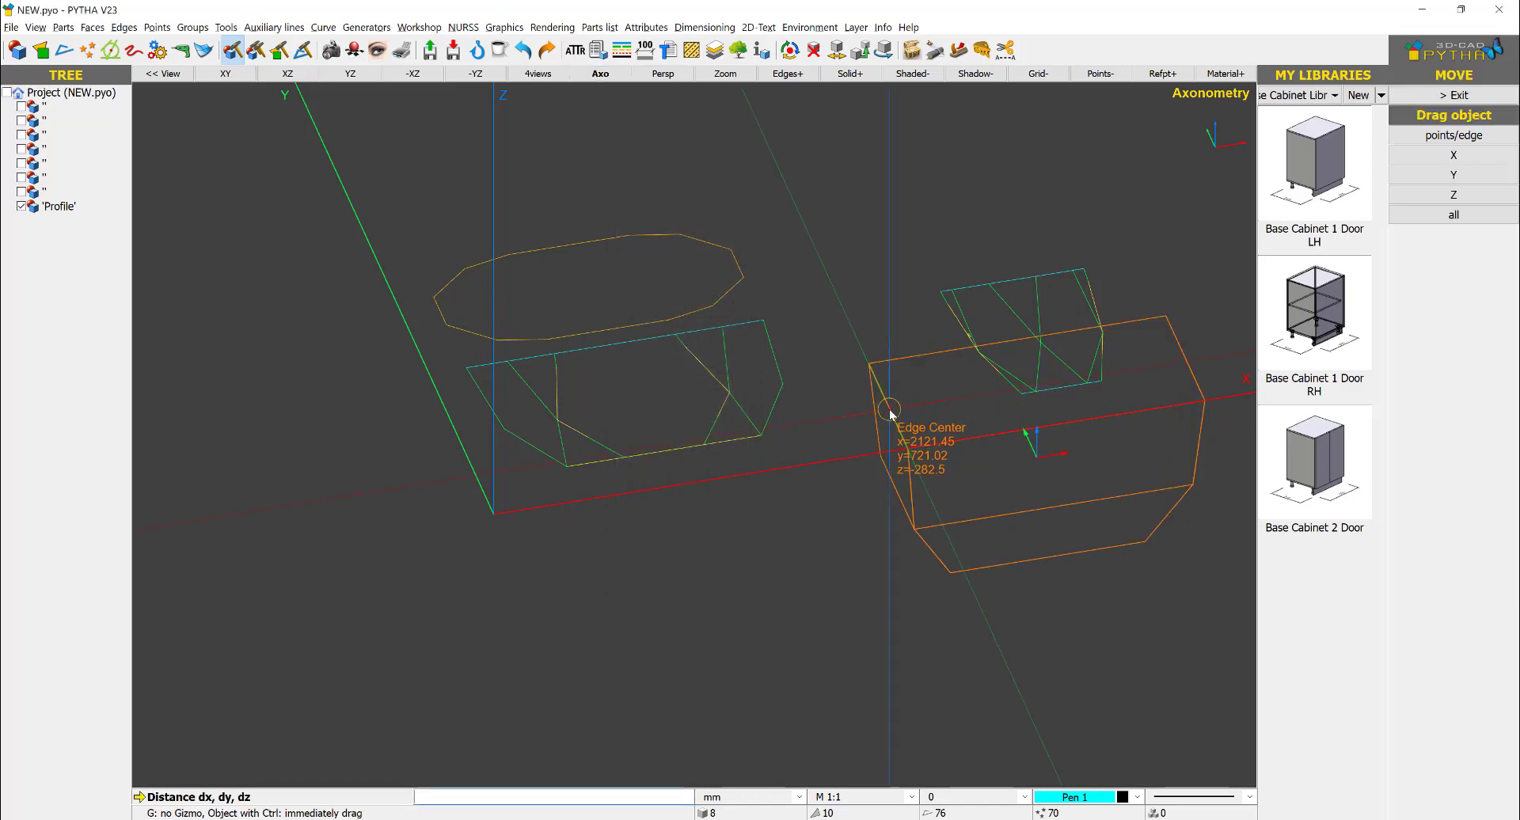
{"action": "left_click", "coordinate": [888, 409]}
{"action": "left_click", "coordinate": [439, 313]}
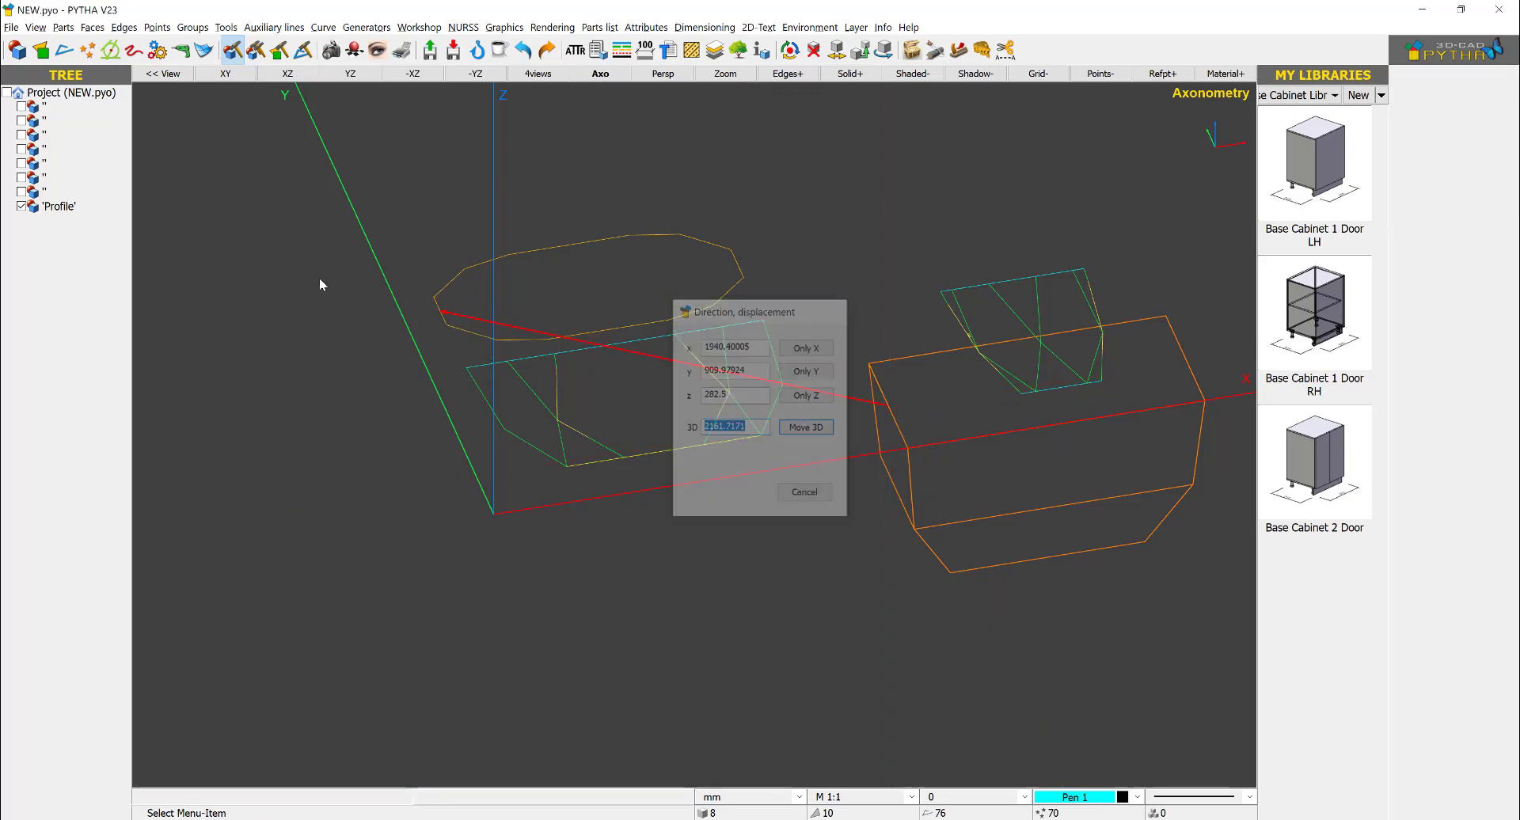
{"action": "key", "text": "Return"}
{"action": "mouse_move", "coordinate": [566, 279]}
{"action": "middle_mouse_down"}
{"action": "mouse_move", "coordinate": [673, 299]}
{"action": "mouse_move", "coordinate": [570, 295]}
{"action": "middle_mouse_up"}
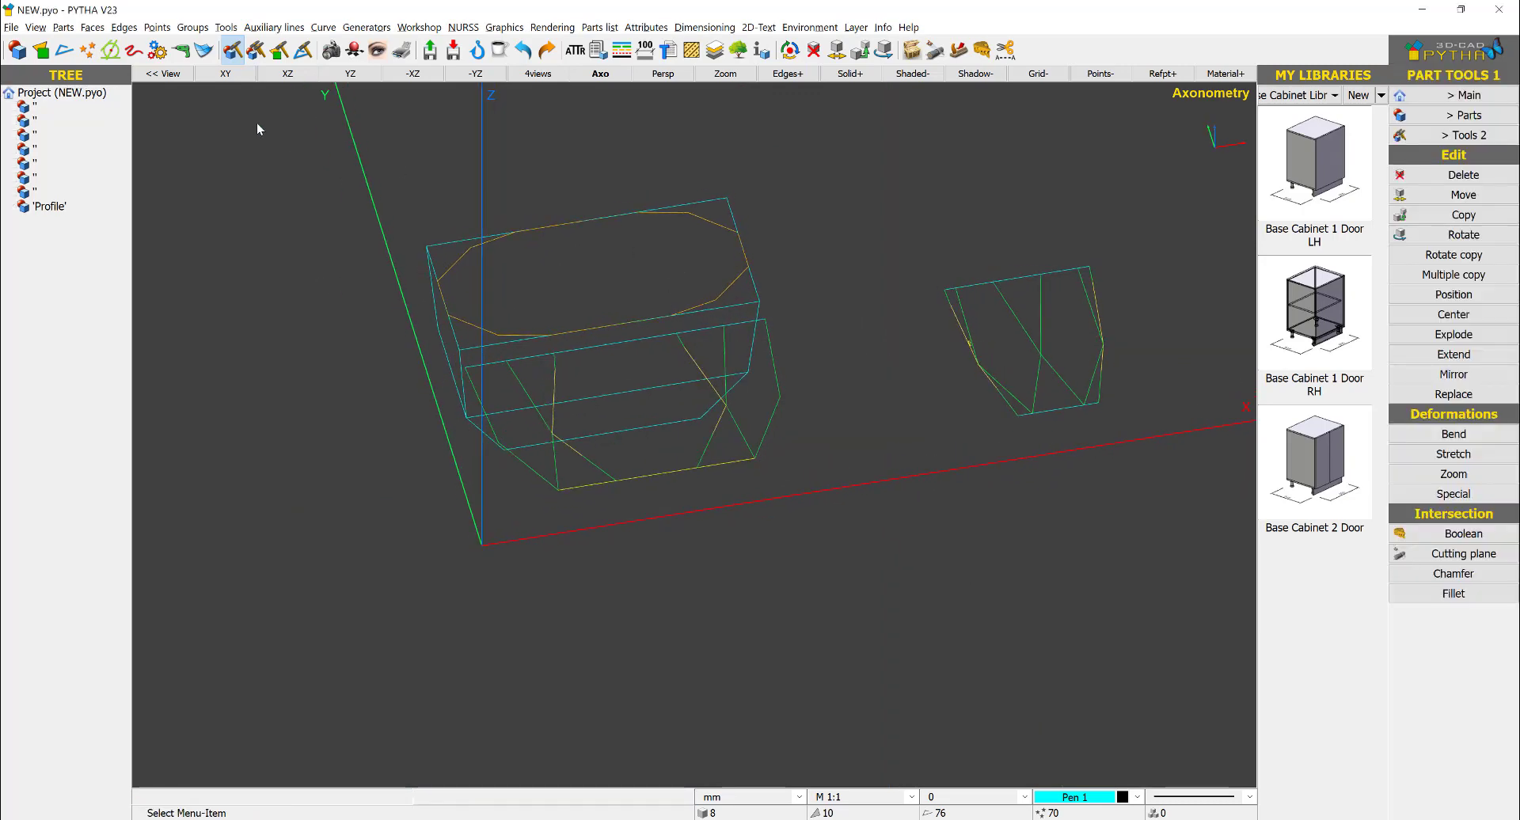
- In the top view, cut the body with a ruler plane along the plan outline's lower-right steep edge, keeping the front parts
{"action": "left_click", "coordinate": [239, 73]}
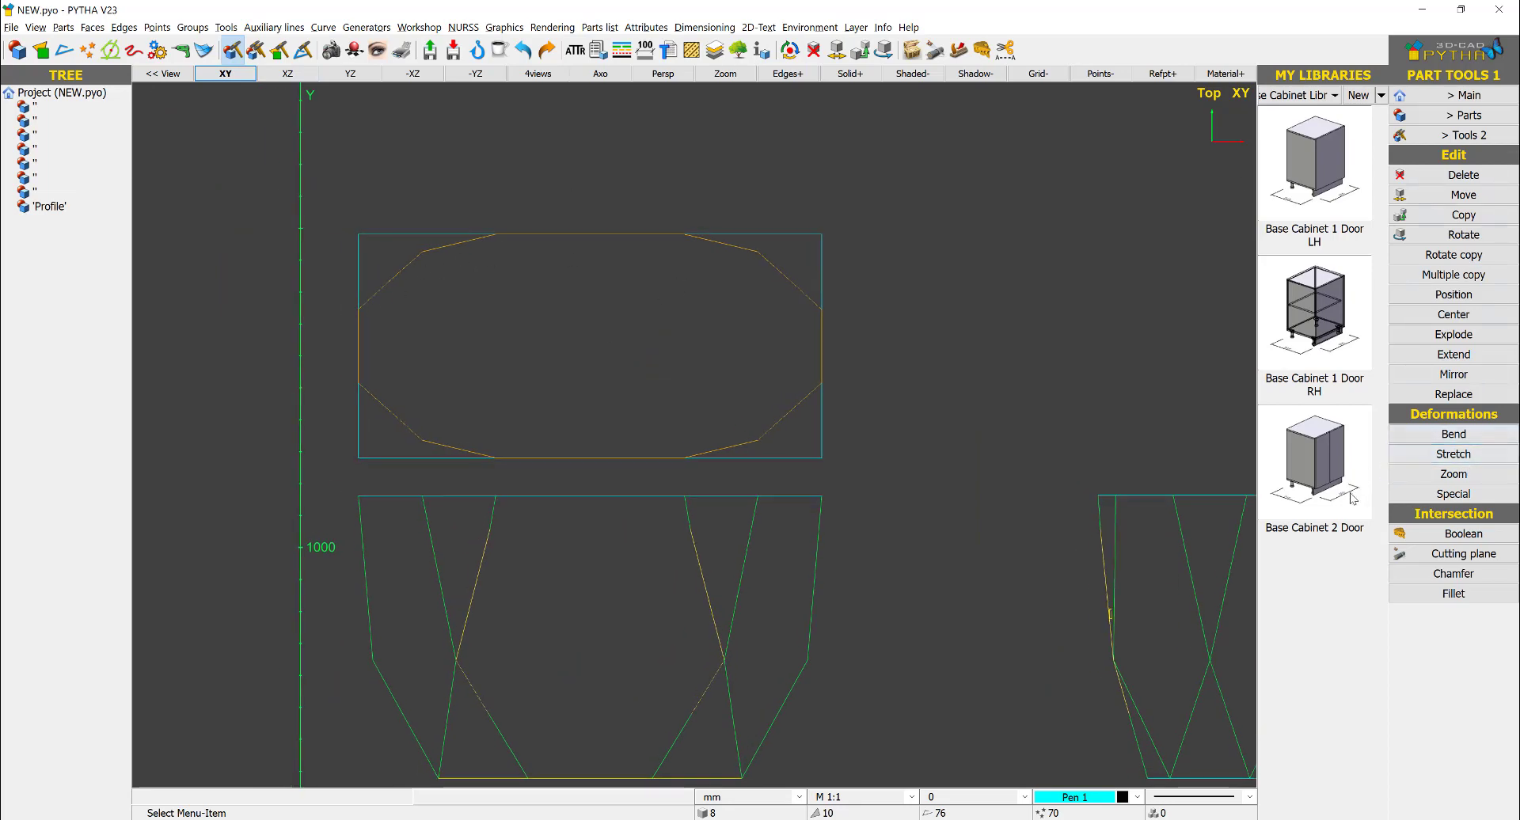
{"action": "left_click", "coordinate": [1442, 554]}
{"action": "left_click", "coordinate": [824, 451]}
{"action": "right_click", "coordinate": [795, 456]}
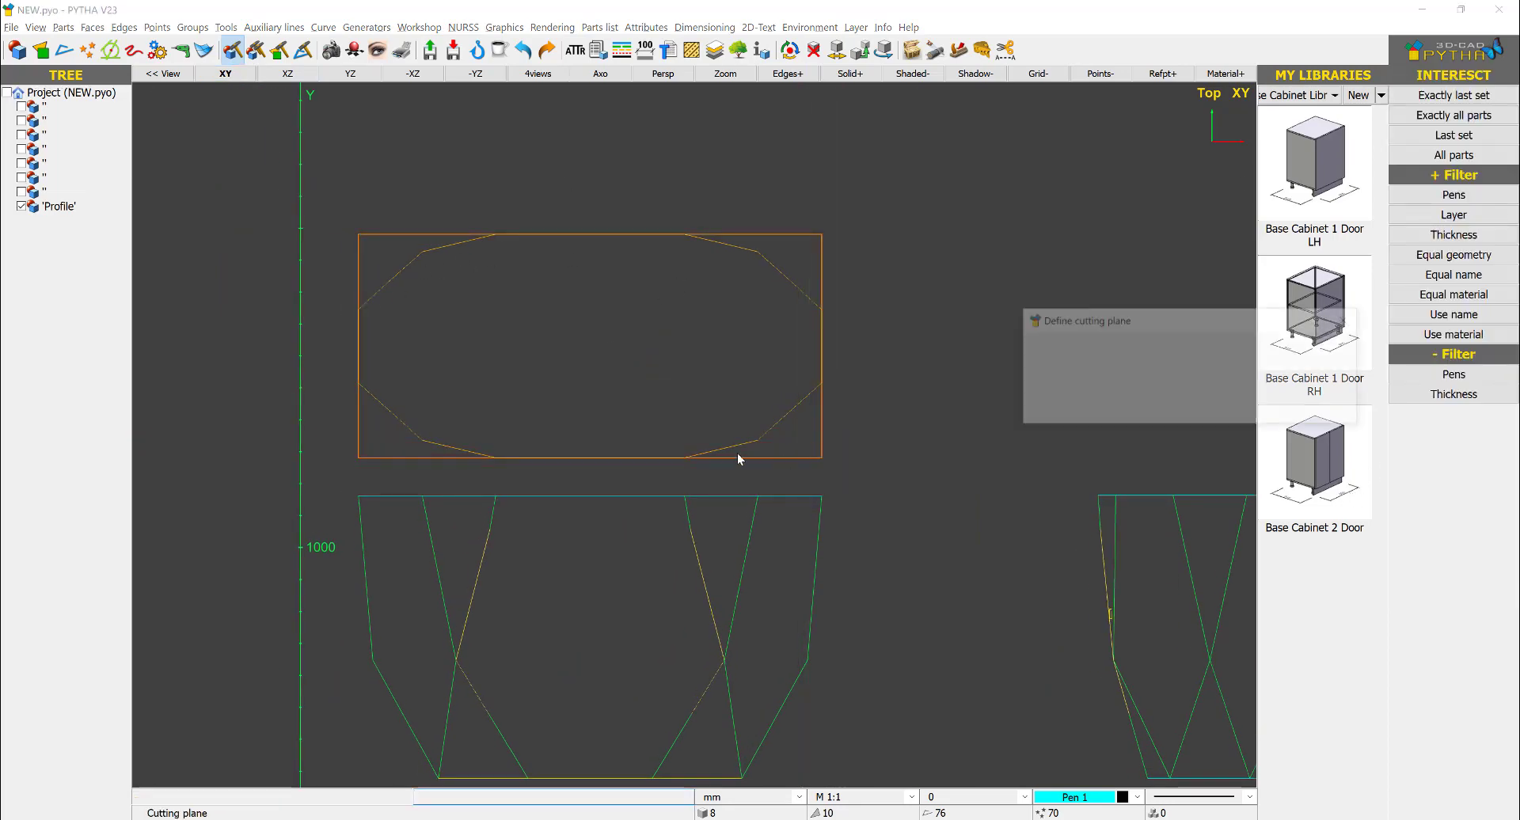
{"action": "key", "text": "Return"}
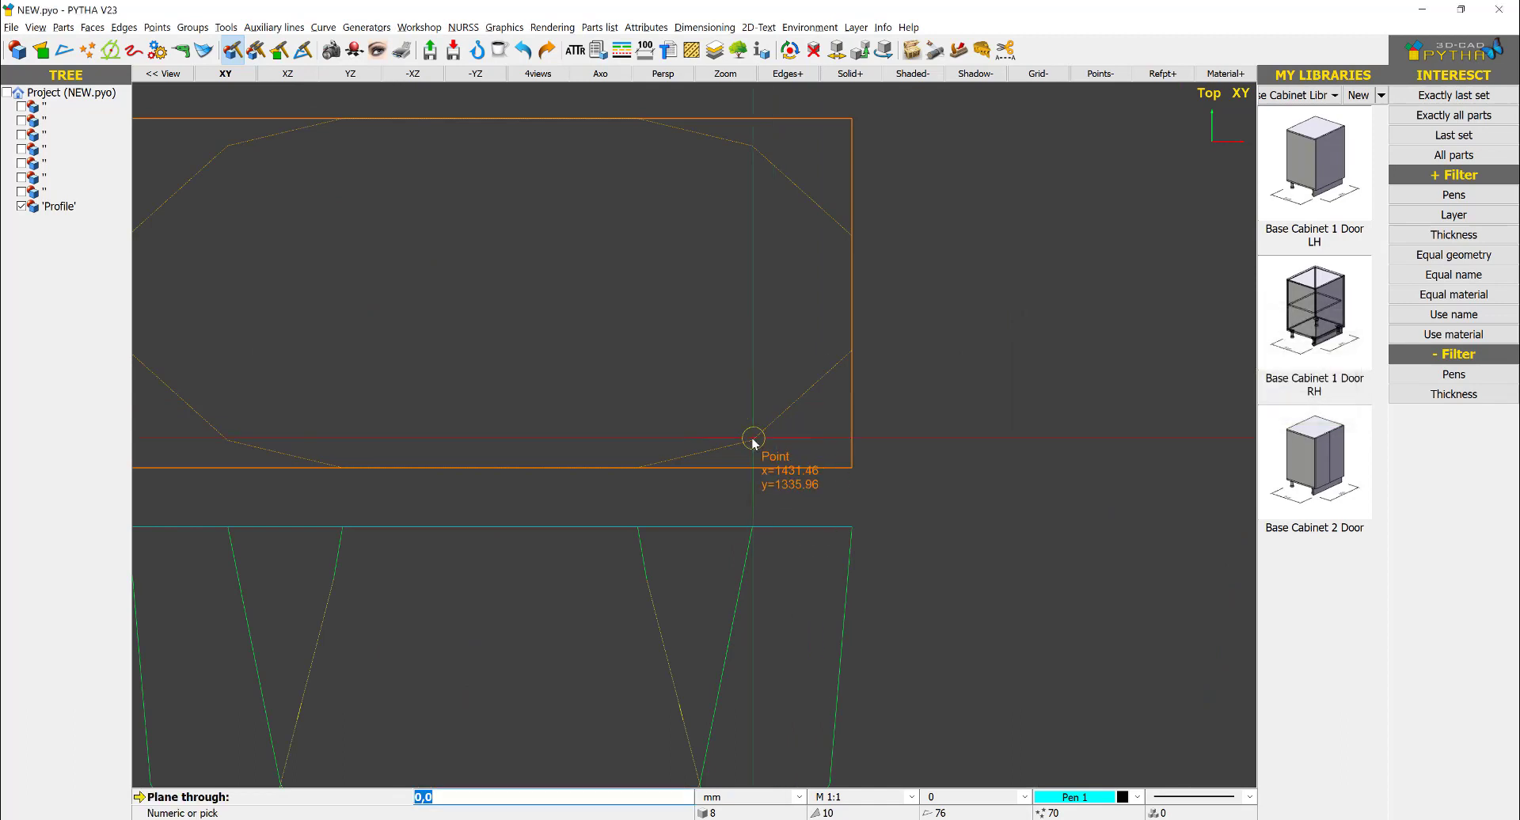
{"action": "left_click", "coordinate": [752, 440]}
{"action": "scroll", "coordinate": [846, 349], "scroll_direction": "up", "scroll_amount": 4}
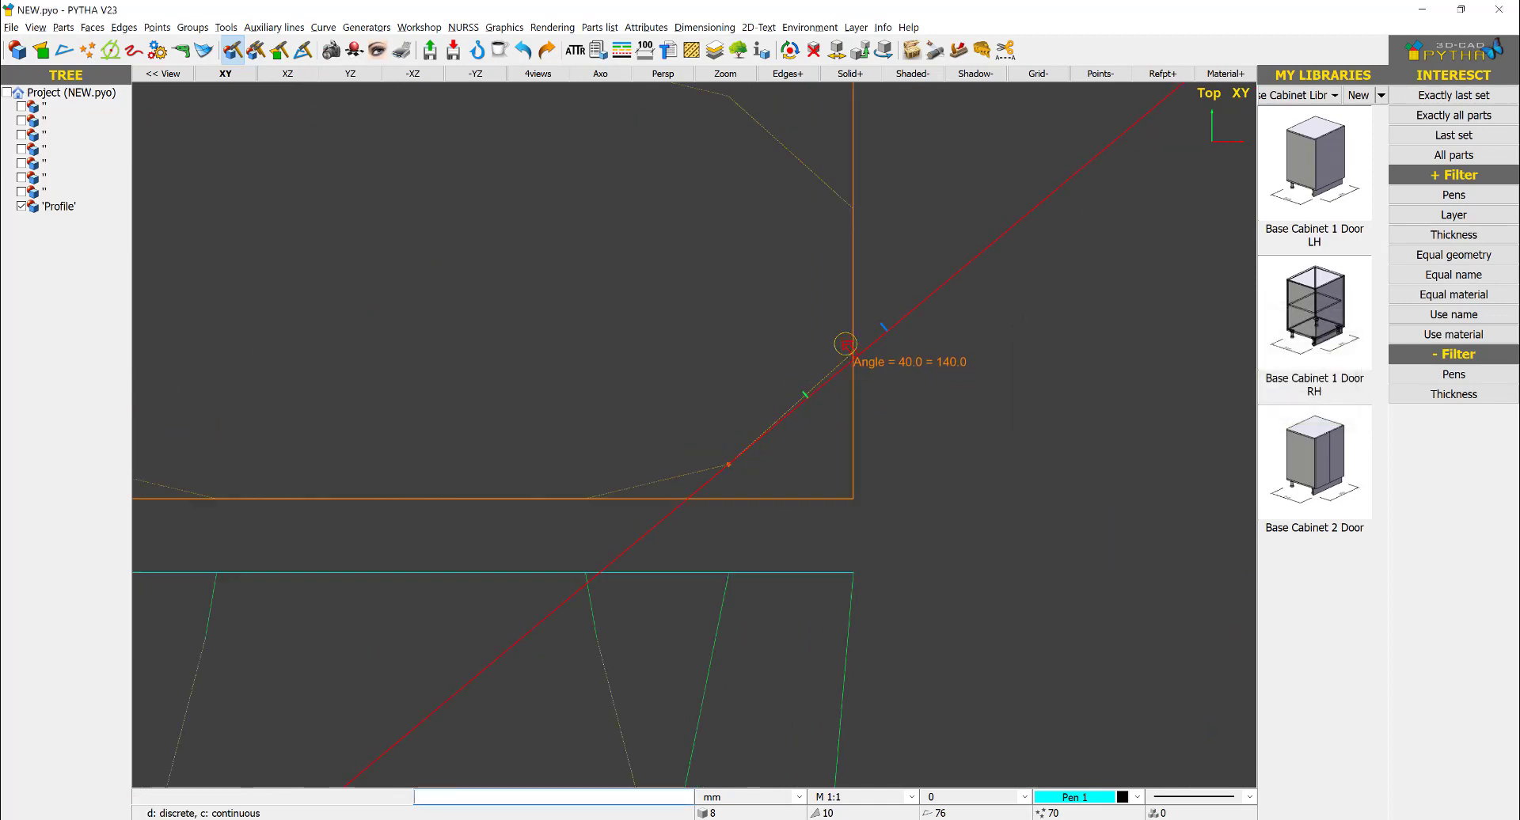
{"action": "left_click", "coordinate": [866, 370]}
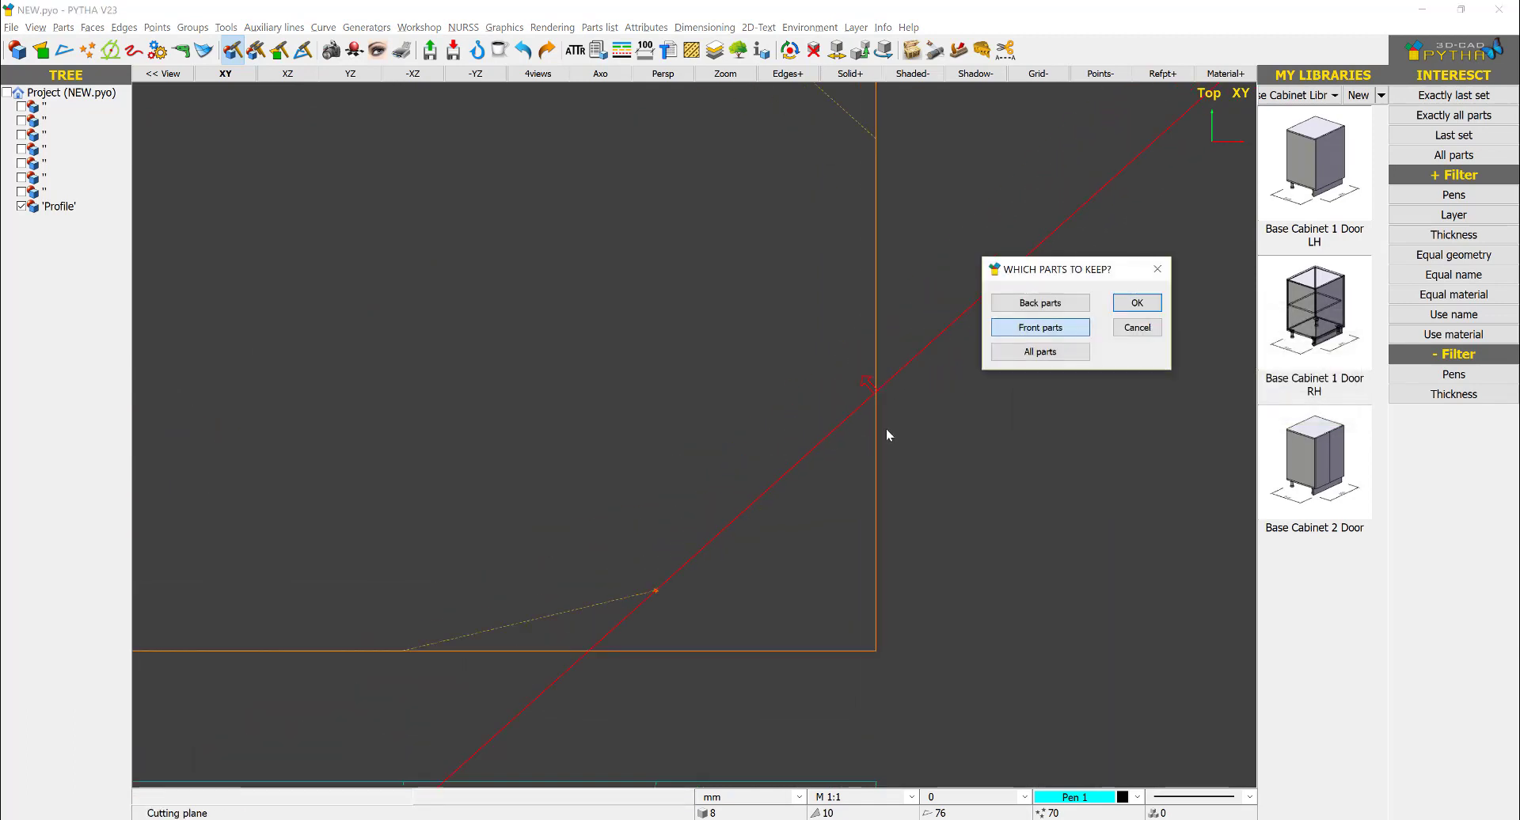
{"action": "left_click", "coordinate": [1041, 327]}
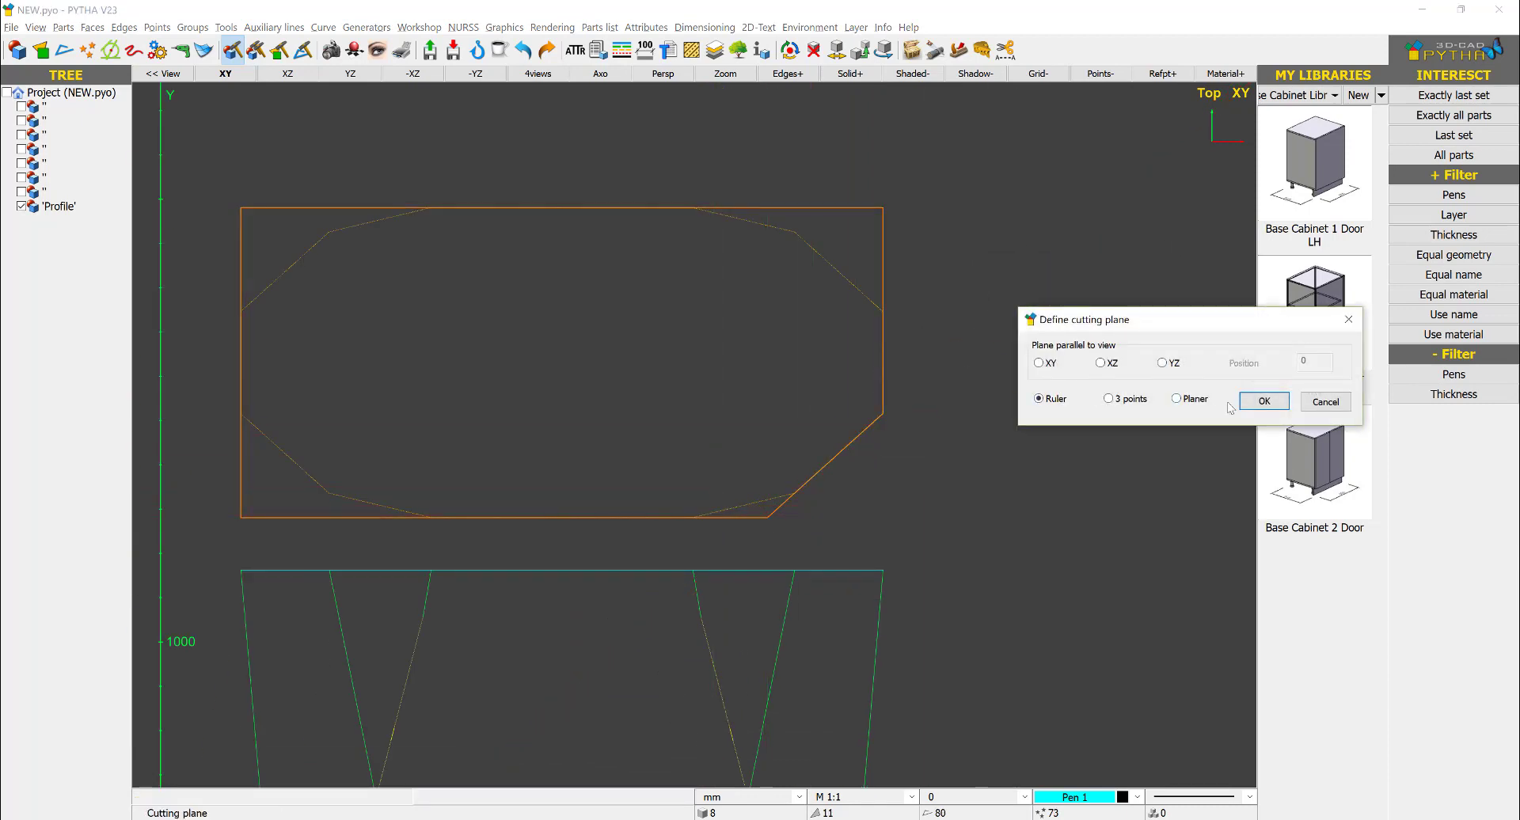
- Cut the body with a ruler plane along the plan outline's shallow lower-right edge, keeping the front parts
{"action": "left_click", "coordinate": [1261, 400]}
{"action": "left_click", "coordinate": [689, 520]}
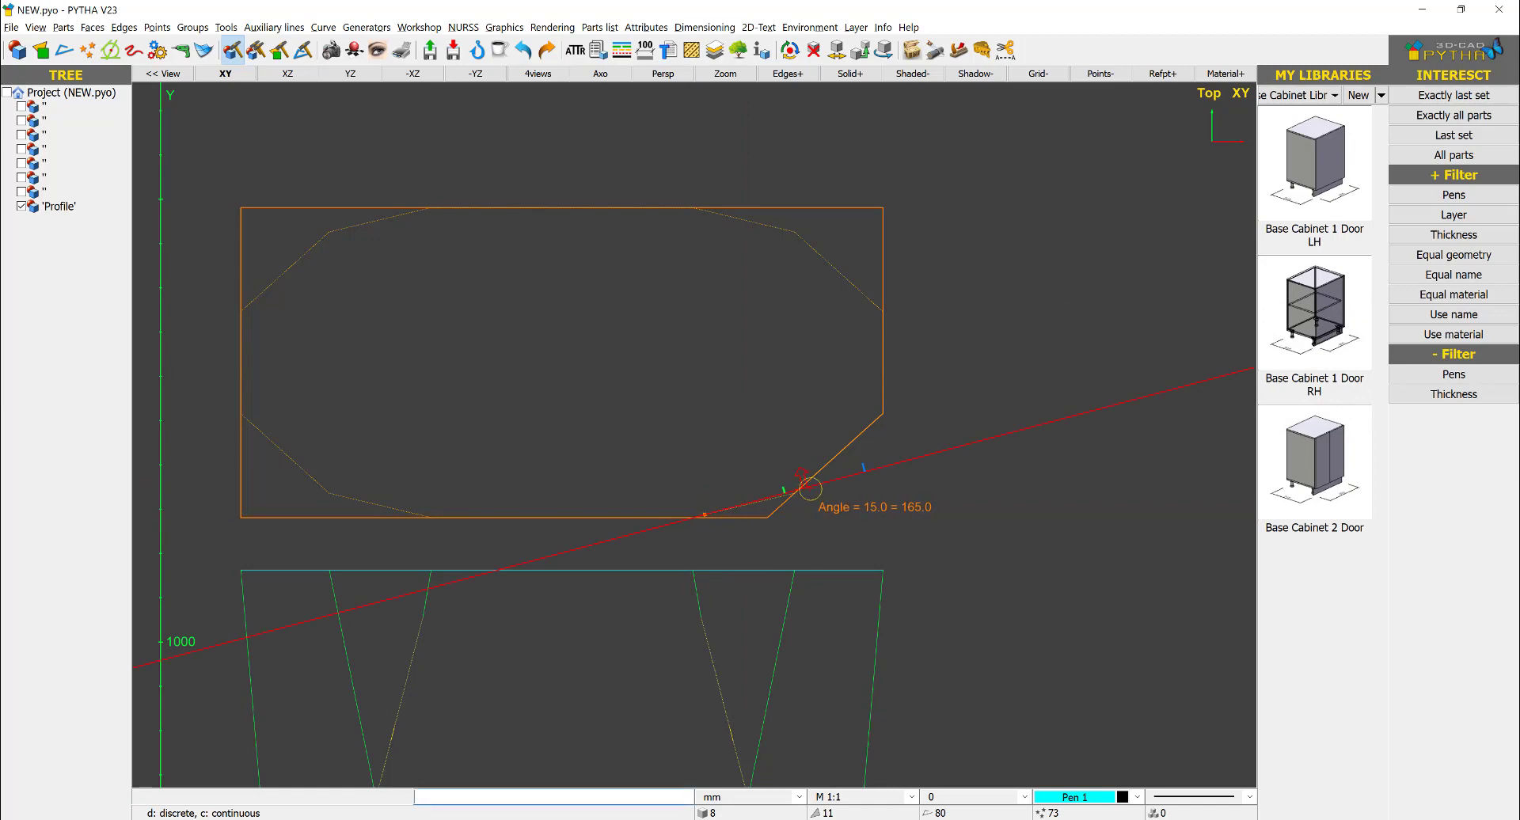
{"action": "scroll", "coordinate": [792, 491], "scroll_direction": "up", "scroll_amount": 4}
{"action": "left_click", "coordinate": [783, 519]}
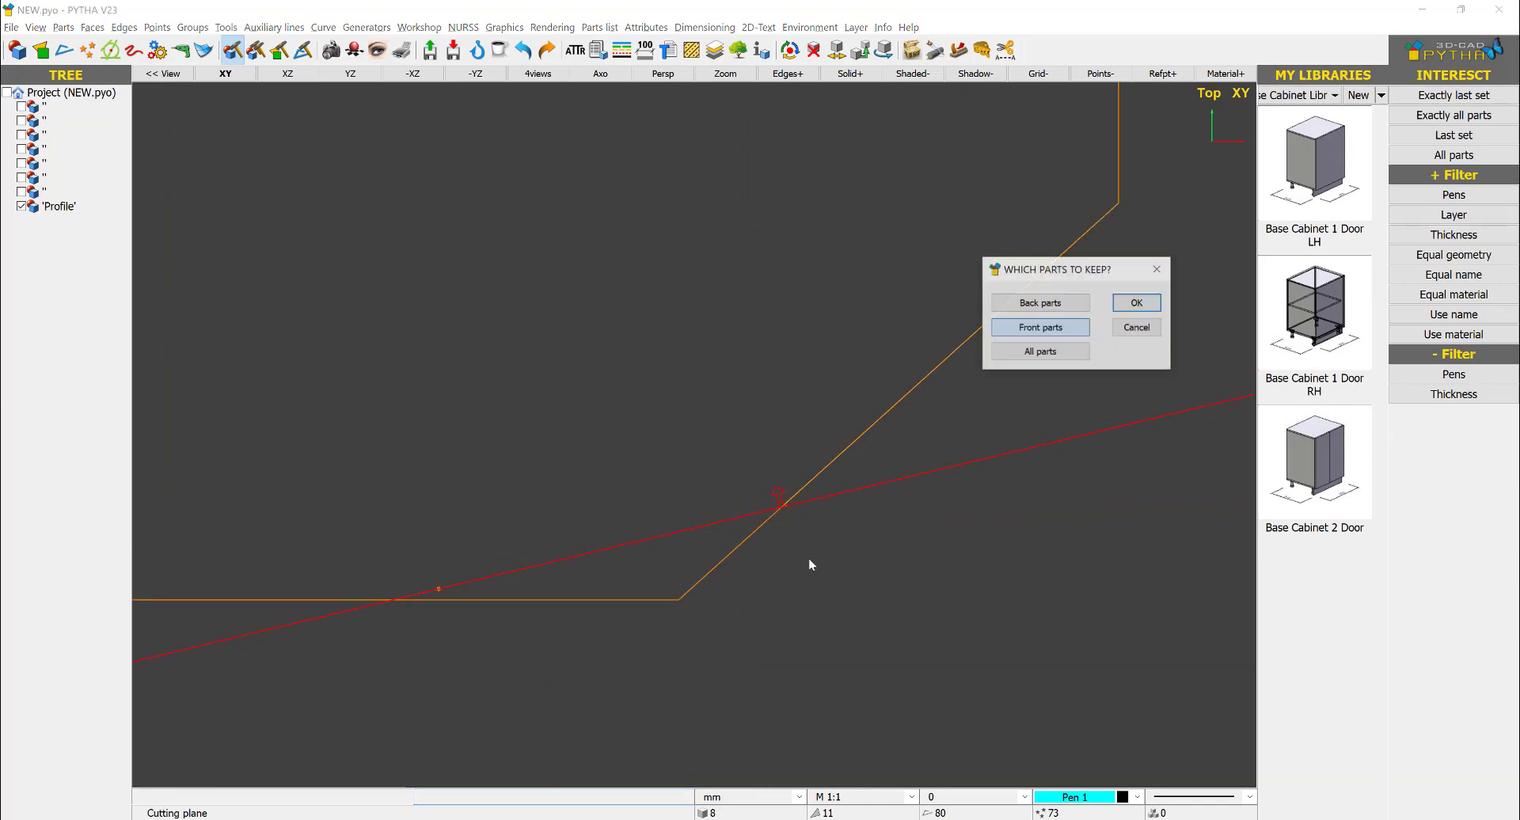
{"action": "scroll", "coordinate": [809, 563], "scroll_direction": "down", "scroll_amount": 3}
{"action": "left_click", "coordinate": [1038, 327]}
{"action": "scroll", "coordinate": [895, 388], "scroll_direction": "down", "scroll_amount": 3}
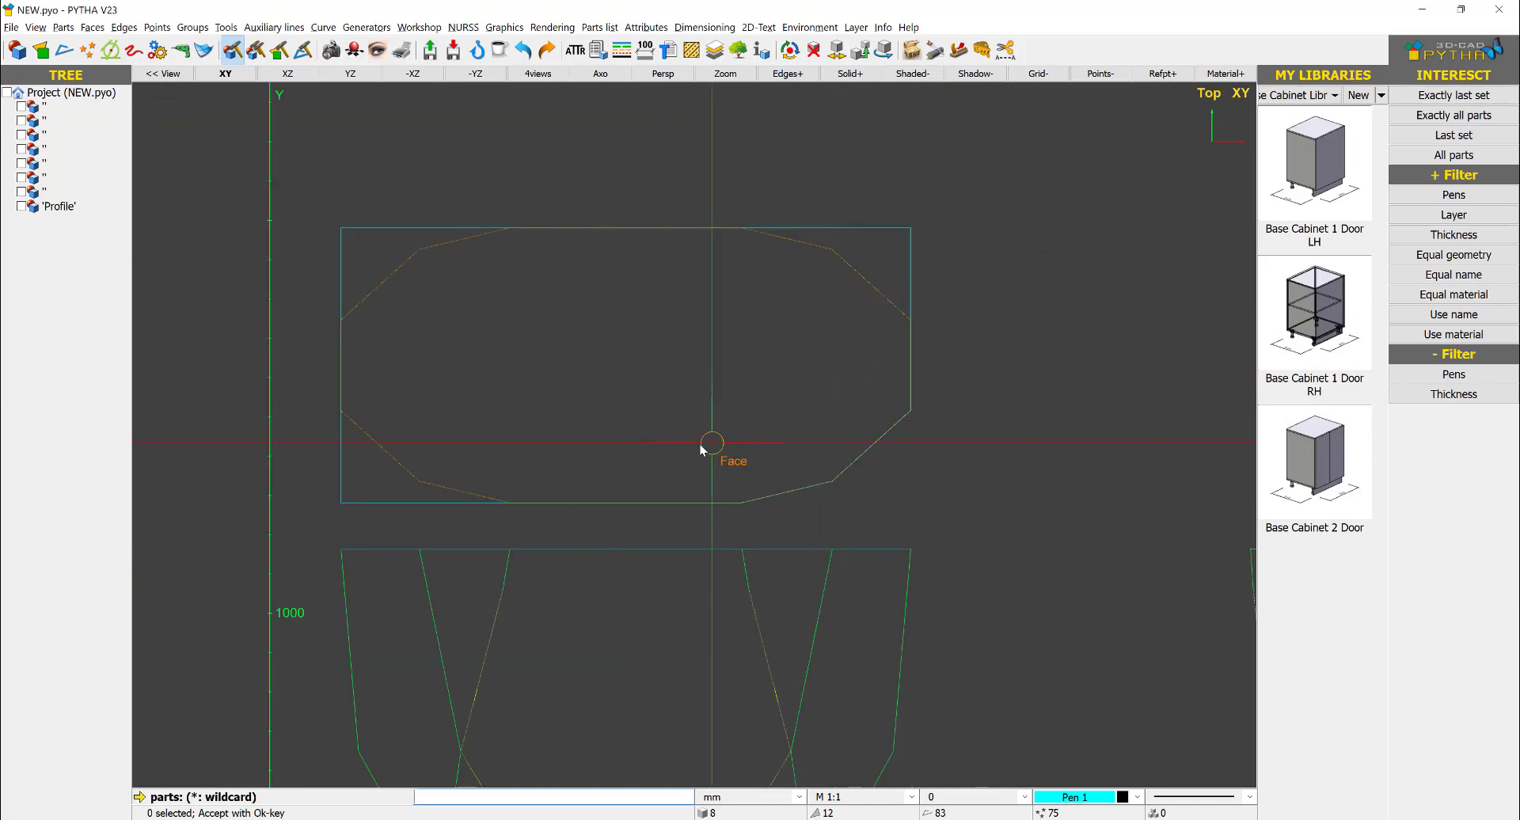
- Cut the body with a ruler plane along the steep lower-left edge of the plan outline, keeping the front parts
{"action": "left_click", "coordinate": [735, 446]}
{"action": "key", "text": "Return"}
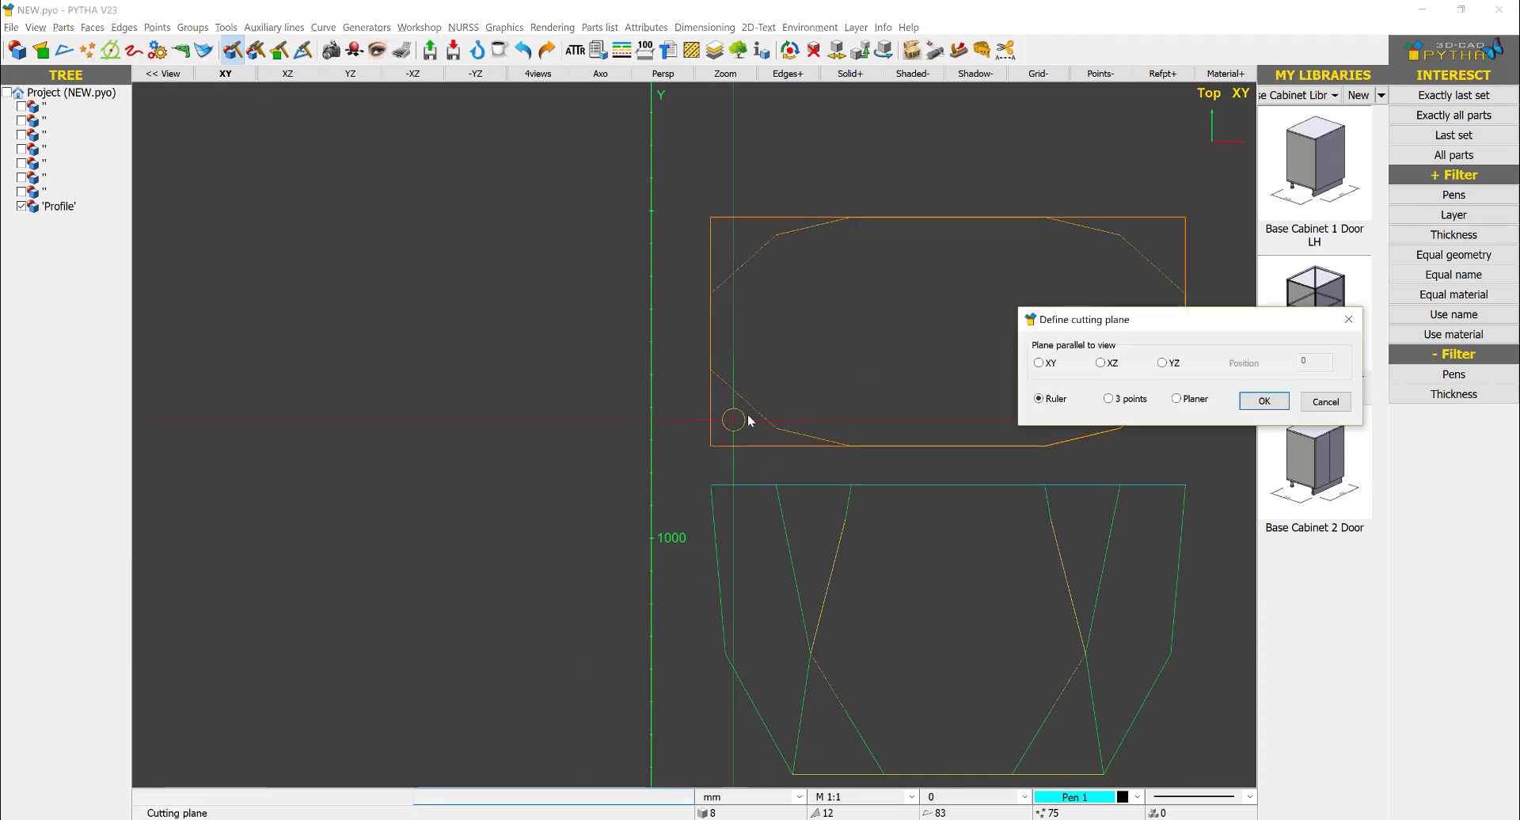
{"action": "scroll", "coordinate": [787, 406], "scroll_direction": "up", "scroll_amount": 3}
{"action": "left_click", "coordinate": [636, 334]}
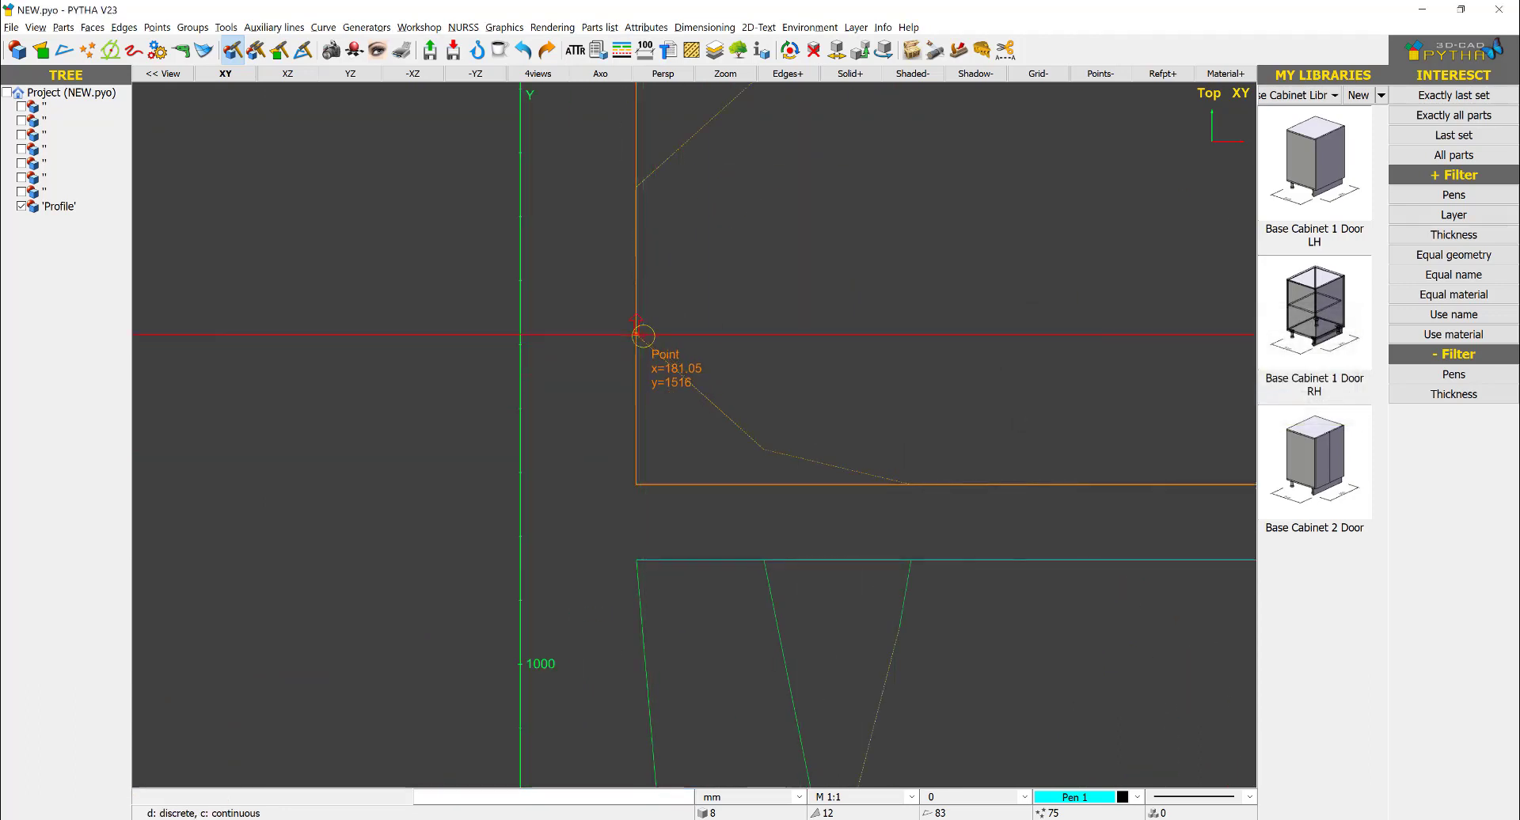
{"action": "left_click", "coordinate": [762, 445]}
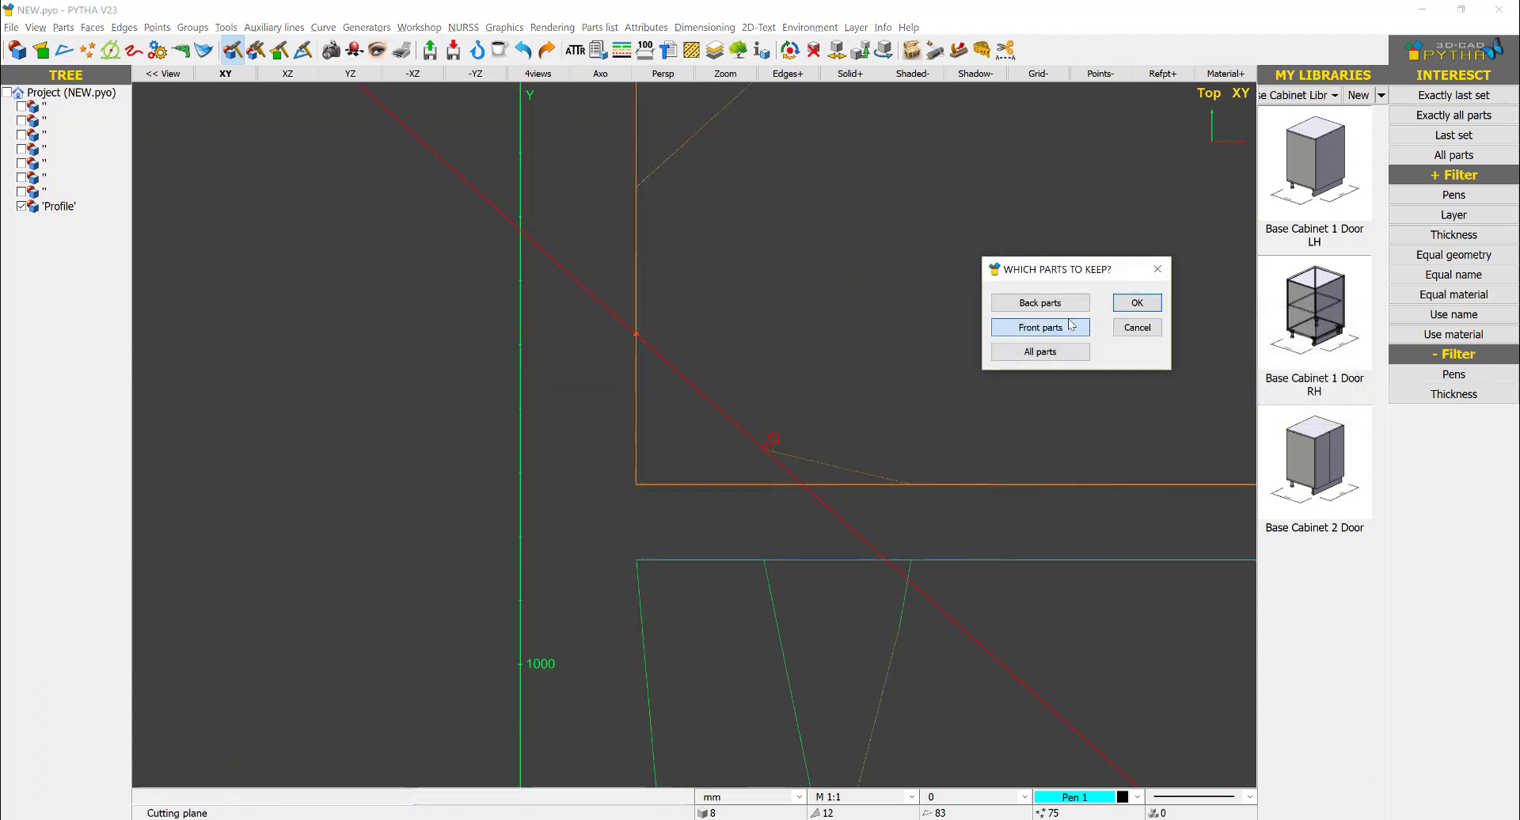
- Cut the body with a ruler plane along the shallow lower-left edge of the plan outline, keeping the front parts
{"action": "left_click", "coordinate": [800, 484]}
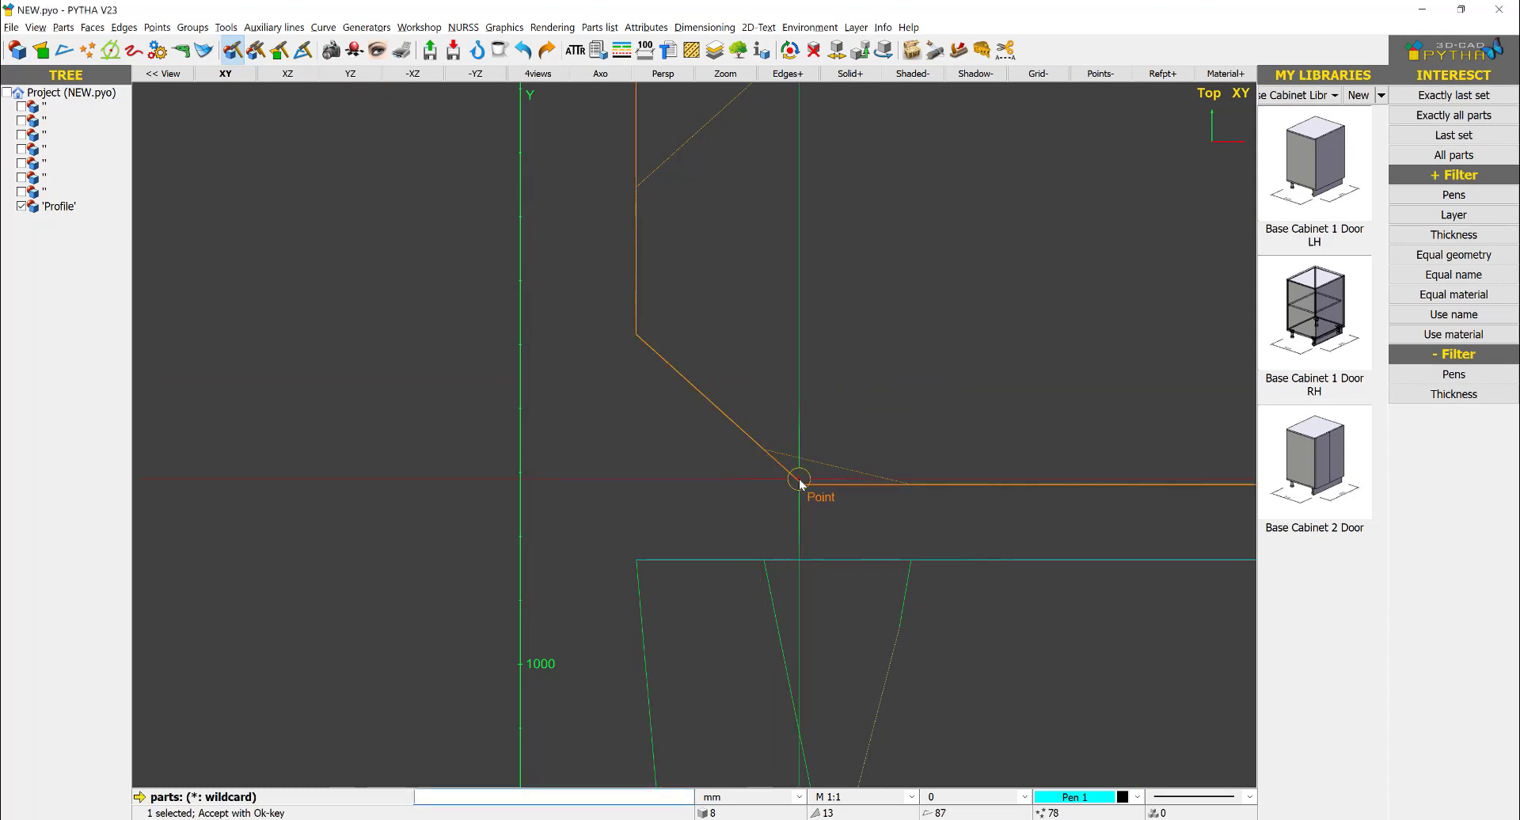
{"action": "key", "text": "Return"}
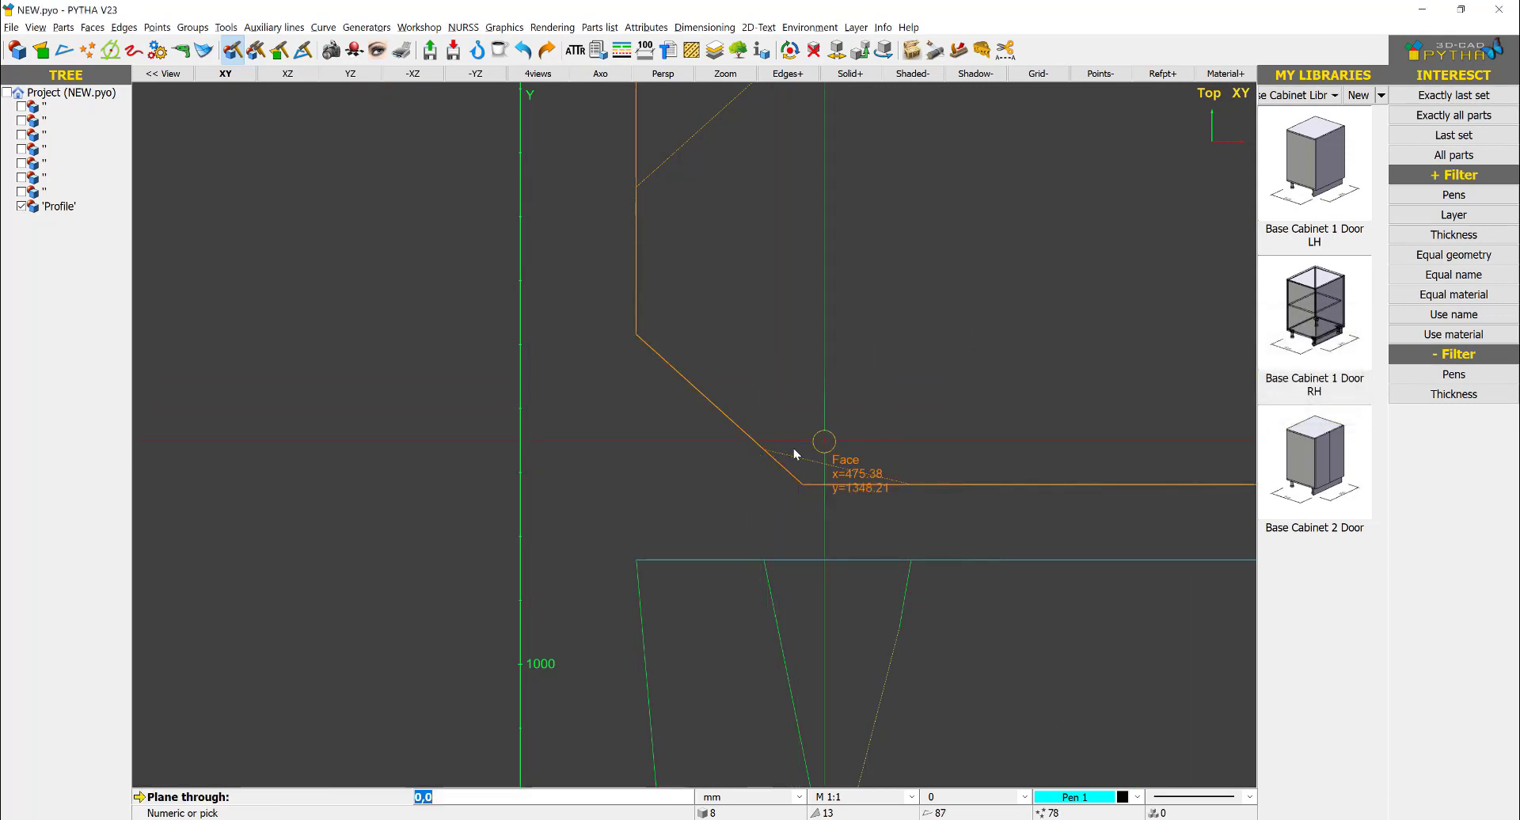
{"action": "key", "text": "Return"}
{"action": "left_click", "coordinate": [764, 450]}
{"action": "scroll", "coordinate": [908, 479], "scroll_direction": "up", "scroll_amount": 5}
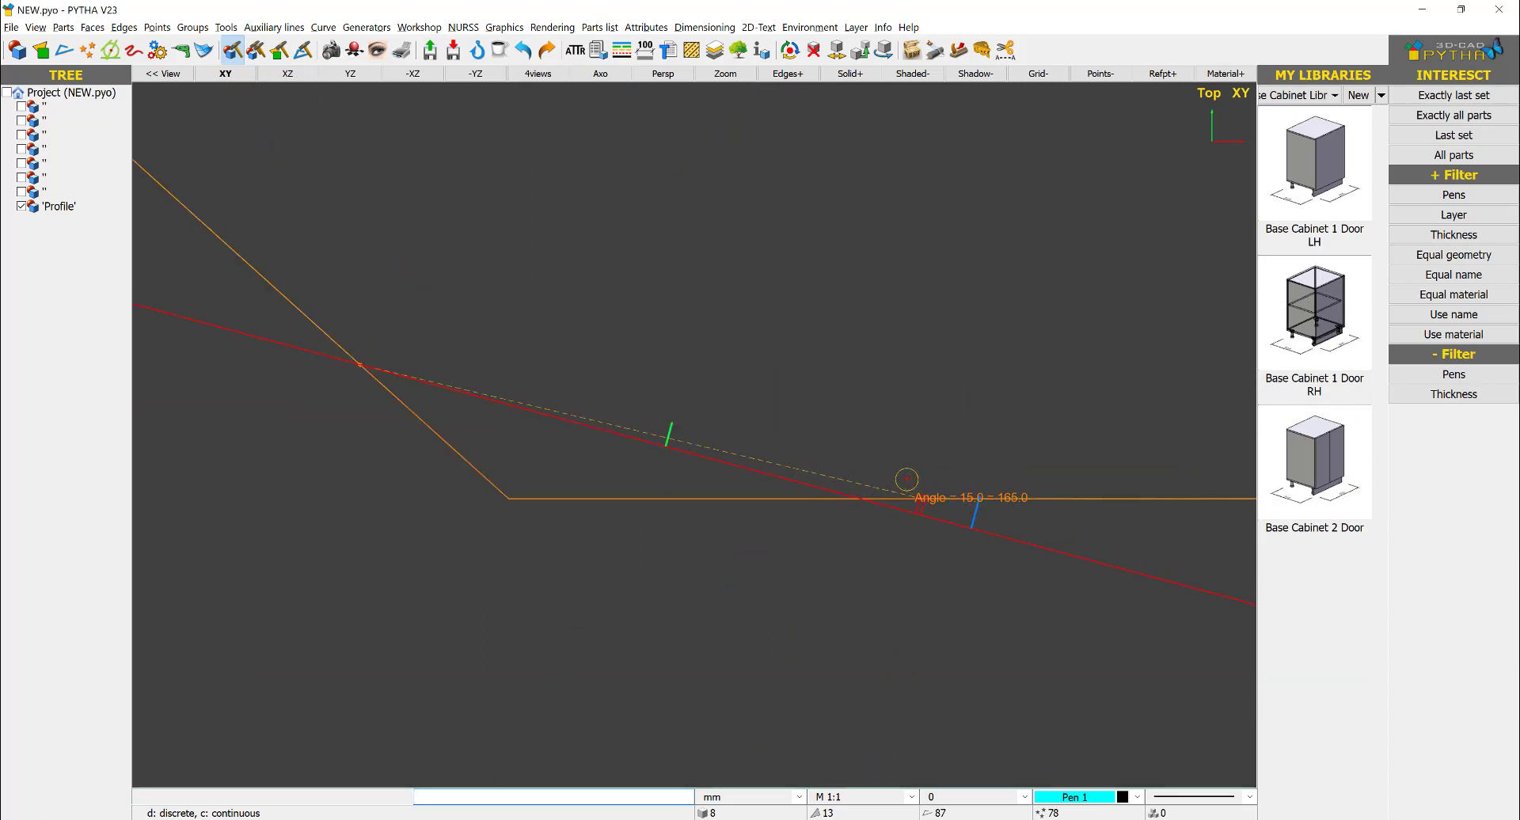
{"action": "left_click", "coordinate": [913, 506]}
{"action": "scroll", "coordinate": [879, 524], "scroll_direction": "down", "scroll_amount": 5}
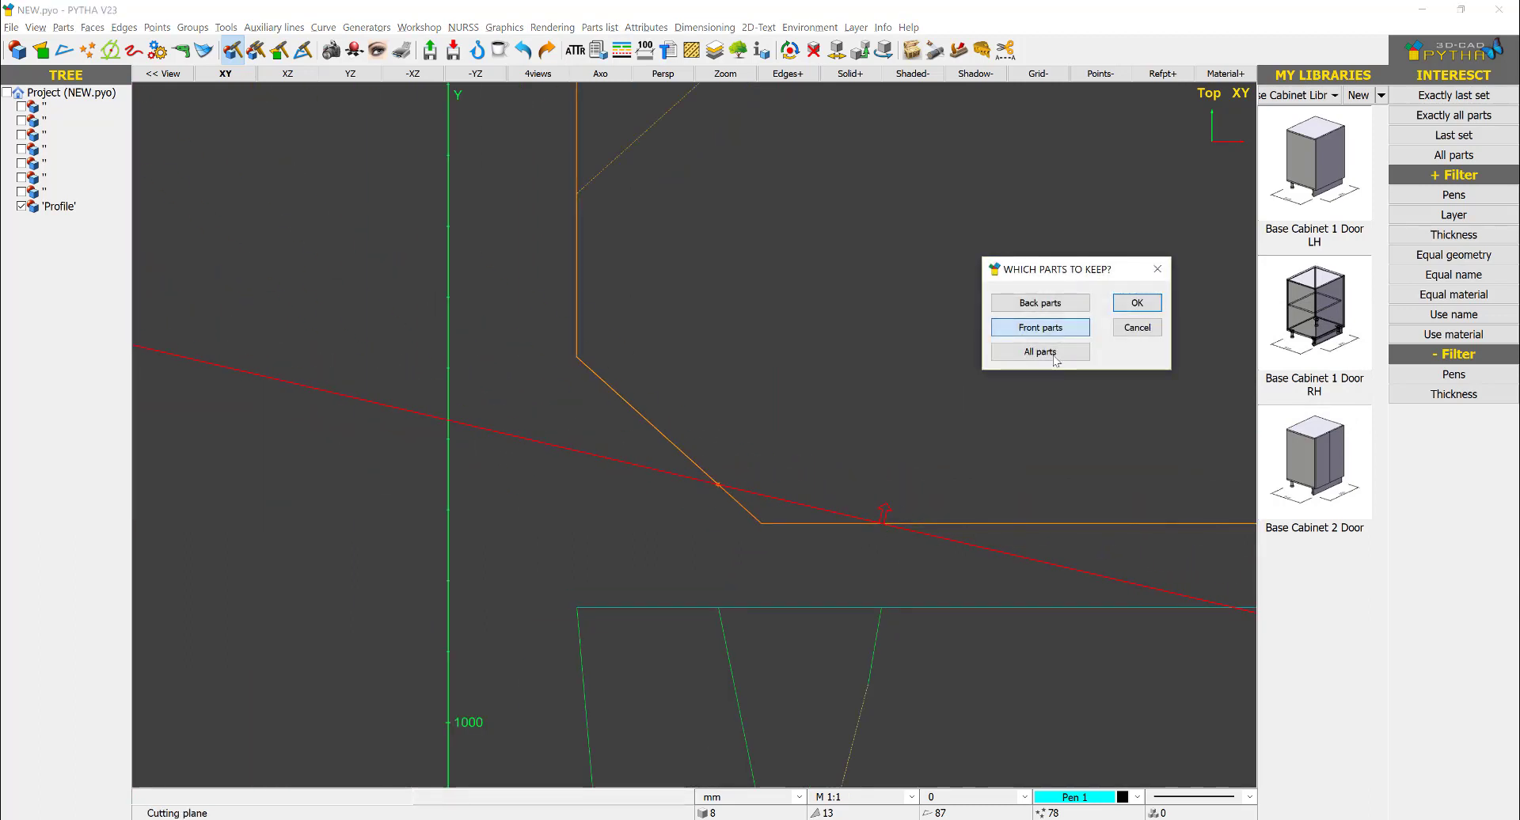
{"action": "left_click", "coordinate": [1062, 333]}
{"action": "scroll", "coordinate": [824, 364], "scroll_direction": "down", "scroll_amount": 2}
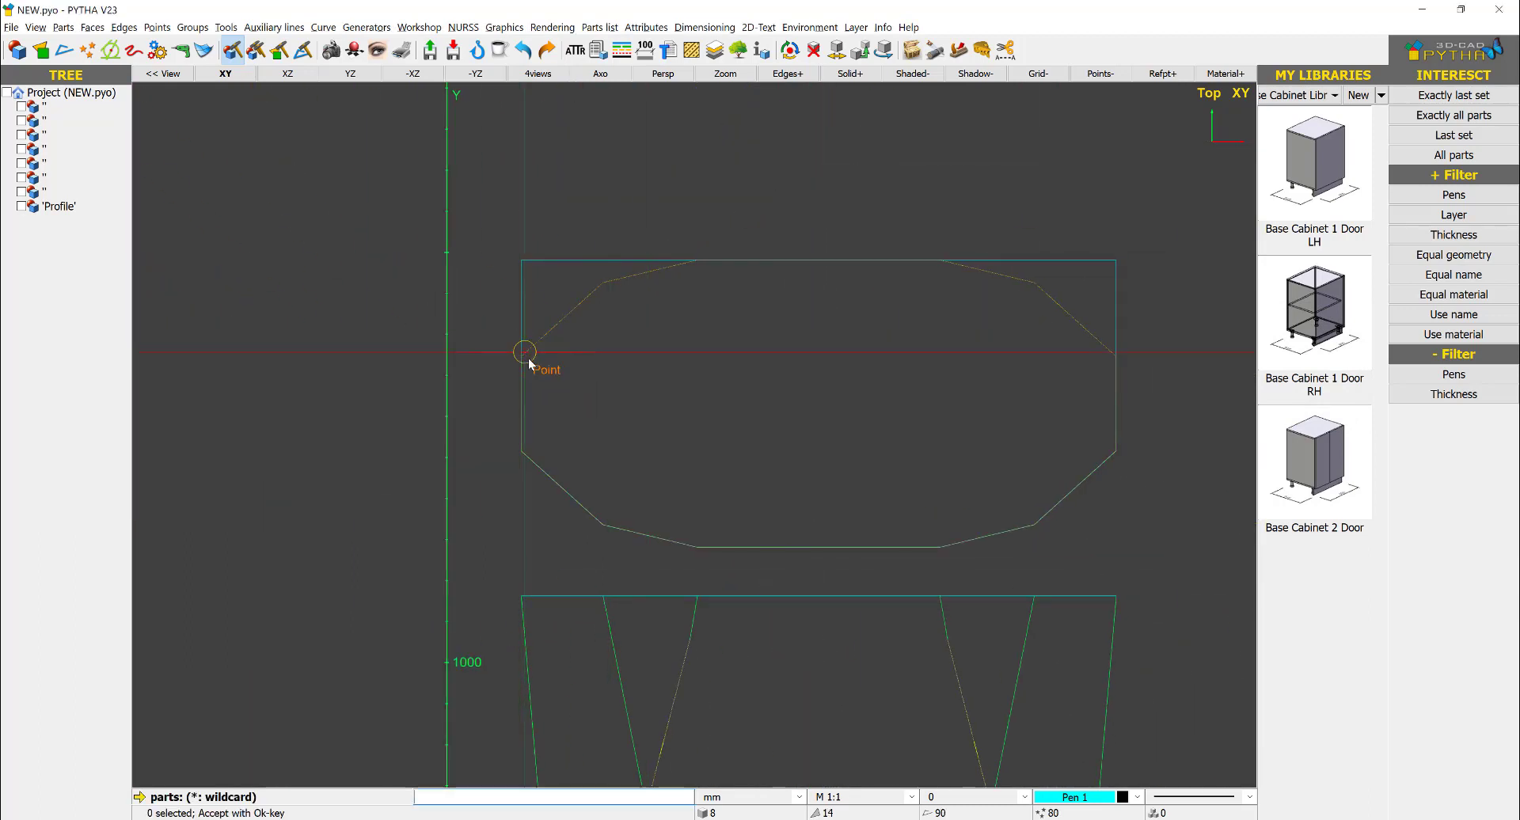
- Cut the body with a ruler plane along the steep upper-left edge of the plan outline, keeping the back parts
{"action": "left_click", "coordinate": [518, 287]}
{"action": "key", "text": "Return"}
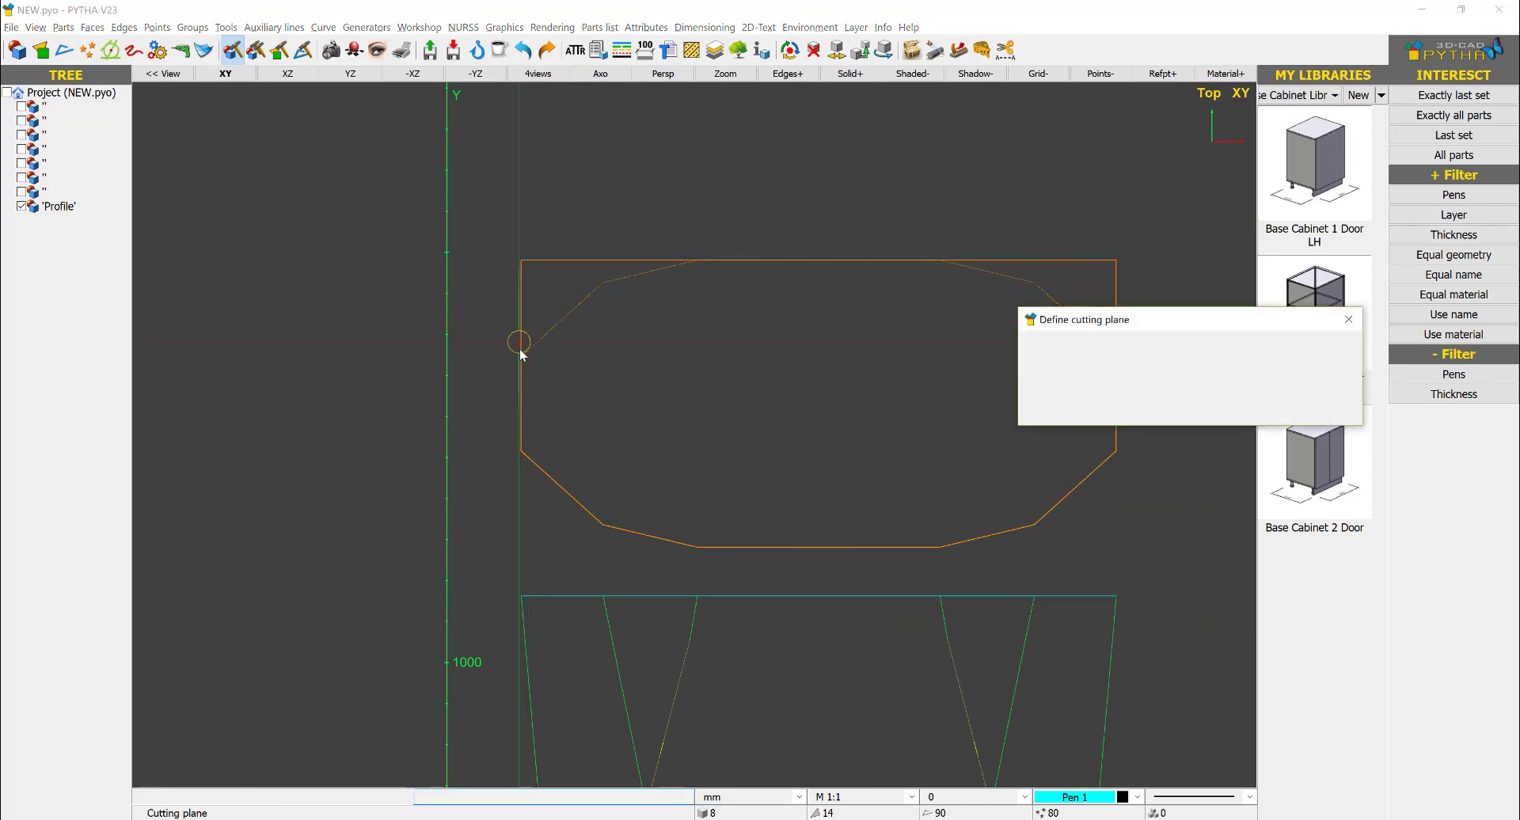
{"action": "scroll", "coordinate": [445, 365], "scroll_direction": "up", "scroll_amount": 2}
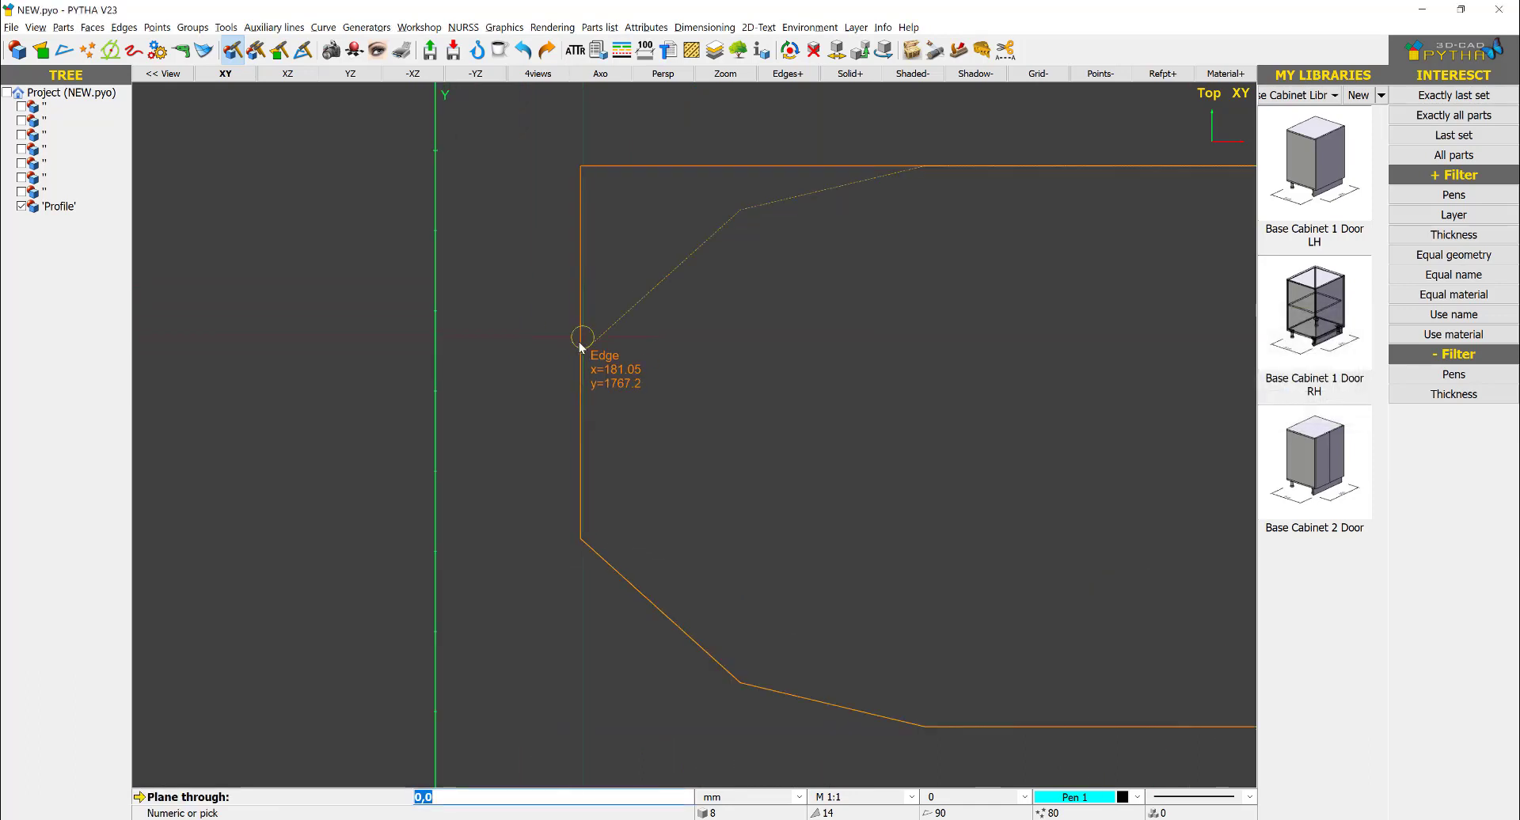
{"action": "left_click", "coordinate": [575, 352]}
{"action": "scroll", "coordinate": [708, 232], "scroll_direction": "up", "scroll_amount": 2}
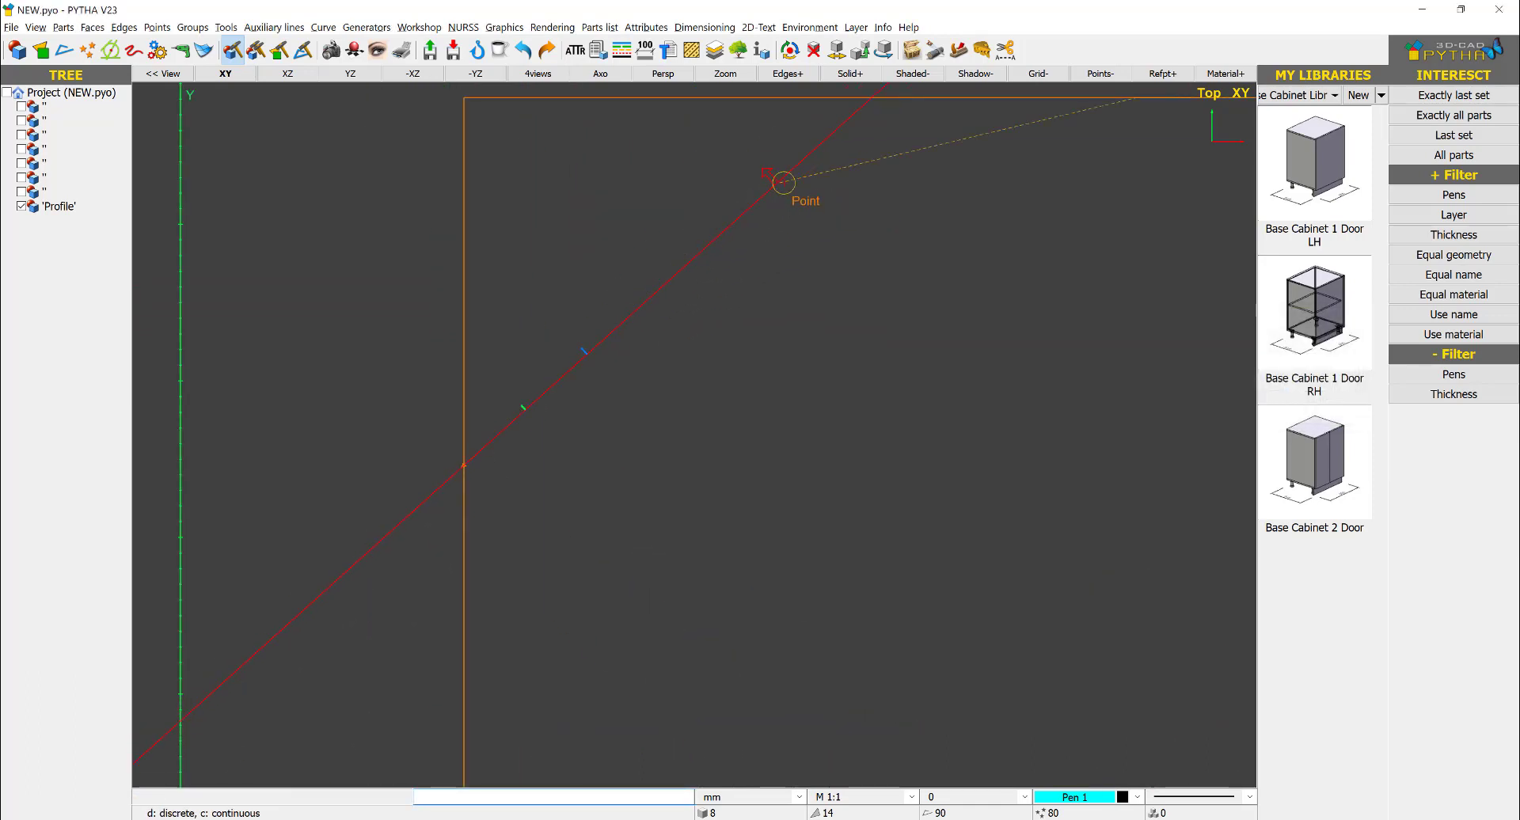
{"action": "left_click", "coordinate": [782, 182]}
{"action": "left_click", "coordinate": [1040, 304]}
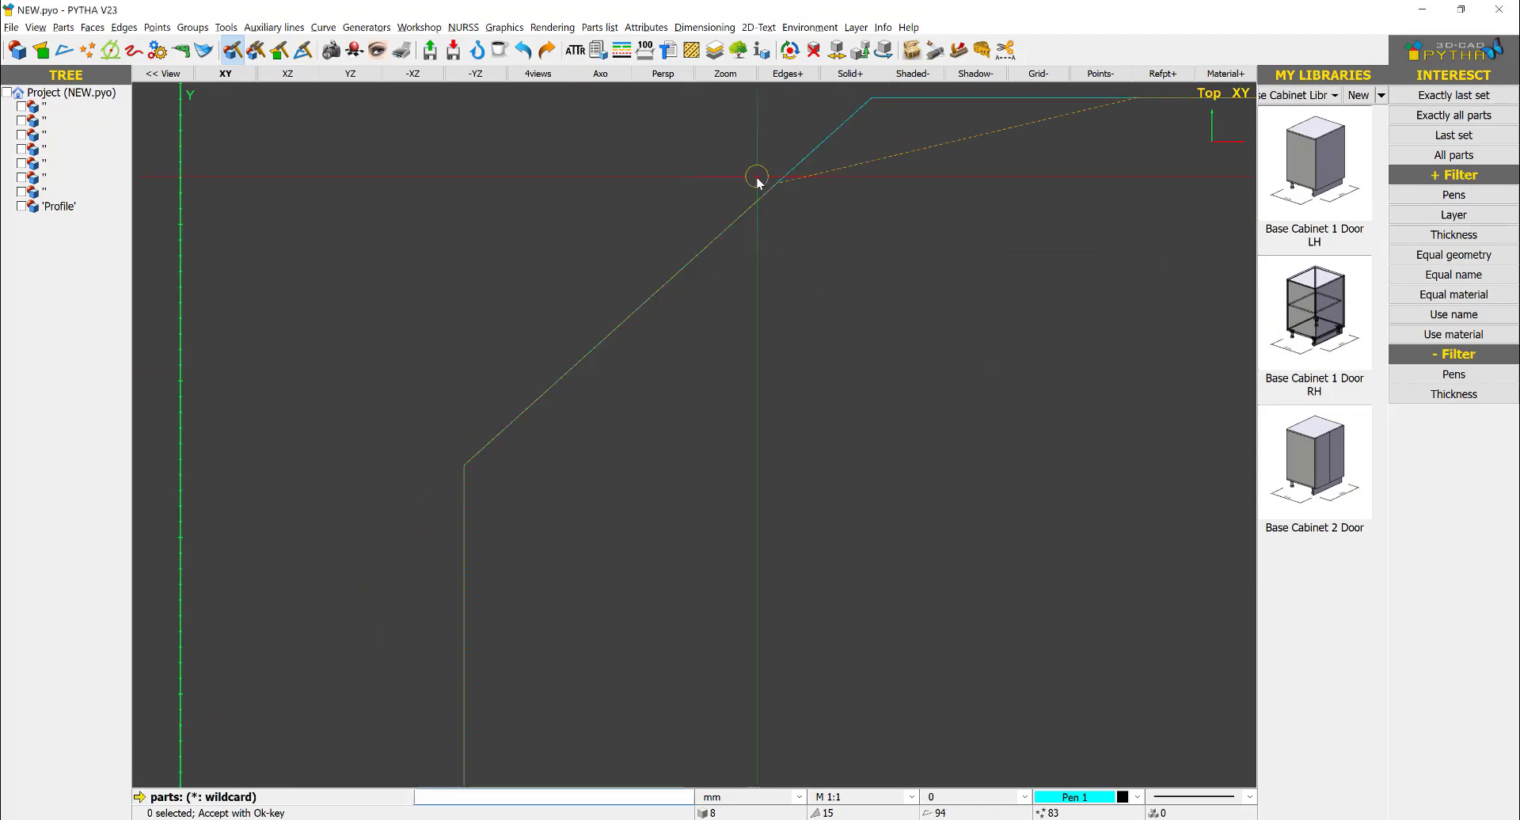
- Cut the body with a ruler plane along the shallow upper-left edge of the plan outline, keeping the back parts
{"action": "right_click", "coordinate": [818, 155]}
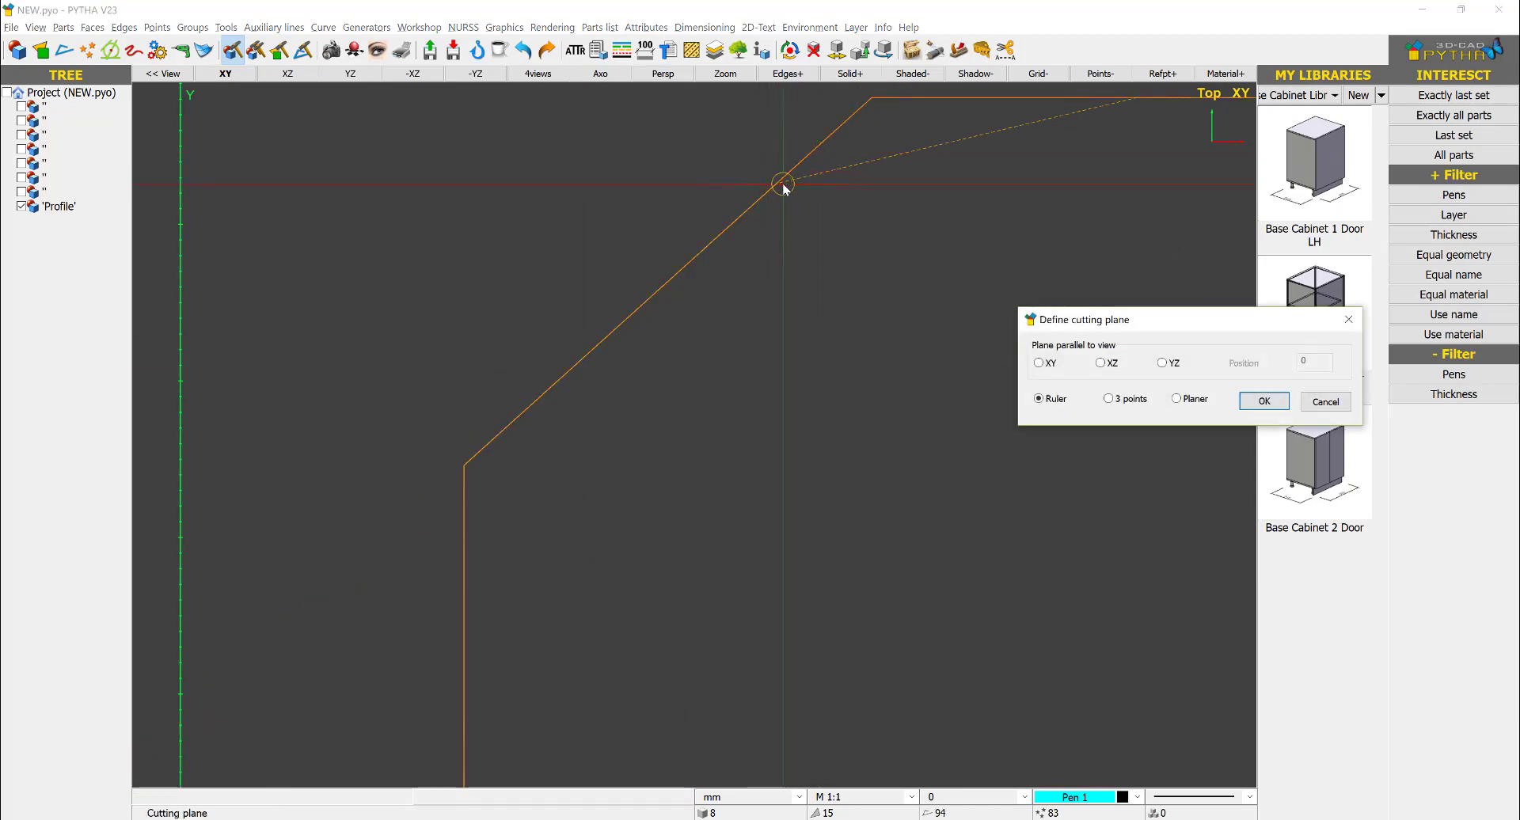
{"action": "scroll", "coordinate": [783, 184], "scroll_direction": "down", "scroll_amount": 3}
{"action": "left_click", "coordinate": [1262, 399]}
{"action": "scroll", "coordinate": [805, 180], "scroll_direction": "up", "scroll_amount": 2}
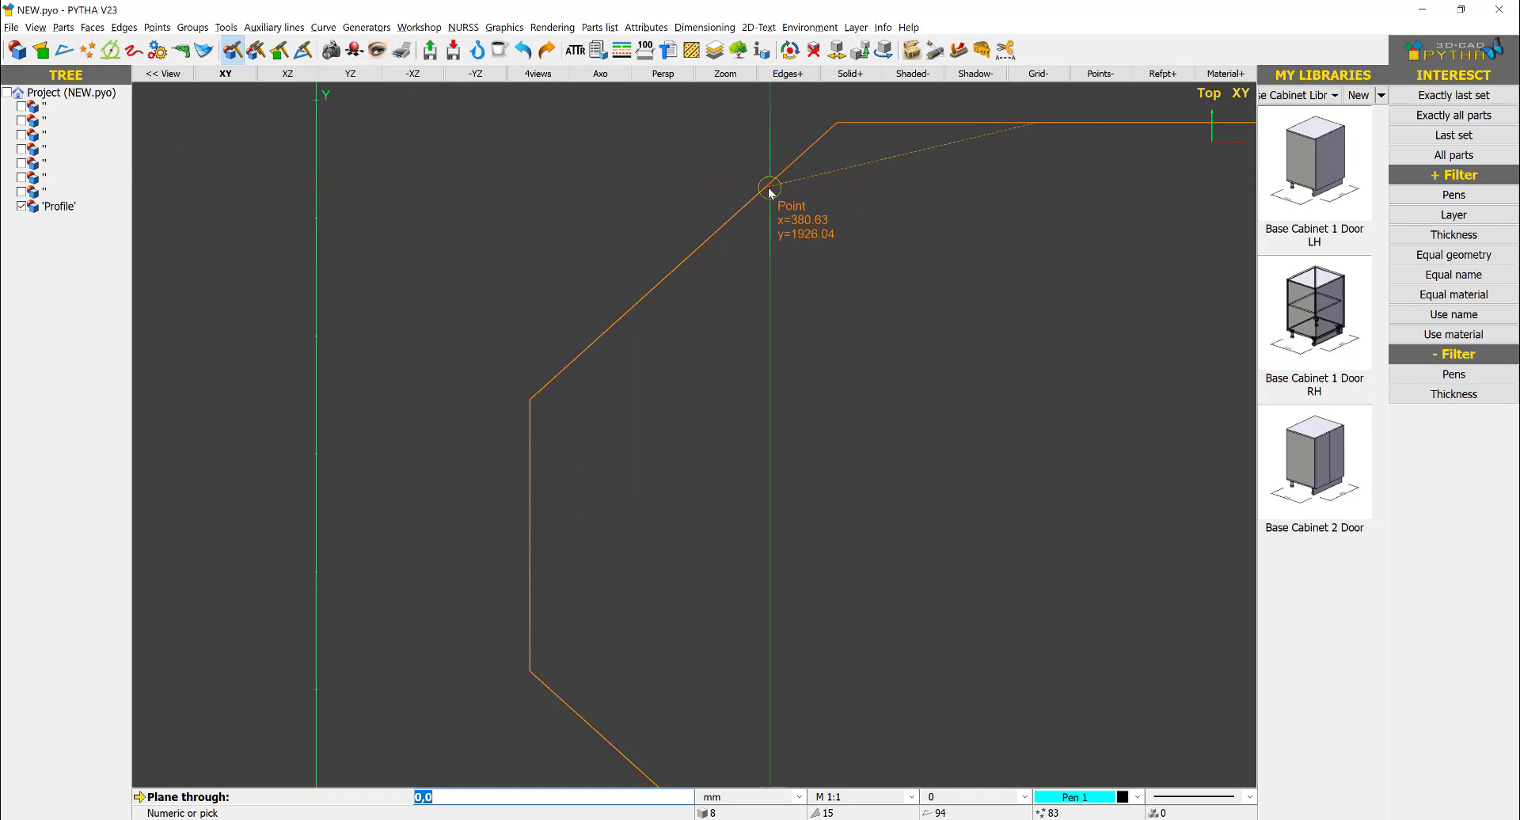
{"action": "left_click", "coordinate": [770, 190]}
{"action": "scroll", "coordinate": [1018, 129], "scroll_direction": "up", "scroll_amount": 2}
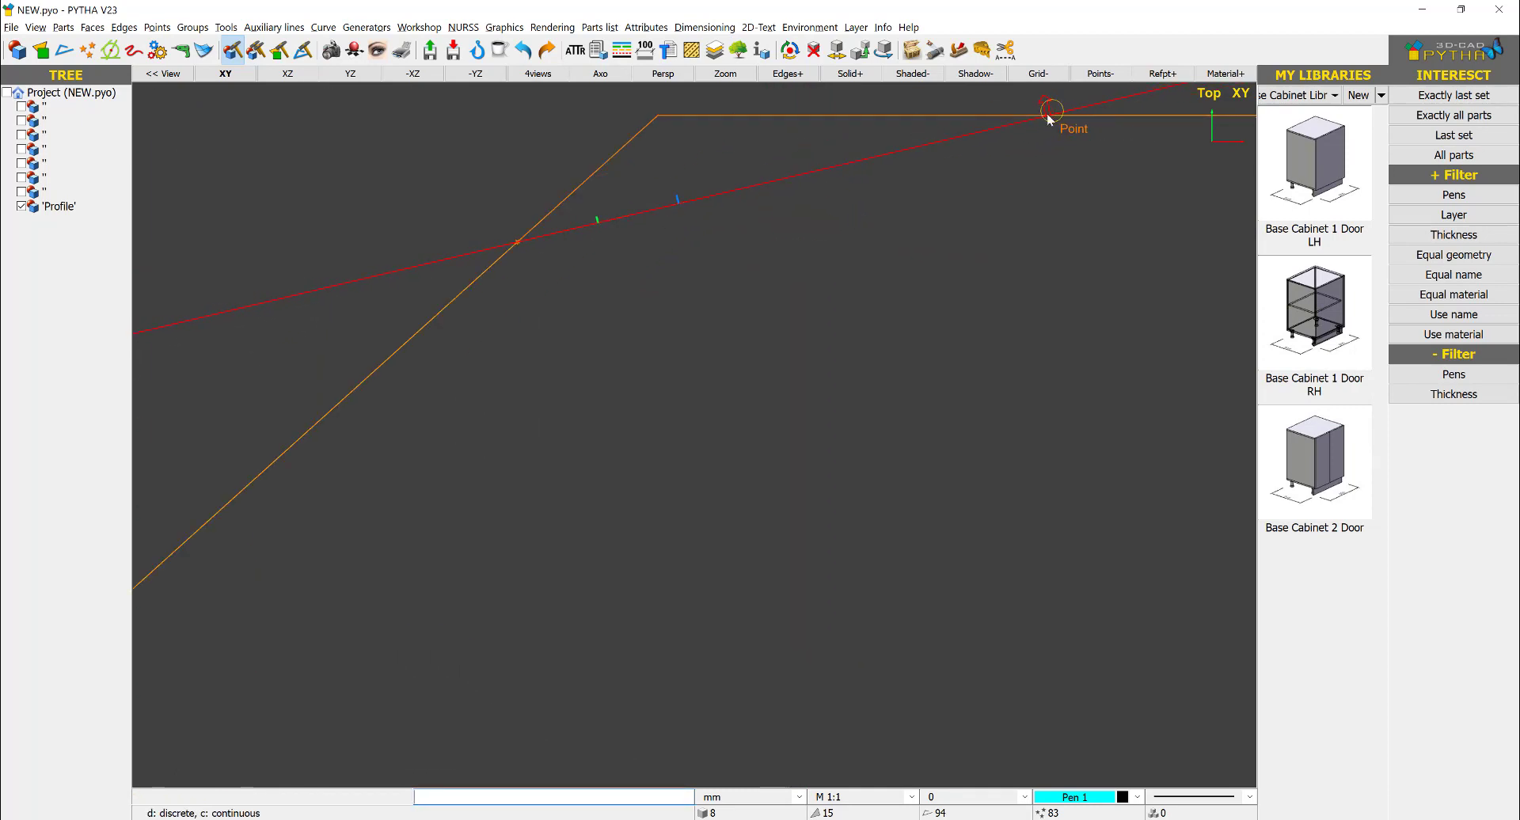
{"action": "left_click", "coordinate": [1047, 117]}
{"action": "left_click", "coordinate": [1040, 303]}
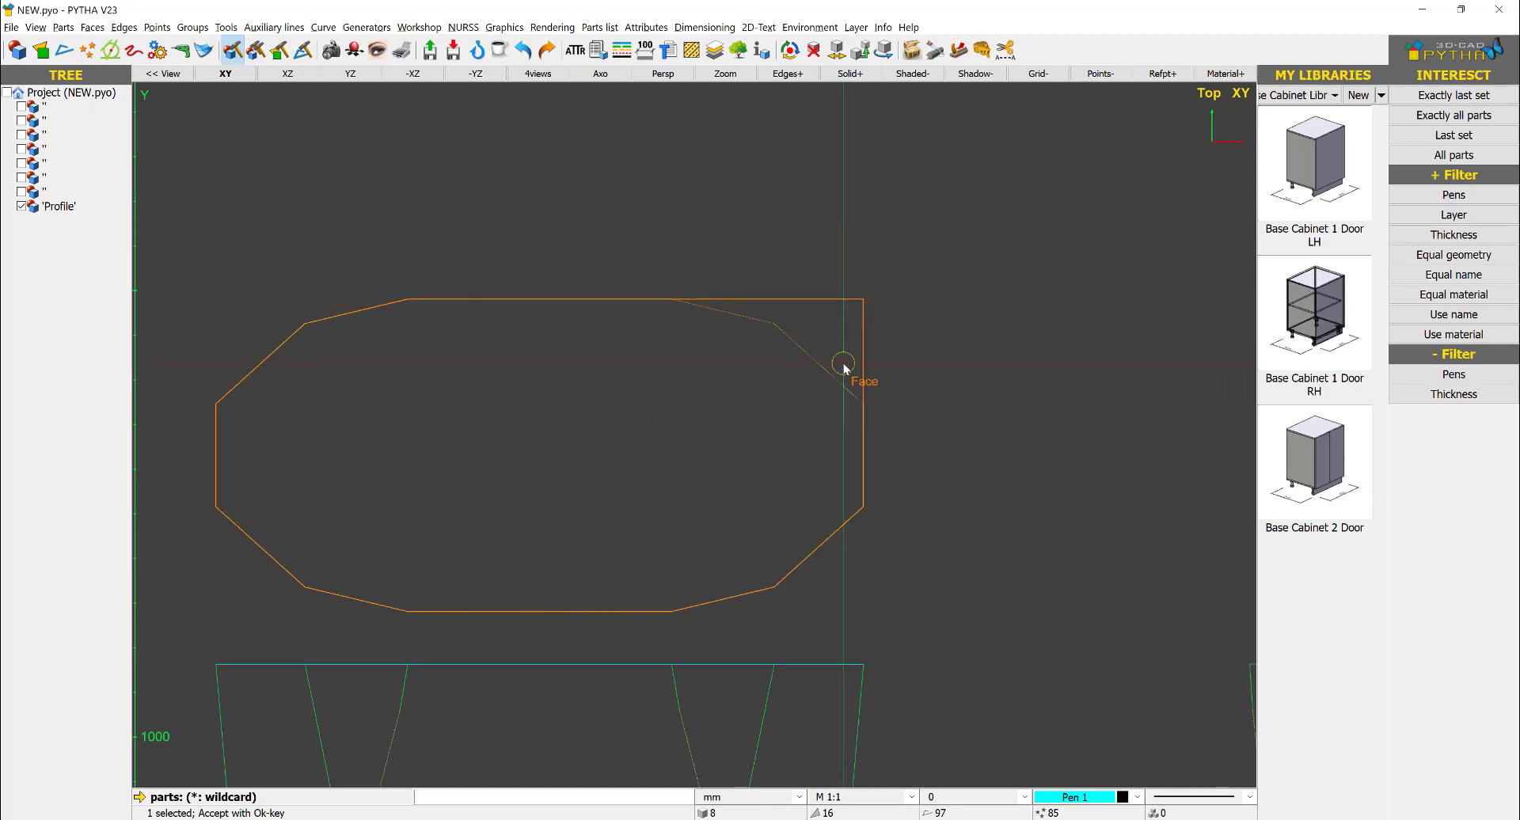
- Cut the body with a ruler plane along the steep upper-right edge of the plan outline, keeping the front parts
{"action": "right_click", "coordinate": [844, 367]}
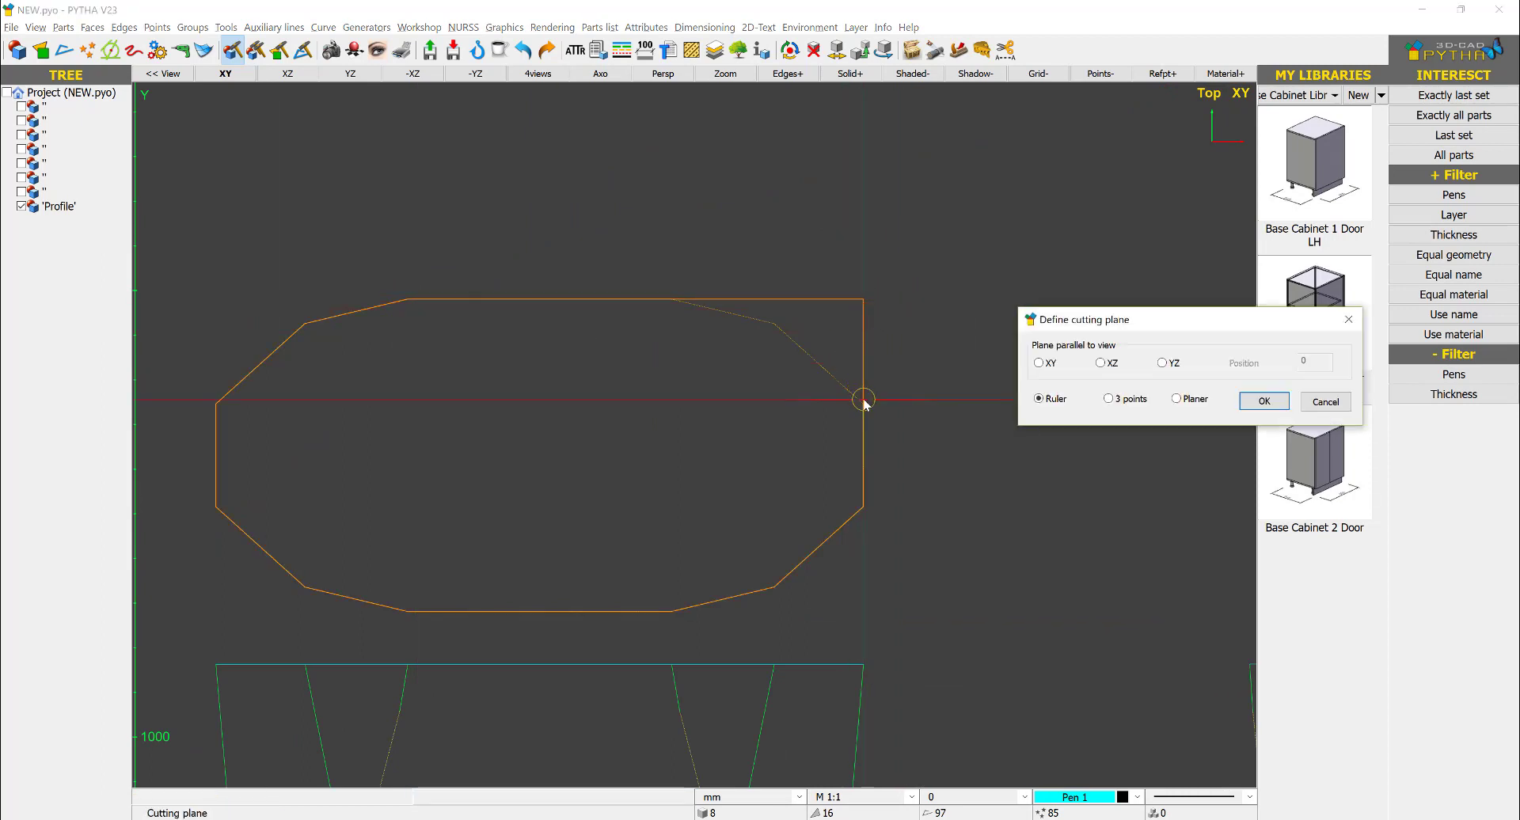
{"action": "key", "text": "Return"}
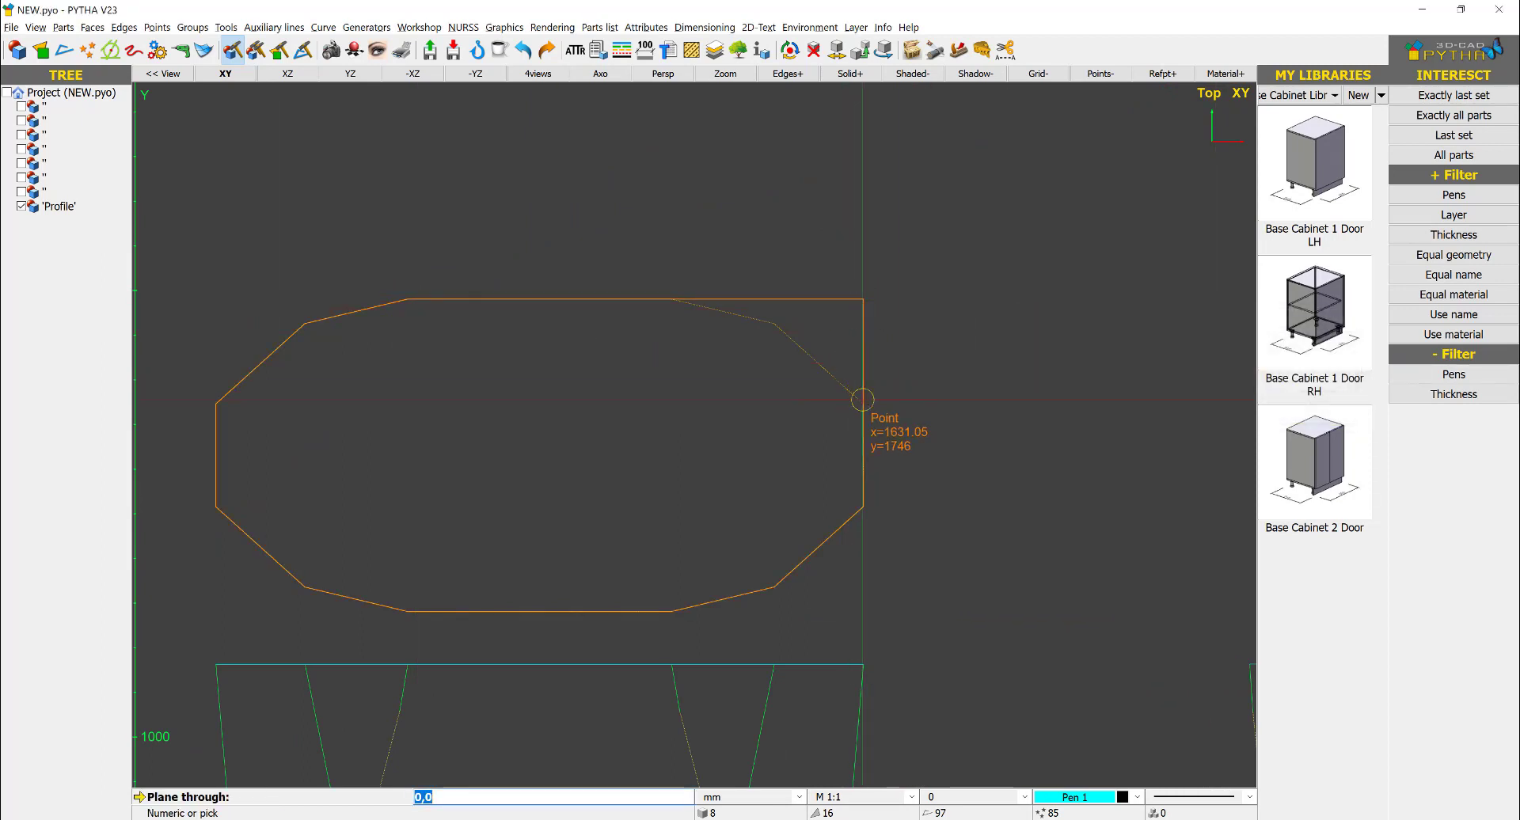
{"action": "scroll", "coordinate": [758, 327], "scroll_direction": "up", "scroll_amount": 2}
{"action": "left_click", "coordinate": [782, 320]}
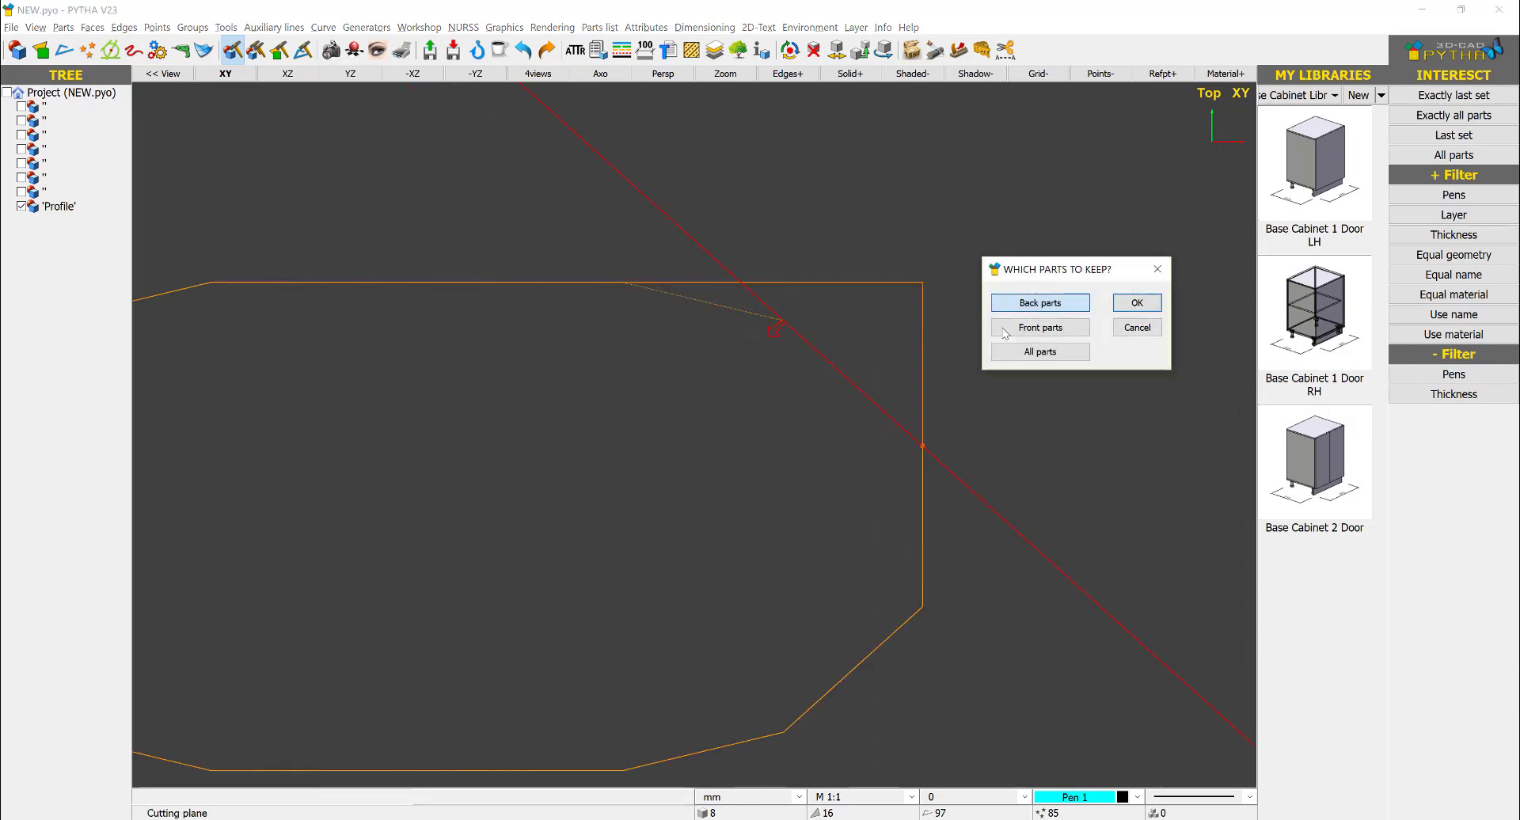
{"action": "left_click", "coordinate": [1027, 332]}
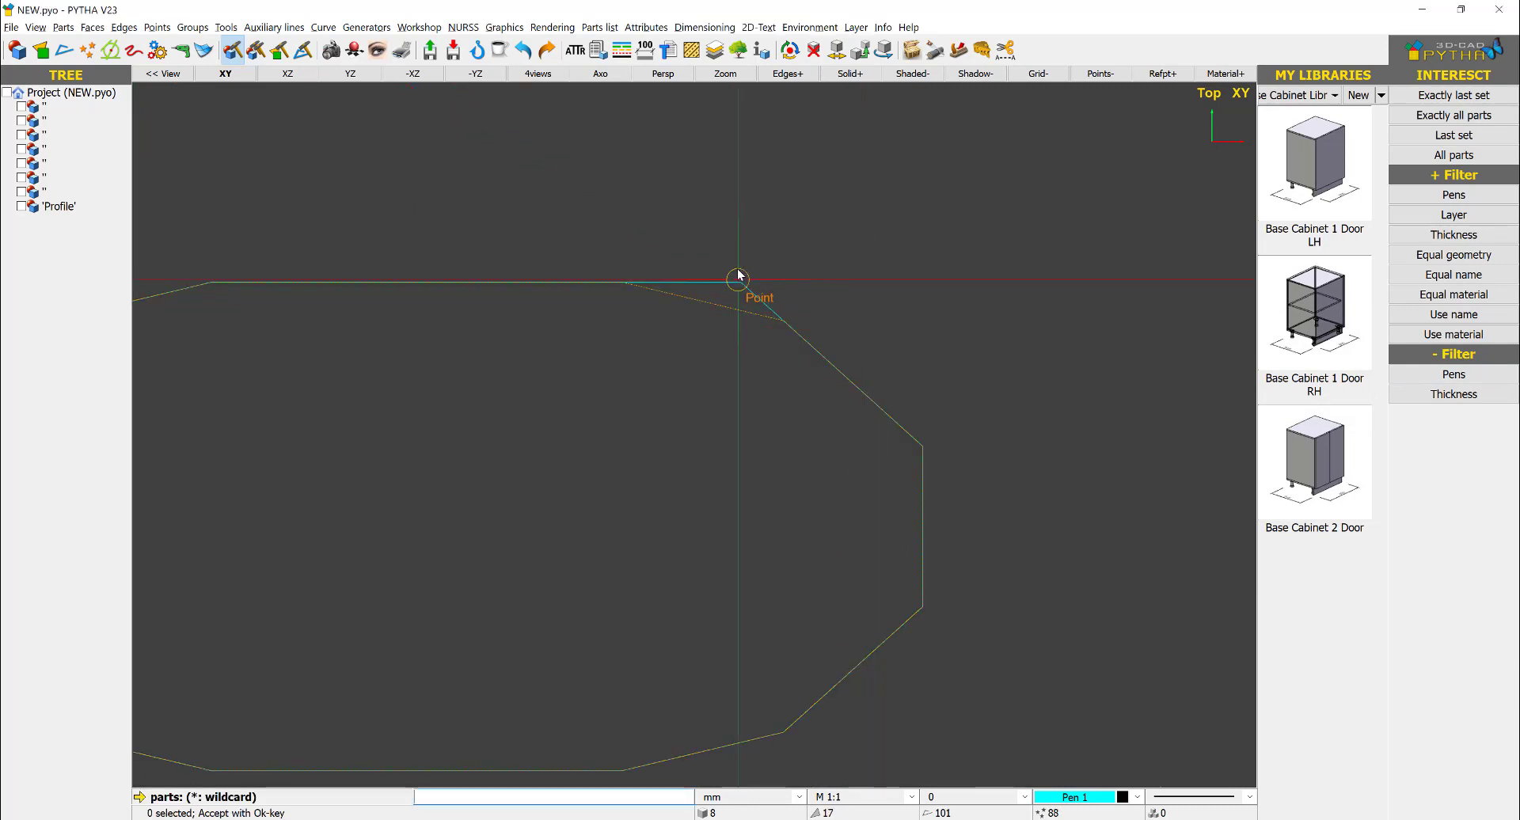
- Cut the body with a ruler plane along the shallow upper-right edge of the plan outline, keeping the back parts
{"action": "right_click", "coordinate": [872, 283]}
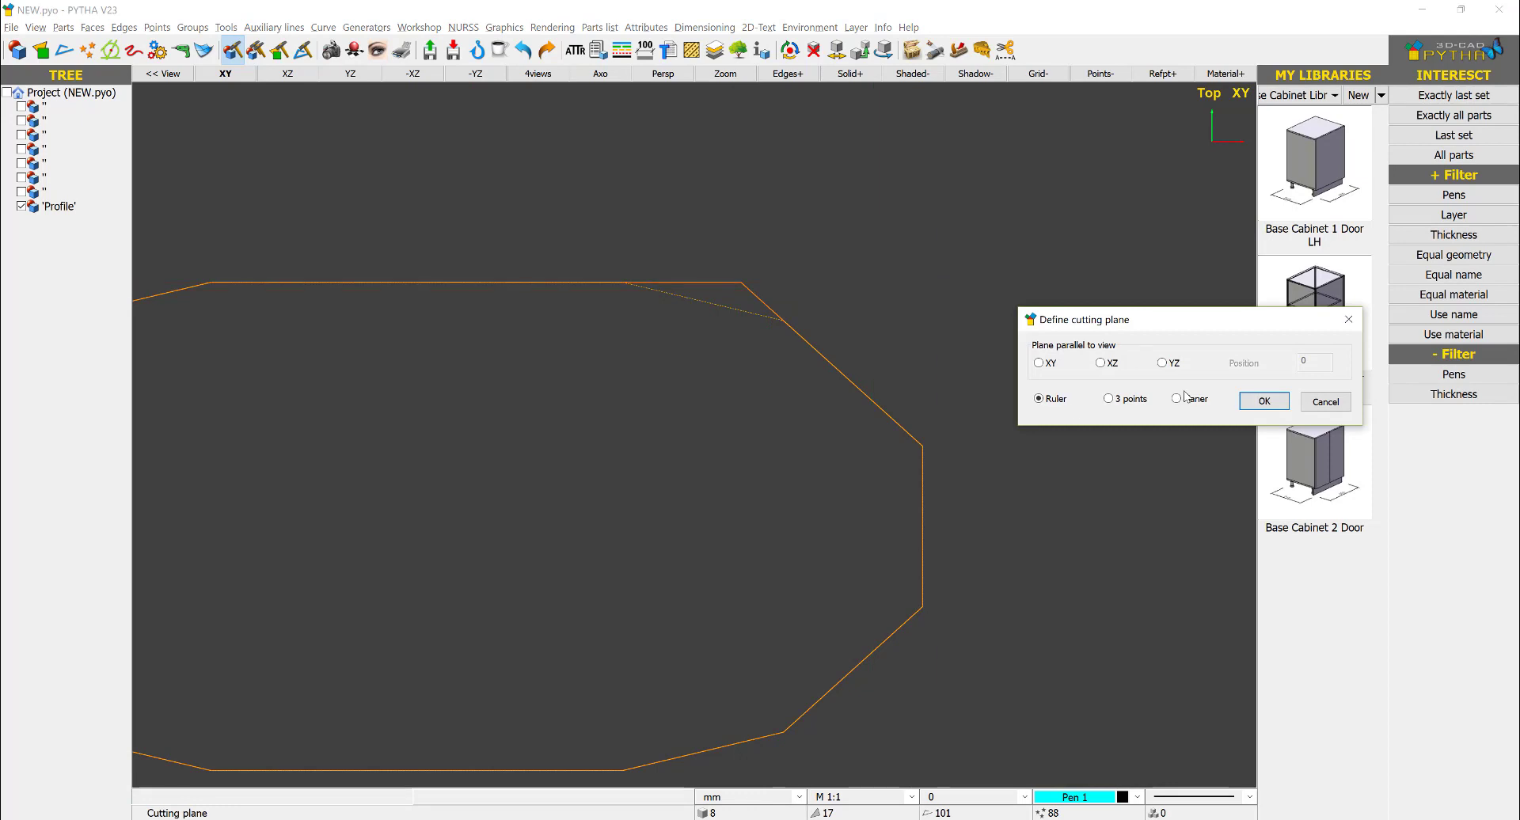
{"action": "key", "text": "Return"}
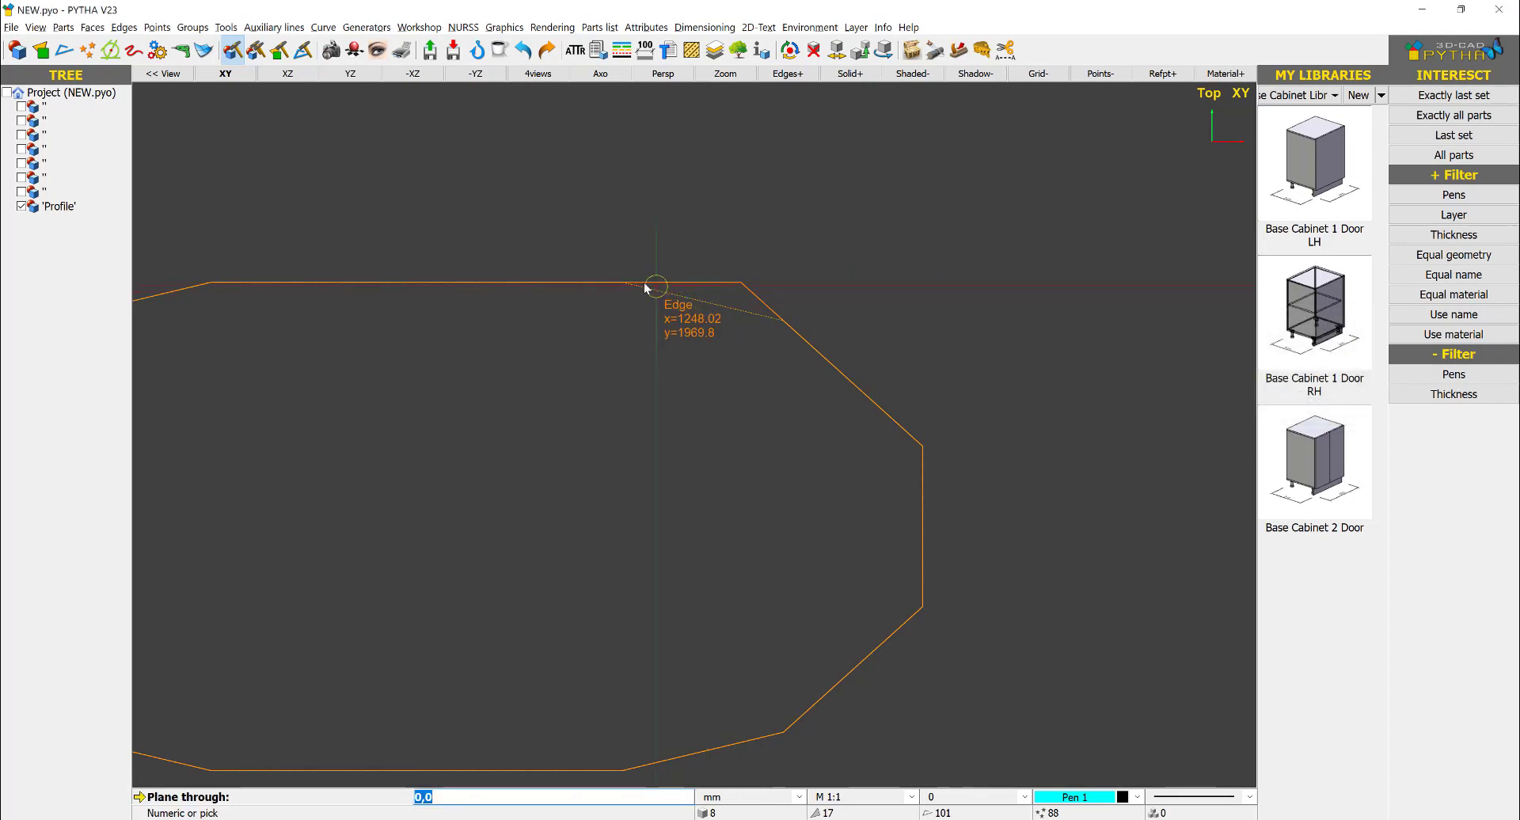
{"action": "scroll", "coordinate": [736, 310], "scroll_direction": "up", "scroll_amount": 5}
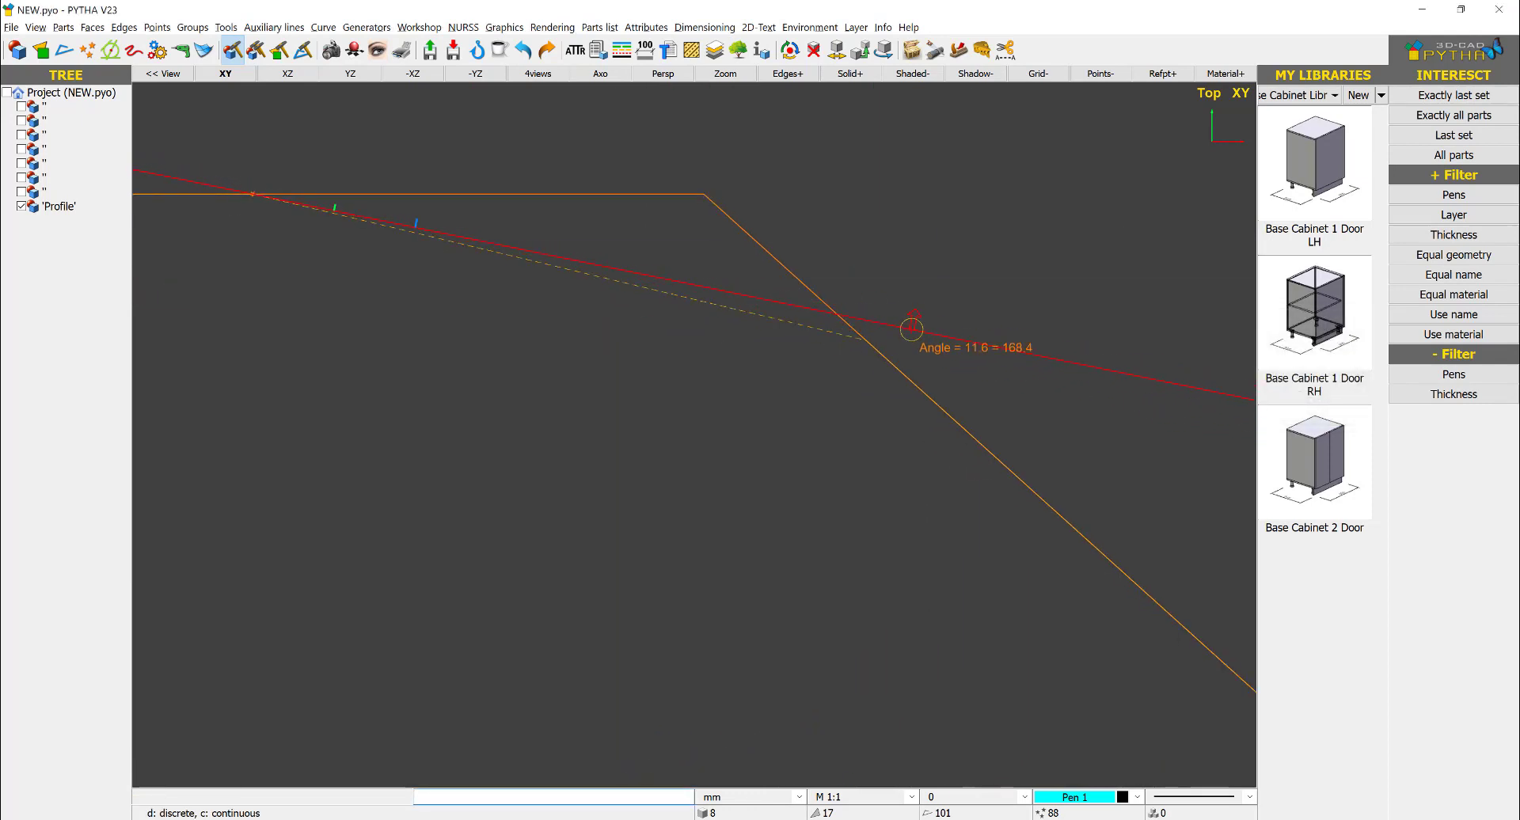
{"action": "left_click", "coordinate": [862, 343]}
{"action": "left_click", "coordinate": [1041, 300]}
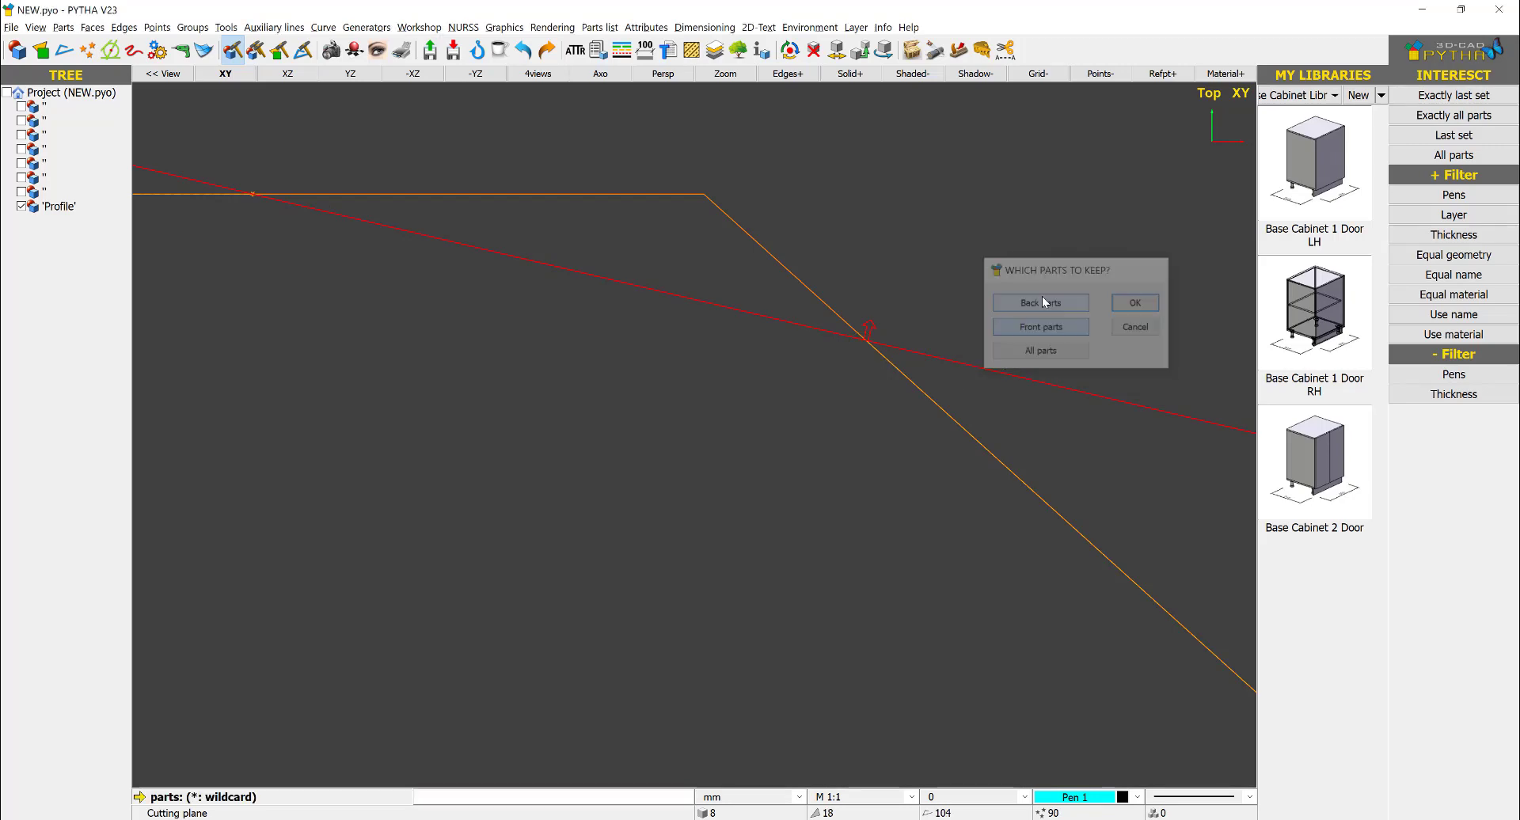
{"action": "key", "text": "Escape"}
- Move the cut solid clear of the plan outline and delete the outline
{"action": "left_click", "coordinate": [598, 74]}
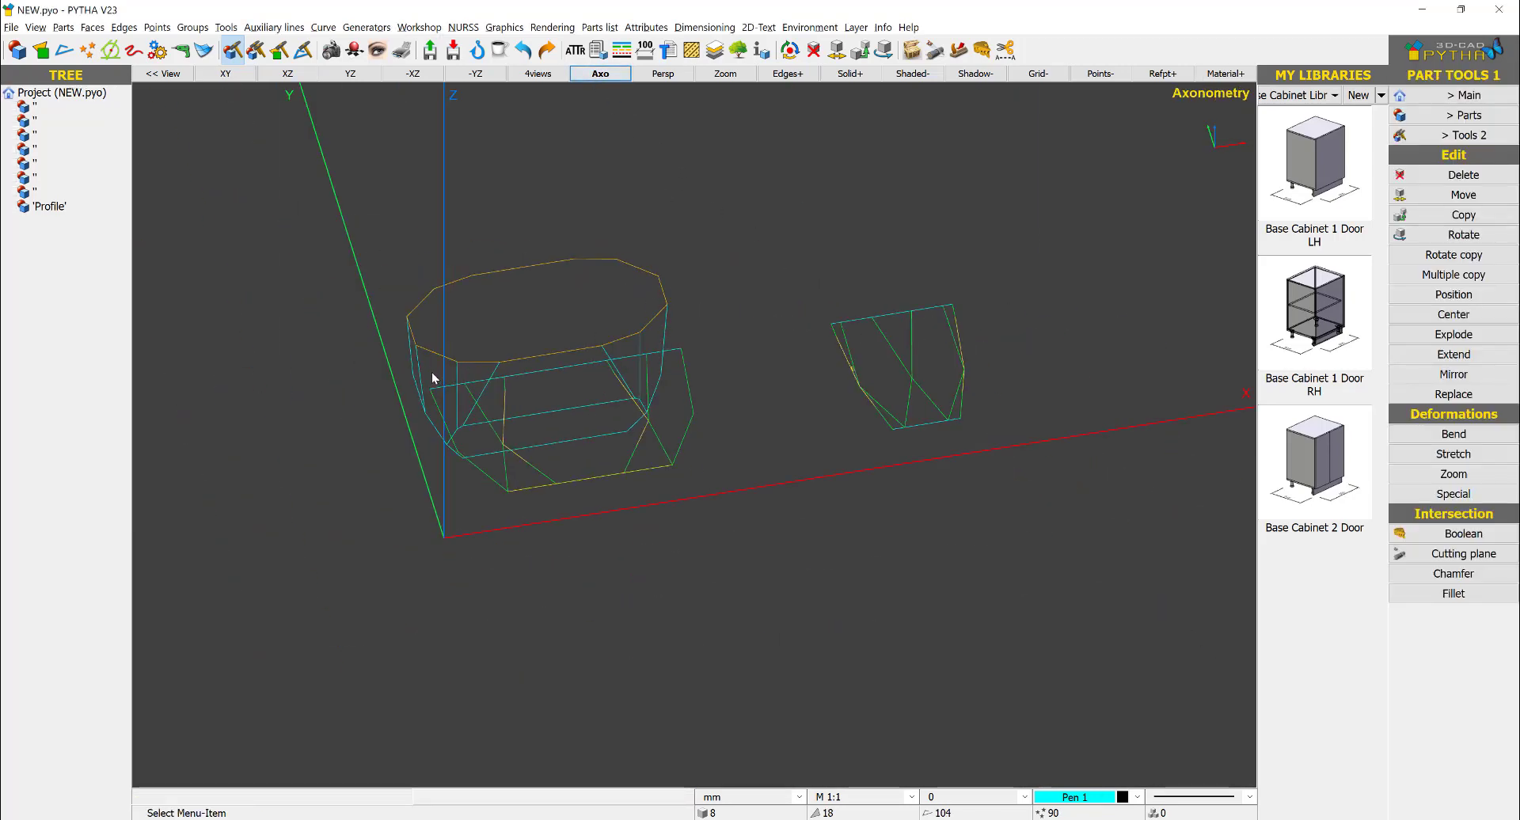
{"action": "right_click", "coordinate": [433, 378]}
{"action": "left_click", "coordinate": [475, 381]}
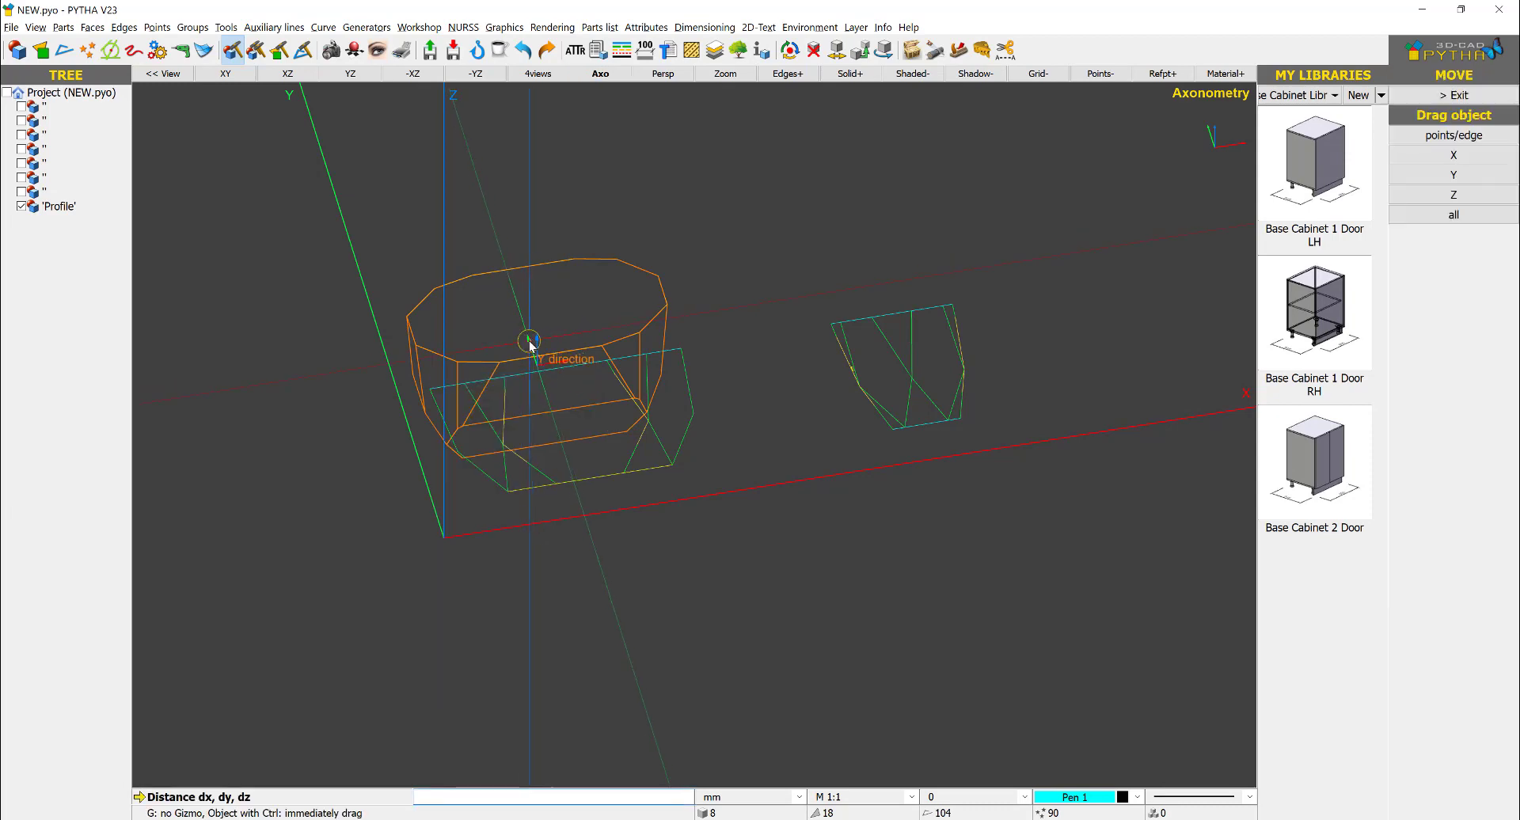
{"action": "left_click_drag", "start_coordinate": [530, 342], "coordinate": [469, 167]}
{"action": "right_click", "coordinate": [655, 271]}
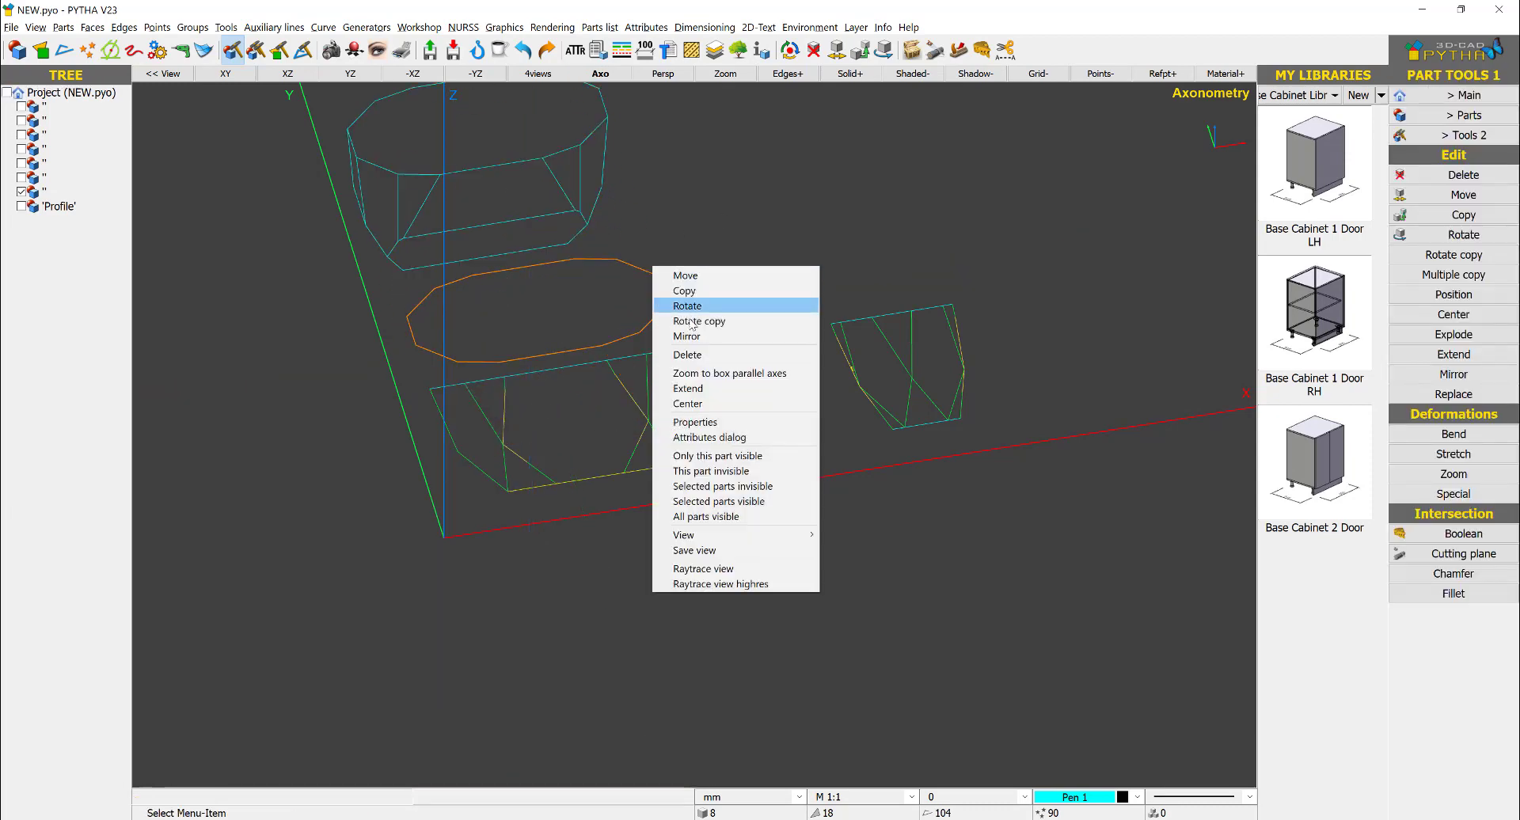
{"action": "left_click", "coordinate": [687, 354]}
- Rotate the solid by -90° about the X axis through its center
{"action": "middle_click_drag", "start_coordinate": [444, 282], "coordinate": [520, 245]}
{"action": "right_click", "coordinate": [472, 249]}
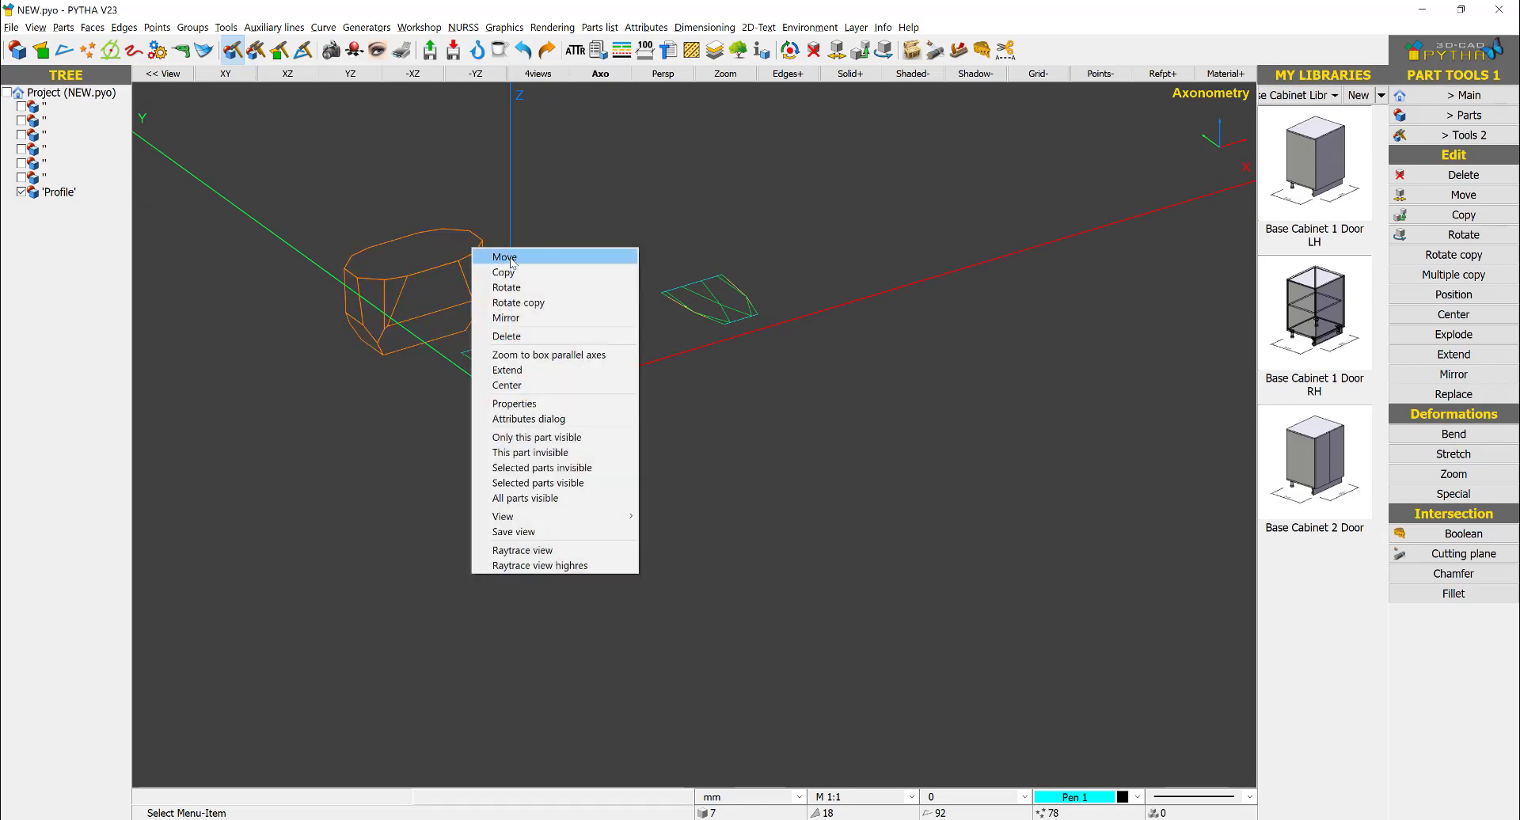
{"action": "left_click", "coordinate": [507, 287]}
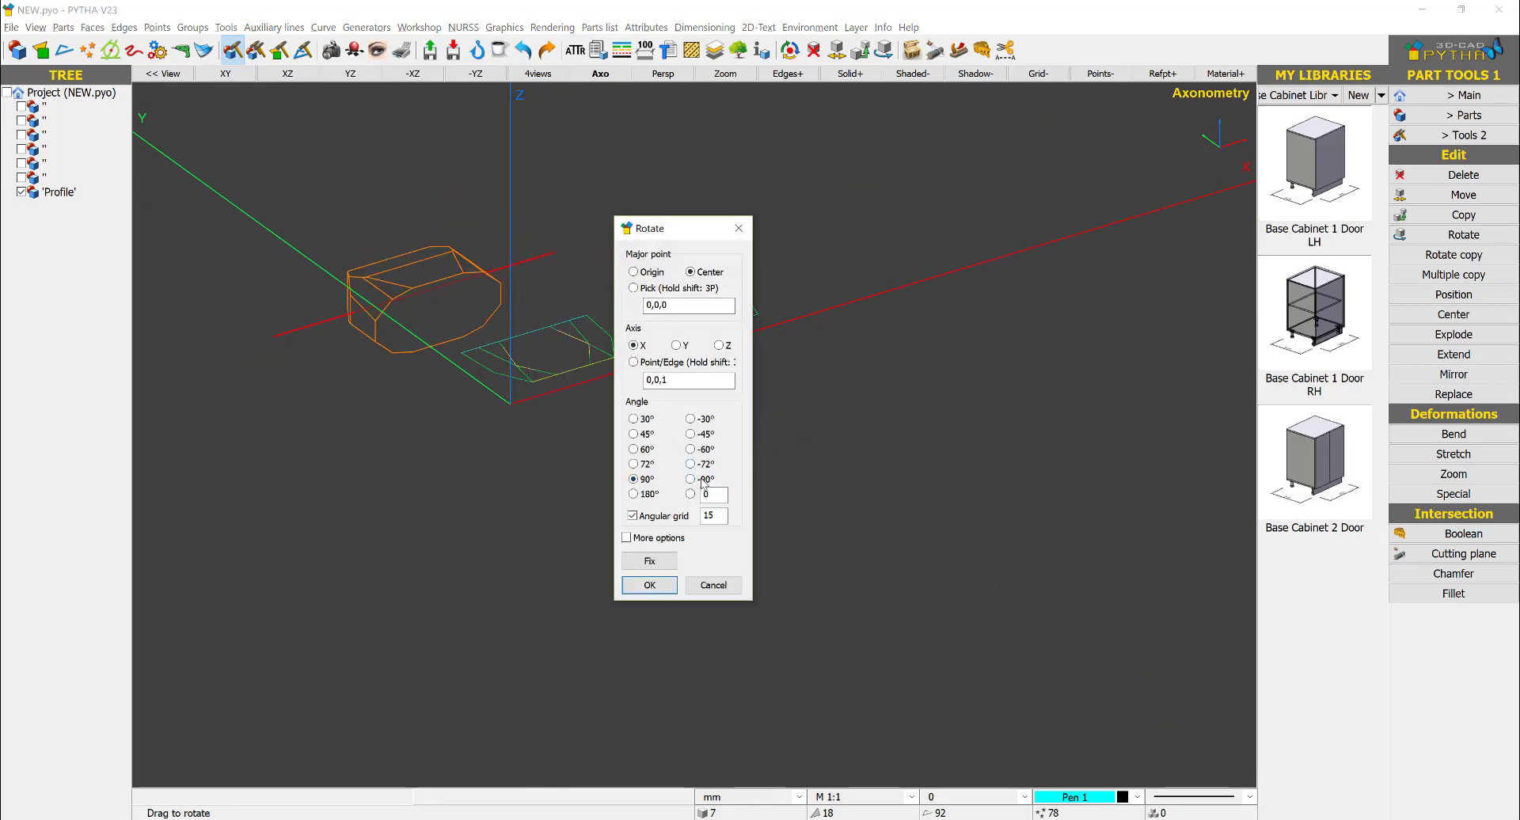
{"action": "left_click", "coordinate": [649, 585]}
- Move the rotated solid onto the imported front view by matching corner points and view it in XY
{"action": "right_click", "coordinate": [445, 254]}
{"action": "left_click", "coordinate": [467, 259]}
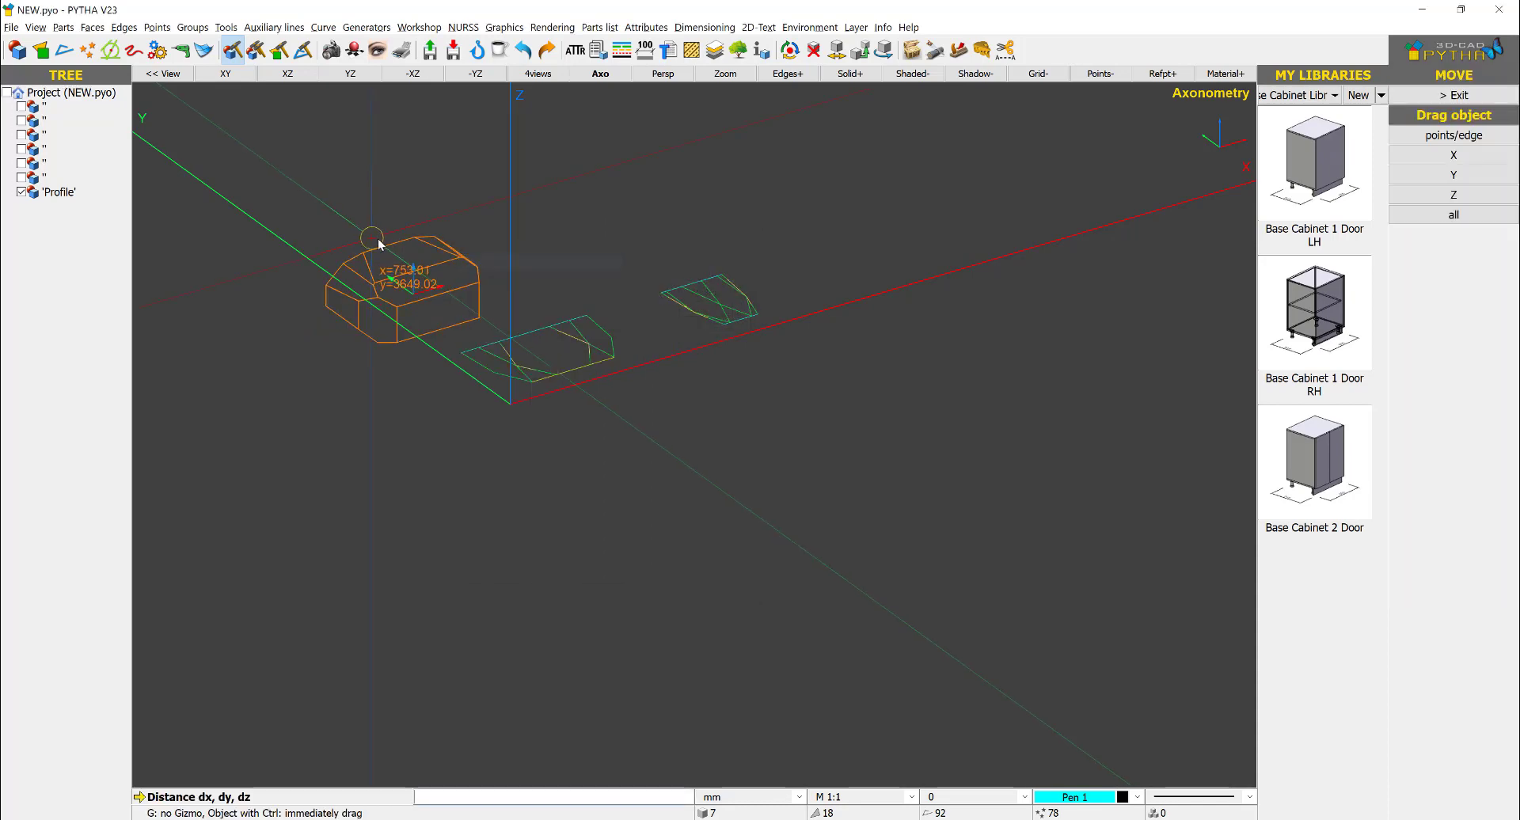
{"action": "left_click", "coordinate": [385, 244]}
{"action": "left_click", "coordinate": [533, 332]}
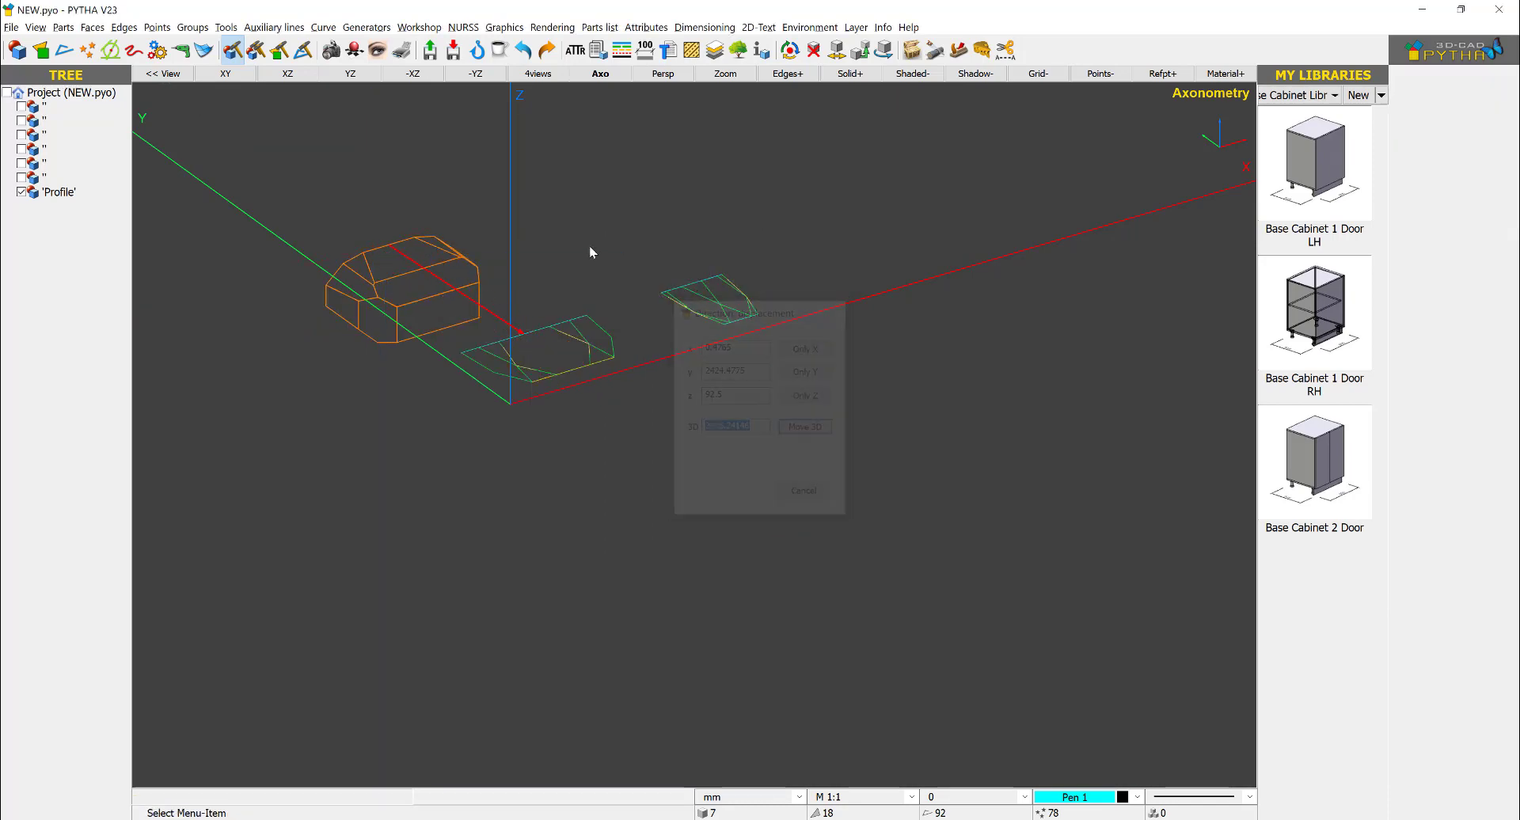
{"action": "left_click", "coordinate": [238, 75]}
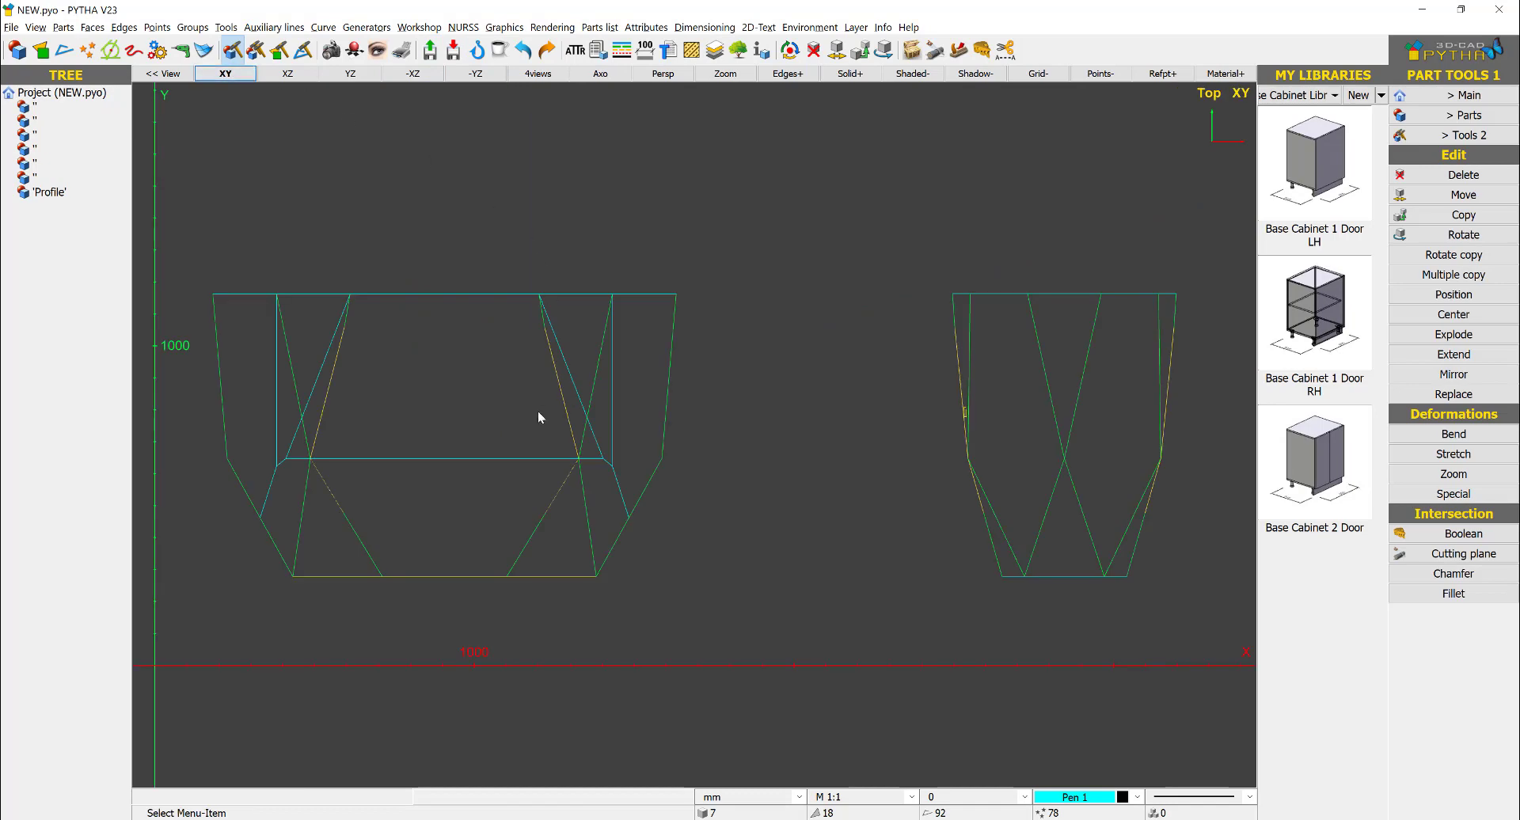
{"action": "right_click", "coordinate": [515, 464]}
{"action": "left_click", "coordinate": [506, 449]}
{"action": "right_click", "coordinate": [505, 449]}
{"action": "left_click", "coordinate": [452, 457]}
{"action": "right_click", "coordinate": [453, 457]}
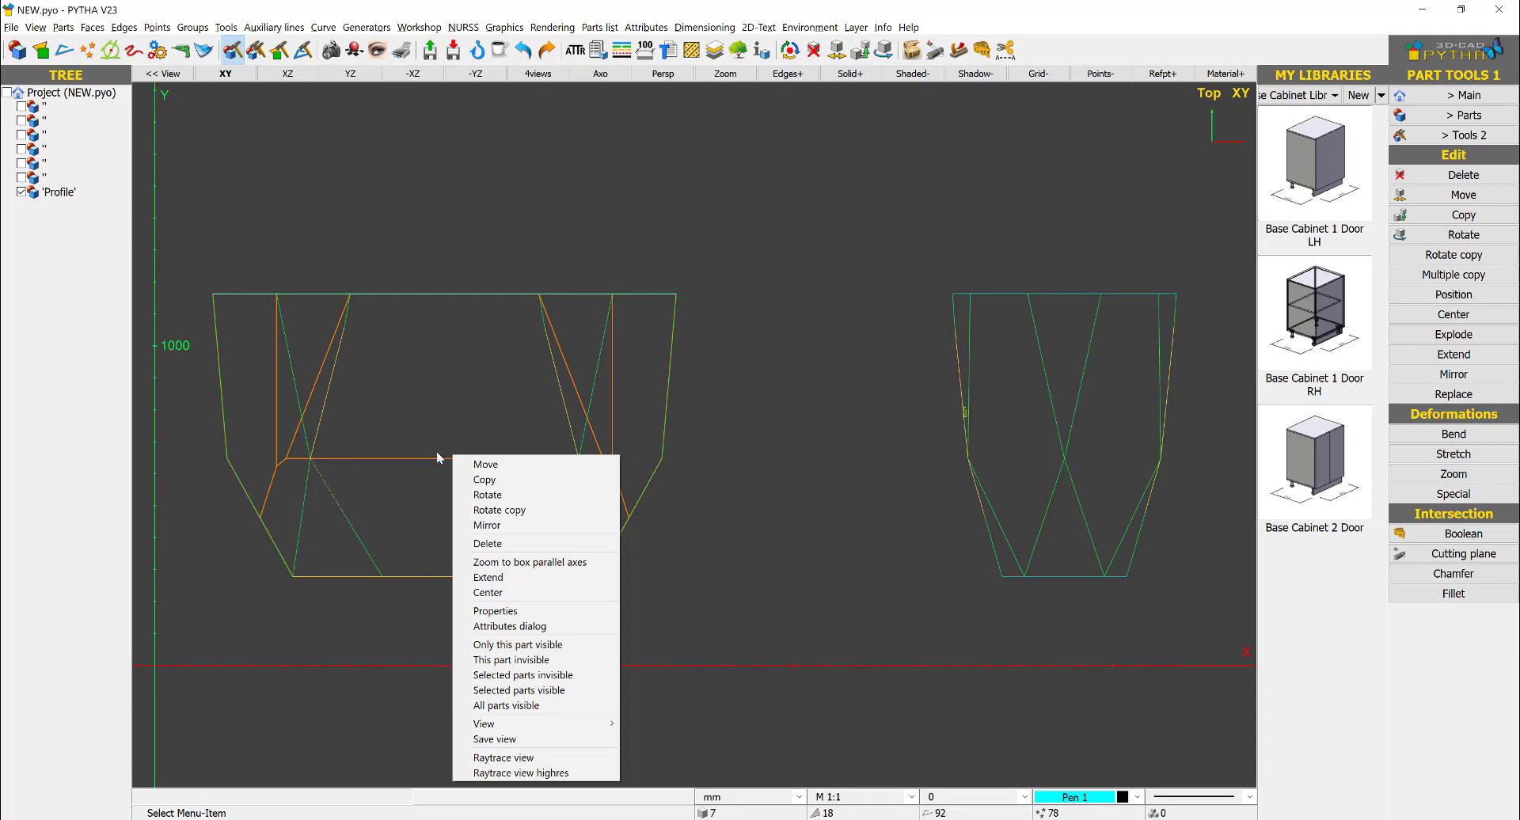
{"action": "left_click", "coordinate": [422, 457]}
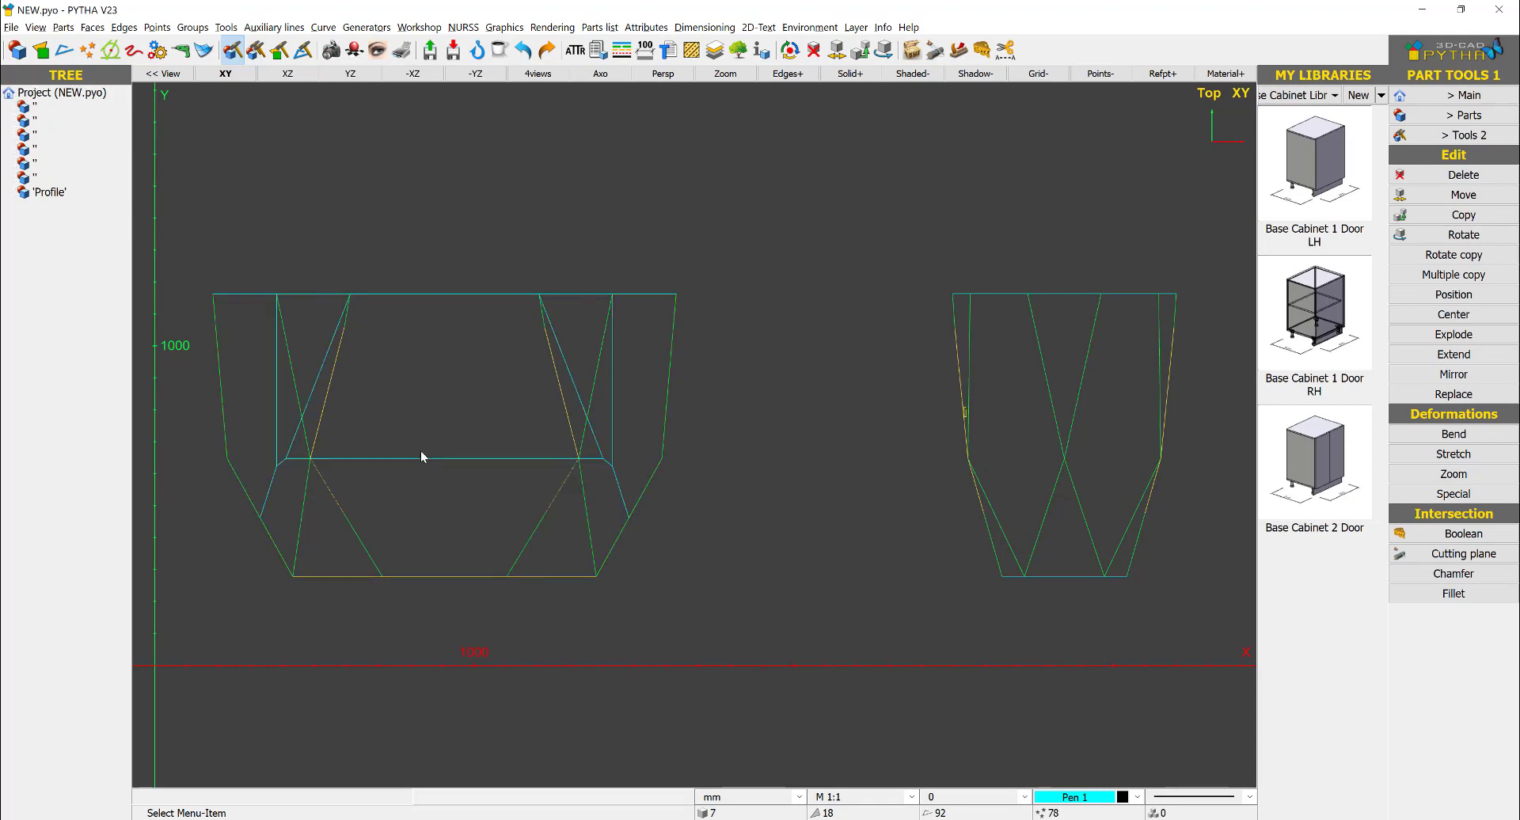
{"action": "right_click", "coordinate": [421, 451]}
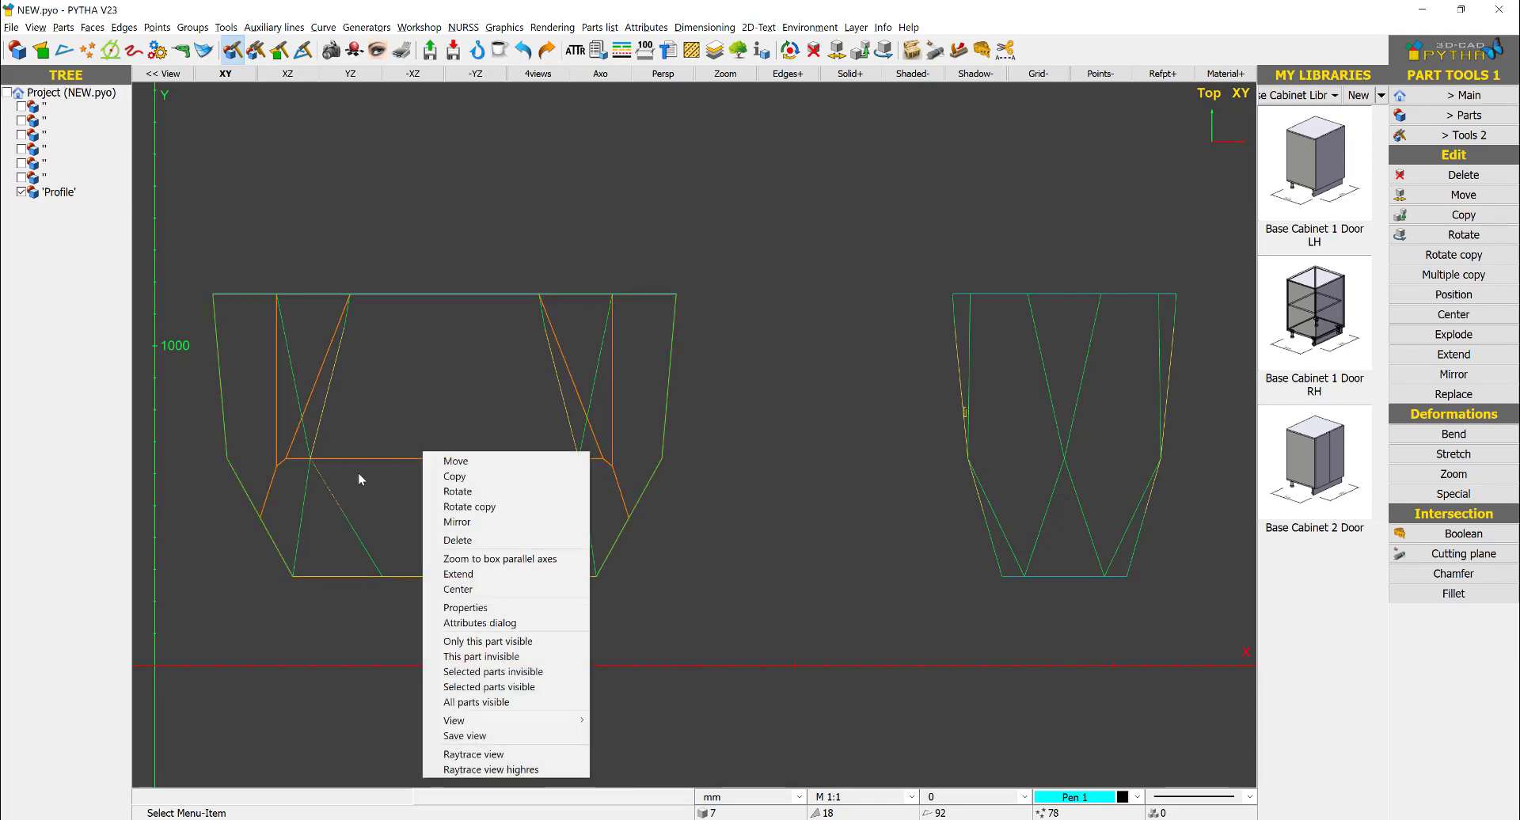
{"action": "left_click", "coordinate": [334, 475]}
- Extend the vertex at the left end of the solid's middle horizontal edge to the left facet intersection of the front view
{"action": "scroll", "coordinate": [334, 475], "scroll_direction": "up", "scroll_amount": 4}
{"action": "scroll", "coordinate": [390, 436], "scroll_direction": "down", "scroll_amount": 2}
{"action": "middle_click_drag", "start_coordinate": [392, 436], "coordinate": [475, 385]}
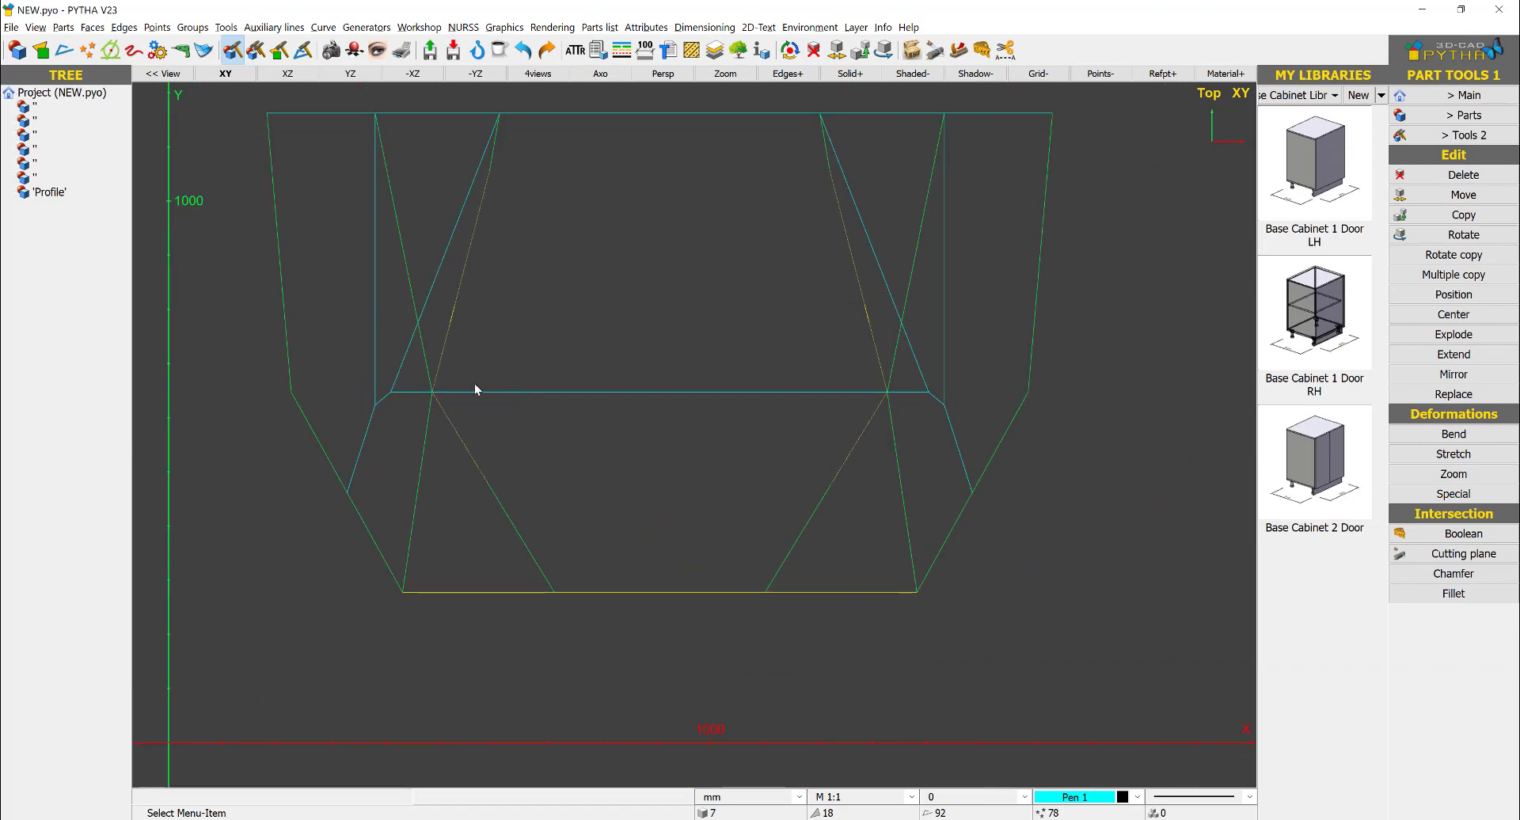
{"action": "right_click", "coordinate": [519, 396]}
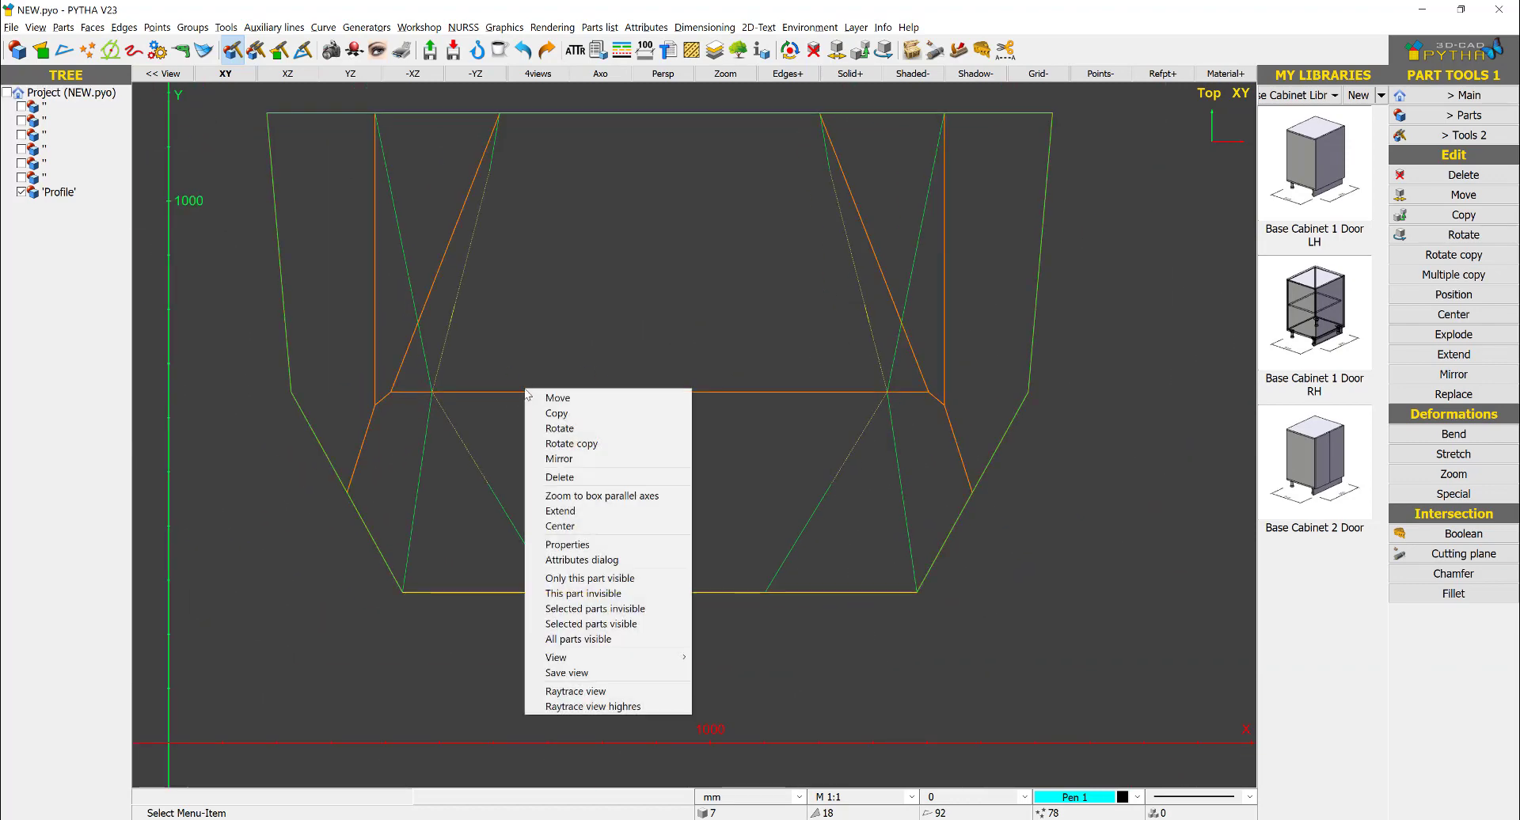
{"action": "left_click", "coordinate": [590, 513]}
{"action": "scroll", "coordinate": [400, 380], "scroll_direction": "up", "scroll_amount": 3}
{"action": "left_click", "coordinate": [392, 398]}
{"action": "left_click", "coordinate": [376, 416]}
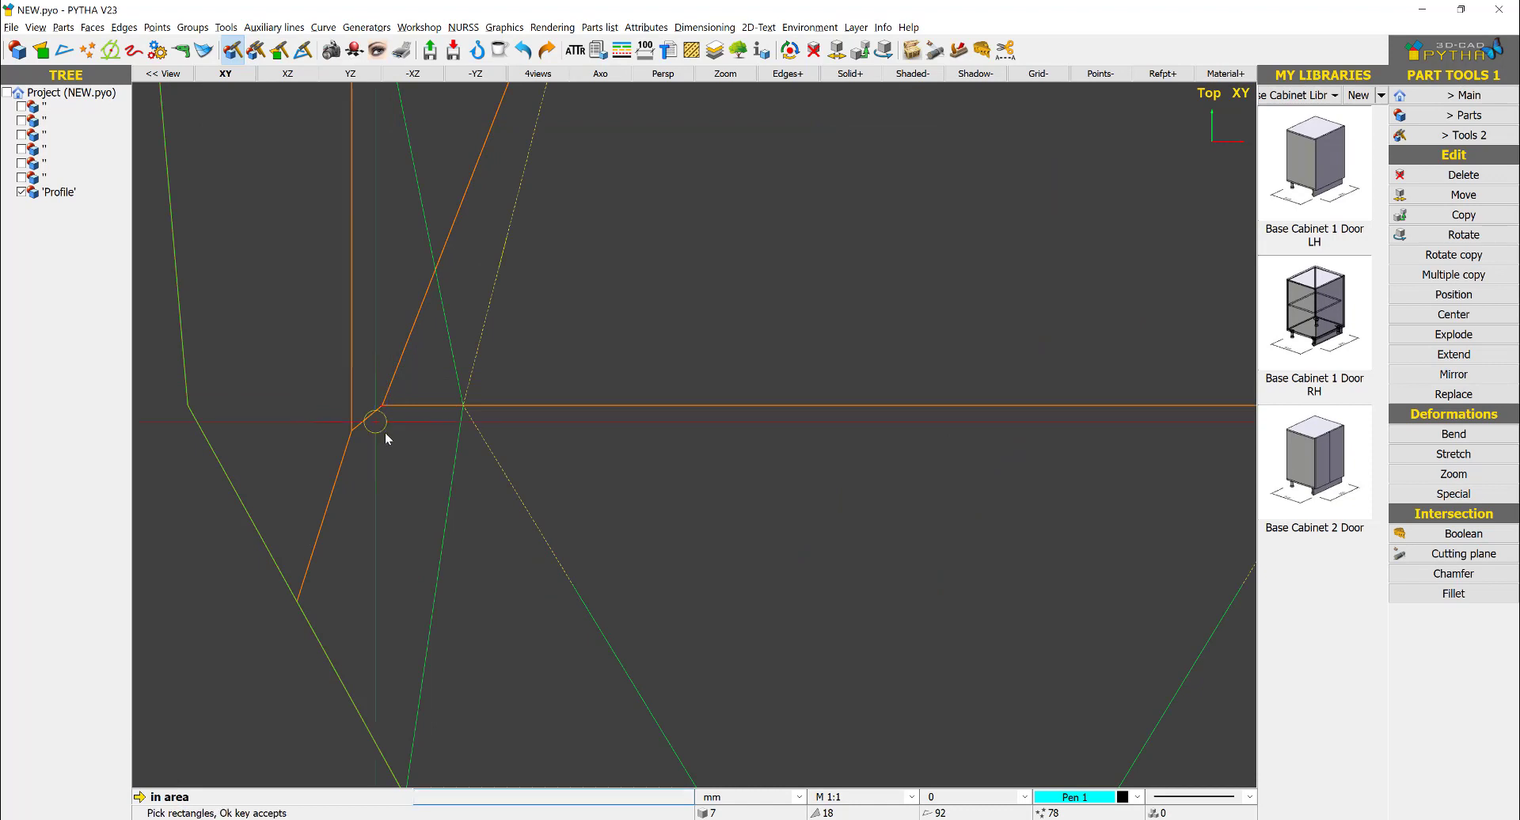
{"action": "right_click", "coordinate": [388, 437]}
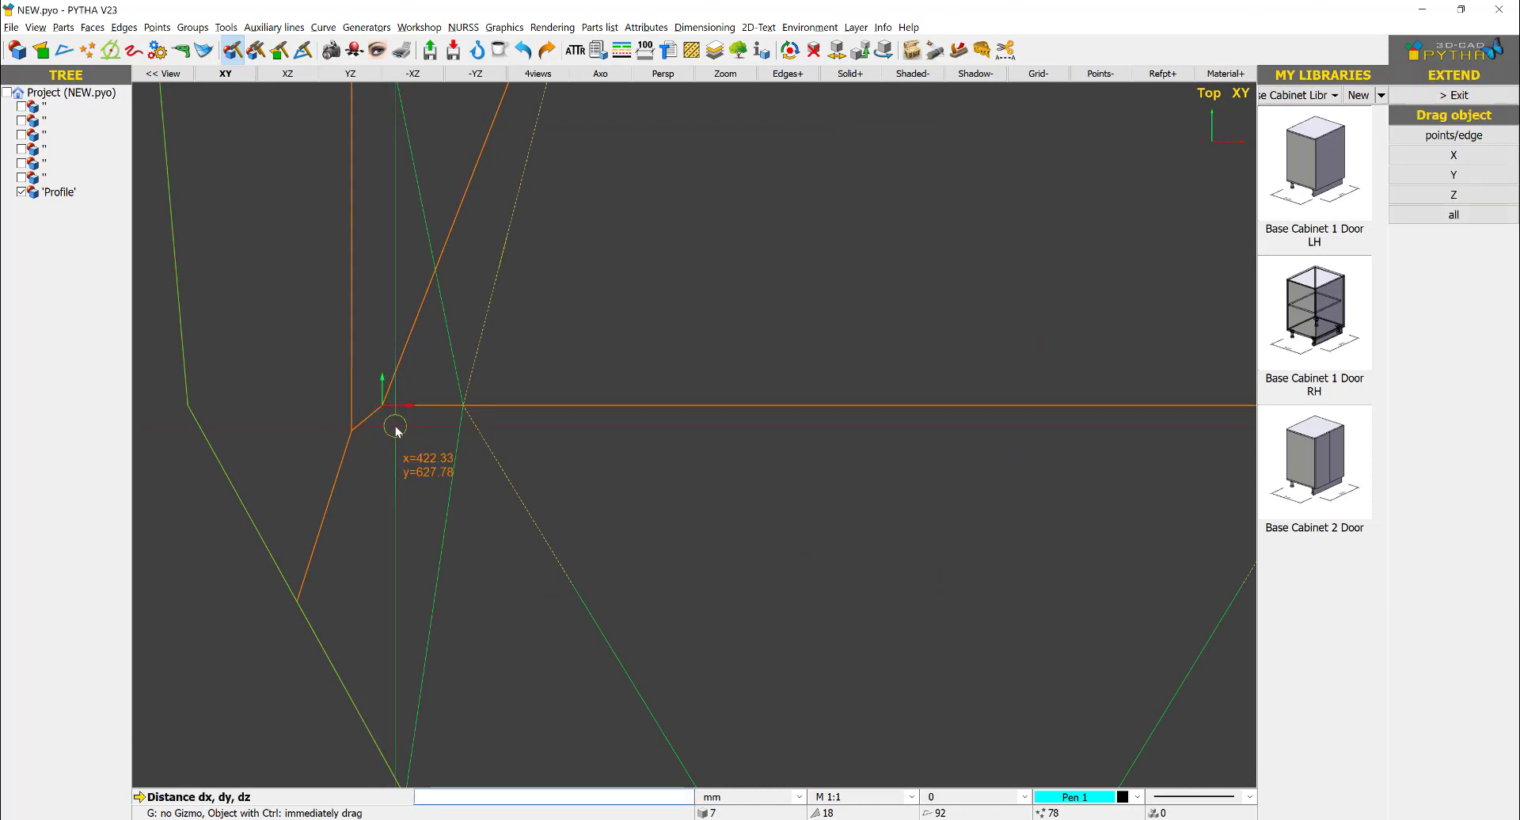
{"action": "left_click", "coordinate": [384, 412]}
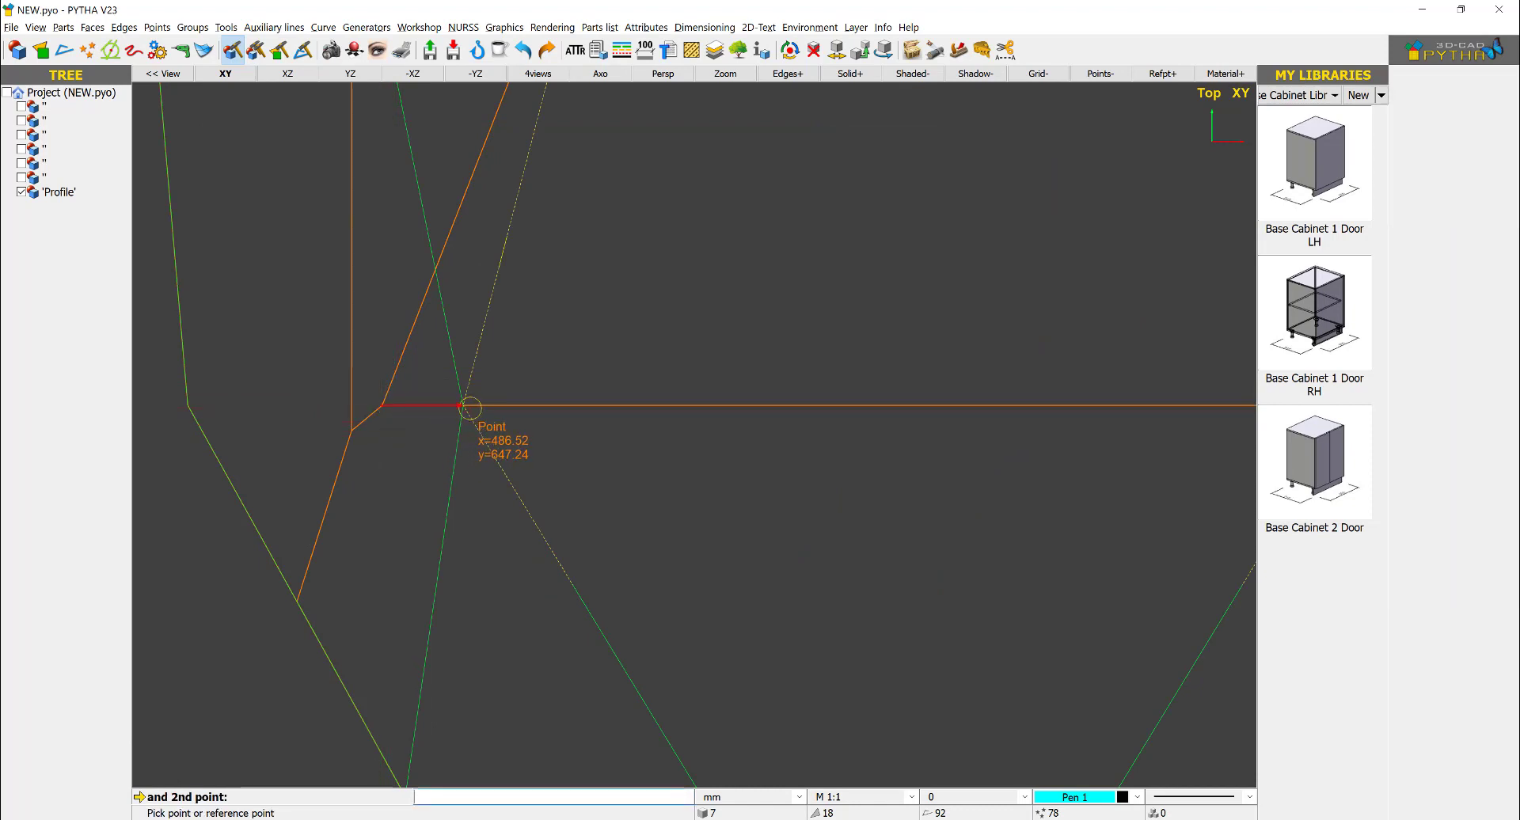
{"action": "left_click", "coordinate": [470, 408]}
{"action": "key", "text": "Return"}
- Extend the vertex at the lower end of the solid's left vertical edge to the same left facet intersection
{"action": "scroll", "coordinate": [524, 401], "scroll_direction": "down", "scroll_amount": 4}
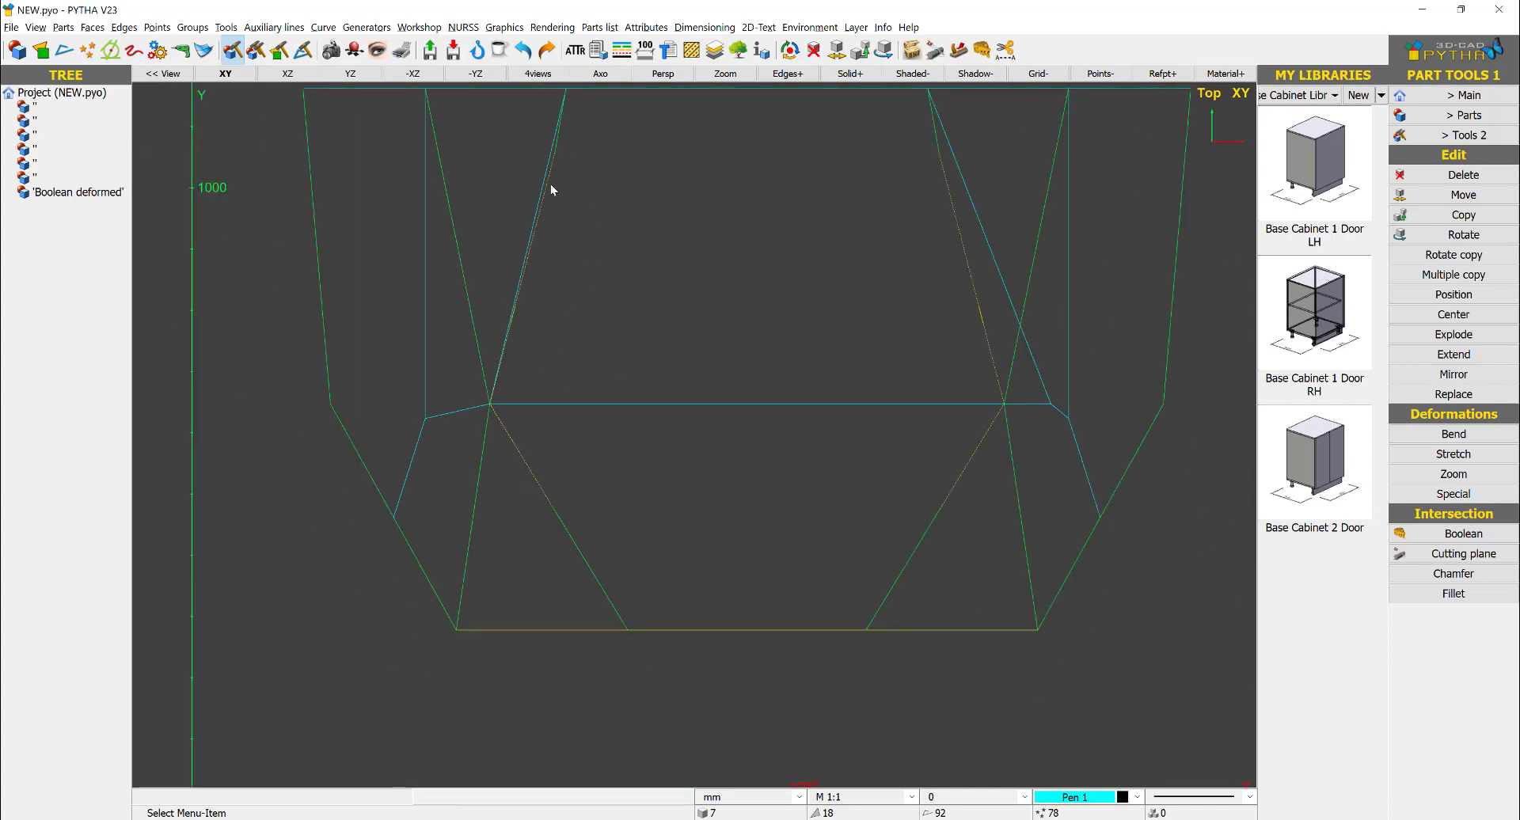
{"action": "middle_click_drag", "start_coordinate": [578, 246], "coordinate": [546, 315]}
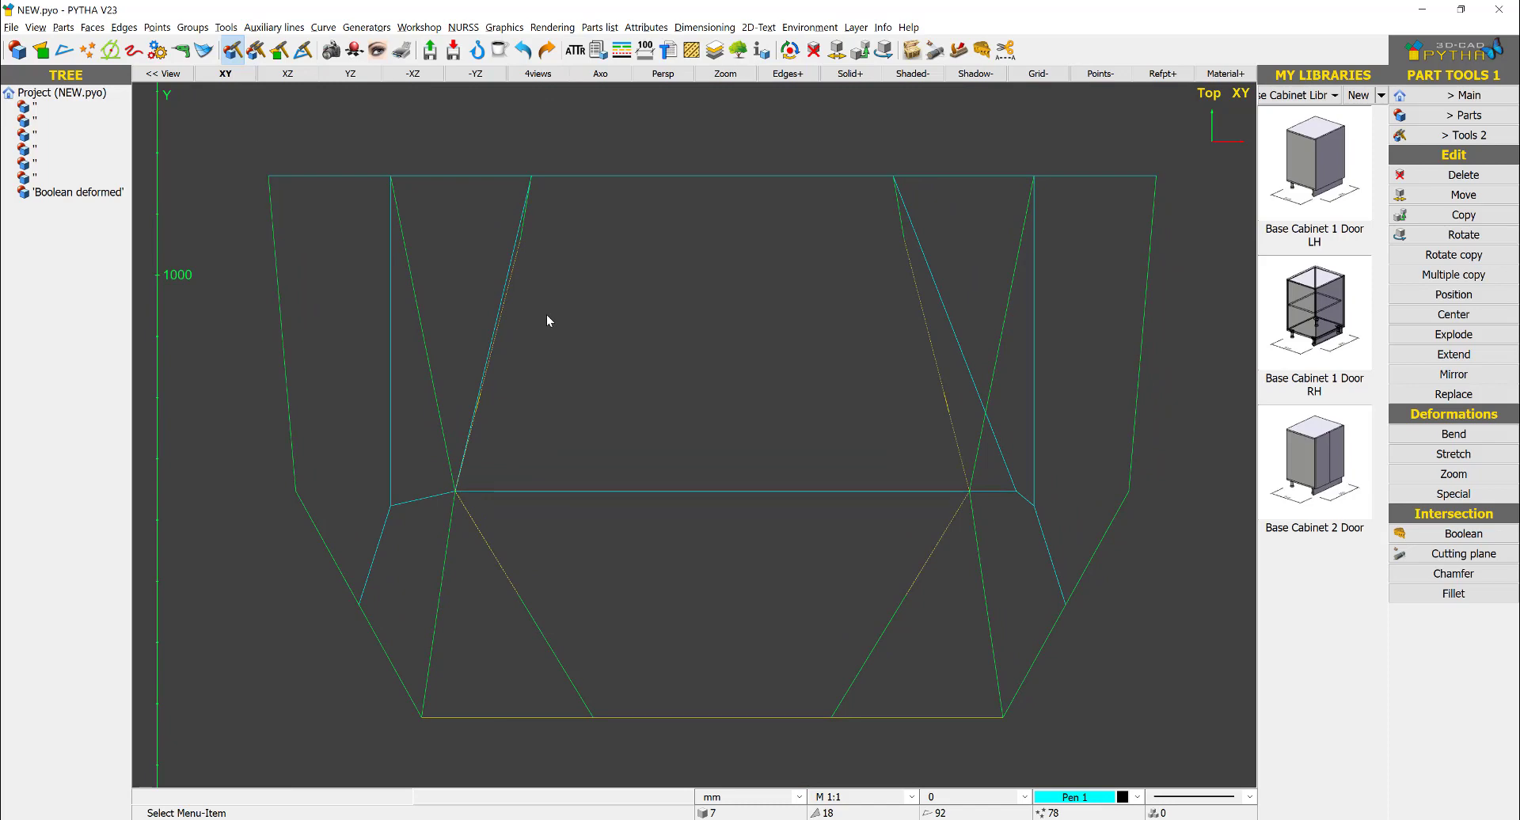
{"action": "right_click", "coordinate": [396, 477]}
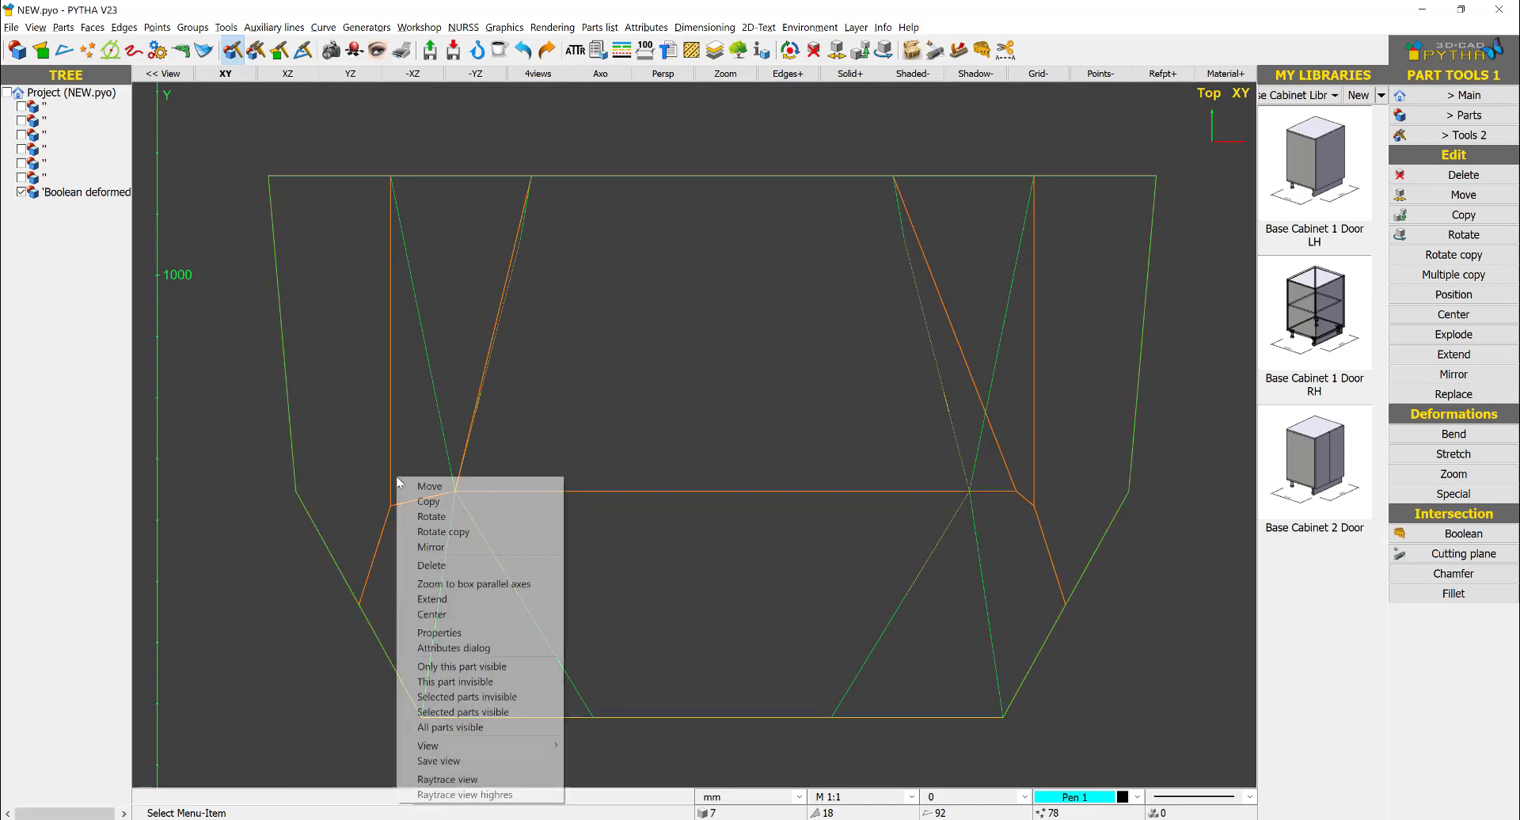
{"action": "left_click", "coordinate": [475, 601]}
{"action": "scroll", "coordinate": [408, 478], "scroll_direction": "up", "scroll_amount": 5}
{"action": "left_click", "coordinate": [369, 532]}
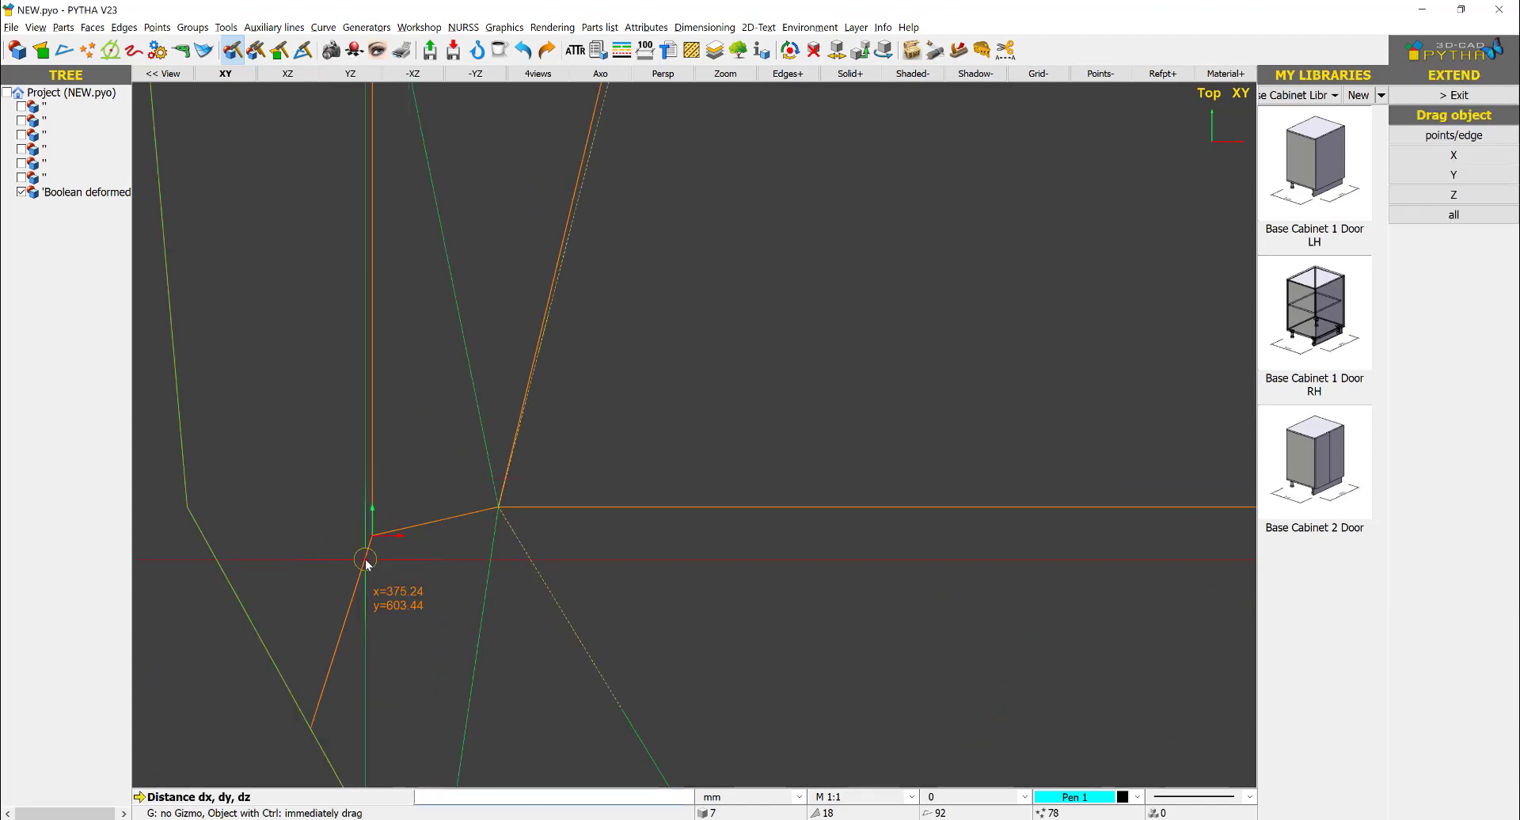
{"action": "left_click", "coordinate": [372, 537]}
{"action": "left_click", "coordinate": [508, 507]}
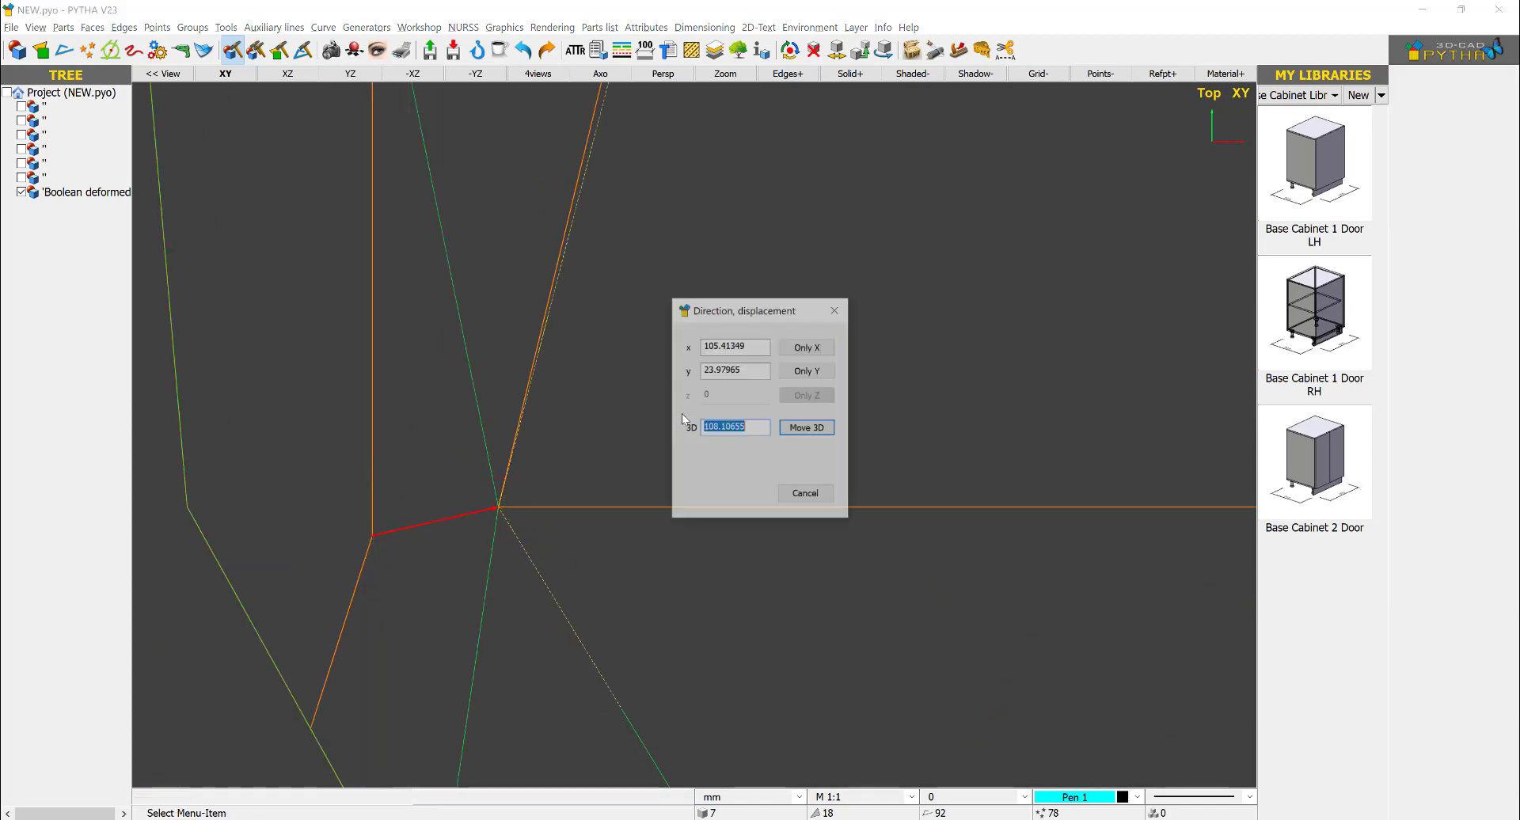
{"action": "key", "text": "Return"}
- Try to extend the solid's vertex on the lower-left slanted edge toward the front view's bottom-left corner
{"action": "scroll", "coordinate": [663, 431], "scroll_direction": "down", "scroll_amount": 4}
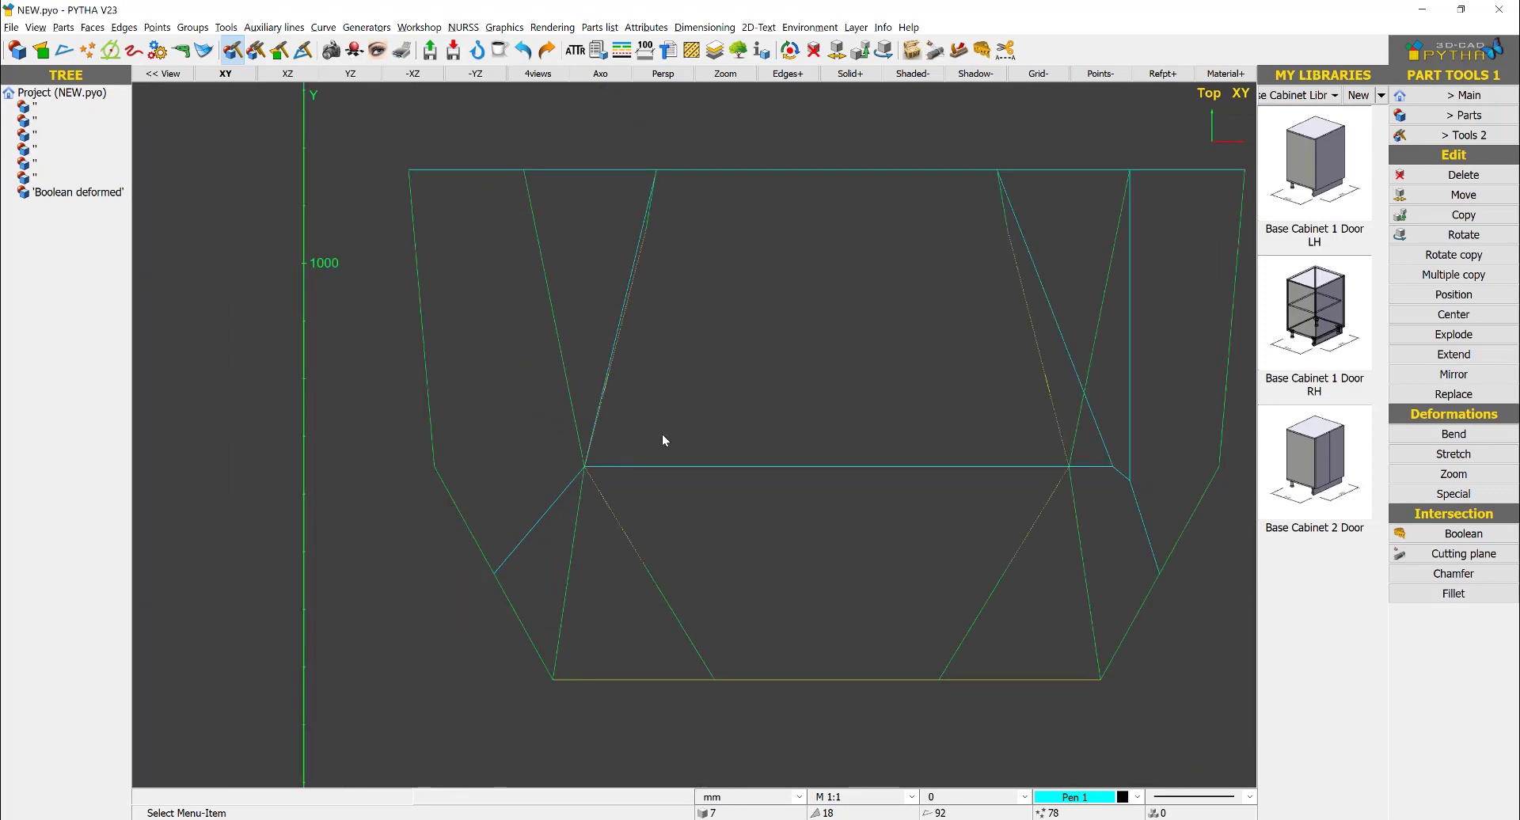
{"action": "right_click", "coordinate": [554, 508]}
{"action": "left_click", "coordinate": [610, 313]}
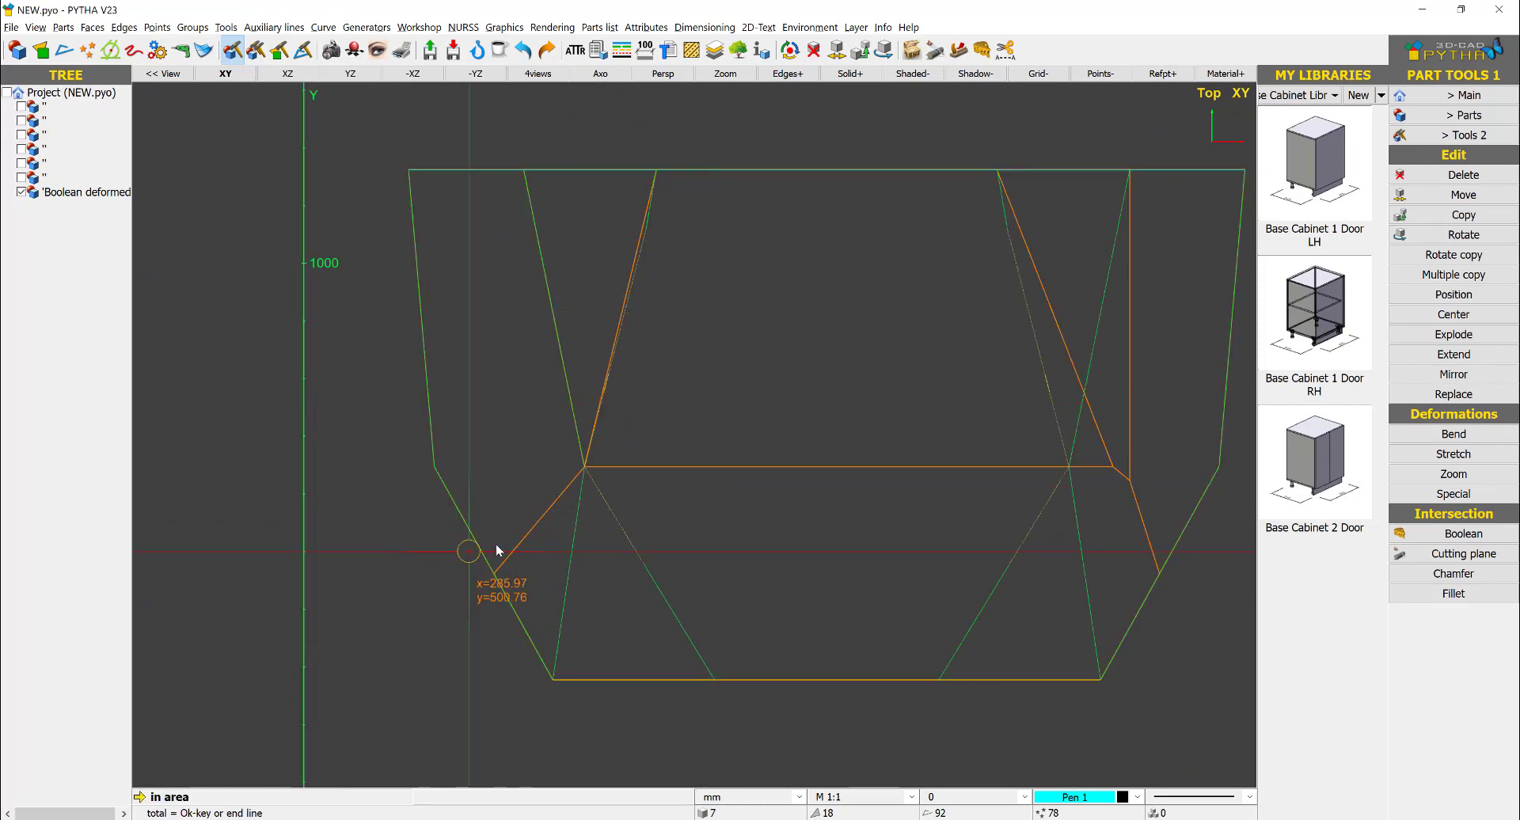
{"action": "left_click", "coordinate": [493, 581]}
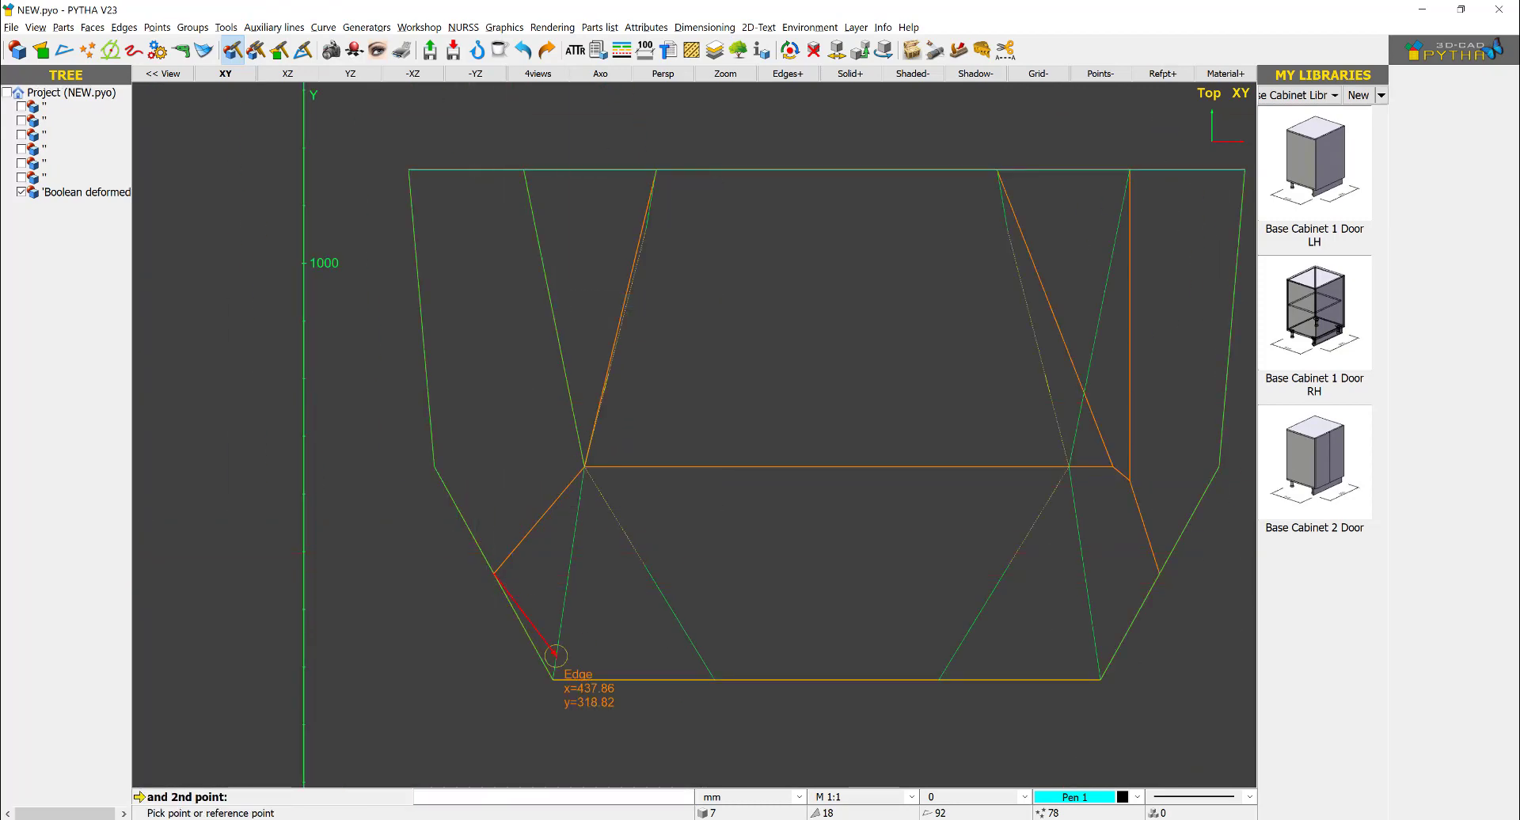
{"action": "left_click", "coordinate": [554, 666]}
{"action": "key", "text": "Return"}
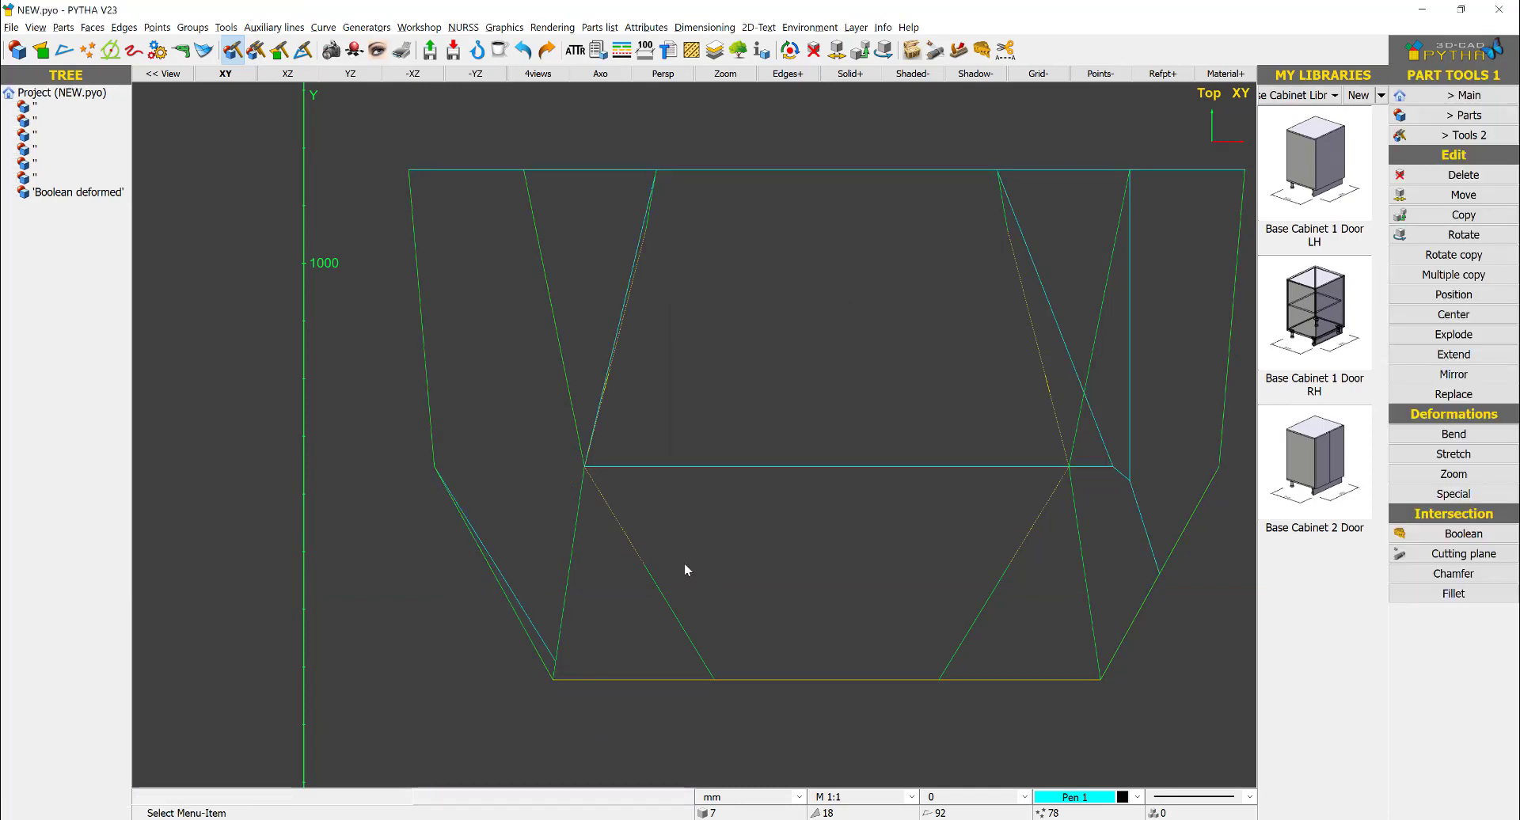
{"action": "right_click", "coordinate": [550, 641]}
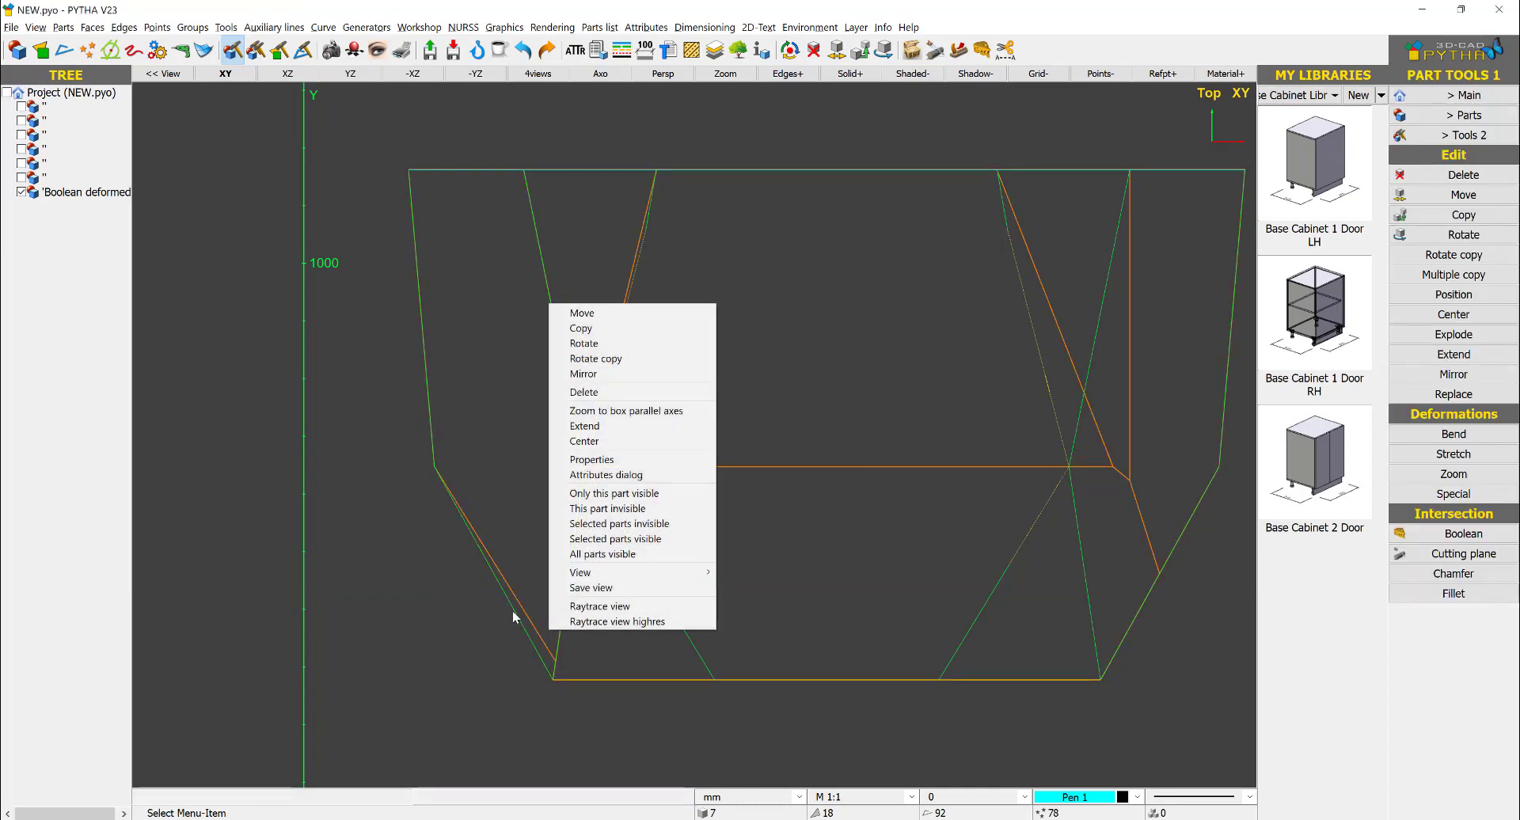
{"action": "left_click", "coordinate": [385, 417]}
- Extend the solid's vertex on the lower-left slanted edge exactly to the bottom-left corner point of the front view
{"action": "right_click", "coordinate": [542, 529]}
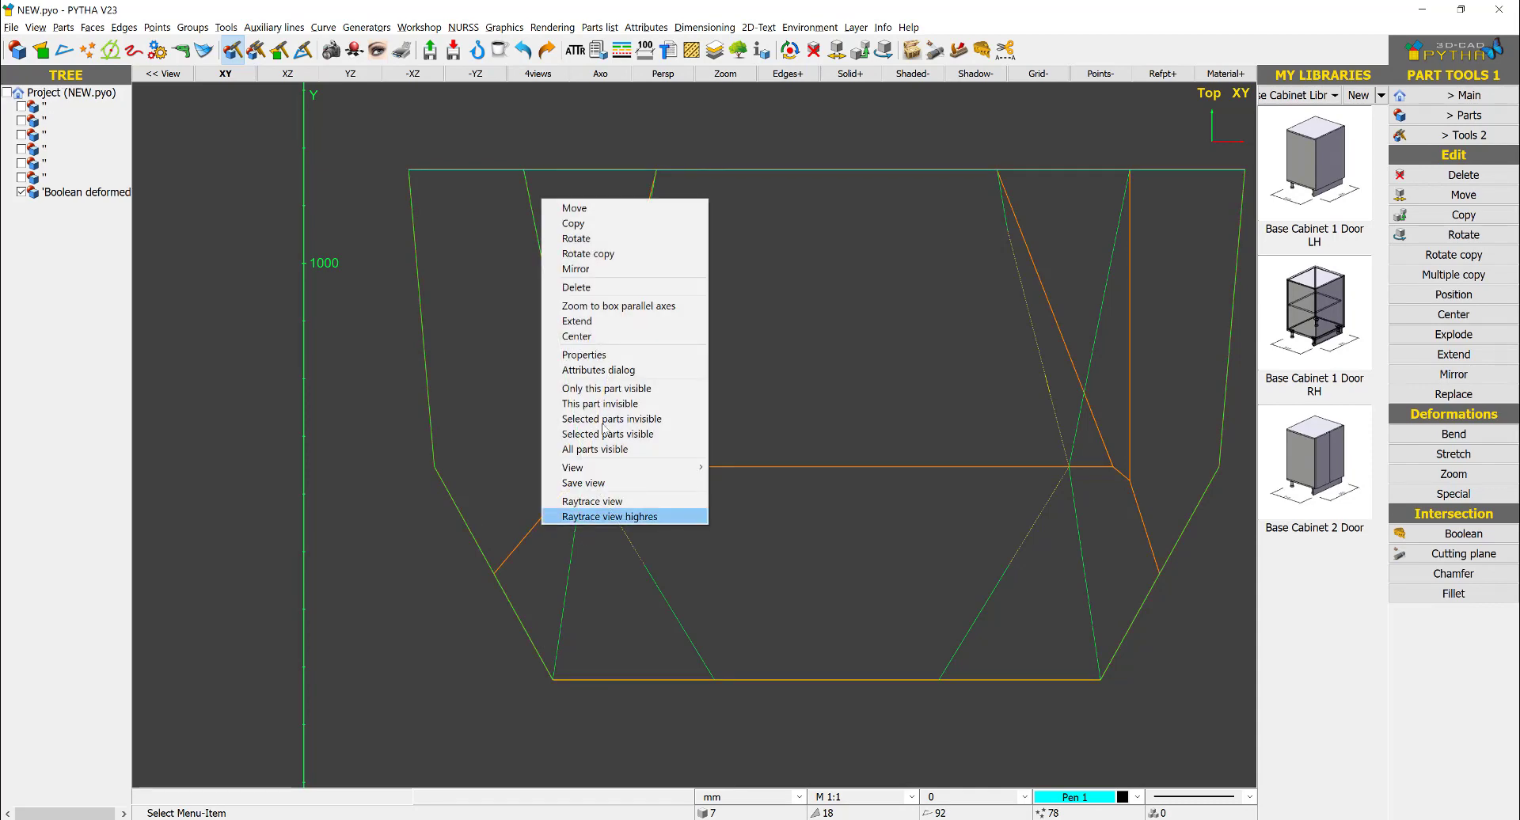
{"action": "left_click", "coordinate": [602, 335]}
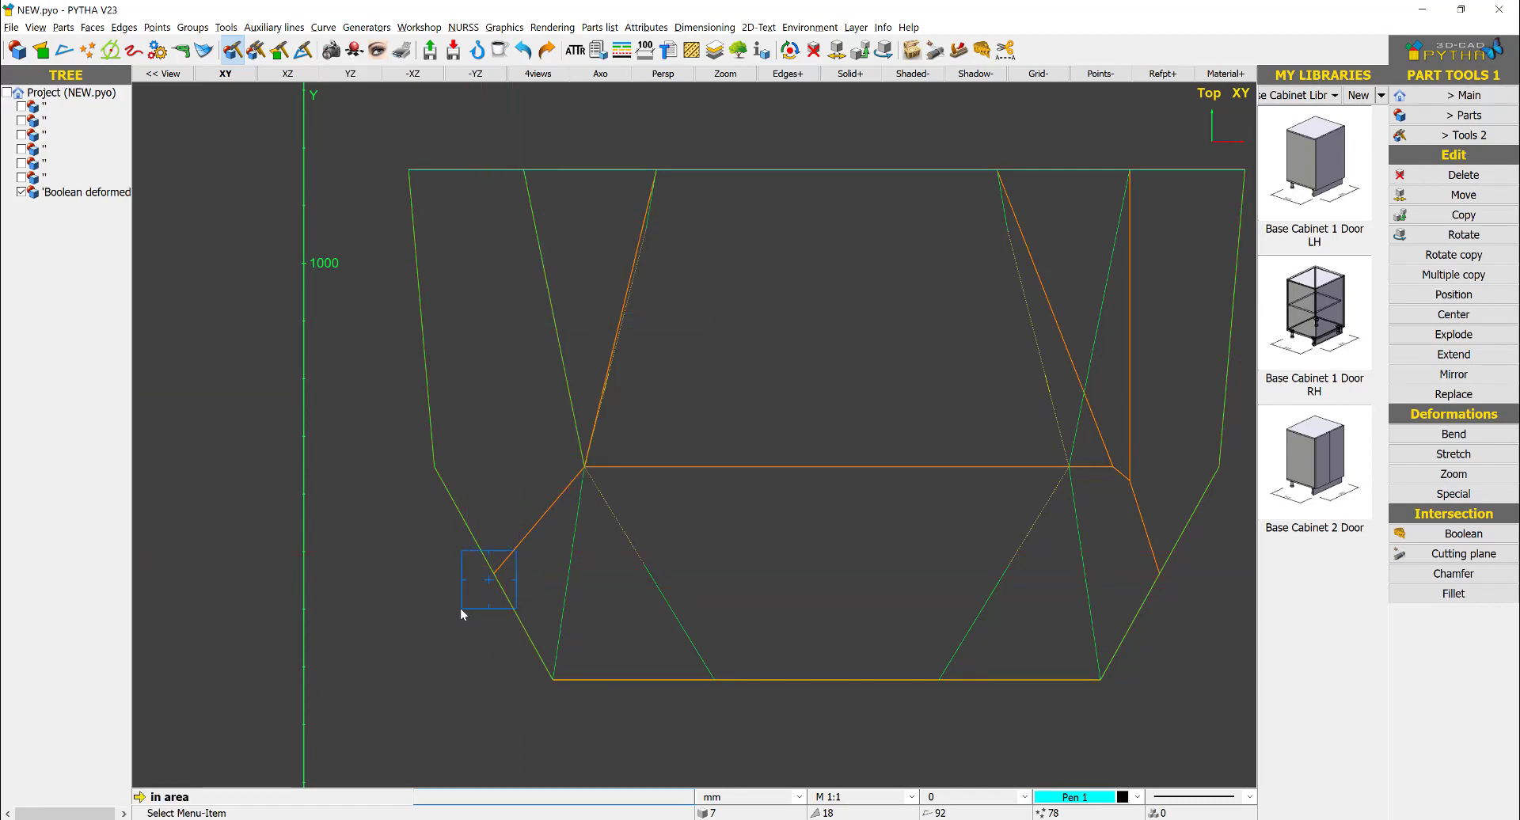
{"action": "left_click", "coordinate": [461, 609]}
{"action": "left_click", "coordinate": [494, 574]}
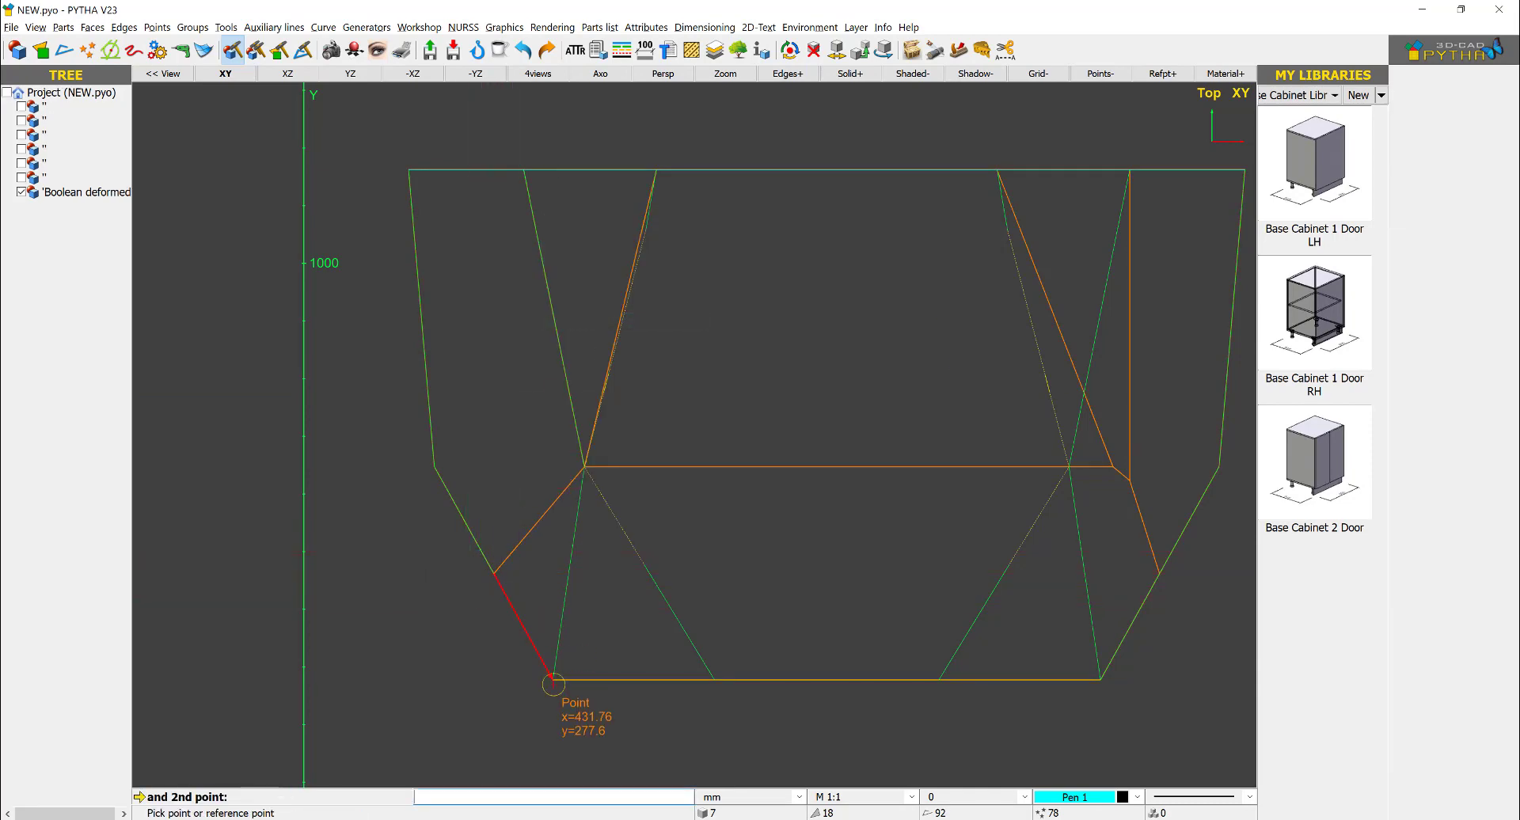
{"action": "left_click", "coordinate": [554, 682]}
{"action": "key", "text": "Return"}
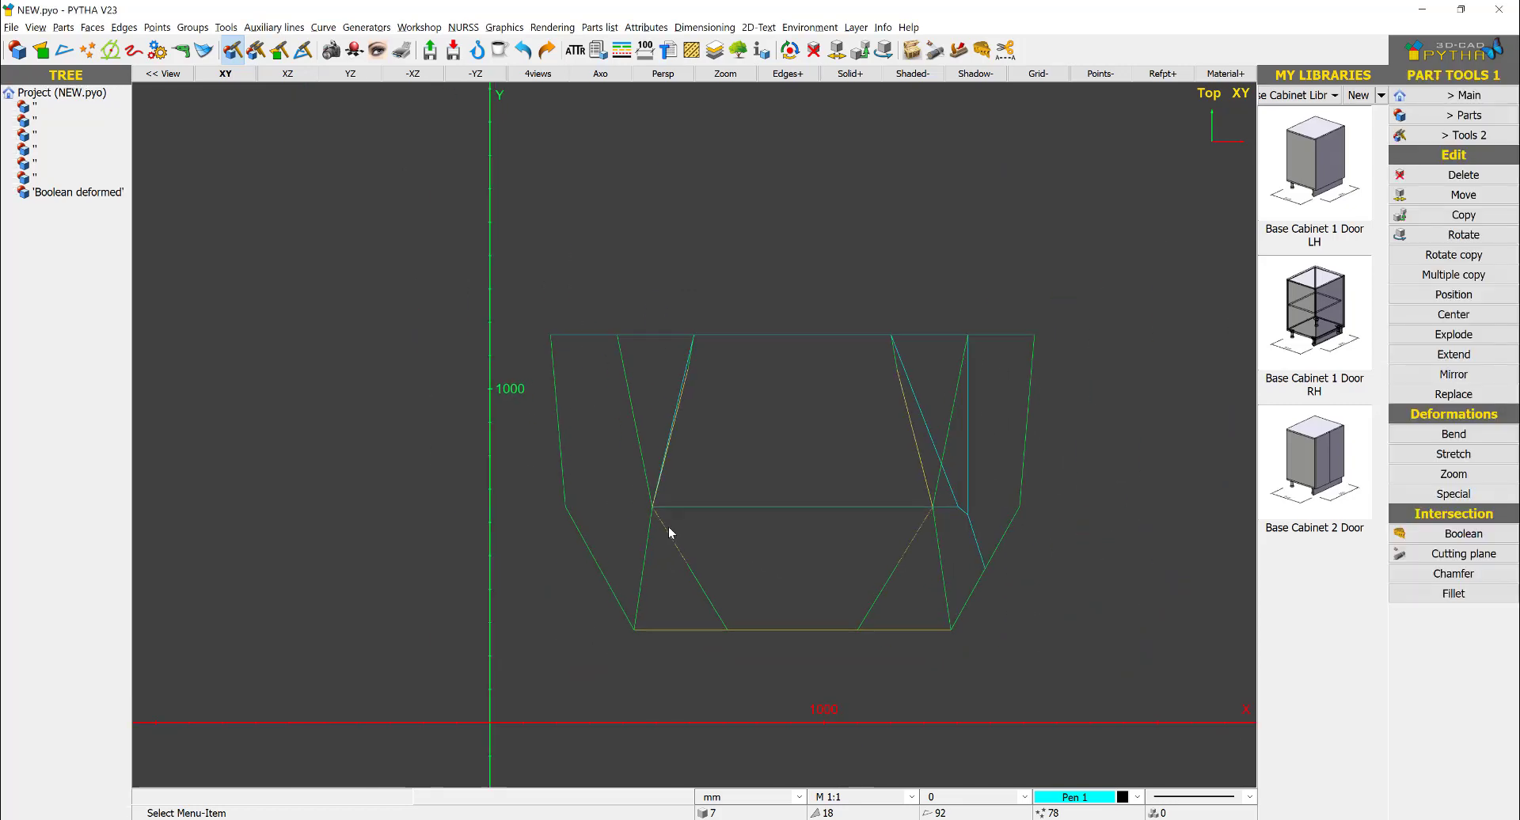
- Extend the vertex at the right end of the solid's middle horizontal edge to the right facet intersection of the front view
{"action": "right_click", "coordinate": [826, 445]}
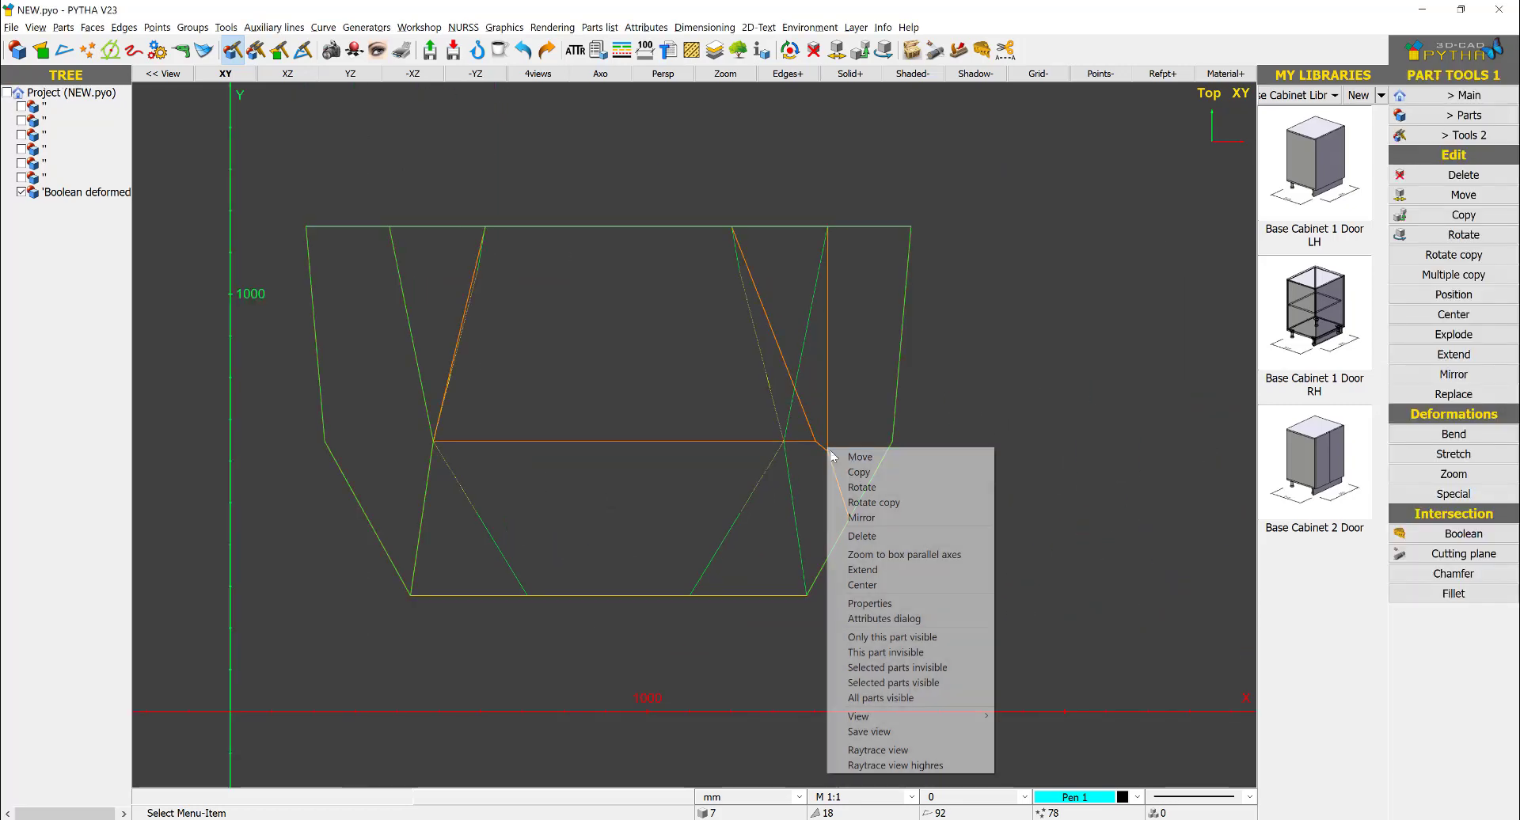
{"action": "left_click", "coordinate": [862, 575]}
{"action": "scroll", "coordinate": [828, 436], "scroll_direction": "up", "scroll_amount": 5}
{"action": "left_click_drag", "start_coordinate": [814, 451], "coordinate": [807, 454]}
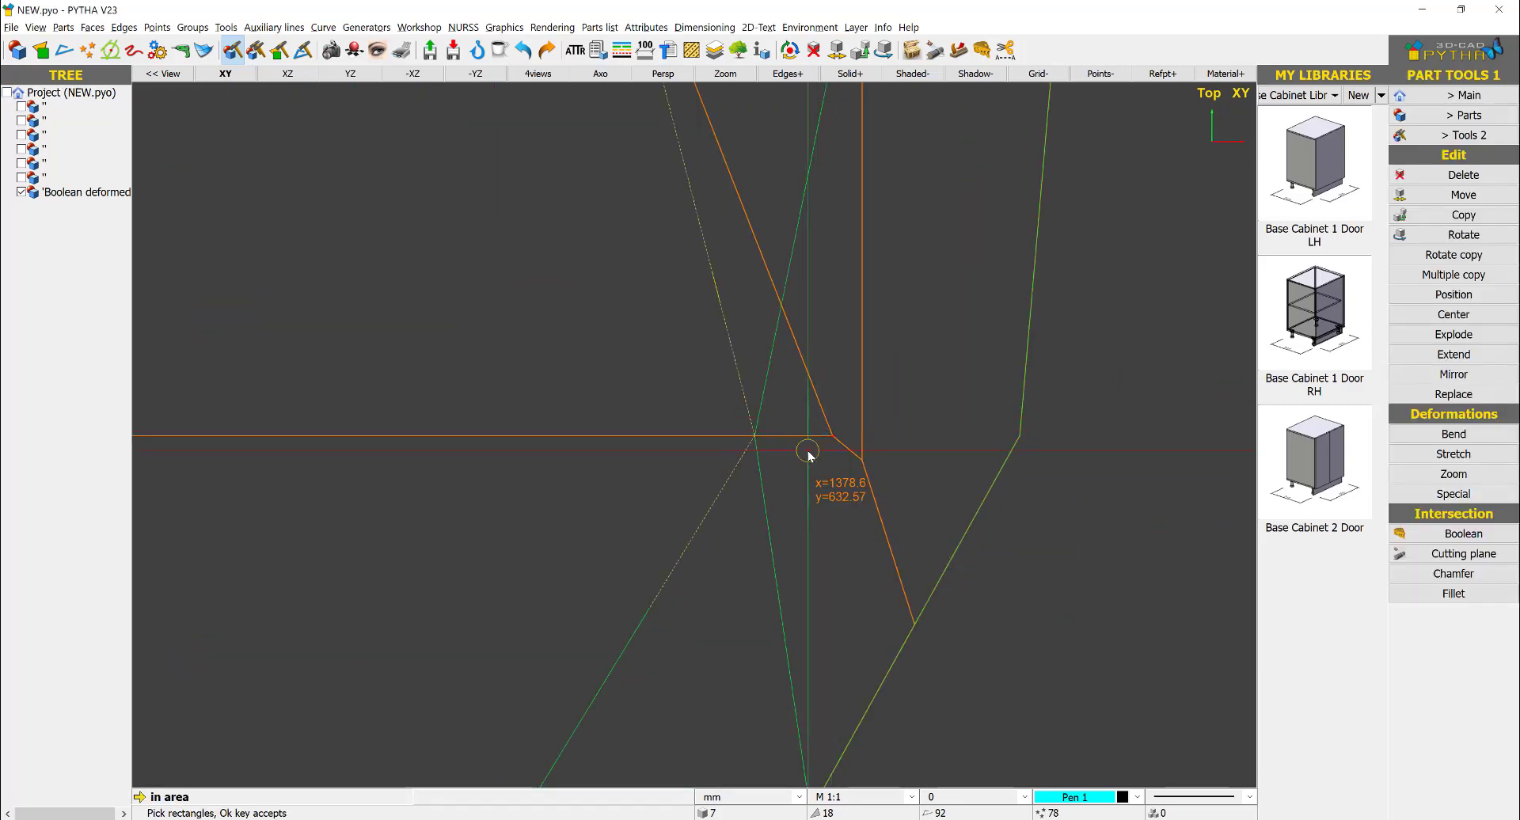
{"action": "right_click", "coordinate": [807, 454]}
{"action": "left_click", "coordinate": [834, 435]}
{"action": "left_click", "coordinate": [753, 437]}
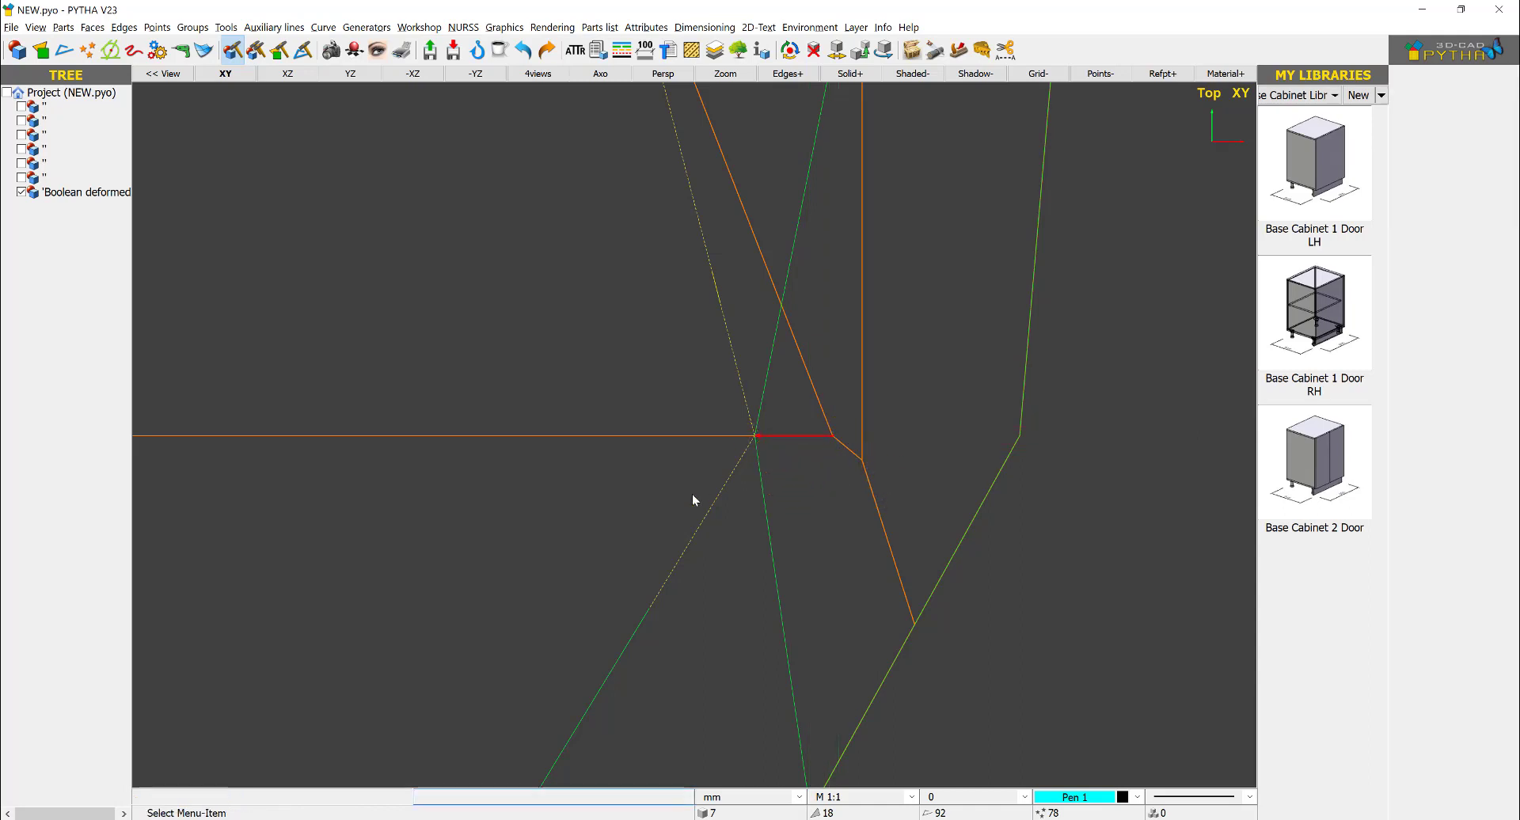
- Extend the vertex at the lower end of the solid's right vertical edge to the same right facet intersection
{"action": "right_click", "coordinate": [844, 461]}
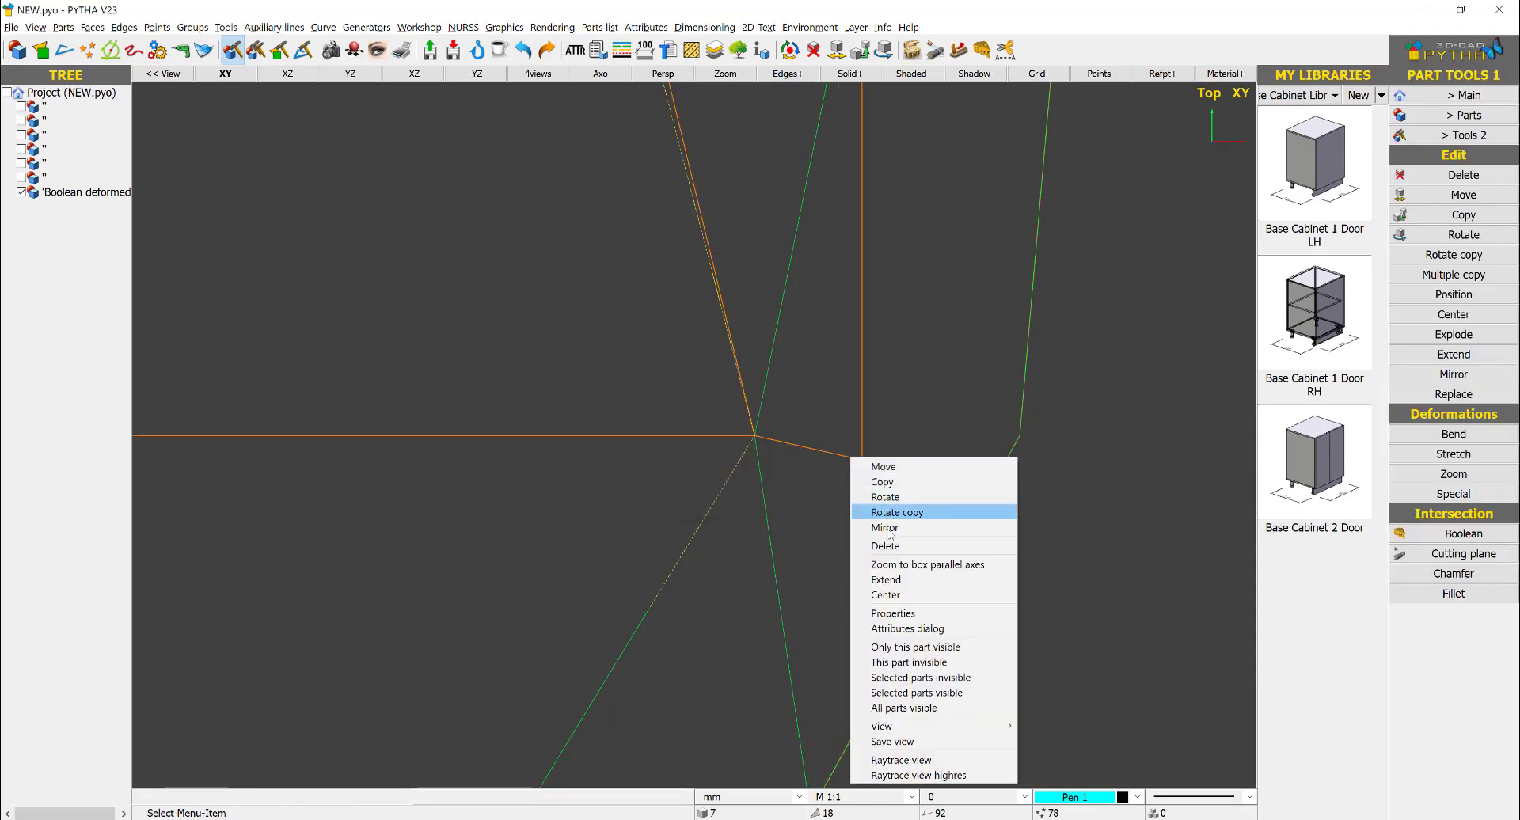
{"action": "left_click", "coordinate": [885, 579]}
{"action": "left_click_drag", "start_coordinate": [884, 402], "coordinate": [822, 496]}
{"action": "right_click", "coordinate": [822, 496]}
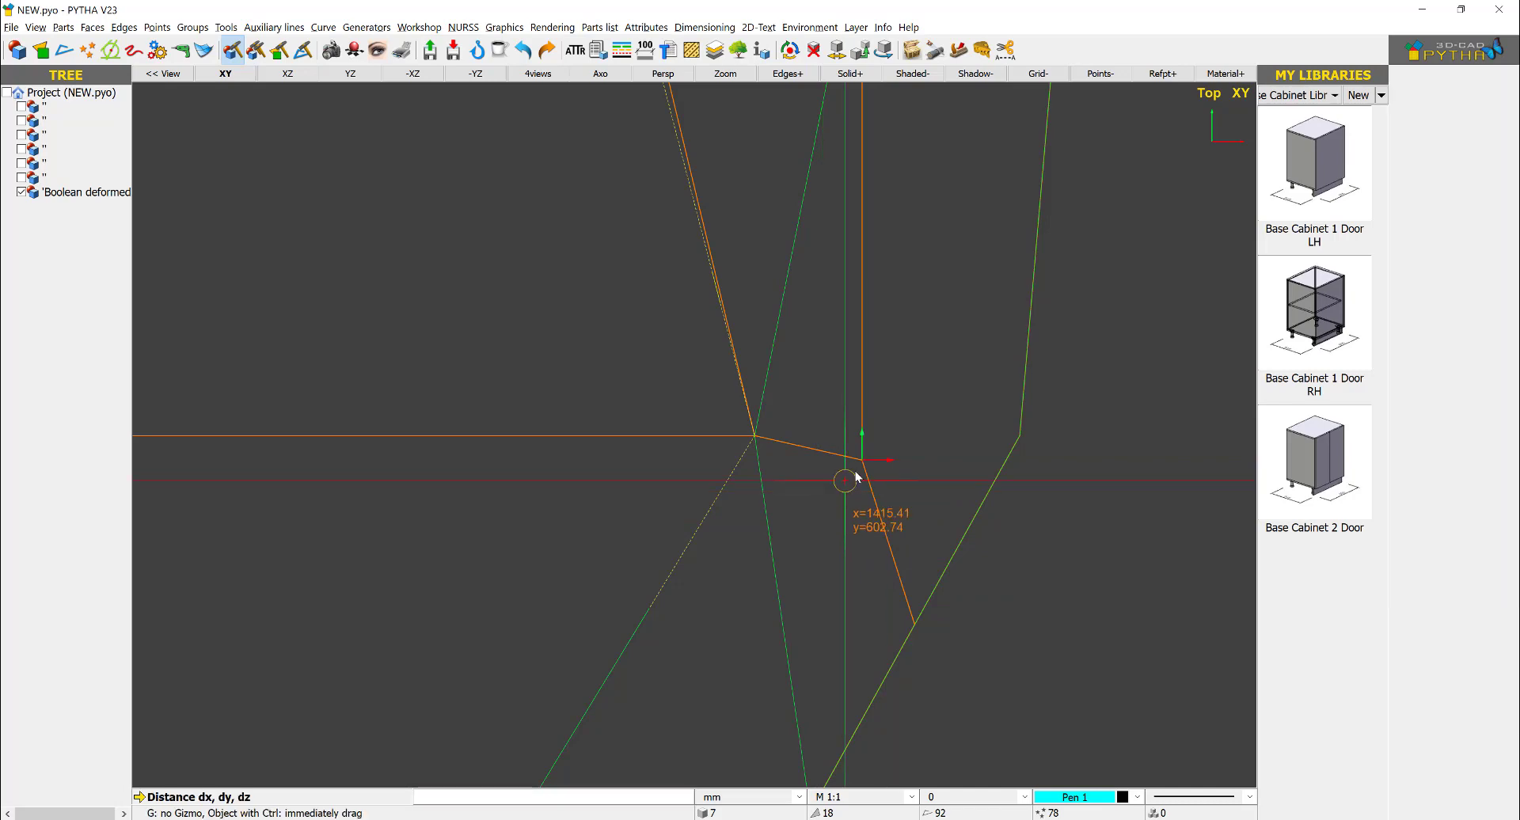
{"action": "left_click", "coordinate": [862, 461]}
{"action": "left_click", "coordinate": [753, 434]}
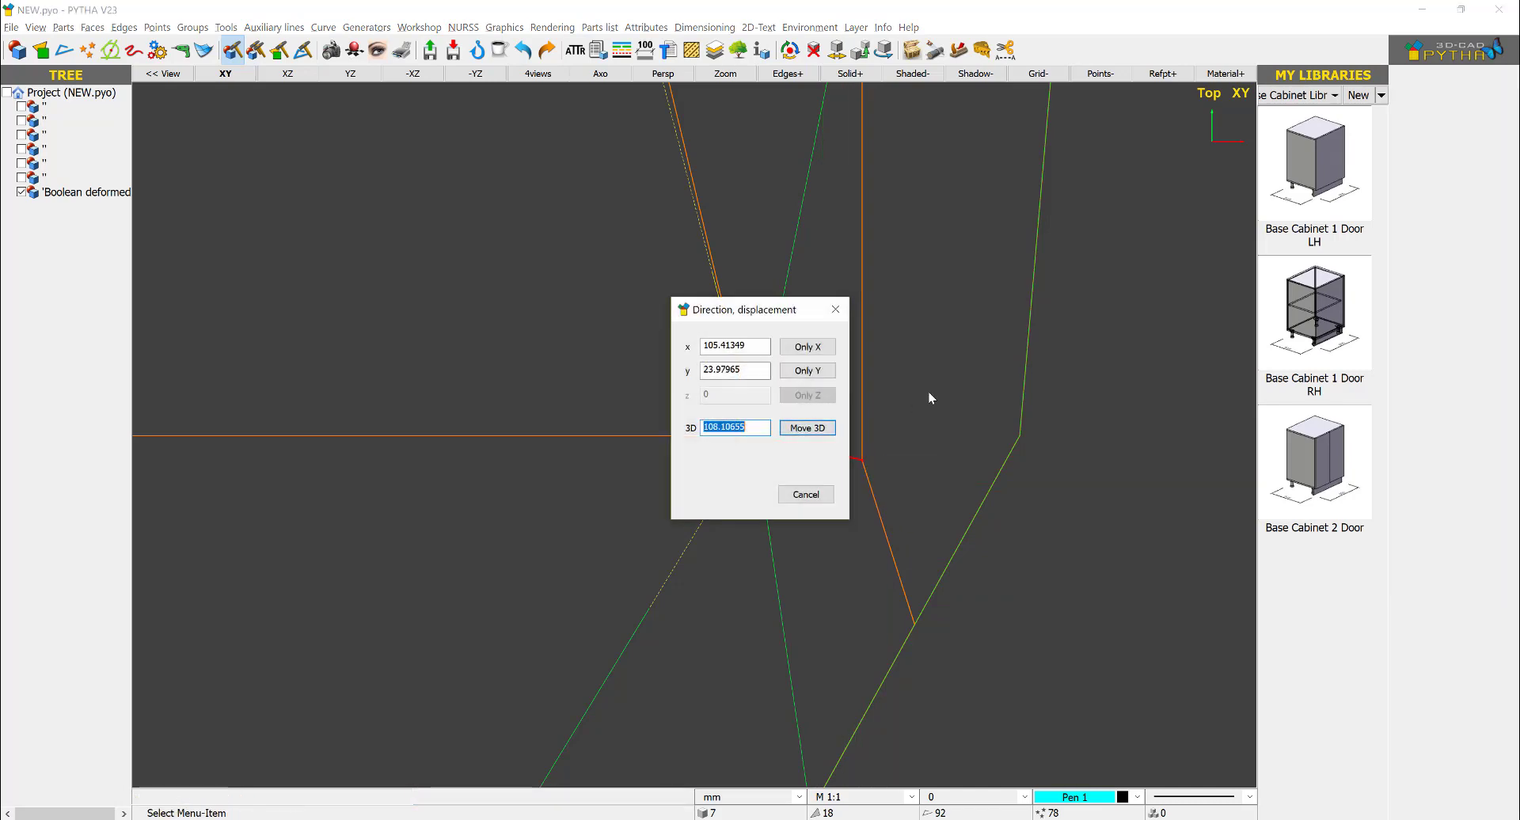
{"action": "key", "text": "Return"}
- Try to extend the solid's vertex on the lower-right slanted edge toward the front view's bottom-right corner
{"action": "right_click", "coordinate": [867, 571]}
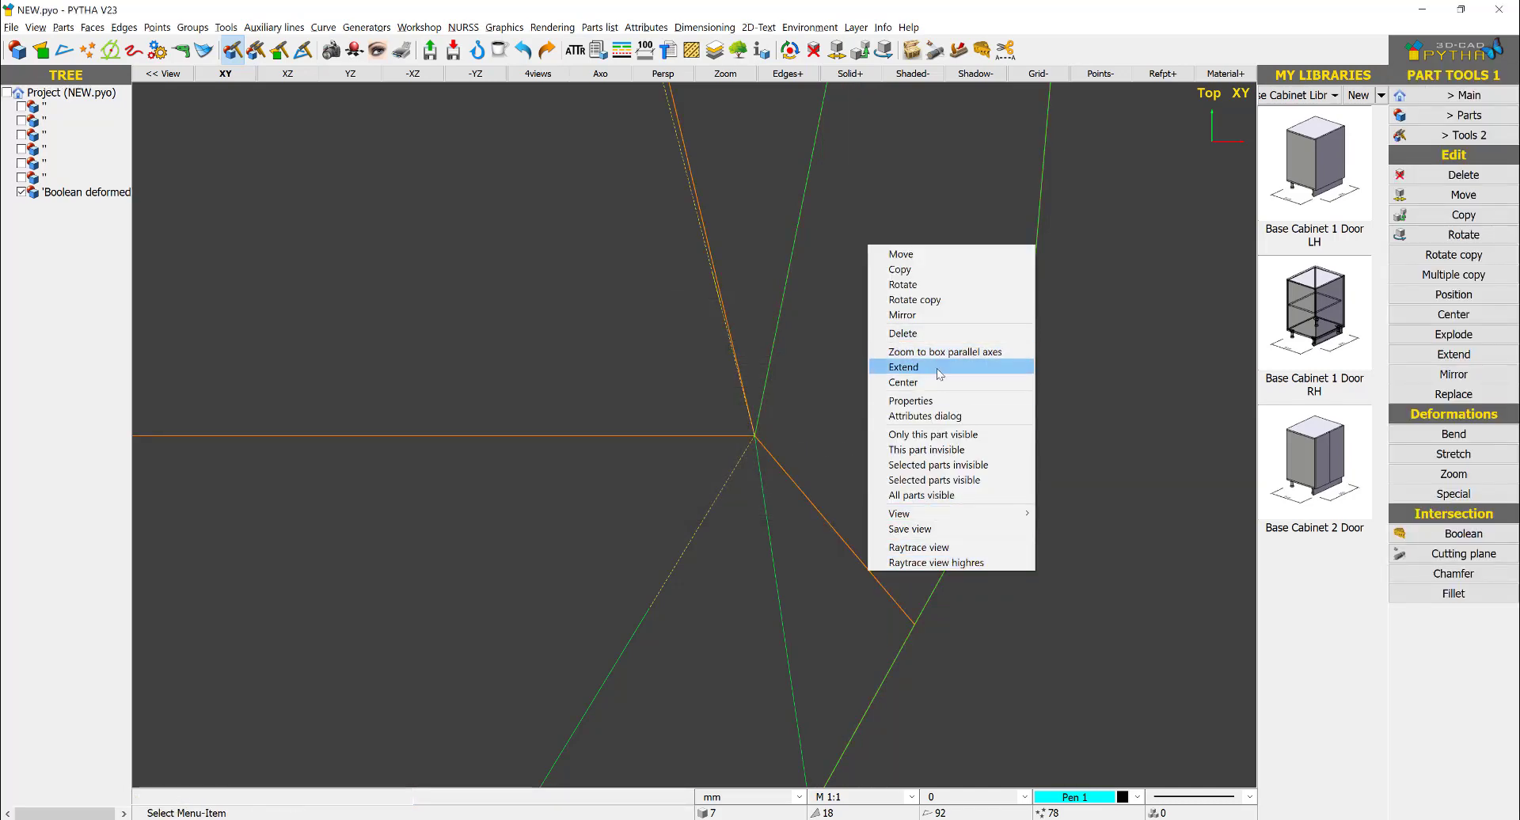
{"action": "left_click", "coordinate": [903, 368]}
{"action": "left_click_drag", "start_coordinate": [893, 638], "coordinate": [895, 636]}
{"action": "scroll", "coordinate": [896, 637], "scroll_direction": "down", "scroll_amount": 2}
{"action": "right_click", "coordinate": [901, 636]}
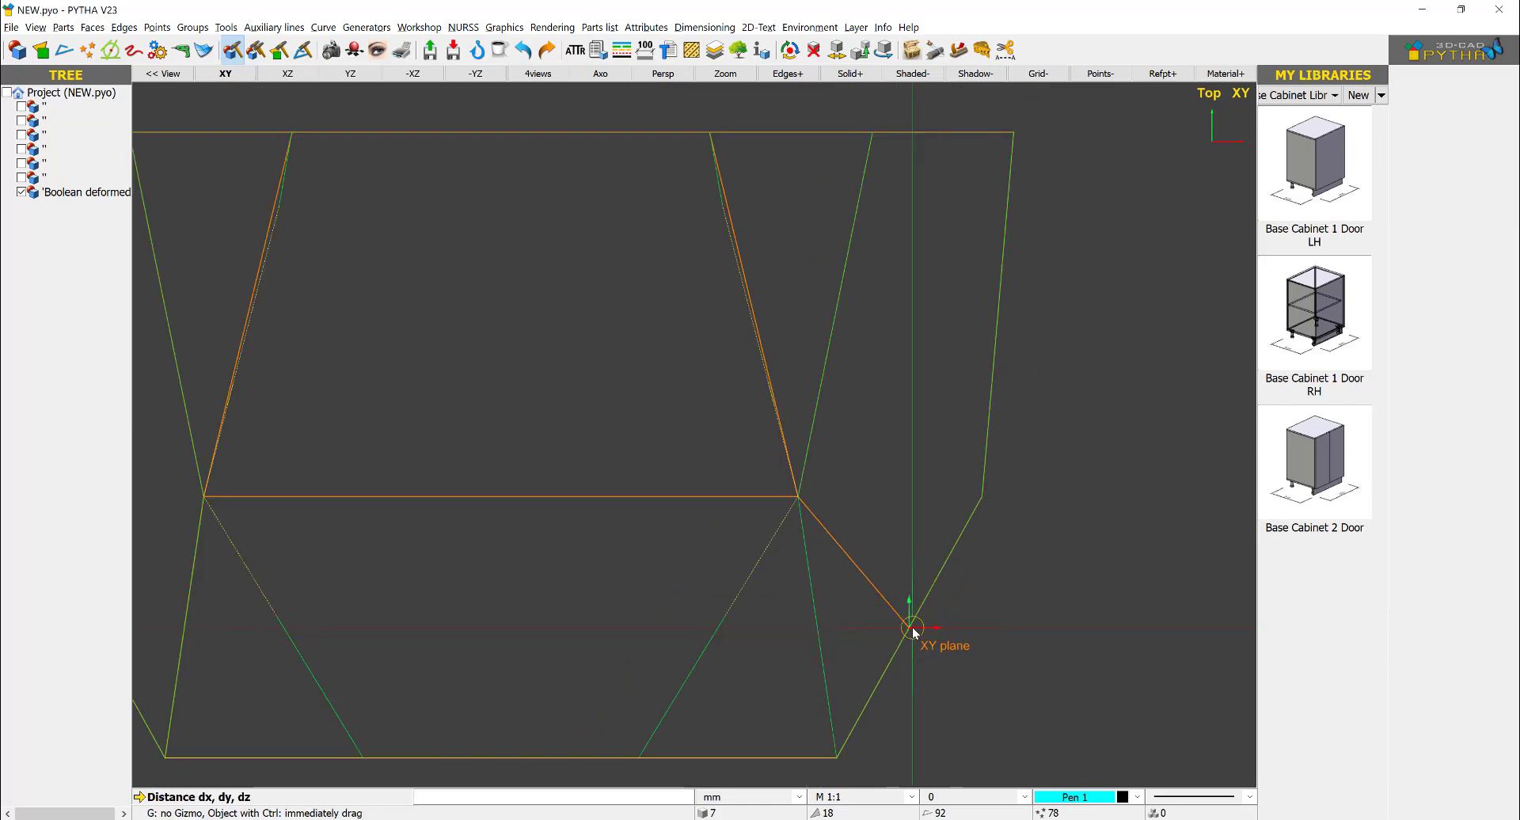
{"action": "left_click", "coordinate": [908, 631]}
{"action": "left_click", "coordinate": [908, 627]}
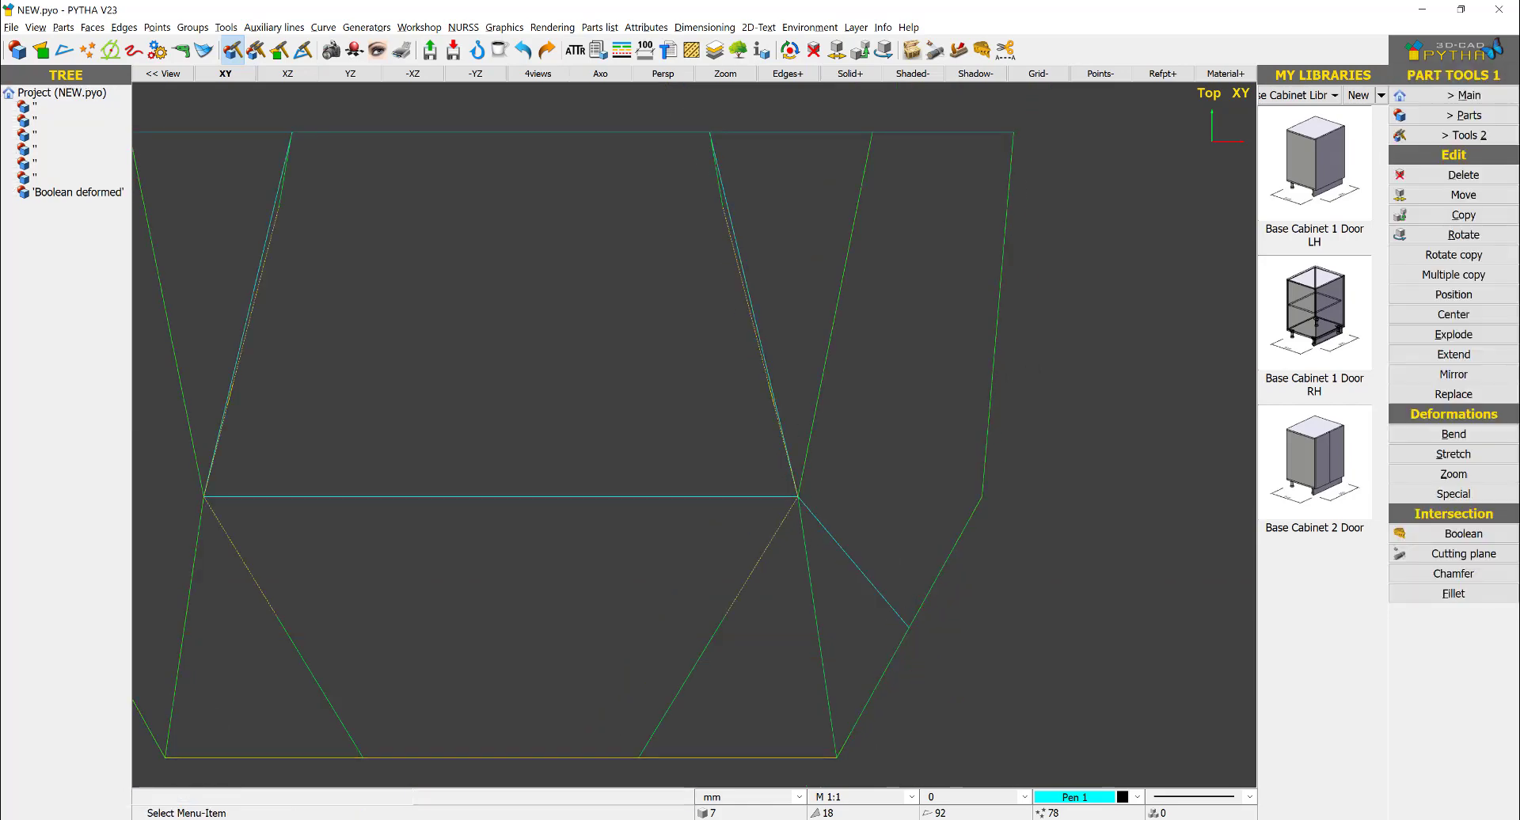
- Extend the solid's vertex on the lower-right slanted edge exactly to the bottom-right corner point of the front view
{"action": "right_click", "coordinate": [886, 610]}
{"action": "left_click", "coordinate": [920, 402]}
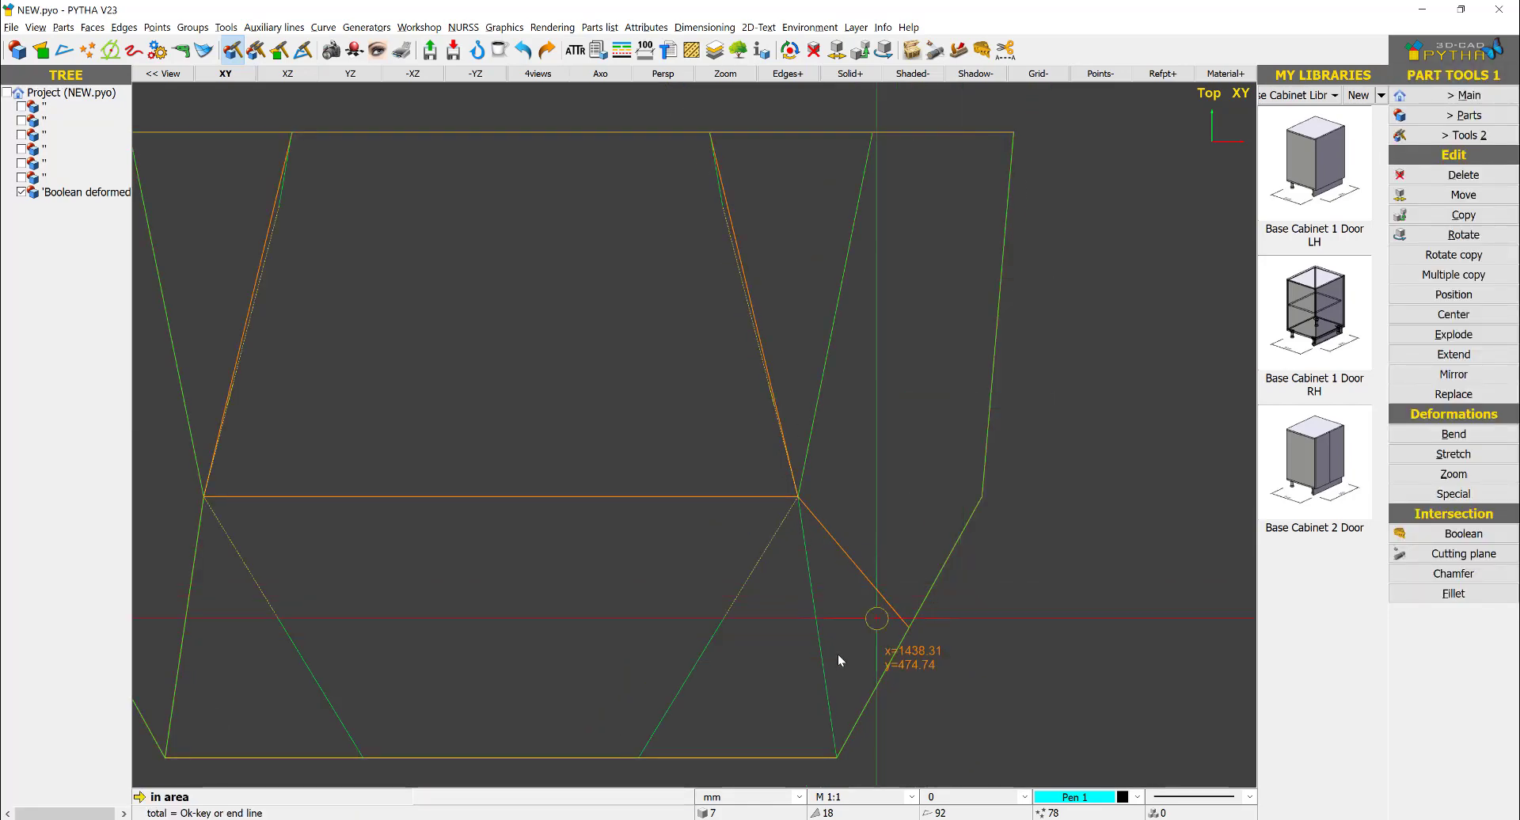
{"action": "left_click_drag", "start_coordinate": [837, 654], "coordinate": [959, 622]}
{"action": "right_click", "coordinate": [959, 647]}
{"action": "left_click", "coordinate": [914, 636]}
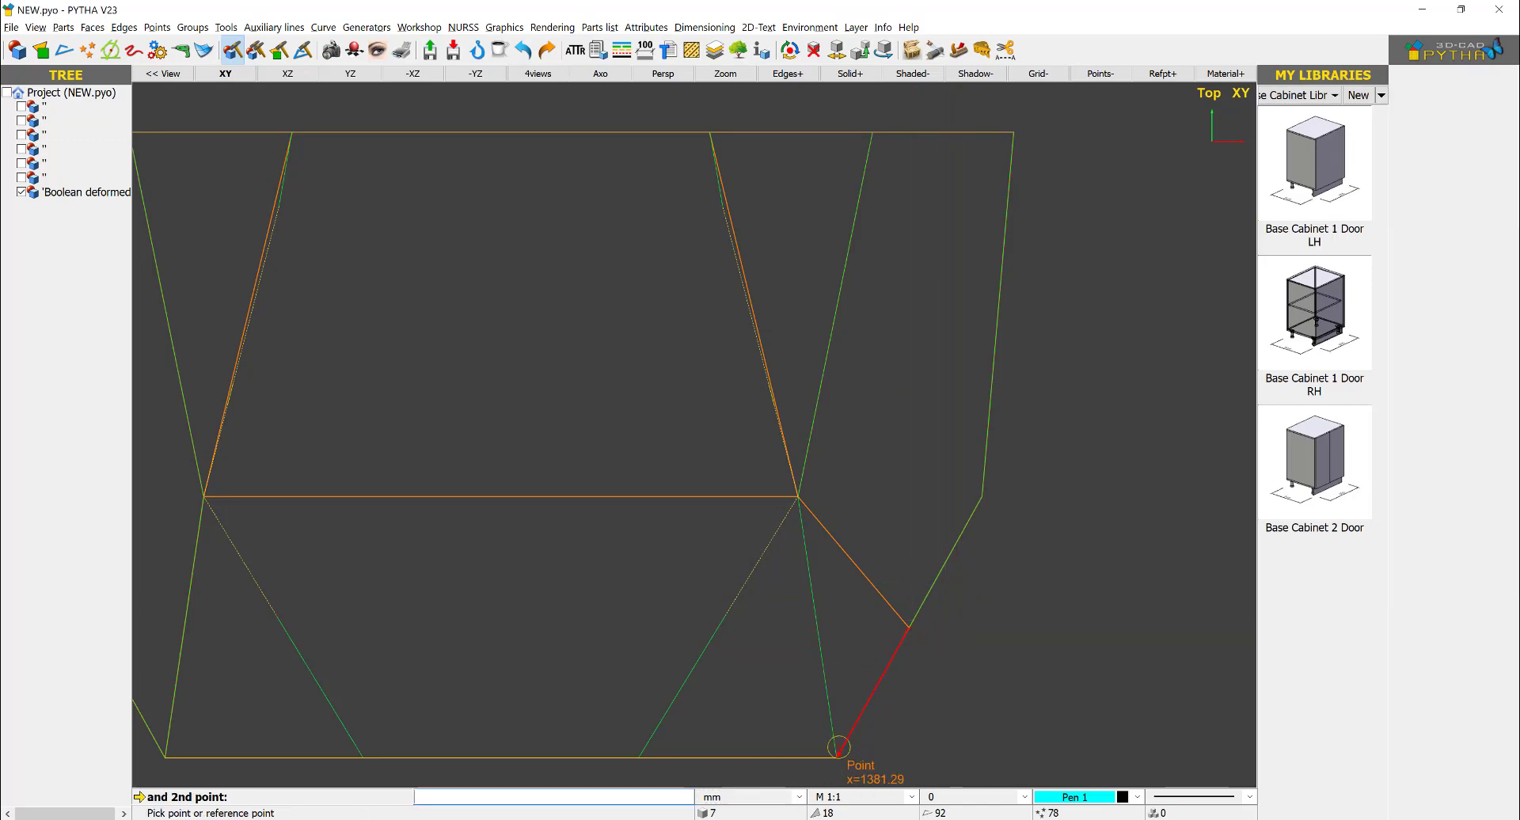
{"action": "left_click", "coordinate": [899, 718]}
{"action": "scroll", "coordinate": [948, 515], "scroll_direction": "down", "scroll_amount": 2}
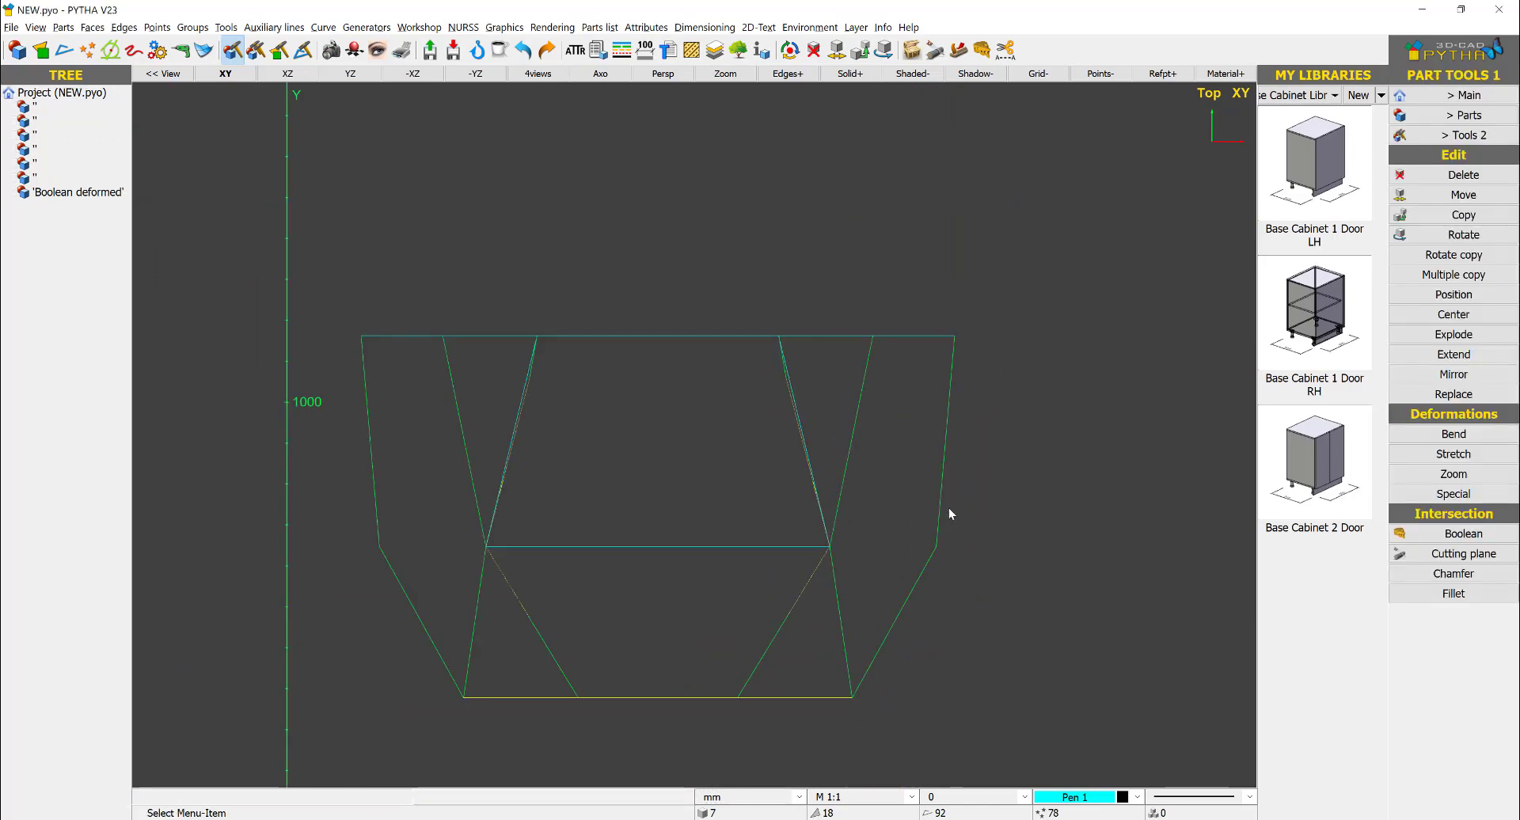
{"action": "right_click", "coordinate": [700, 473]}
{"action": "right_click", "coordinate": [651, 450]}
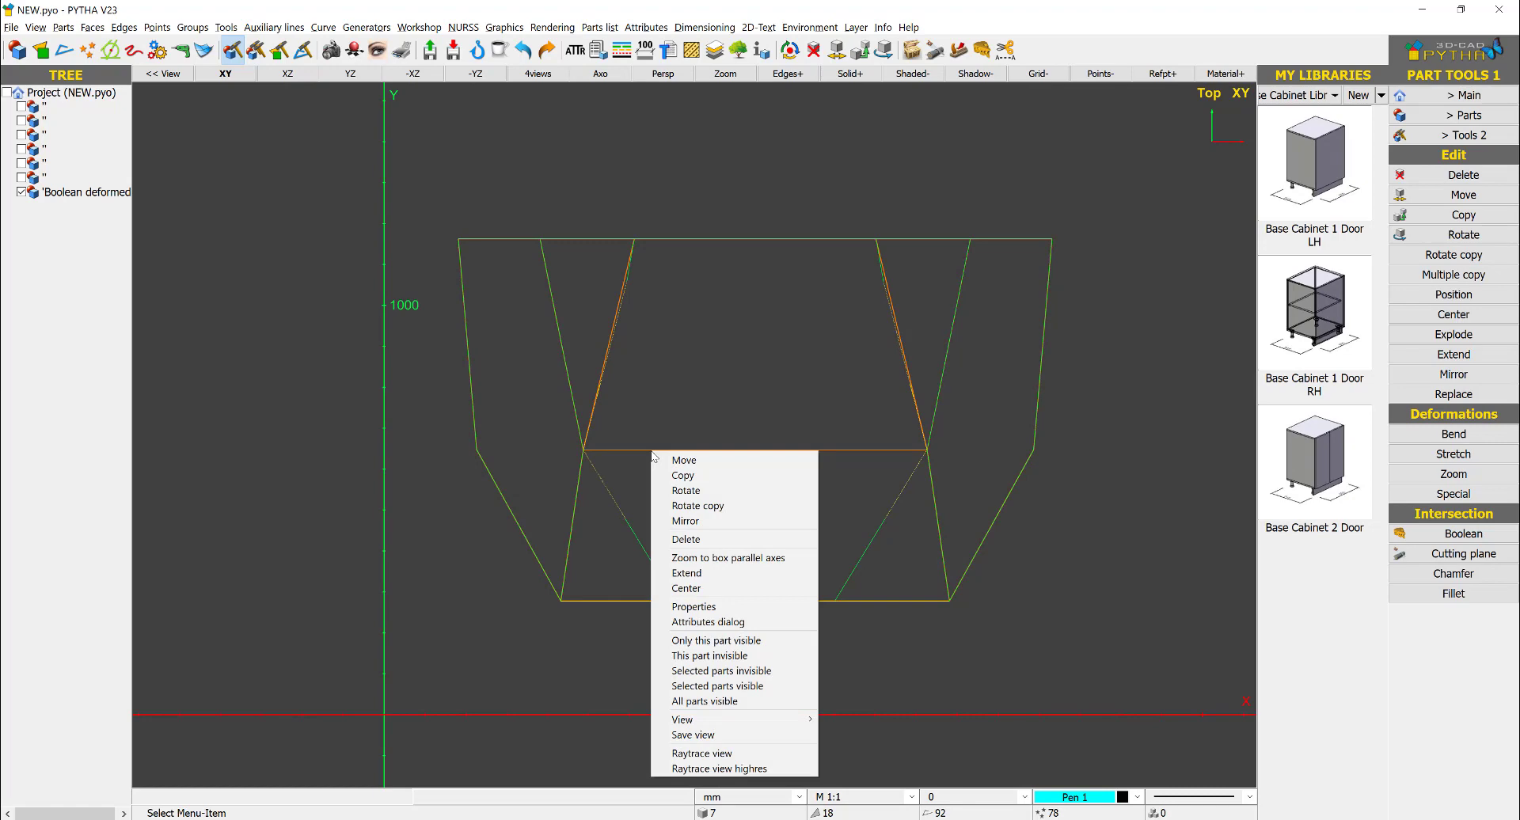
{"action": "left_click", "coordinate": [599, 494]}
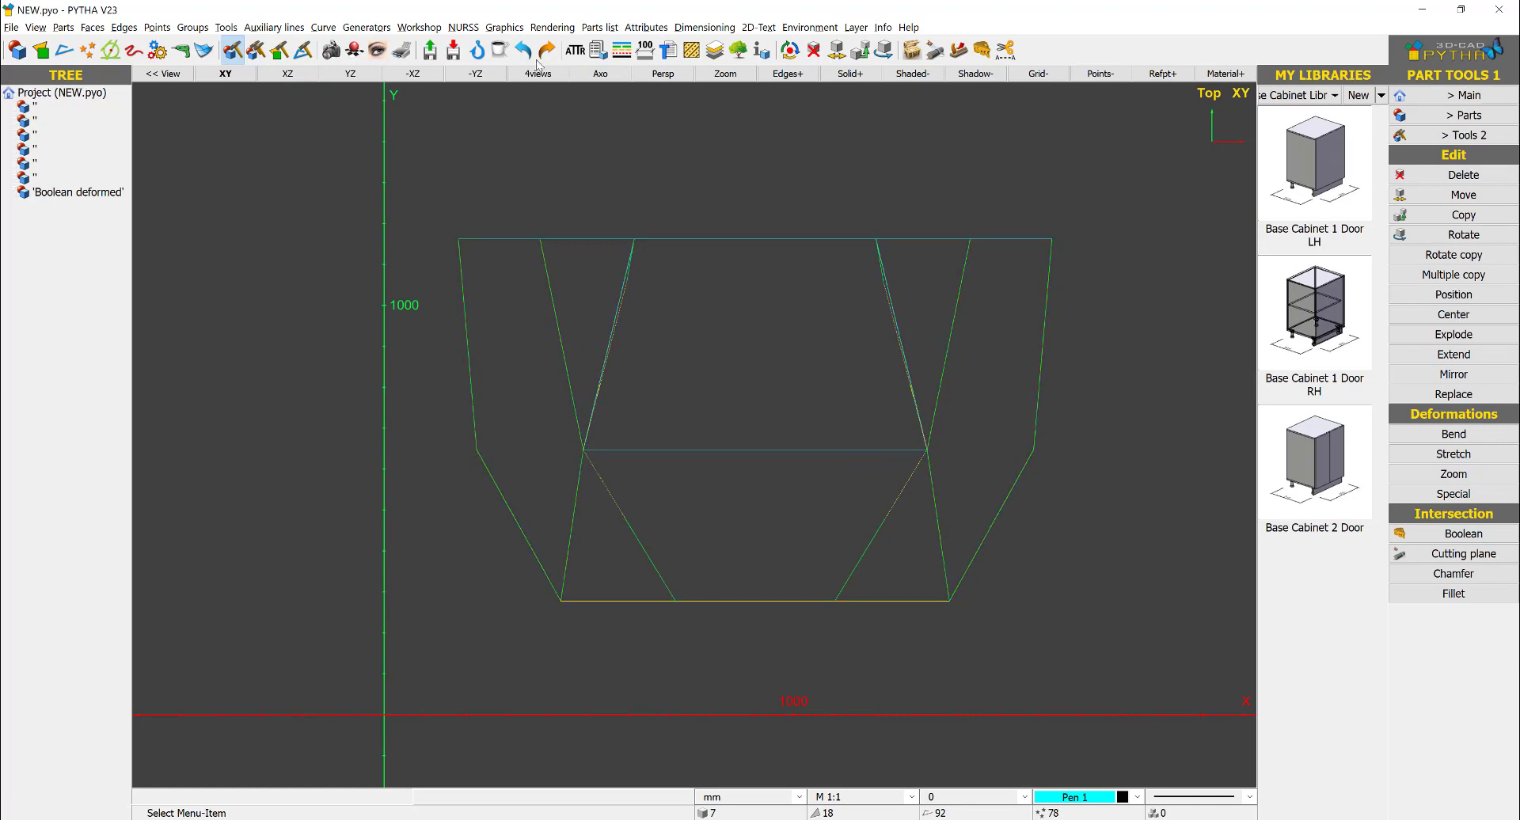
- In the axonometric view, move the solid vertically down, clear of the imported drawing views
{"action": "left_click", "coordinate": [599, 74]}
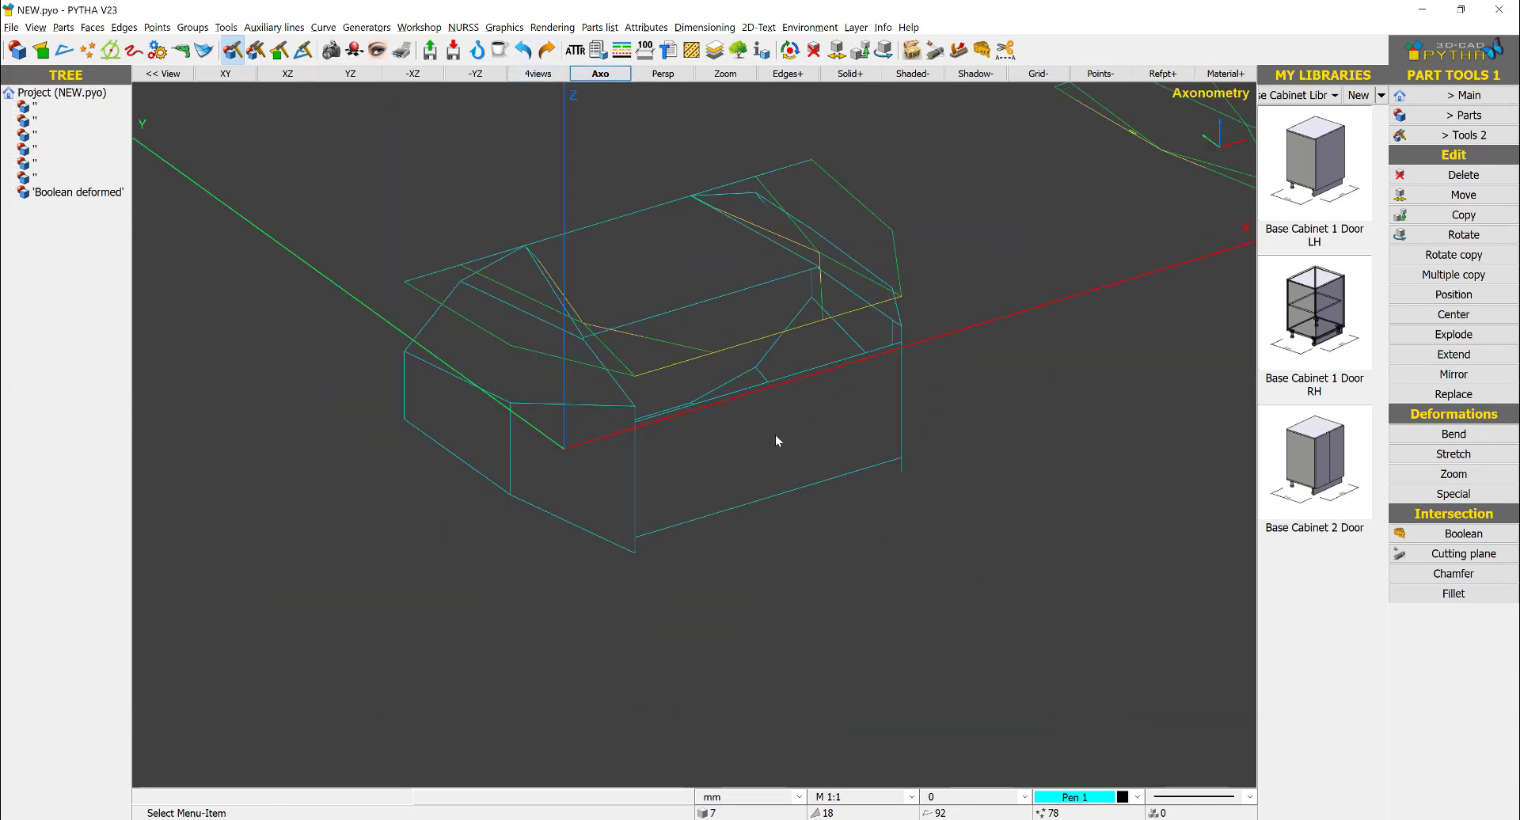
{"action": "right_click", "coordinate": [775, 434]}
{"action": "left_click", "coordinate": [791, 441]}
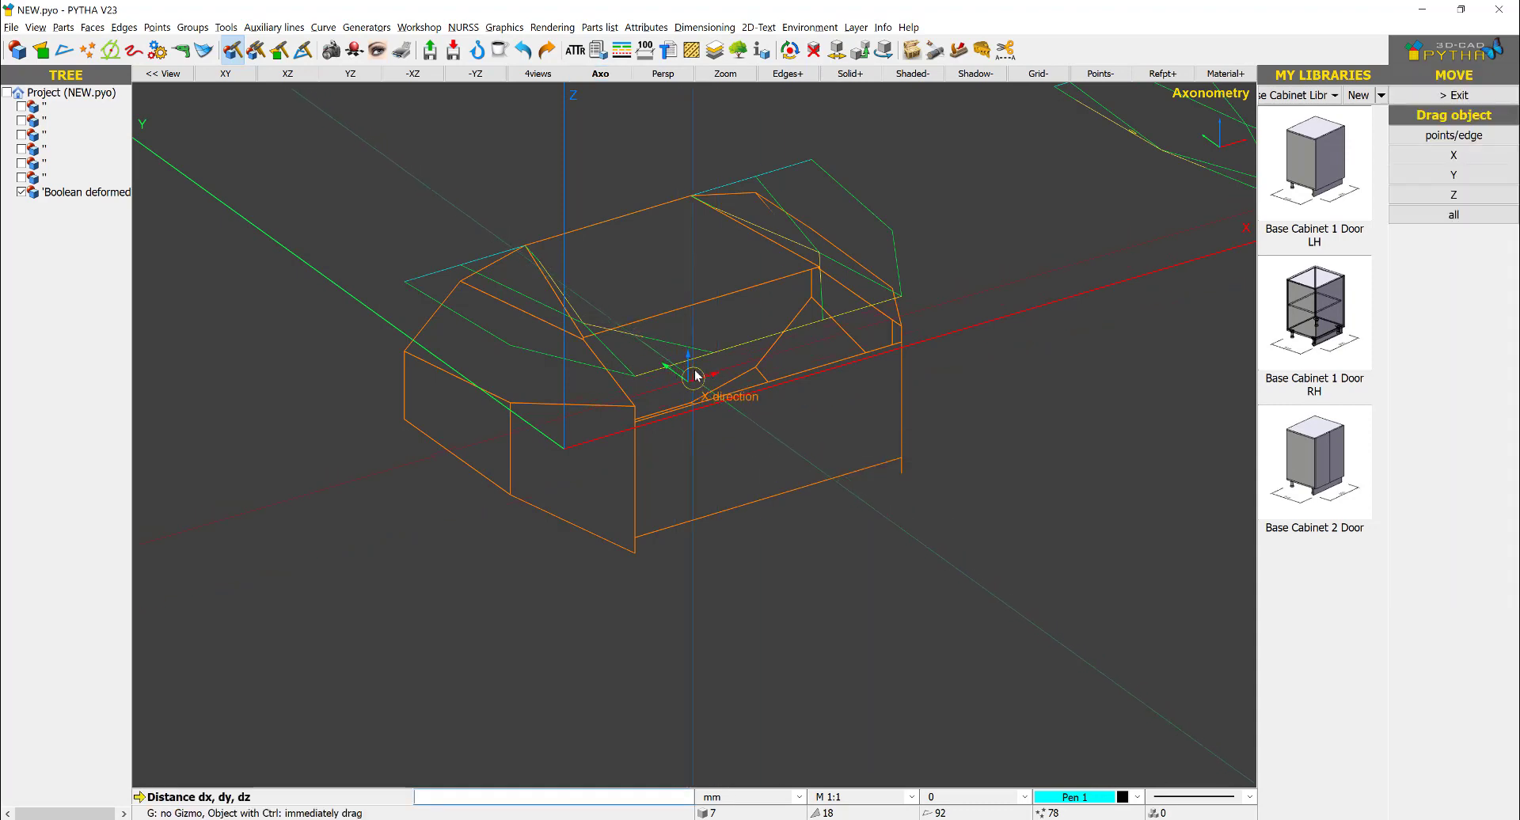
{"action": "key", "text": "Escape"}
{"action": "right_click", "coordinate": [709, 489]}
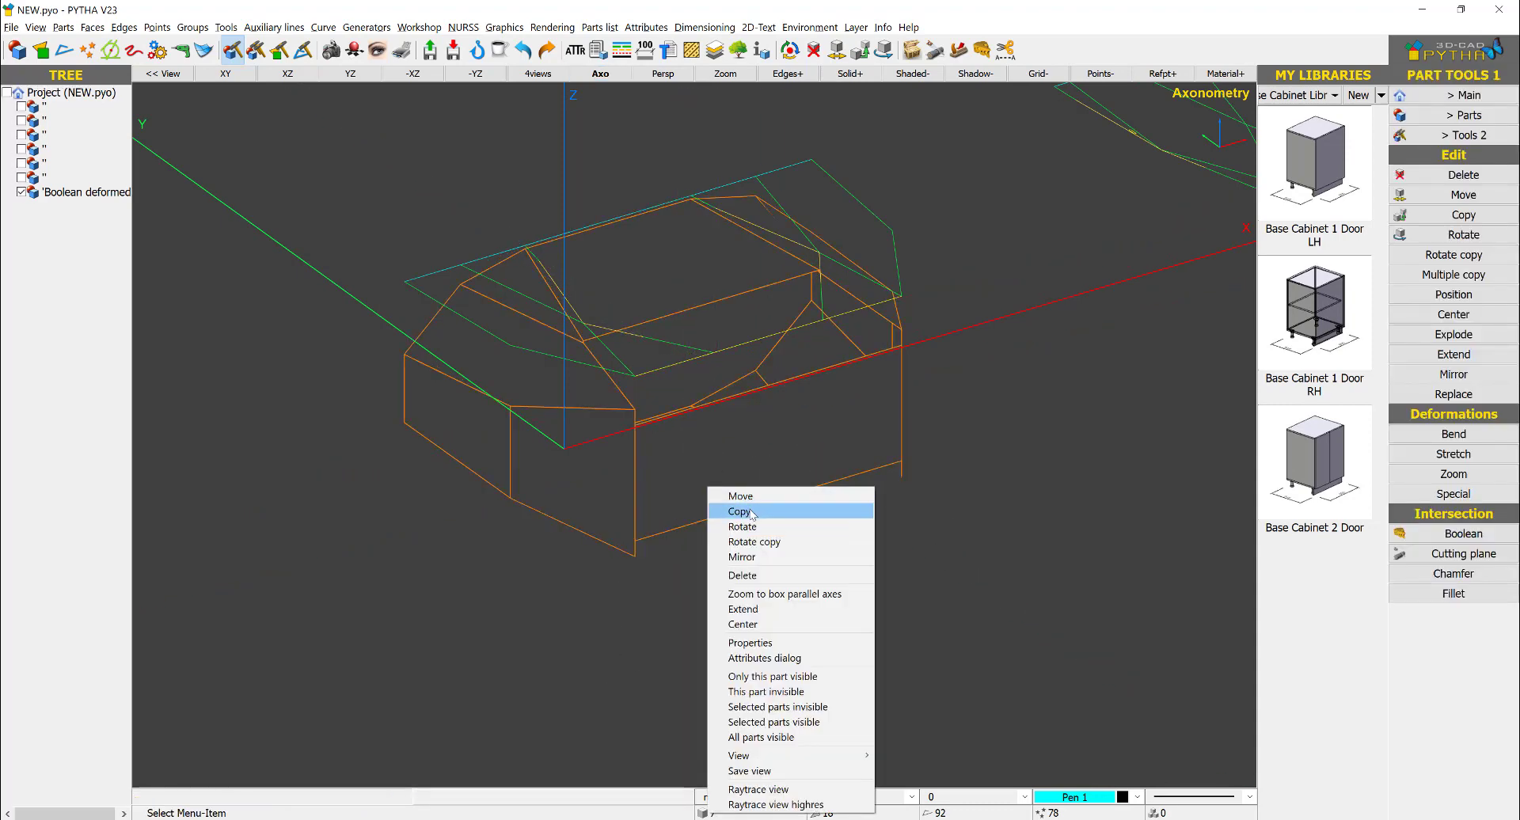
{"action": "left_click", "coordinate": [744, 498]}
{"action": "scroll", "coordinate": [715, 418], "scroll_direction": "down", "scroll_amount": 3}
{"action": "left_click_drag", "start_coordinate": [702, 390], "coordinate": [762, 648]}
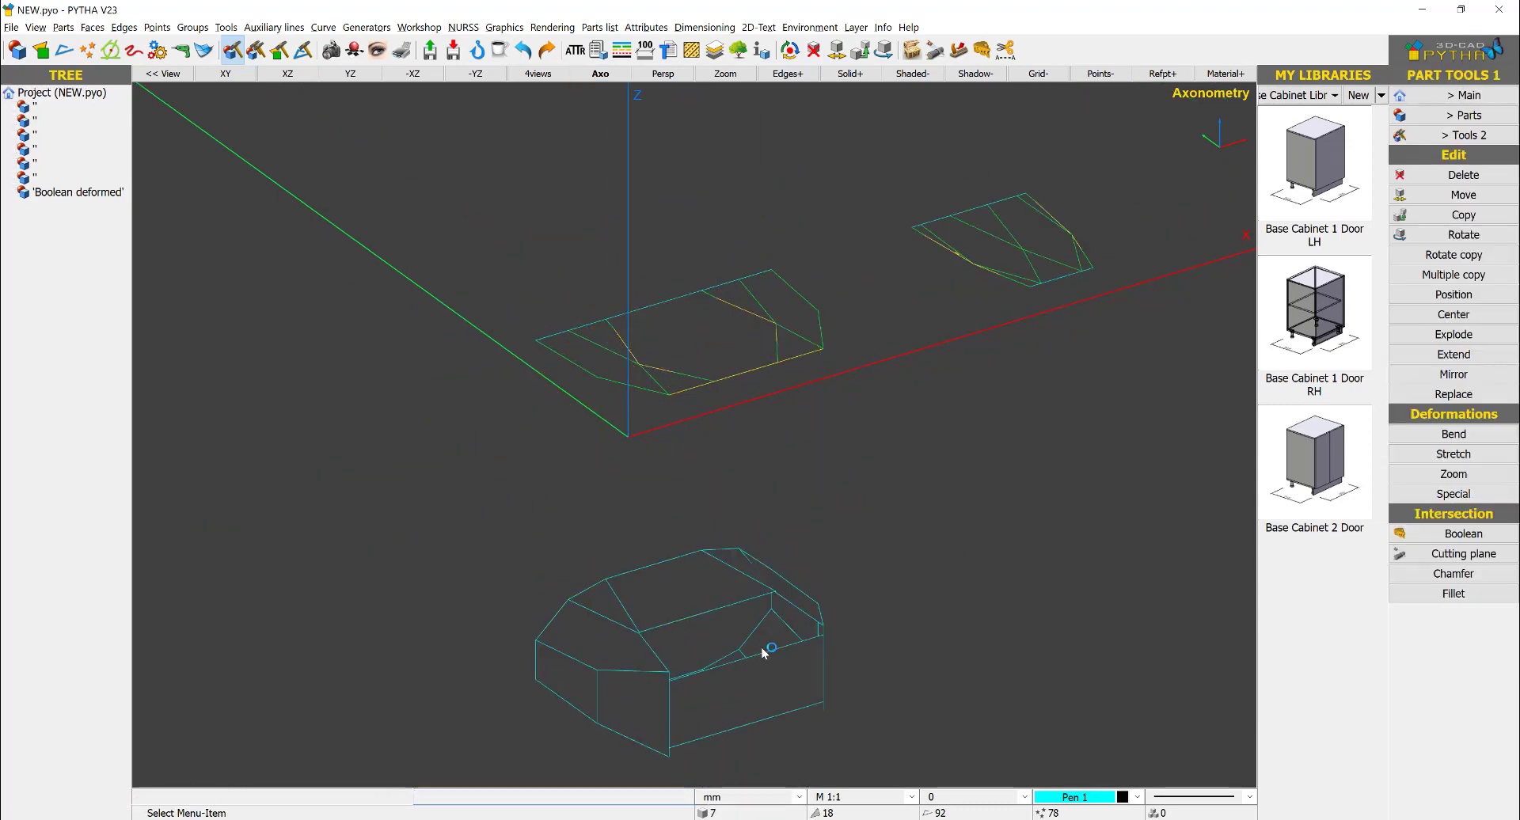
- Display the solid shaded with its edges and view it from the front, slightly above
{"action": "scroll", "coordinate": [762, 653], "scroll_direction": "up", "scroll_amount": 2}
{"action": "middle_click_drag", "start_coordinate": [762, 653], "coordinate": [825, 503]}
{"action": "scroll", "coordinate": [744, 513], "scroll_direction": "up", "scroll_amount": 1}
{"action": "middle_click_drag", "start_coordinate": [693, 489], "coordinate": [689, 442]}
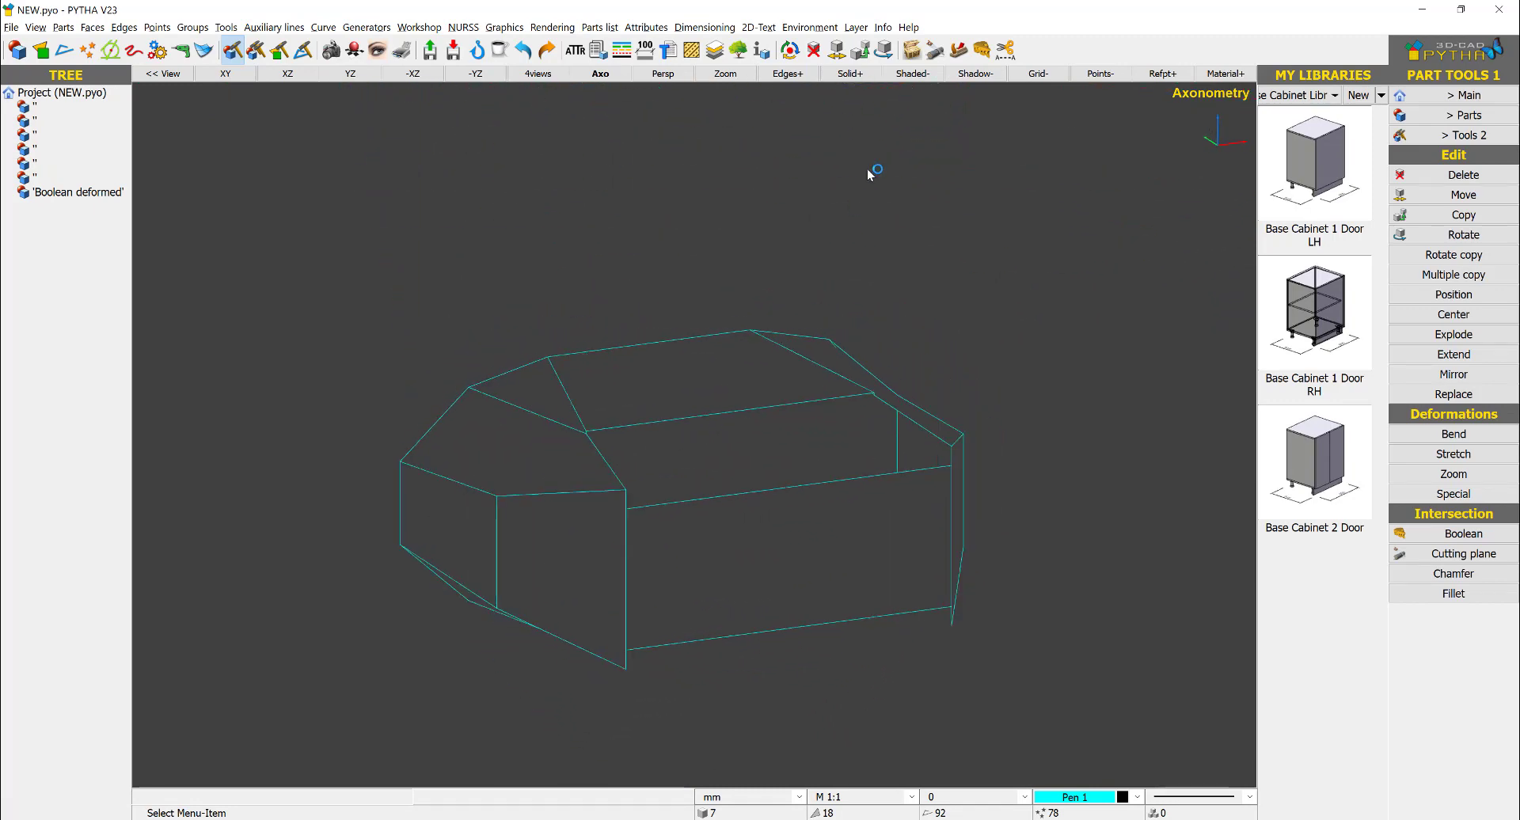
{"action": "left_click", "coordinate": [885, 74]}
{"action": "mouse_move", "coordinate": [903, 317]}
{"action": "middle_mouse_down"}
{"action": "mouse_move", "coordinate": [914, 356]}
{"action": "mouse_move", "coordinate": [881, 348]}
{"action": "mouse_move", "coordinate": [590, 452]}
{"action": "middle_mouse_up"}
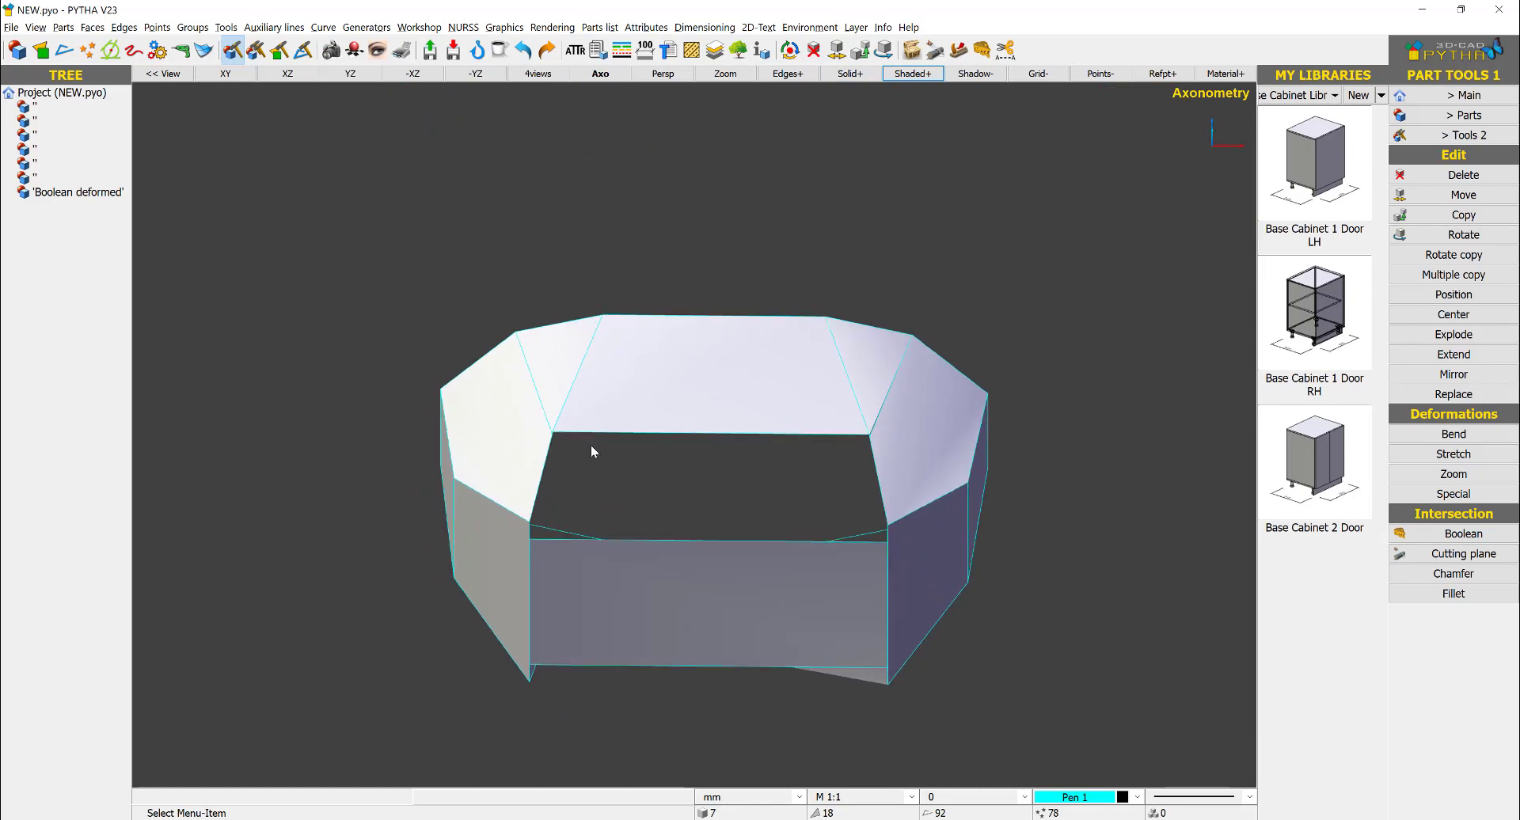
- Extend the raised vertex at the left end of the middle top edge down to the left facet's corner point
{"action": "scroll", "coordinate": [579, 442], "scroll_direction": "up", "scroll_amount": 8}
{"action": "middle_click_drag", "start_coordinate": [519, 415], "coordinate": [614, 369]}
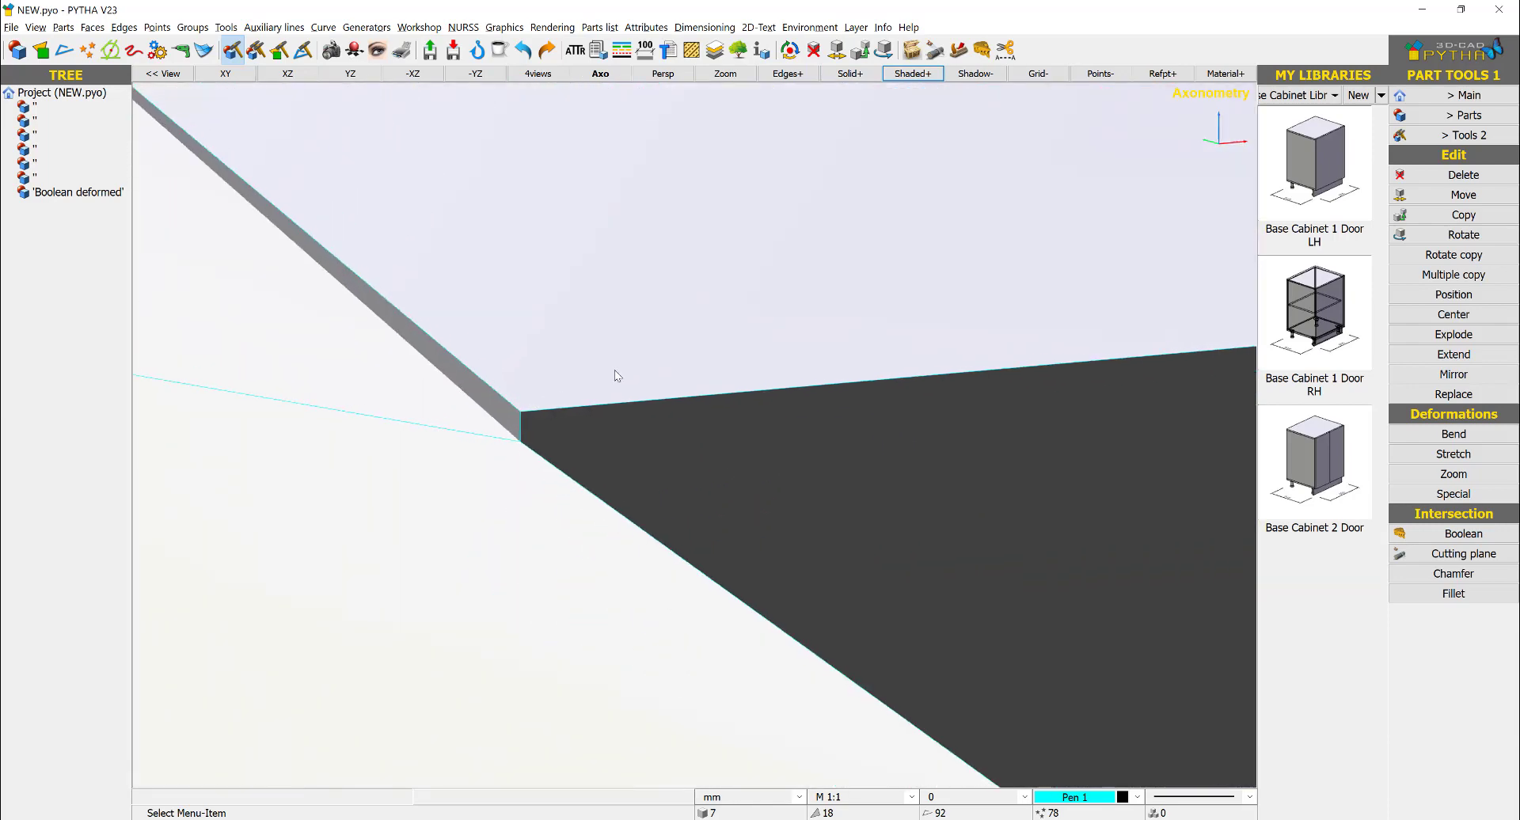
{"action": "right_click", "coordinate": [583, 409]}
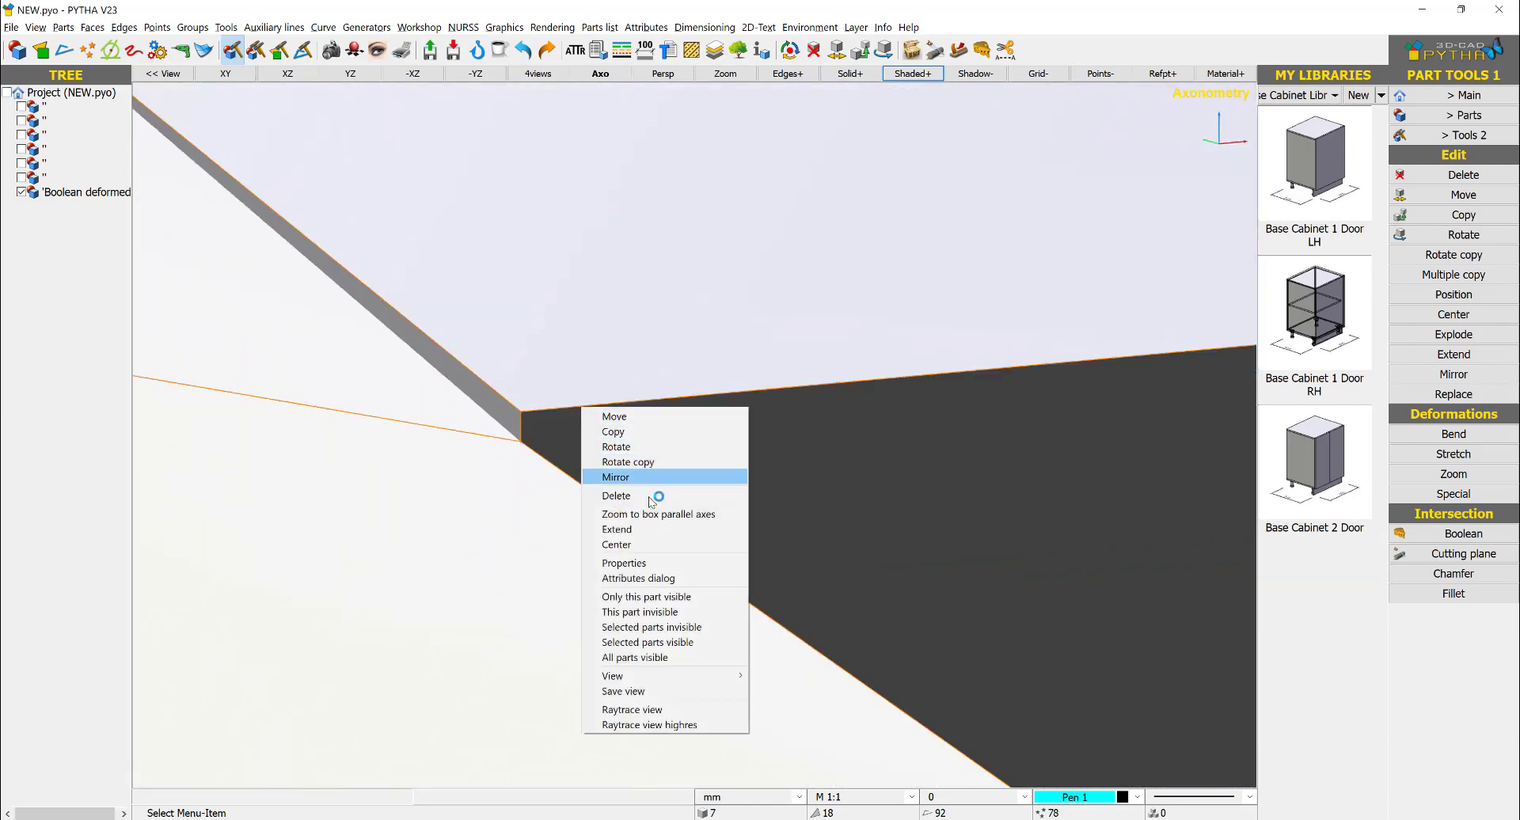
{"action": "left_click", "coordinate": [617, 529]}
{"action": "scroll", "coordinate": [525, 458], "scroll_direction": "down", "scroll_amount": 5}
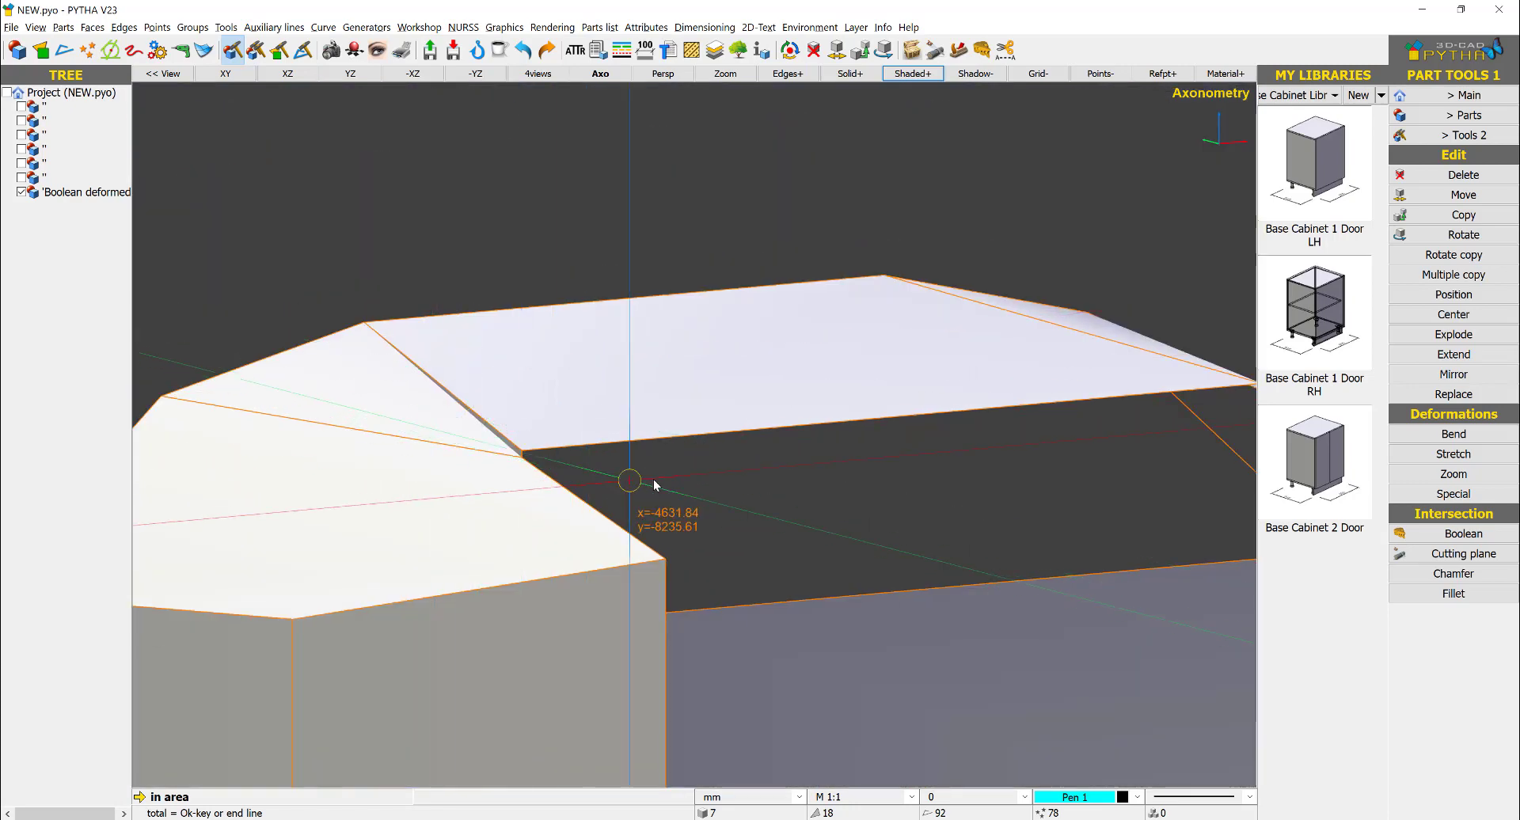
{"action": "mouse_move", "coordinate": [653, 479]}
{"action": "middle_mouse_down"}
{"action": "mouse_move", "coordinate": [446, 496]}
{"action": "mouse_move", "coordinate": [660, 450]}
{"action": "mouse_move", "coordinate": [673, 461]}
{"action": "middle_mouse_up"}
{"action": "scroll", "coordinate": [528, 429], "scroll_direction": "up", "scroll_amount": 3}
{"action": "scroll", "coordinate": [531, 428], "scroll_direction": "up", "scroll_amount": 3}
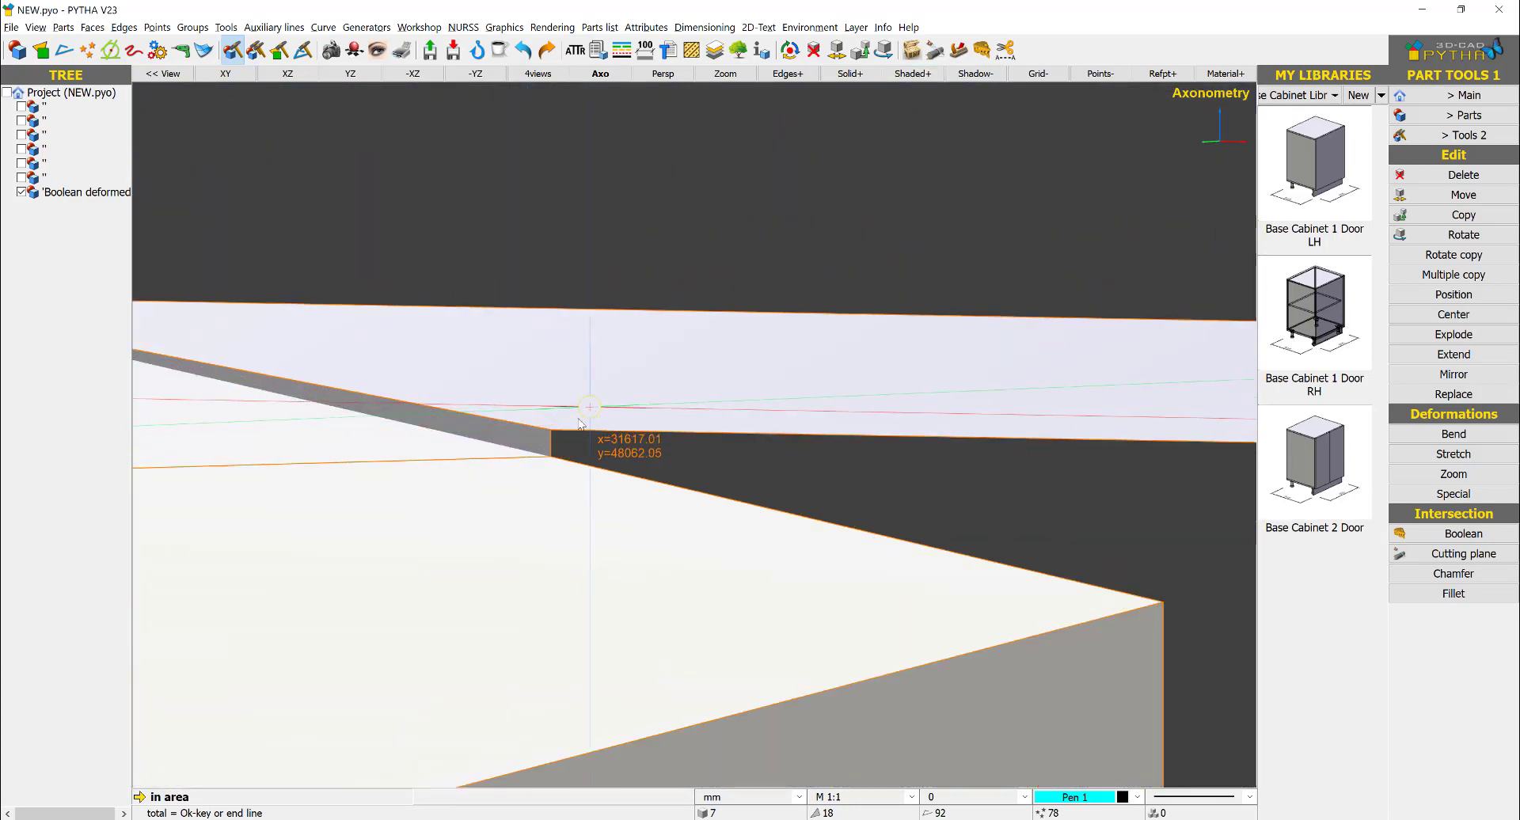
{"action": "left_click_drag", "start_coordinate": [590, 408], "coordinate": [546, 438]}
{"action": "right_click", "coordinate": [606, 370]}
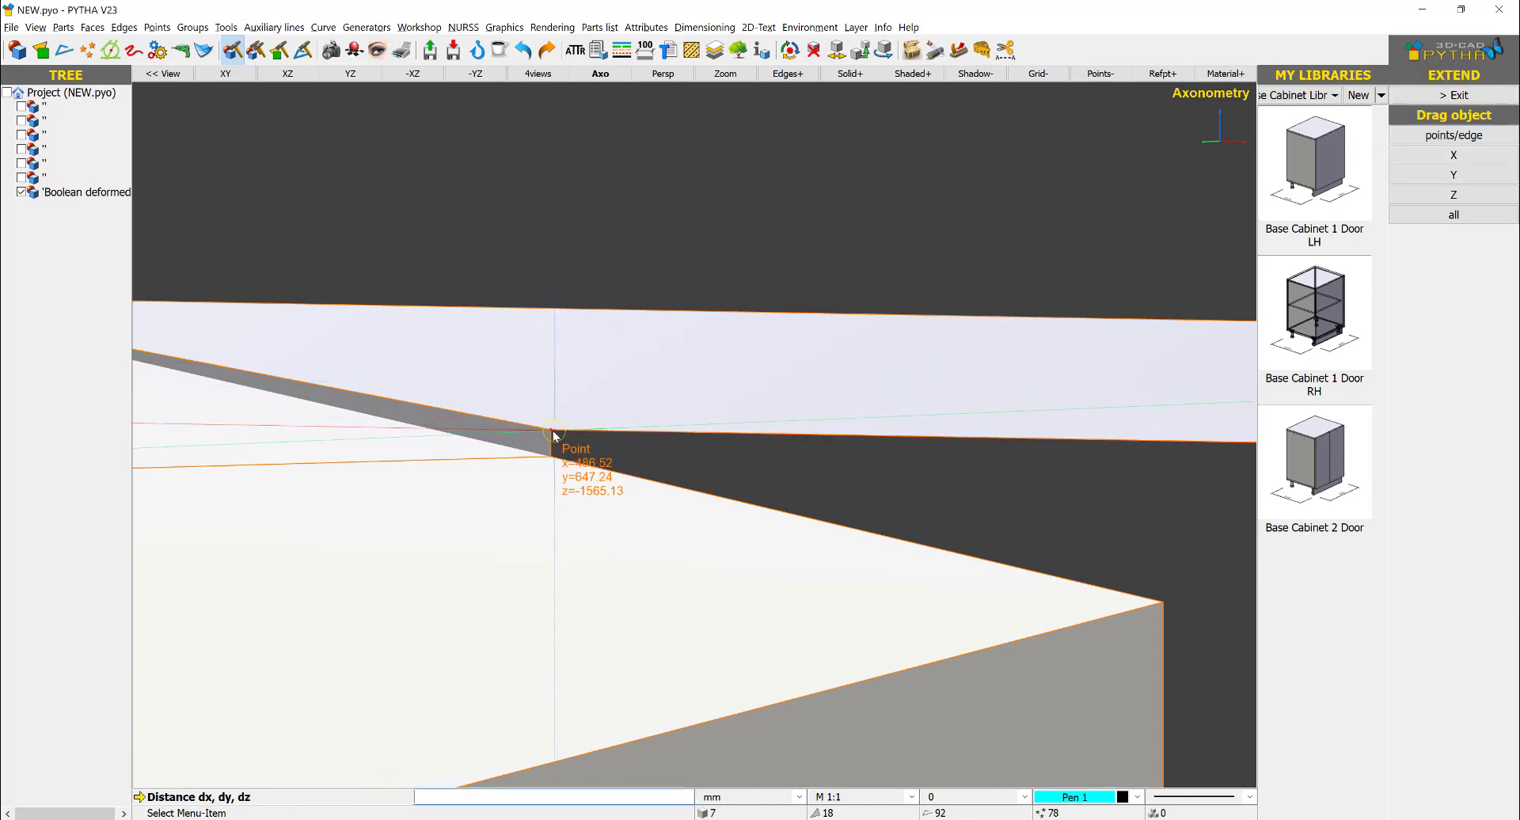
{"action": "left_click", "coordinate": [550, 430]}
{"action": "left_click", "coordinate": [550, 456]}
{"action": "right_click", "coordinate": [437, 472]}
- Extend the raised vertex at the right end of the middle top edge down to the right facet's corner point
{"action": "scroll", "coordinate": [456, 467], "scroll_direction": "down", "scroll_amount": 5}
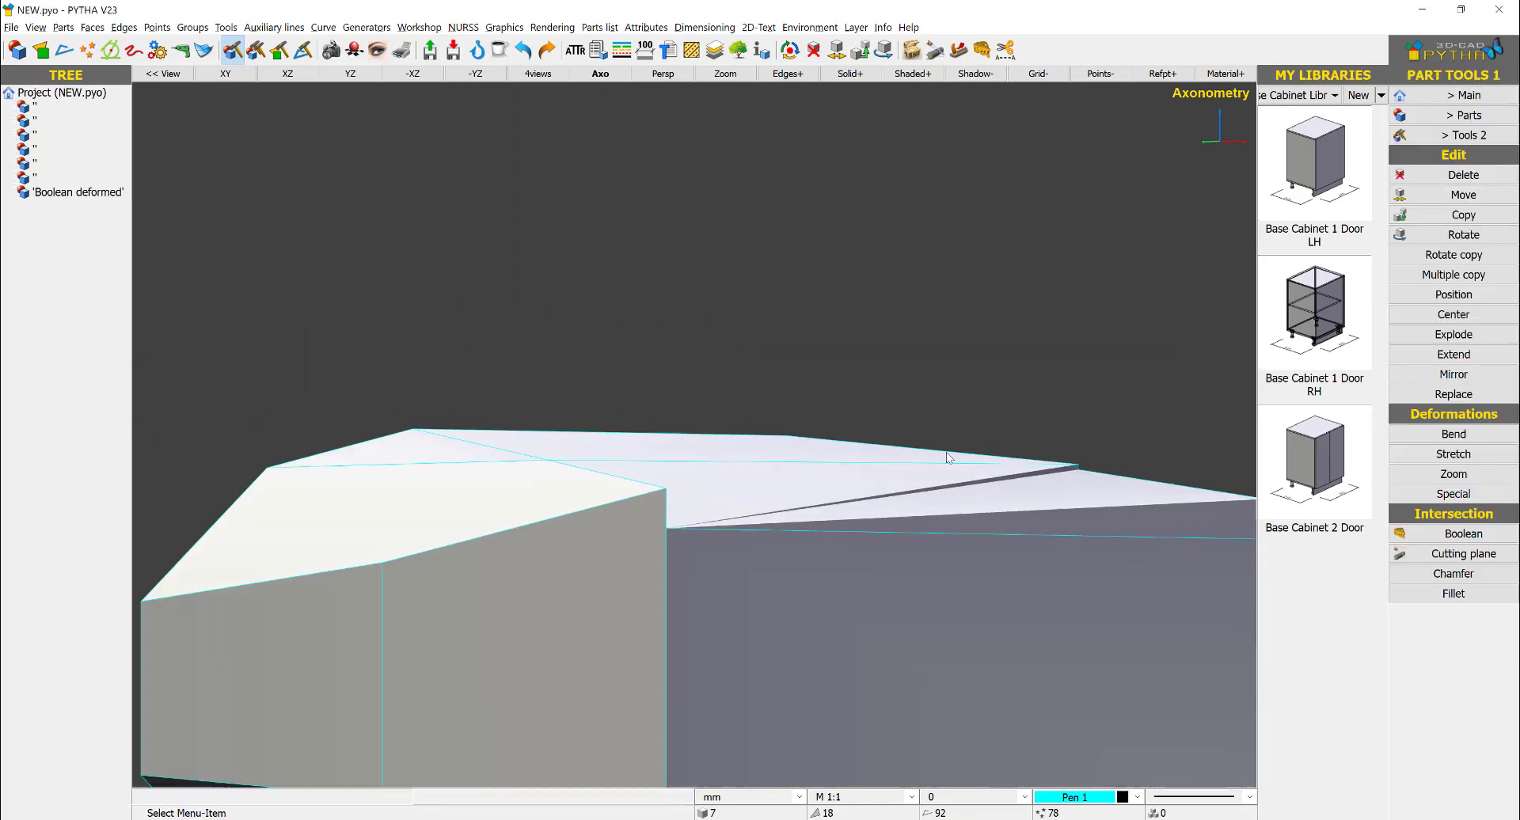
{"action": "middle_click_drag", "start_coordinate": [1083, 440], "coordinate": [1094, 484]}
{"action": "scroll", "coordinate": [1060, 470], "scroll_direction": "up", "scroll_amount": 4}
{"action": "right_click", "coordinate": [954, 429]}
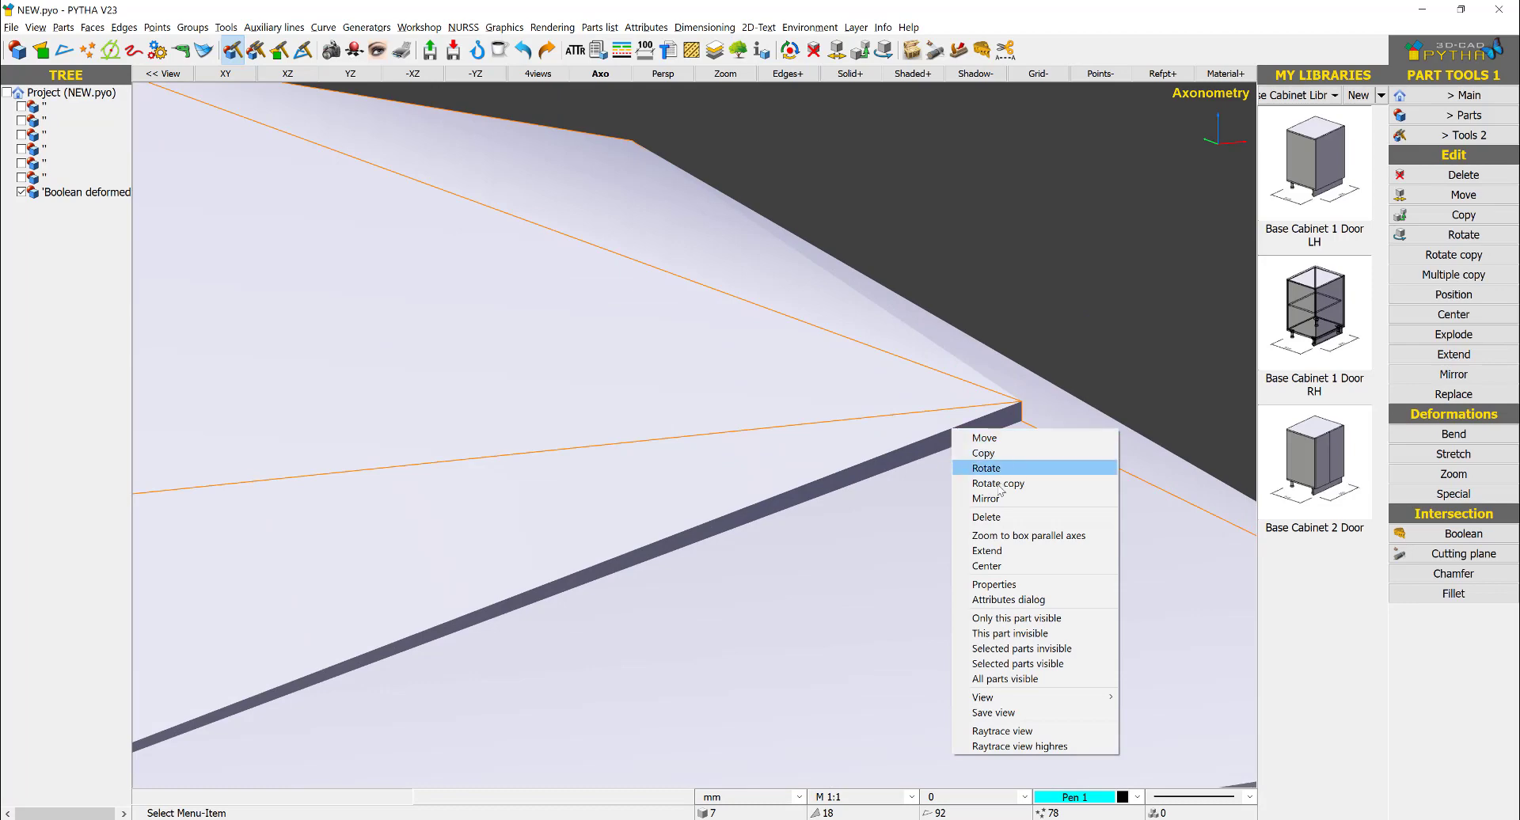
{"action": "left_click", "coordinate": [987, 550]}
{"action": "scroll", "coordinate": [974, 383], "scroll_direction": "up", "scroll_amount": 1}
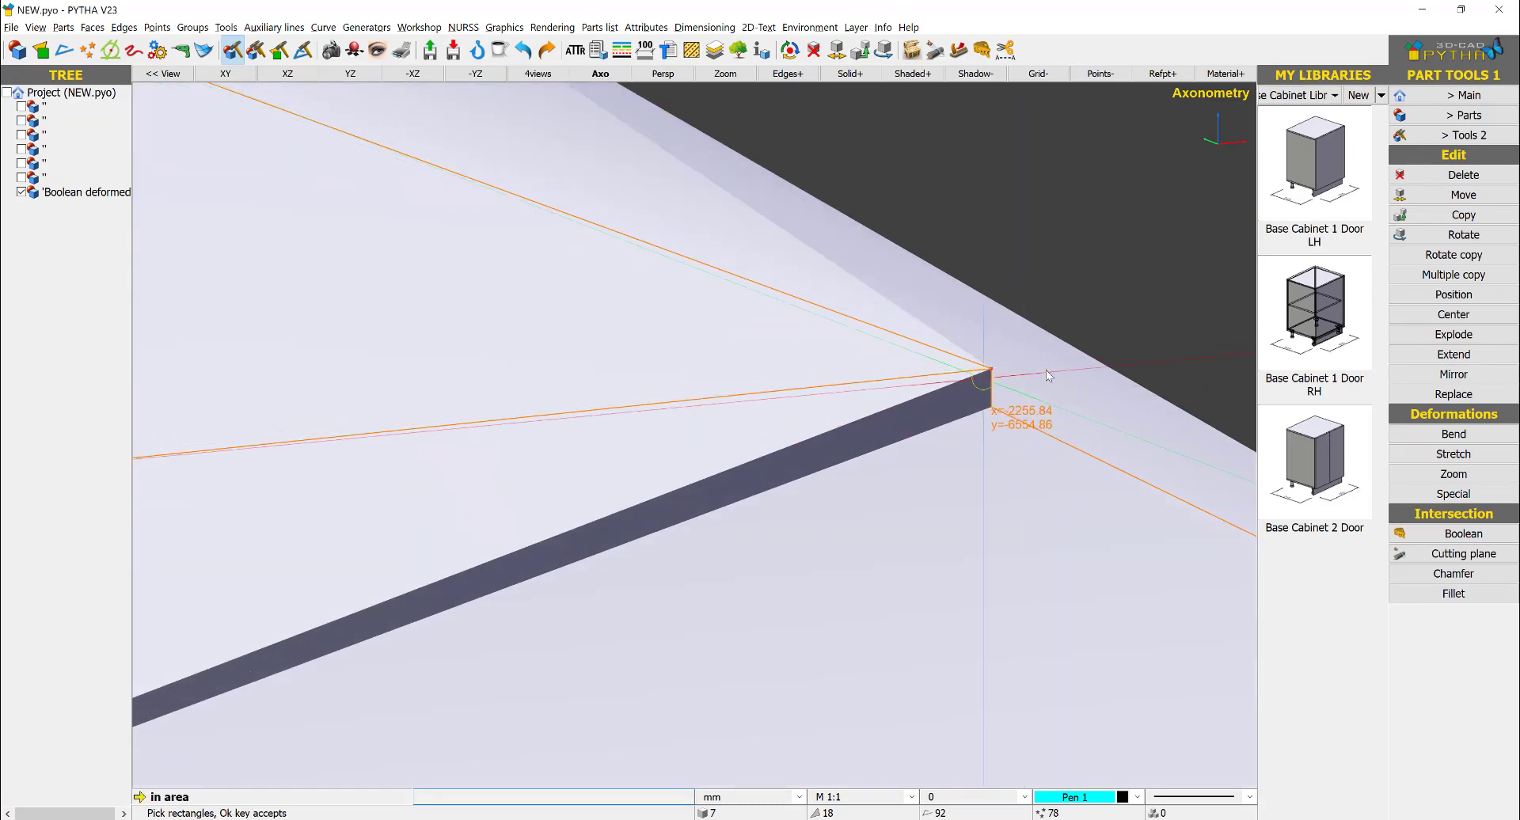
{"action": "right_click", "coordinate": [997, 377]}
{"action": "left_click", "coordinate": [991, 369]}
{"action": "left_click", "coordinate": [989, 403]}
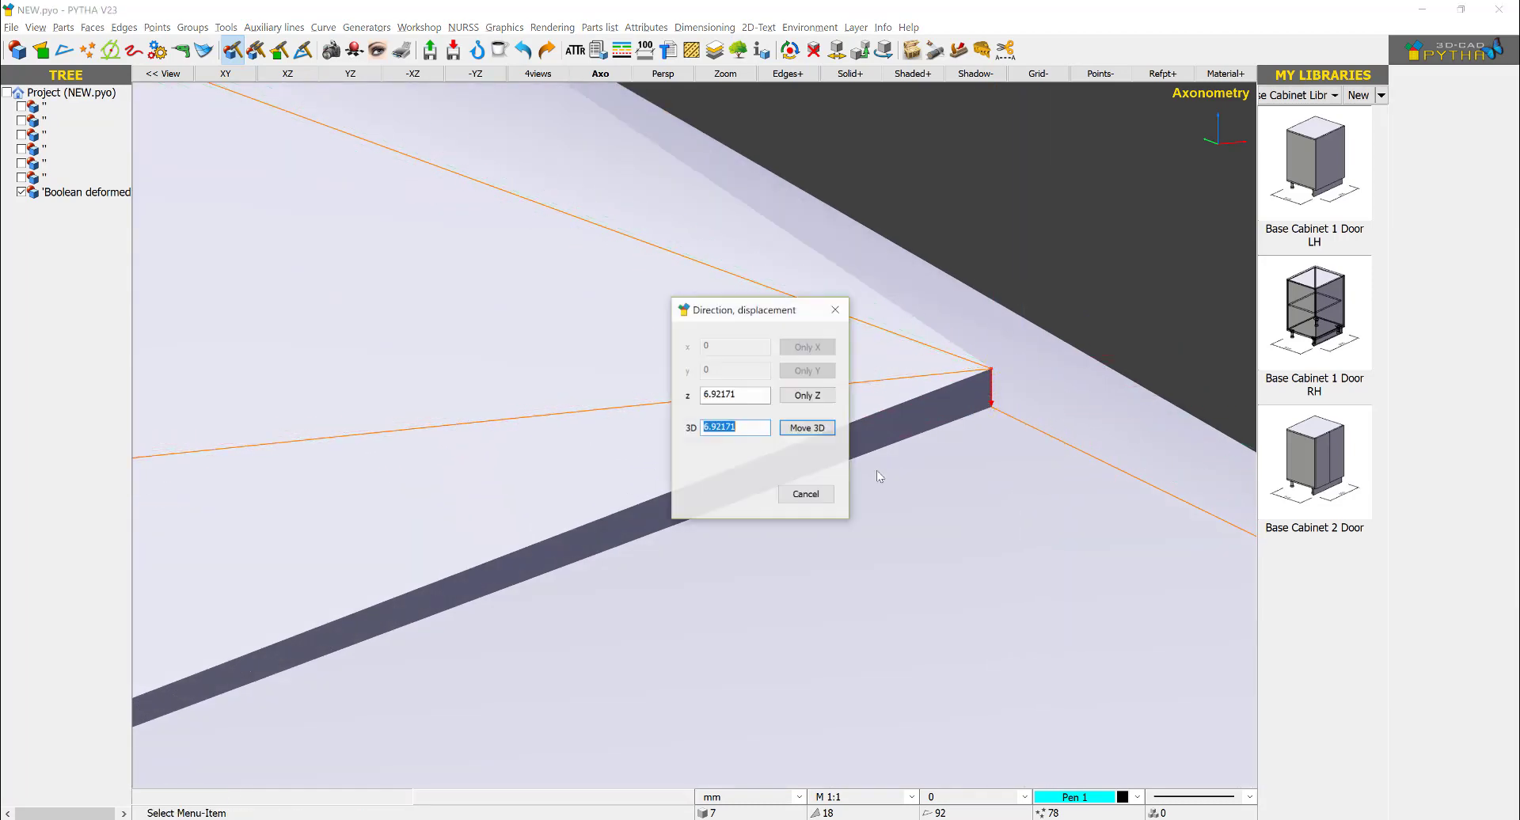
{"action": "key", "text": "Return"}
- Extend the front face's upper-left vertex up to the adjoining left side's top corner
{"action": "scroll", "coordinate": [886, 471], "scroll_direction": "down", "scroll_amount": 4}
{"action": "middle_click_drag", "start_coordinate": [850, 520], "coordinate": [767, 523]}
{"action": "scroll", "coordinate": [438, 634], "scroll_direction": "up", "scroll_amount": 3}
{"action": "right_click", "coordinate": [421, 628]}
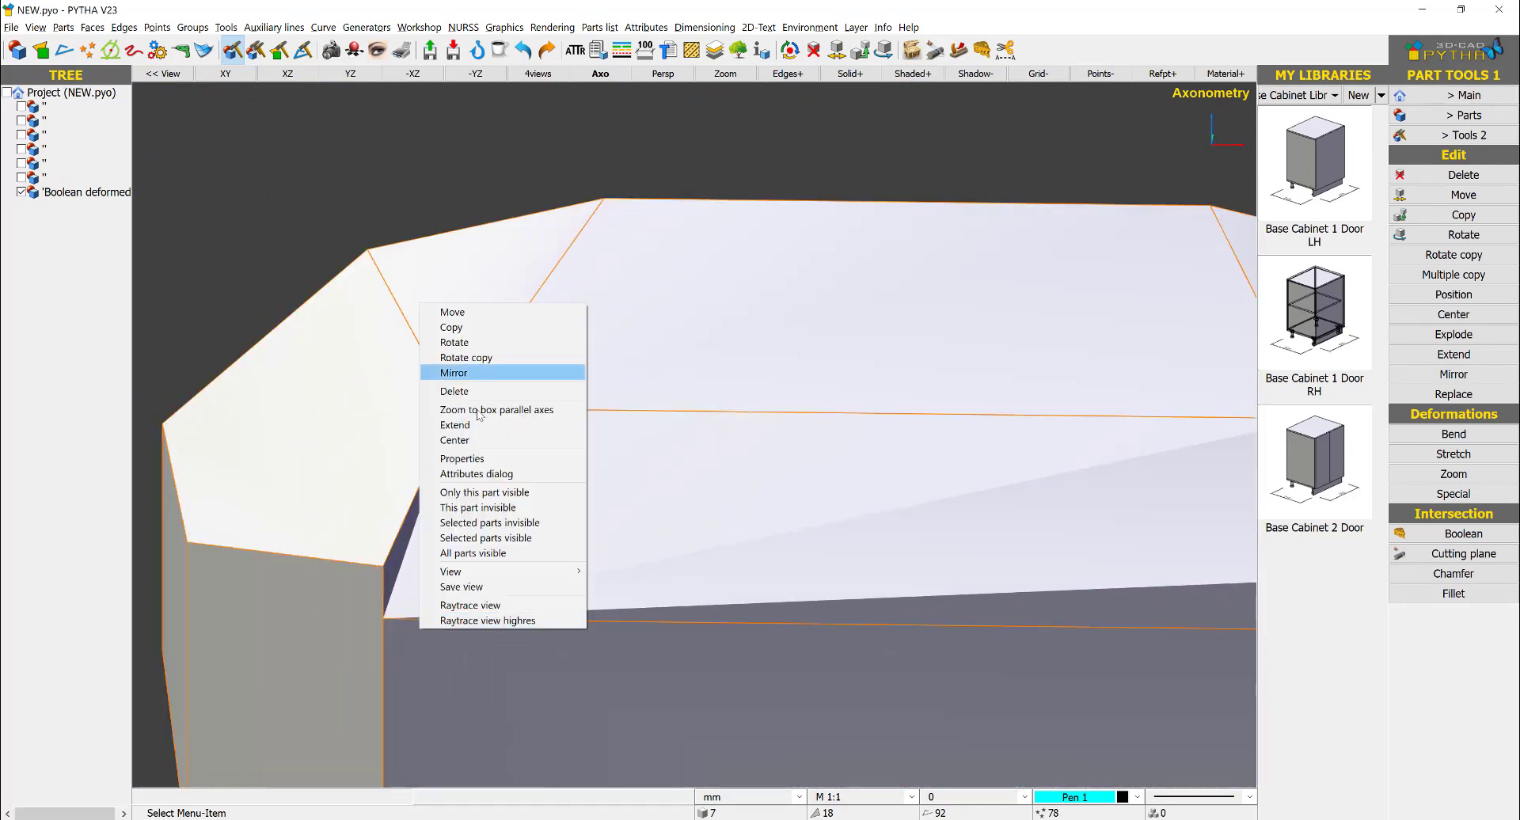
{"action": "left_click", "coordinate": [455, 425]}
{"action": "right_click", "coordinate": [378, 635]}
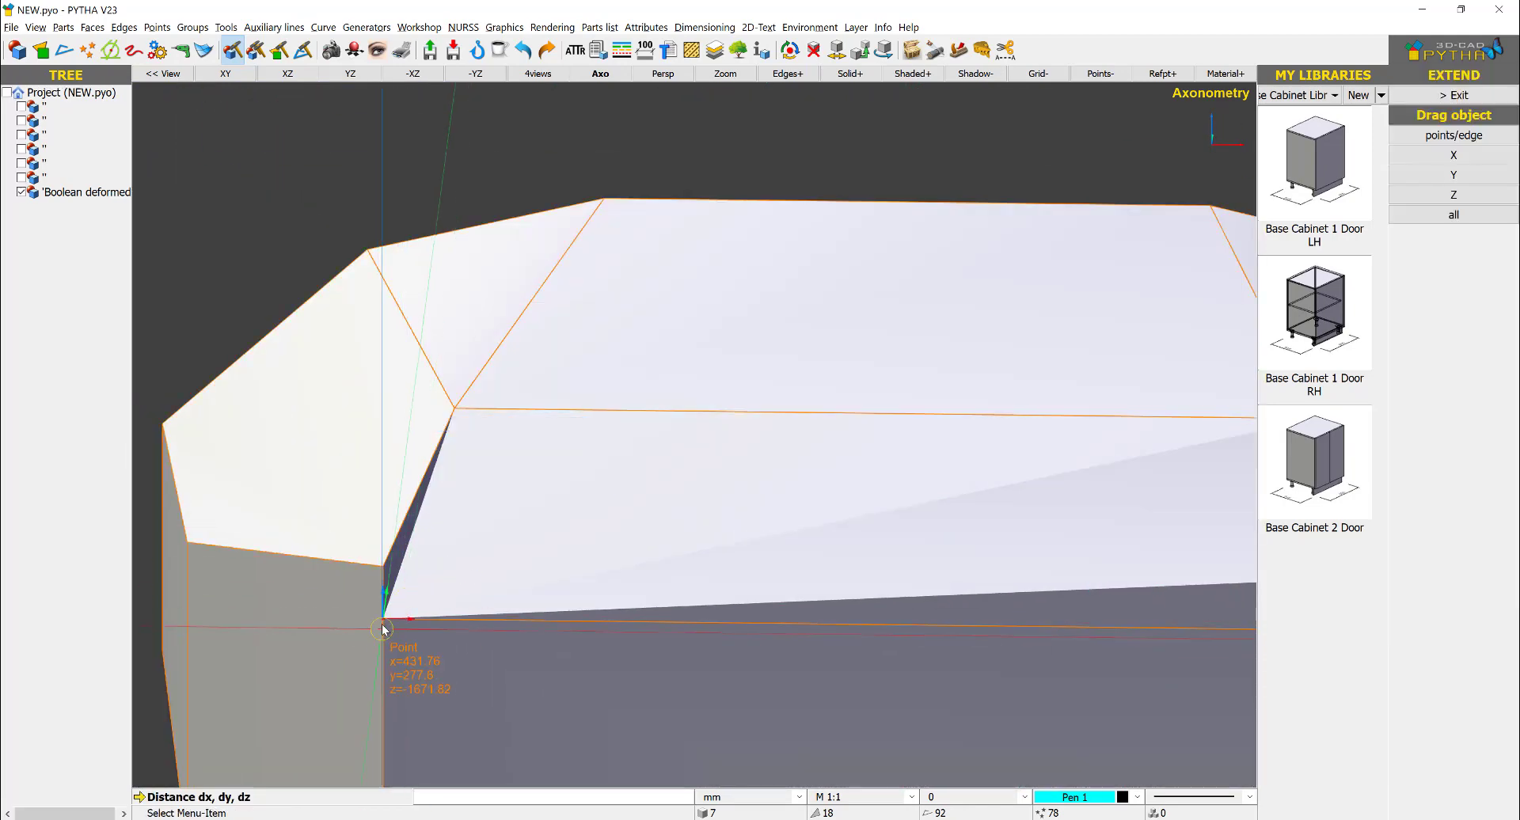
{"action": "left_click", "coordinate": [383, 620]}
{"action": "left_click", "coordinate": [383, 569]}
{"action": "key", "text": "Return"}
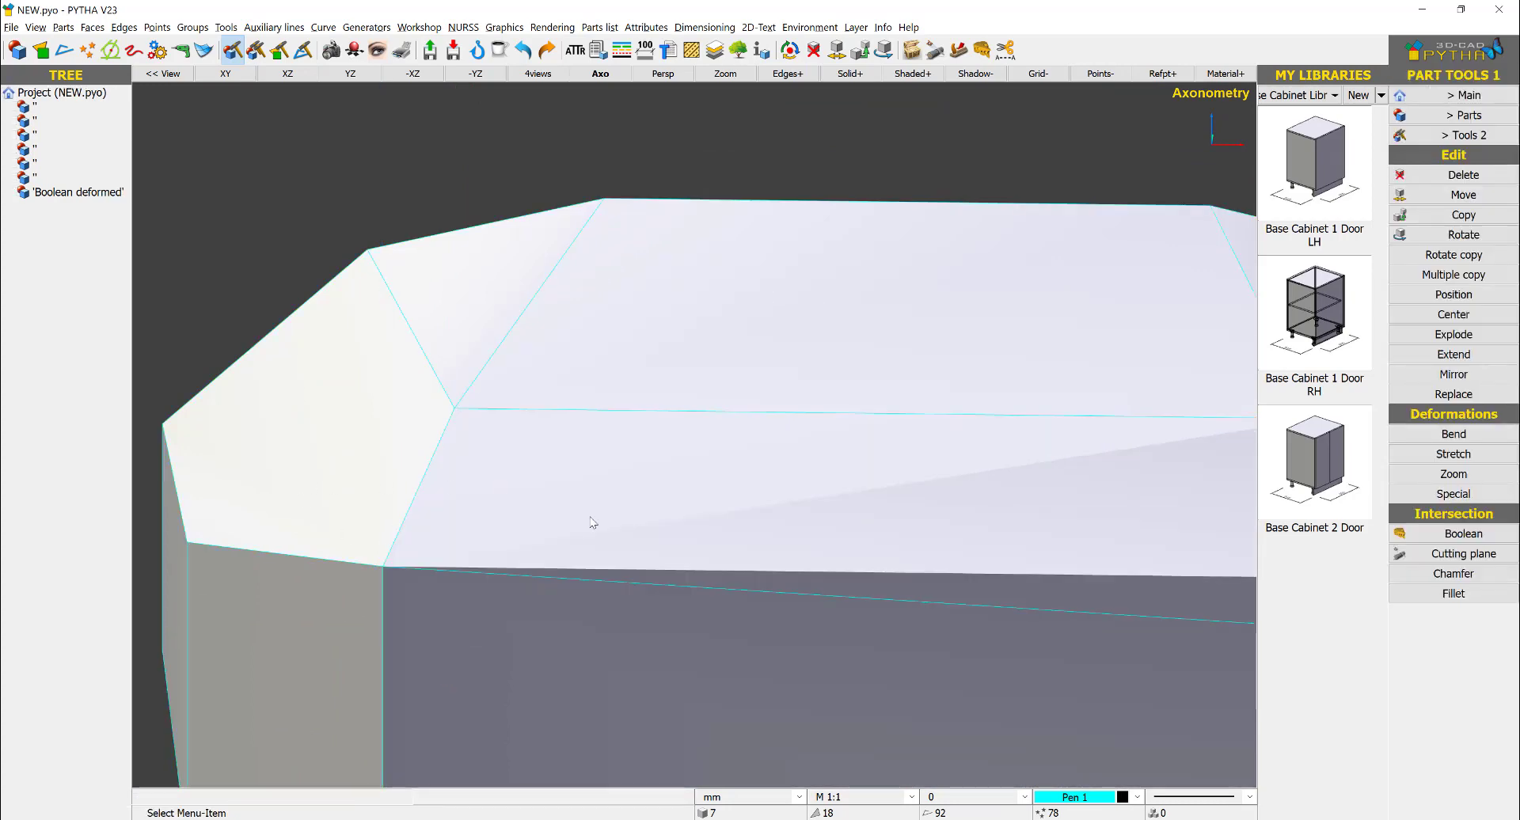
- Extend the front face's upper-right vertex up to the adjoining right side's top corner
{"action": "scroll", "coordinate": [592, 519], "scroll_direction": "down", "scroll_amount": 2}
{"action": "right_click", "coordinate": [934, 571]}
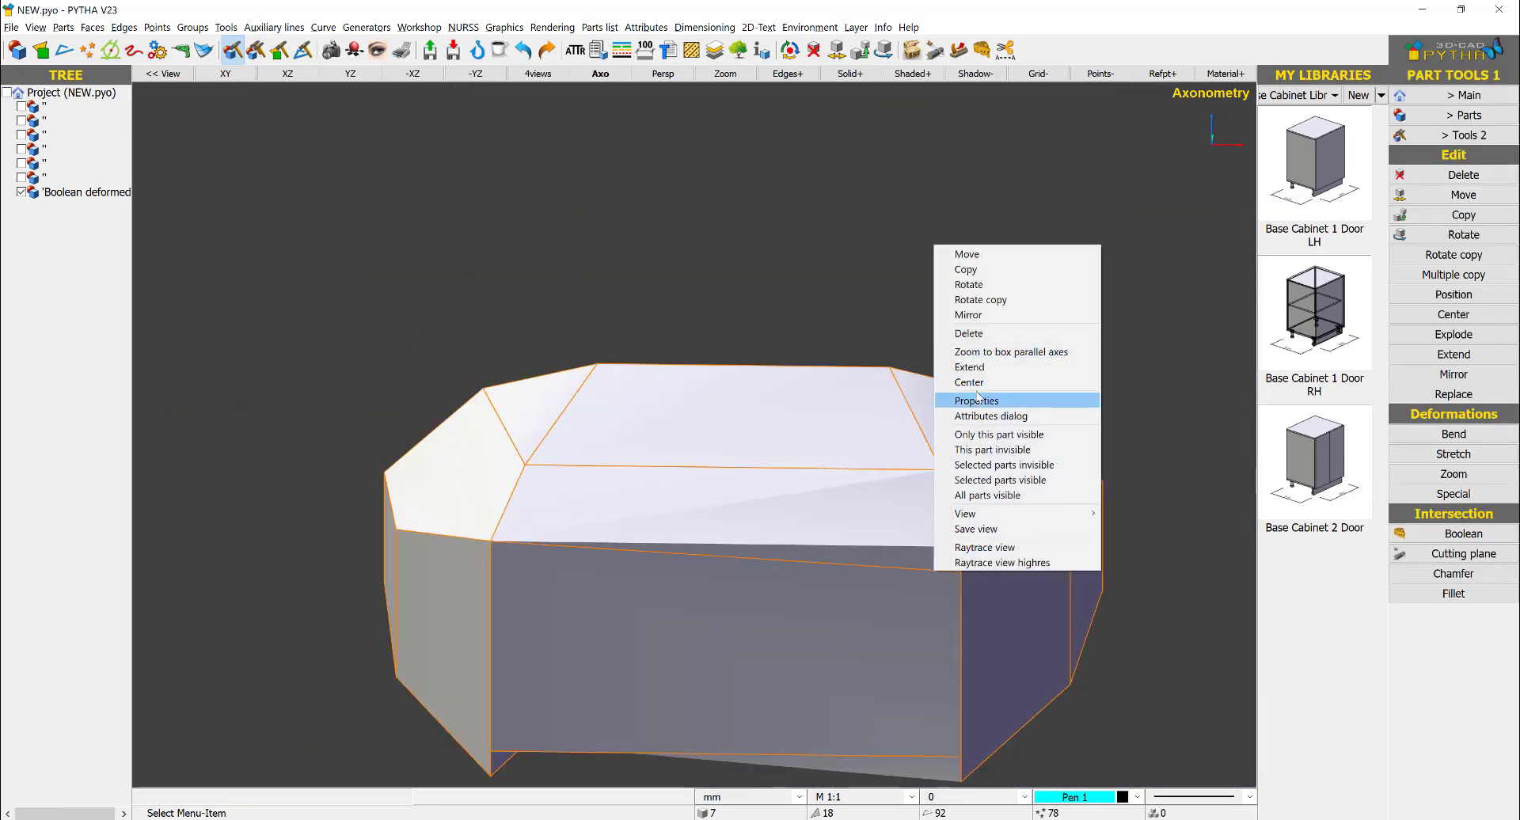
{"action": "left_click", "coordinate": [974, 367]}
{"action": "scroll", "coordinate": [974, 583], "scroll_direction": "up", "scroll_amount": 2}
{"action": "scroll", "coordinate": [974, 583], "scroll_direction": "up", "scroll_amount": 2}
{"action": "left_click_drag", "start_coordinate": [973, 533], "coordinate": [899, 599]}
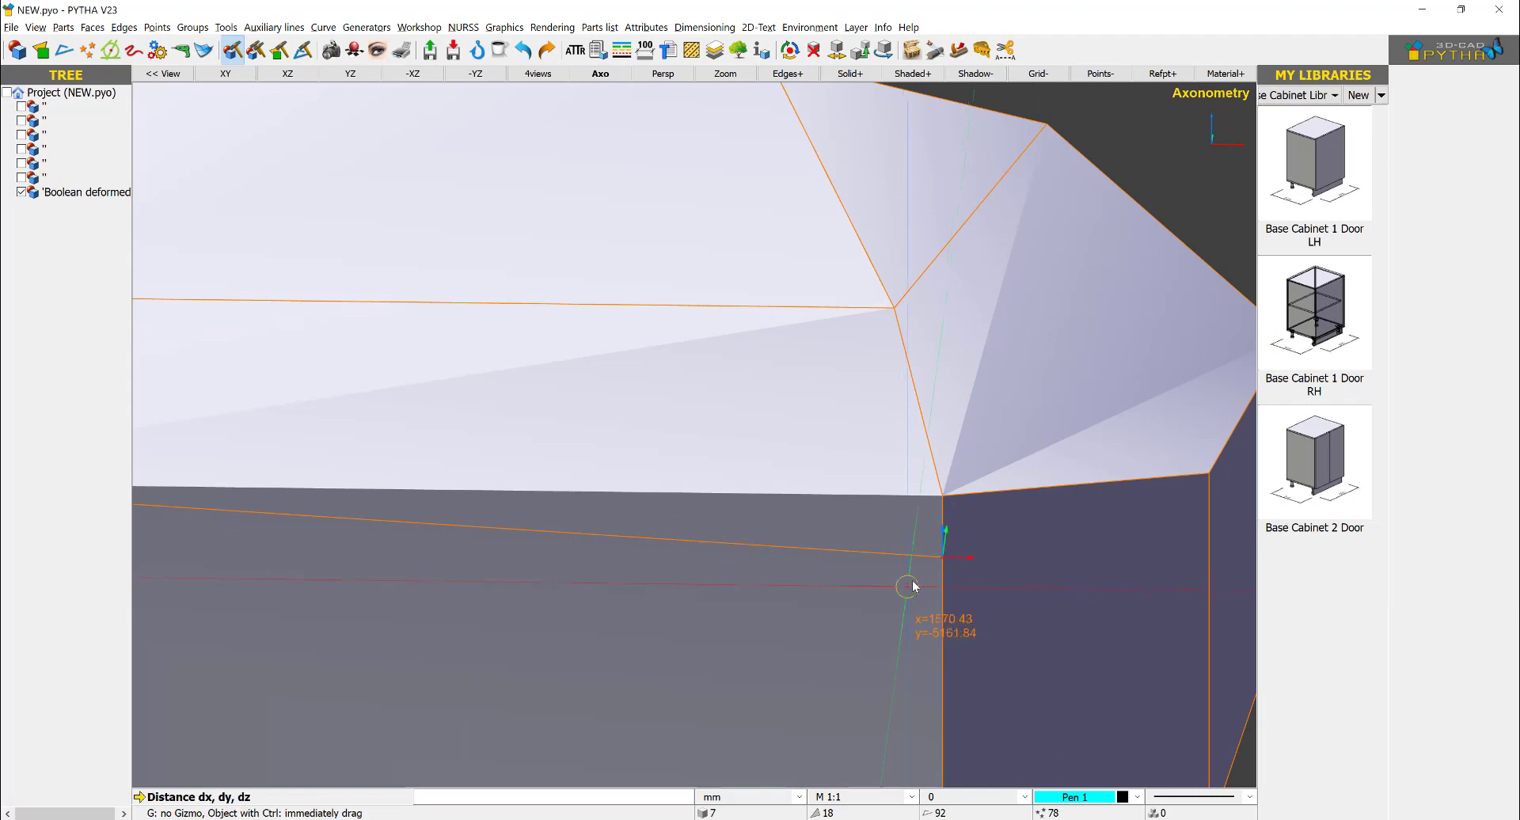
{"action": "left_click", "coordinate": [939, 558]}
{"action": "left_click", "coordinate": [942, 498]}
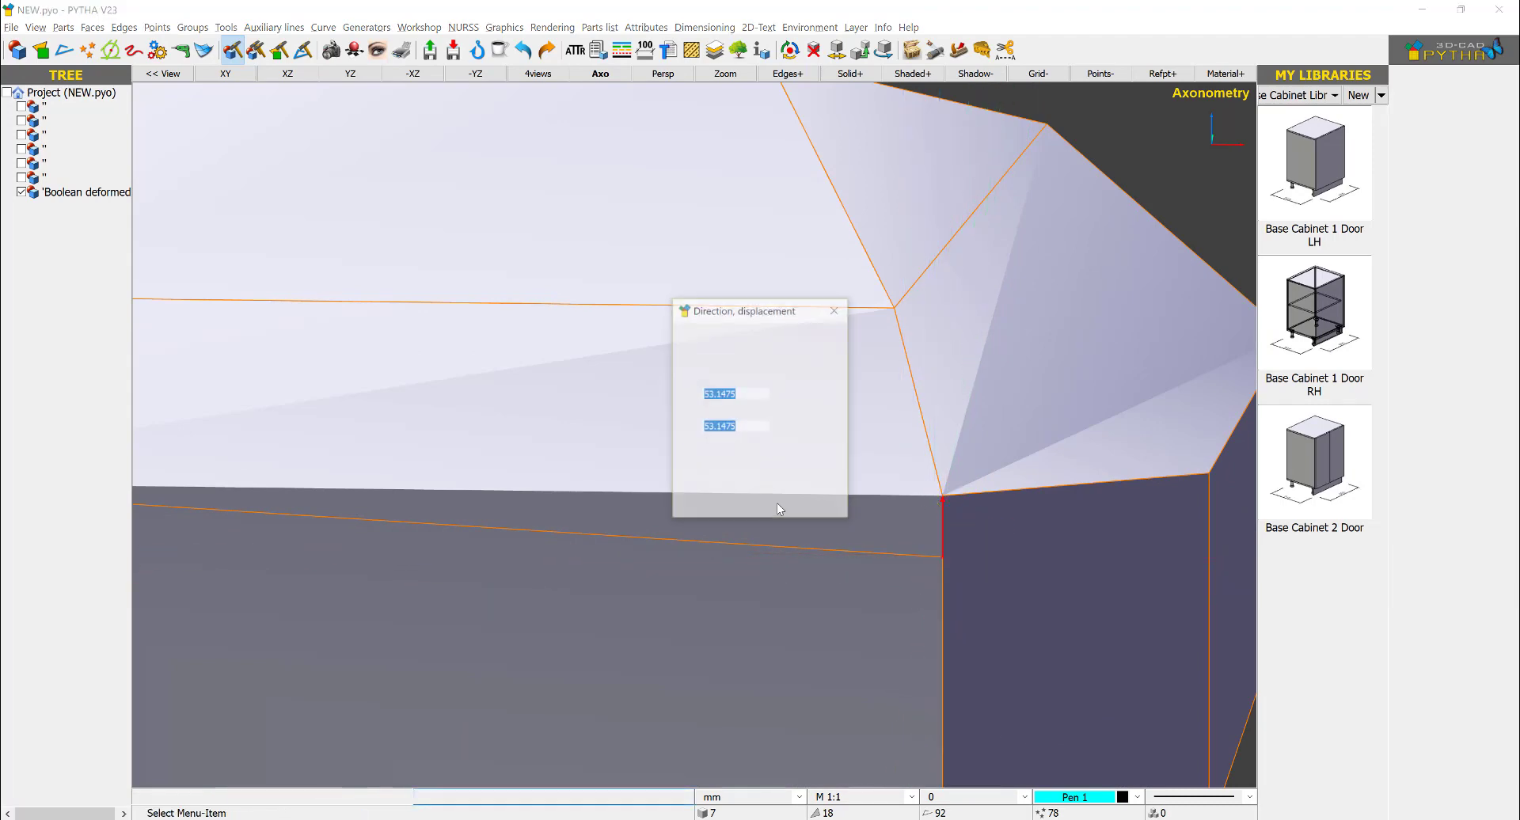
{"action": "left_click", "coordinate": [777, 502]}
- Examine the counter's underside and the corners where its lower facets meet
{"action": "scroll", "coordinate": [804, 540], "scroll_direction": "down", "scroll_amount": 2}
{"action": "scroll", "coordinate": [841, 552], "scroll_direction": "down", "scroll_amount": 3}
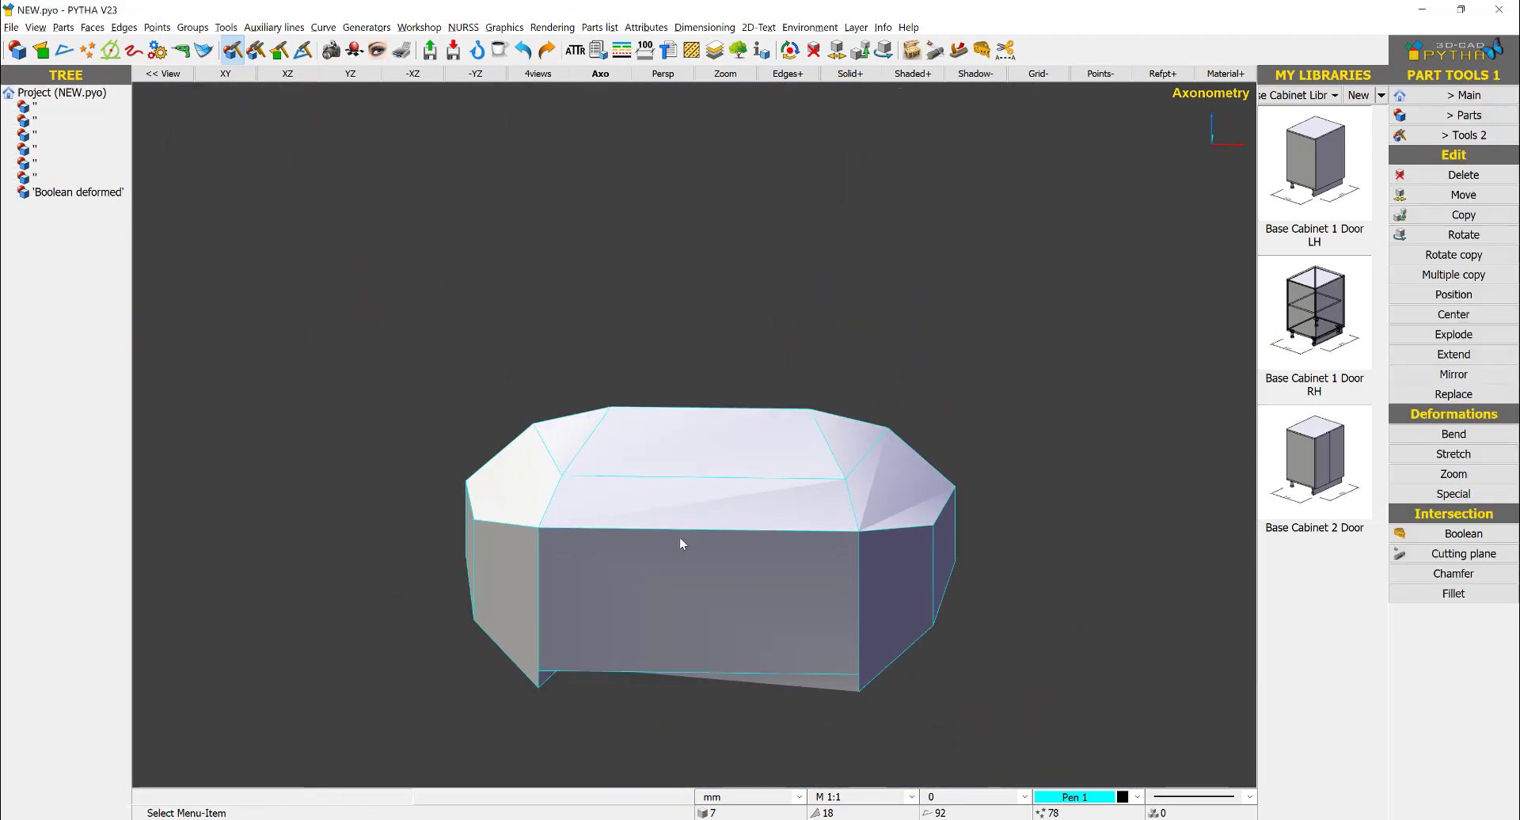
{"action": "middle_click_drag", "start_coordinate": [679, 543], "coordinate": [786, 430]}
{"action": "scroll", "coordinate": [637, 525], "scroll_direction": "up", "scroll_amount": 7}
{"action": "right_click", "coordinate": [611, 584]}
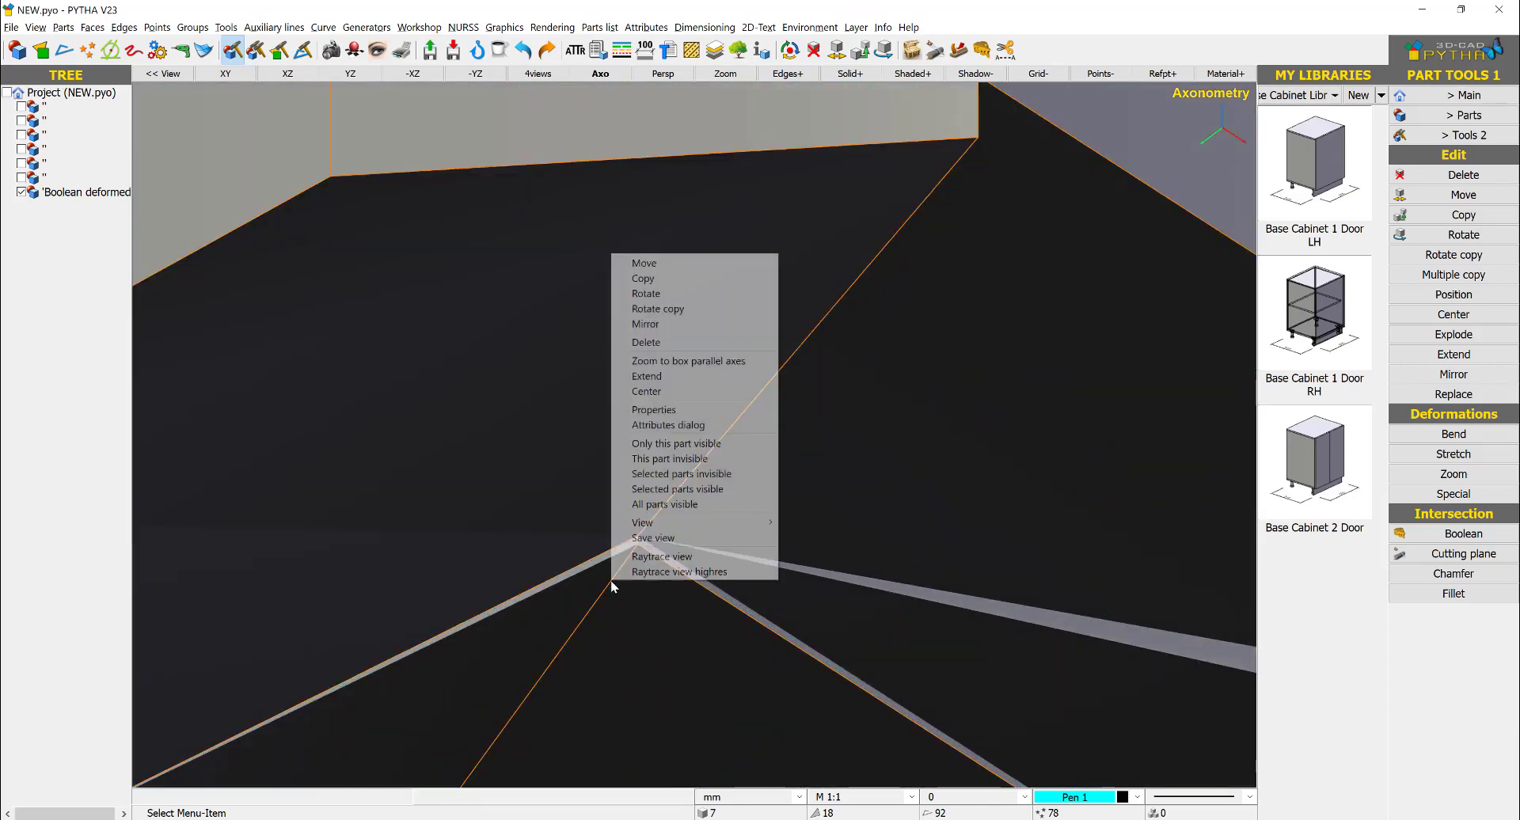
{"action": "left_click", "coordinate": [458, 445]}
{"action": "scroll", "coordinate": [458, 447], "scroll_direction": "down", "scroll_amount": 7}
- Rotate the faceted solid 90° about the X axis through its center
{"action": "middle_click_drag", "start_coordinate": [823, 237], "coordinate": [749, 456]}
{"action": "scroll", "coordinate": [749, 457], "scroll_direction": "down", "scroll_amount": 5}
{"action": "right_click", "coordinate": [643, 509]}
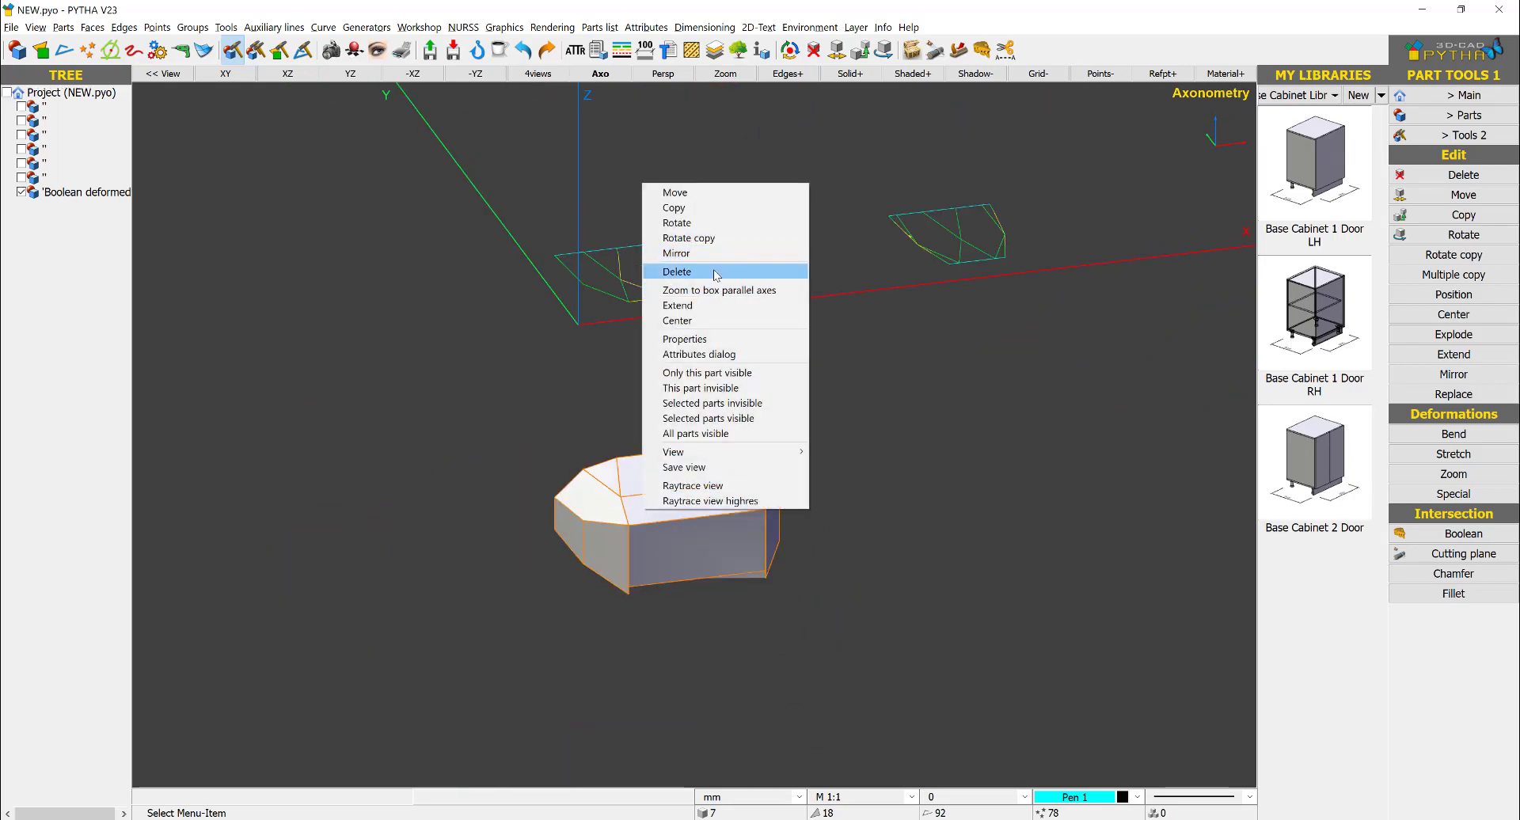
{"action": "left_click", "coordinate": [726, 222]}
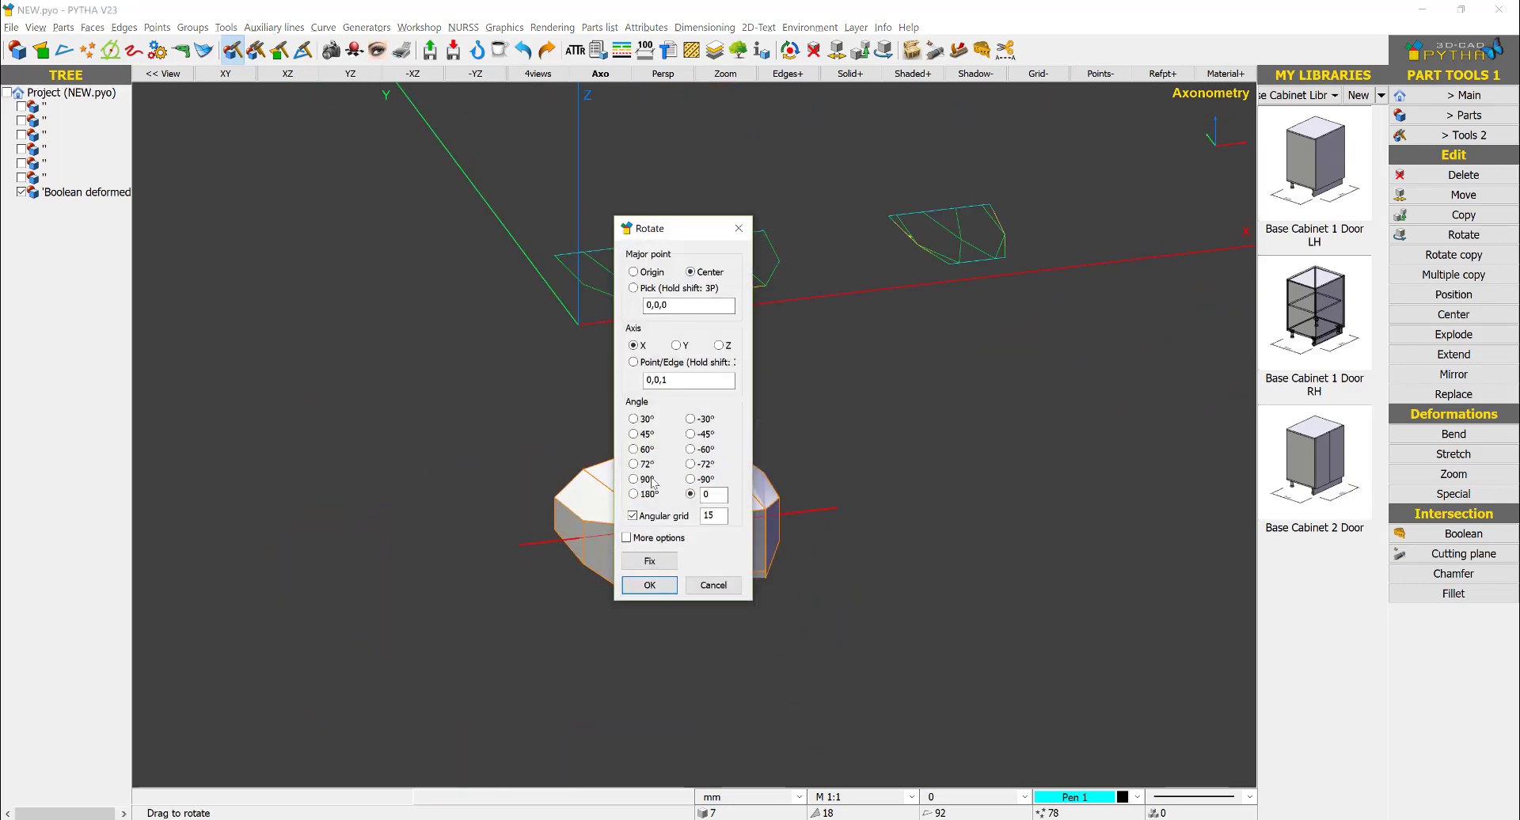
{"action": "left_click", "coordinate": [634, 479]}
{"action": "right_click_drag", "start_coordinate": [524, 587], "coordinate": [919, 582]}
{"action": "left_click", "coordinate": [726, 578]}
- Extend the stray vertex at the right end of the middle edge on the underside to the adjoining facet's corner
{"action": "scroll", "coordinate": [738, 562], "scroll_direction": "up", "scroll_amount": 4}
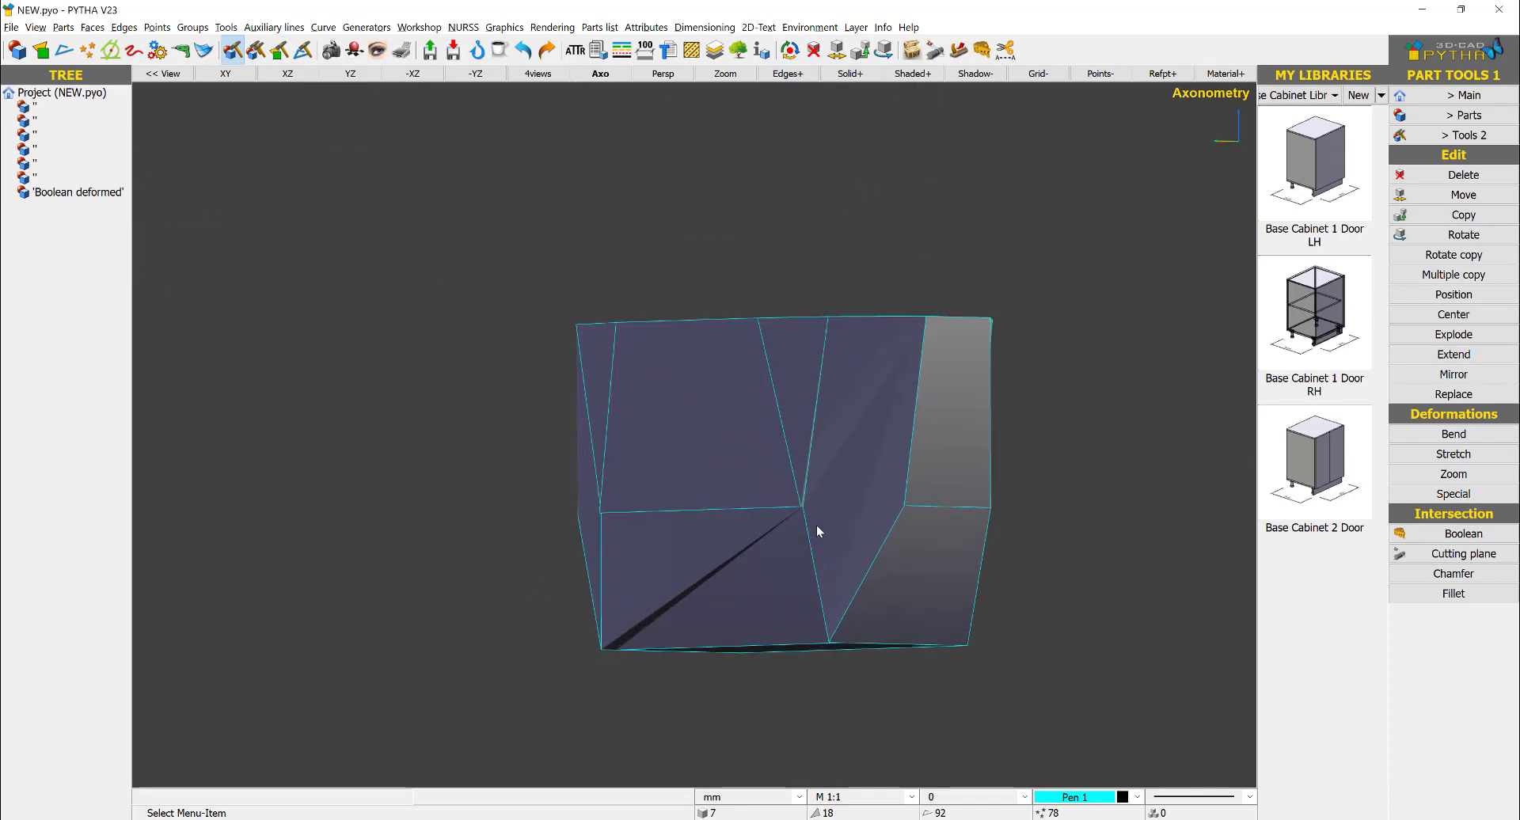
{"action": "right_click_drag", "start_coordinate": [815, 525], "coordinate": [833, 425]}
{"action": "scroll", "coordinate": [834, 411], "scroll_direction": "up", "scroll_amount": 7}
{"action": "right_click", "coordinate": [833, 376]}
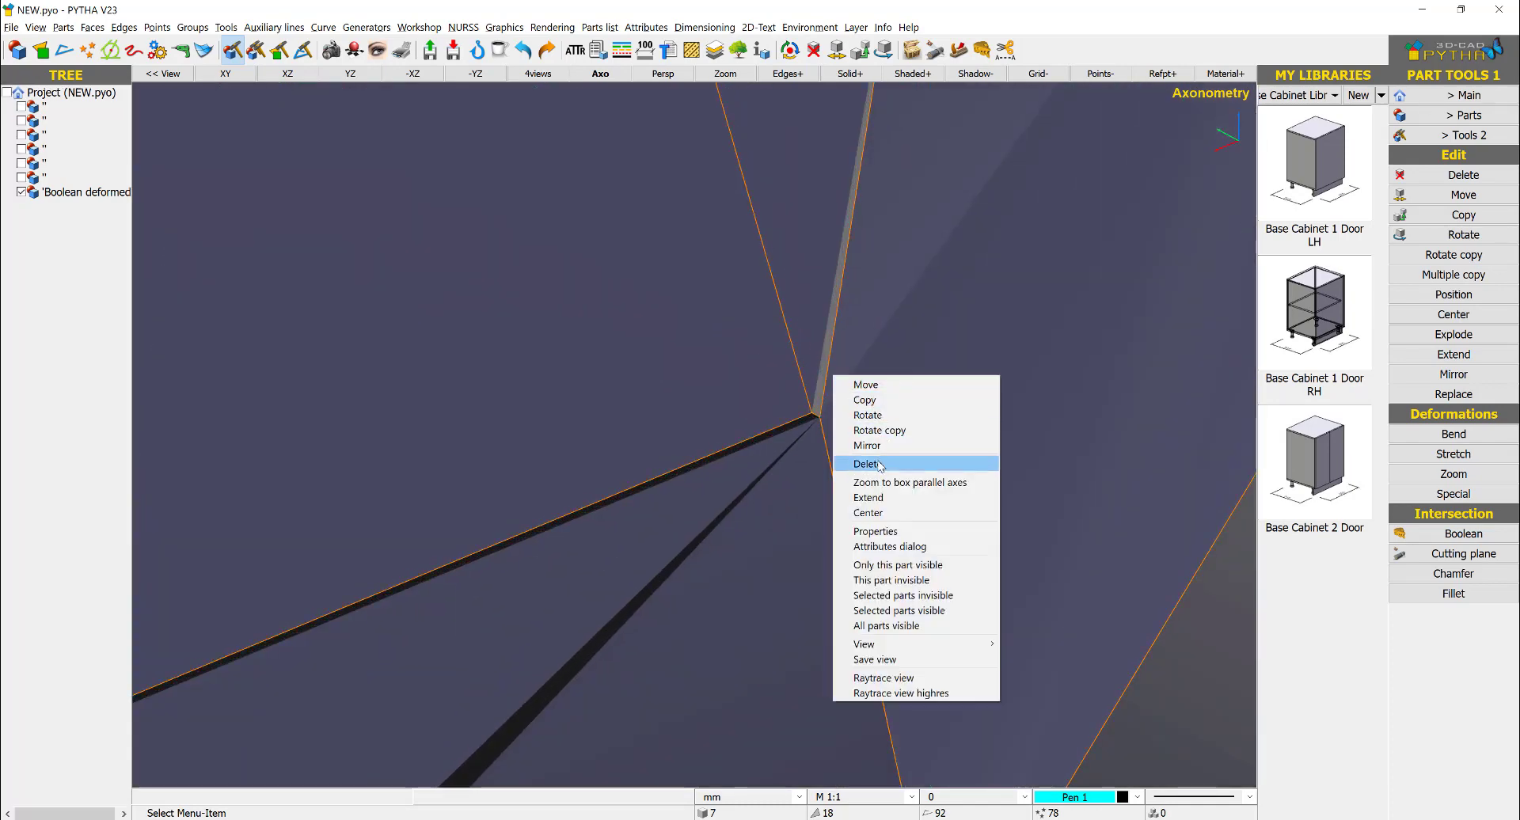
{"action": "left_click", "coordinate": [869, 497]}
{"action": "left_click_drag", "start_coordinate": [810, 415], "coordinate": [783, 455]}
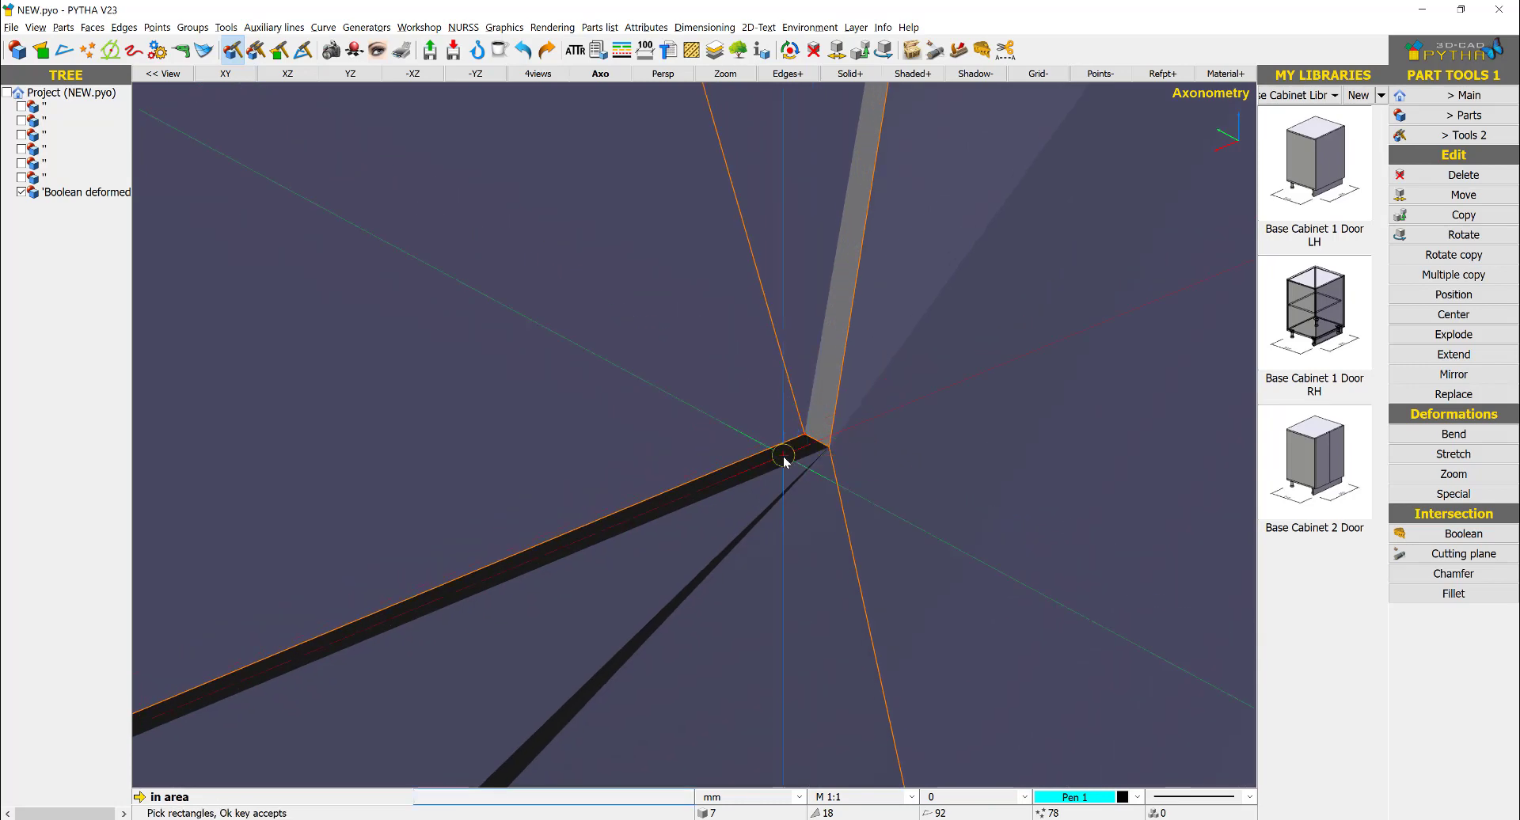
{"action": "right_click", "coordinate": [782, 456]}
{"action": "left_click", "coordinate": [802, 431]}
{"action": "left_click", "coordinate": [829, 446]}
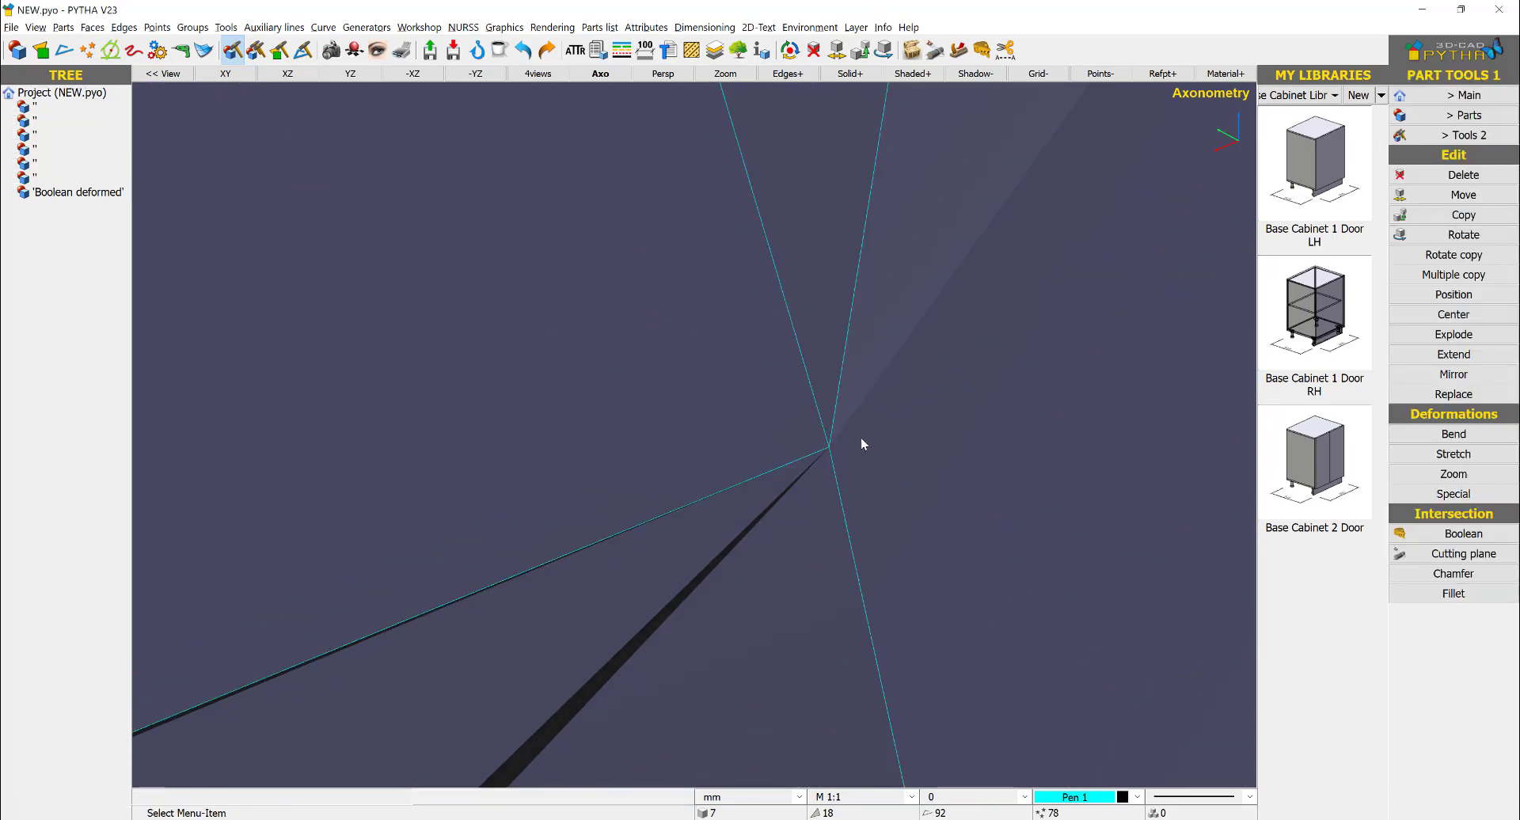
- Extend the stray vertex at the left end of the same middle edge down to the left facet's corner point
{"action": "scroll", "coordinate": [877, 505], "scroll_direction": "down", "scroll_amount": 8}
{"action": "scroll", "coordinate": [681, 546], "scroll_direction": "down", "scroll_amount": 3}
{"action": "scroll", "coordinate": [875, 451], "scroll_direction": "up", "scroll_amount": 10}
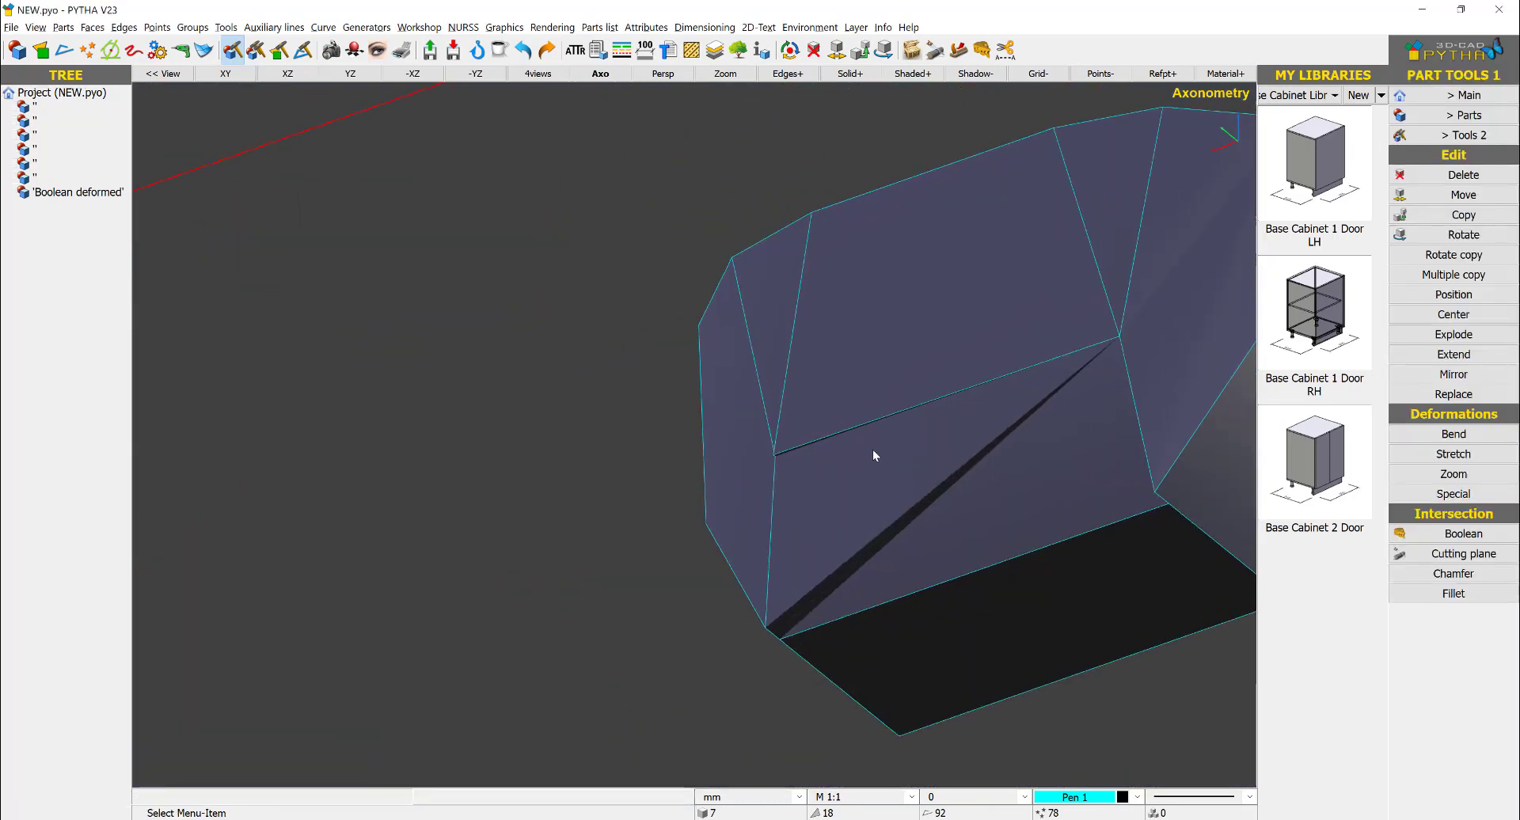
{"action": "right_click", "coordinate": [868, 404]}
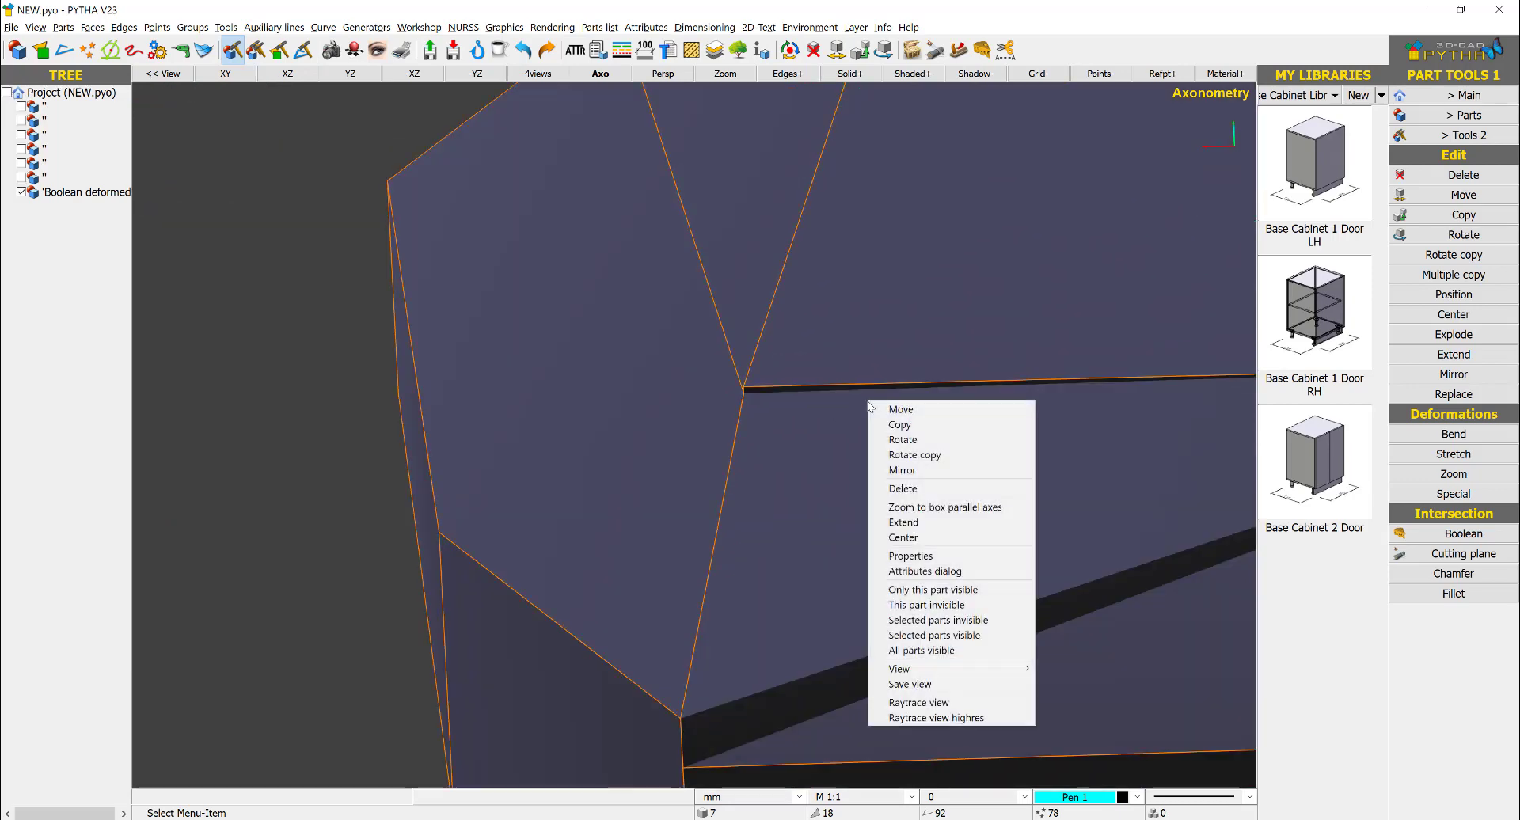
{"action": "left_click", "coordinate": [903, 521]}
{"action": "scroll", "coordinate": [756, 385], "scroll_direction": "up", "scroll_amount": 5}
{"action": "left_click", "coordinate": [749, 385]}
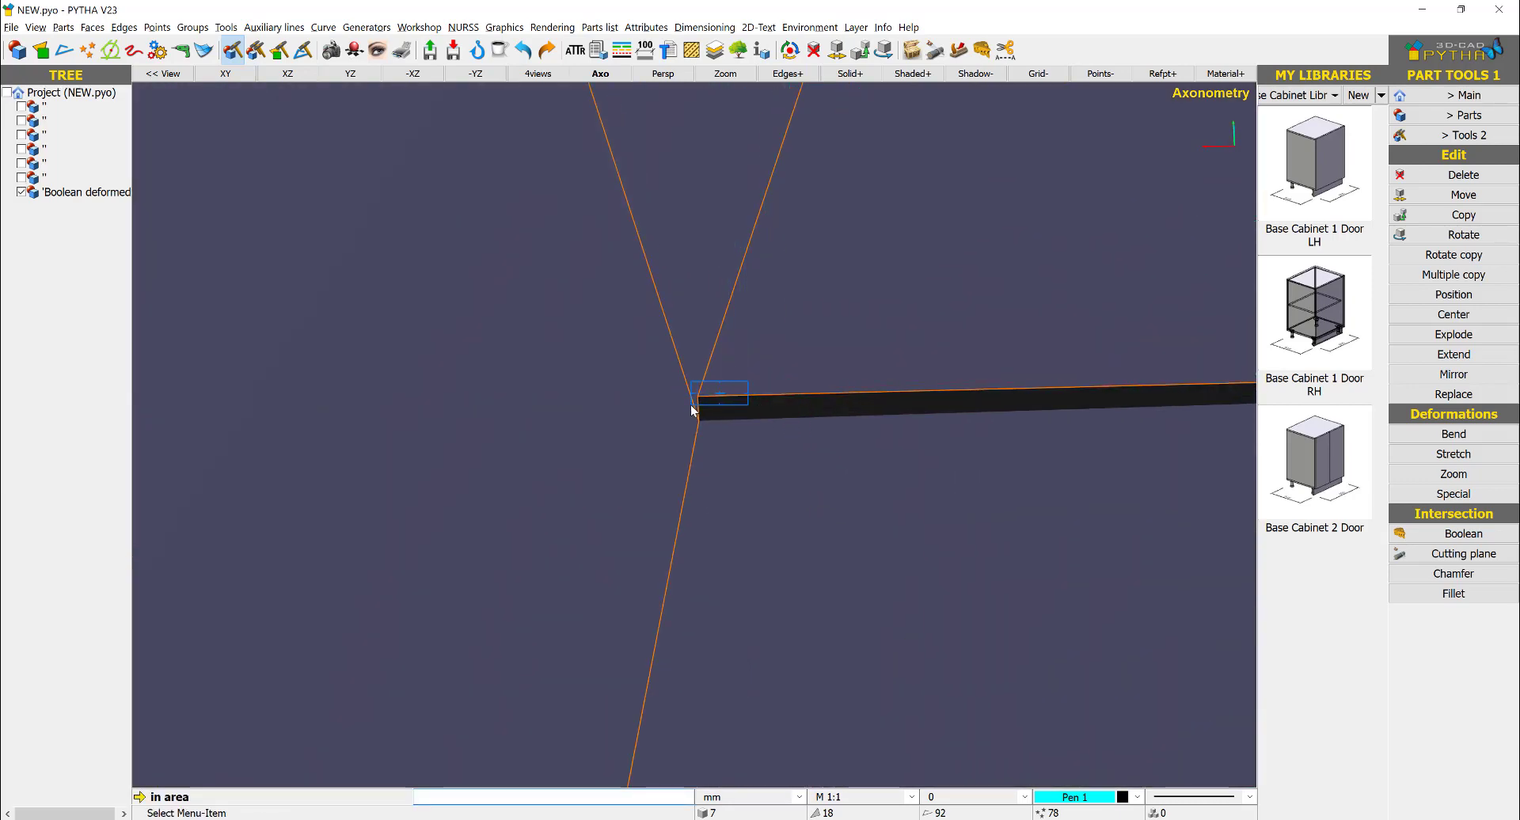
{"action": "left_click", "coordinate": [692, 409]}
{"action": "left_click", "coordinate": [696, 400]}
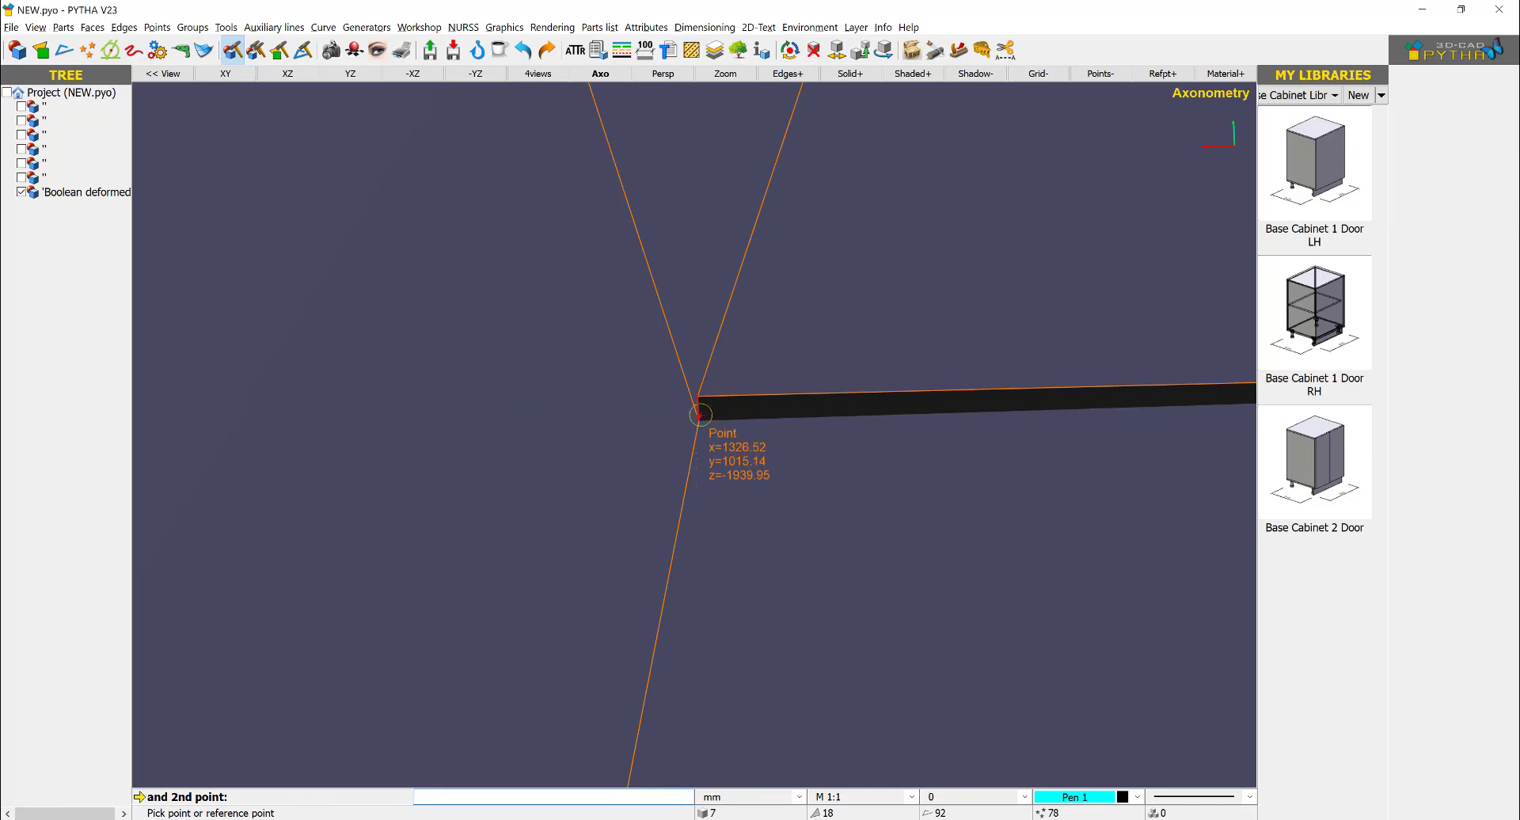
{"action": "left_click", "coordinate": [700, 414]}
{"action": "key", "text": "Return"}
{"action": "scroll", "coordinate": [635, 492], "scroll_direction": "down", "scroll_amount": 9}
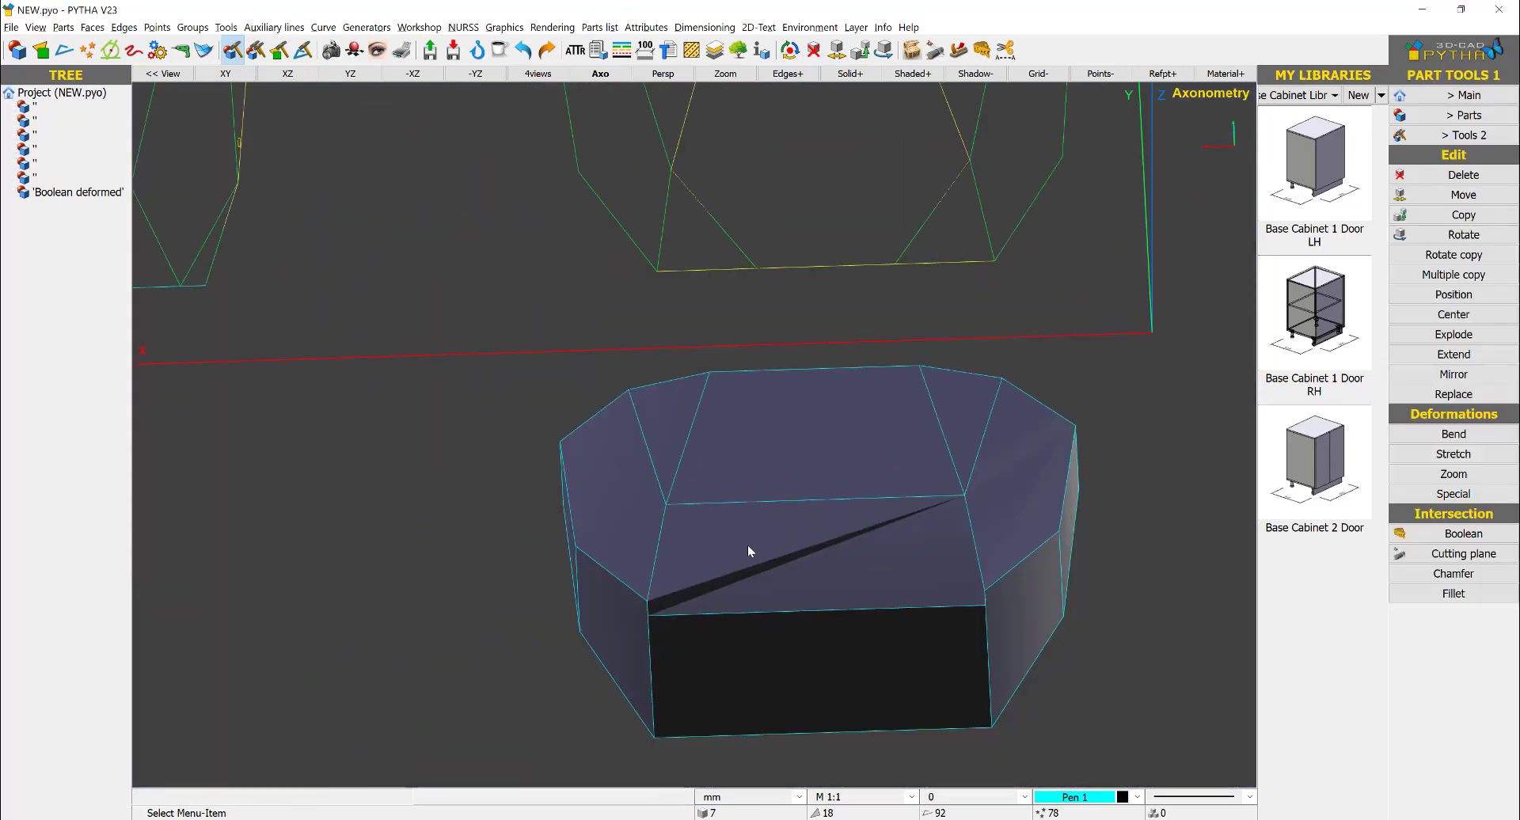
- Extend the open face's upper-left vertex up to the left facet's lower corner, closing the wedge gap
{"action": "scroll", "coordinate": [747, 545], "scroll_direction": "down", "scroll_amount": 2}
{"action": "right_click", "coordinate": [805, 577]}
{"action": "left_click", "coordinate": [839, 373]}
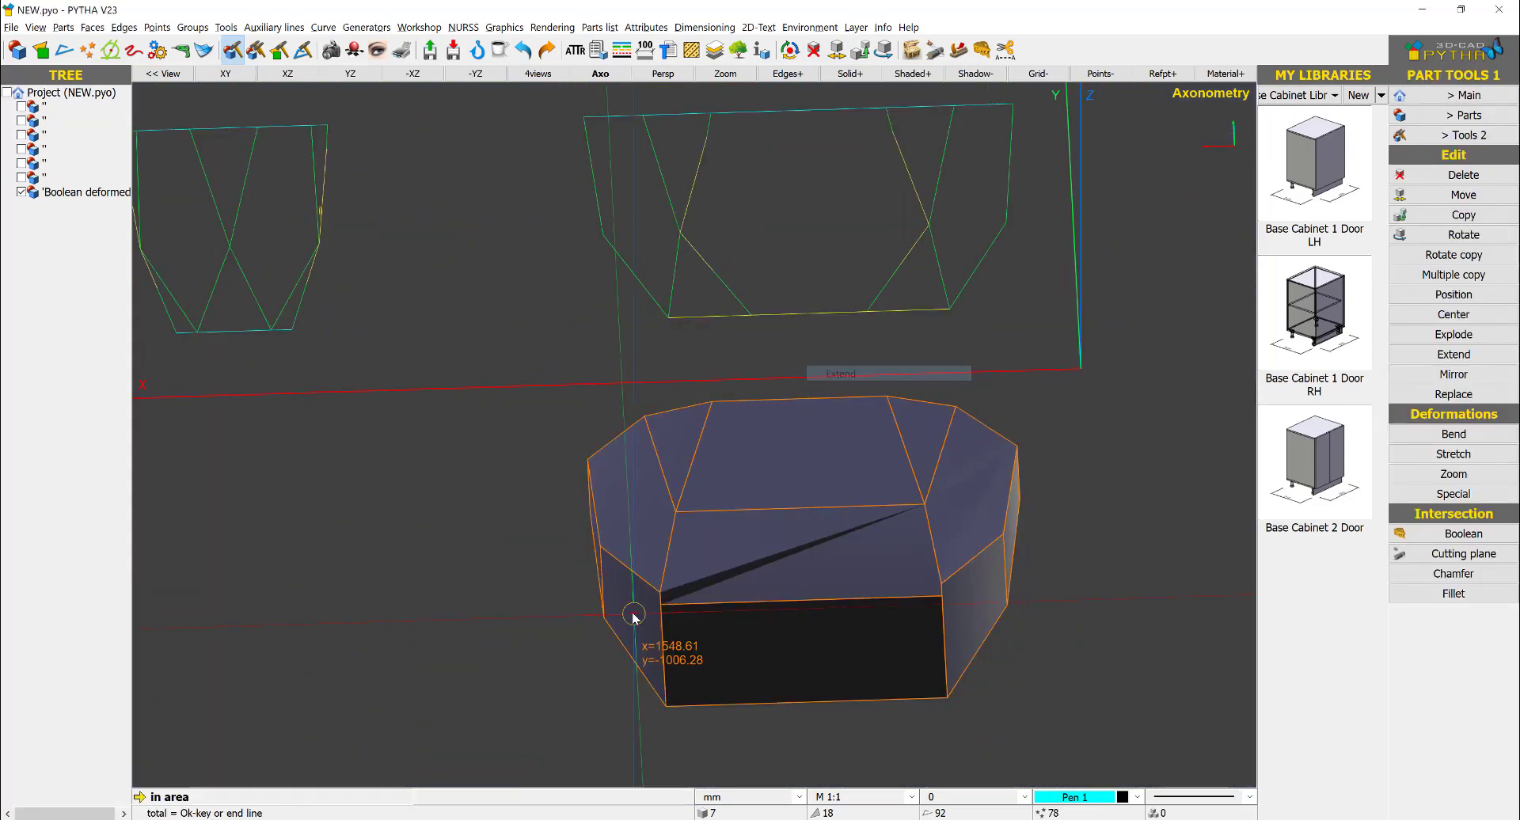
{"action": "scroll", "coordinate": [634, 614], "scroll_direction": "up", "scroll_amount": 3}
{"action": "left_click_drag", "start_coordinate": [696, 586], "coordinate": [663, 620]}
{"action": "right_click", "coordinate": [663, 620]}
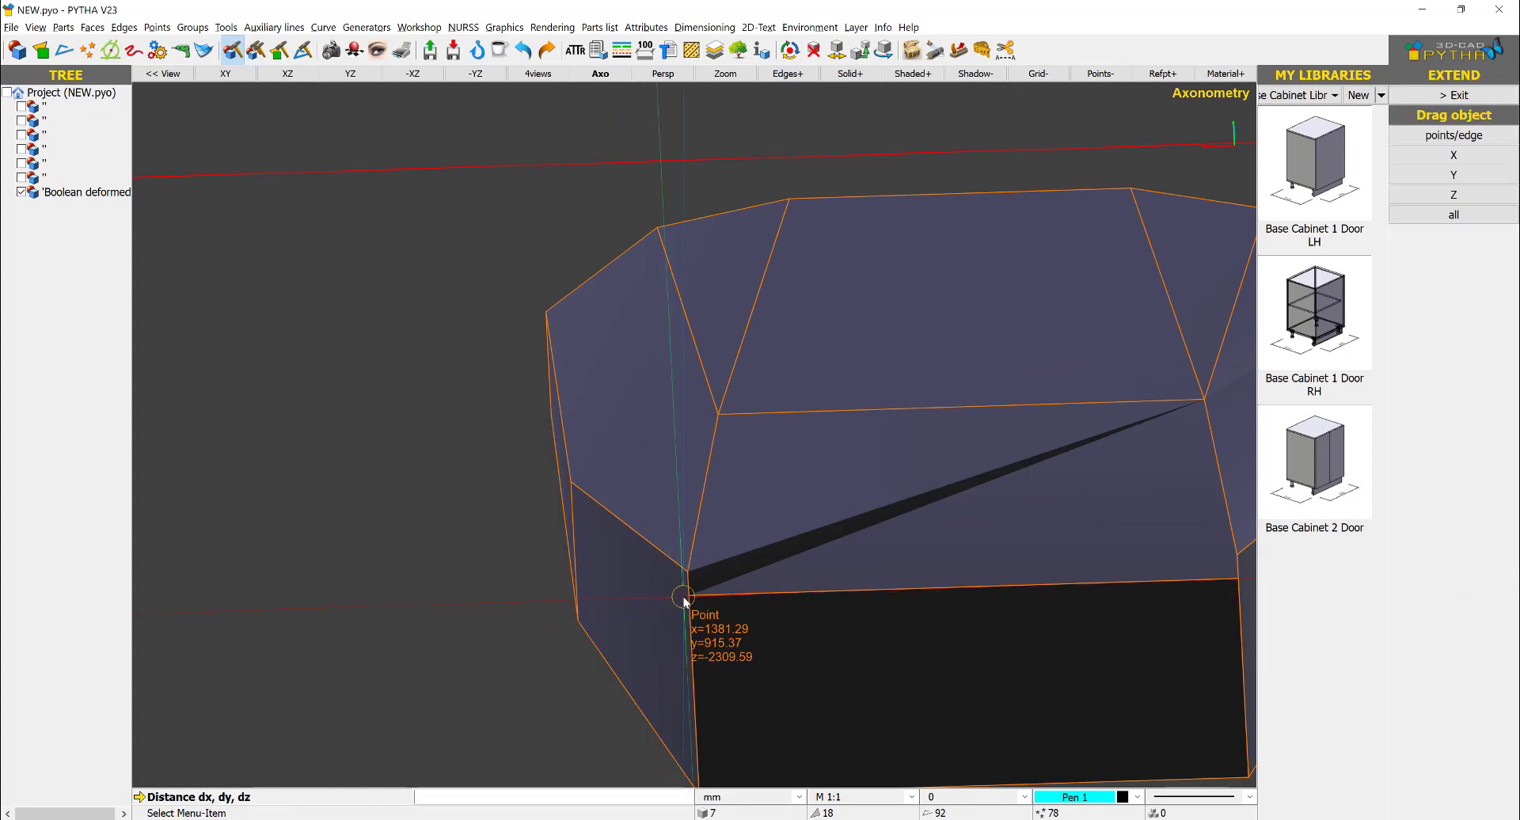
{"action": "left_click", "coordinate": [684, 597]}
{"action": "left_click", "coordinate": [686, 573]}
{"action": "key", "text": "Return"}
{"action": "scroll", "coordinate": [1159, 572], "scroll_direction": "down", "scroll_amount": 1}
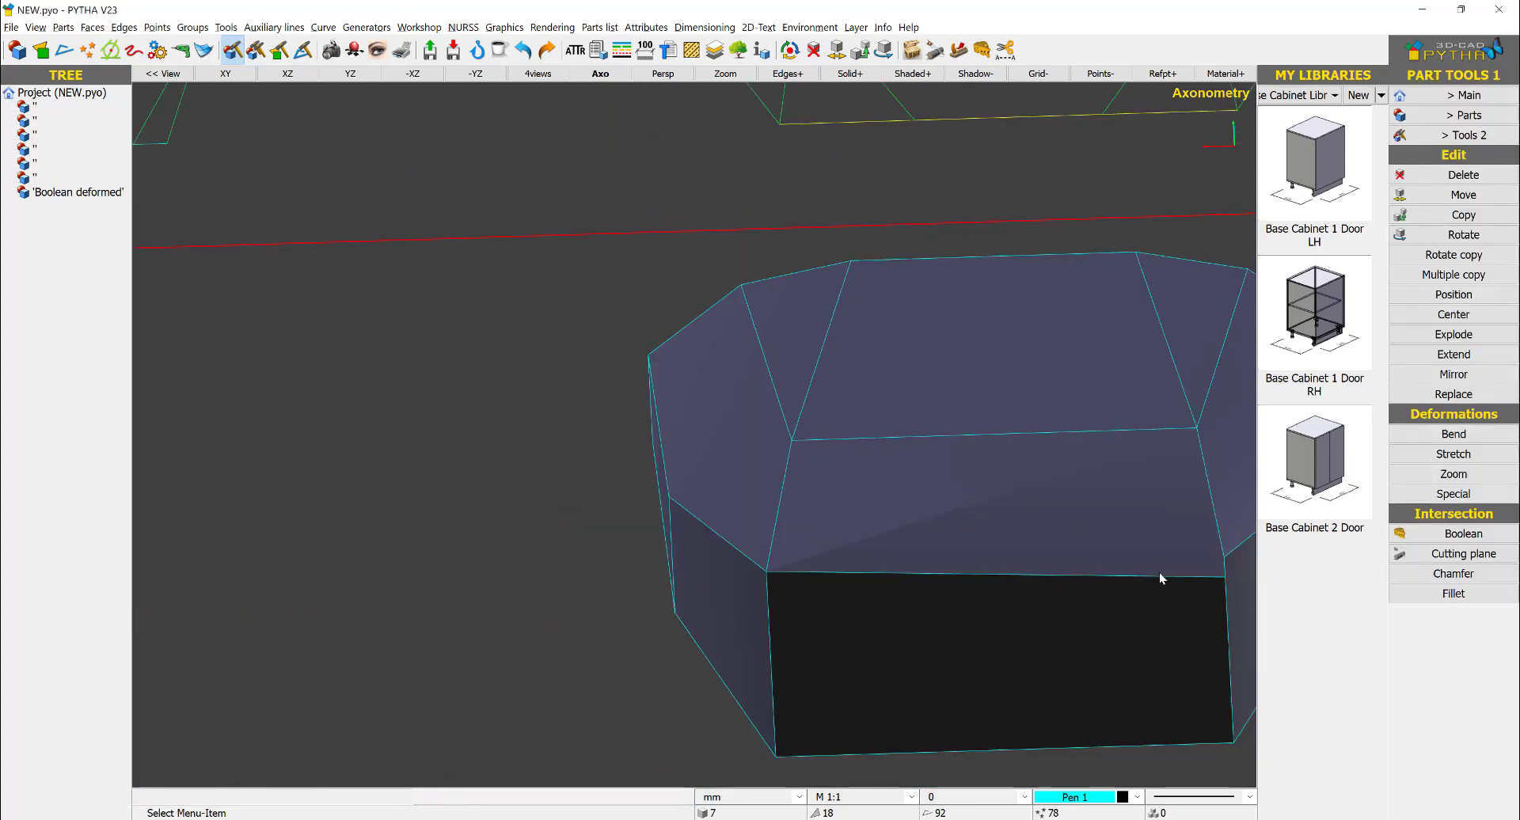
- Extend the open face's upper-right vertex up to the right facet's lower corner
{"action": "right_click", "coordinate": [1159, 572]}
{"action": "left_click", "coordinate": [1187, 378]}
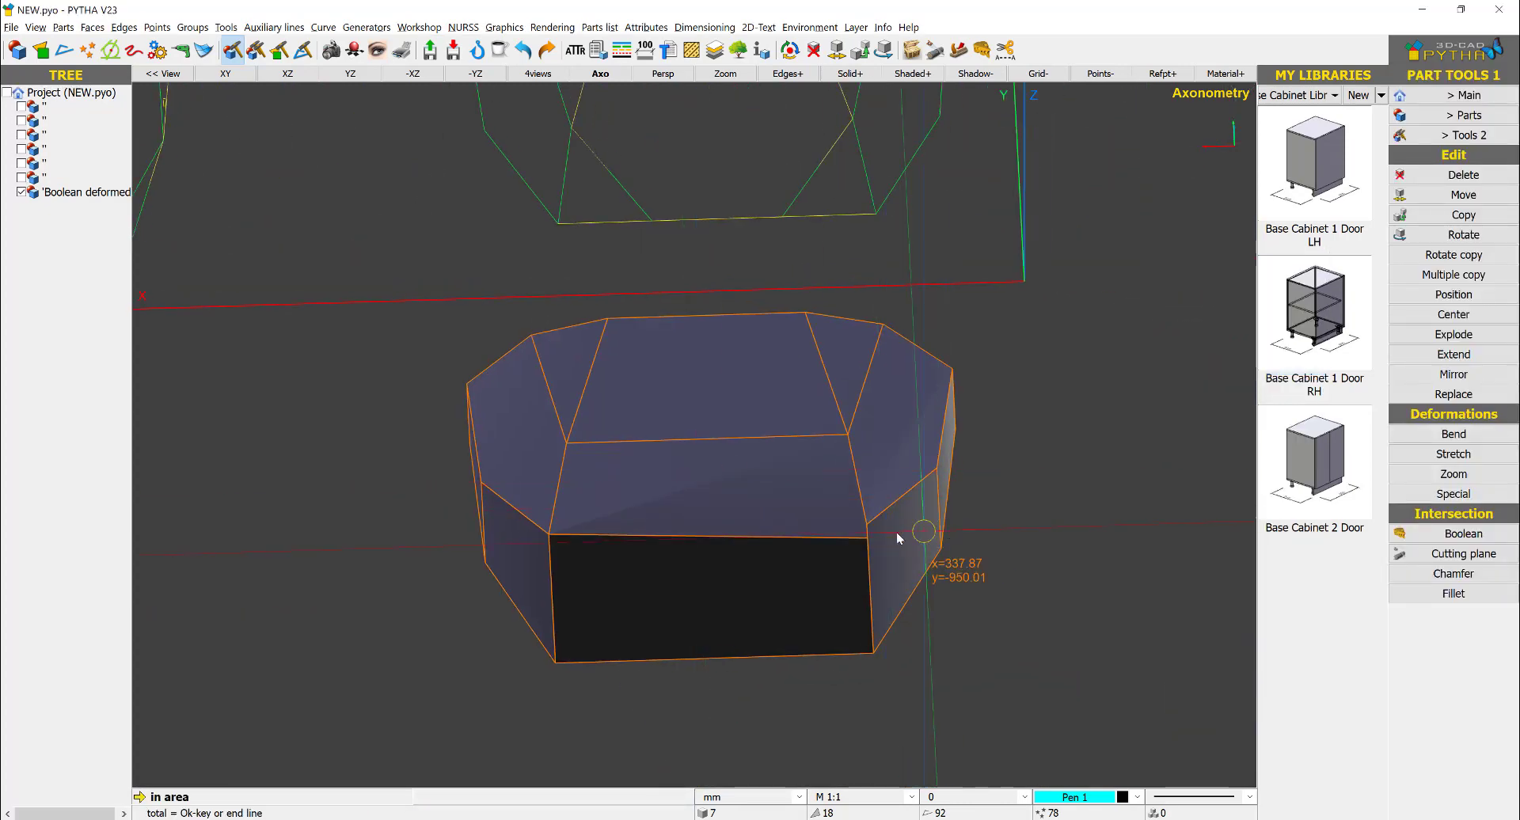
{"action": "scroll", "coordinate": [896, 532], "scroll_direction": "up", "scroll_amount": 3}
{"action": "left_click_drag", "start_coordinate": [894, 543], "coordinate": [753, 593]}
{"action": "right_click", "coordinate": [753, 593]}
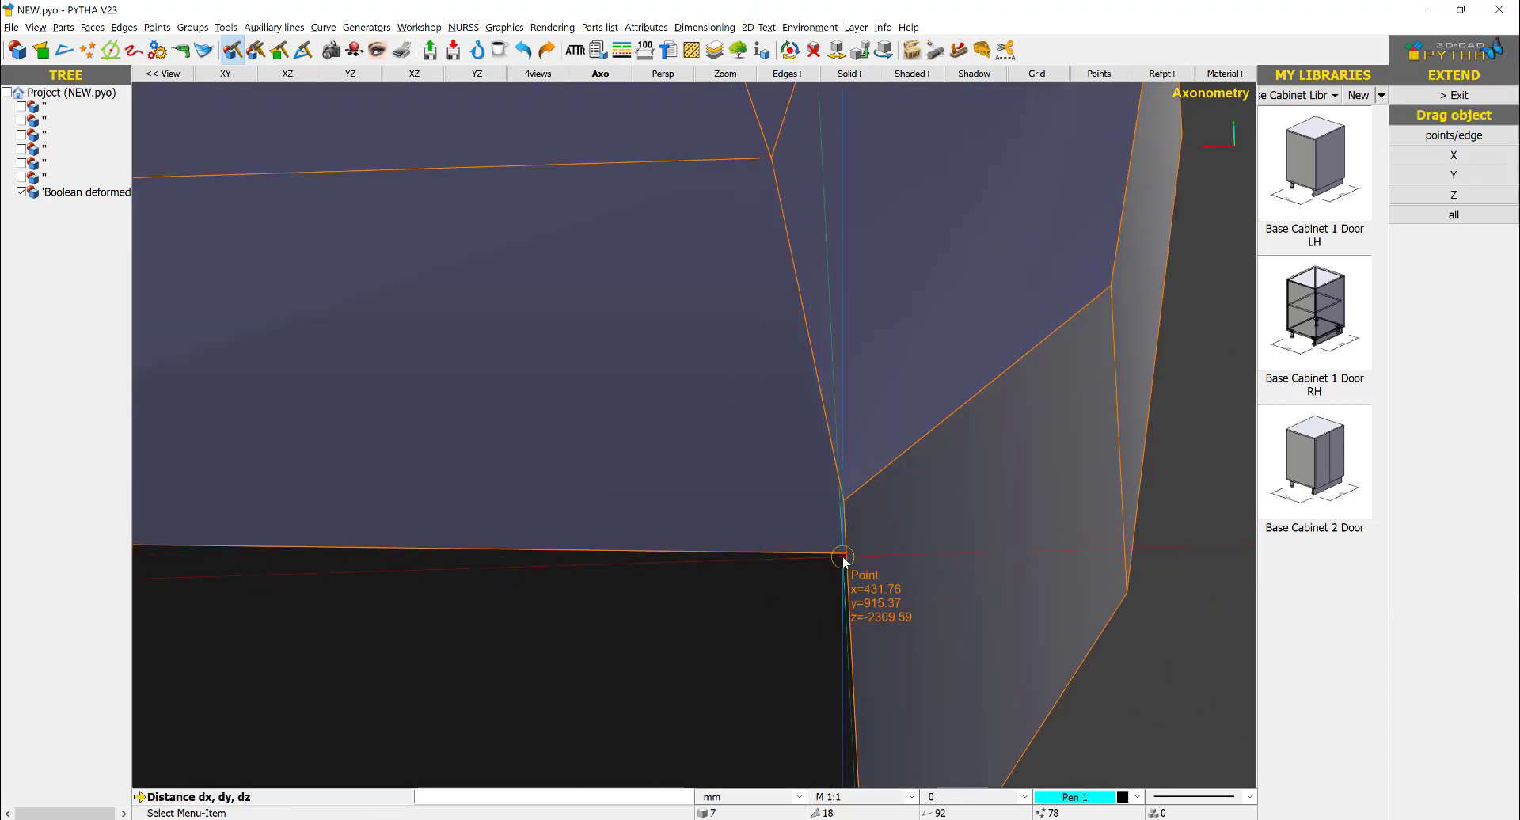
{"action": "left_click", "coordinate": [844, 557]}
{"action": "left_click", "coordinate": [844, 501]}
{"action": "key", "text": "Return"}
{"action": "scroll", "coordinate": [904, 543], "scroll_direction": "down", "scroll_amount": 3}
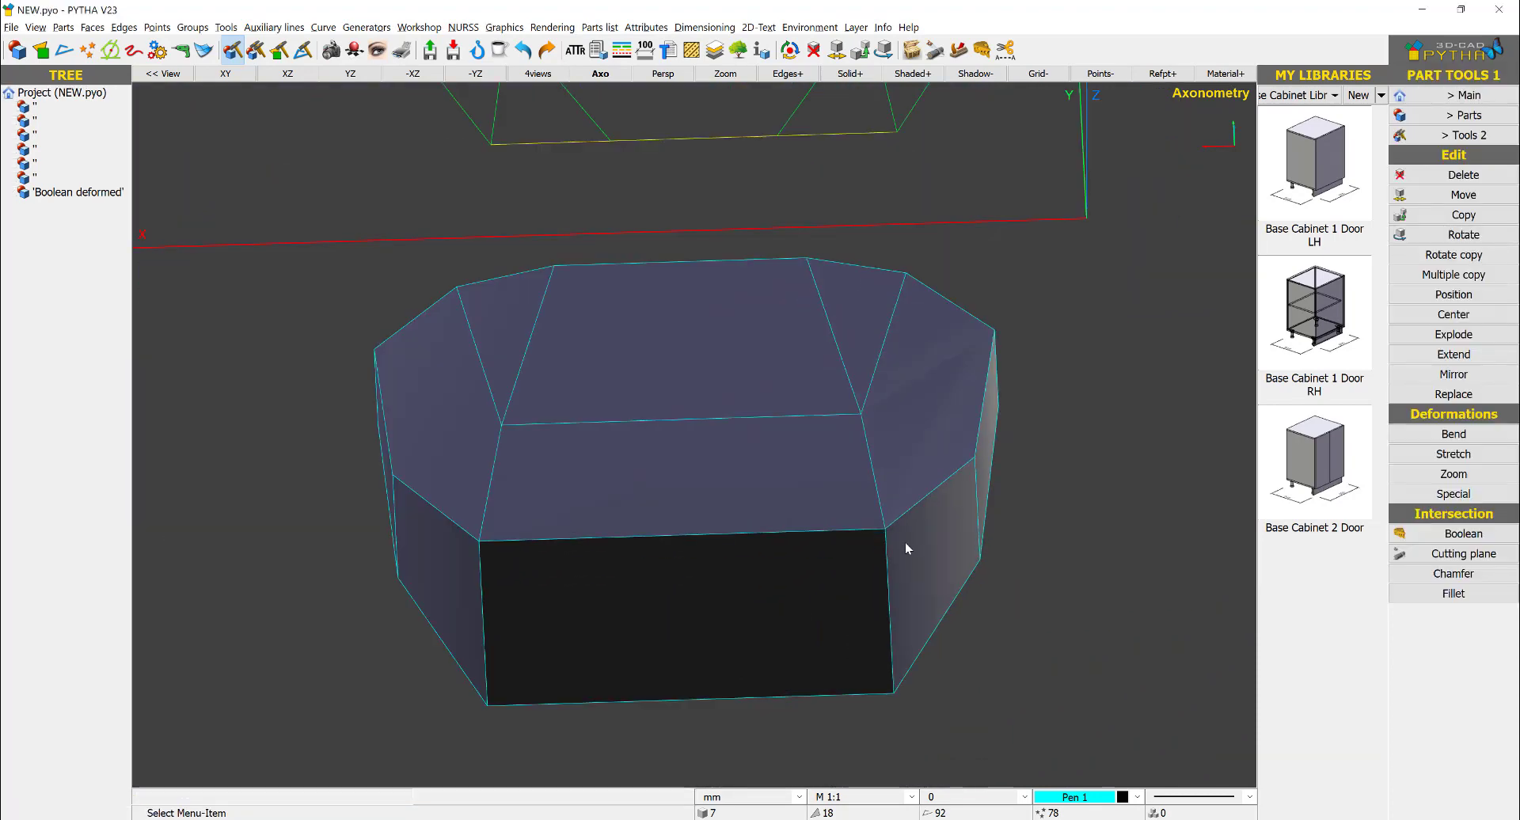
- Rotate the solid -90° about the X axis through its center
{"action": "scroll", "coordinate": [904, 543], "scroll_direction": "down", "scroll_amount": 3}
{"action": "middle_click_drag", "start_coordinate": [985, 315], "coordinate": [502, 462]}
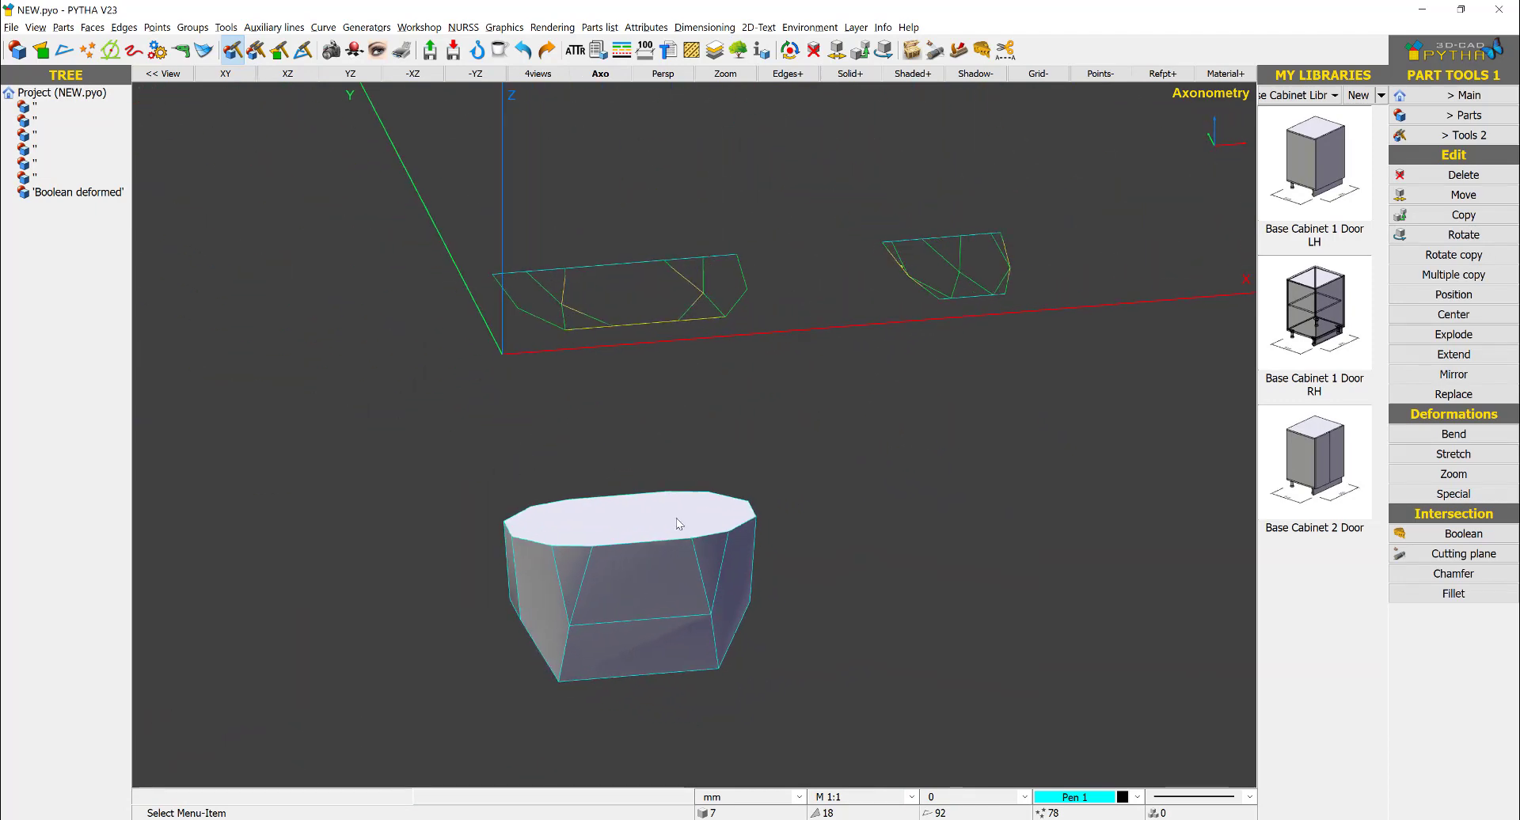
{"action": "right_click", "coordinate": [637, 590]}
{"action": "left_click", "coordinate": [720, 300]}
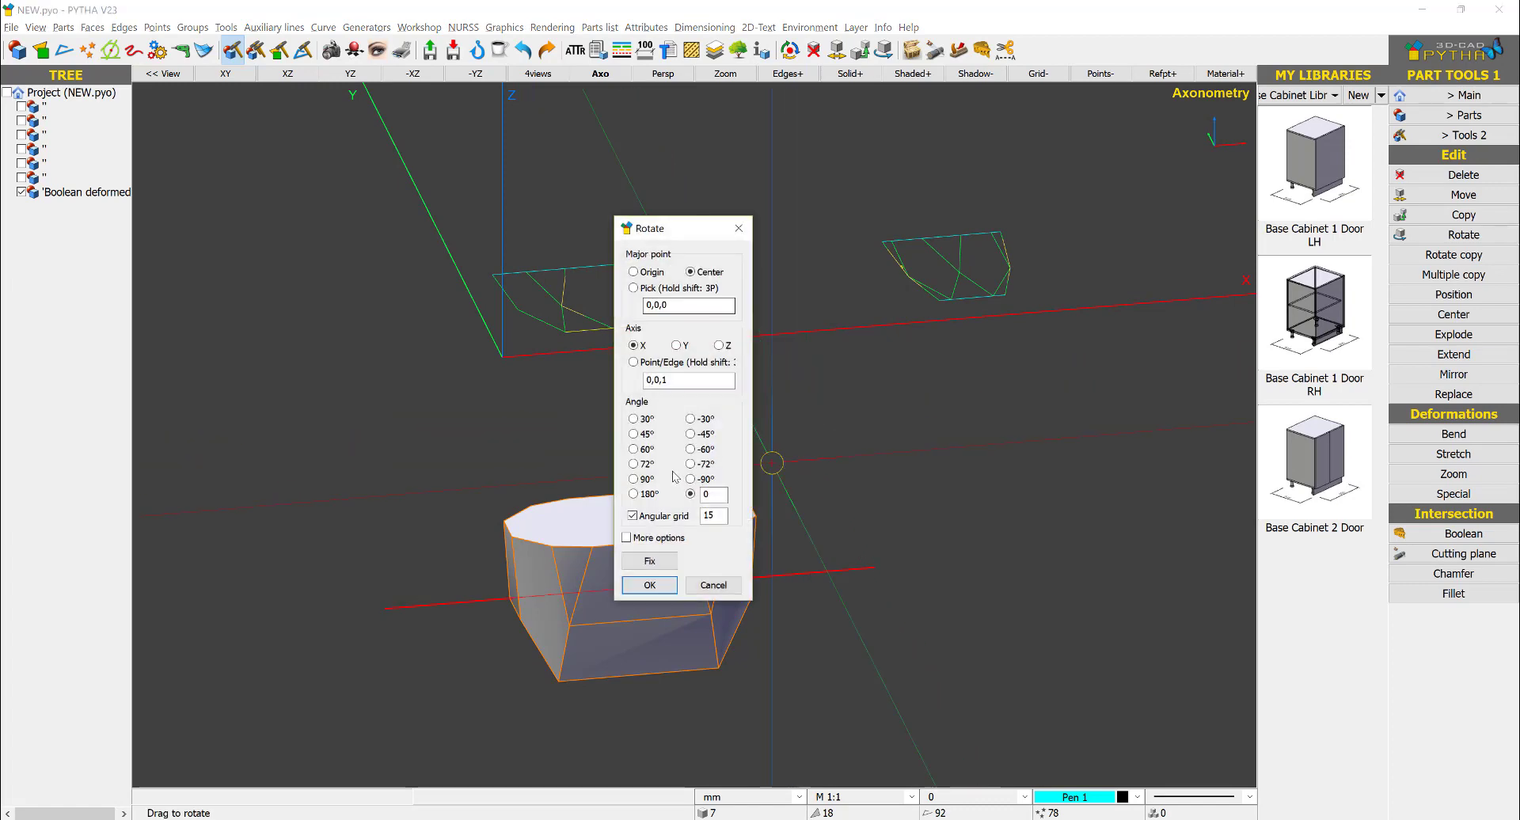
{"action": "left_click", "coordinate": [634, 479]}
{"action": "left_click", "coordinate": [690, 479]}
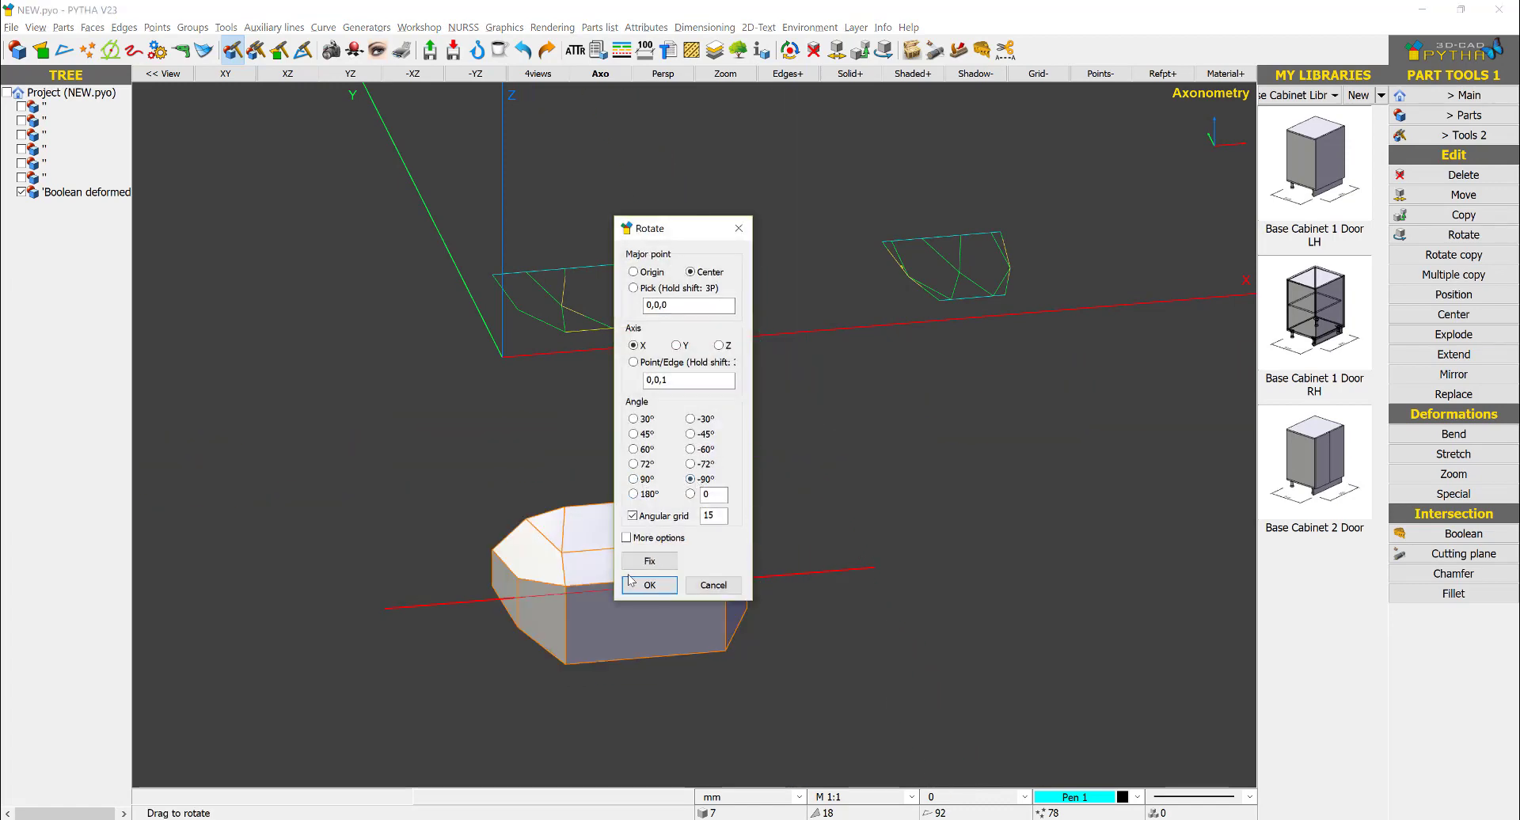
{"action": "left_click", "coordinate": [636, 578]}
- Divide the sloped front facet with two diagonals running from its upper corners inward to its front edge
{"action": "middle_click_drag", "start_coordinate": [650, 570], "coordinate": [714, 423]}
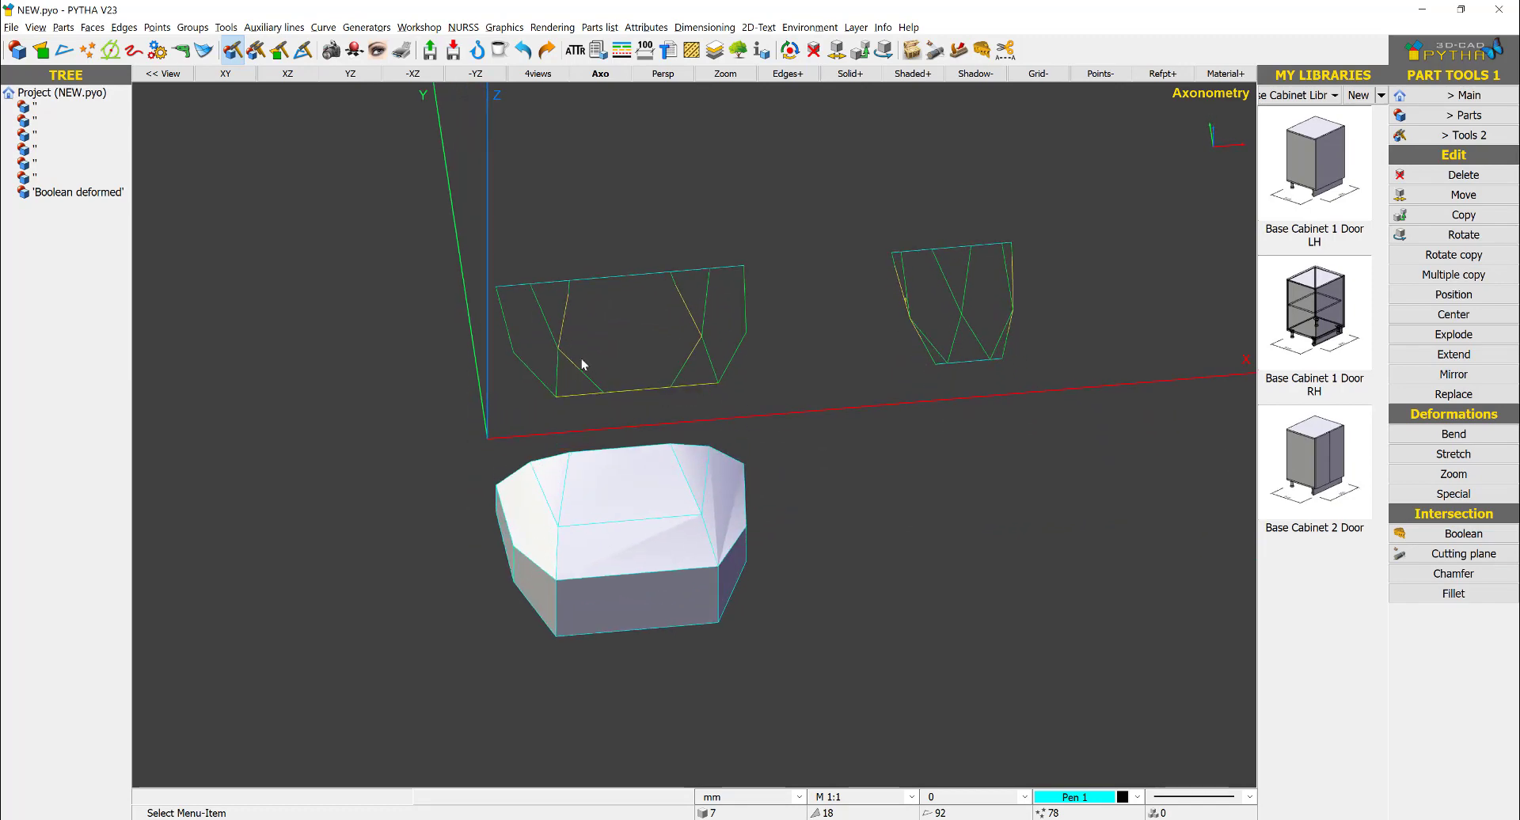
{"action": "scroll", "coordinate": [590, 542], "scroll_direction": "up", "scroll_amount": 2}
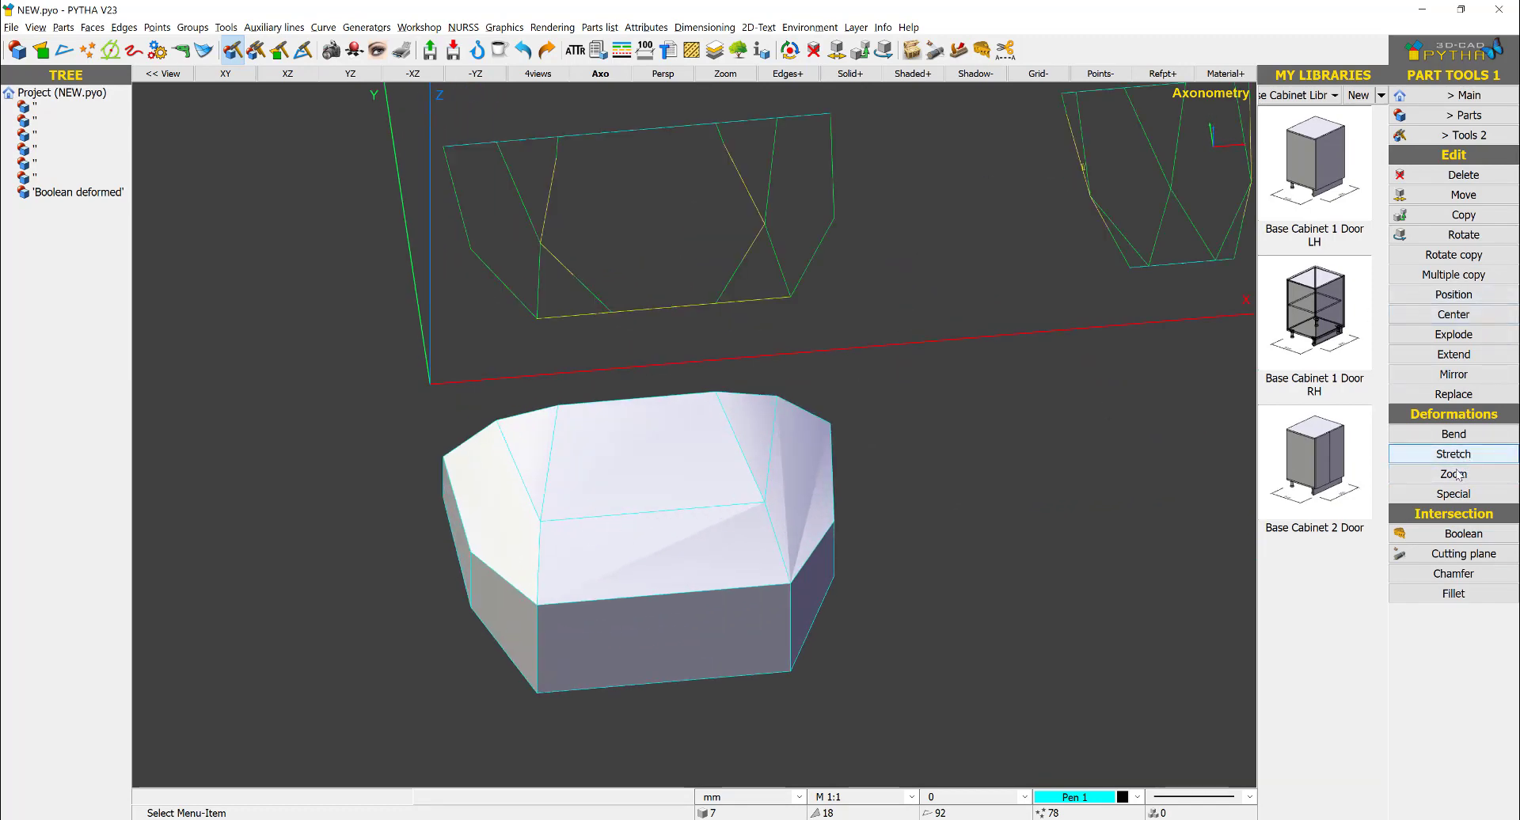
{"action": "left_click", "coordinate": [1464, 99]}
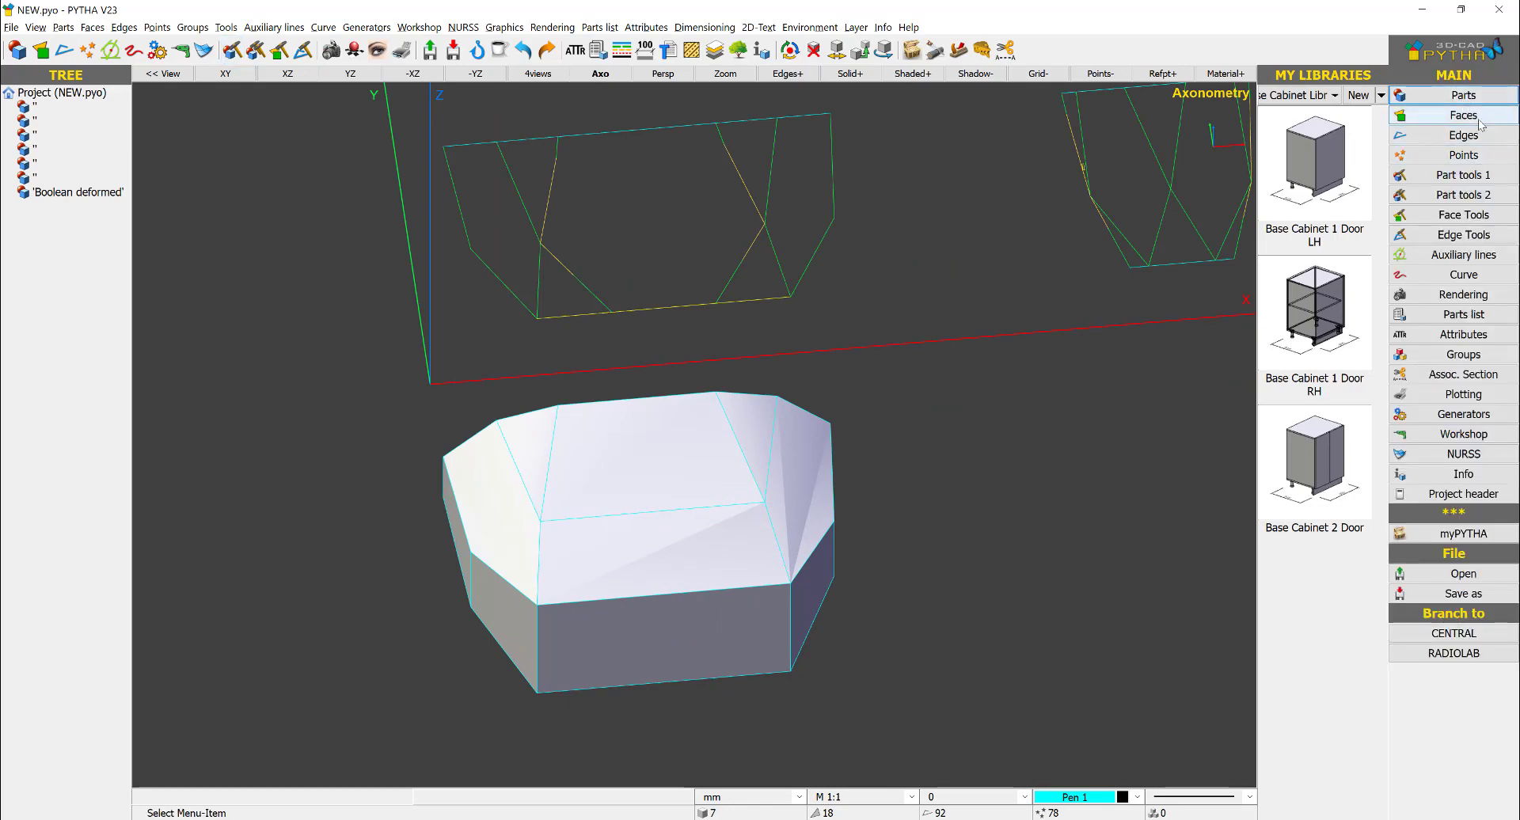
{"action": "left_click", "coordinate": [1465, 214]}
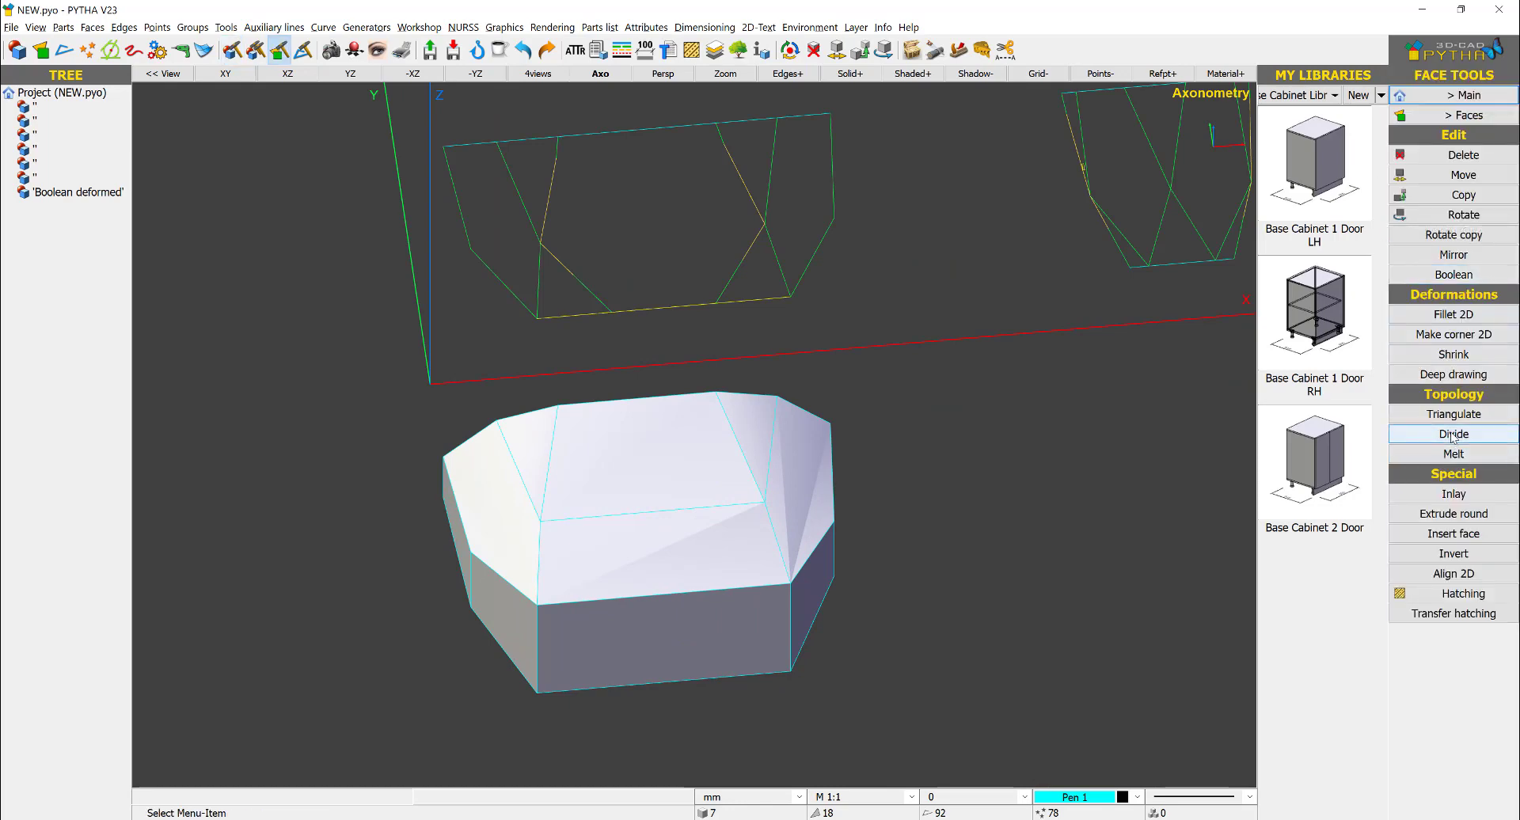
{"action": "left_click", "coordinate": [1453, 435]}
{"action": "left_click", "coordinate": [540, 520]}
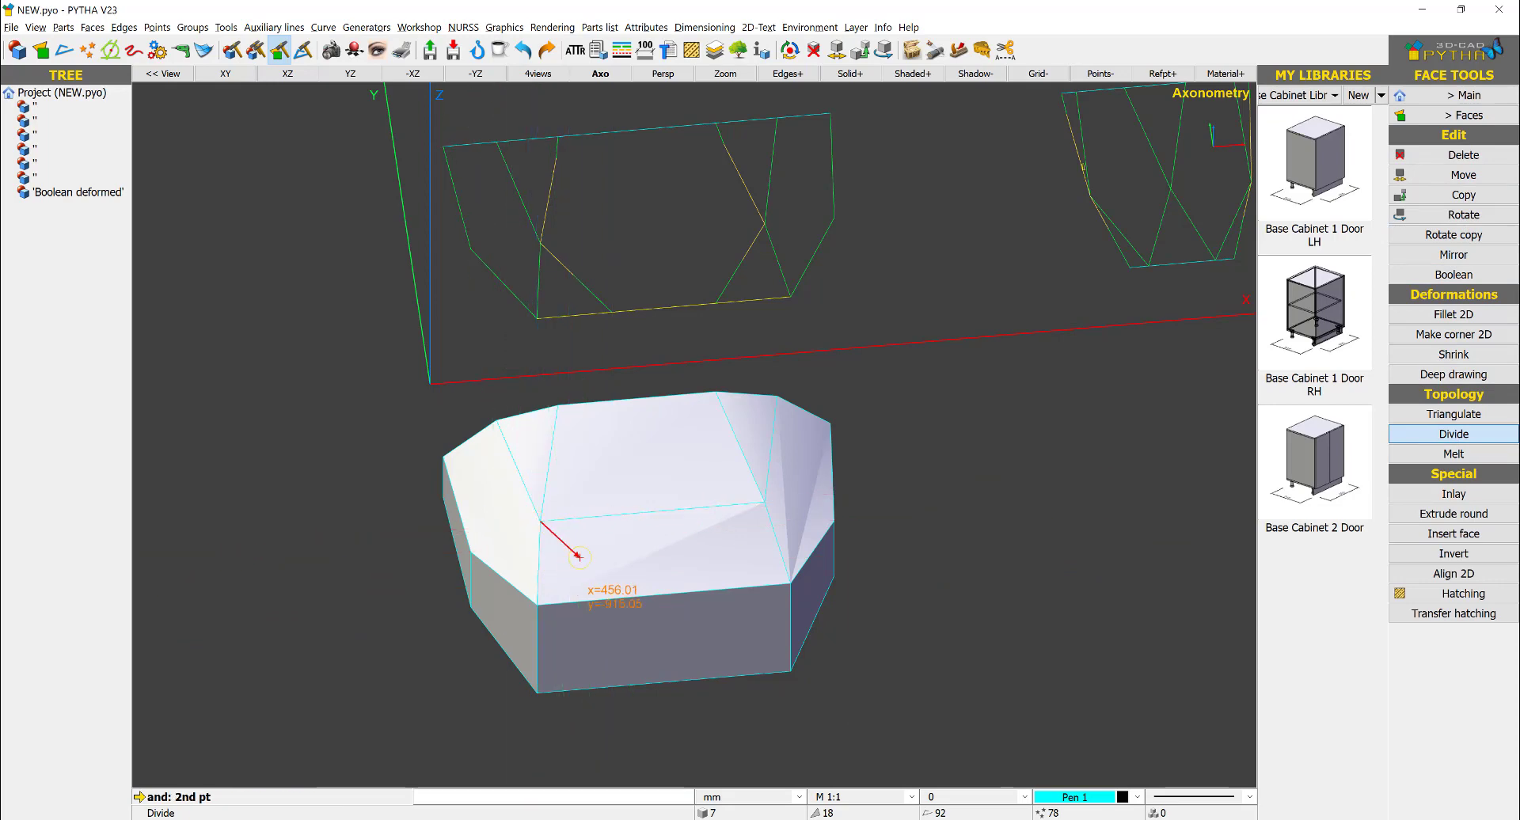
{"action": "left_click", "coordinate": [617, 594]}
{"action": "left_click", "coordinate": [770, 504]}
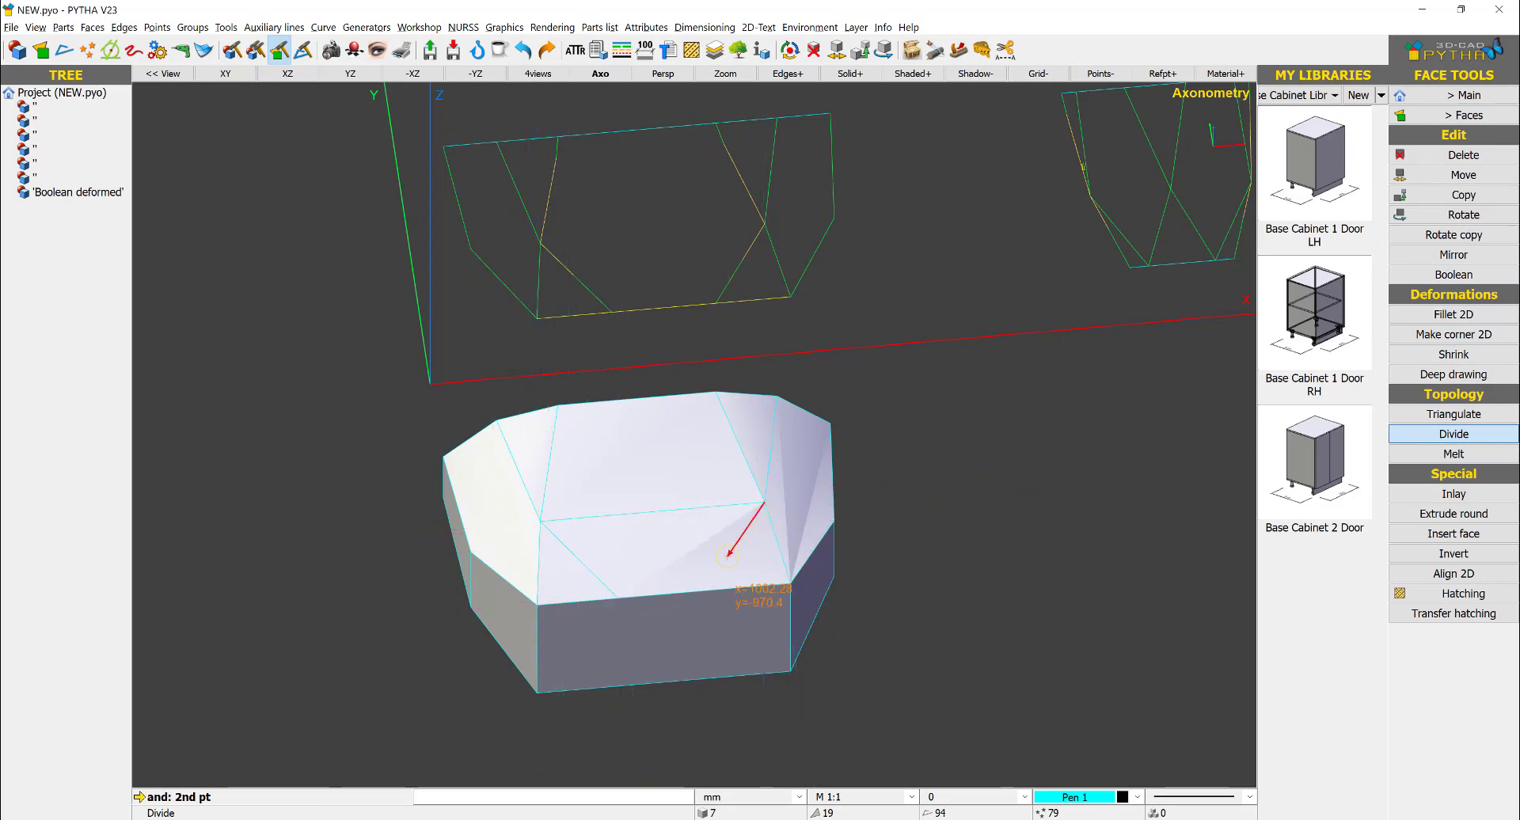
{"action": "left_click", "coordinate": [703, 586]}
{"action": "mouse_move", "coordinate": [782, 600]}
{"action": "middle_mouse_down"}
{"action": "mouse_move", "coordinate": [783, 577]}
{"action": "mouse_move", "coordinate": [801, 584]}
{"action": "middle_mouse_up"}
{"action": "right_click", "coordinate": [906, 536]}
- Extend the right diagonal's endpoint on the front edge in X only, to match the corresponding point in the front-view drawing
{"action": "right_click", "coordinate": [753, 539]}
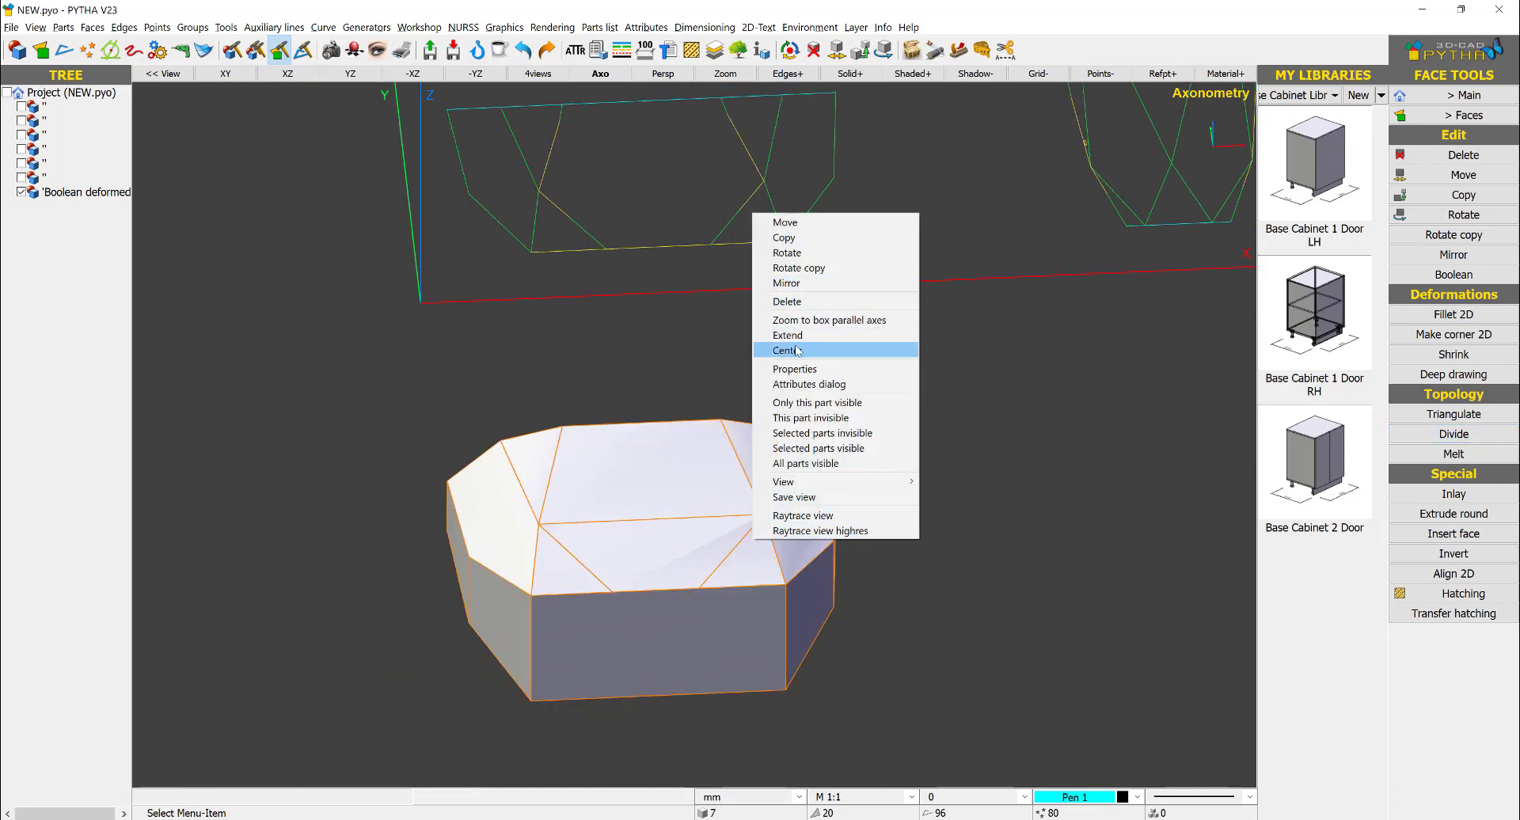
{"action": "left_click", "coordinate": [823, 320]}
{"action": "right_click", "coordinate": [689, 613]}
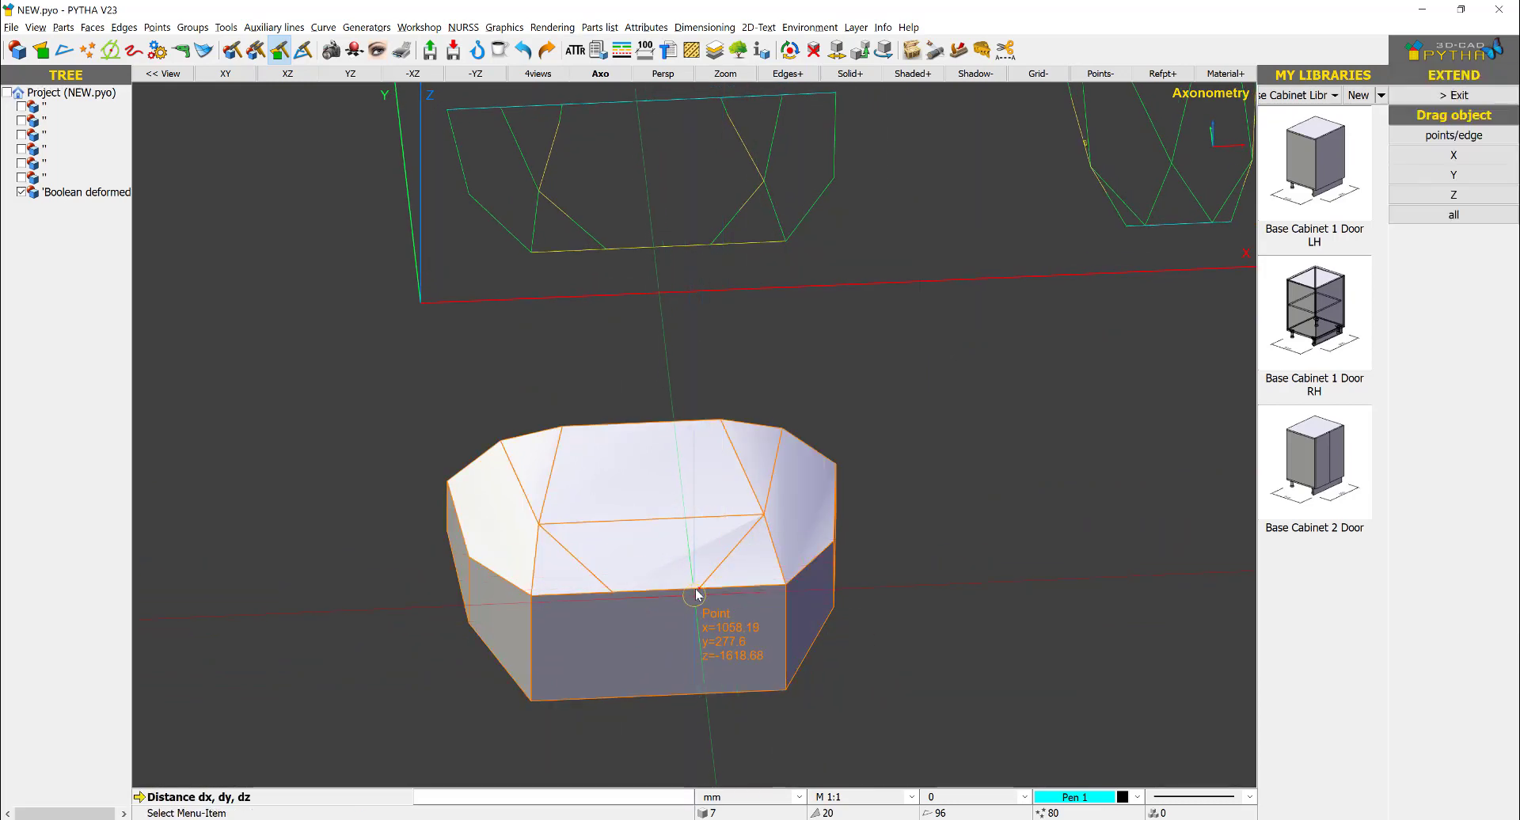
{"action": "left_click", "coordinate": [699, 588]}
{"action": "left_click", "coordinate": [708, 239]}
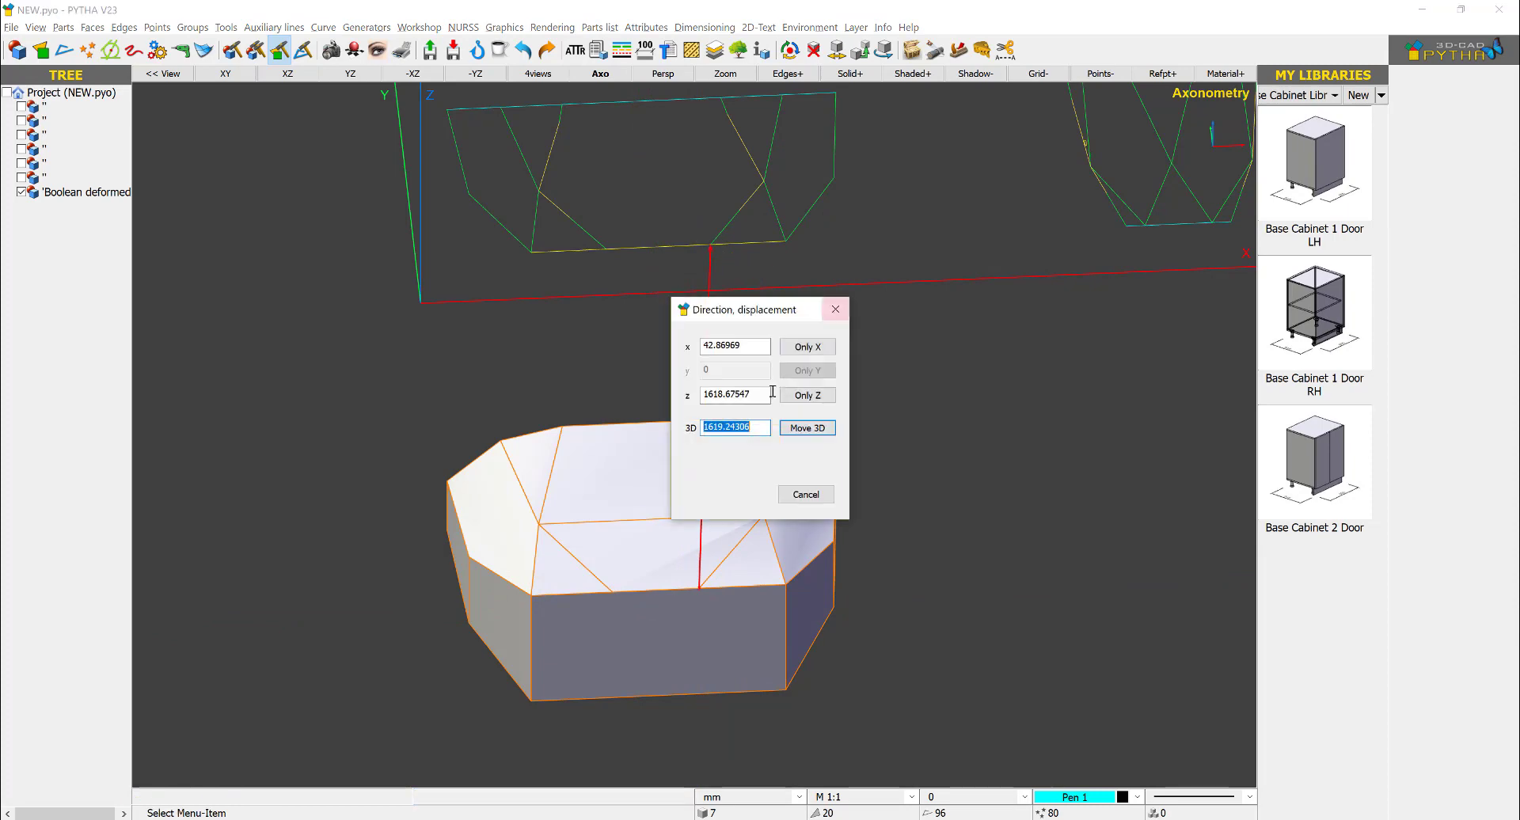
{"action": "left_click", "coordinate": [805, 349]}
- Extend the left diagonal's endpoint on the front edge in X only, to match the corresponding point in the front-view drawing
{"action": "right_click", "coordinate": [618, 578]}
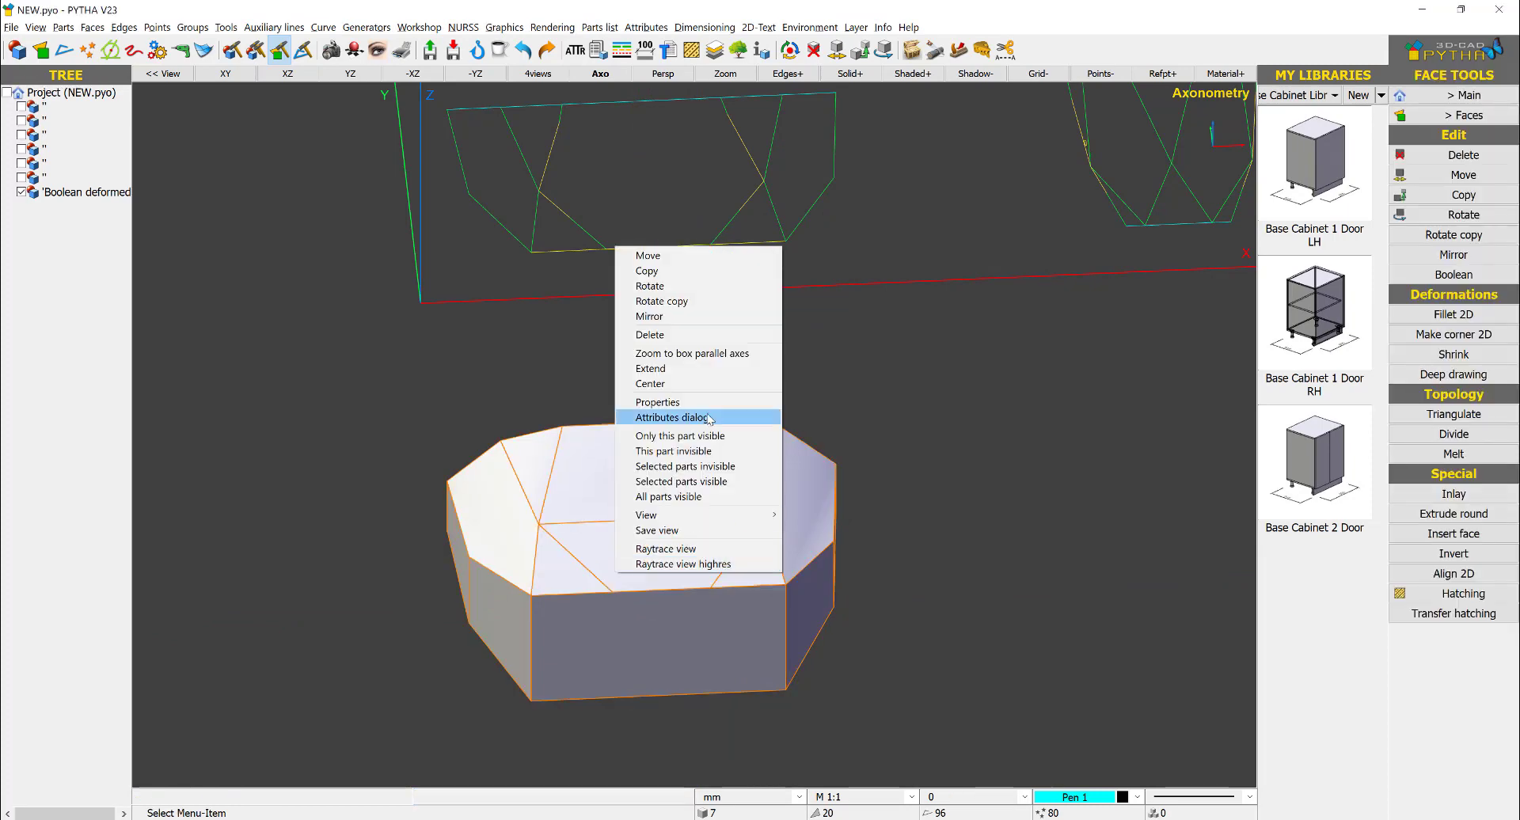
{"action": "left_click", "coordinate": [665, 368]}
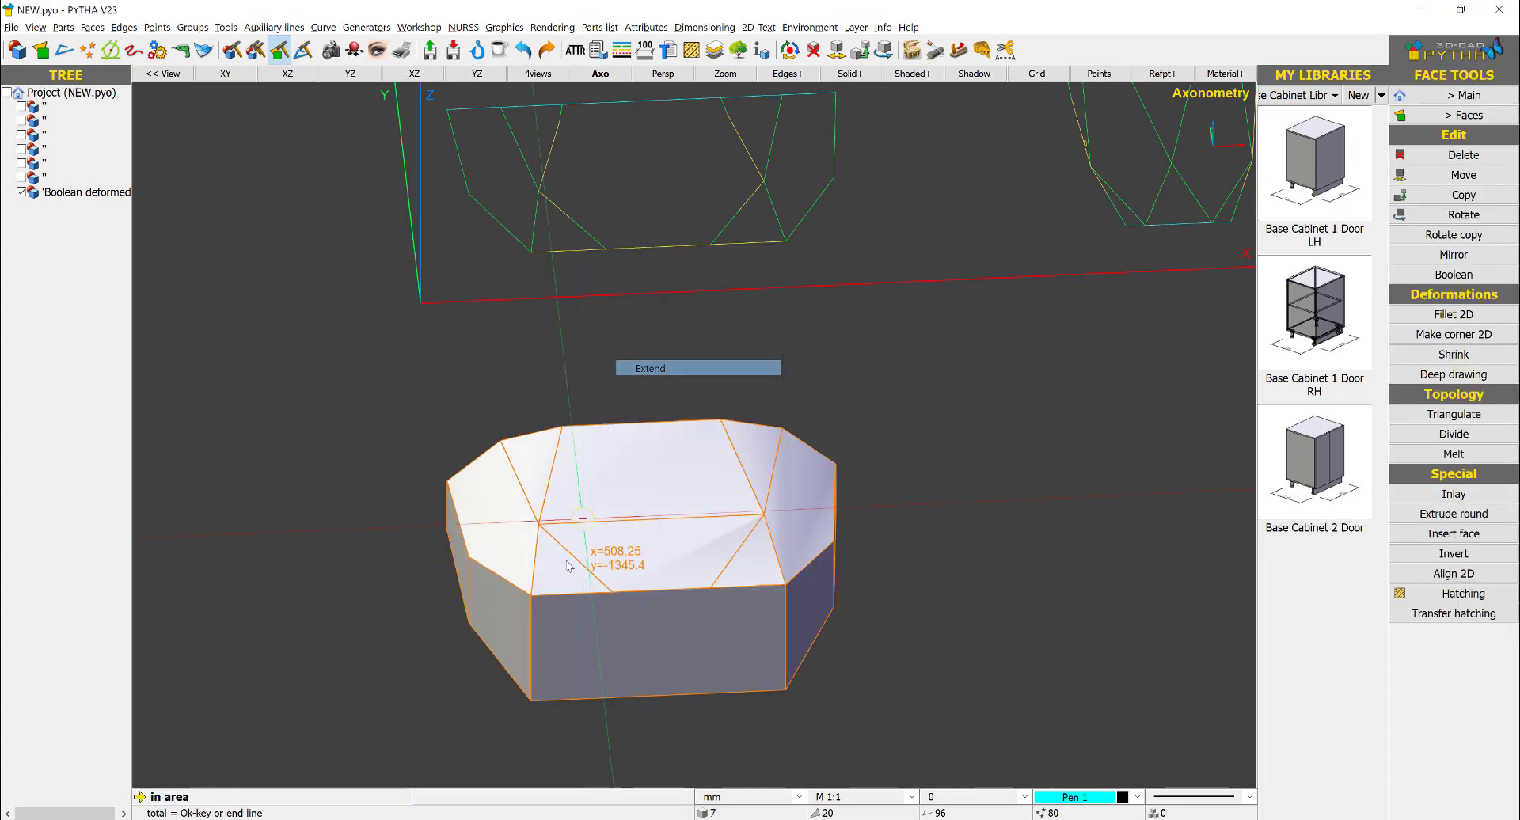
{"action": "left_click", "coordinate": [615, 599]}
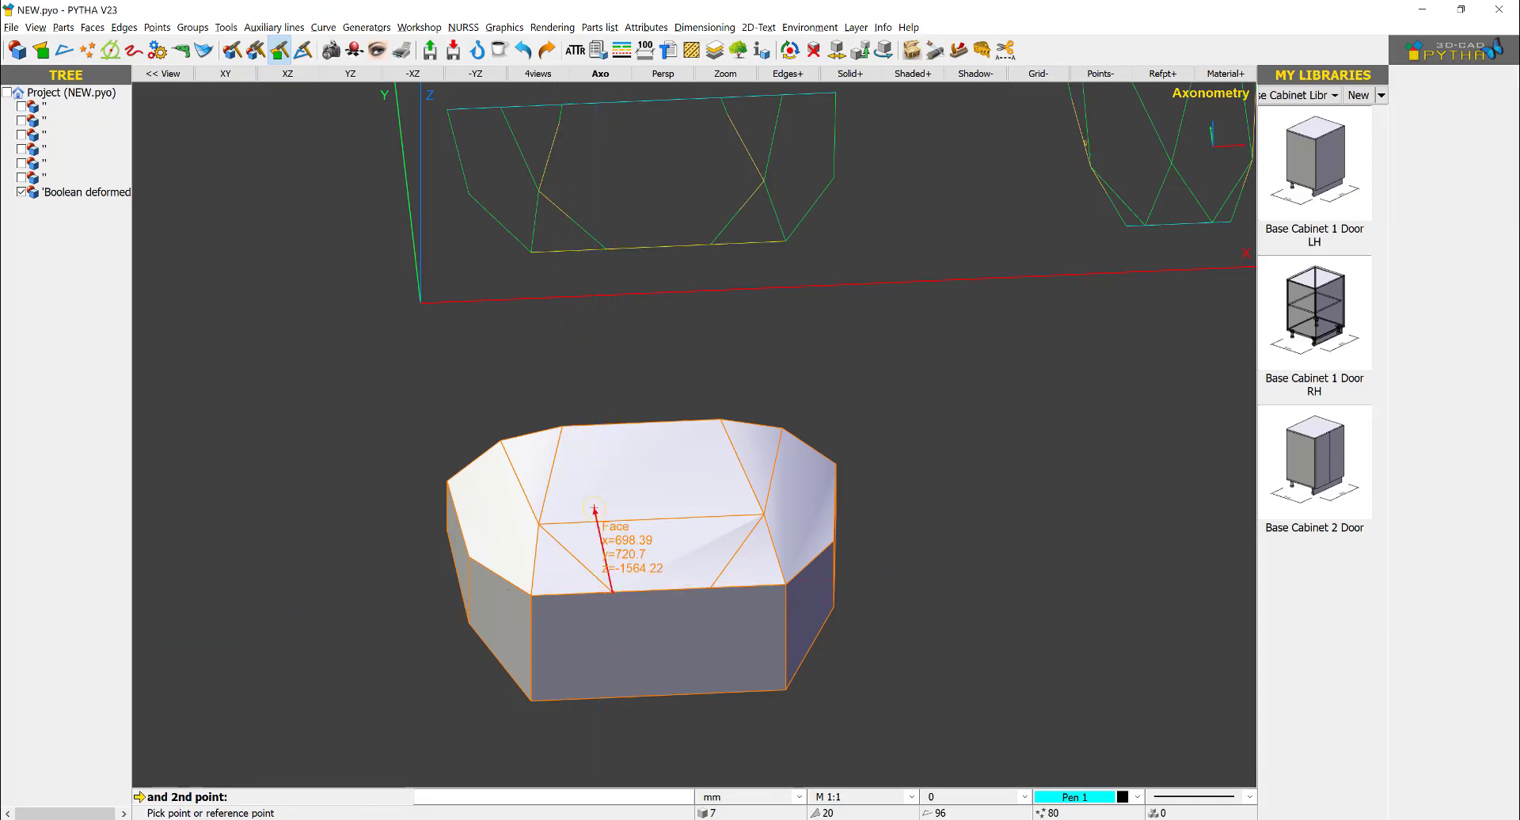
{"action": "left_click", "coordinate": [606, 252]}
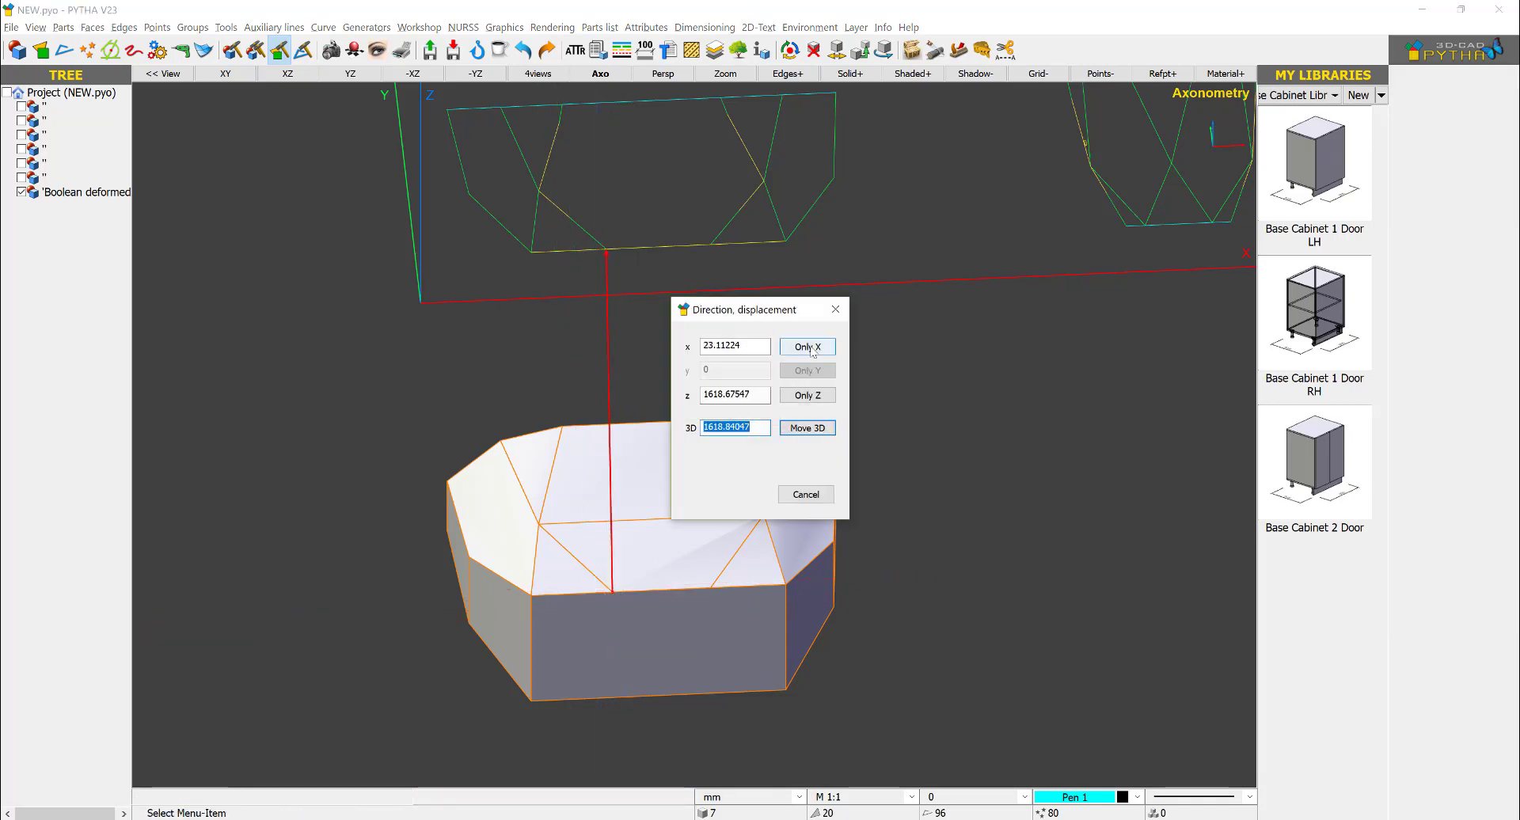
{"action": "left_click", "coordinate": [810, 351]}
- Rotate the solid 180° about the Y axis through its center
{"action": "scroll", "coordinate": [680, 514], "scroll_direction": "down", "scroll_amount": 3}
{"action": "mouse_move", "coordinate": [701, 545]}
{"action": "middle_mouse_down"}
{"action": "mouse_move", "coordinate": [747, 562]}
{"action": "mouse_move", "coordinate": [696, 528]}
{"action": "middle_mouse_up"}
{"action": "right_click", "coordinate": [697, 529]}
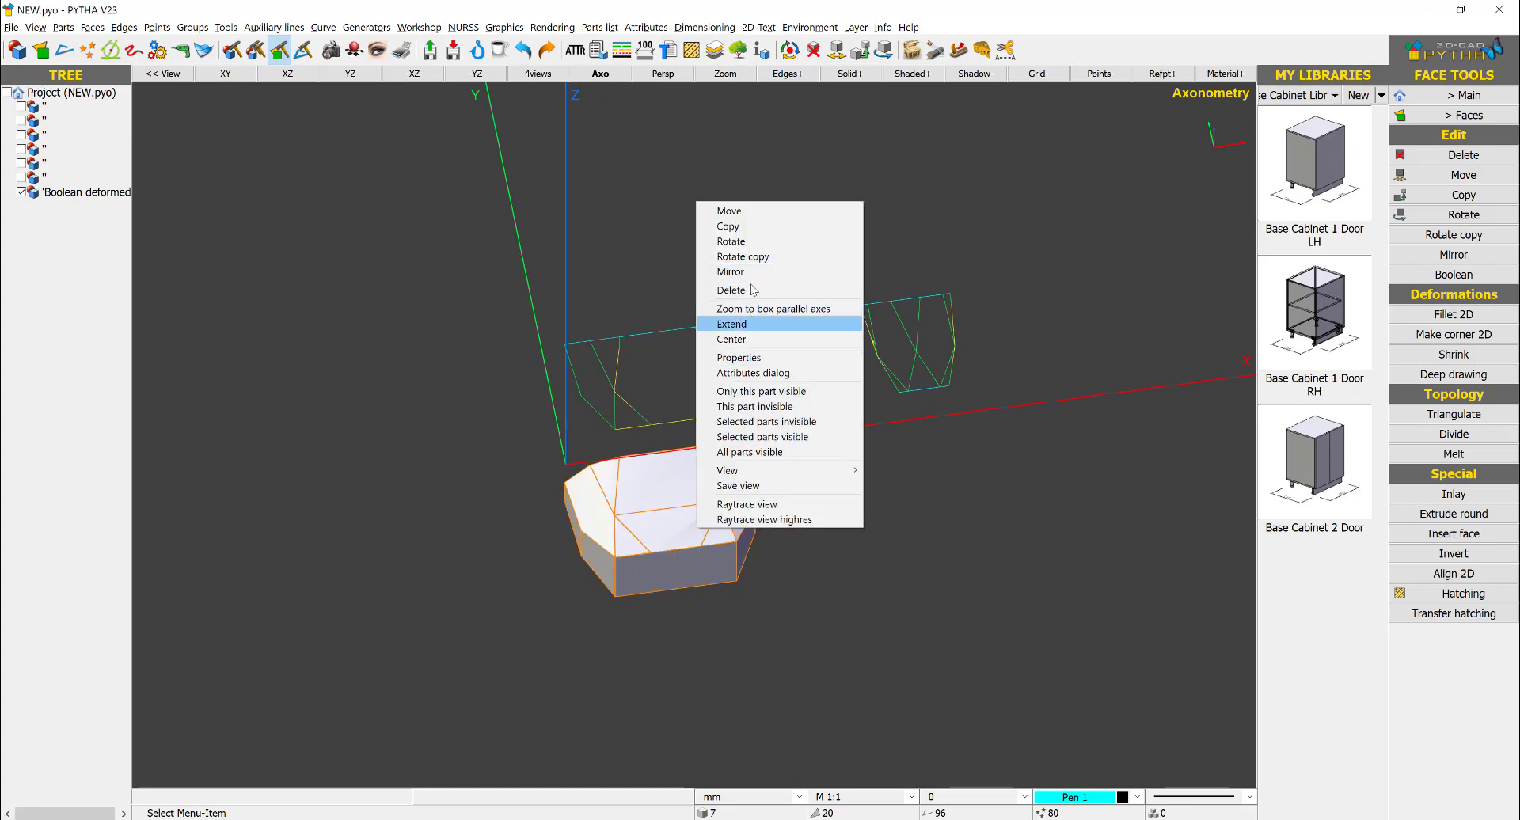
{"action": "left_click", "coordinate": [730, 241]}
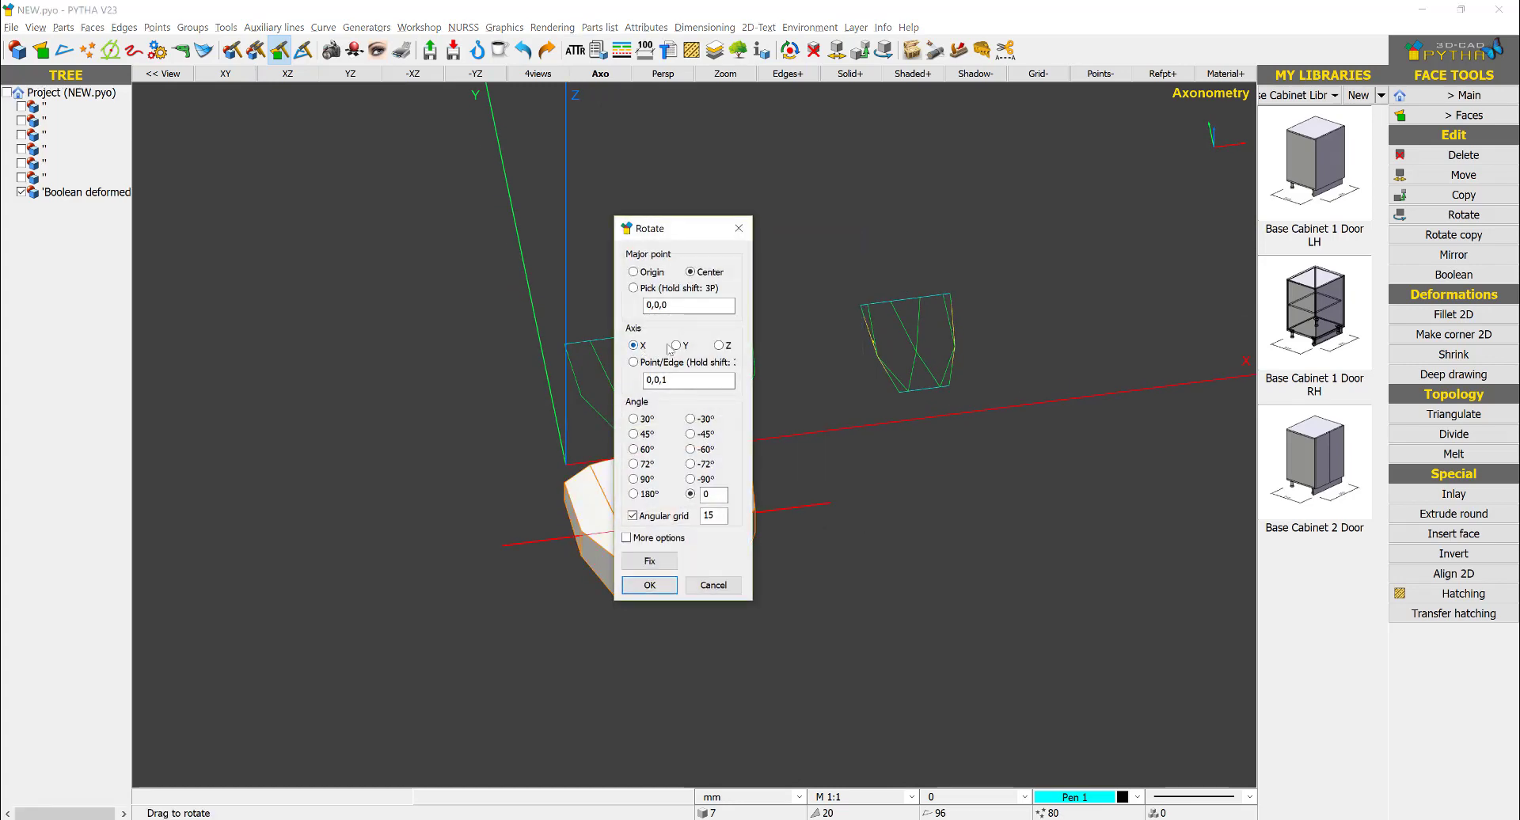
{"action": "left_click", "coordinate": [646, 588]}
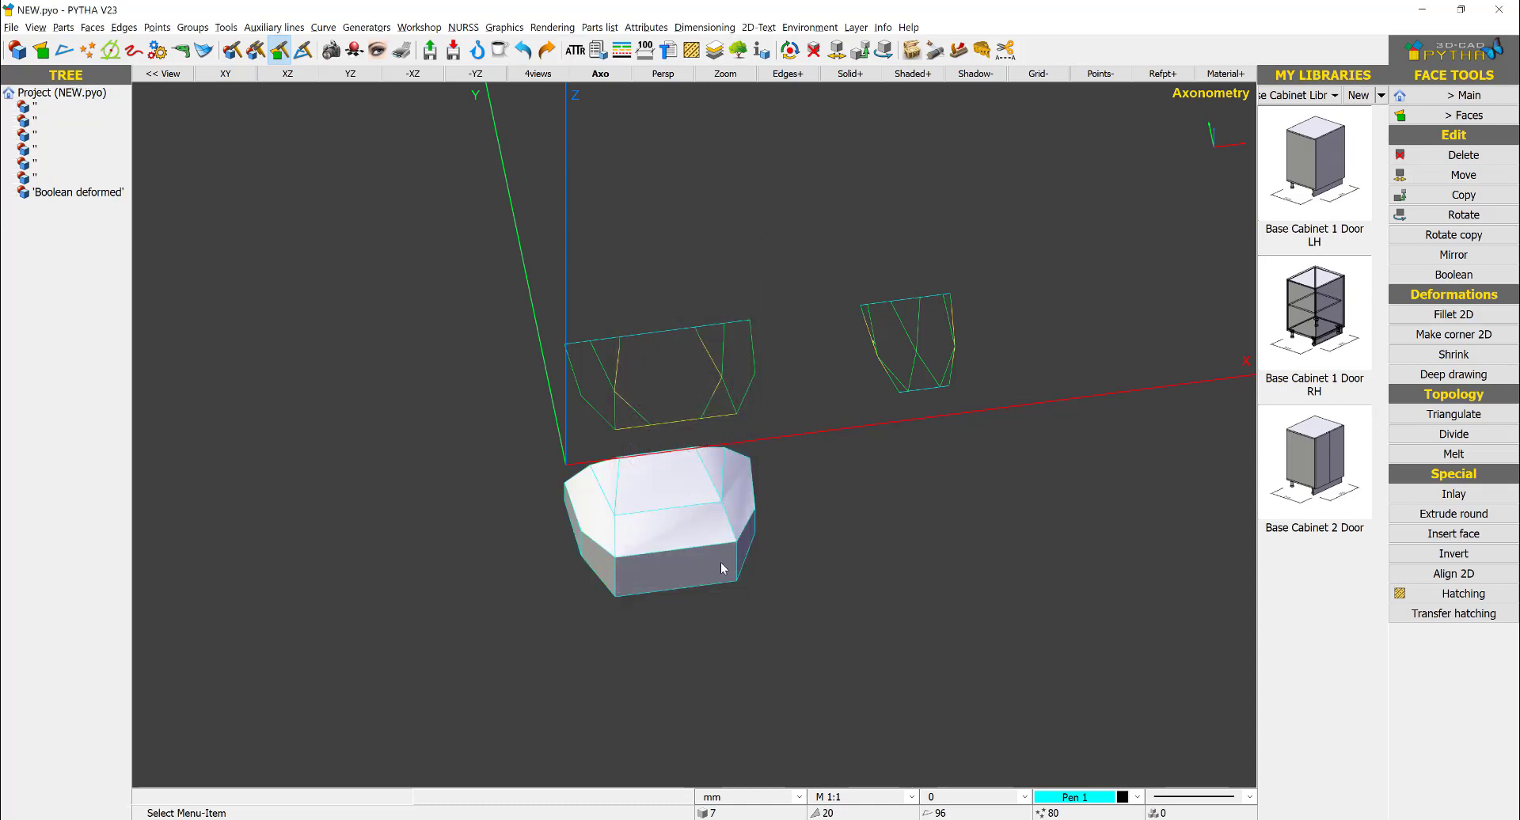
- Divide the opposite sloped front facet with two diagonals running from its upper corners inward to its front edge
{"action": "left_click", "coordinate": [1453, 434]}
{"action": "left_click", "coordinate": [595, 502]}
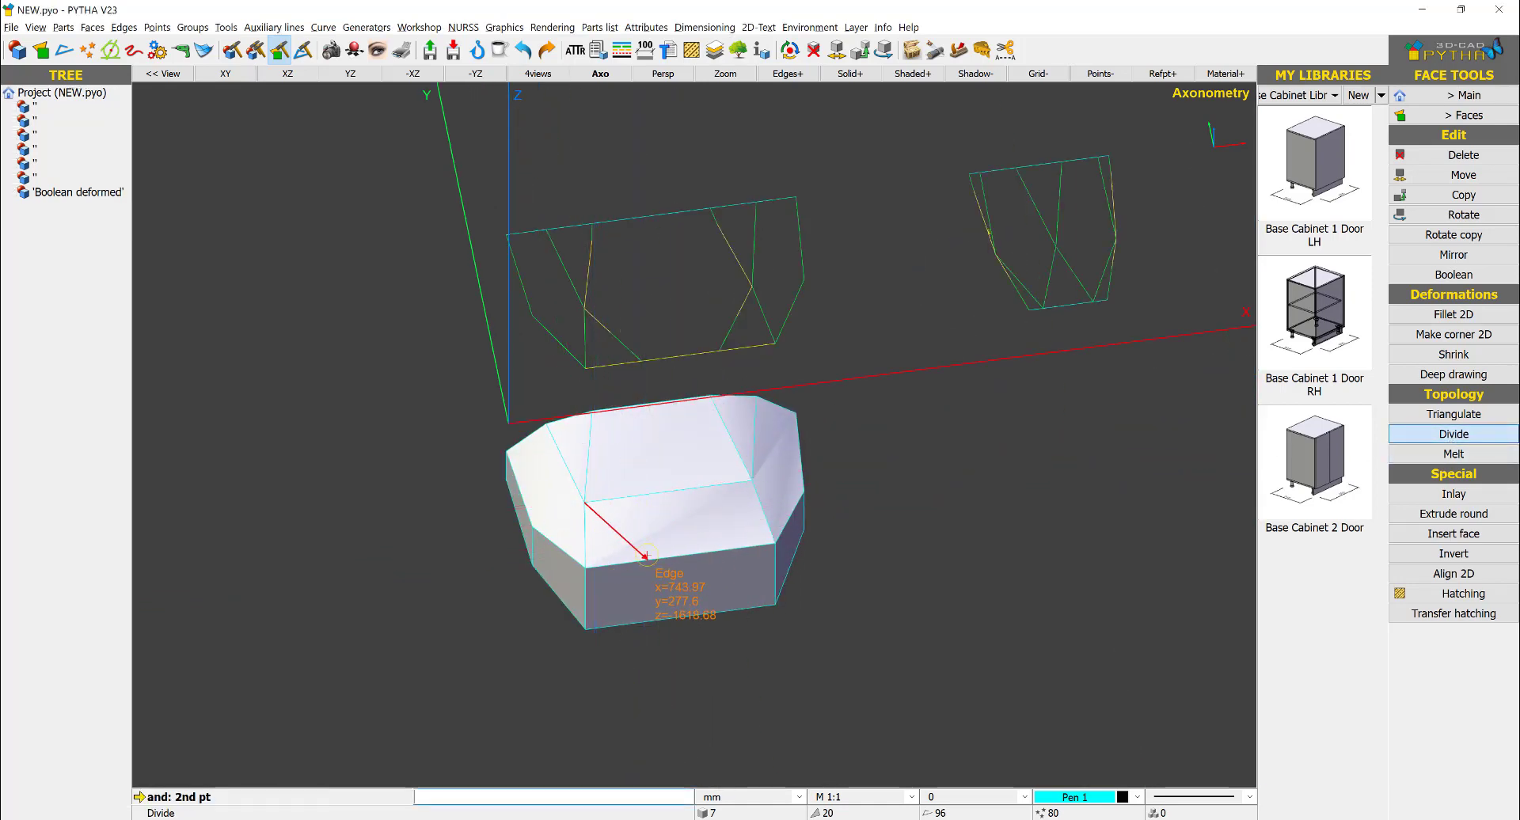
{"action": "left_click", "coordinate": [645, 556]}
{"action": "left_click", "coordinate": [748, 481]}
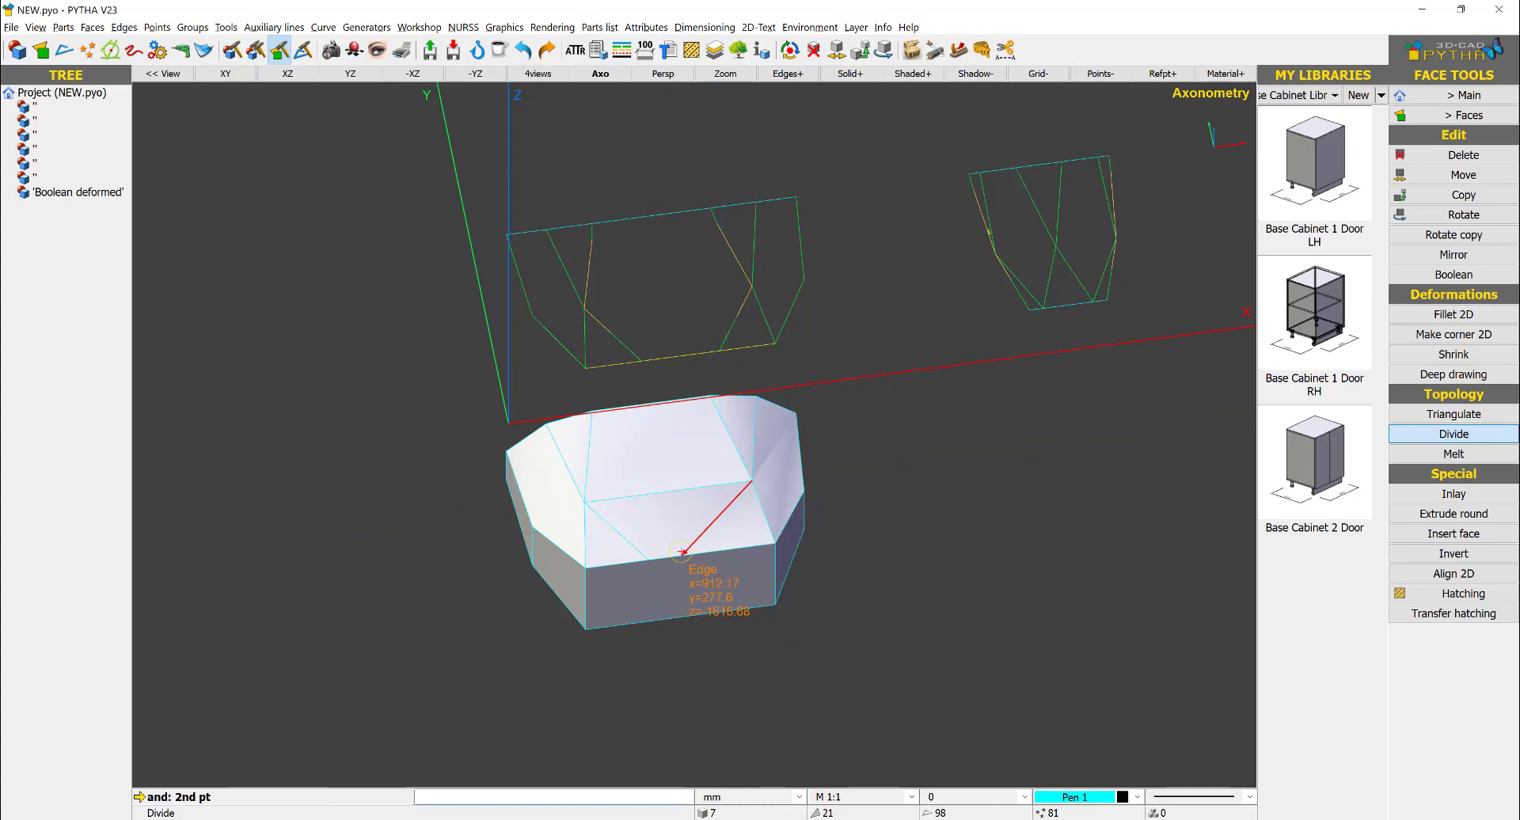
{"action": "left_click", "coordinate": [695, 552]}
- Extend the new right diagonal's endpoint on the front edge in X only, to match the front-view drawing
{"action": "right_click", "coordinate": [739, 531]}
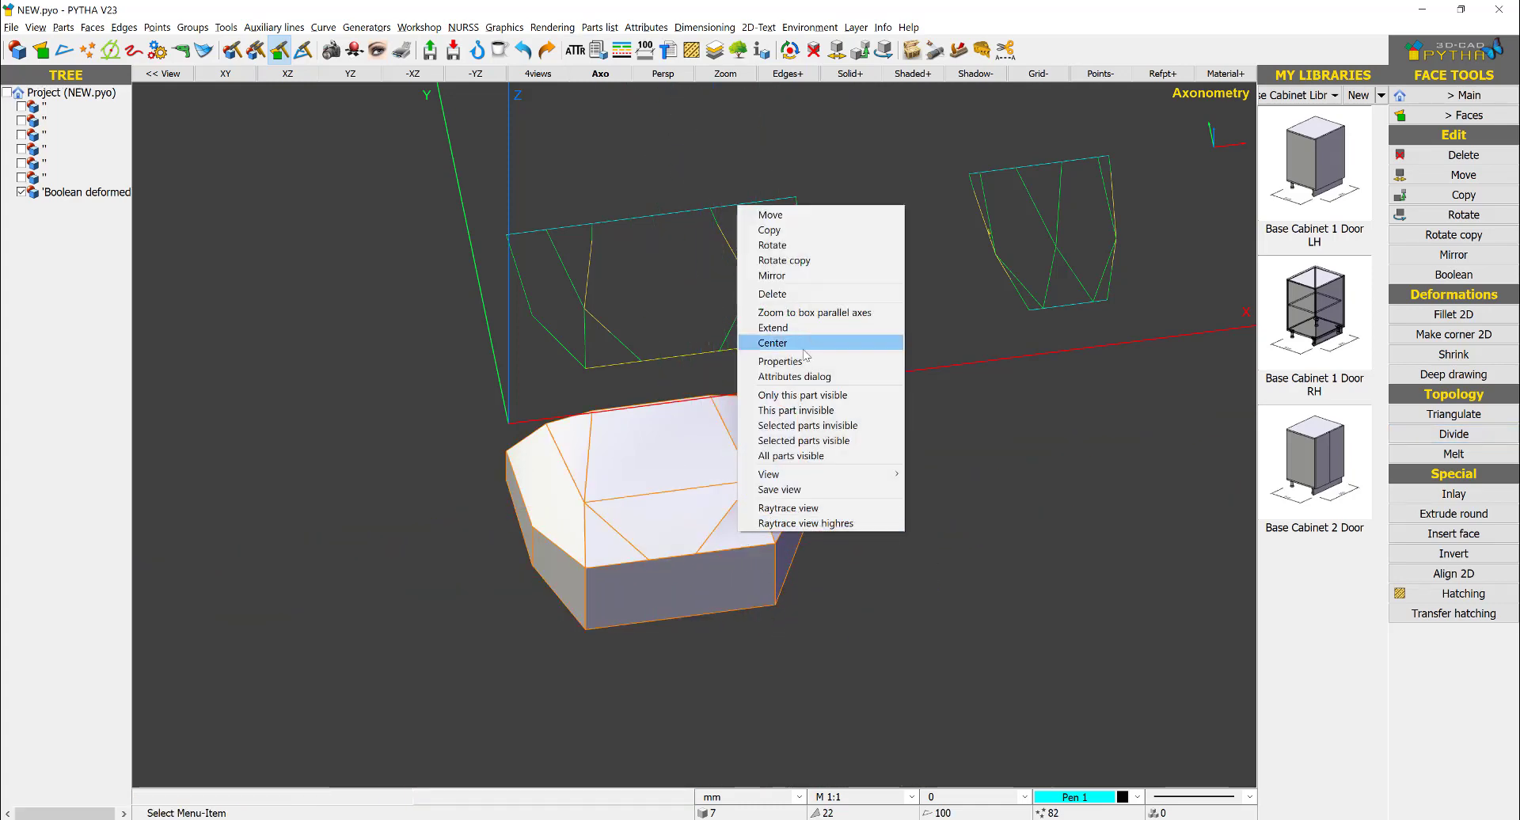
{"action": "left_click", "coordinate": [769, 328]}
{"action": "left_click", "coordinate": [708, 521]}
{"action": "left_click", "coordinate": [682, 590]}
{"action": "right_click", "coordinate": [682, 592]}
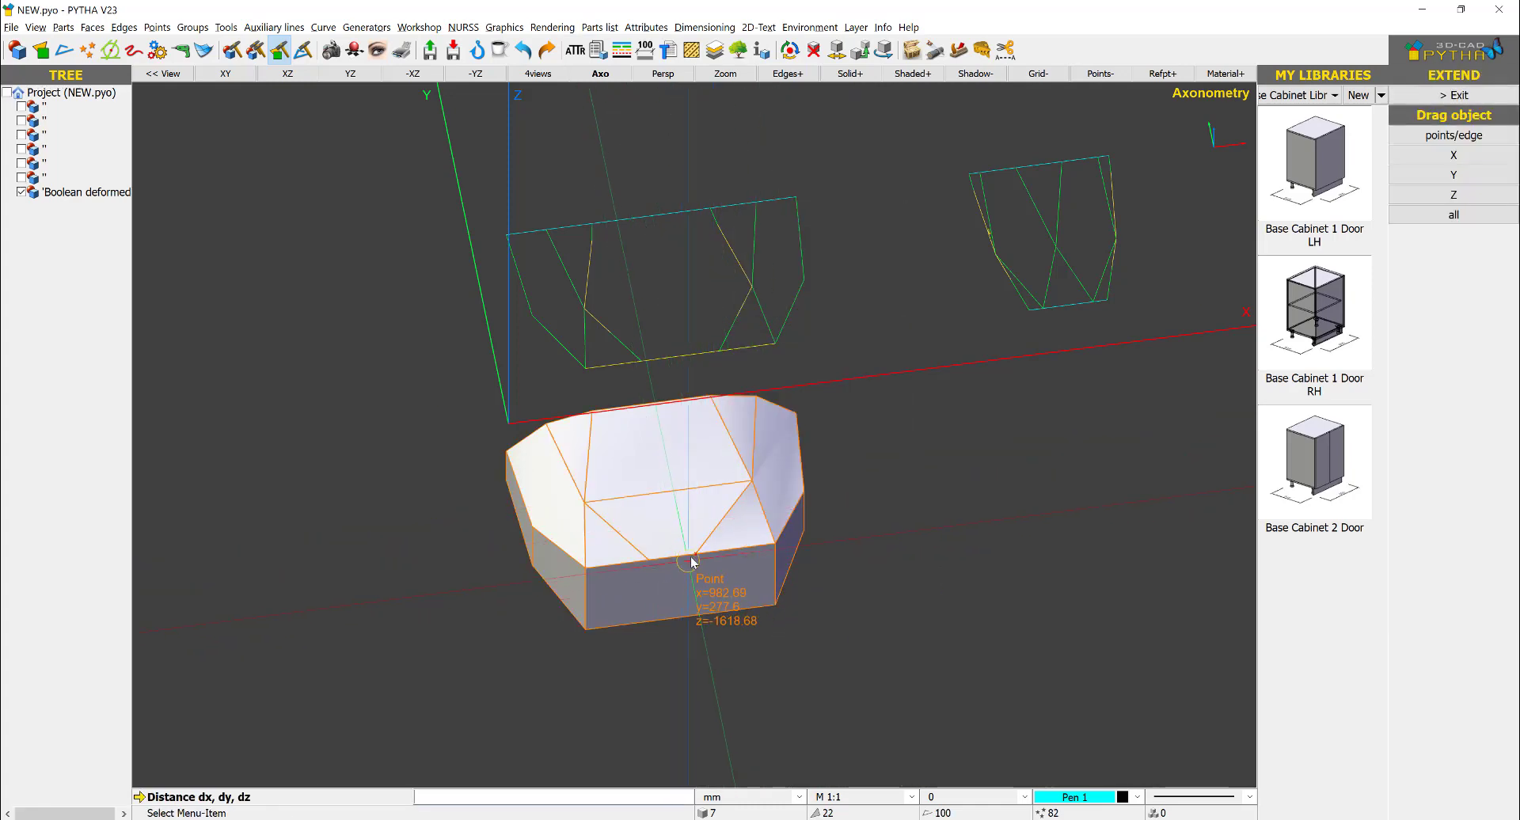
{"action": "left_click", "coordinate": [695, 554]}
{"action": "left_click", "coordinate": [721, 350]}
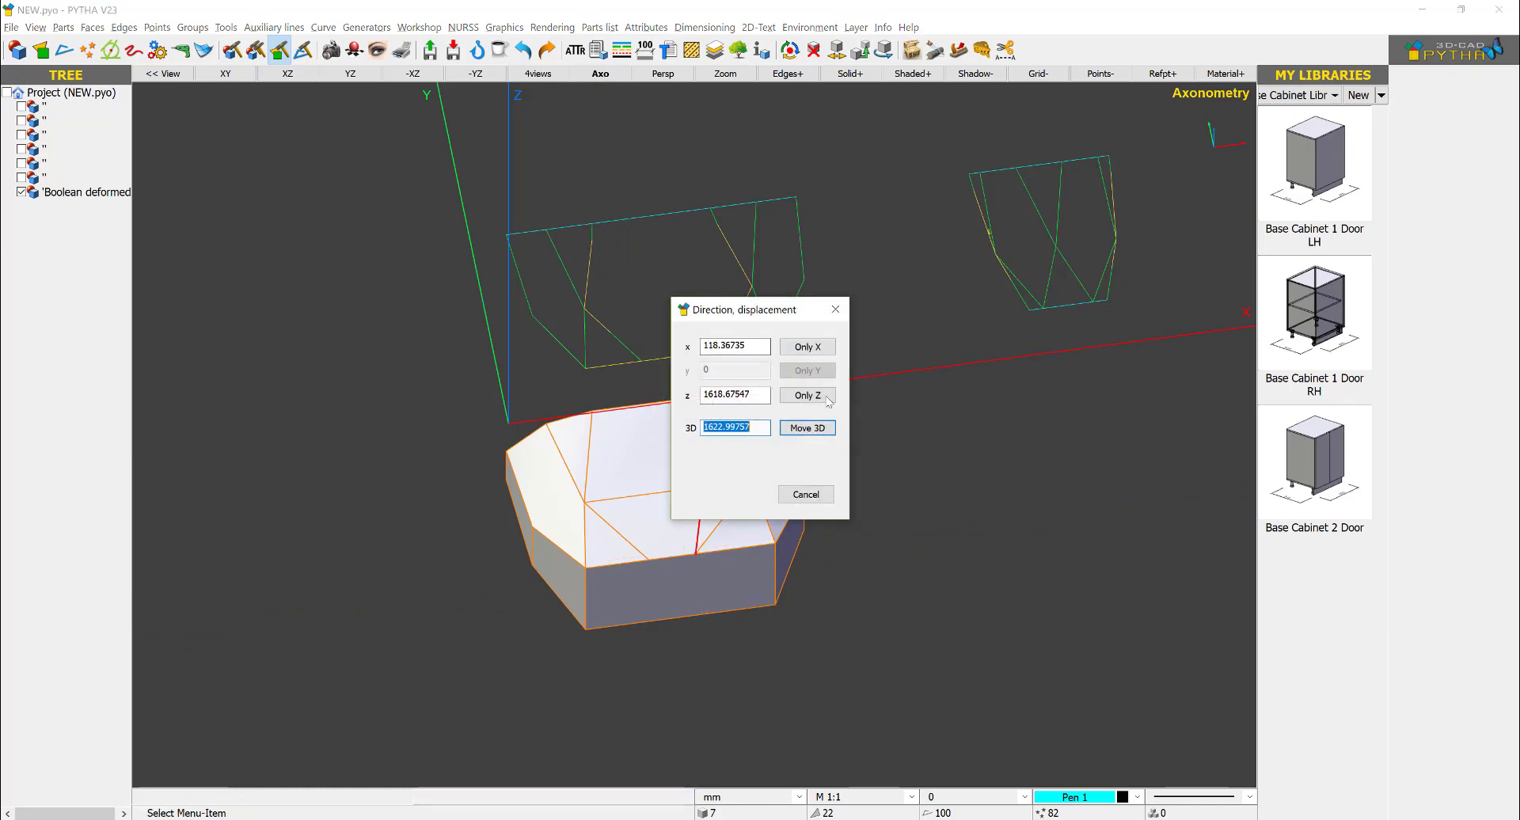
{"action": "left_click", "coordinate": [808, 348]}
- Extend the new left diagonal's endpoint on the front edge in X only, to match the front-view drawing
{"action": "right_click", "coordinate": [646, 560]}
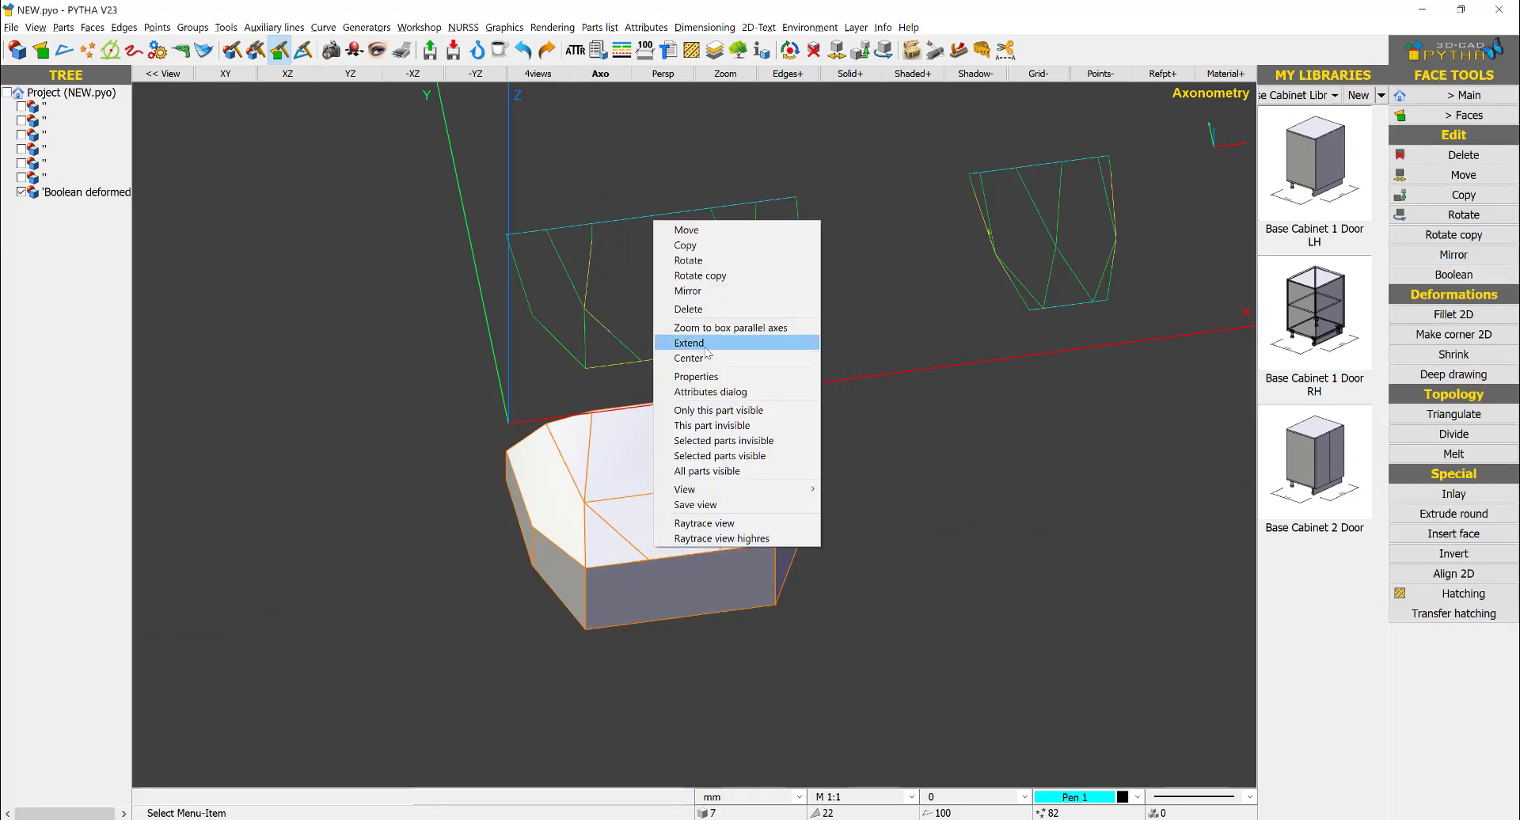
{"action": "left_click", "coordinate": [736, 345]}
{"action": "left_click", "coordinate": [665, 542]}
{"action": "left_click", "coordinate": [641, 583]}
{"action": "right_click", "coordinate": [651, 583]}
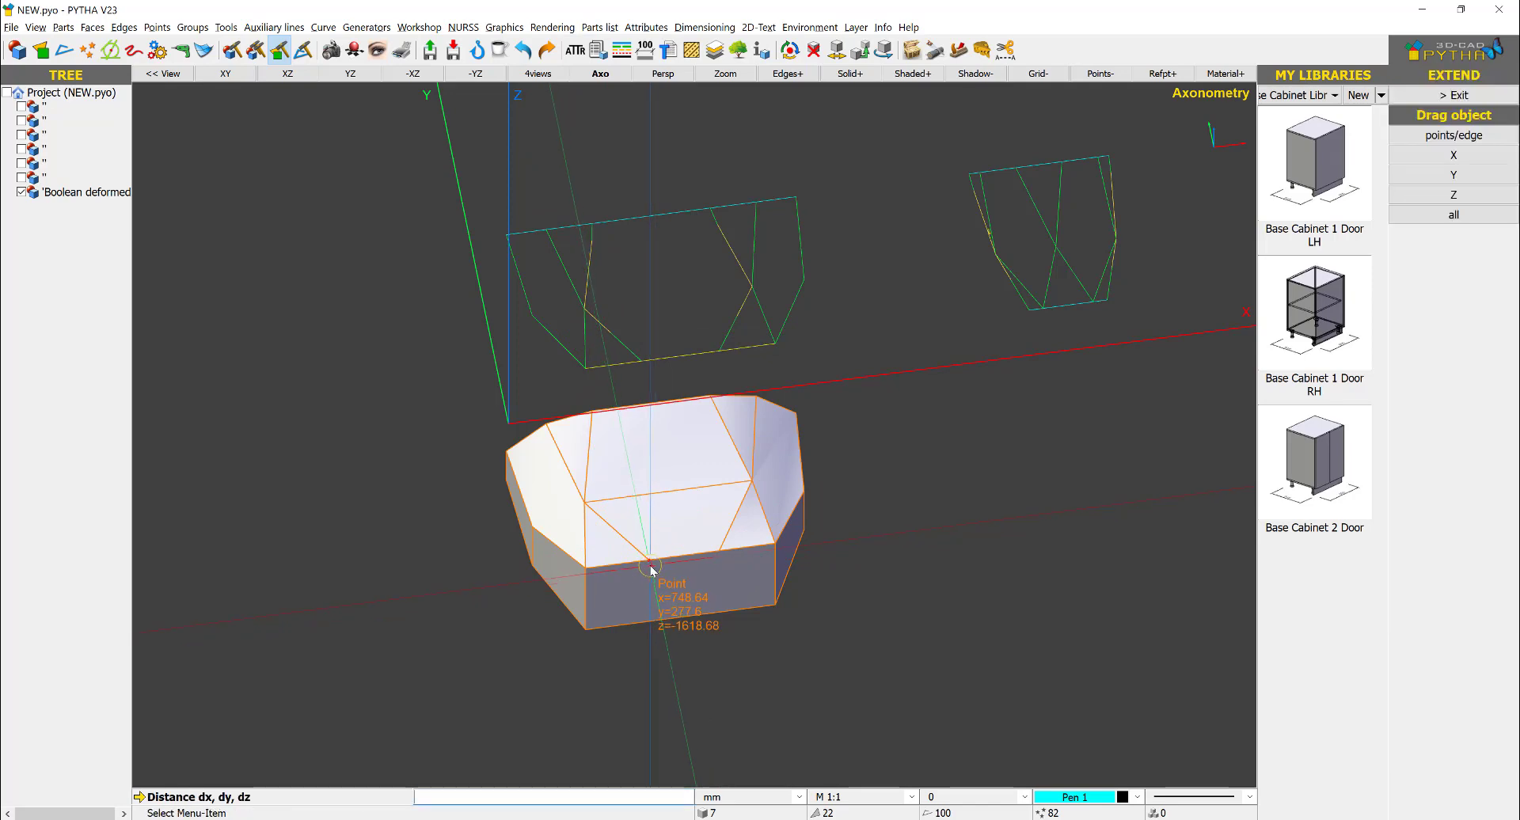
{"action": "left_click", "coordinate": [649, 561]}
{"action": "left_click", "coordinate": [640, 358]}
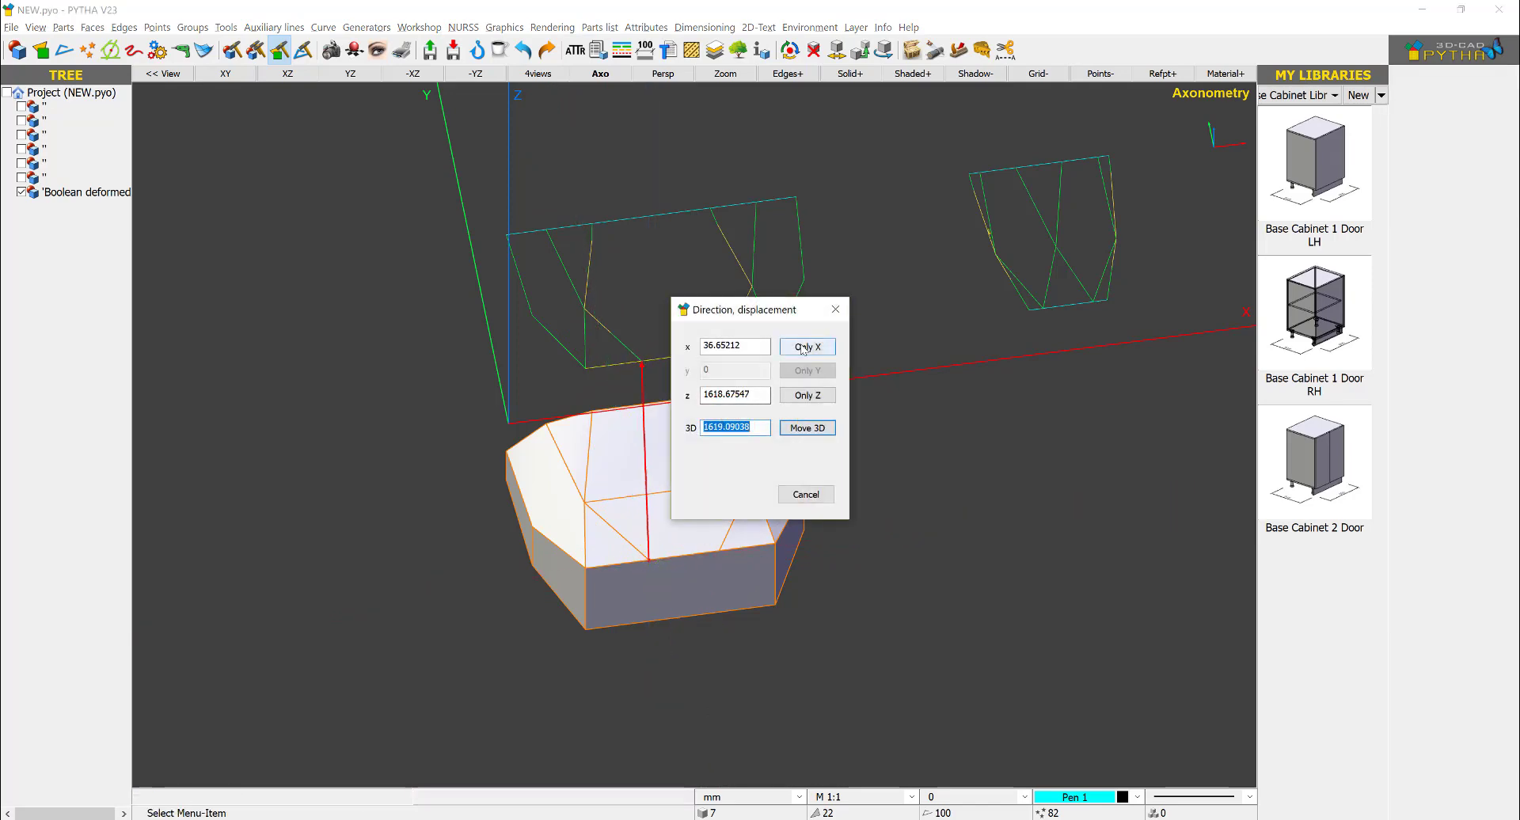
{"action": "left_click", "coordinate": [806, 346]}
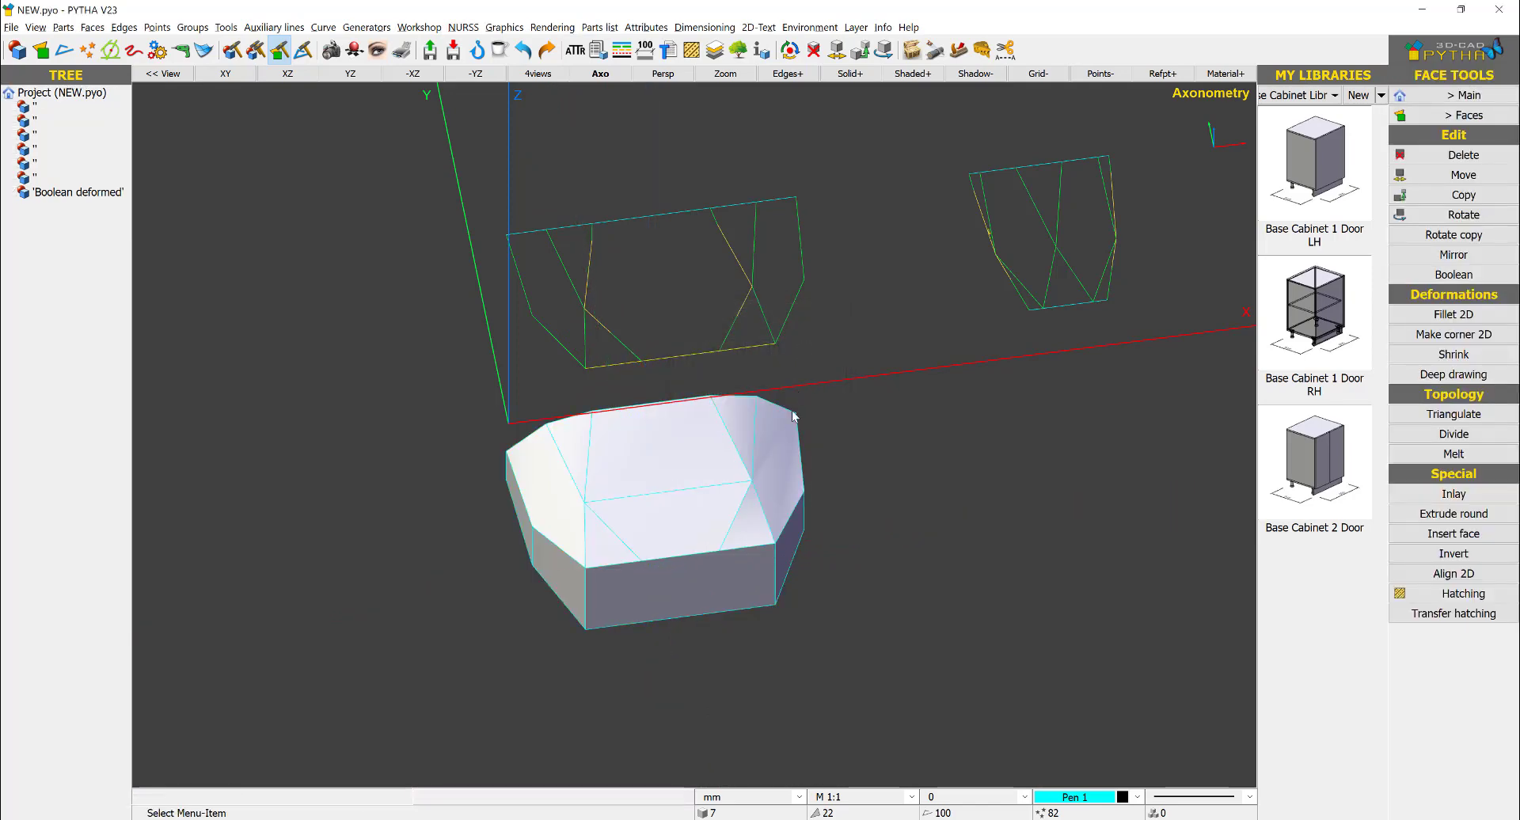
- Rotate the solid 90° about the Y axis through its center
{"action": "right_click", "coordinate": [734, 448]}
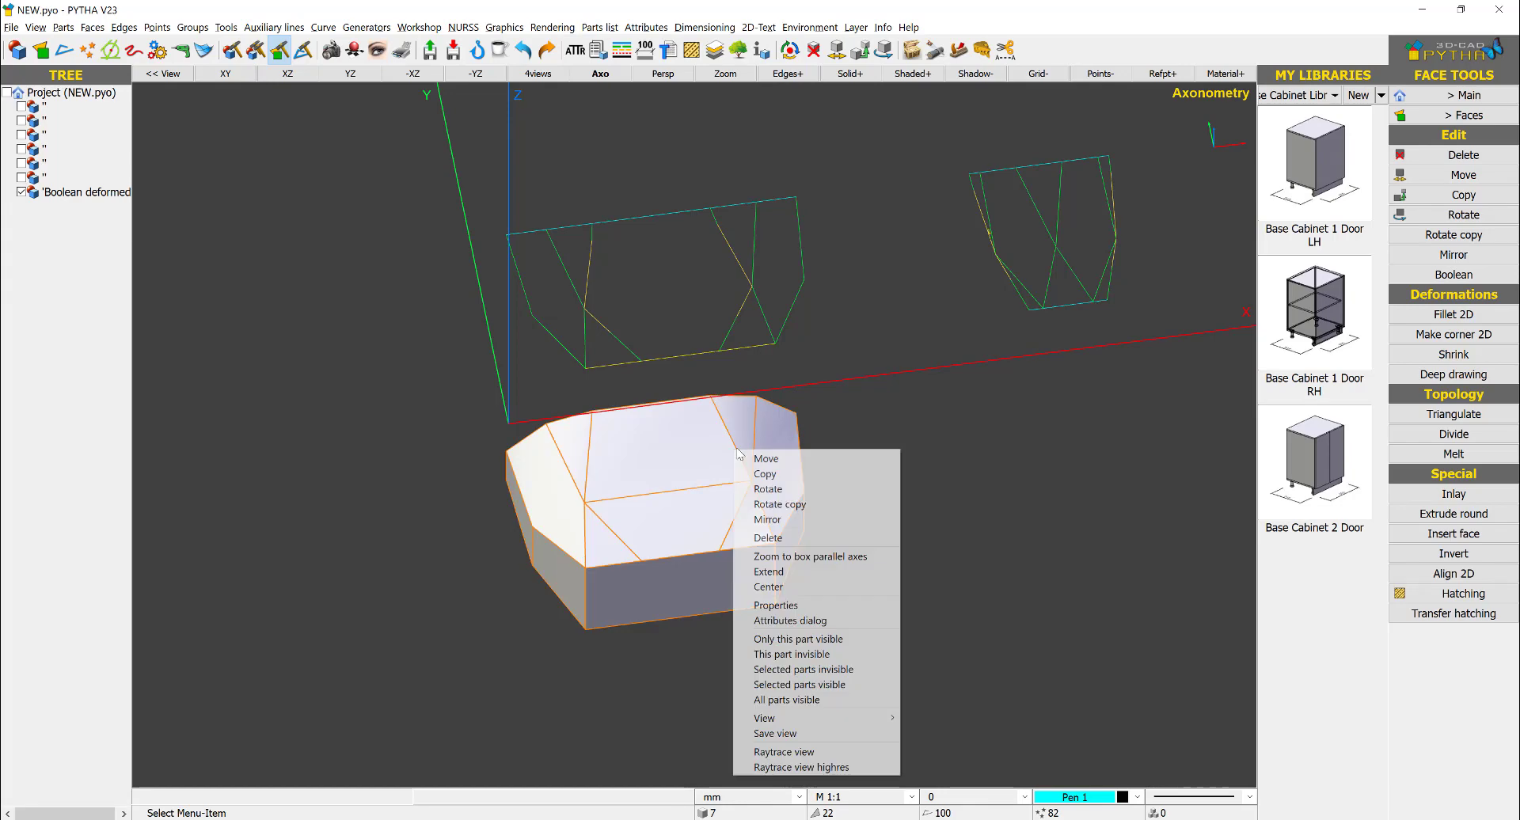
{"action": "left_click", "coordinate": [826, 489]}
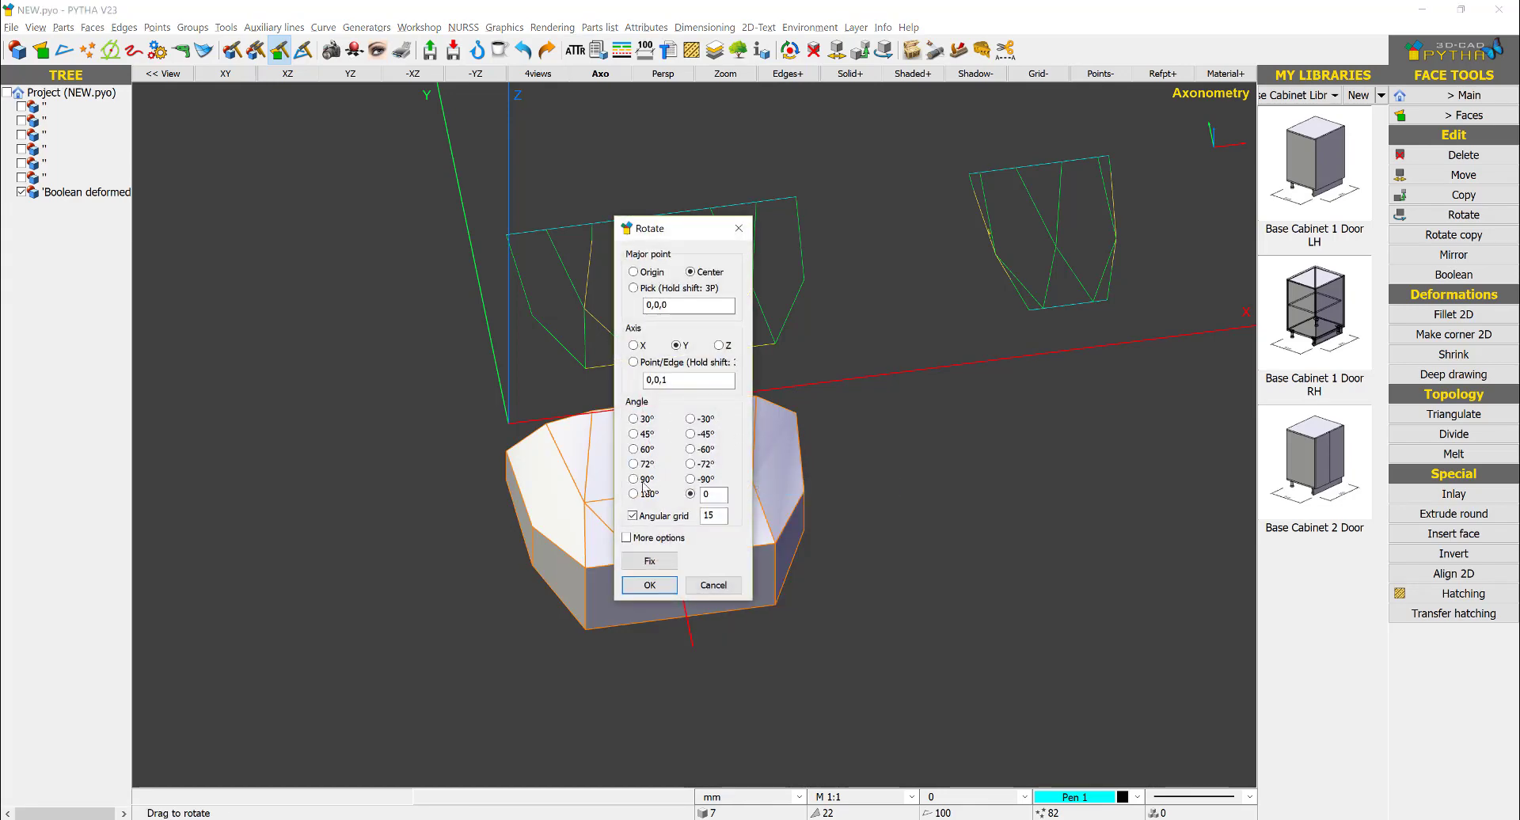
{"action": "left_click", "coordinate": [633, 479]}
{"action": "left_click", "coordinate": [650, 584]}
- Move the solid by the center of its narrow side's upper edge to the center of the side-view drawing's upper edge
{"action": "right_click", "coordinate": [665, 453]}
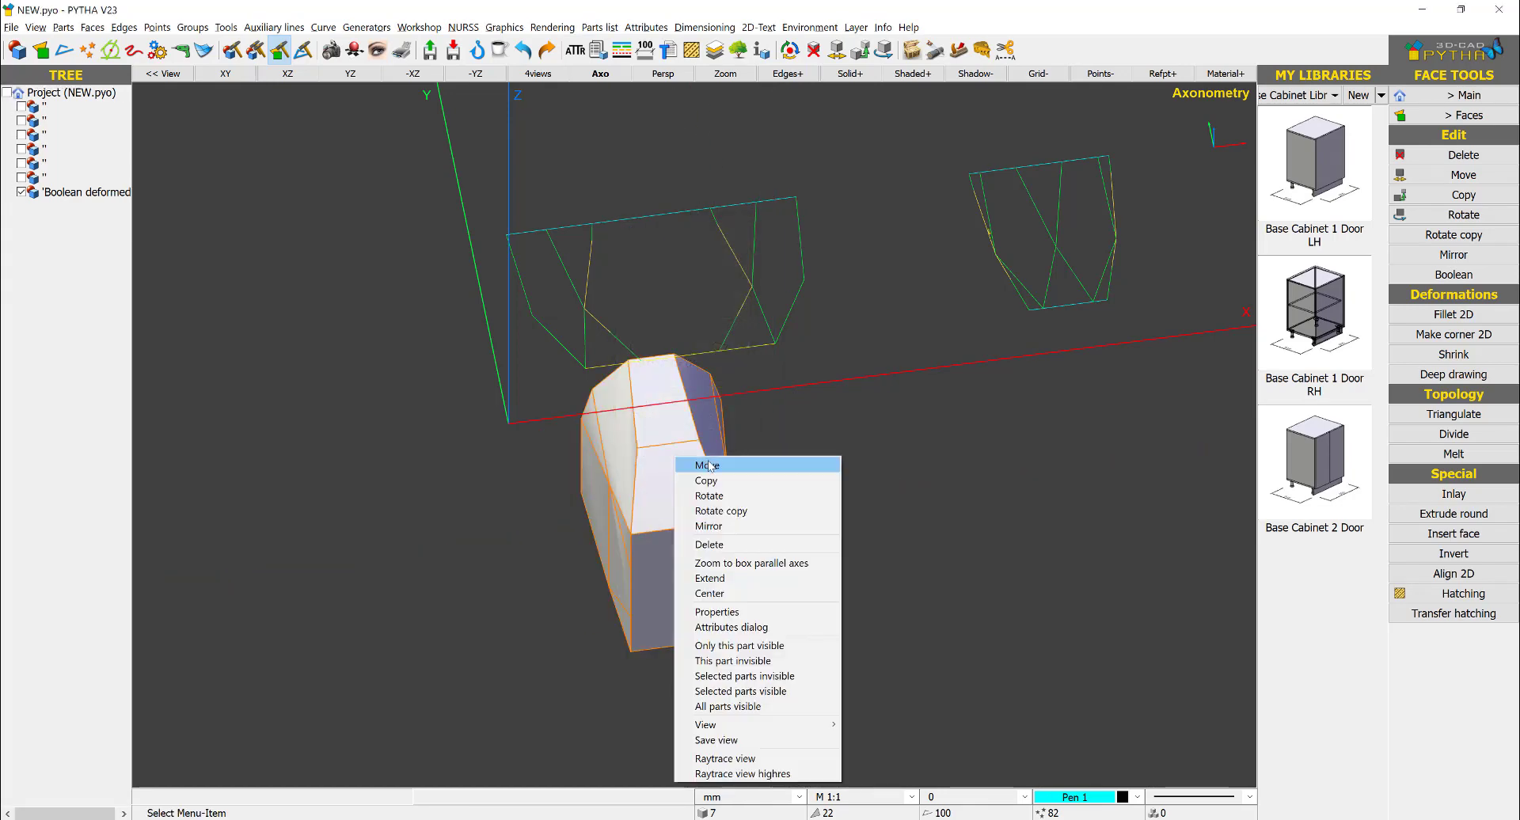
{"action": "left_click", "coordinate": [689, 464]}
{"action": "left_click", "coordinate": [652, 358]}
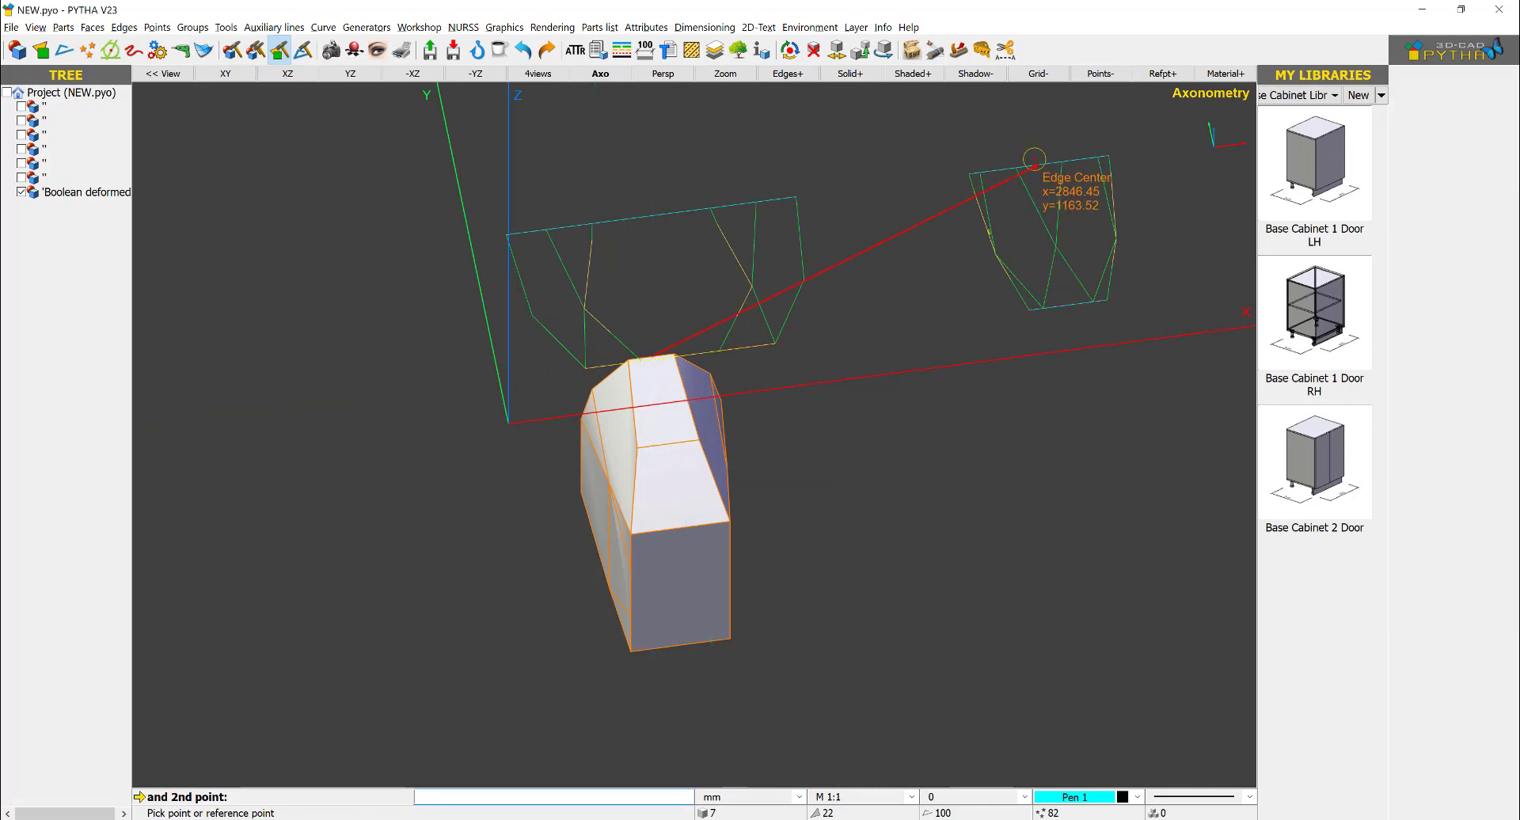
{"action": "left_click", "coordinate": [1034, 160]}
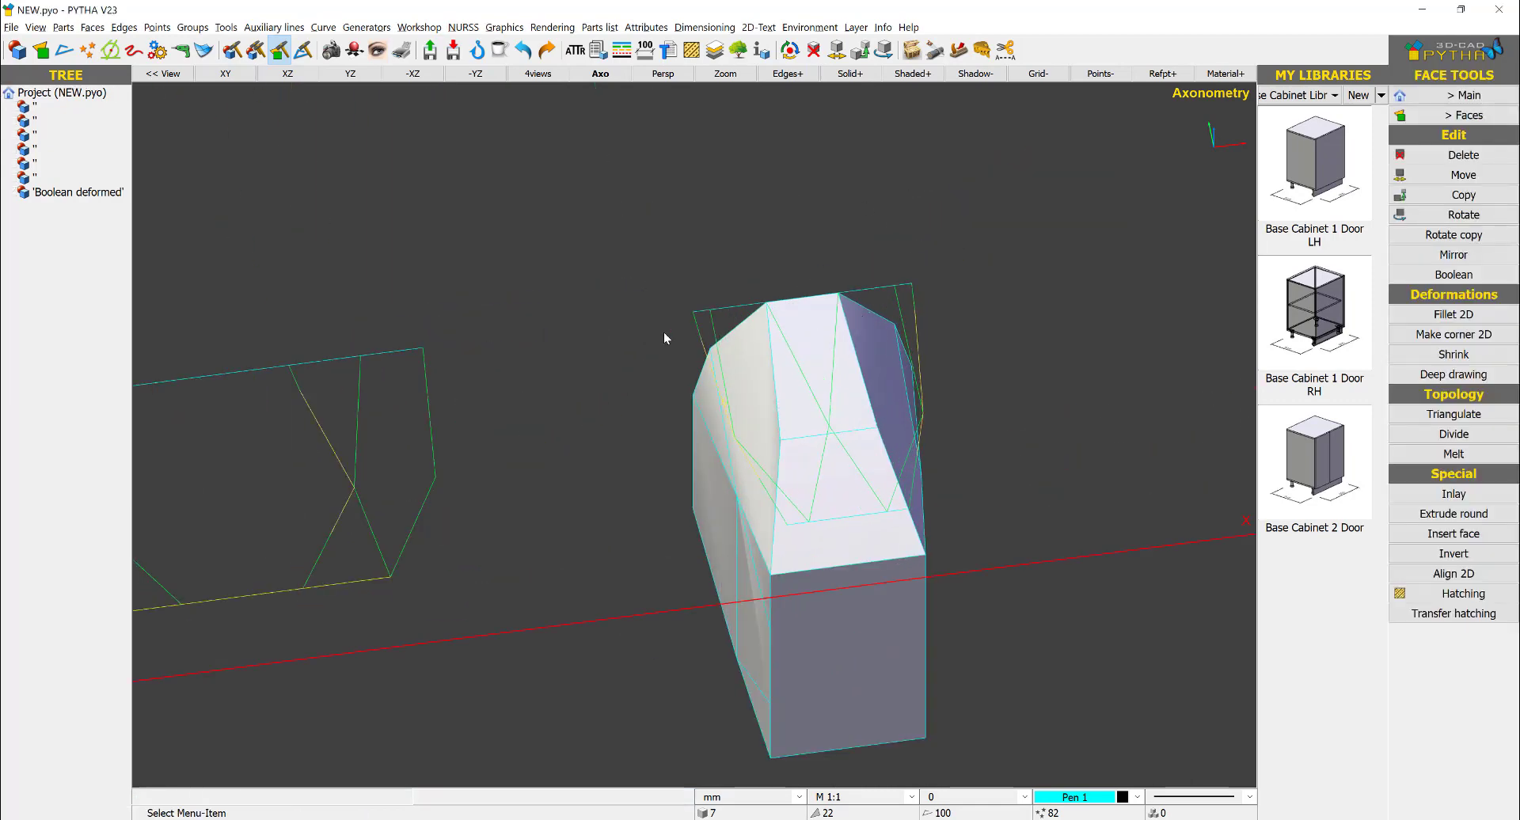
- Turn off shading and extend the right end of the narrow side's middle edge to the lines' crossing point in the side-view drawing
{"action": "middle_click_drag", "start_coordinate": [832, 378], "coordinate": [896, 390]}
{"action": "scroll", "coordinate": [881, 473], "scroll_direction": "up", "scroll_amount": 3}
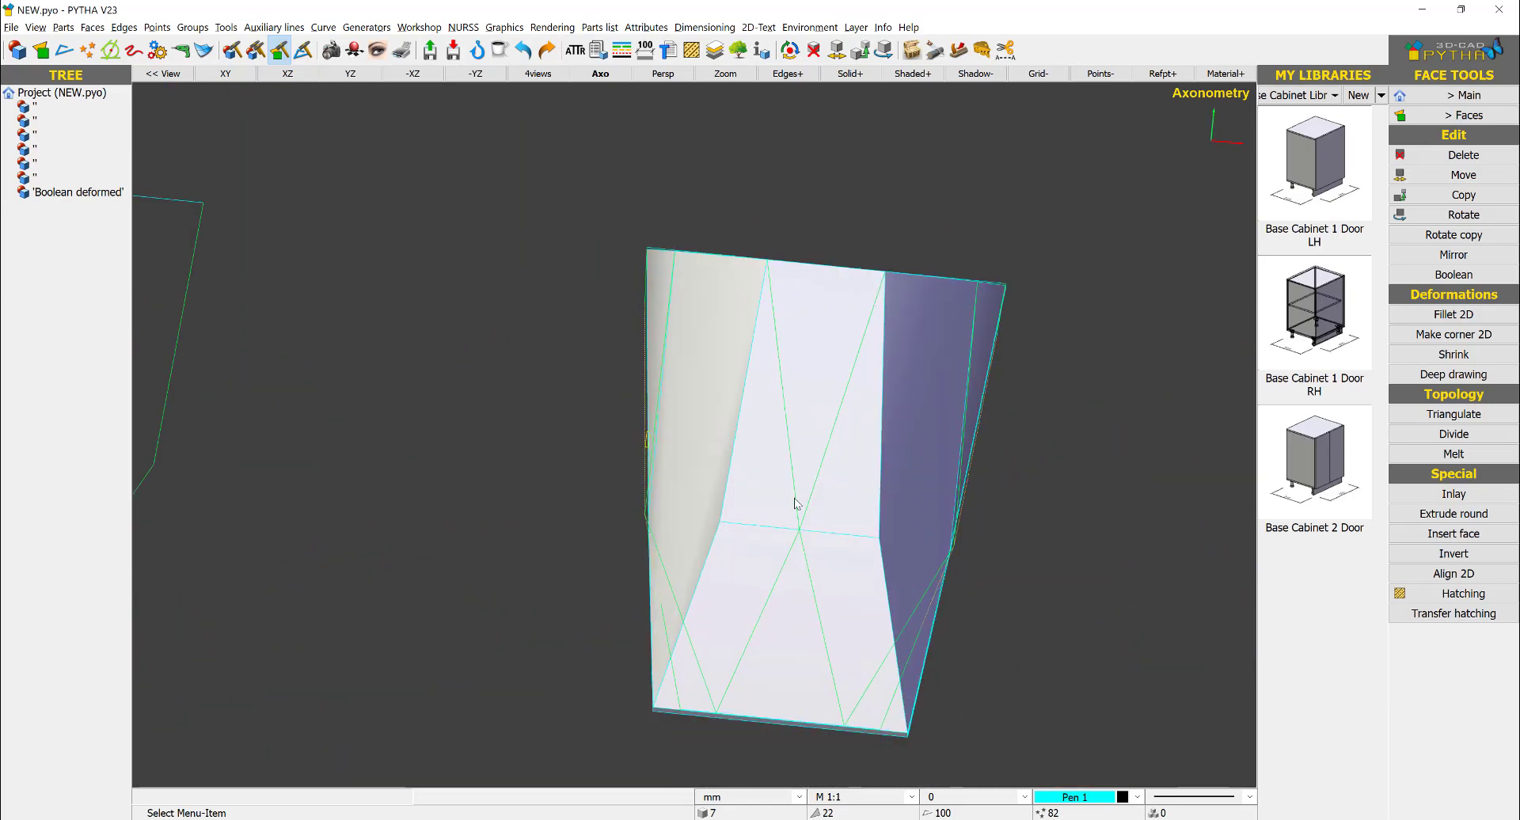
{"action": "left_click", "coordinate": [912, 74]}
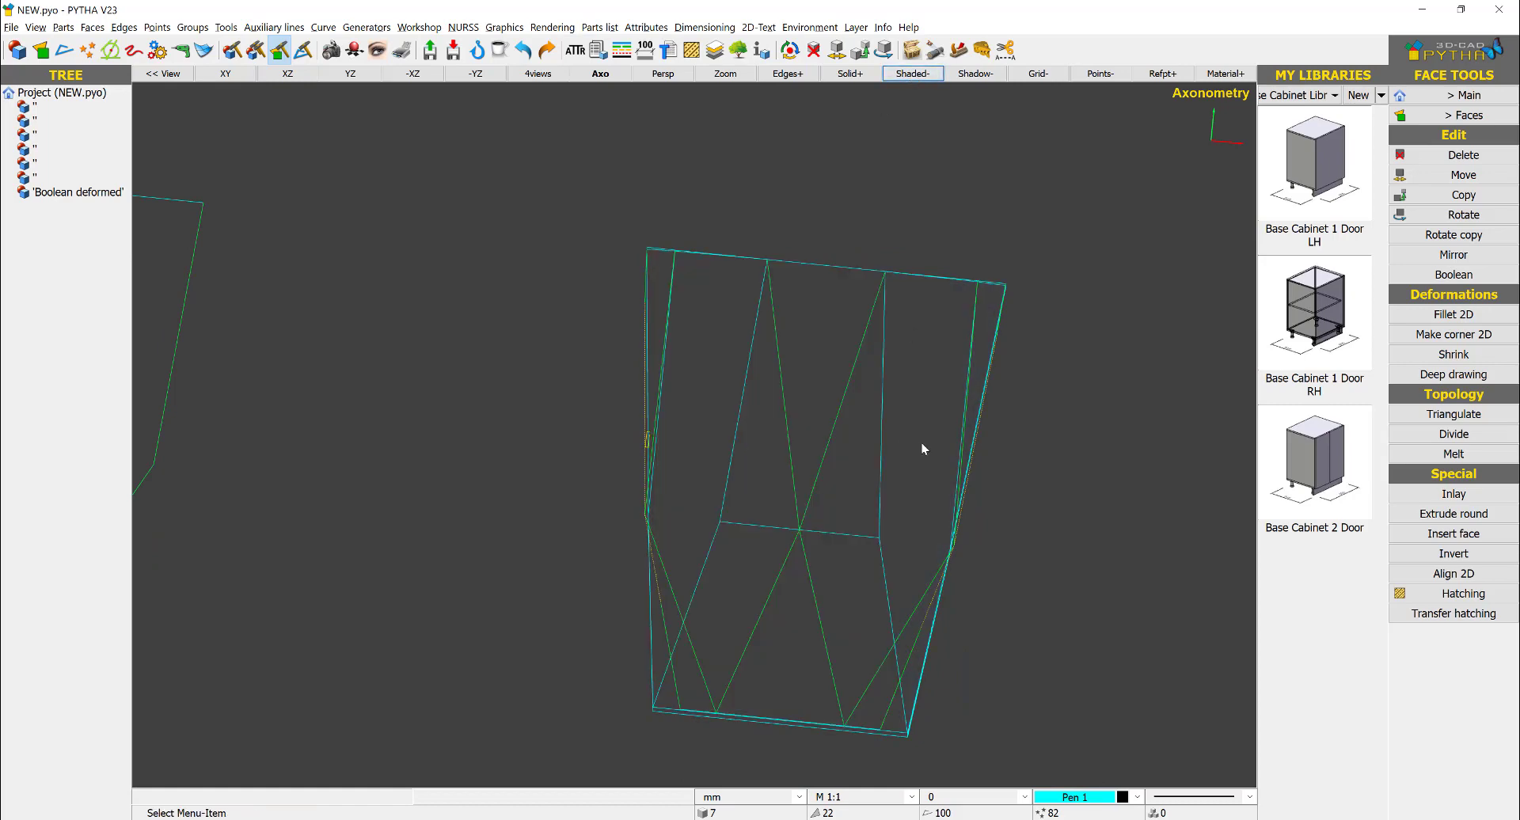
{"action": "right_click", "coordinate": [885, 485]}
{"action": "left_click", "coordinate": [934, 610]}
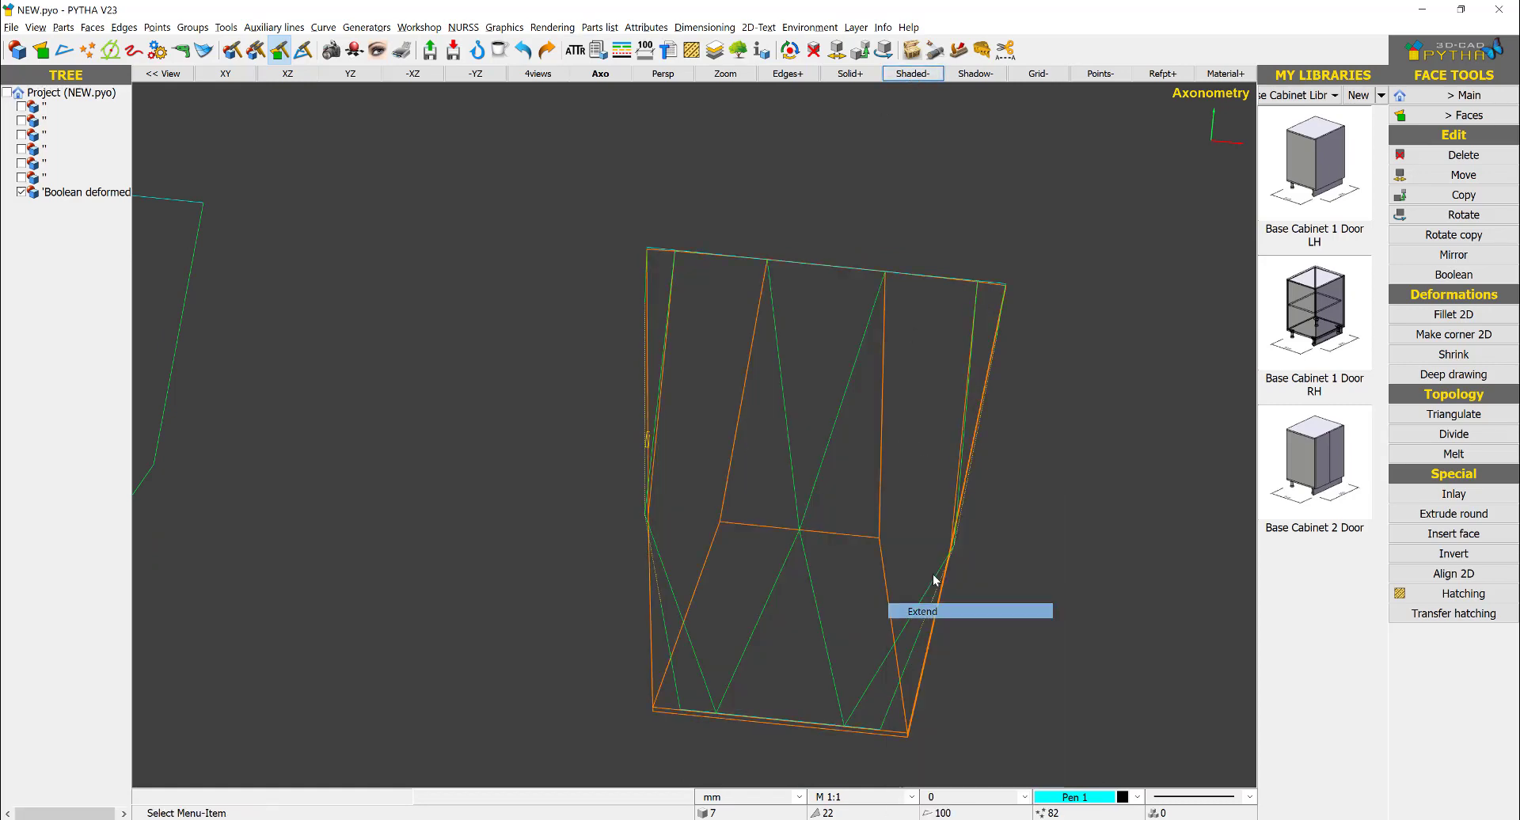
{"action": "left_click", "coordinate": [847, 560]}
{"action": "left_click", "coordinate": [878, 539]}
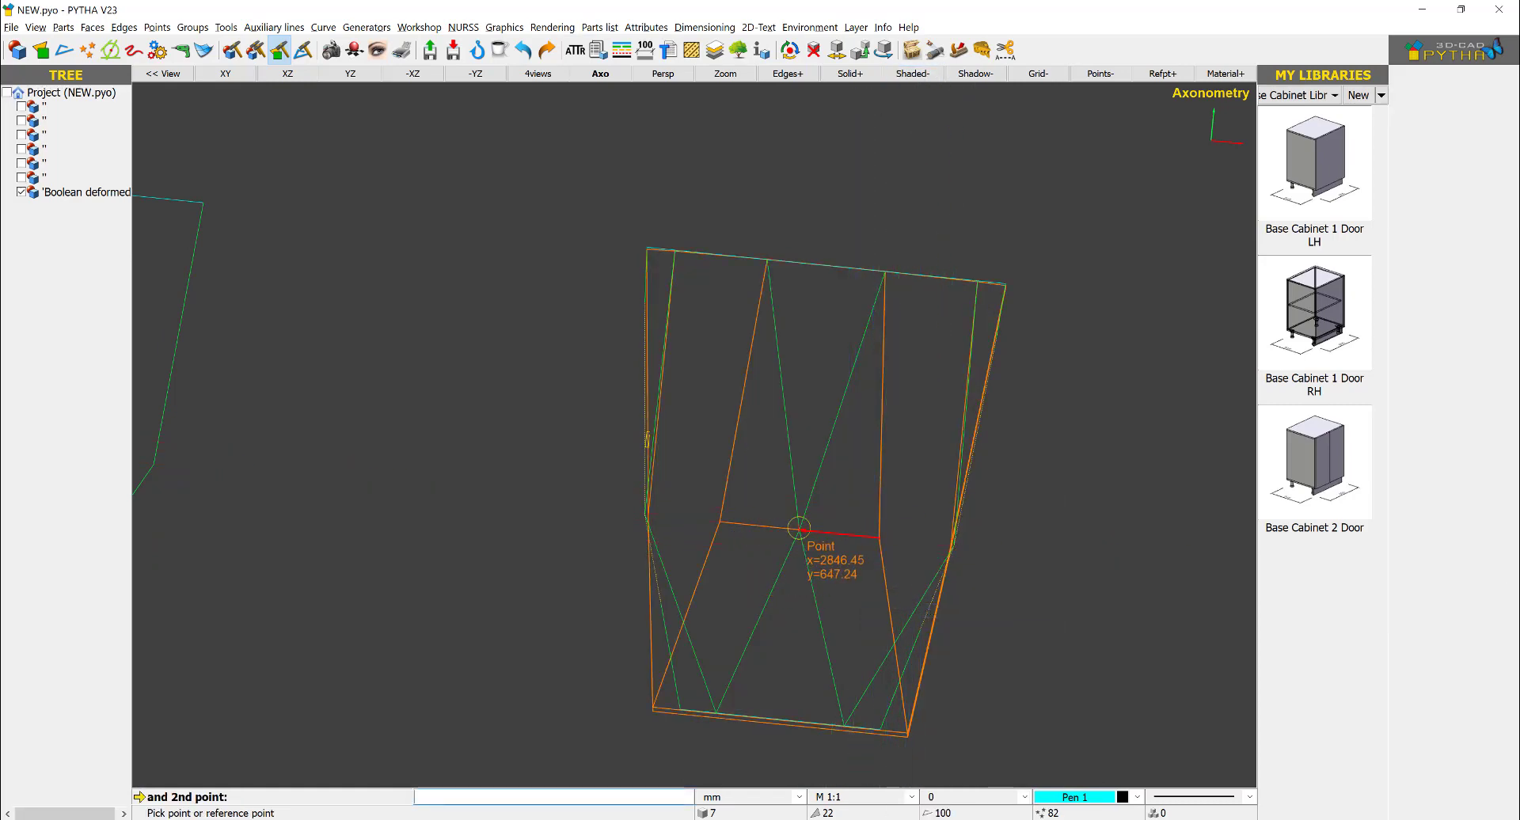
{"action": "left_click", "coordinate": [799, 529]}
{"action": "left_click", "coordinate": [815, 415]}
- Extend the left end of the narrow side's middle edge to the same crossing point in the side-view drawing
{"action": "right_click", "coordinate": [741, 468]}
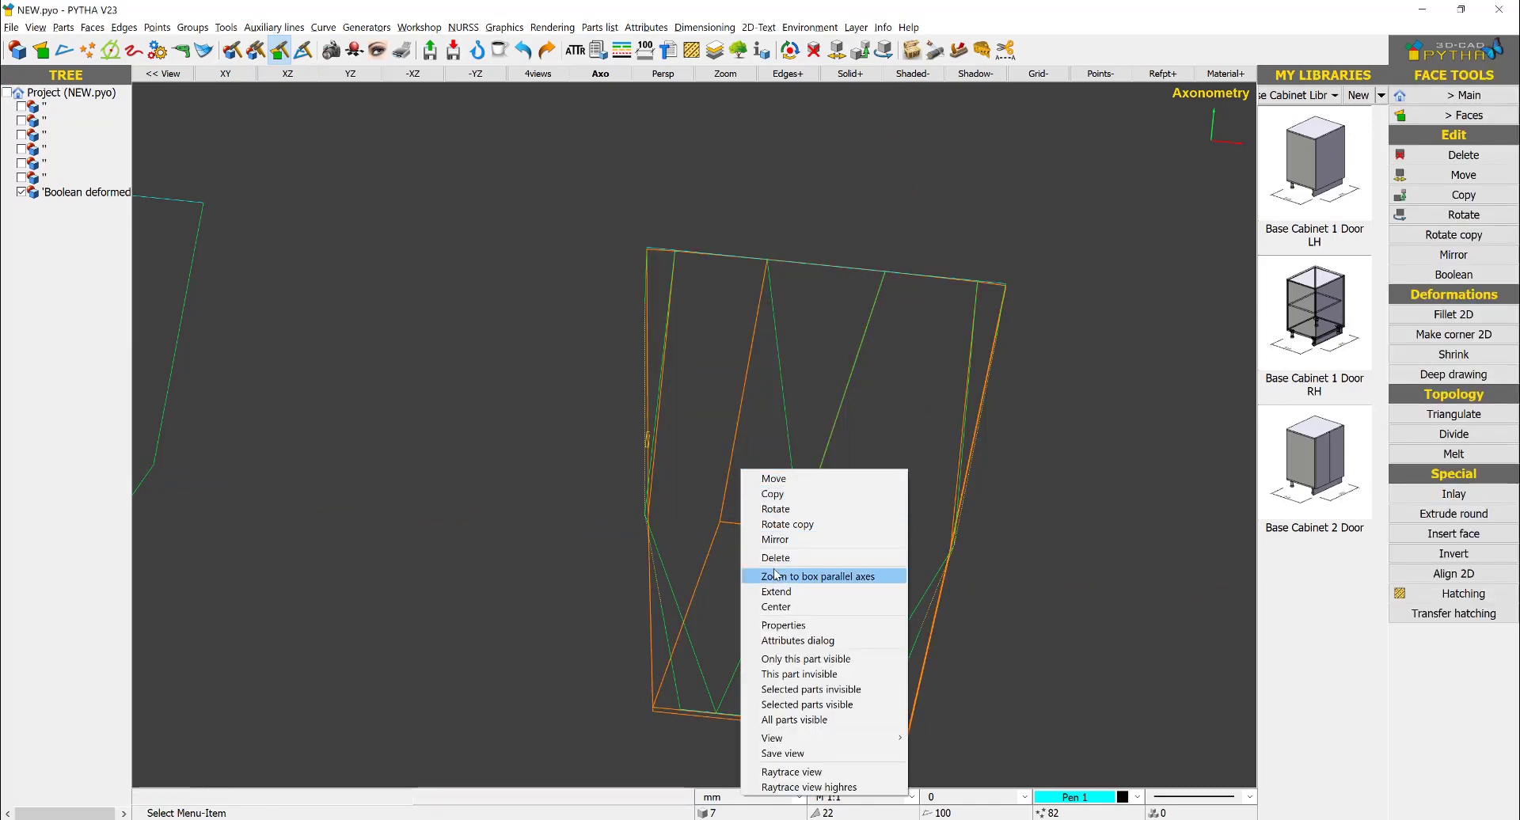
{"action": "left_click", "coordinate": [776, 591]}
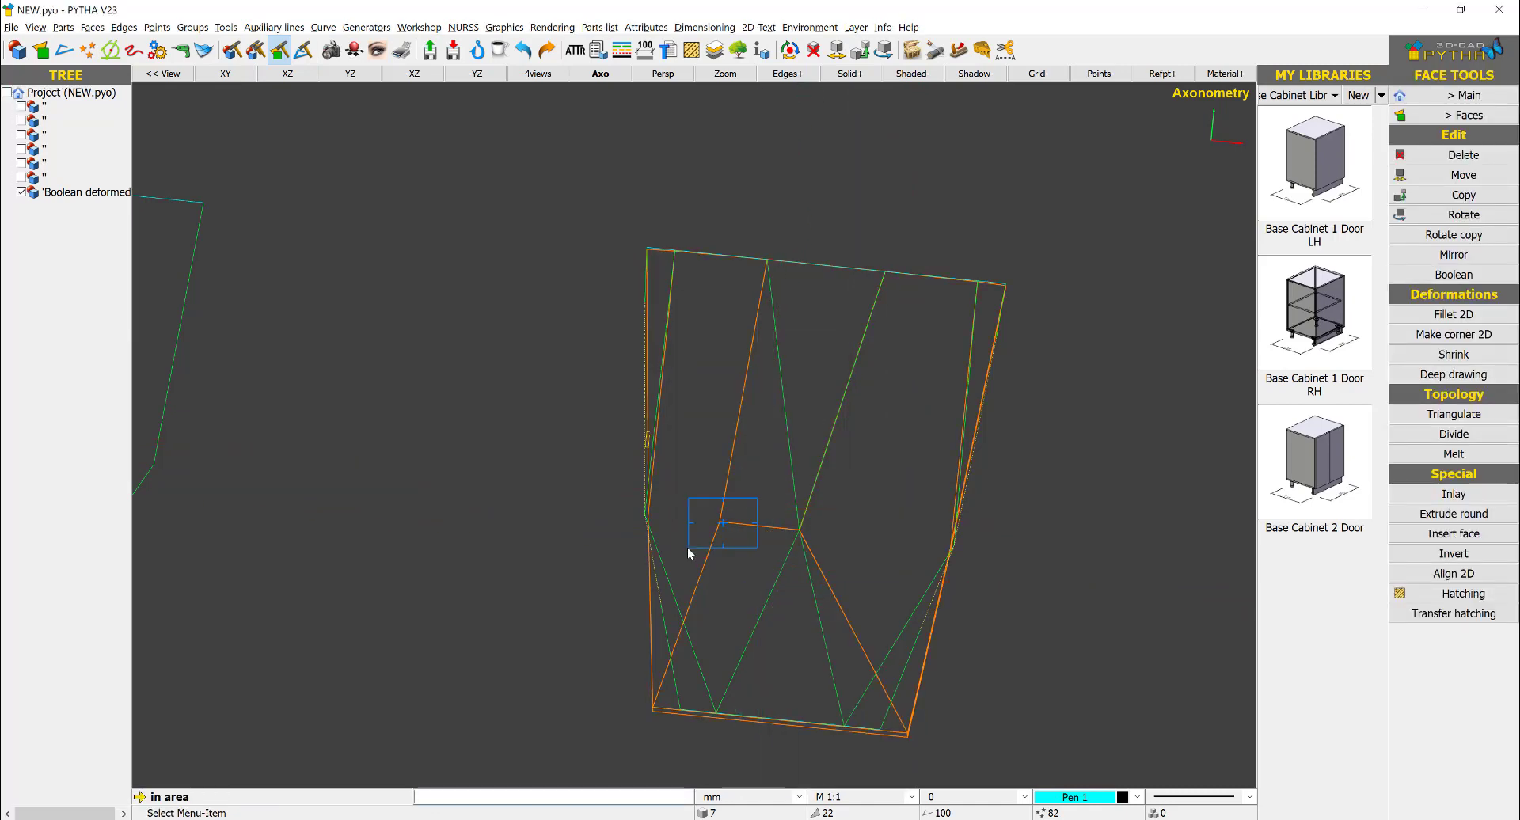
{"action": "left_click", "coordinate": [688, 554]}
{"action": "left_click", "coordinate": [798, 529]}
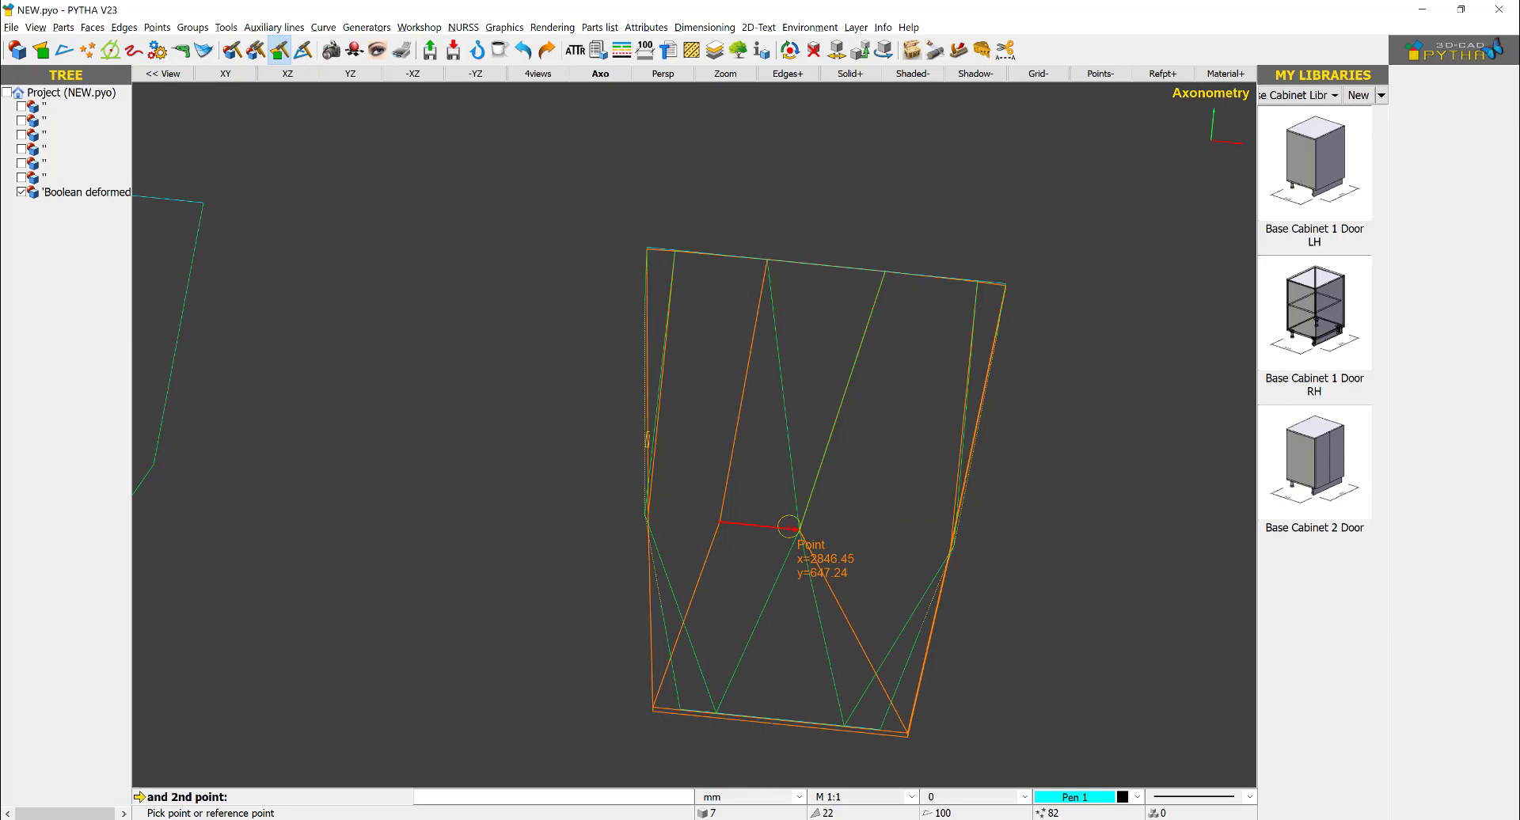
{"action": "left_click", "coordinate": [743, 445]}
- In the top view, extend the solid's left middle corner to the left outline's bend point in the side-view drawing
{"action": "scroll", "coordinate": [743, 445], "scroll_direction": "down", "scroll_amount": 3}
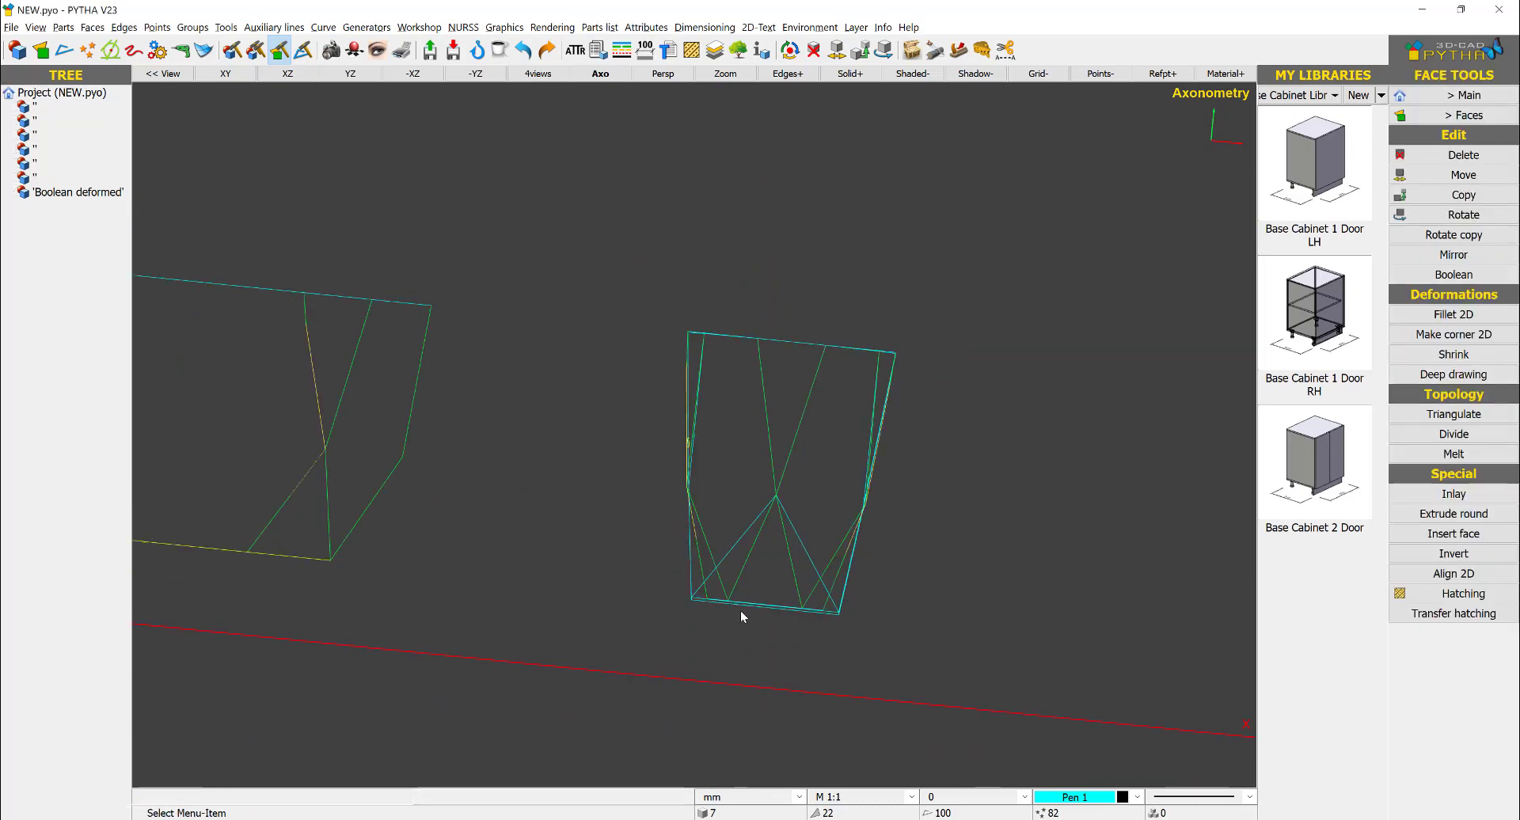
{"action": "scroll", "coordinate": [740, 612], "scroll_direction": "up", "scroll_amount": 3}
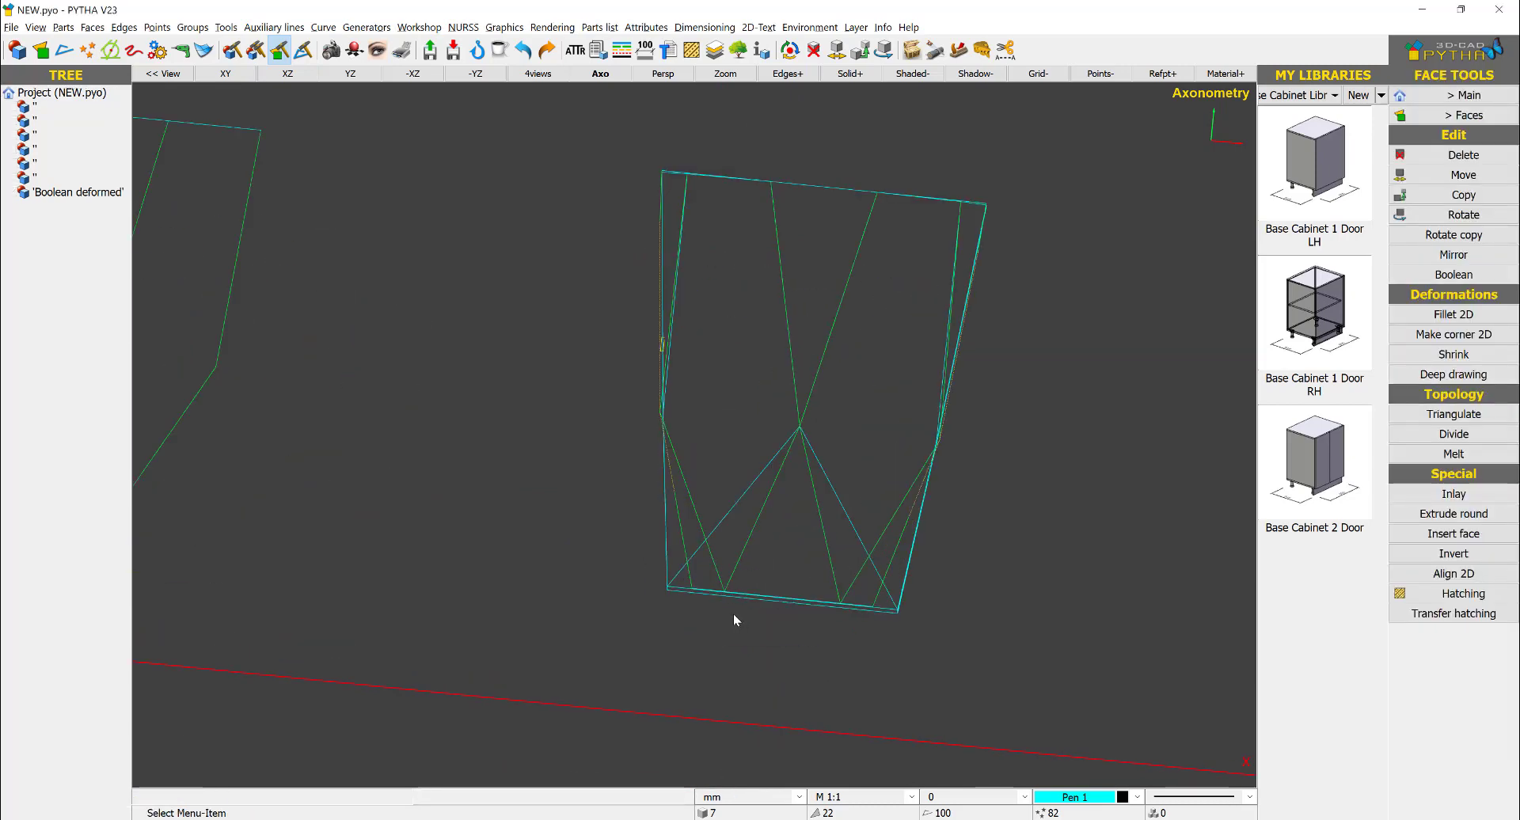
{"action": "left_click", "coordinate": [224, 77]}
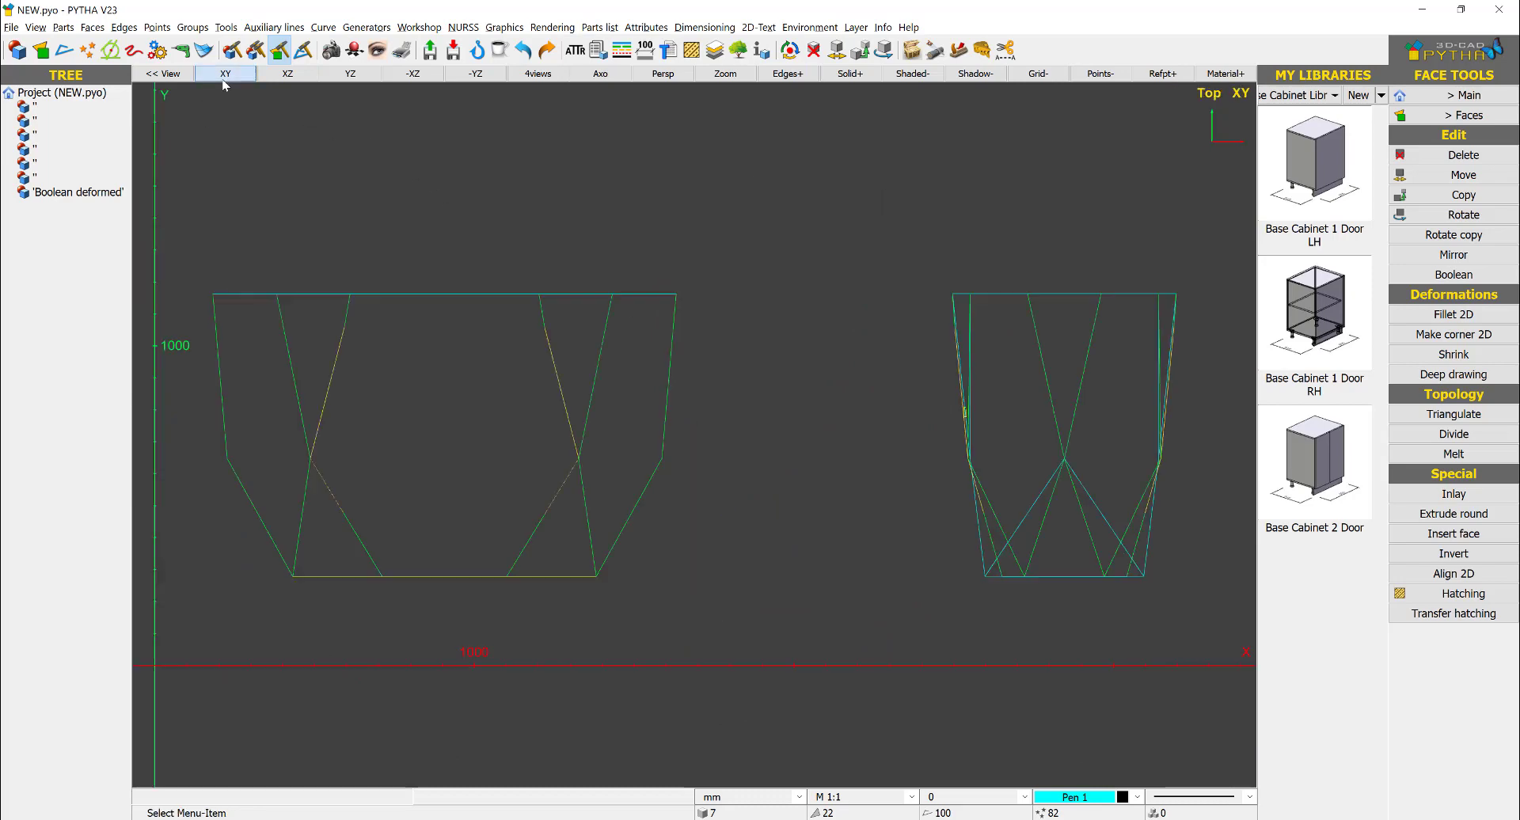
{"action": "scroll", "coordinate": [1085, 482], "scroll_direction": "up", "scroll_amount": 5}
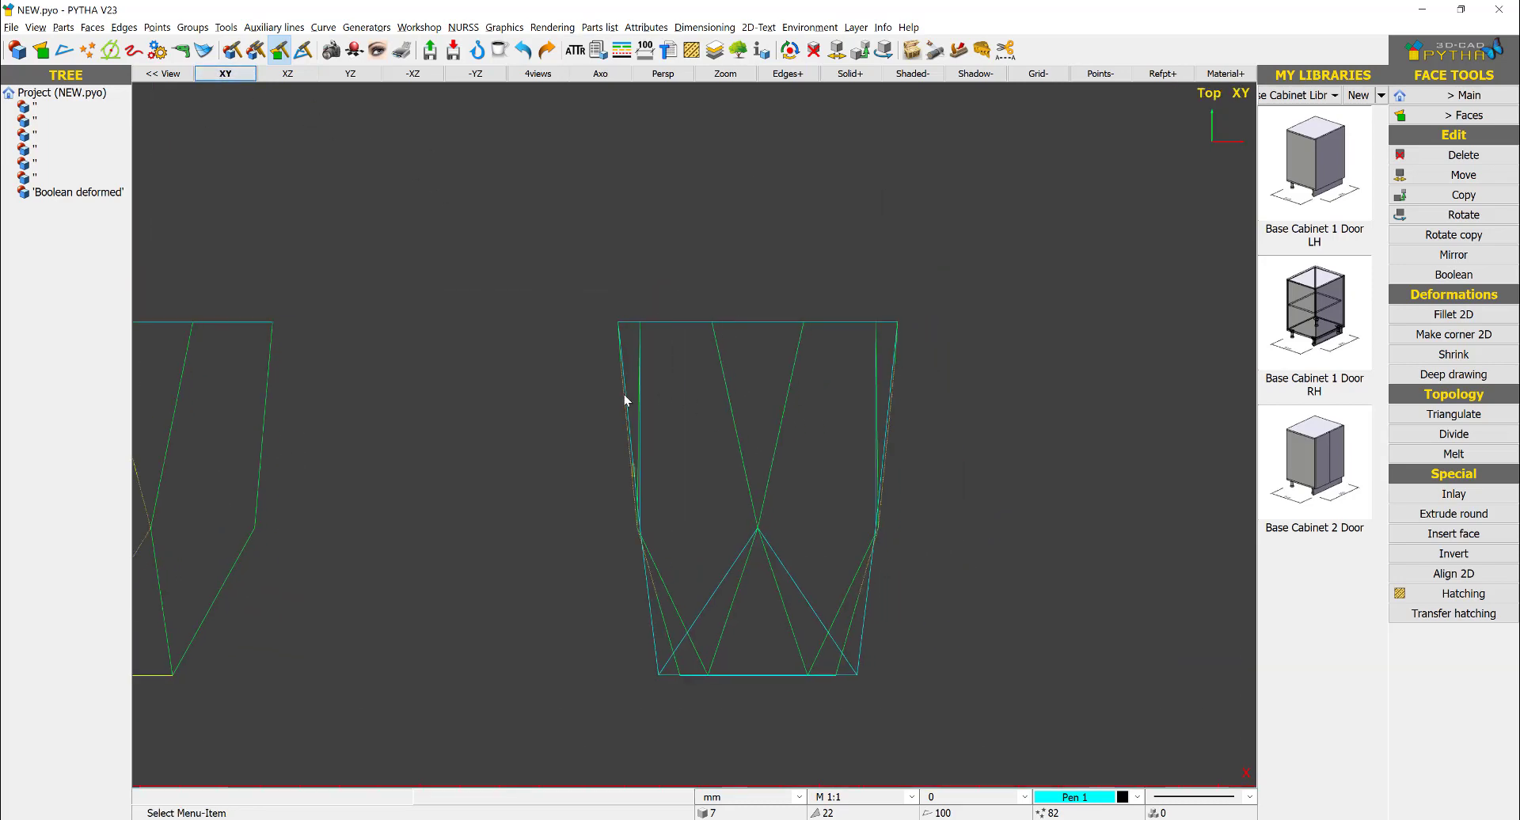
{"action": "right_click", "coordinate": [726, 278]}
{"action": "key", "text": "Escape"}
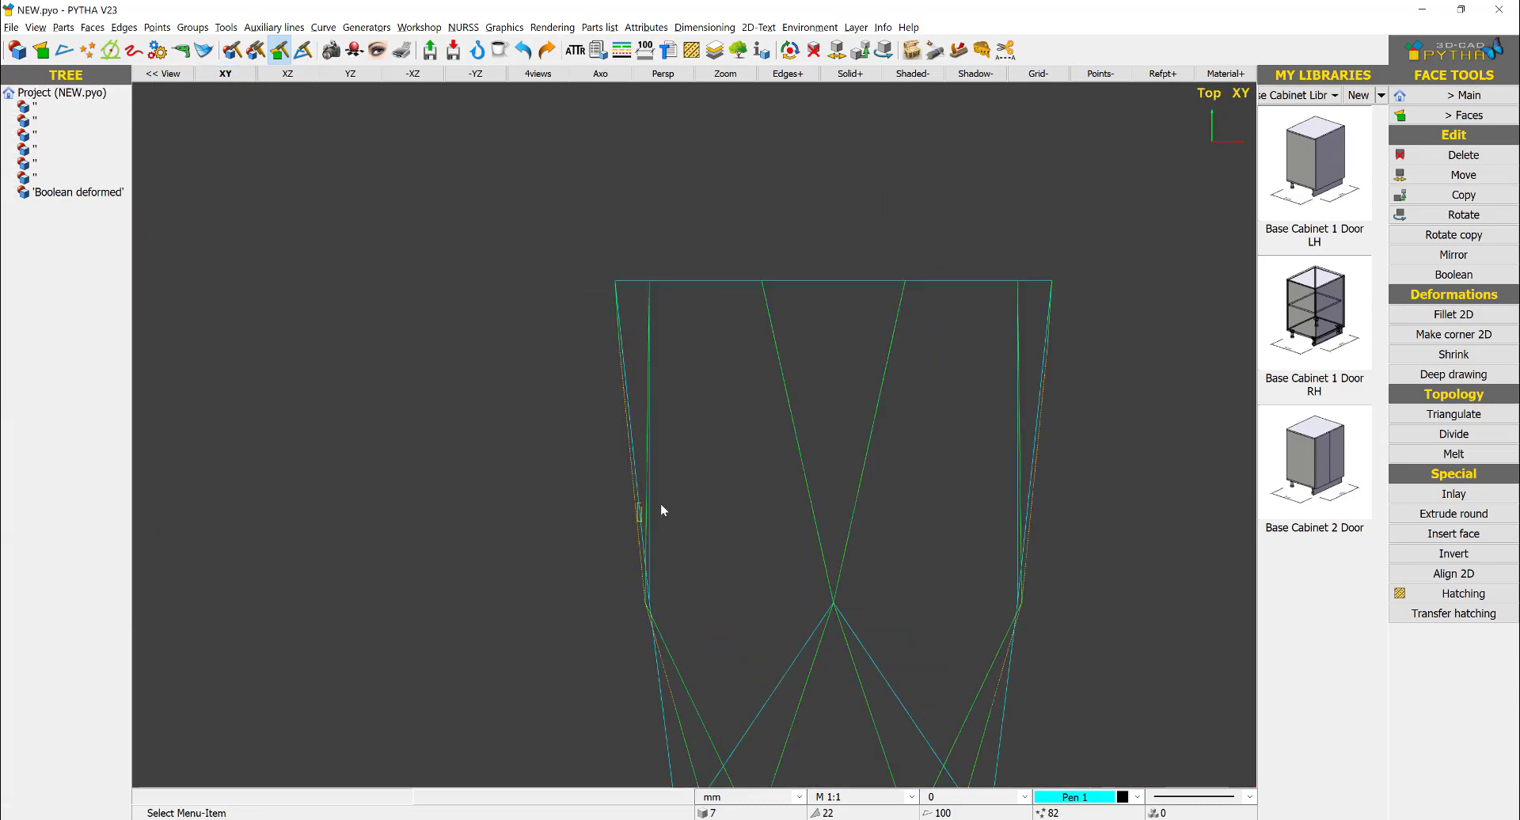
{"action": "scroll", "coordinate": [660, 554], "scroll_direction": "up", "scroll_amount": 3}
{"action": "right_click", "coordinate": [650, 719]}
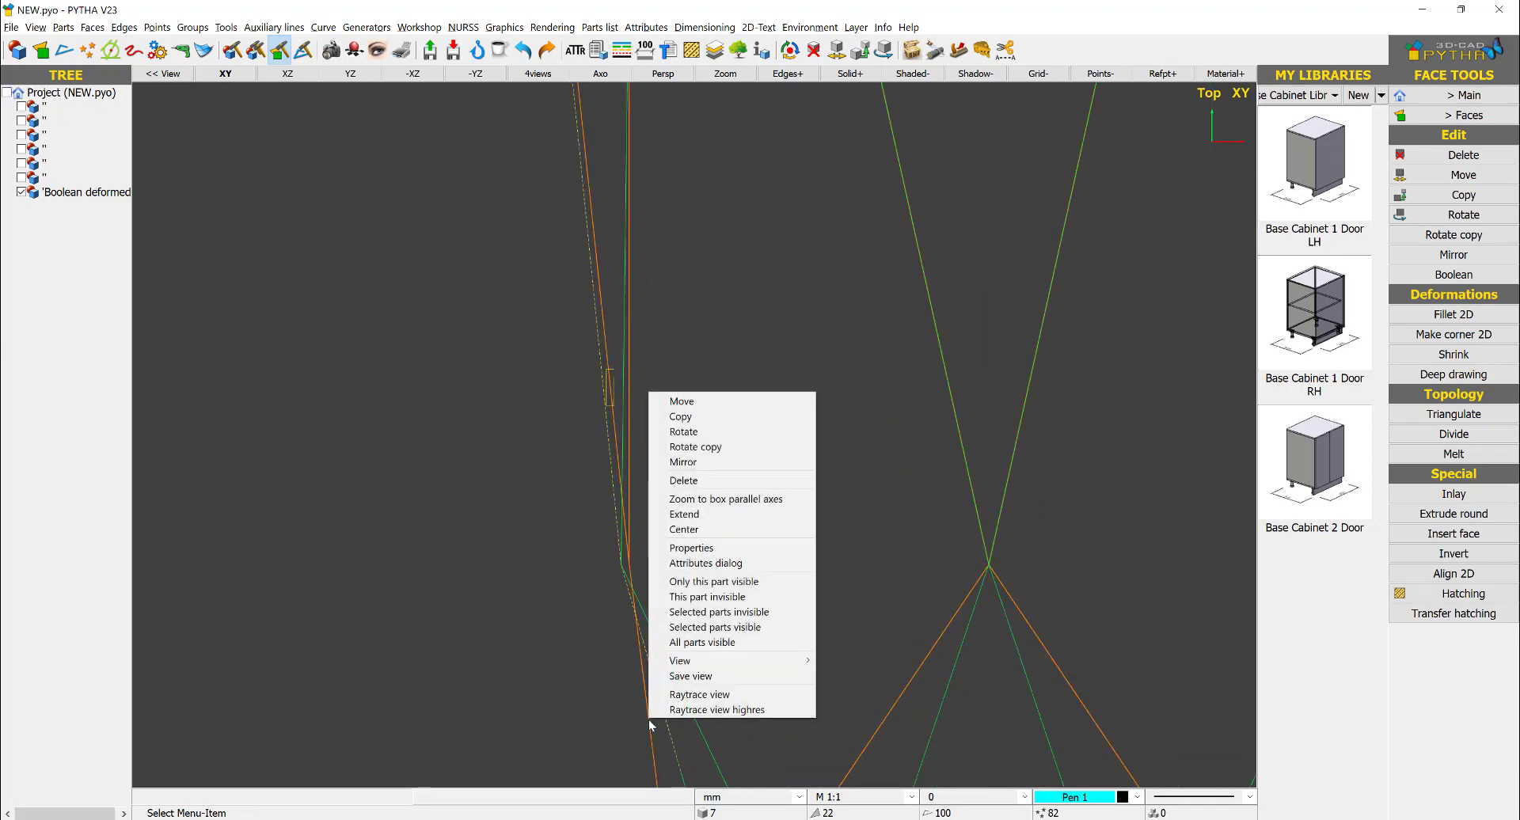
{"action": "key", "text": "Escape"}
{"action": "scroll", "coordinate": [660, 574], "scroll_direction": "up", "scroll_amount": 2}
{"action": "right_click", "coordinate": [625, 542]}
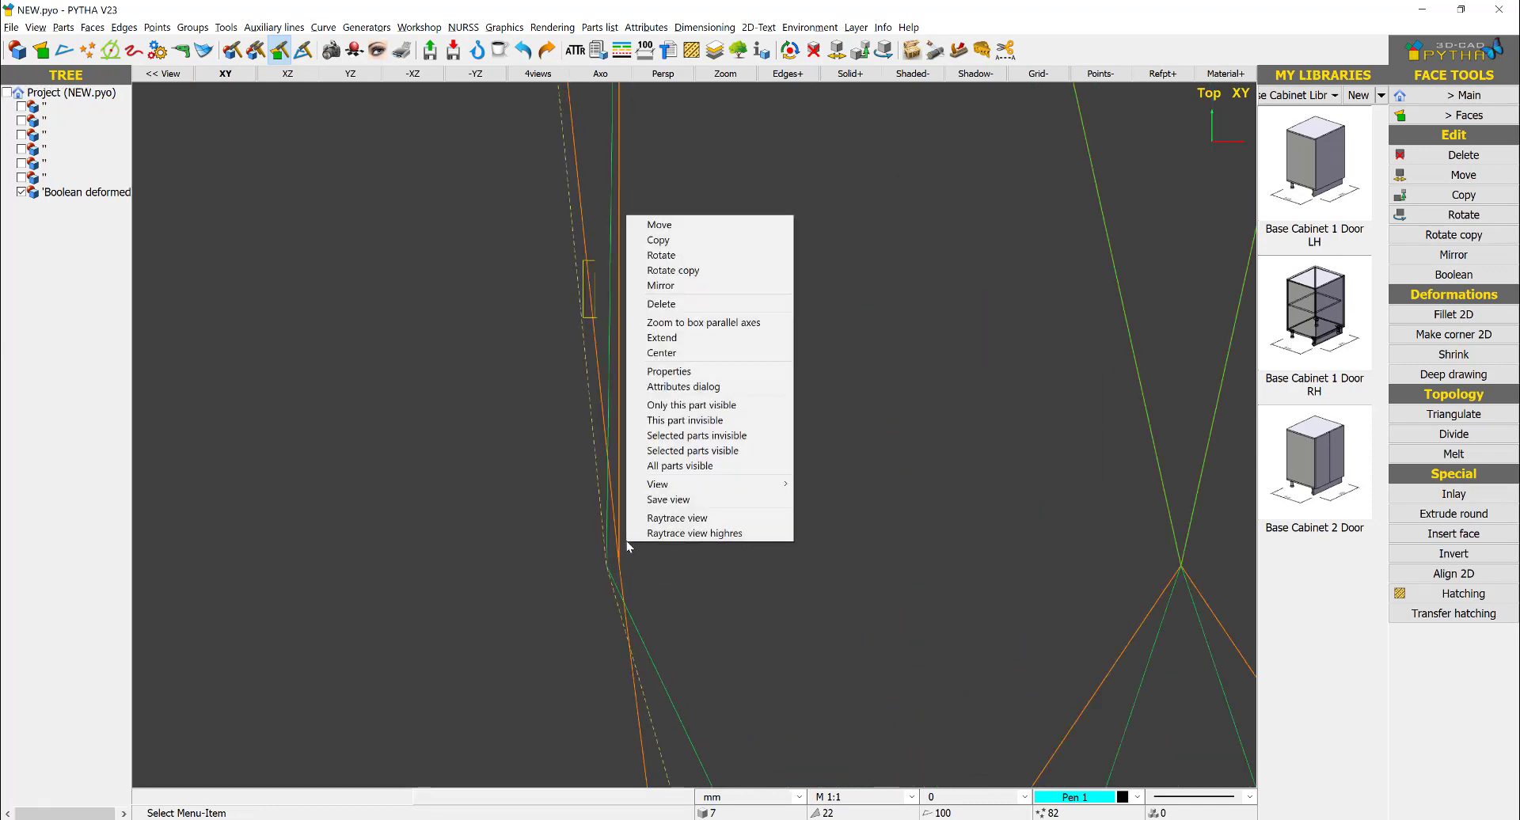
{"action": "left_click", "coordinate": [690, 338]}
{"action": "mouse_move", "coordinate": [652, 543]}
{"action": "left_mouse_down"}
{"action": "mouse_move", "coordinate": [579, 581]}
{"action": "mouse_move", "coordinate": [592, 581]}
{"action": "left_mouse_up"}
{"action": "right_click", "coordinate": [686, 566]}
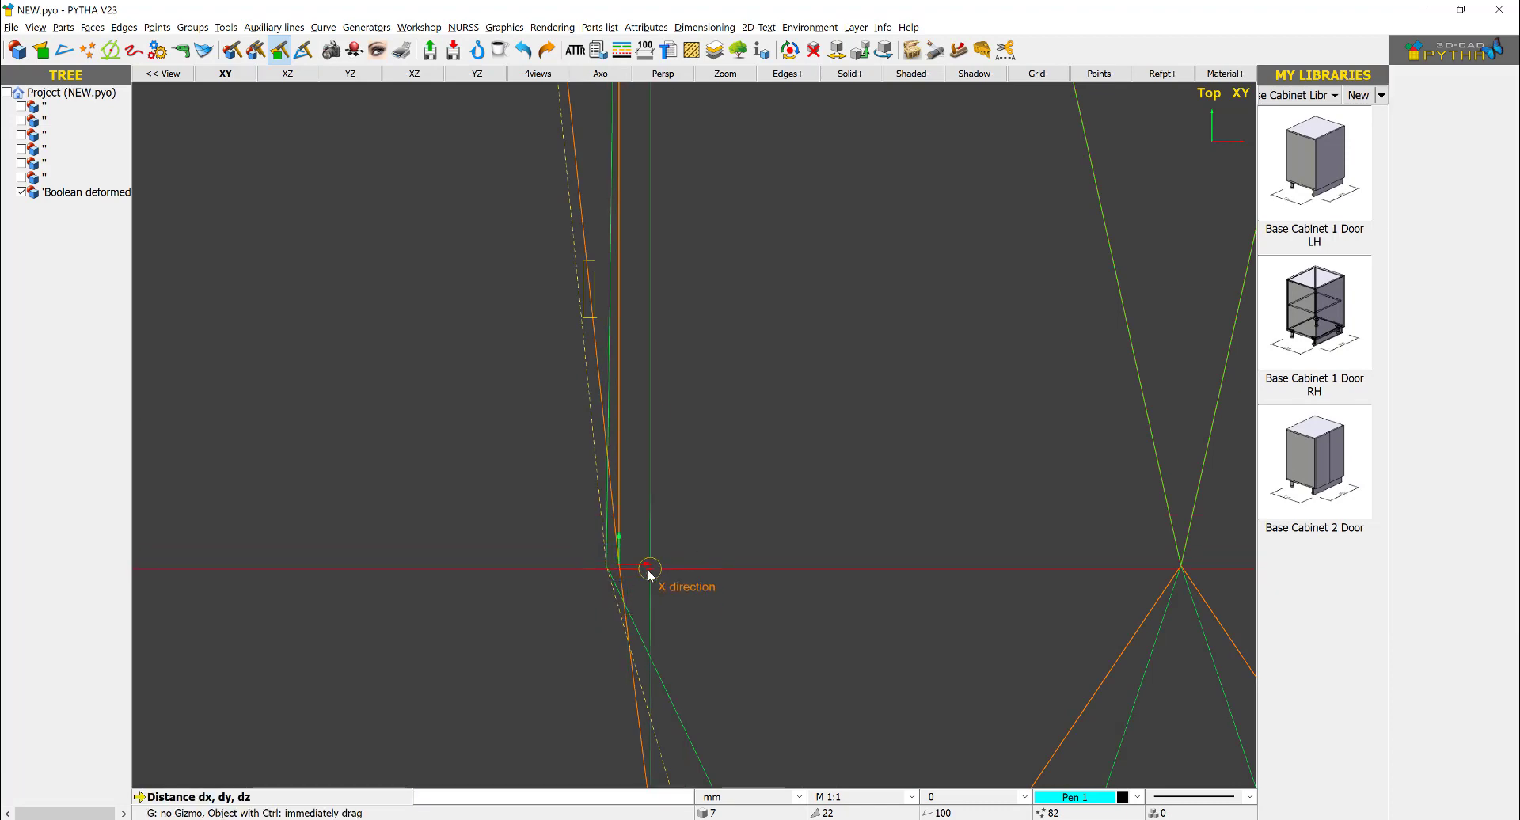
{"action": "left_click", "coordinate": [628, 563]}
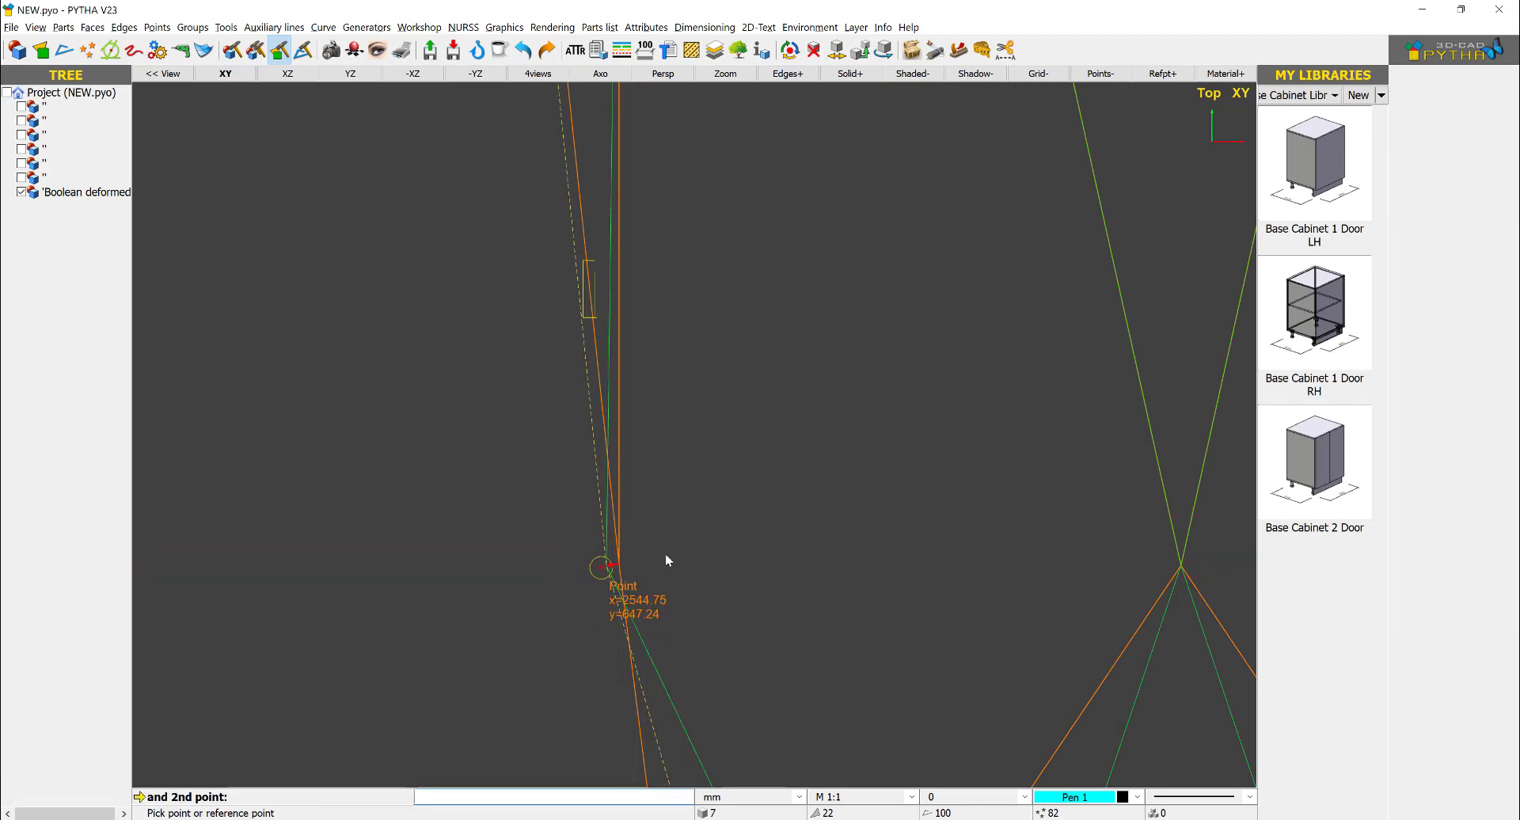
{"action": "left_click", "coordinate": [665, 560]}
{"action": "scroll", "coordinate": [753, 531], "scroll_direction": "down", "scroll_amount": 5}
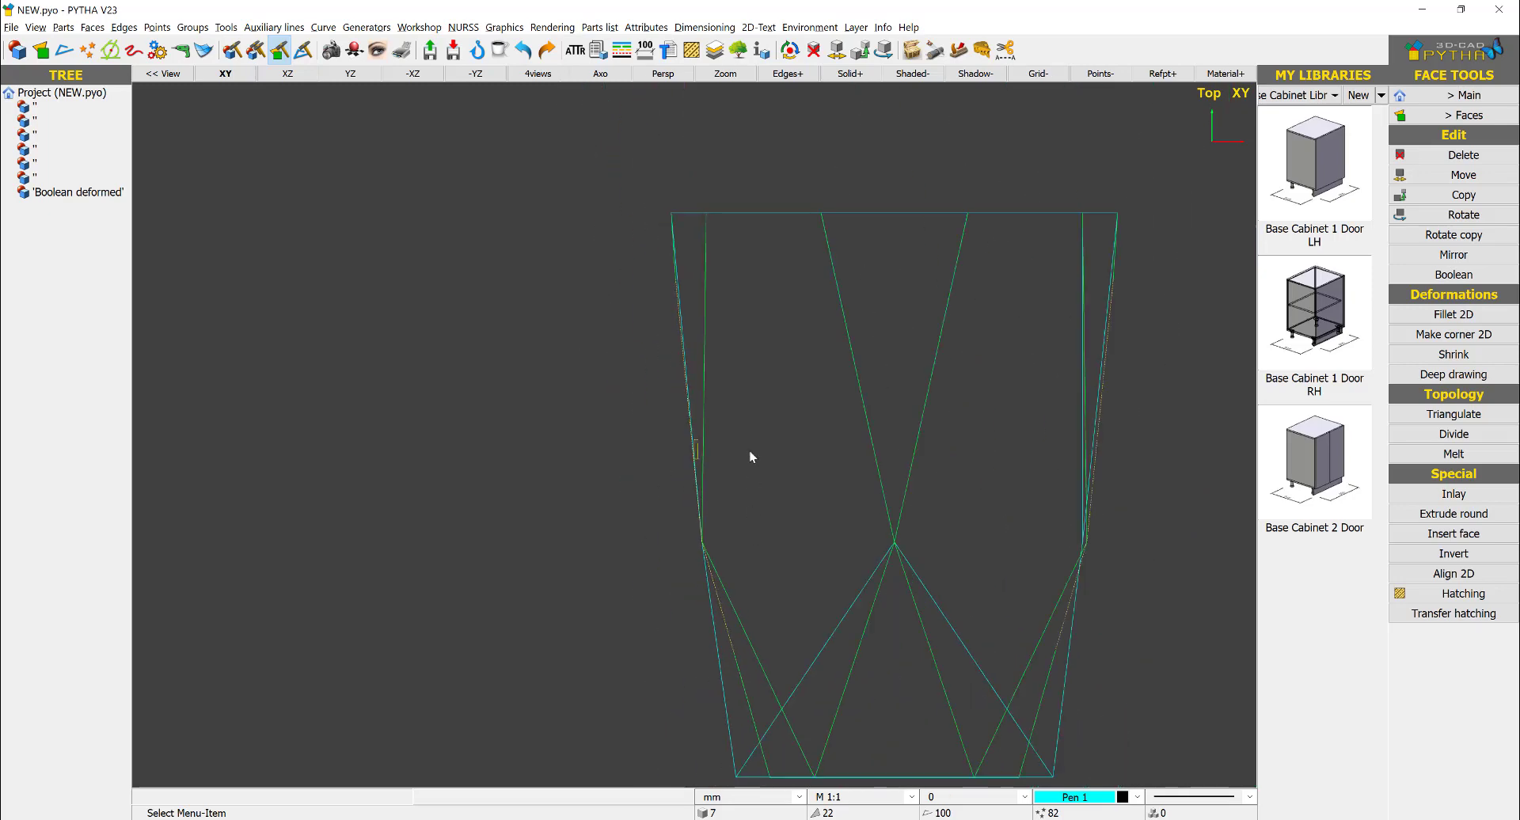
- Extend the solid's right middle corner to the right outline's bend point in the side-view drawing
{"action": "scroll", "coordinate": [923, 478], "scroll_direction": "up", "scroll_amount": 5}
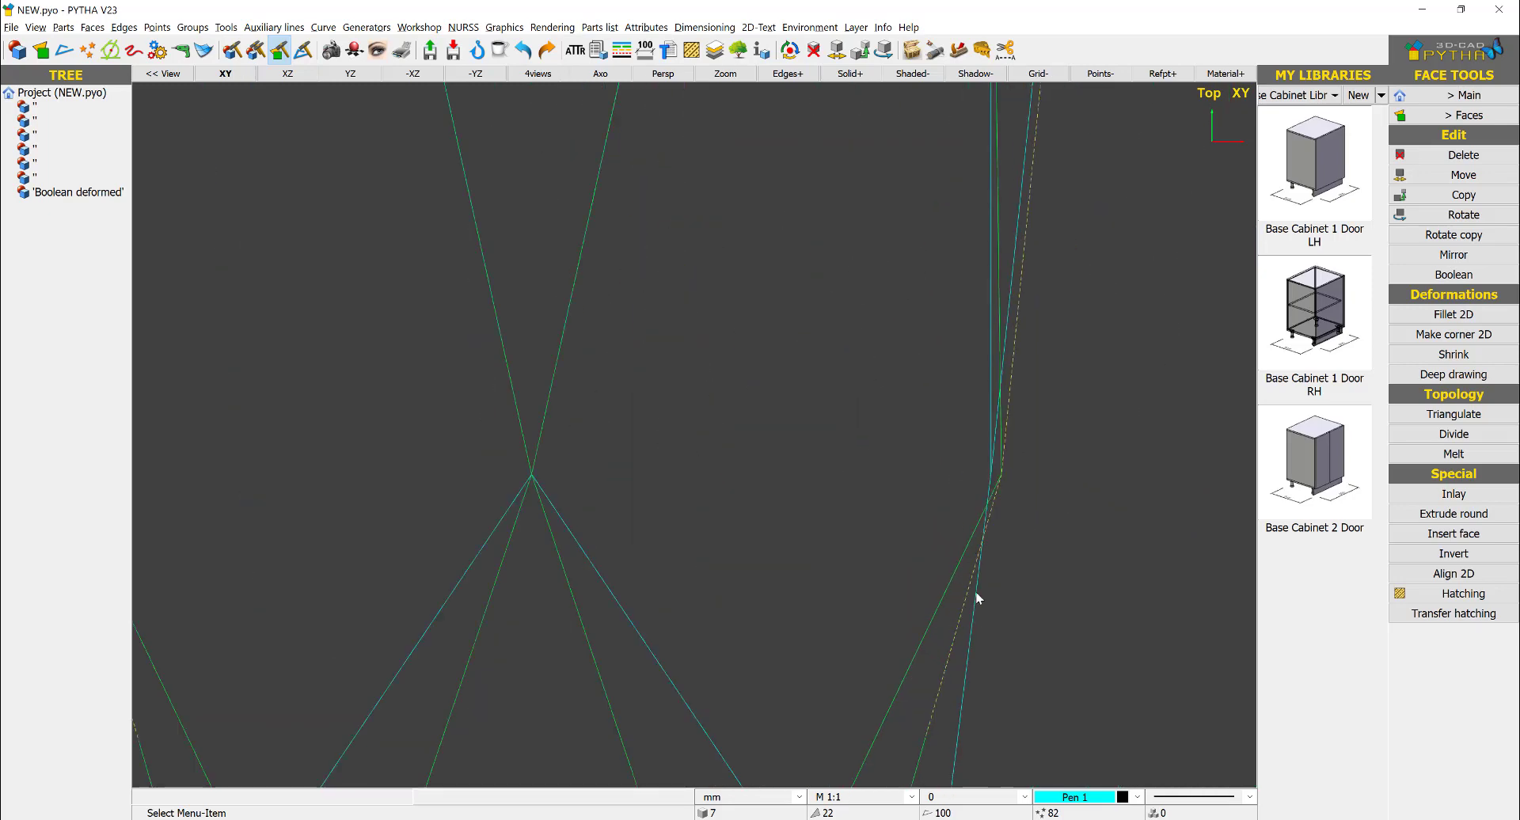
{"action": "right_click", "coordinate": [977, 609]}
{"action": "left_click", "coordinate": [1010, 406]}
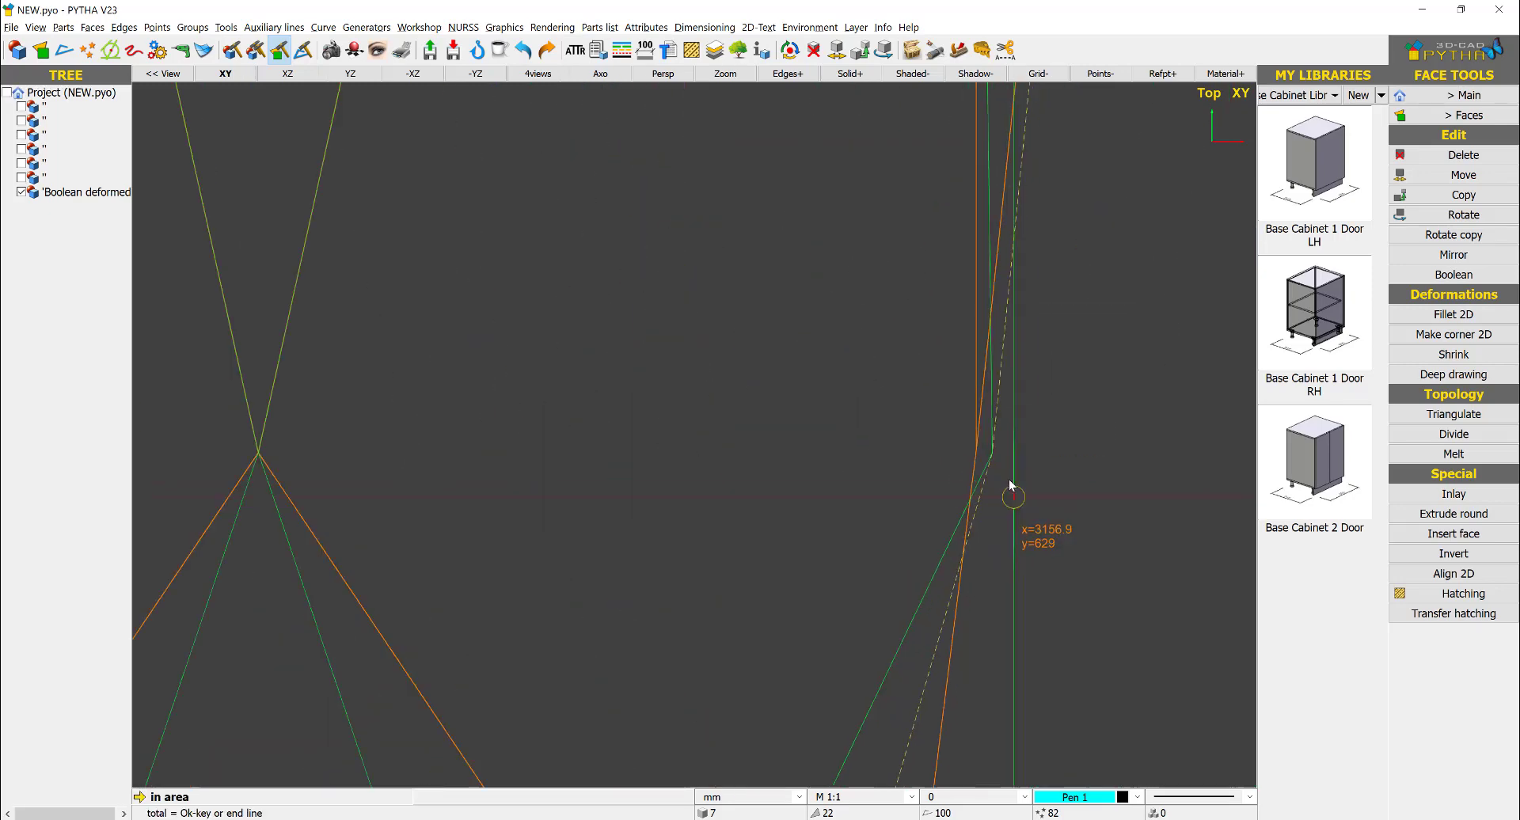
{"action": "scroll", "coordinate": [1012, 492], "scroll_direction": "up", "scroll_amount": 1}
{"action": "left_click_drag", "start_coordinate": [981, 391], "coordinate": [902, 452]}
{"action": "right_click", "coordinate": [904, 452]}
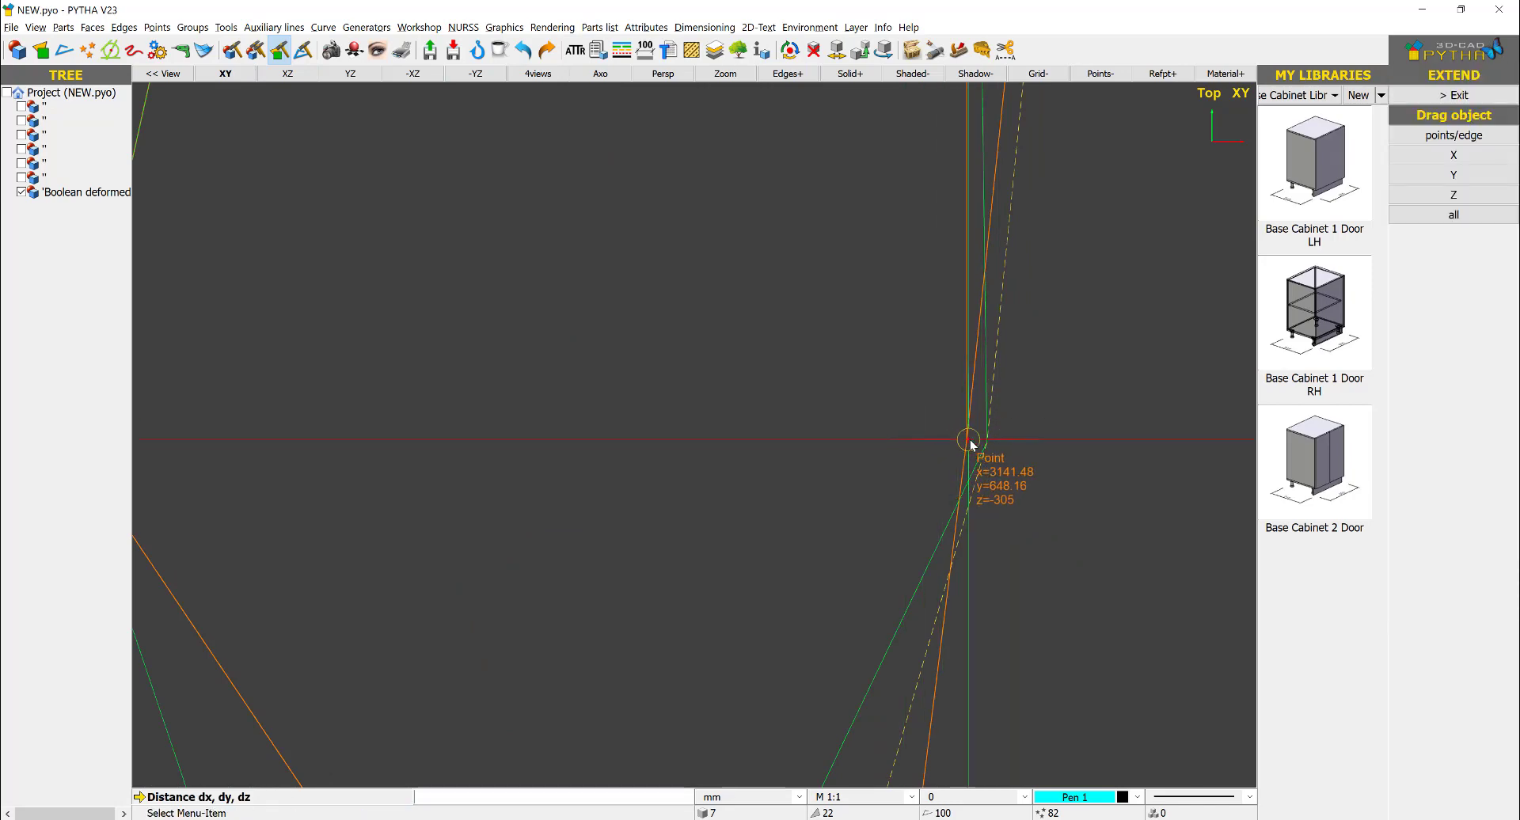
{"action": "left_click", "coordinate": [970, 441]}
{"action": "left_click", "coordinate": [1030, 476]}
{"action": "key", "text": "Return"}
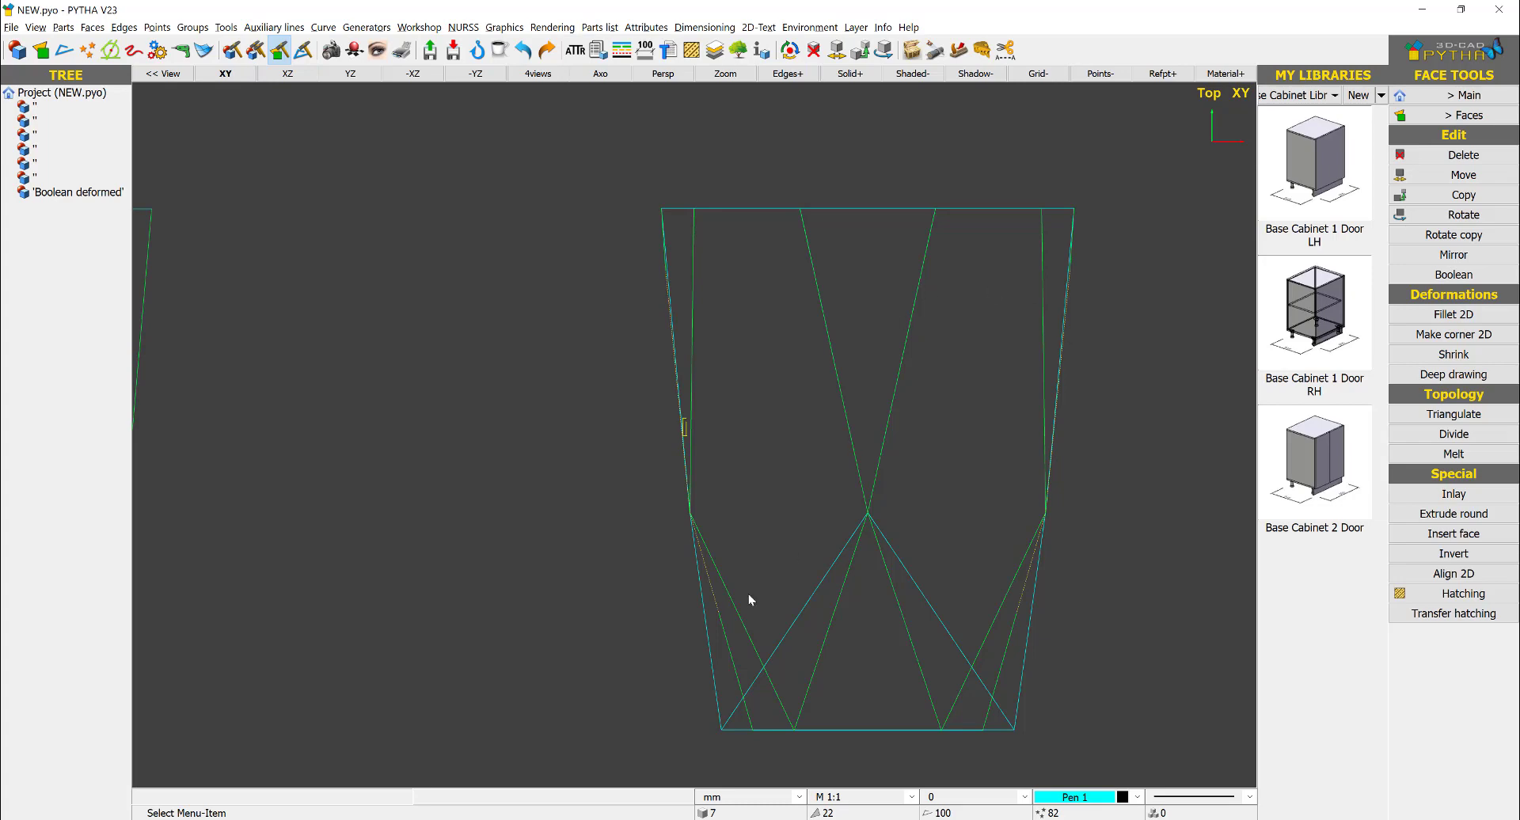
- Extend the solid's lower-left corner to the point where the left diagonals meet on the side-view drawing's bottom edge
{"action": "scroll", "coordinate": [748, 599], "scroll_direction": "up", "scroll_amount": 2}
{"action": "right_click", "coordinate": [760, 567]}
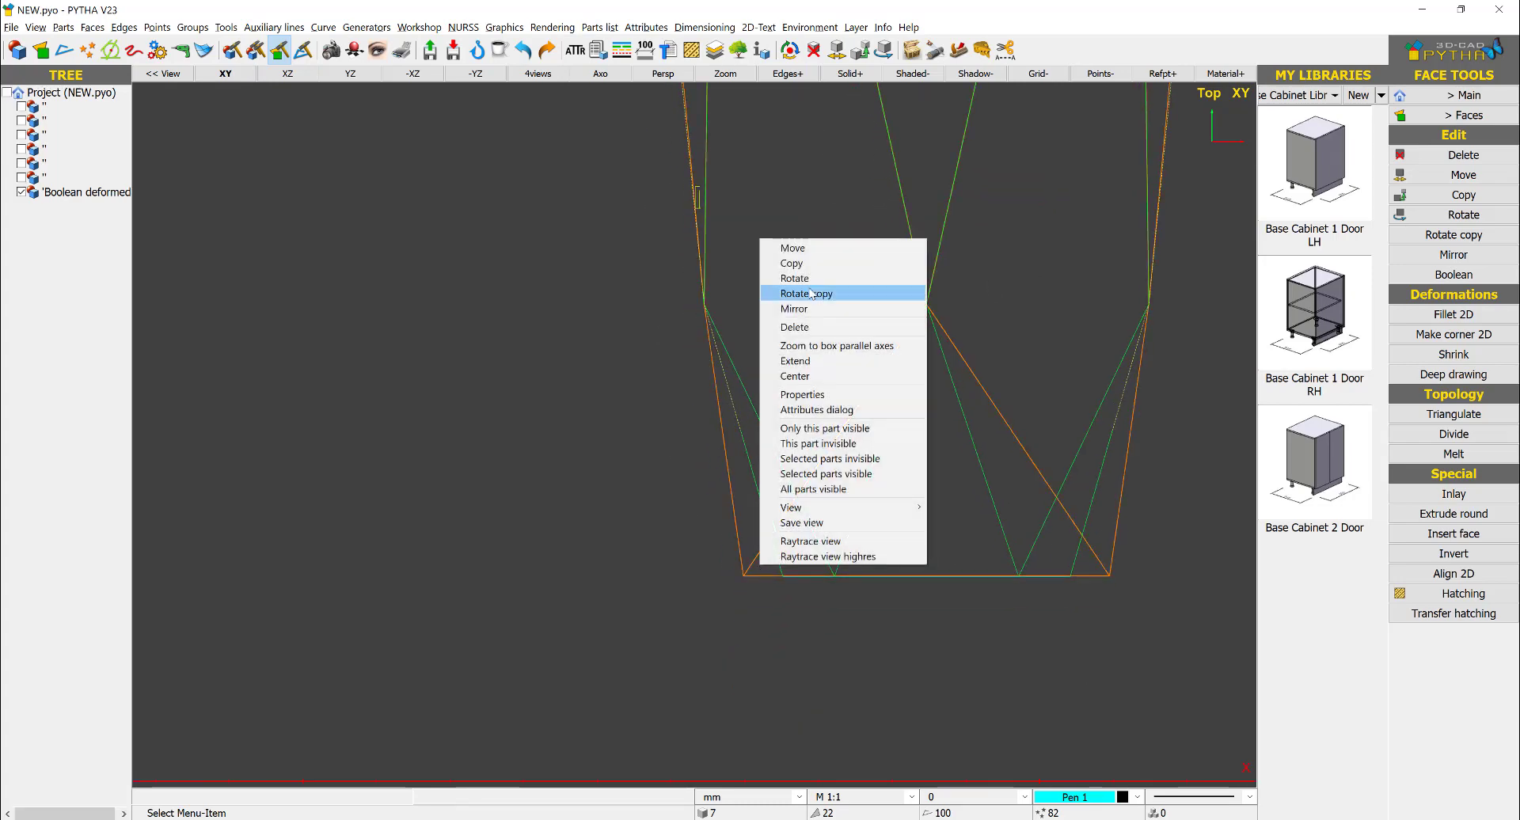
{"action": "left_click", "coordinate": [798, 361]}
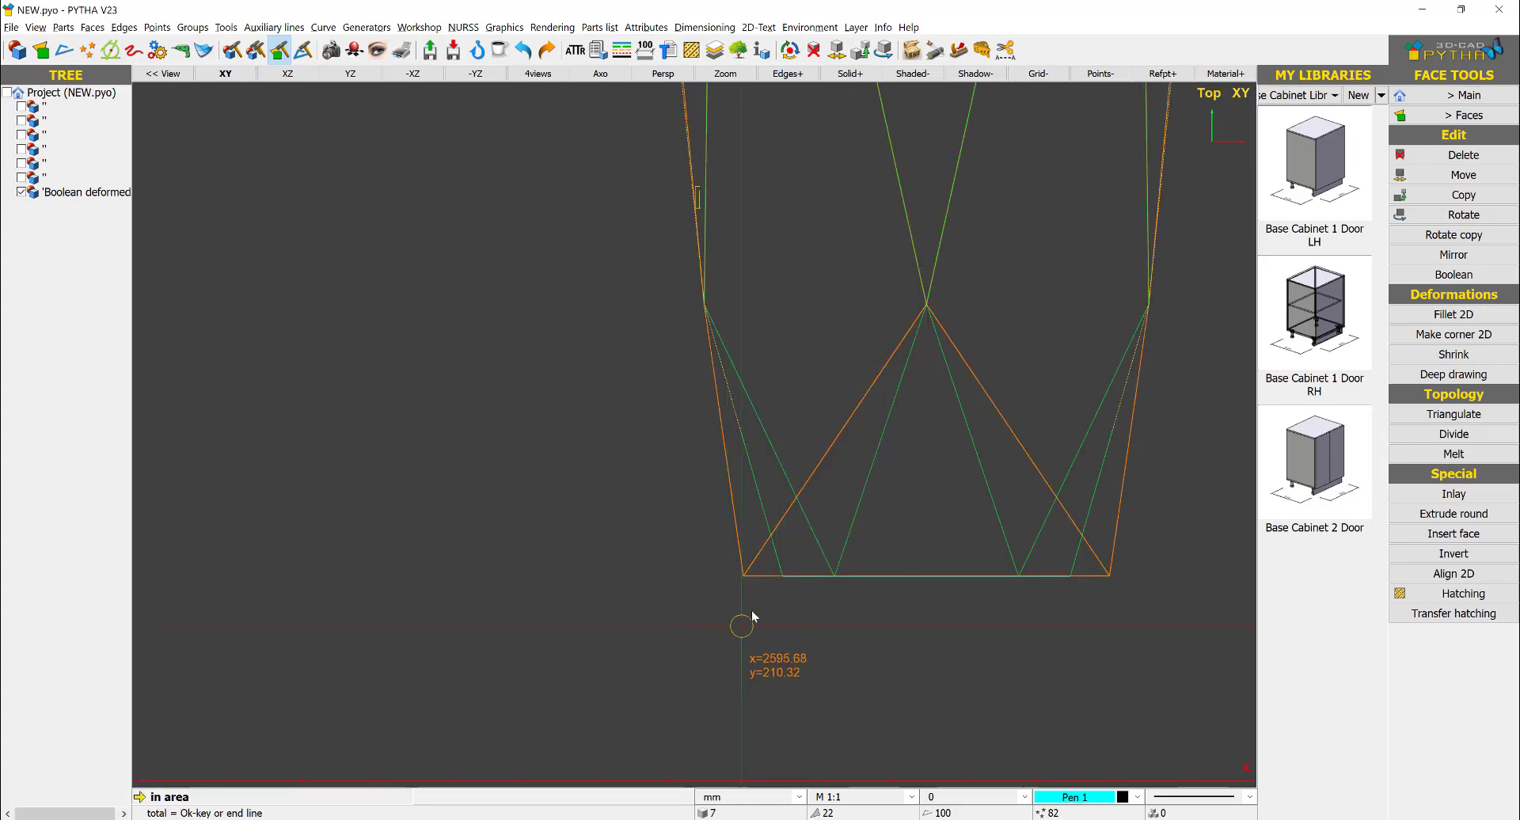
{"action": "scroll", "coordinate": [741, 626], "scroll_direction": "up", "scroll_amount": 2}
{"action": "left_click", "coordinate": [780, 526]}
{"action": "left_click", "coordinate": [720, 566]}
{"action": "key", "text": "Return"}
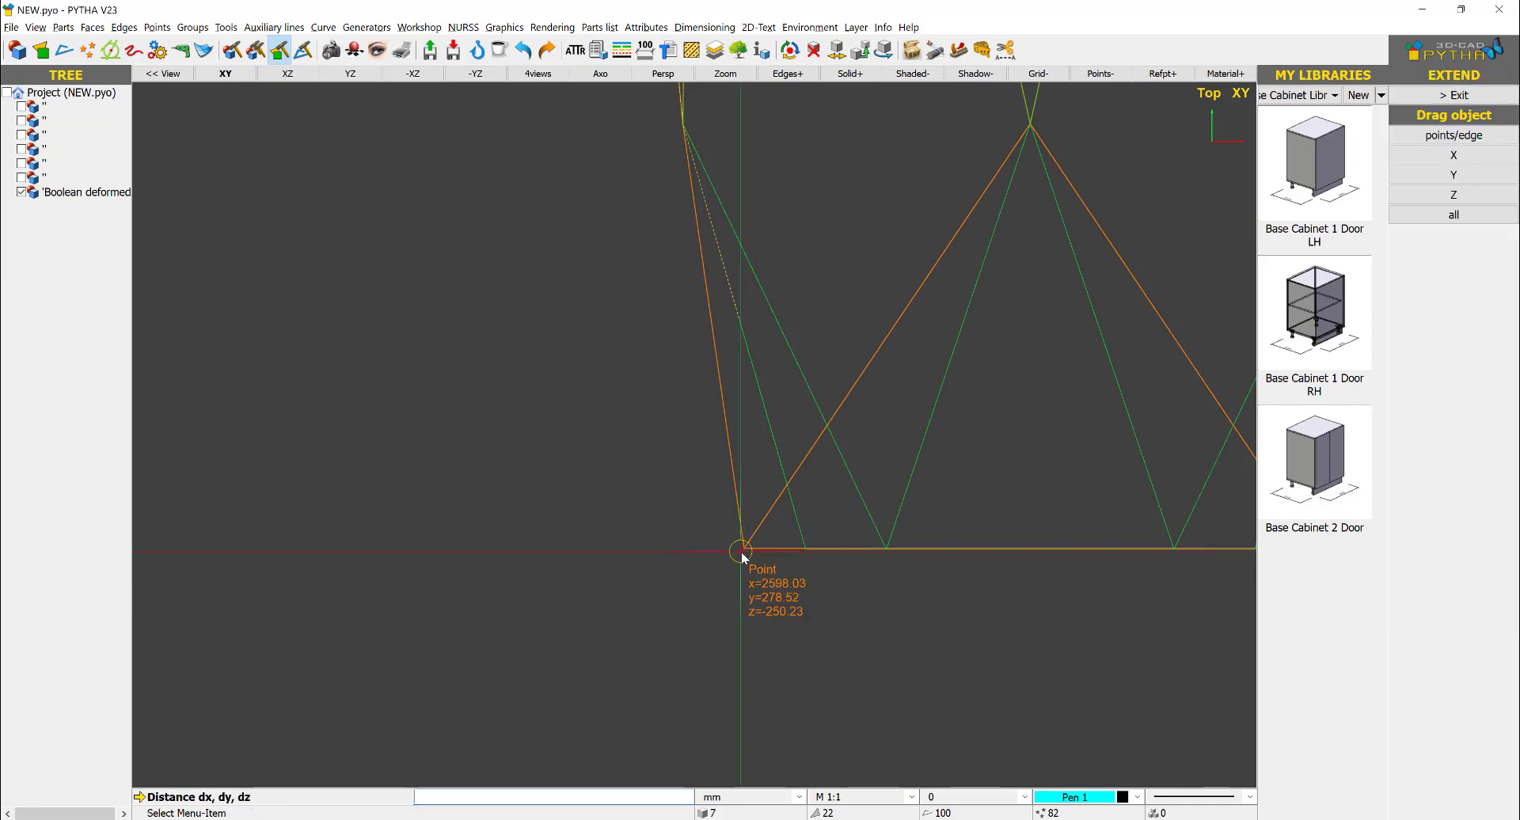
{"action": "left_click", "coordinate": [743, 552]}
{"action": "left_click", "coordinate": [881, 548]}
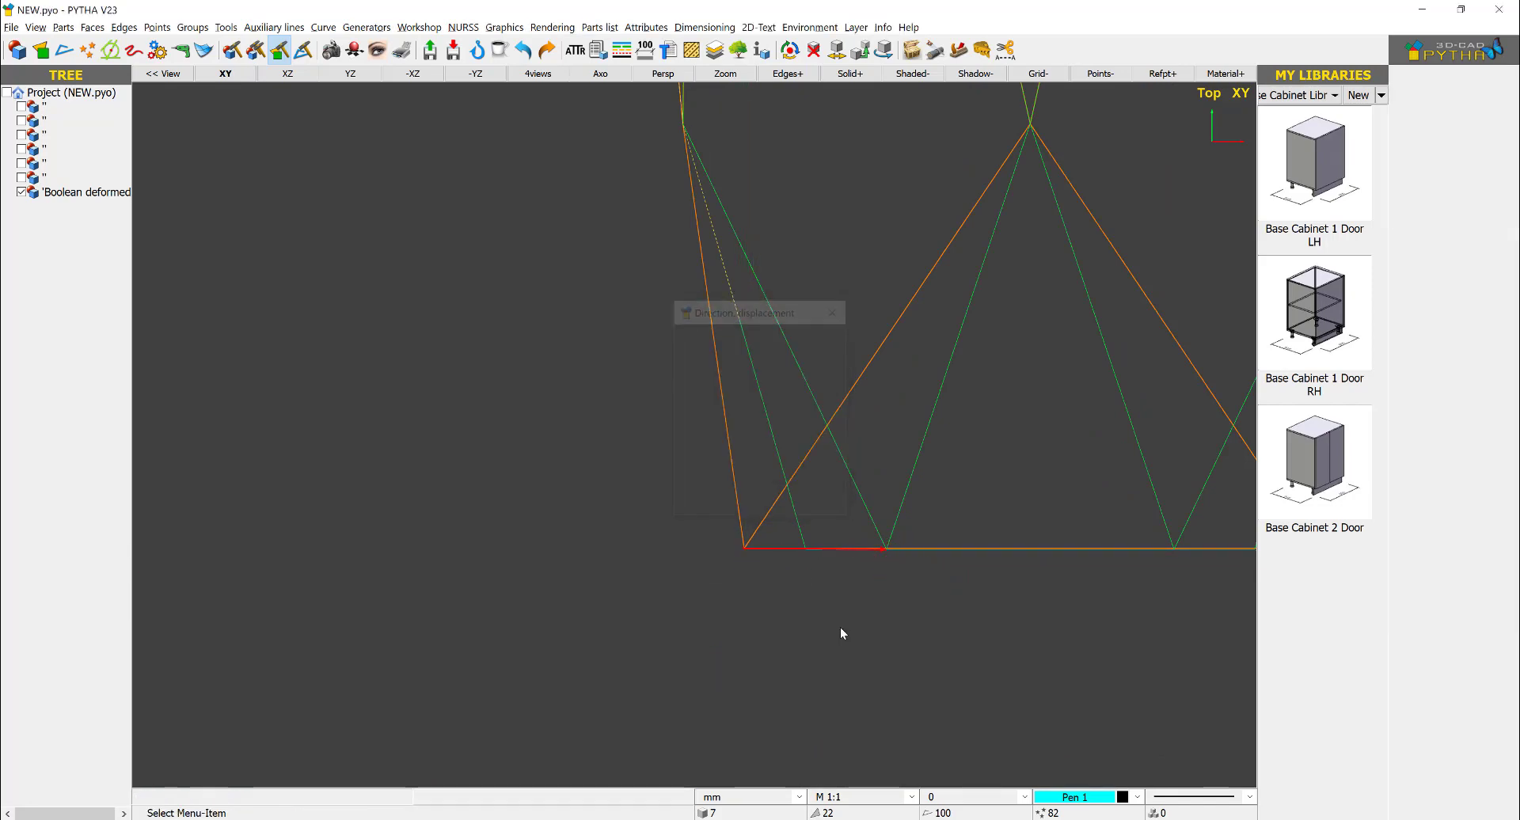
{"action": "scroll", "coordinate": [768, 475], "scroll_direction": "down", "scroll_amount": 2}
- Extend the solid's lower-right corner to the point where the right diagonals meet on the side-view drawing's bottom edge
{"action": "right_click", "coordinate": [847, 489]}
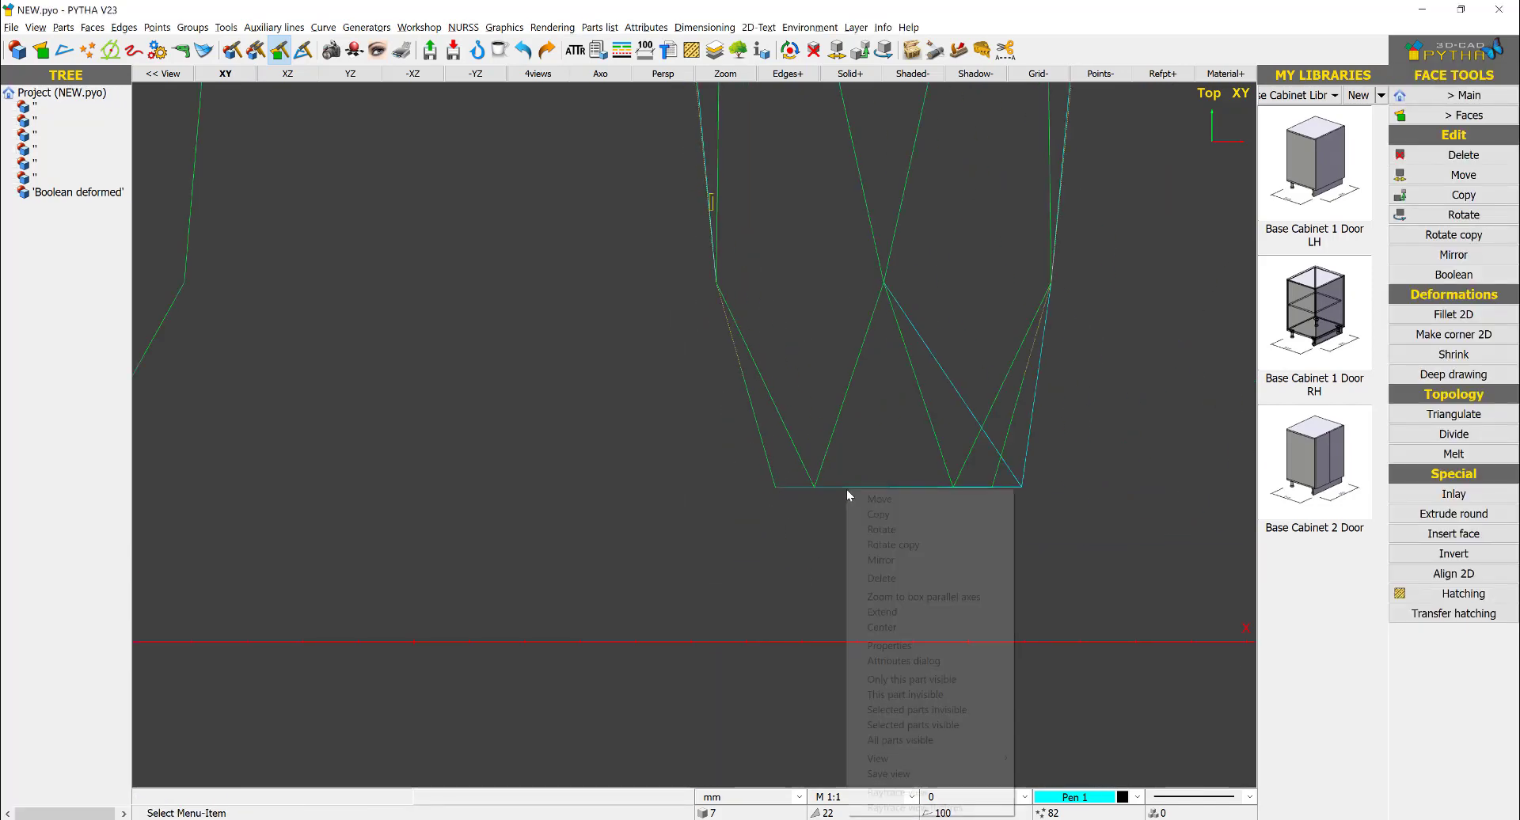
{"action": "left_click", "coordinate": [769, 540]}
{"action": "scroll", "coordinate": [1033, 490], "scroll_direction": "up", "scroll_amount": 2}
{"action": "right_click", "coordinate": [1017, 484]}
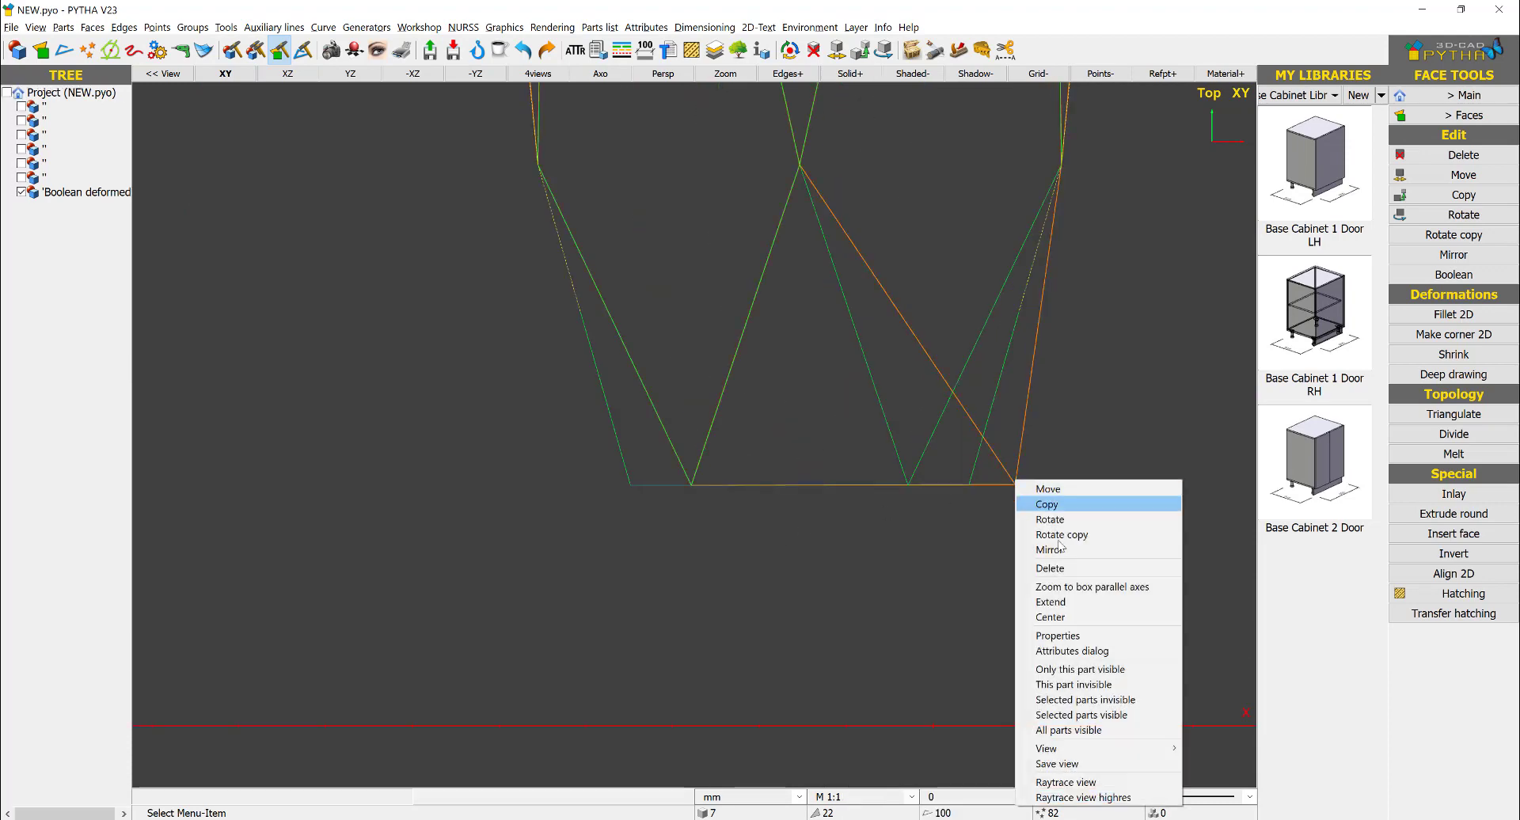
{"action": "left_click", "coordinate": [1058, 599]}
{"action": "scroll", "coordinate": [1040, 499], "scroll_direction": "up", "scroll_amount": 2}
{"action": "left_click", "coordinate": [940, 537]}
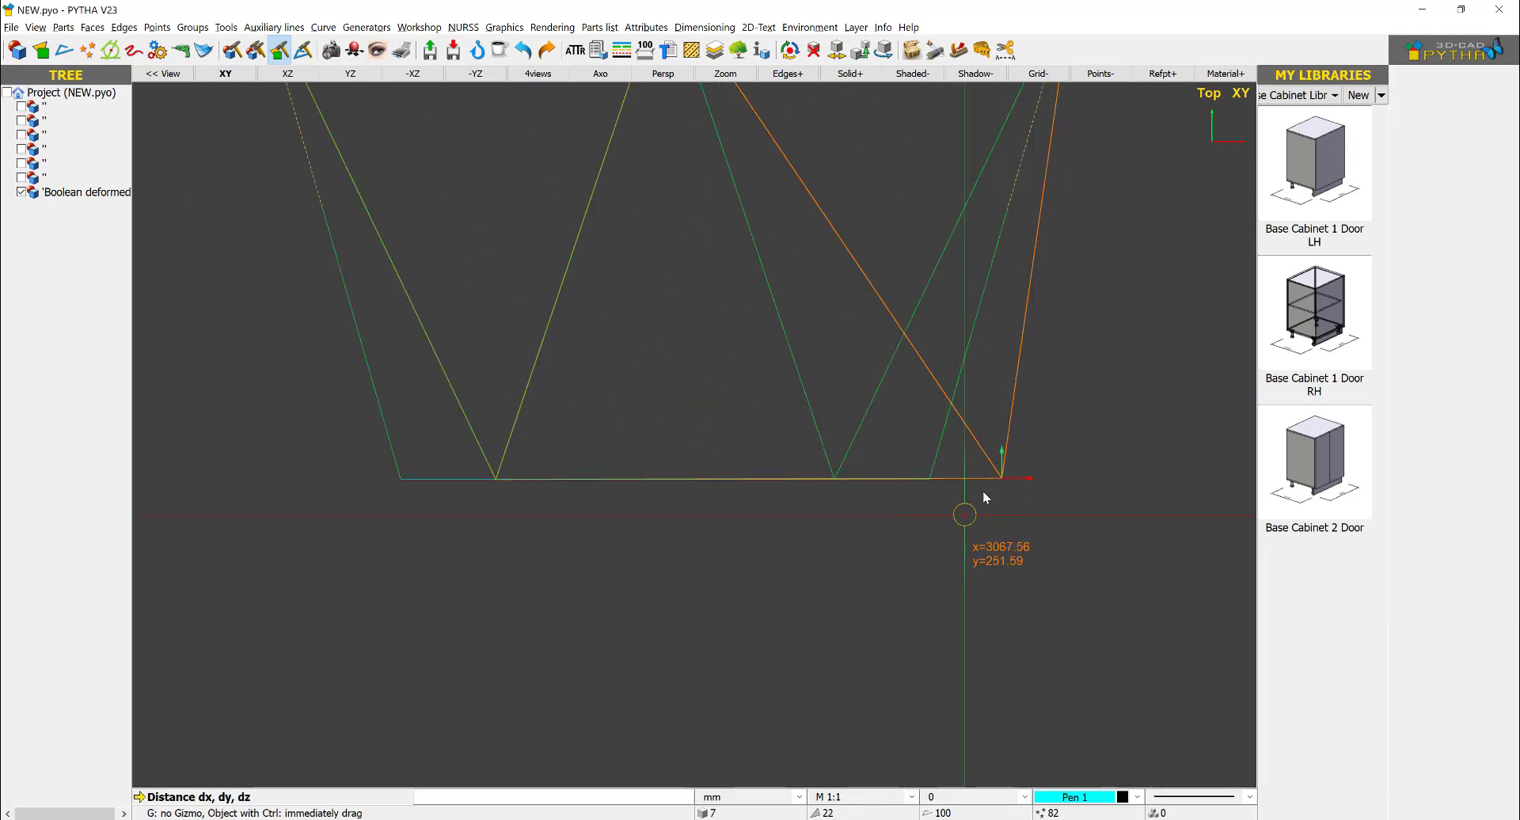
{"action": "left_click", "coordinate": [1002, 478]}
{"action": "left_click", "coordinate": [839, 478]}
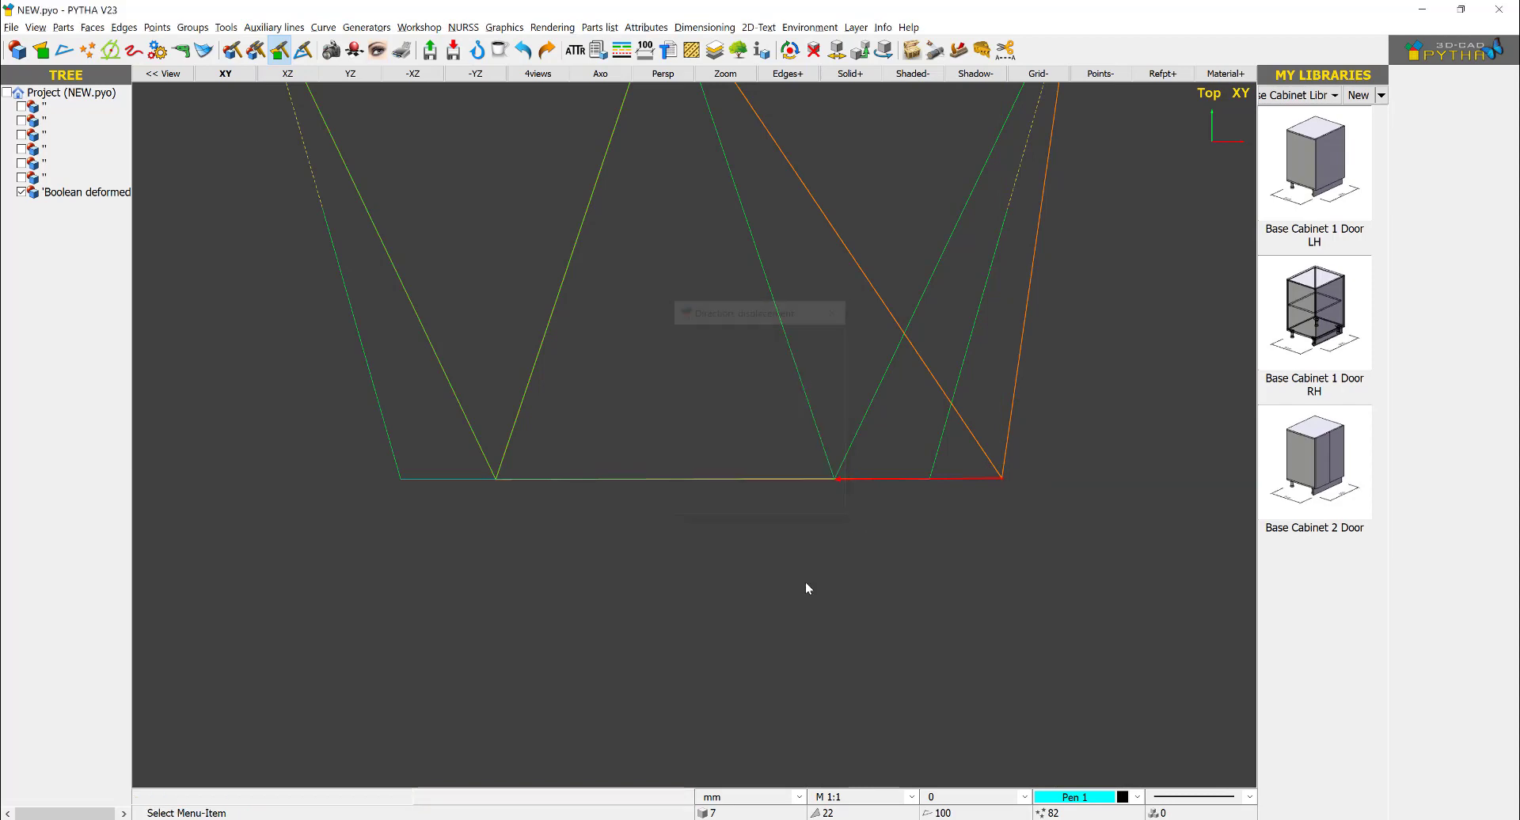
{"action": "scroll", "coordinate": [890, 515], "scroll_direction": "down", "scroll_amount": 3}
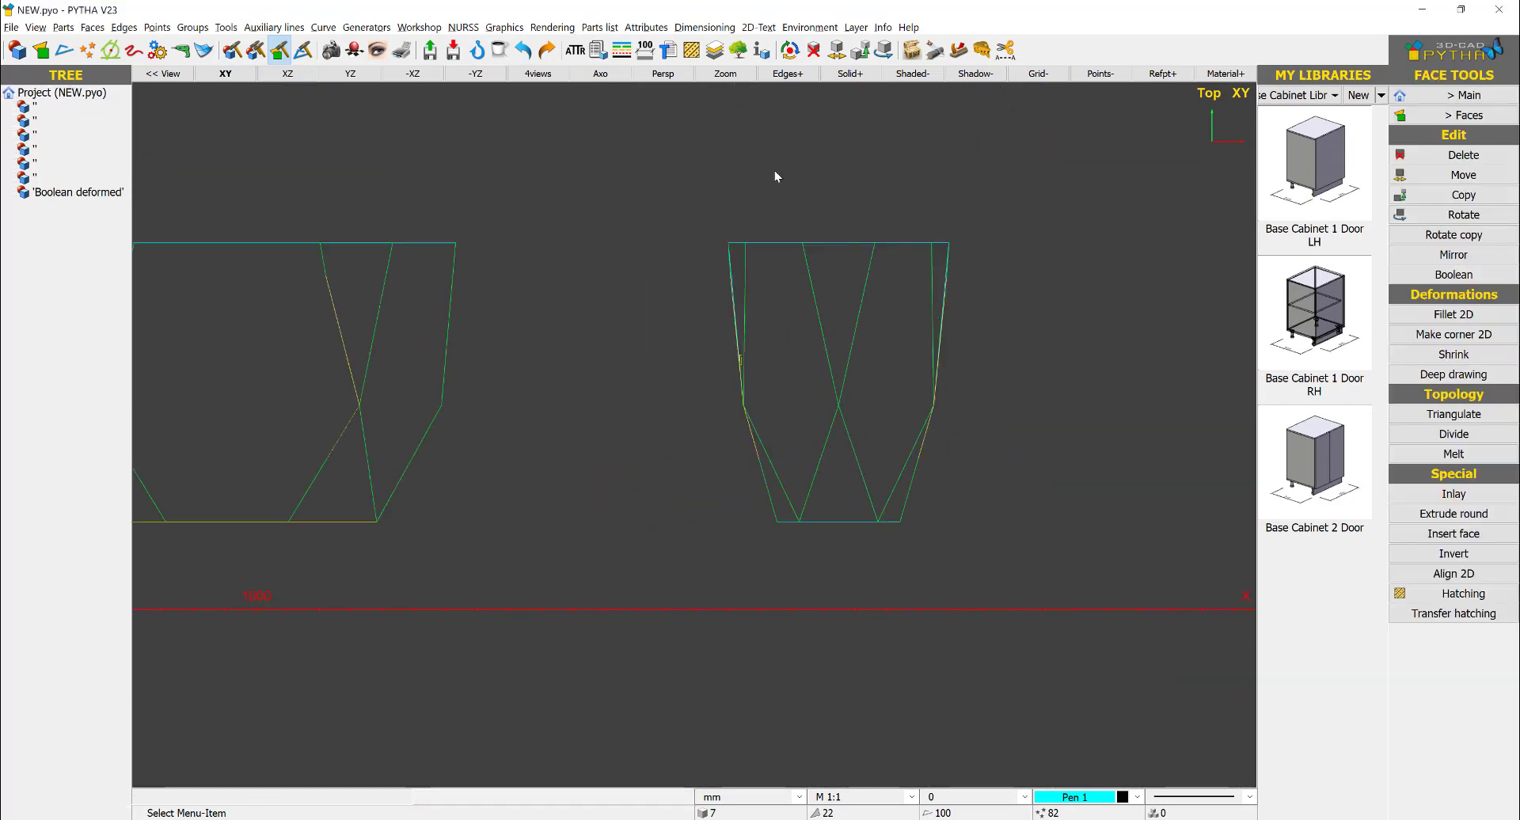
- In the axonometric view, move the solid off the side-view drawing into the free space behind the two drawings
{"action": "left_click", "coordinate": [601, 79]}
{"action": "middle_click_drag", "start_coordinate": [747, 382], "coordinate": [874, 425]}
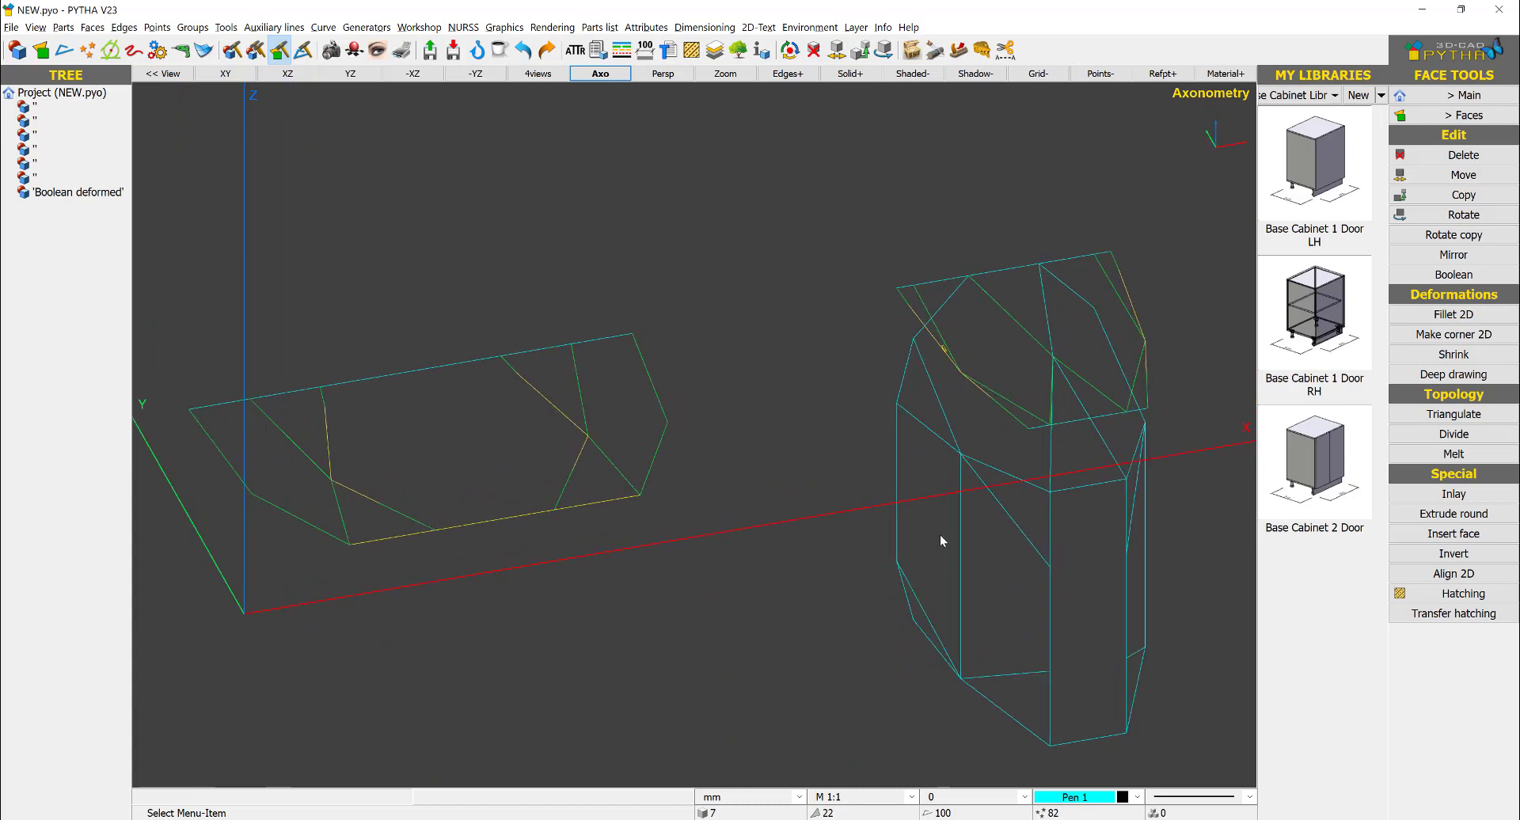
{"action": "middle_click_drag", "start_coordinate": [940, 540], "coordinate": [1003, 559]}
{"action": "right_click", "coordinate": [1003, 560]}
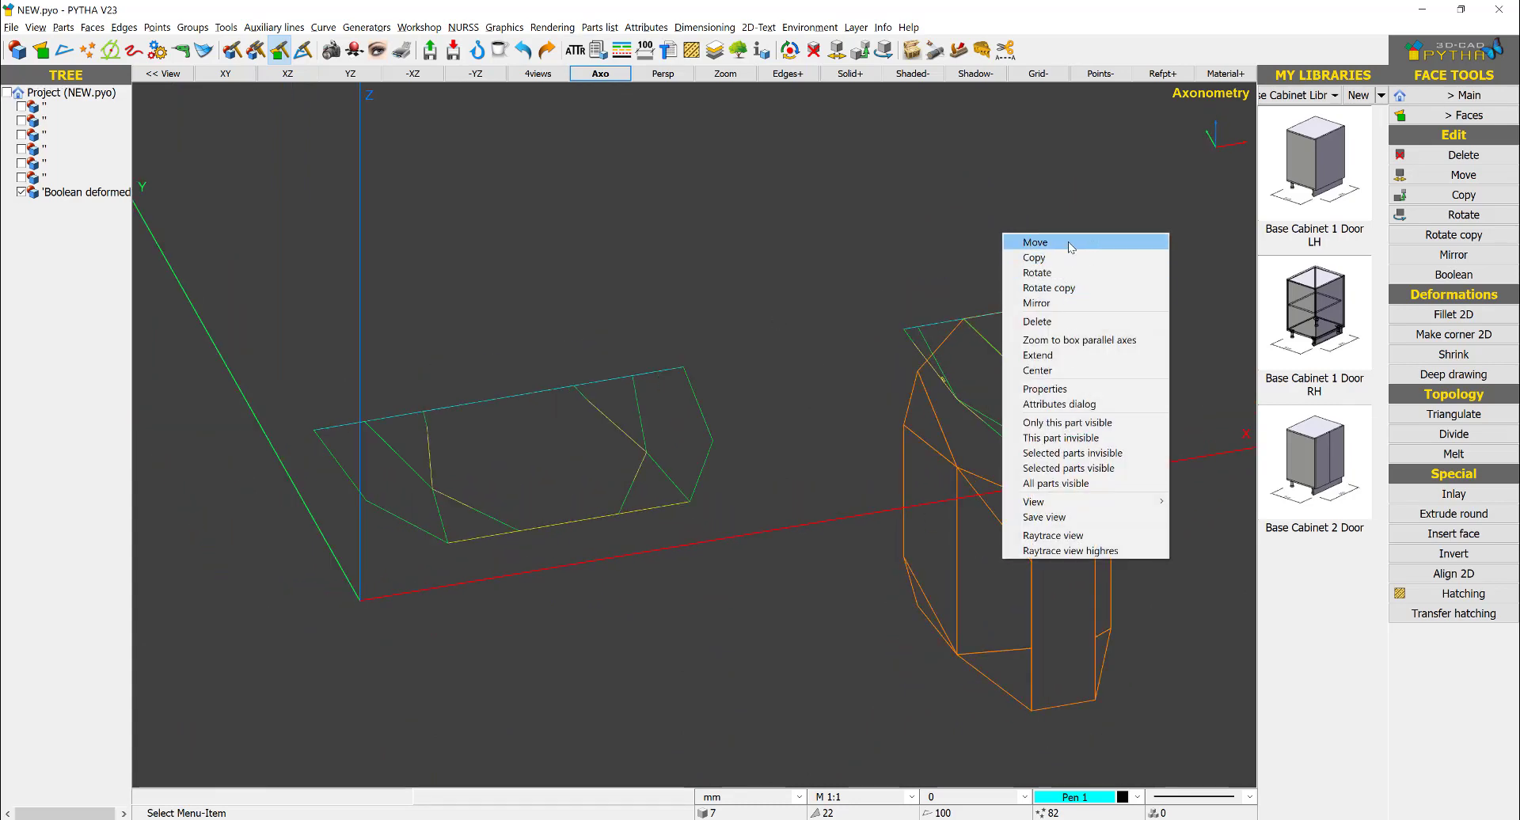
{"action": "left_click", "coordinate": [1035, 243]}
{"action": "left_click_drag", "start_coordinate": [1010, 521], "coordinate": [808, 197]}
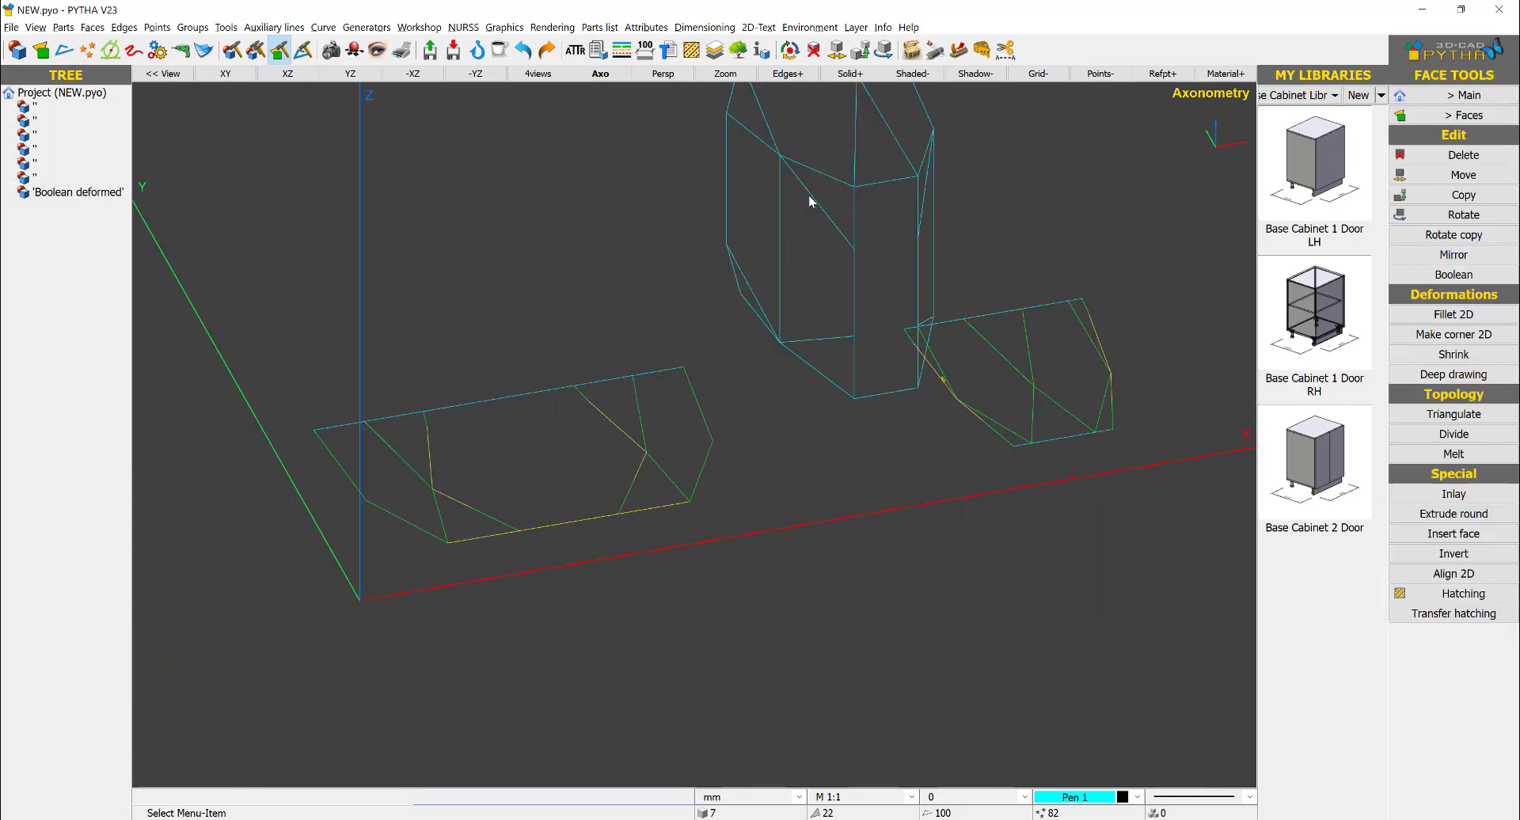
- Open the rotation settings for the moved solid
{"action": "right_click", "coordinate": [807, 197]}
{"action": "left_click", "coordinate": [855, 235]}
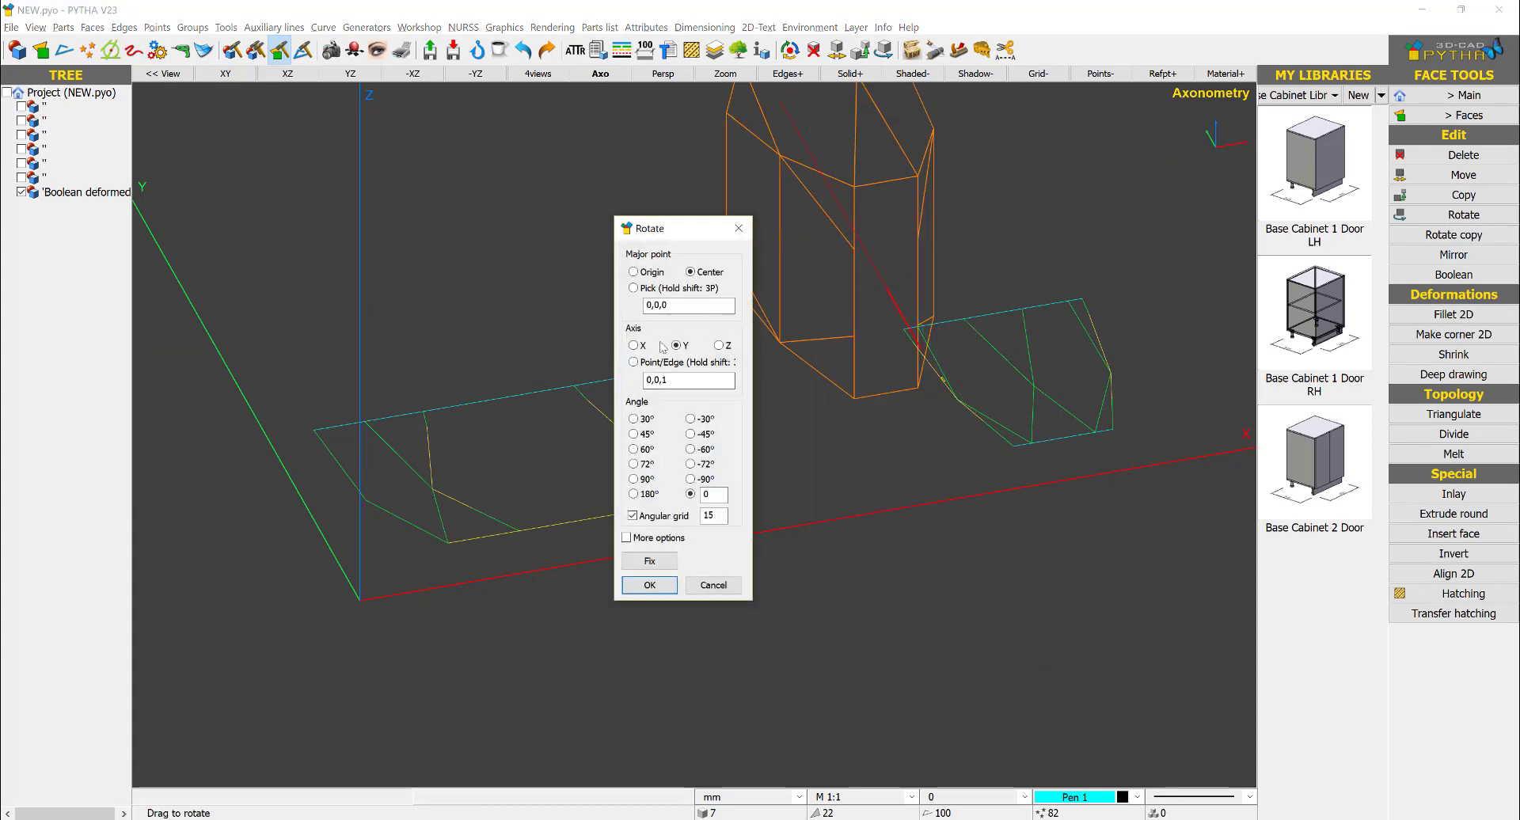
- Rotate the solid 90° about the X axis and then 90° about the Z axis, using its center as the major point
{"action": "left_click", "coordinate": [634, 479]}
{"action": "left_click", "coordinate": [642, 577]}
{"action": "right_click", "coordinate": [840, 252]}
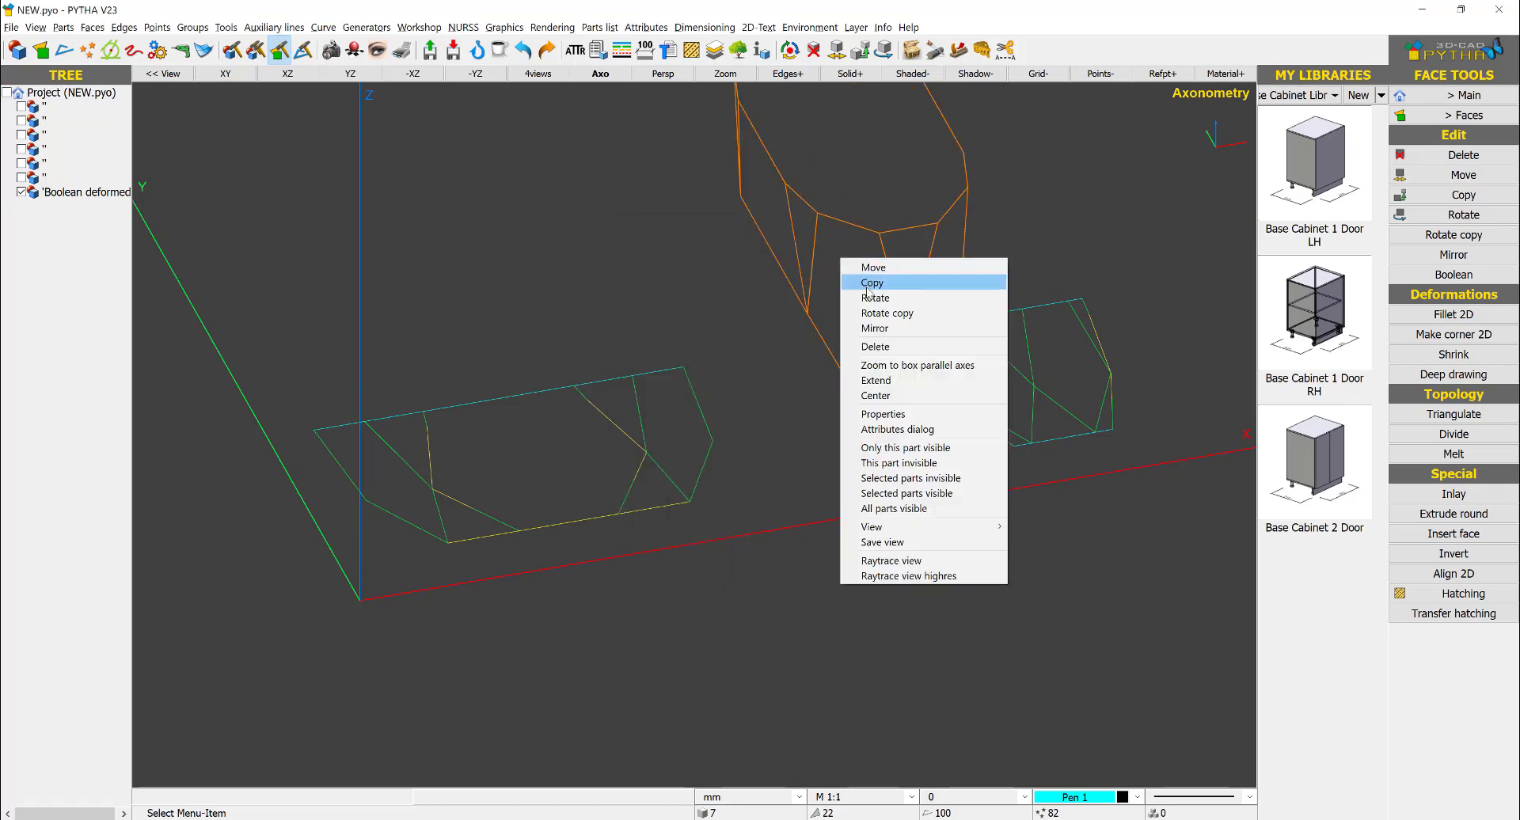
{"action": "left_click", "coordinate": [879, 300]}
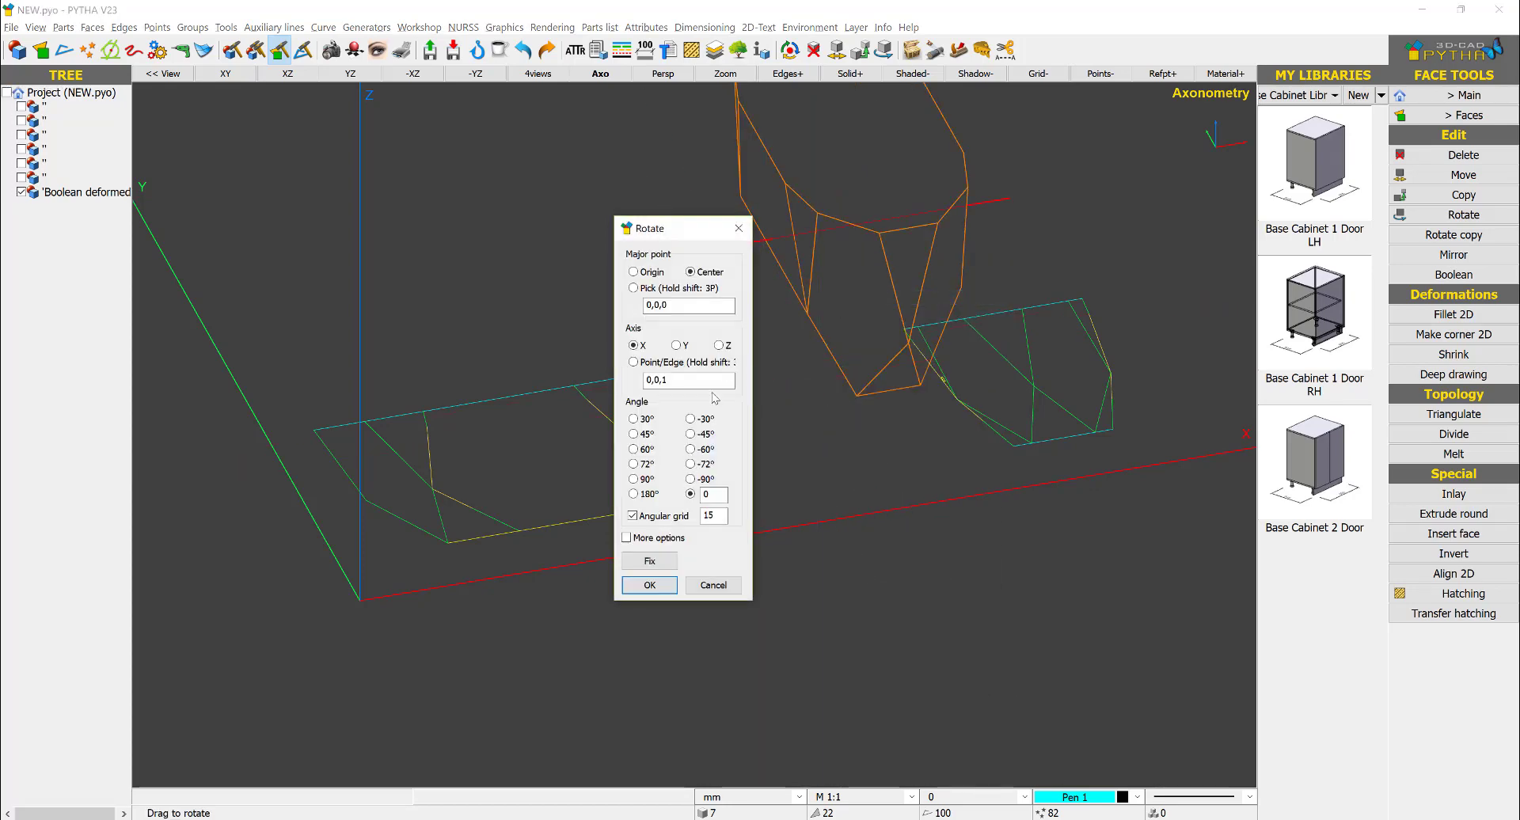
{"action": "left_click", "coordinate": [637, 479]}
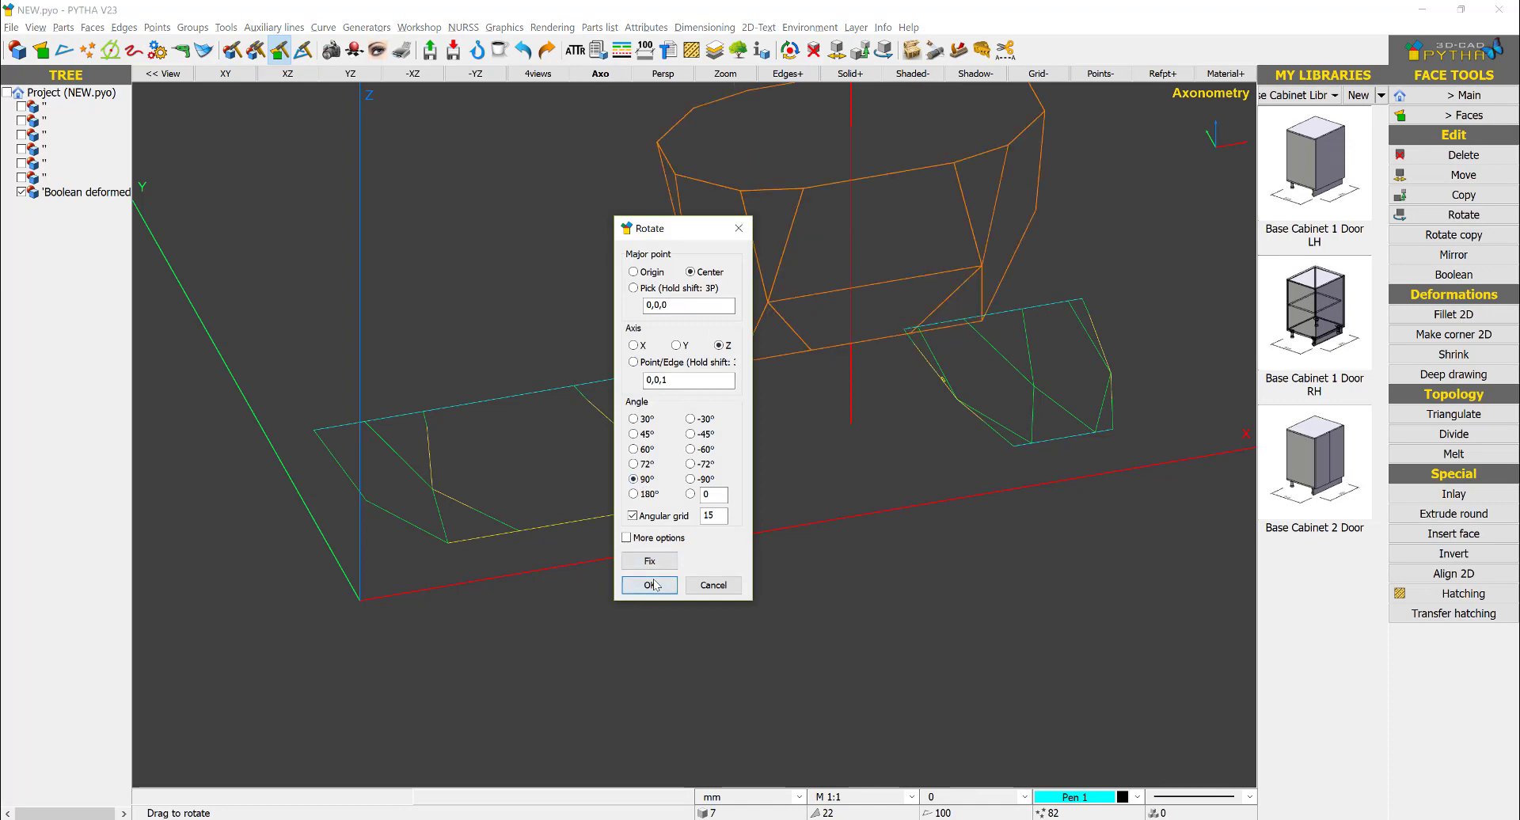
{"action": "left_click", "coordinate": [653, 582]}
- Display the rotated solid with shaded faces
{"action": "middle_click_drag", "start_coordinate": [781, 341], "coordinate": [910, 289]}
{"action": "middle_click_drag", "start_coordinate": [924, 286], "coordinate": [752, 405]}
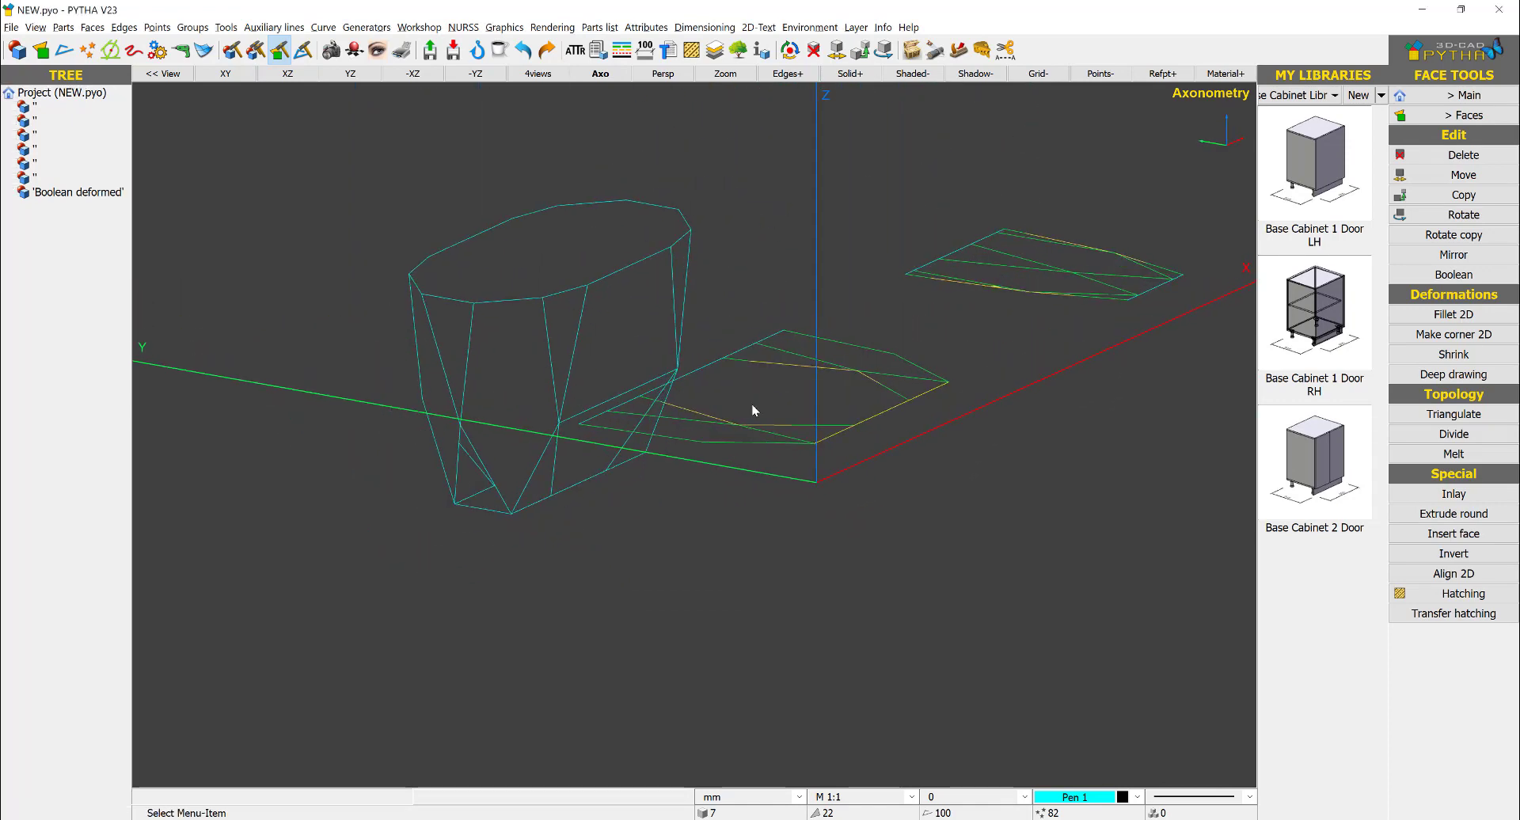
{"action": "scroll", "coordinate": [453, 500], "scroll_direction": "up", "scroll_amount": 4}
{"action": "middle_click_drag", "start_coordinate": [453, 501], "coordinate": [529, 420]}
{"action": "scroll", "coordinate": [529, 419], "scroll_direction": "down", "scroll_amount": 2}
{"action": "middle_click_drag", "start_coordinate": [881, 468], "coordinate": [704, 163]}
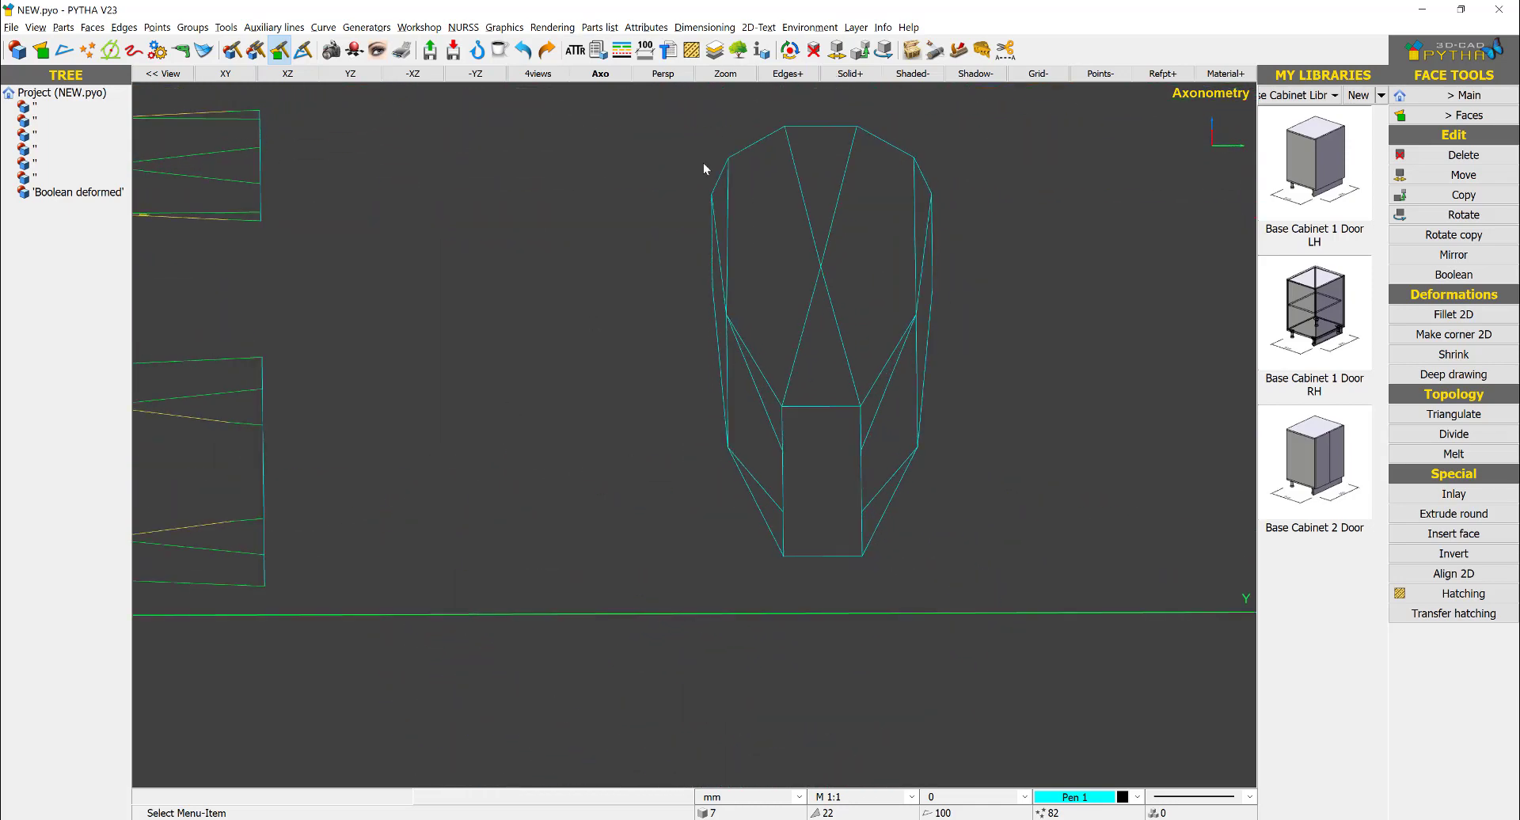
{"action": "left_click", "coordinate": [912, 73]}
{"action": "mouse_move", "coordinate": [866, 331]}
{"action": "middle_mouse_down"}
{"action": "mouse_move", "coordinate": [843, 382]}
{"action": "mouse_move", "coordinate": [785, 390]}
{"action": "mouse_move", "coordinate": [872, 353]}
{"action": "mouse_move", "coordinate": [724, 408]}
{"action": "mouse_move", "coordinate": [1203, 375]}
{"action": "middle_mouse_up"}
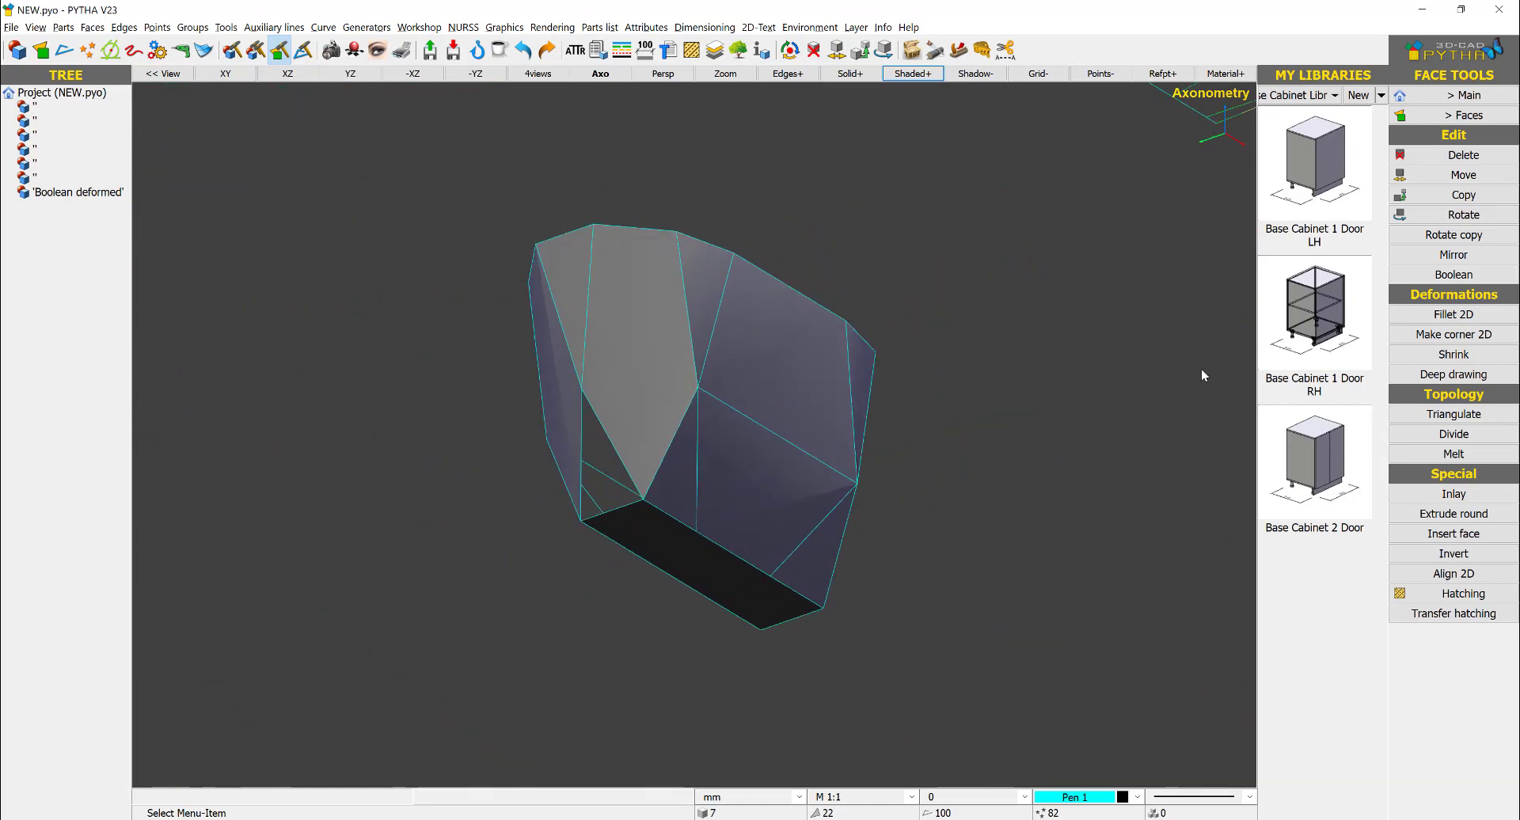
{"action": "scroll", "coordinate": [621, 467], "scroll_direction": "up", "scroll_amount": 6}
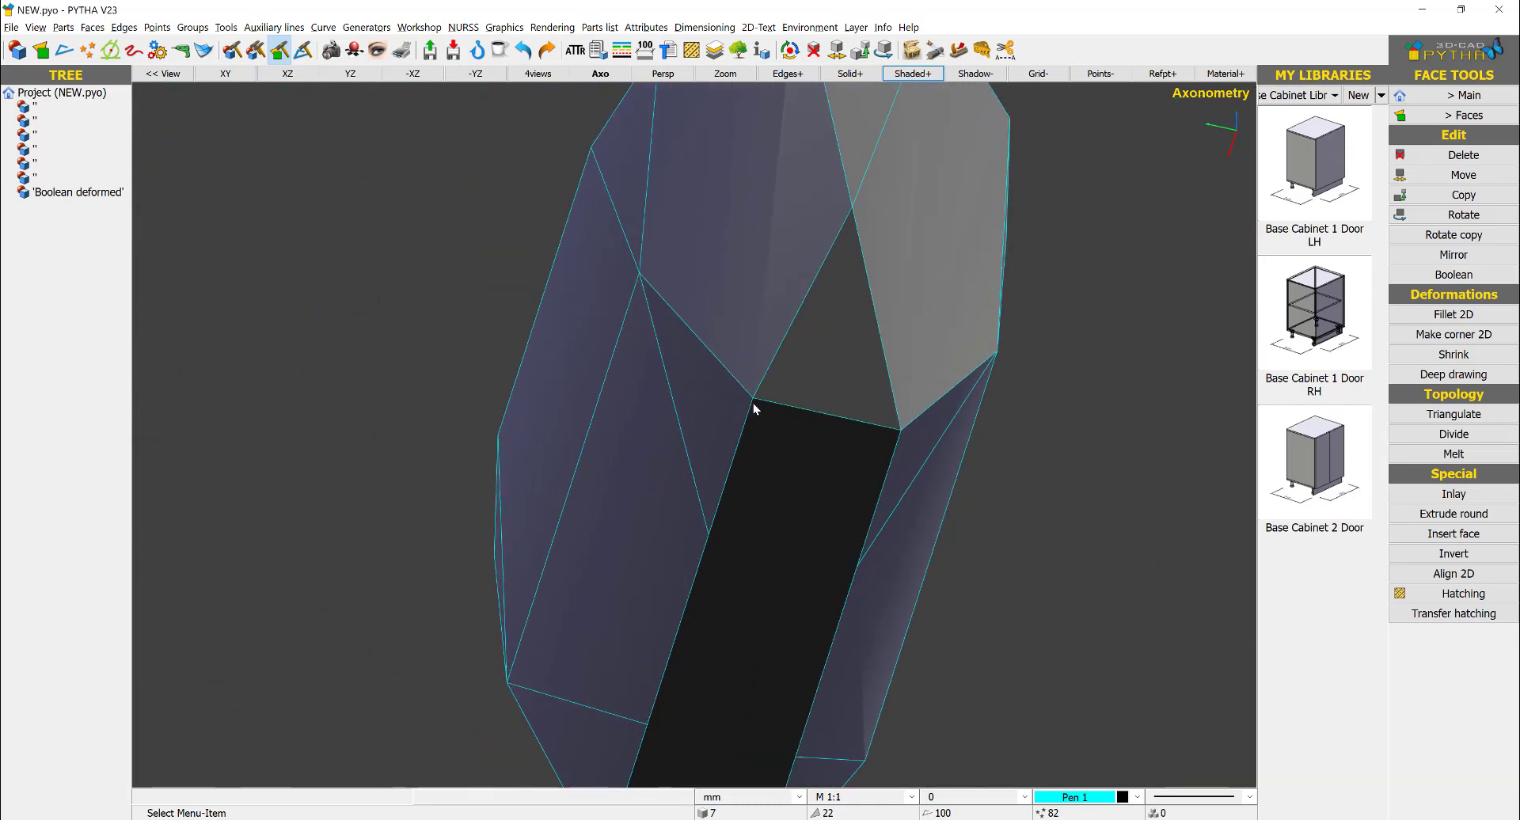
{"action": "scroll", "coordinate": [753, 408], "scroll_direction": "up", "scroll_amount": 4}
{"action": "scroll", "coordinate": [750, 395], "scroll_direction": "down", "scroll_amount": 4}
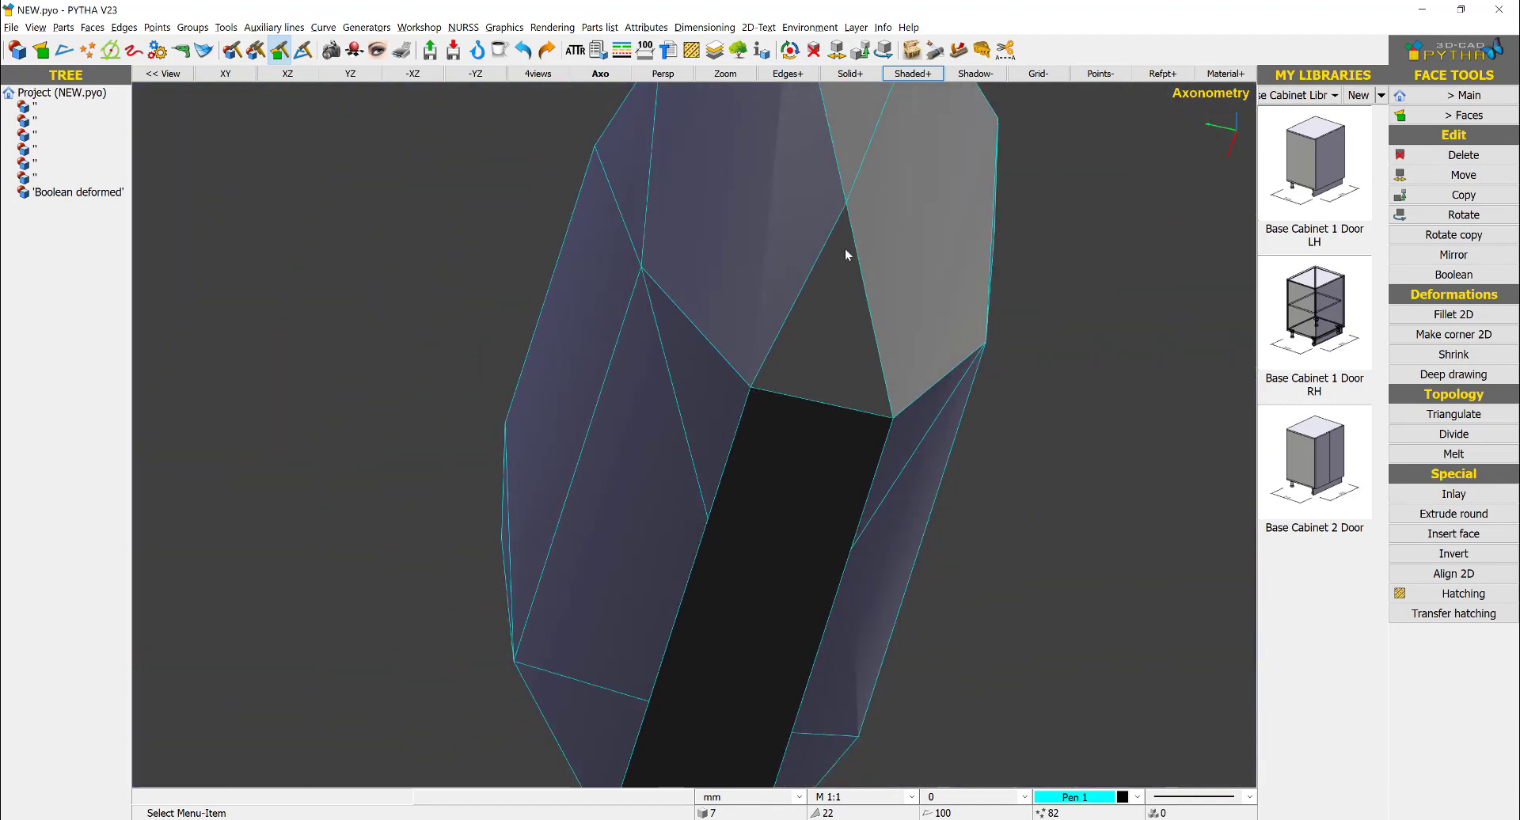
{"action": "right_click", "coordinate": [846, 255]}
{"action": "left_click", "coordinate": [910, 185]}
- Examine the shaded solid's end facets, underside and top from several directions
{"action": "scroll", "coordinate": [902, 201], "scroll_direction": "down", "scroll_amount": 4}
{"action": "middle_click_drag", "start_coordinate": [889, 298], "coordinate": [919, 405]}
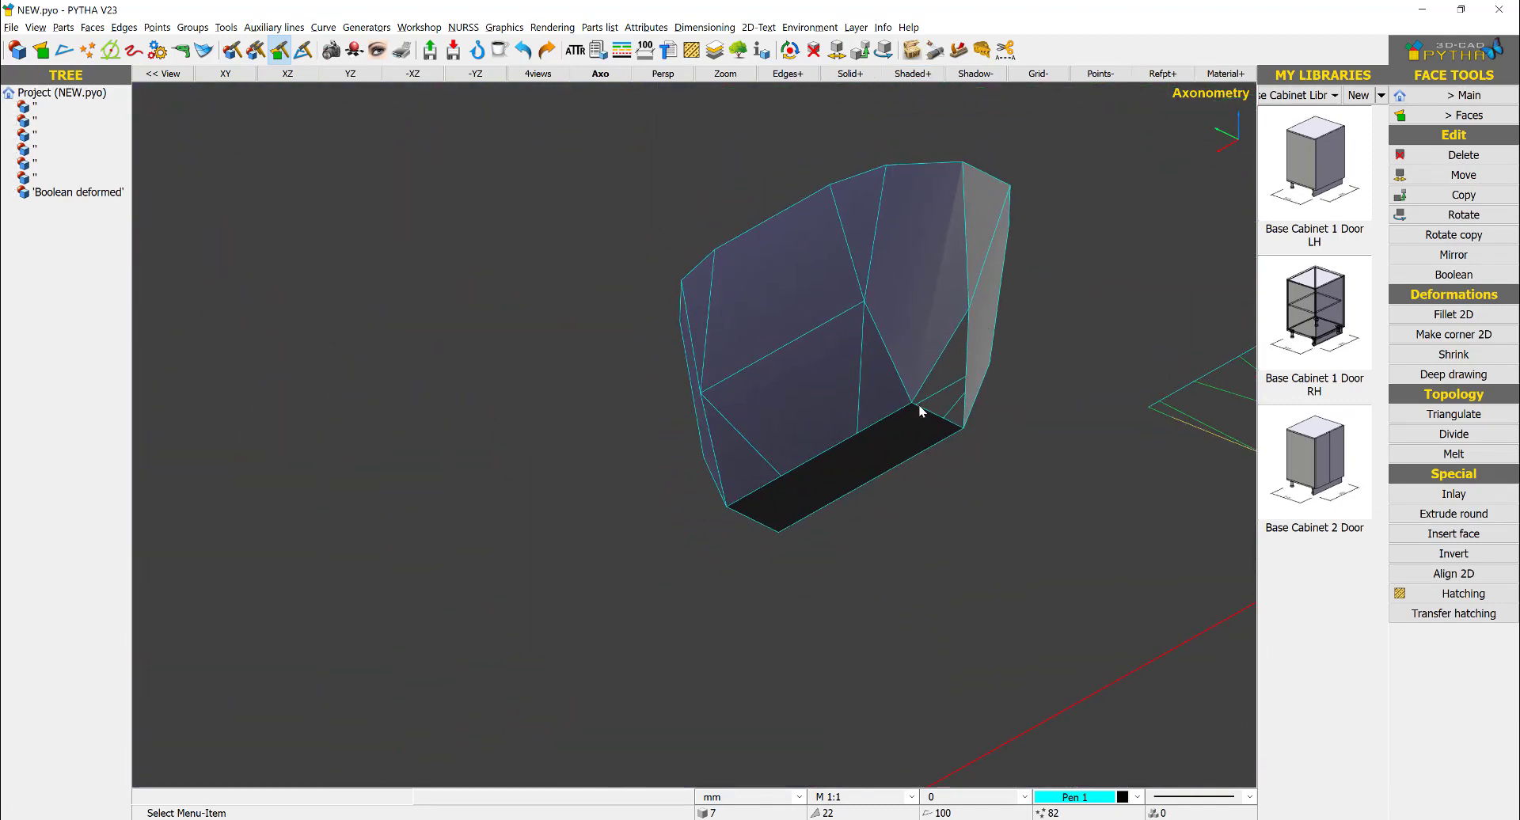
{"action": "scroll", "coordinate": [919, 405], "scroll_direction": "up", "scroll_amount": 5}
{"action": "scroll", "coordinate": [1077, 184], "scroll_direction": "down", "scroll_amount": 5}
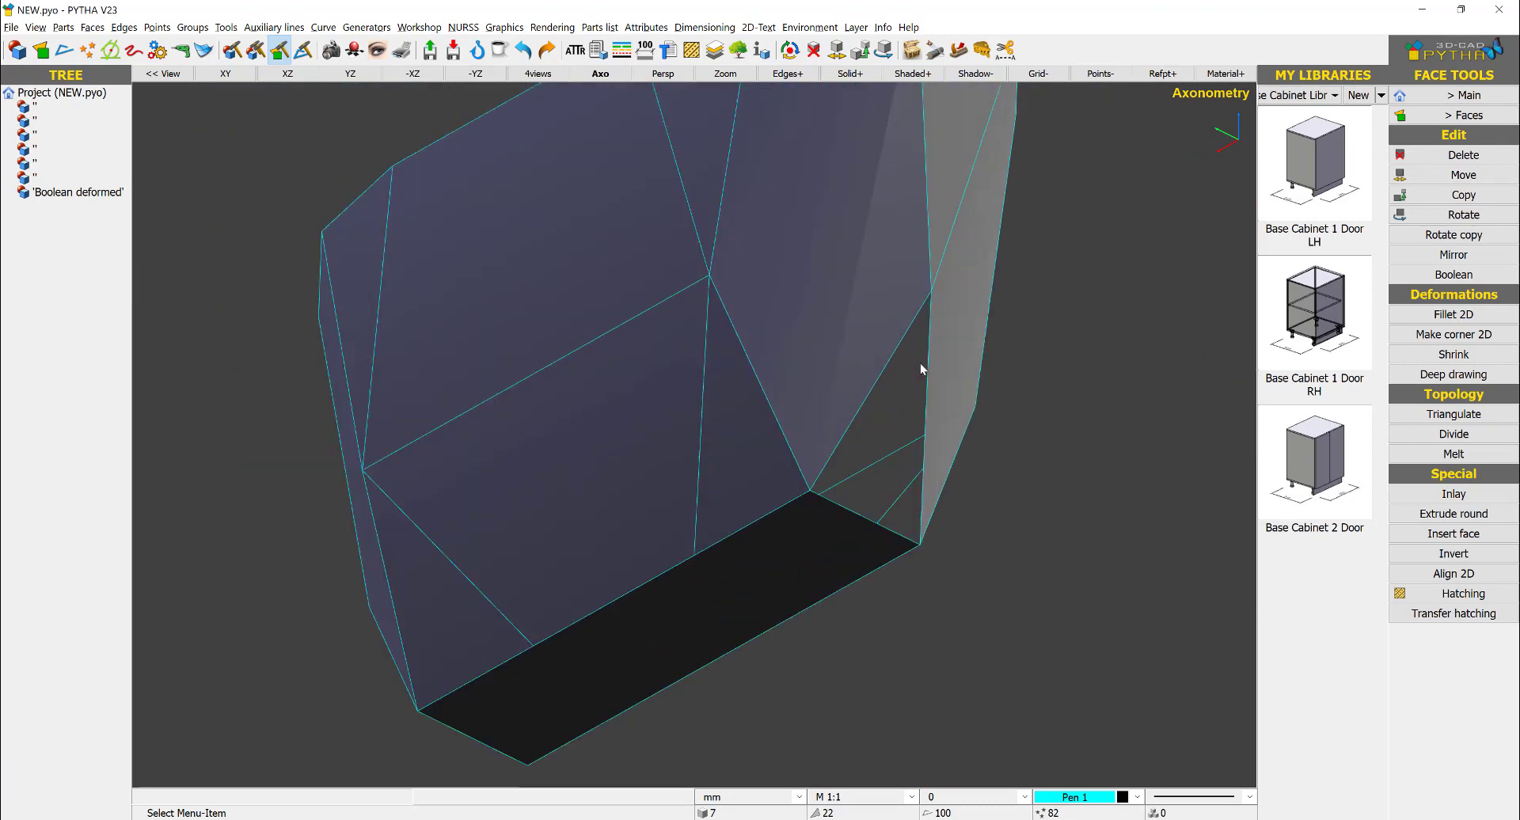
{"action": "middle_click_drag", "start_coordinate": [920, 363], "coordinate": [666, 406]}
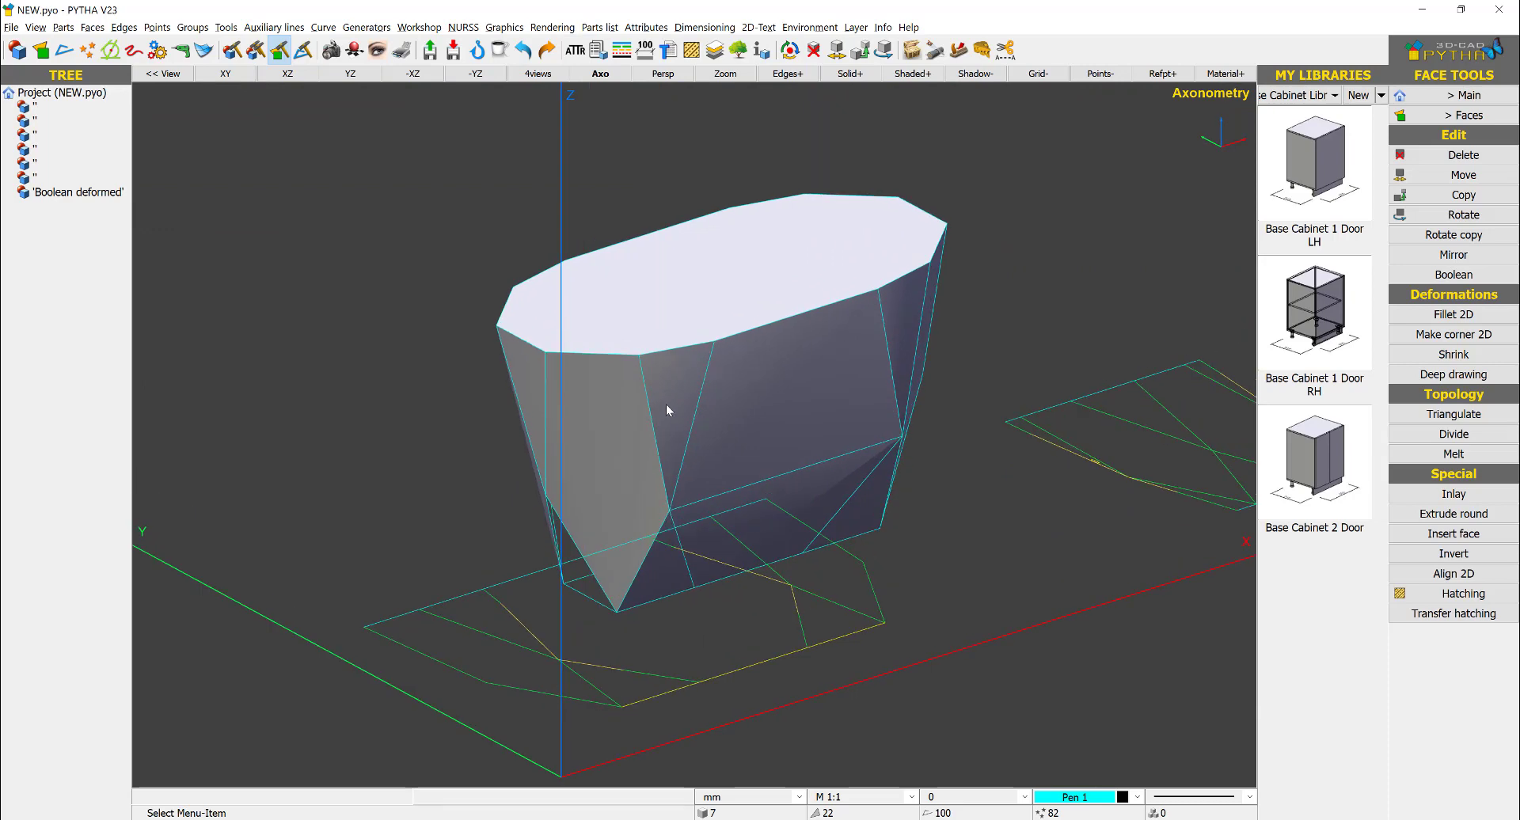
{"action": "scroll", "coordinate": [657, 435], "scroll_direction": "down", "scroll_amount": 6}
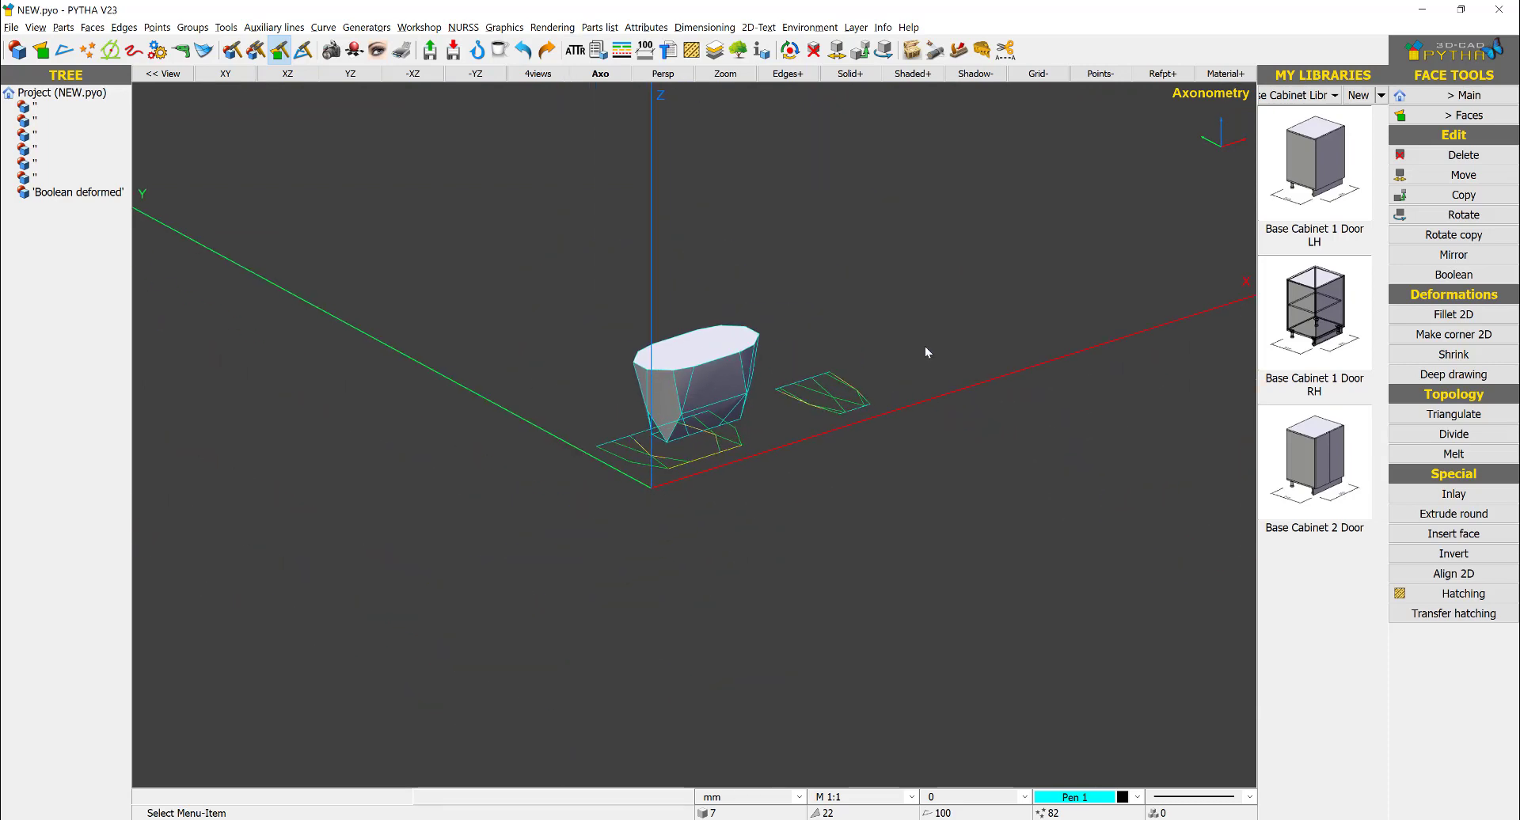
- Delete the imported front-view and side-view drawings, keeping only the solid
{"action": "middle_click_drag", "start_coordinate": [925, 349], "coordinate": [909, 305]}
{"action": "right_click", "coordinate": [914, 293]}
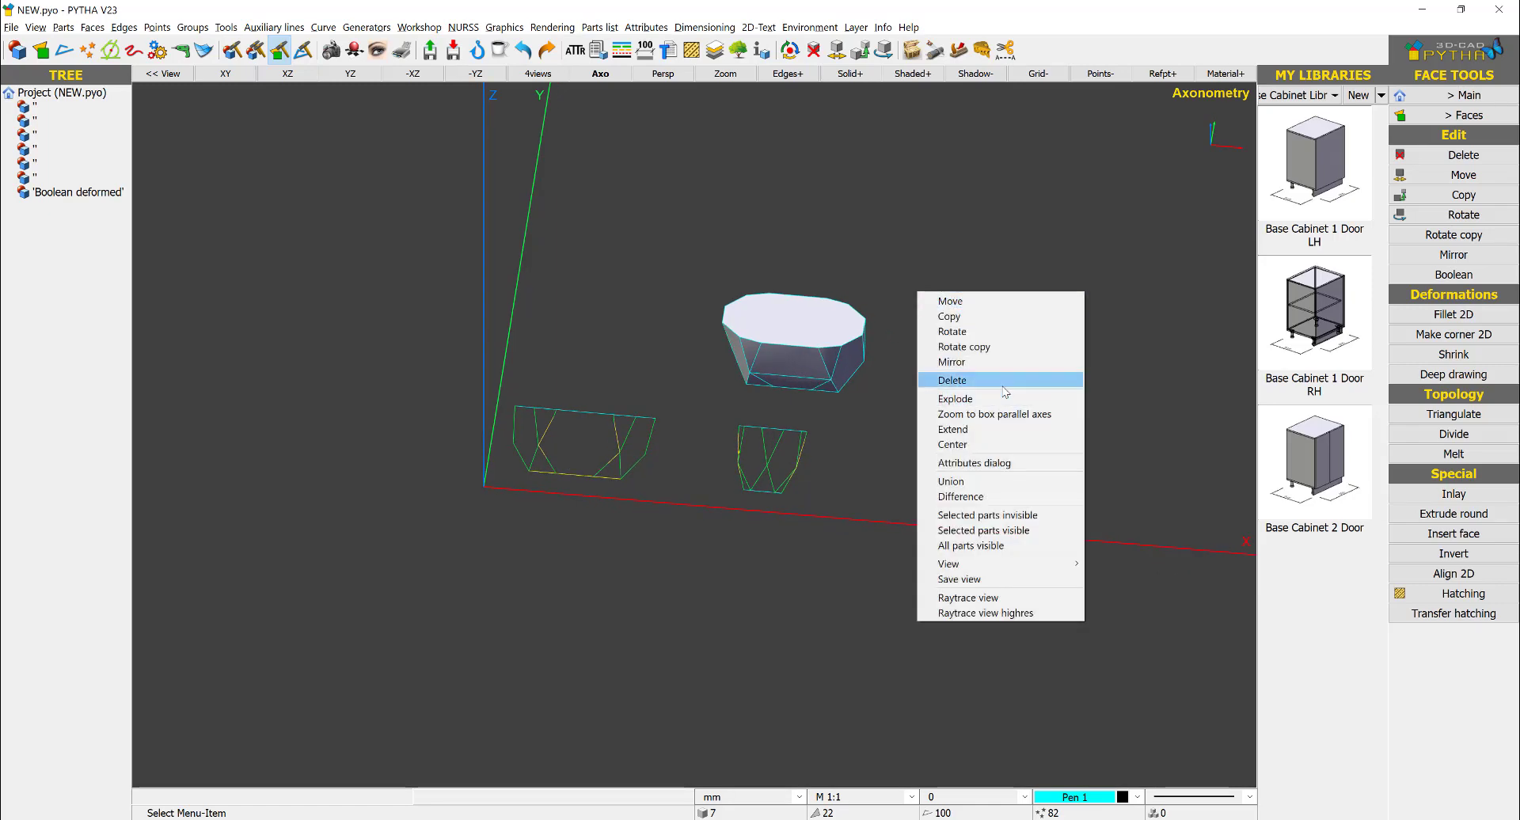
{"action": "left_click", "coordinate": [950, 379]}
{"action": "left_click_drag", "start_coordinate": [846, 415], "coordinate": [400, 533]}
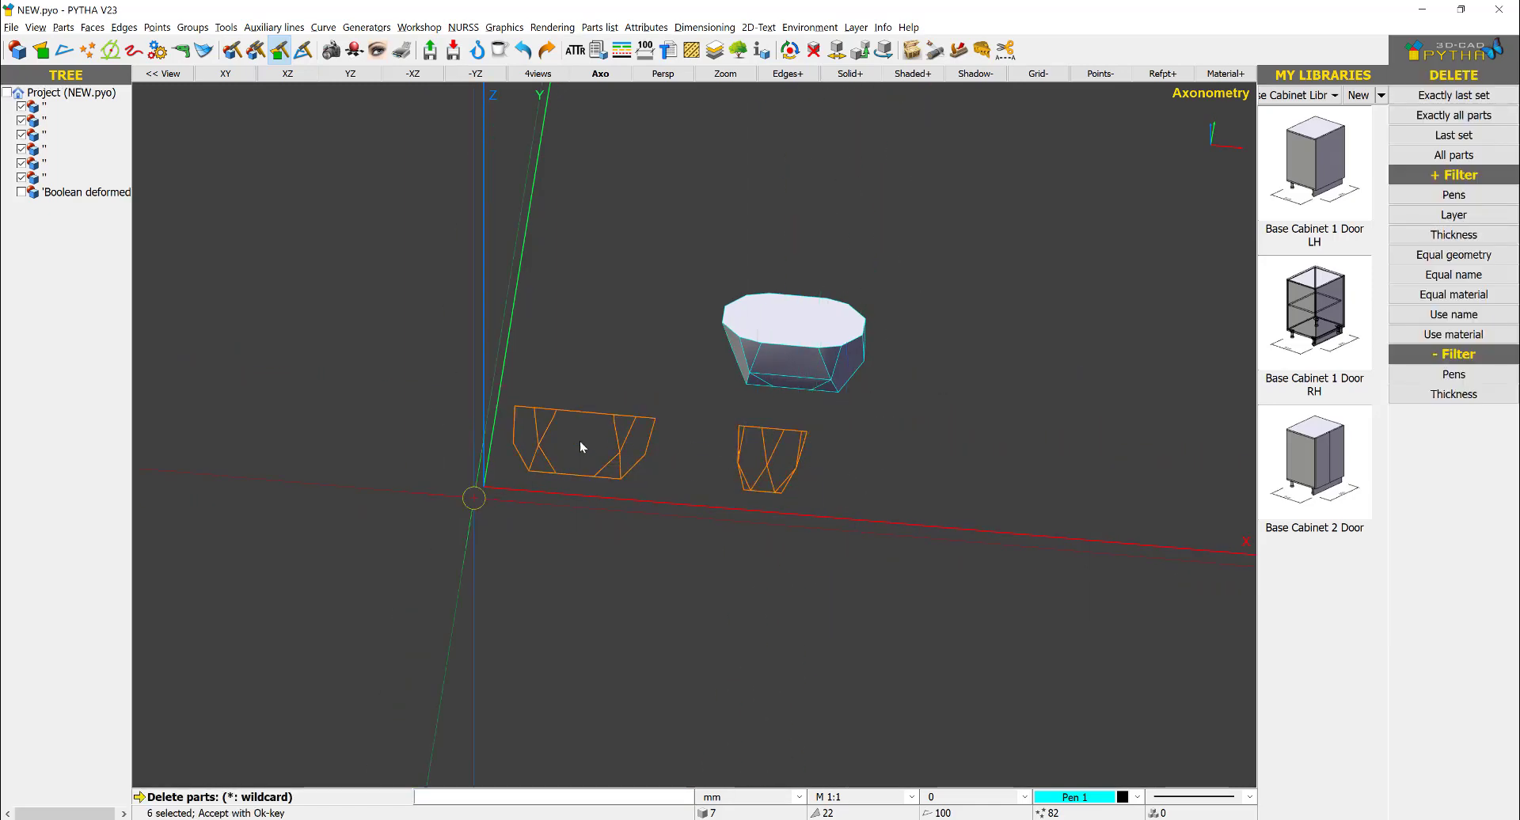
{"action": "right_click", "coordinate": [820, 398]}
- Move the solid by its lower front corner onto the X axis
{"action": "middle_click_drag", "start_coordinate": [820, 397], "coordinate": [865, 334]}
{"action": "right_click", "coordinate": [865, 334]}
{"action": "right_click", "coordinate": [864, 320]}
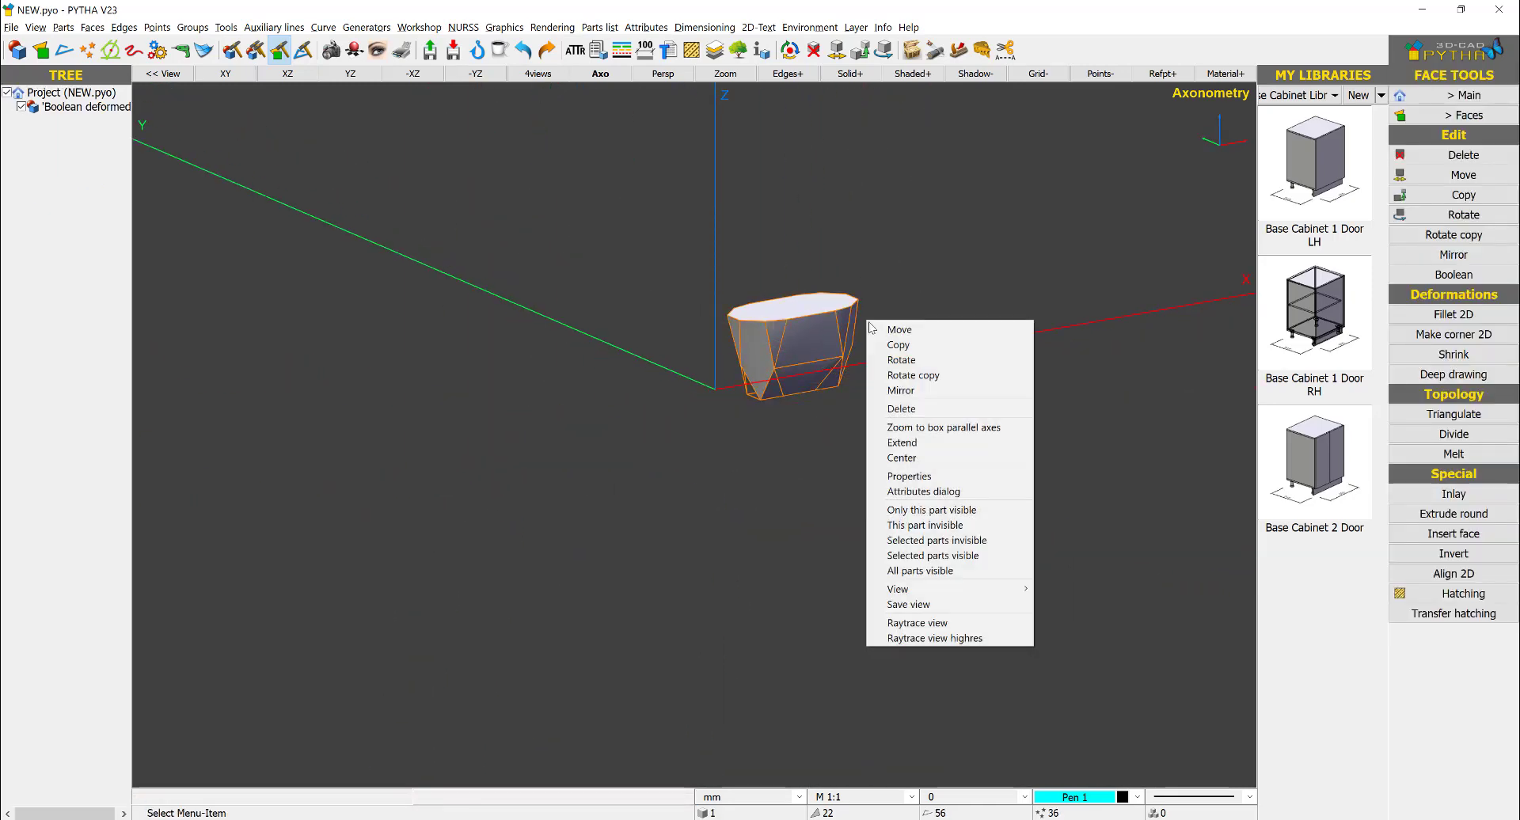
{"action": "left_click", "coordinate": [898, 329]}
{"action": "left_click", "coordinate": [760, 400]}
{"action": "left_click", "coordinate": [879, 358]}
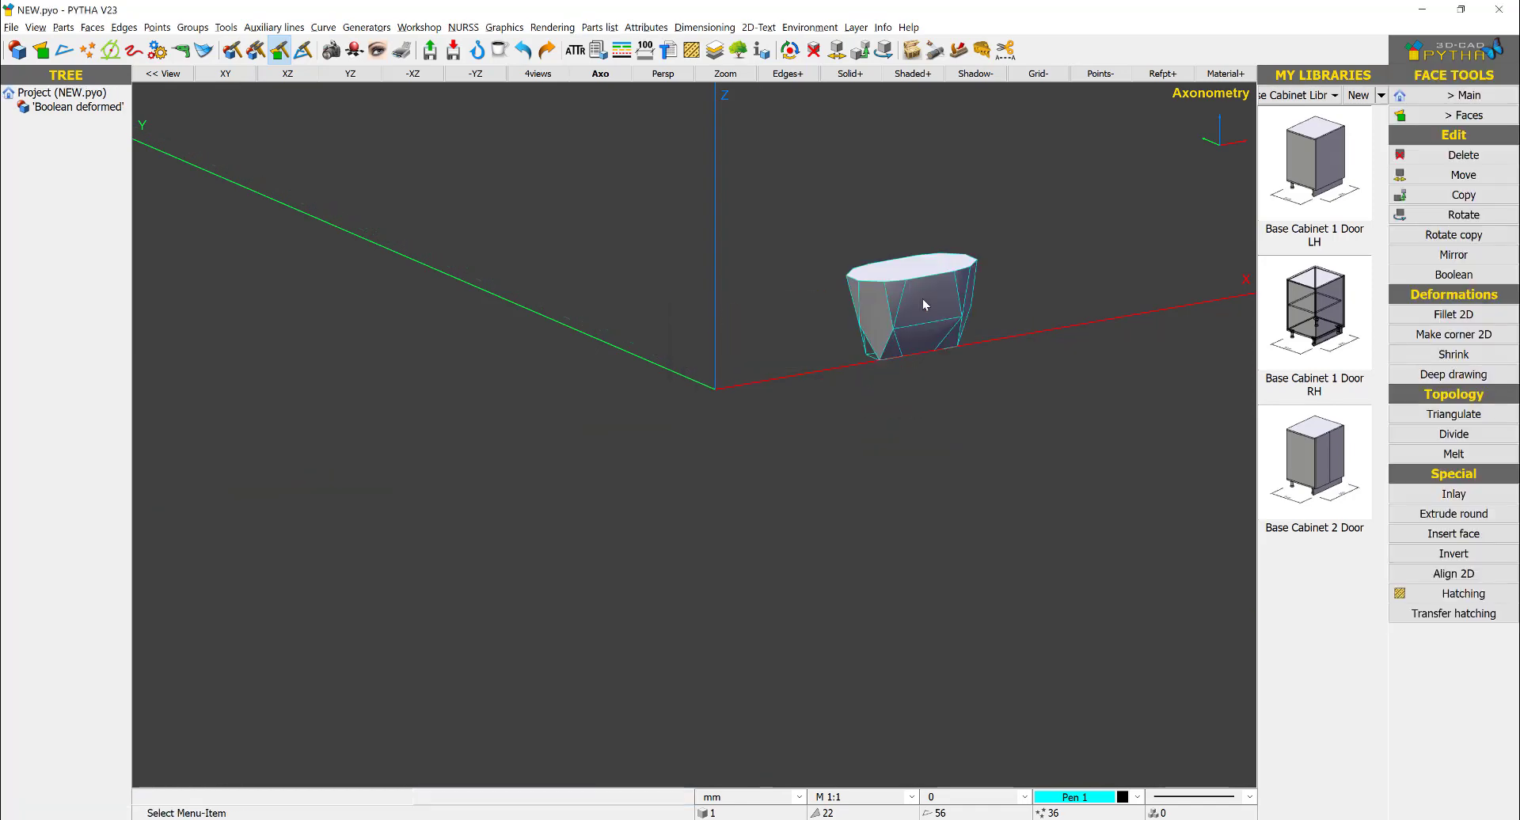
- Disintegrate the solid into separate face parts
{"action": "middle_click_drag", "start_coordinate": [917, 321], "coordinate": [777, 410]}
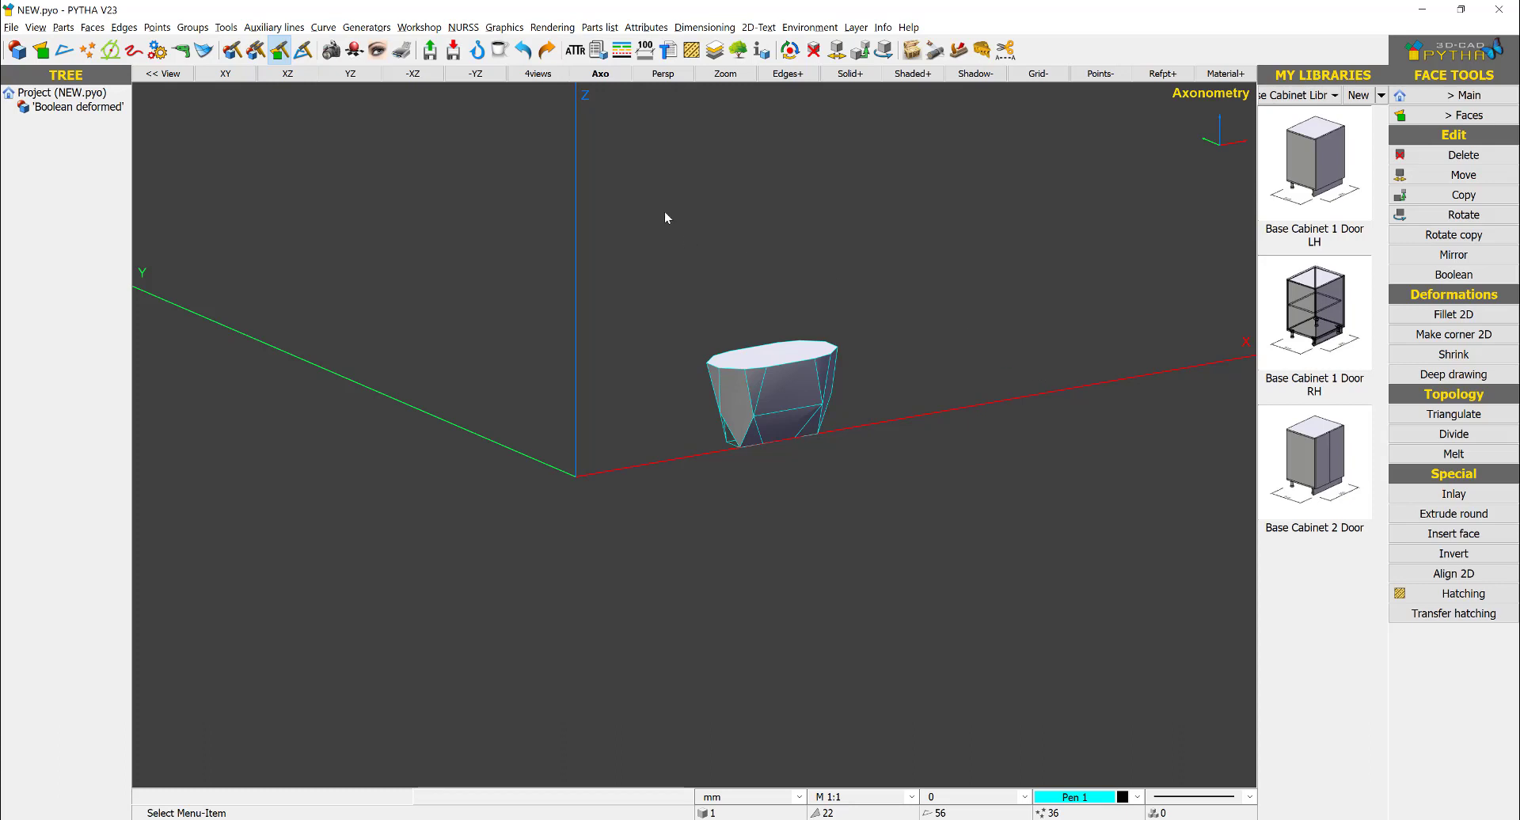
{"action": "scroll", "coordinate": [833, 327], "scroll_direction": "up", "scroll_amount": 5}
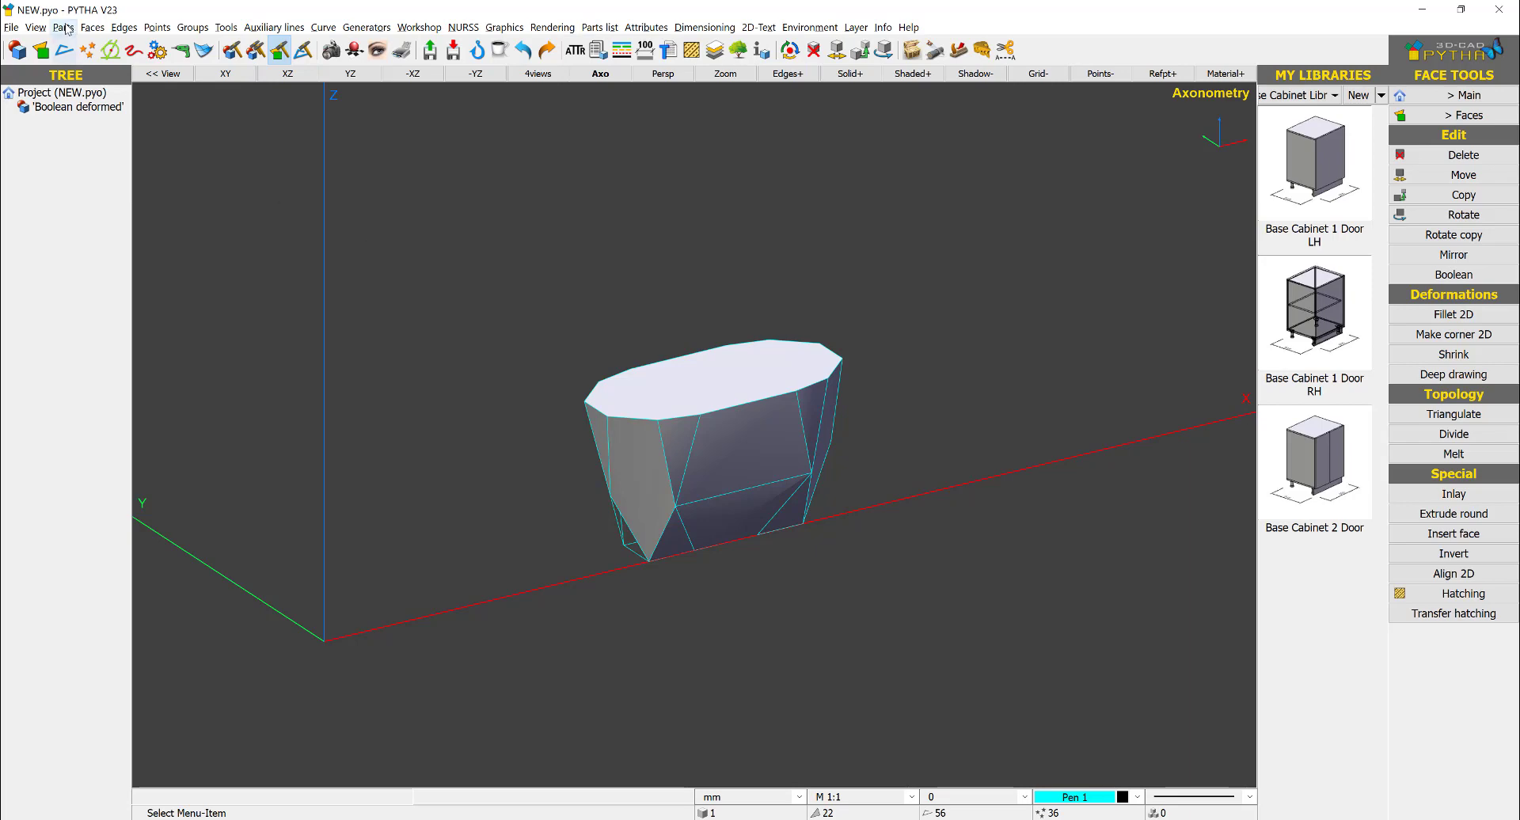
{"action": "left_click", "coordinate": [1504, 96]}
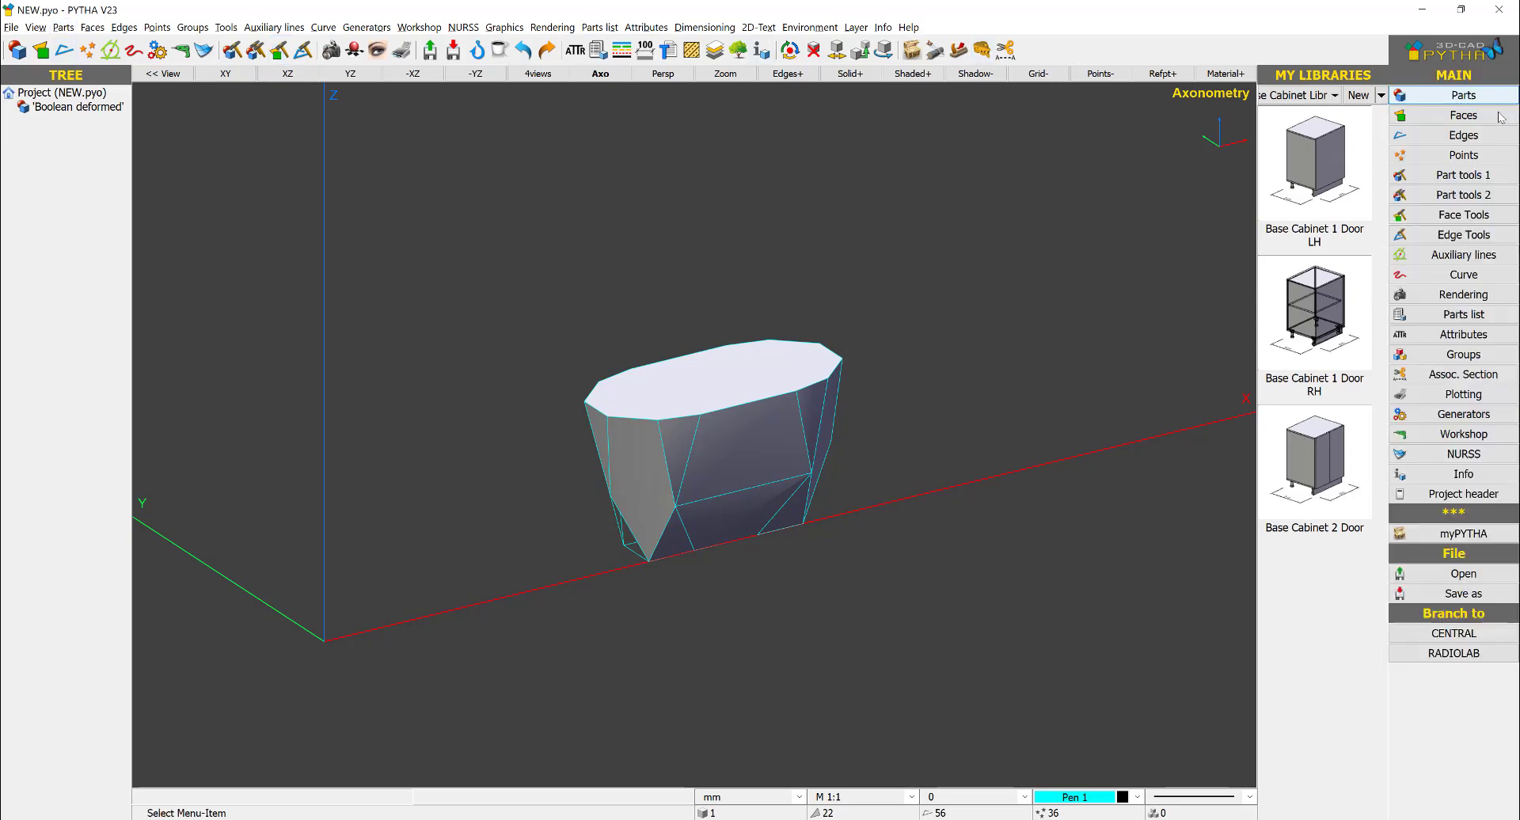
{"action": "left_click", "coordinate": [1461, 176]}
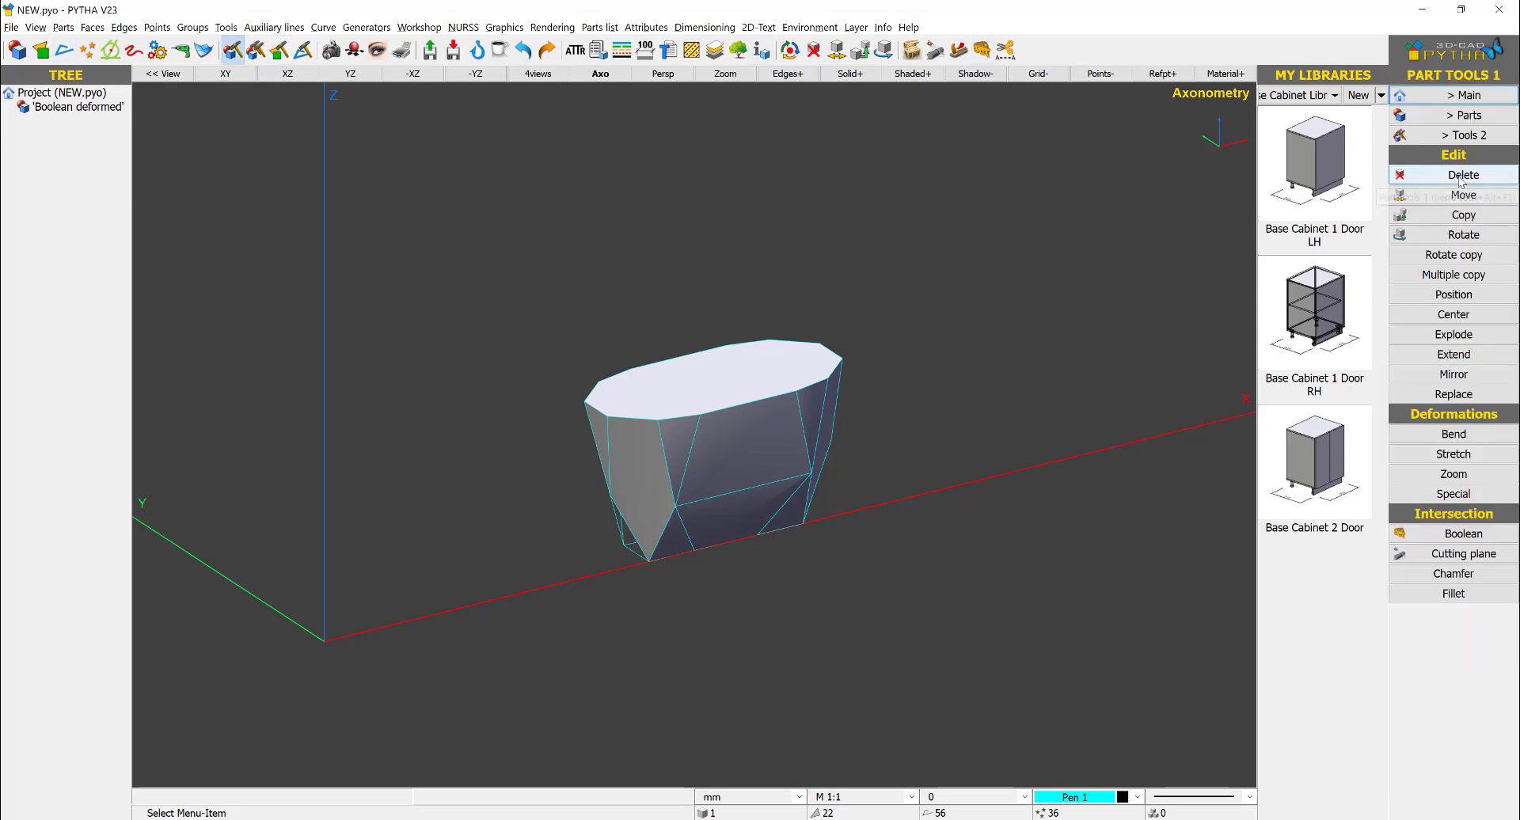
{"action": "left_click", "coordinate": [1483, 136]}
{"action": "left_click", "coordinate": [1458, 400]}
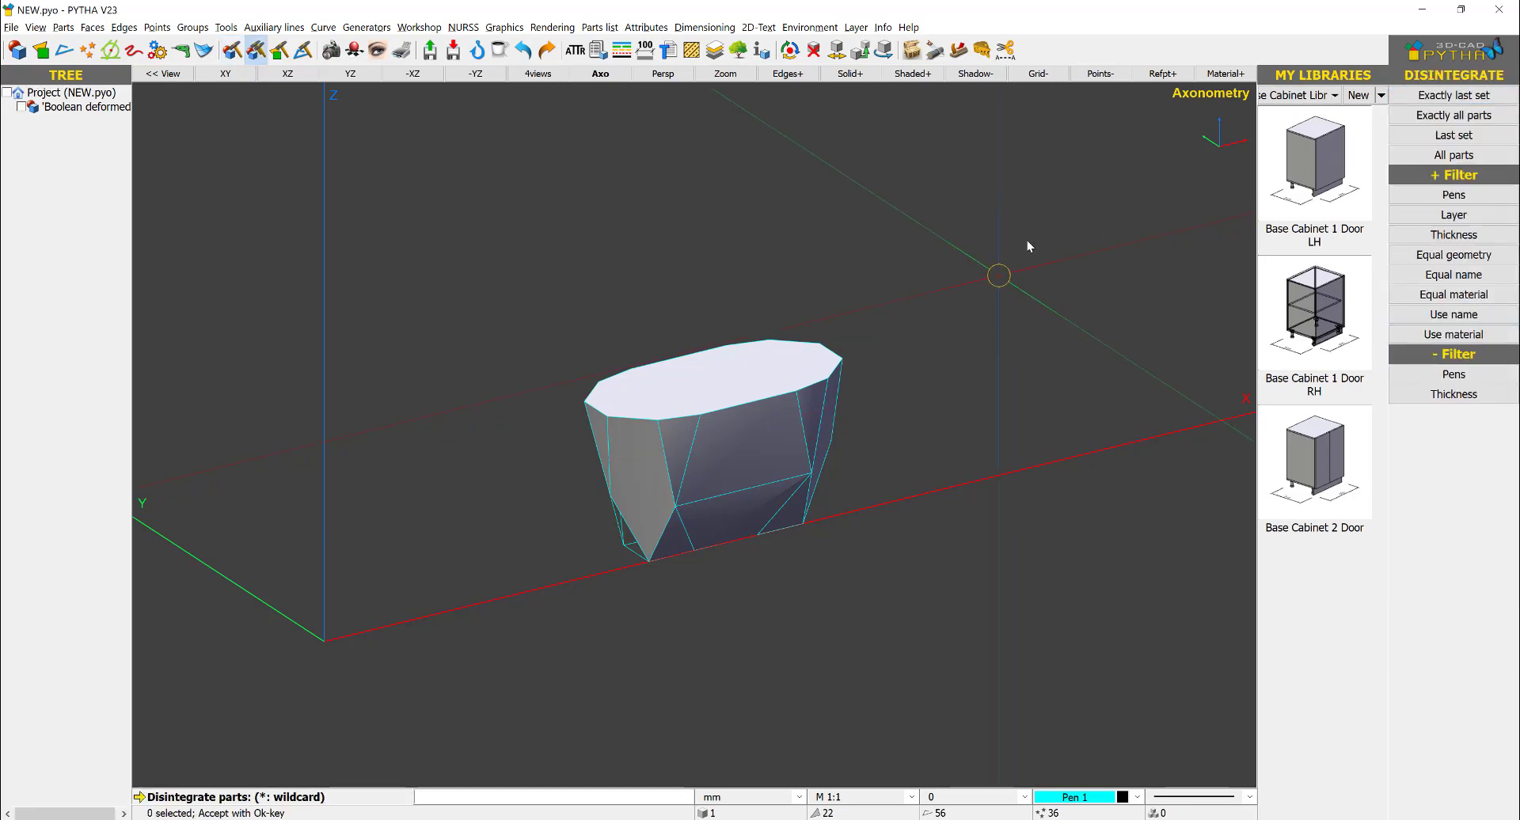
{"action": "left_click_drag", "start_coordinate": [1027, 243], "coordinate": [487, 593]}
{"action": "right_click", "coordinate": [913, 436]}
{"action": "right_click", "coordinate": [913, 433]}
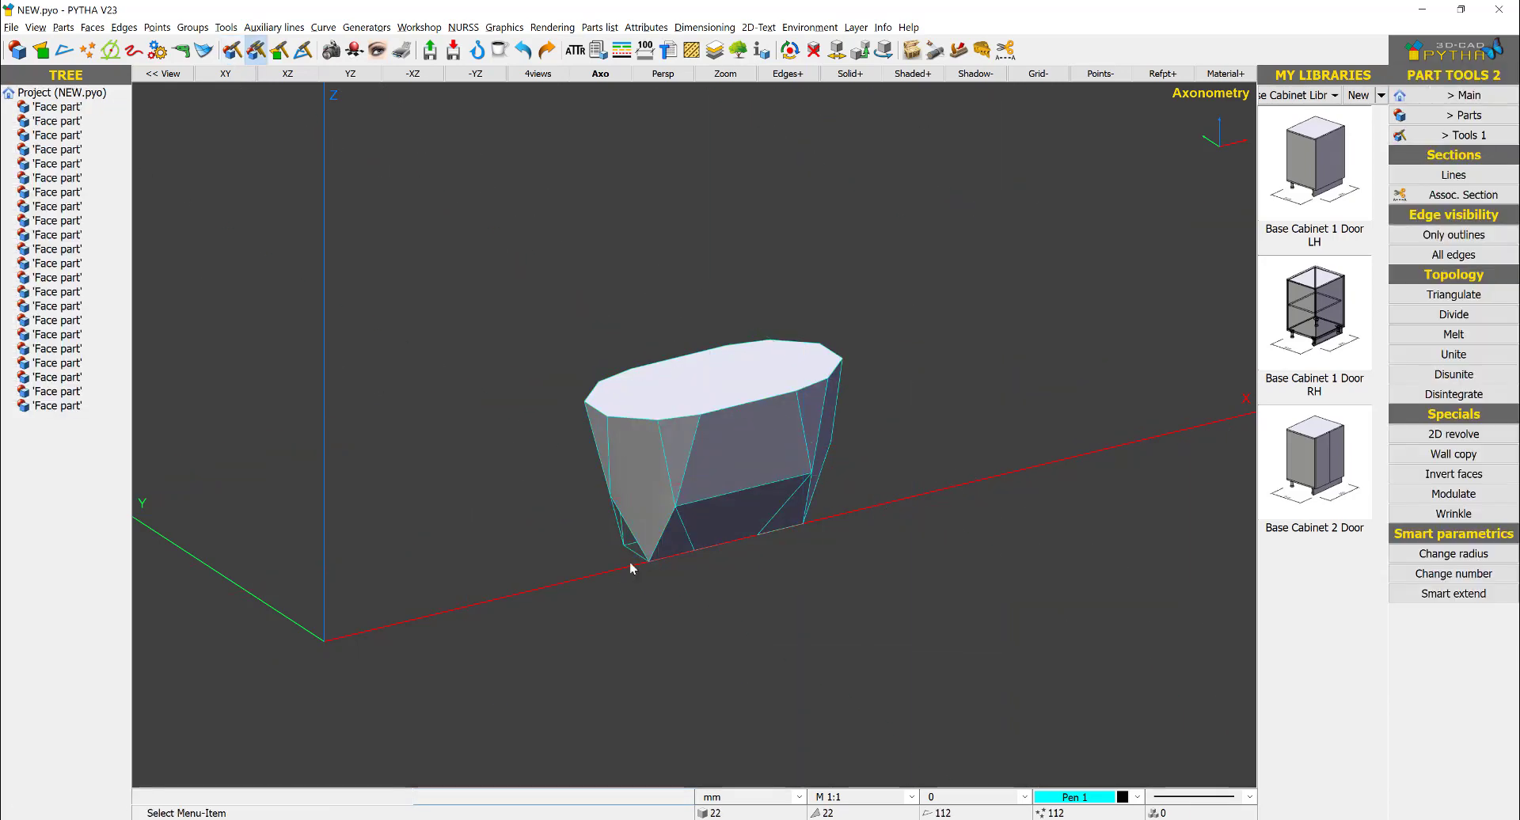
- Check the separated face parts by selecting the lower triangular facet at the solid's narrow end
{"action": "middle_click_drag", "start_coordinate": [629, 560], "coordinate": [462, 484]}
{"action": "scroll", "coordinate": [812, 506], "scroll_direction": "up", "scroll_amount": 5}
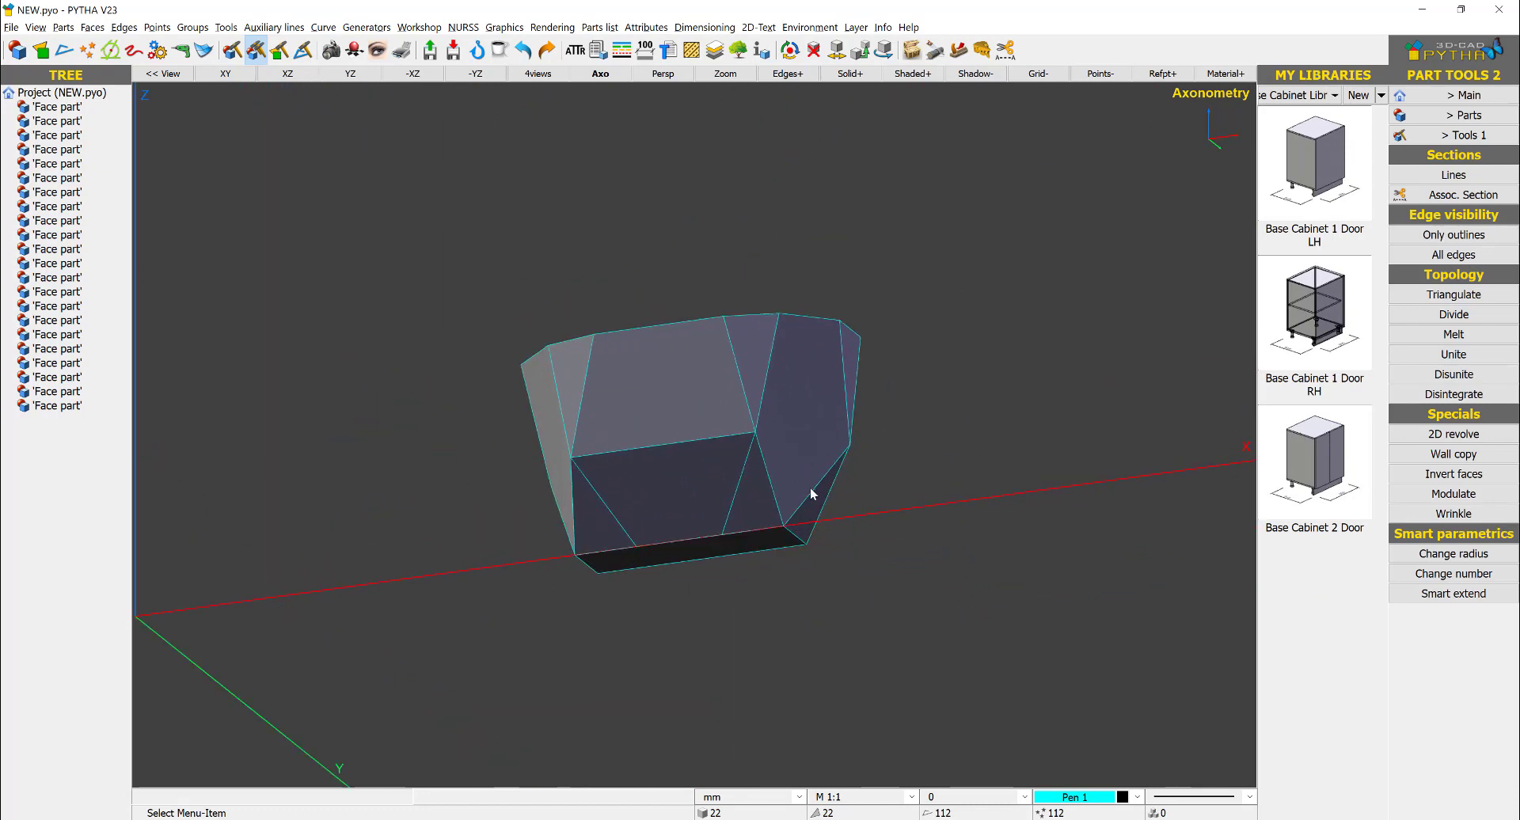
{"action": "right_click", "coordinate": [810, 525]}
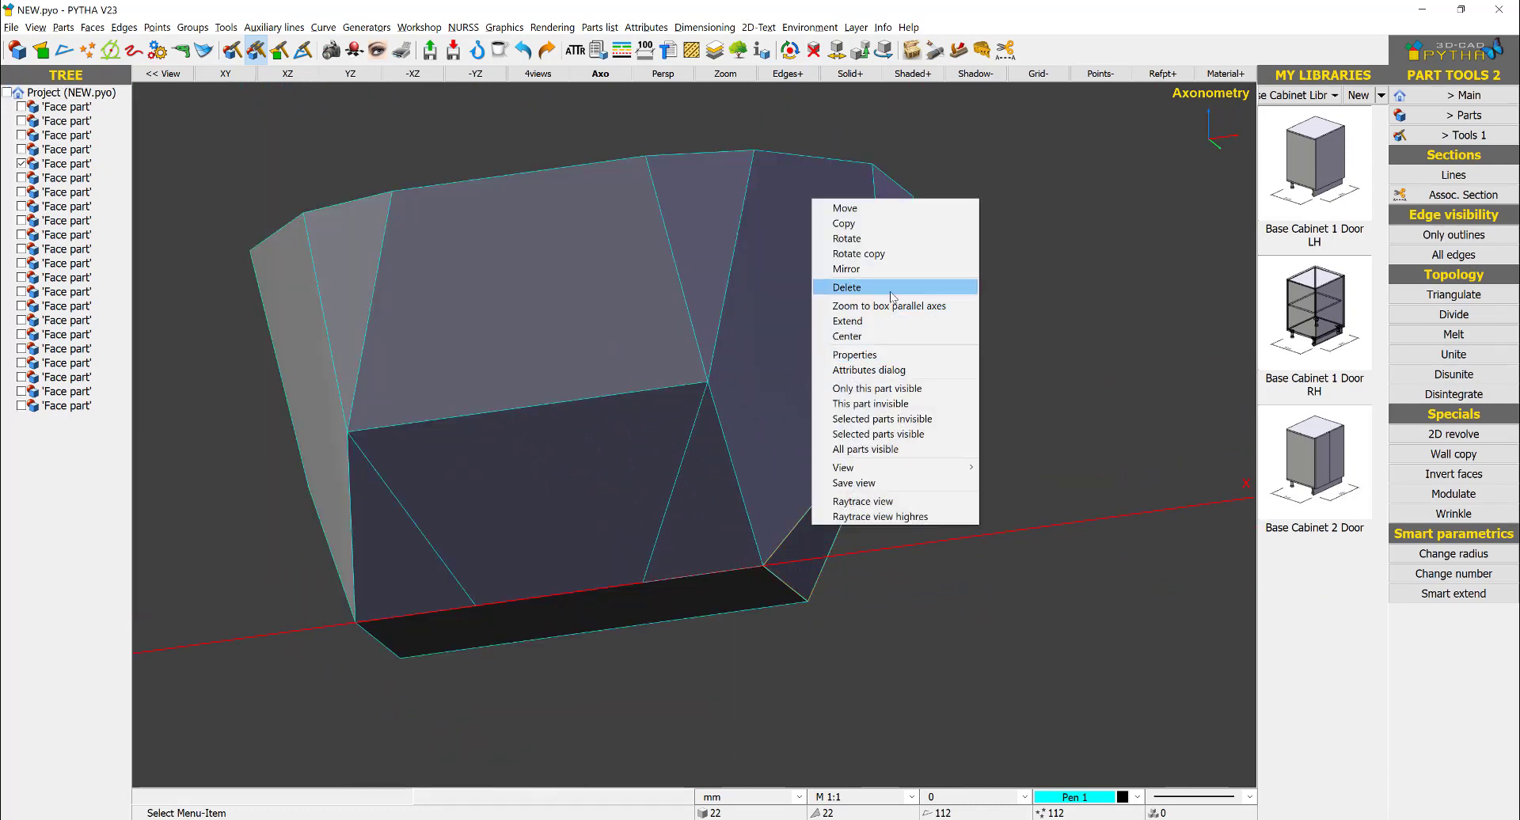
{"action": "left_click", "coordinate": [1034, 438]}
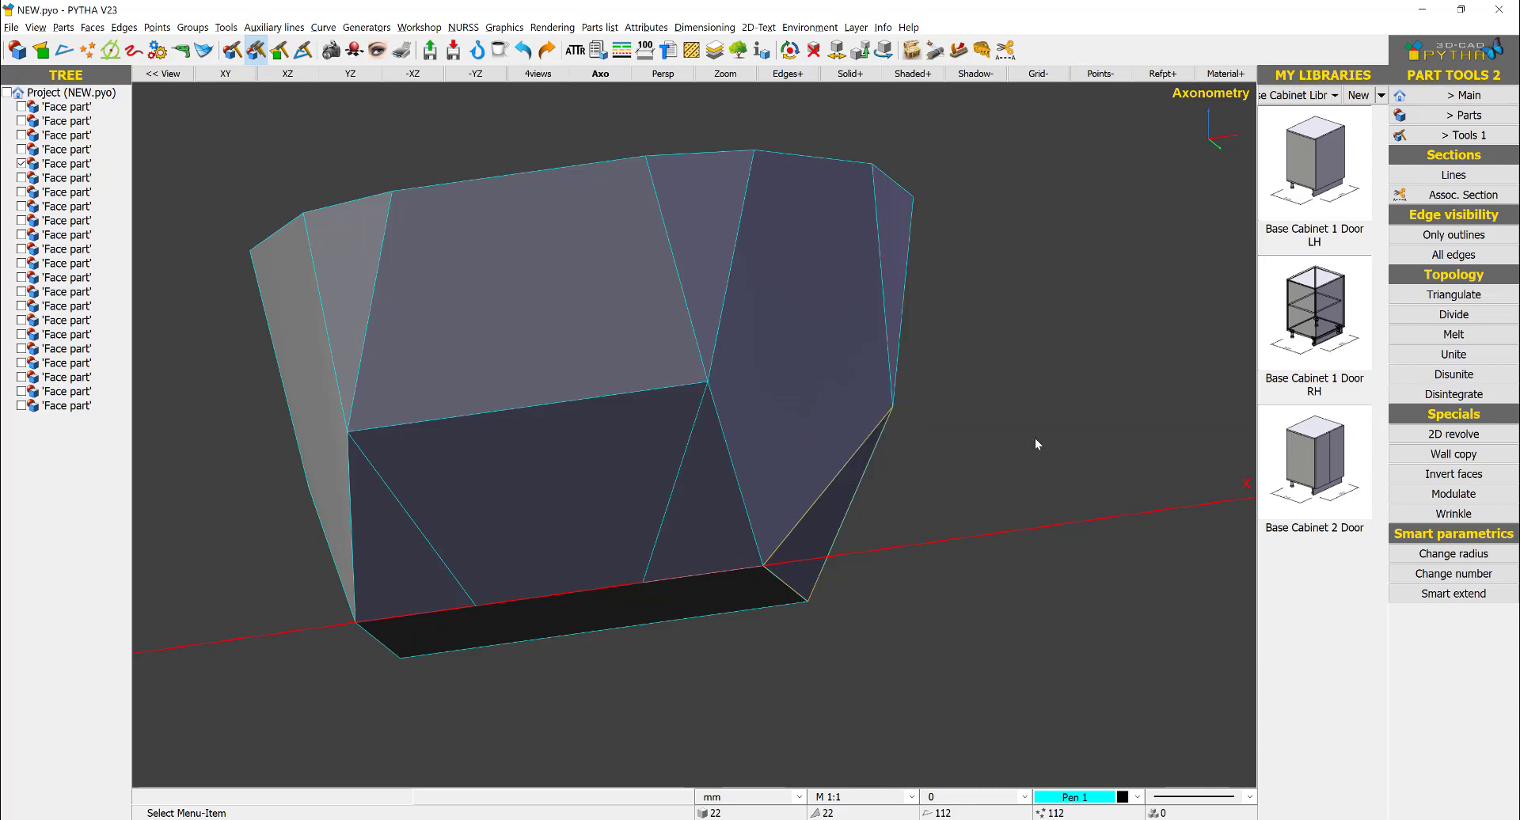
{"action": "scroll", "coordinate": [816, 475], "scroll_direction": "down", "scroll_amount": 5}
{"action": "middle_click_drag", "start_coordinate": [672, 401], "coordinate": [916, 462]}
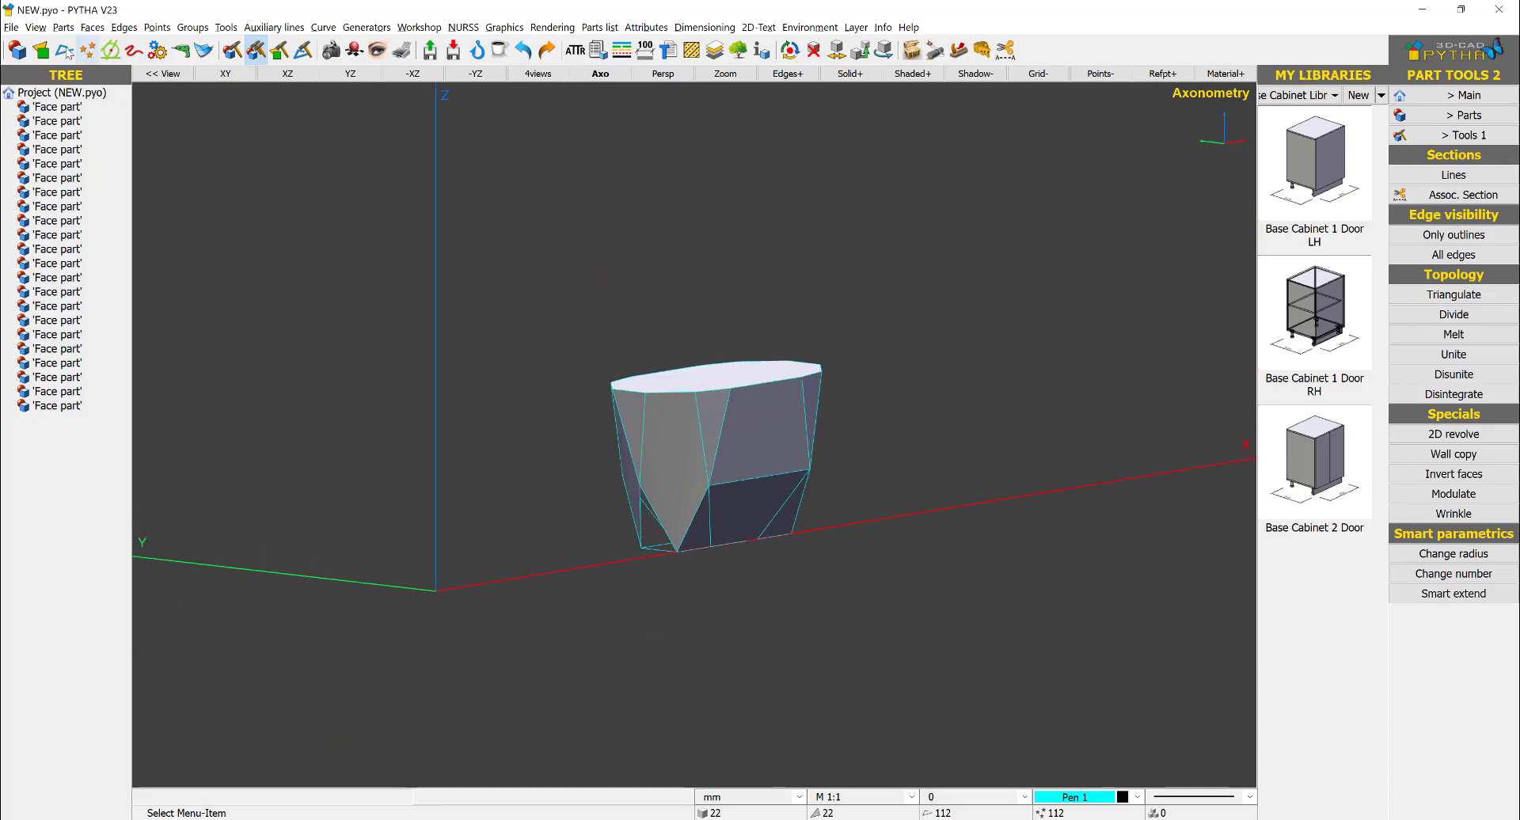
- Unite all the separated faces into one part with Face to part, removing duplicate points and edges
{"action": "left_click", "coordinate": [63, 28]}
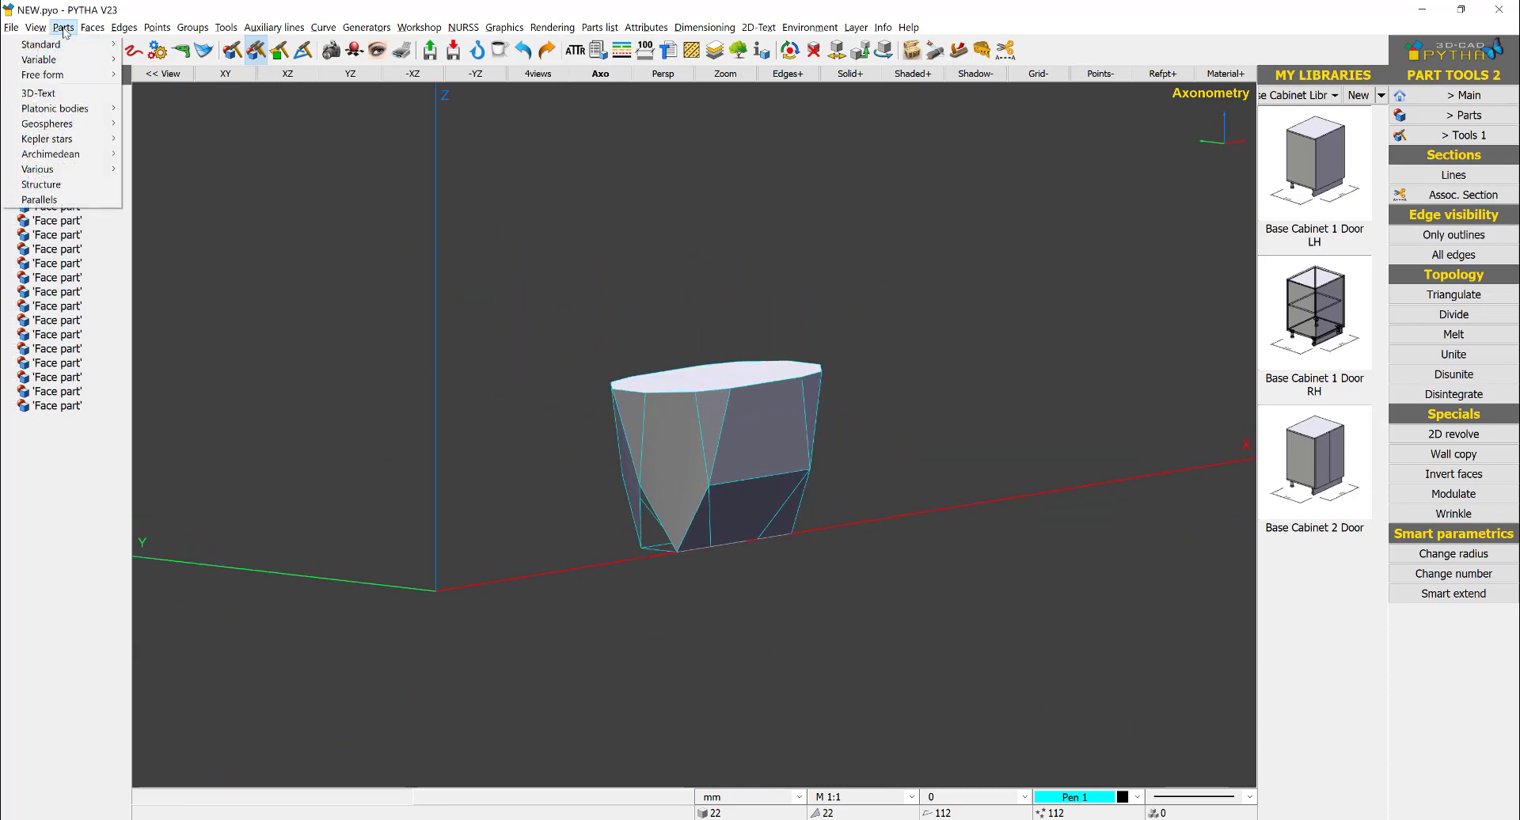
{"action": "mouse_move", "coordinate": [92, 29]}
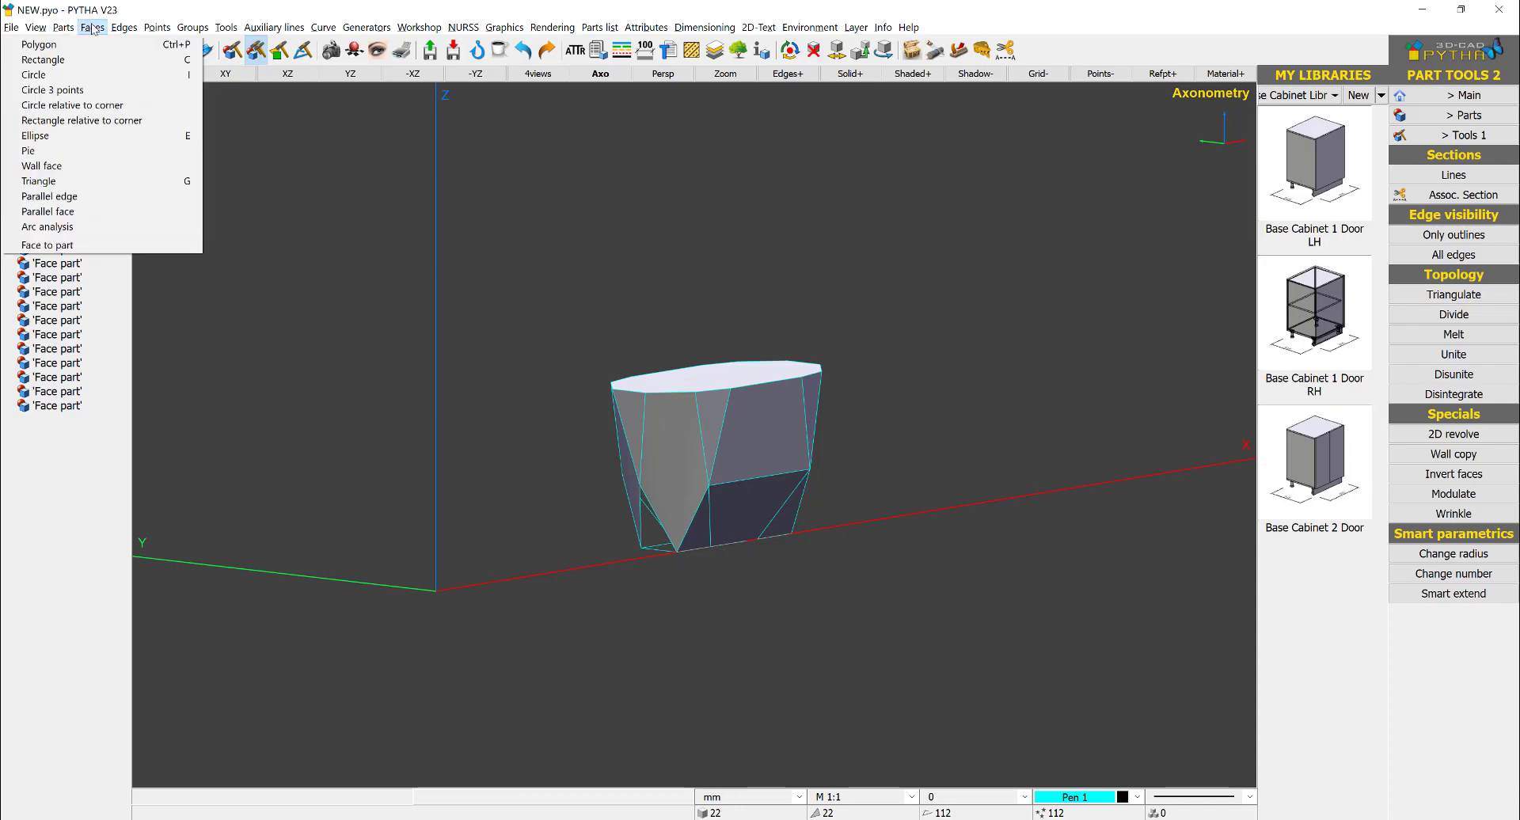
{"action": "left_click", "coordinate": [63, 245]}
{"action": "left_click_drag", "start_coordinate": [656, 459], "coordinate": [552, 552]}
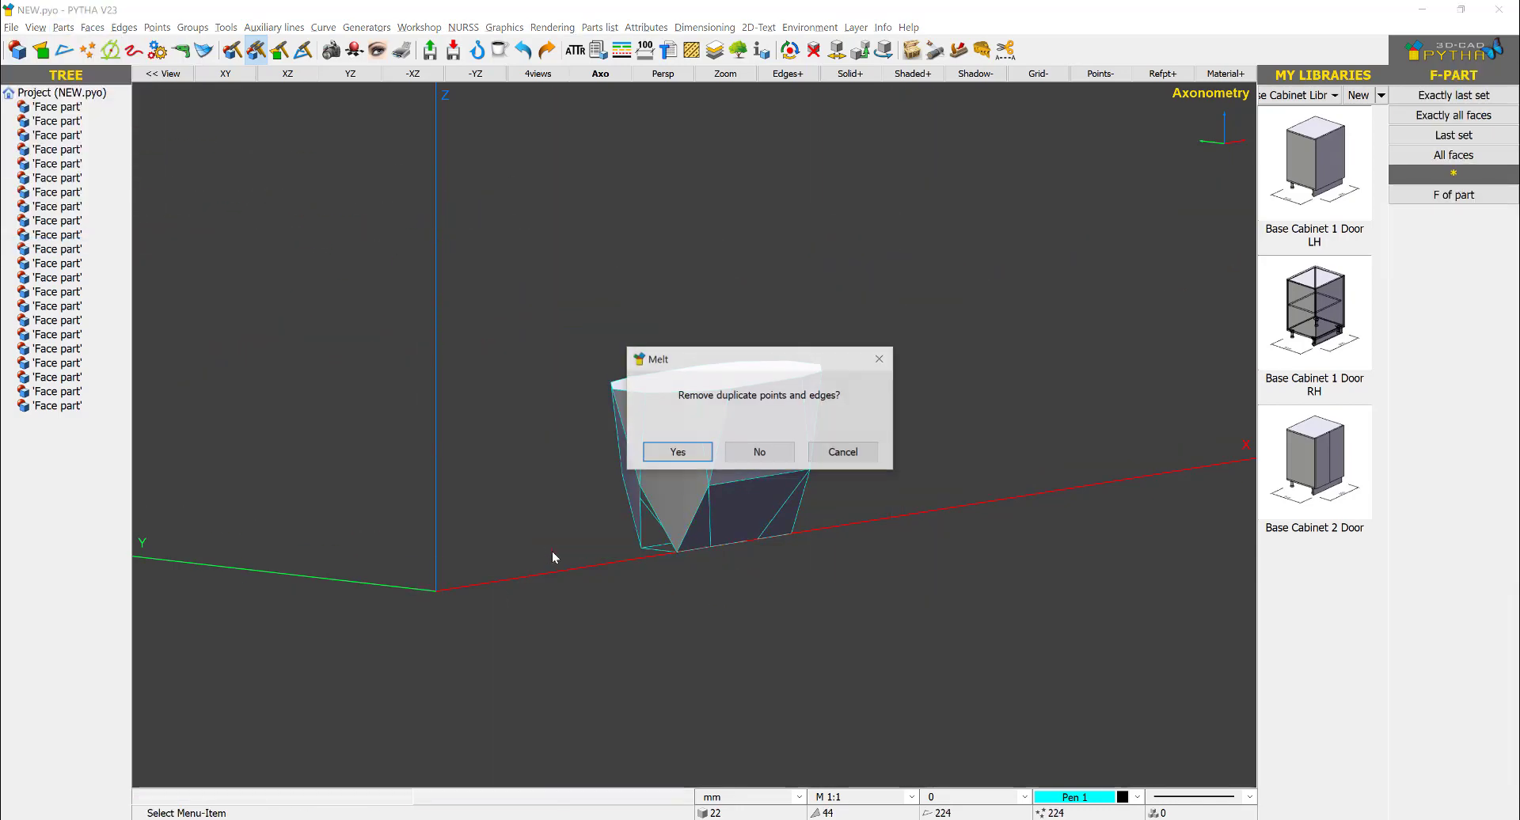
{"action": "key", "text": "Return"}
{"action": "key", "text": "Escape"}
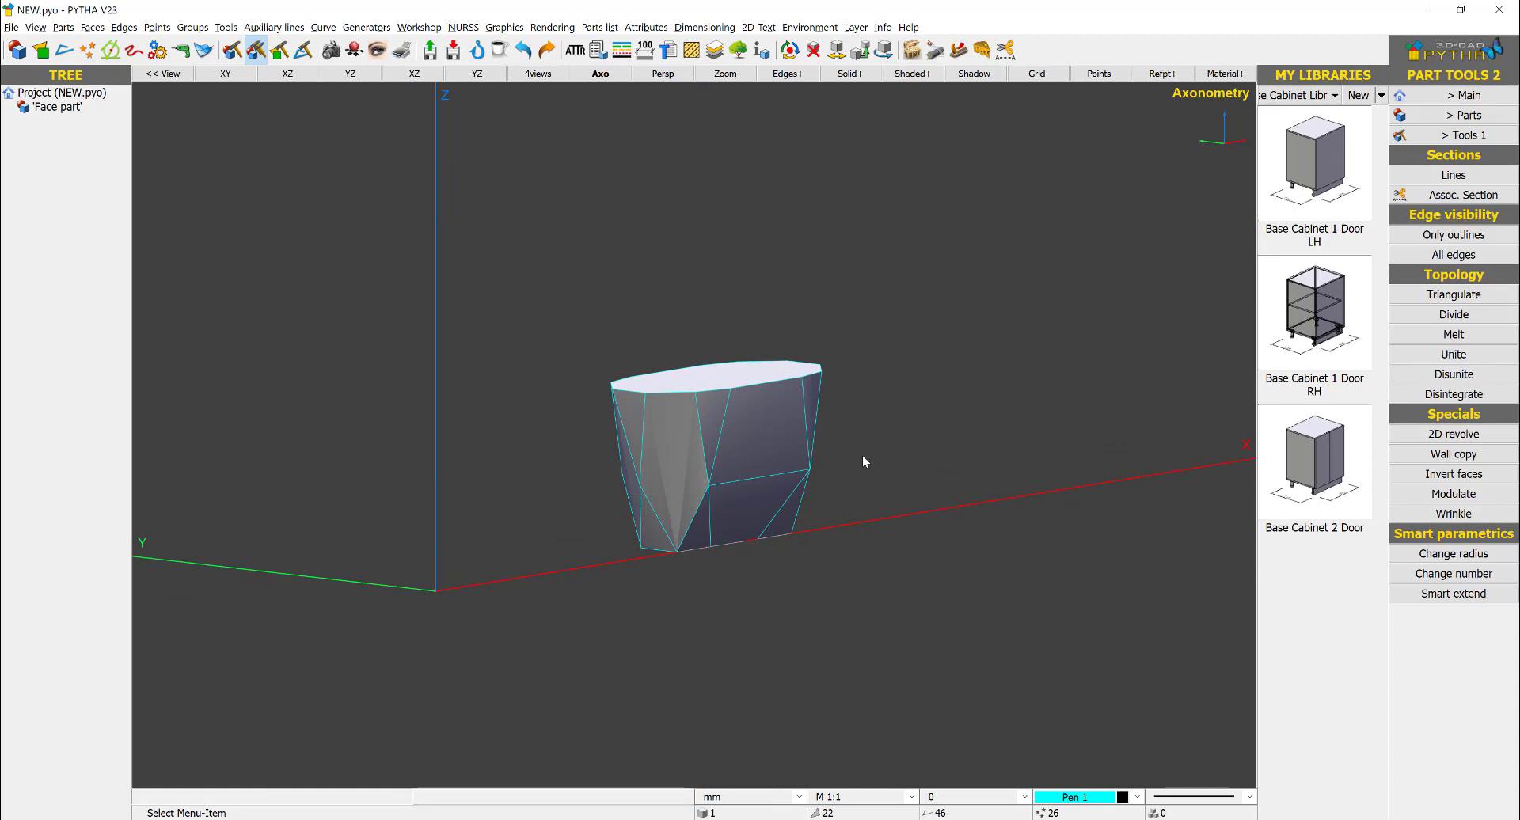
- Run the face flatness check on the united part's faces and close the report
{"action": "middle_click_drag", "start_coordinate": [885, 439], "coordinate": [601, 588]}
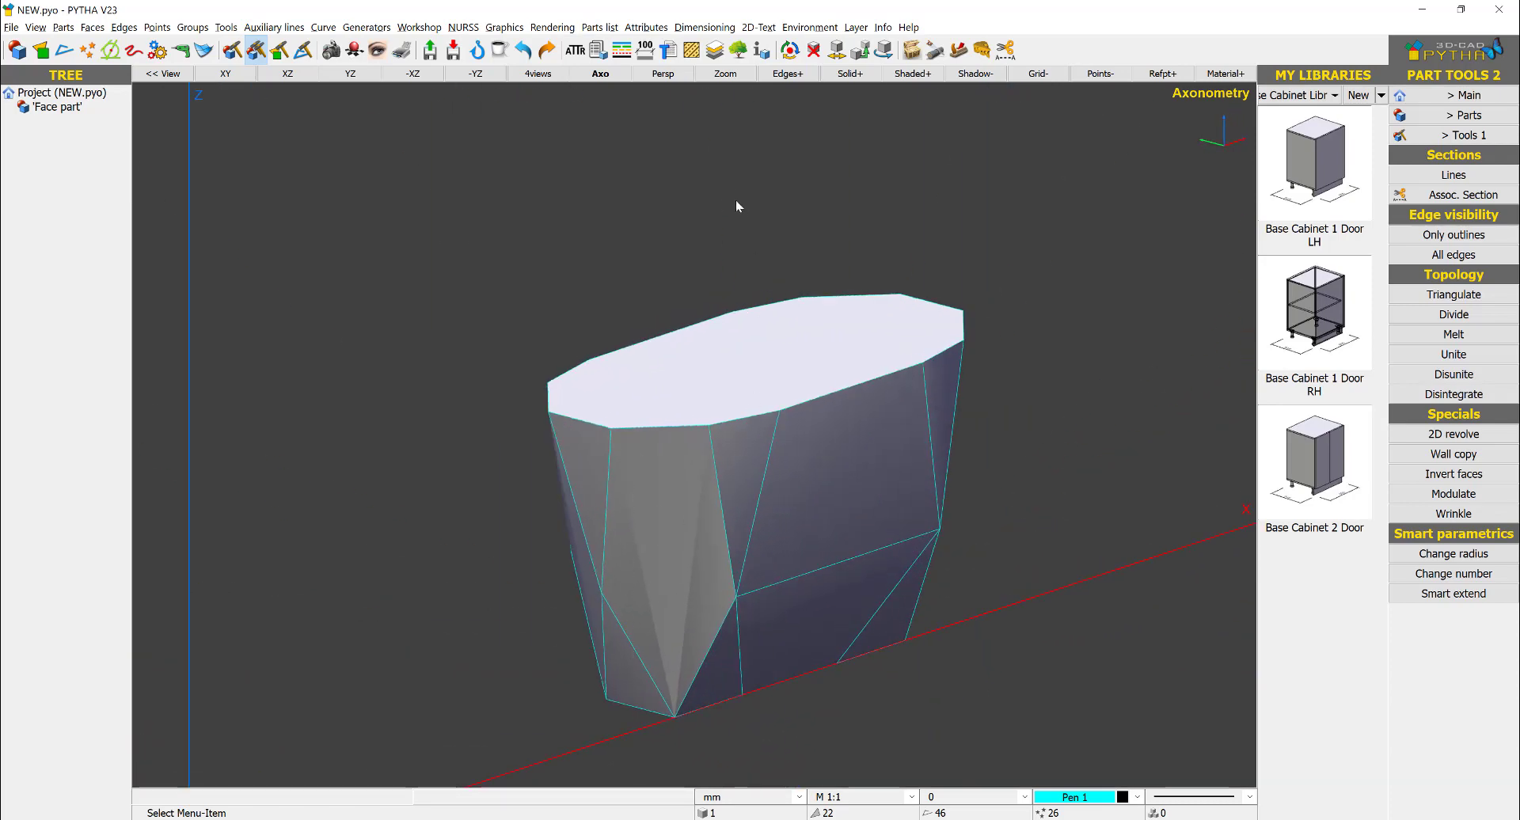
{"action": "scroll", "coordinate": [736, 206], "scroll_direction": "down", "scroll_amount": 2}
{"action": "left_click", "coordinate": [883, 27]}
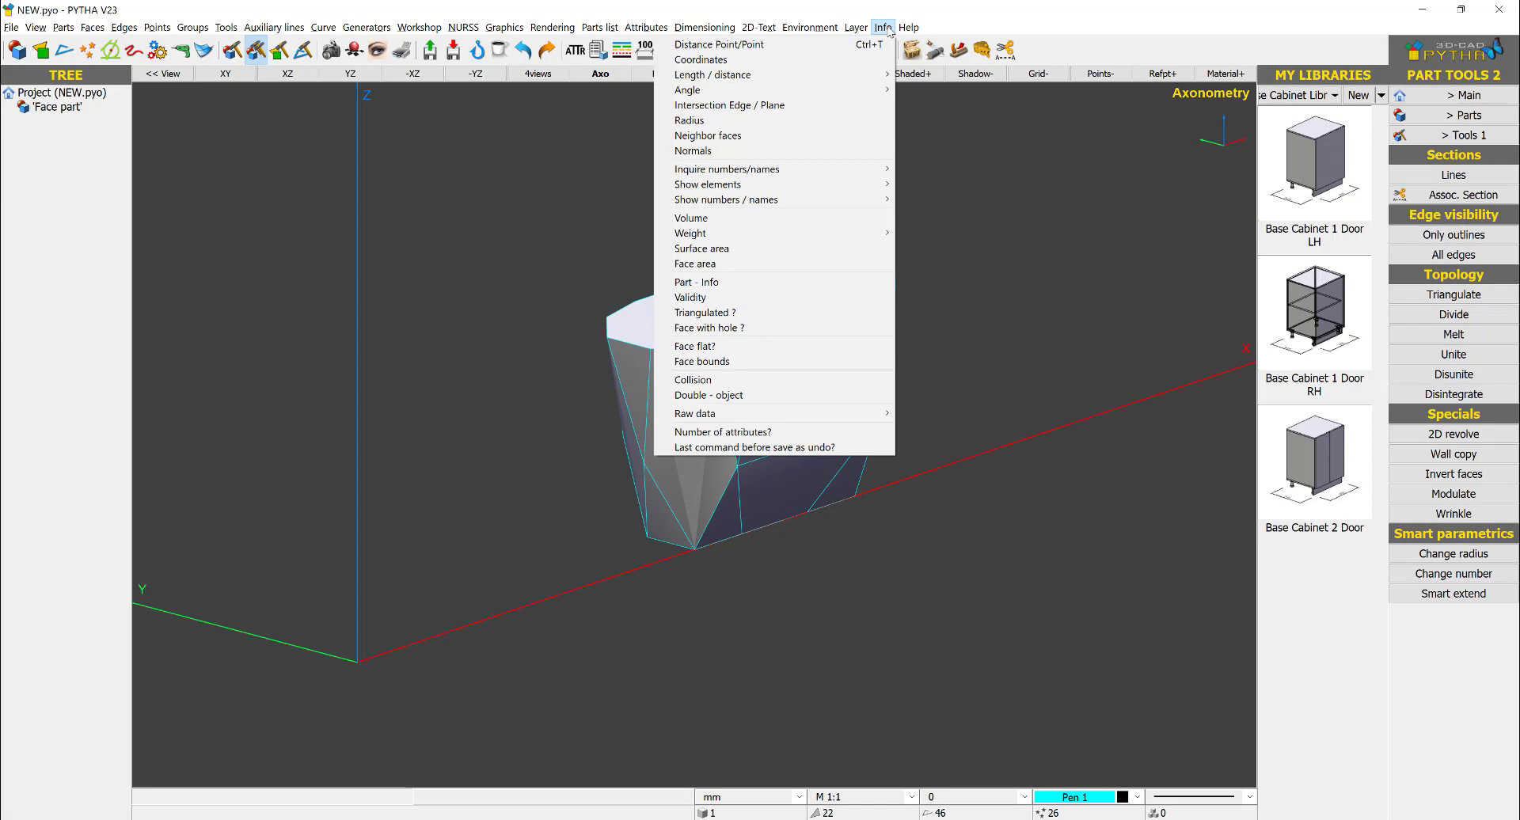
{"action": "left_click", "coordinate": [810, 347]}
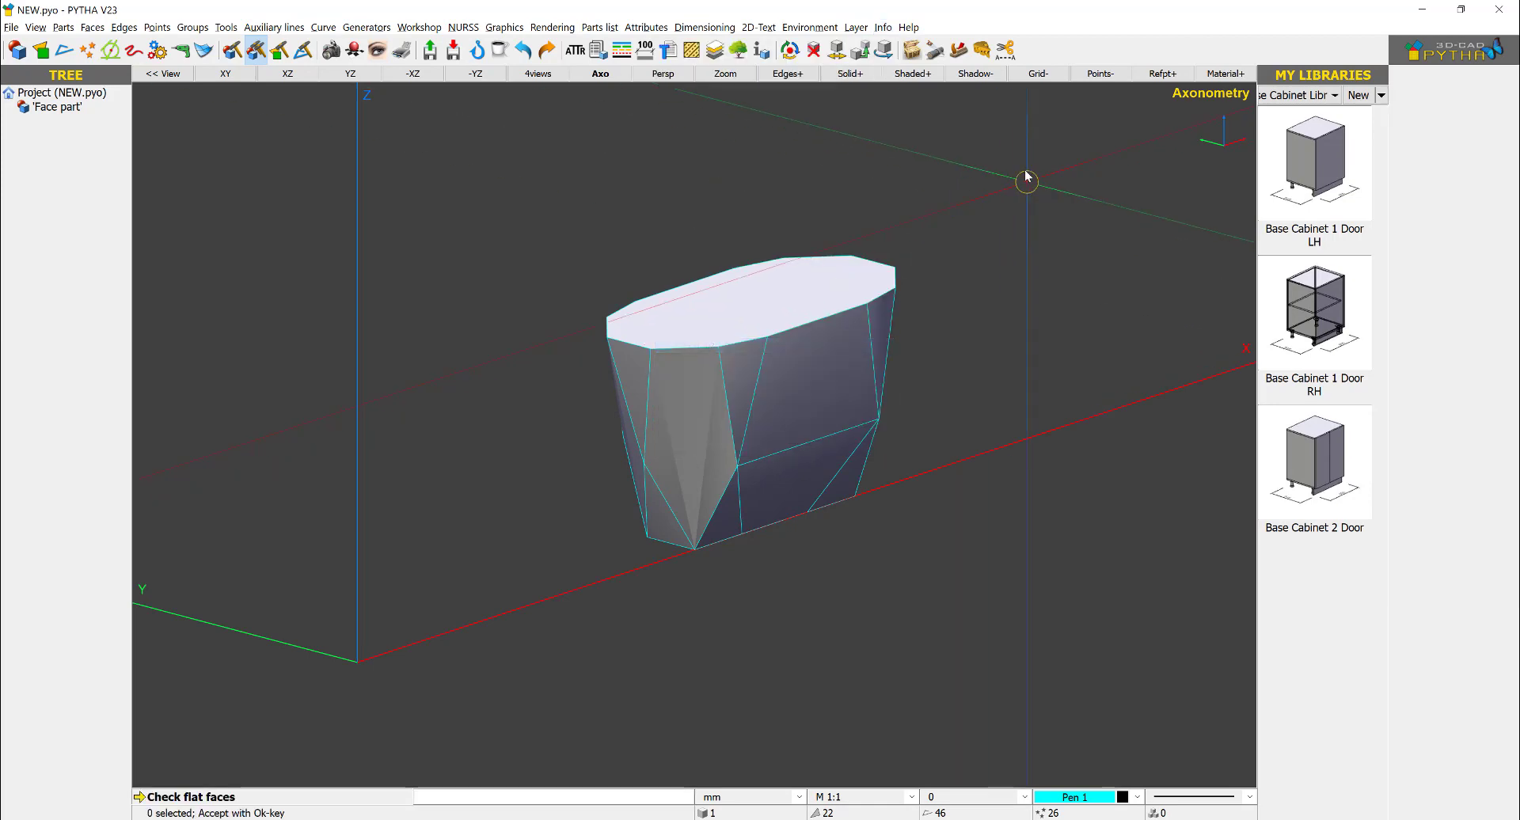
{"action": "left_click", "coordinate": [573, 489]}
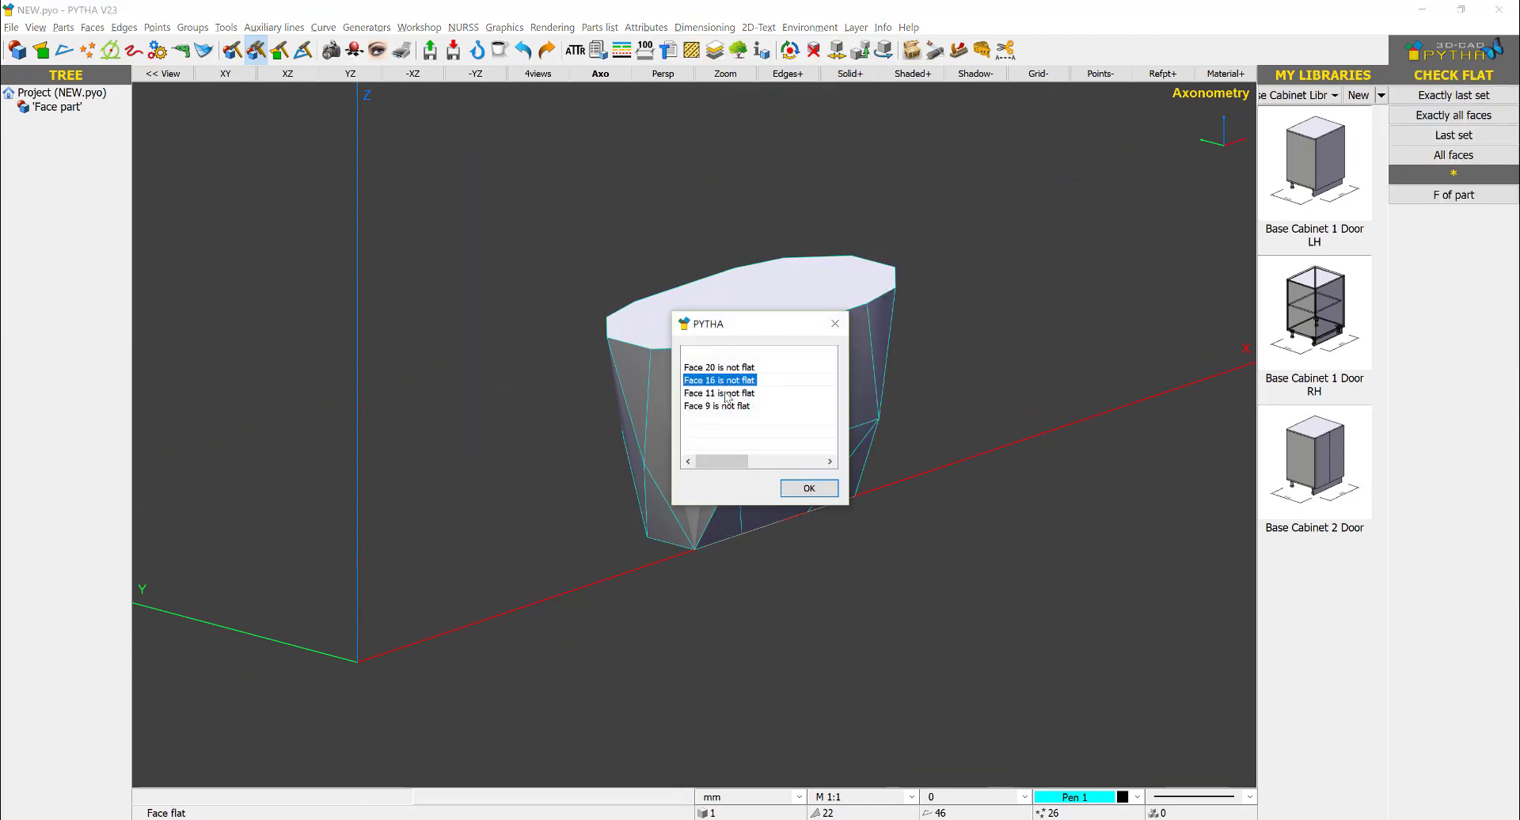
{"action": "left_click", "coordinate": [836, 324]}
{"action": "key", "text": "Escape"}
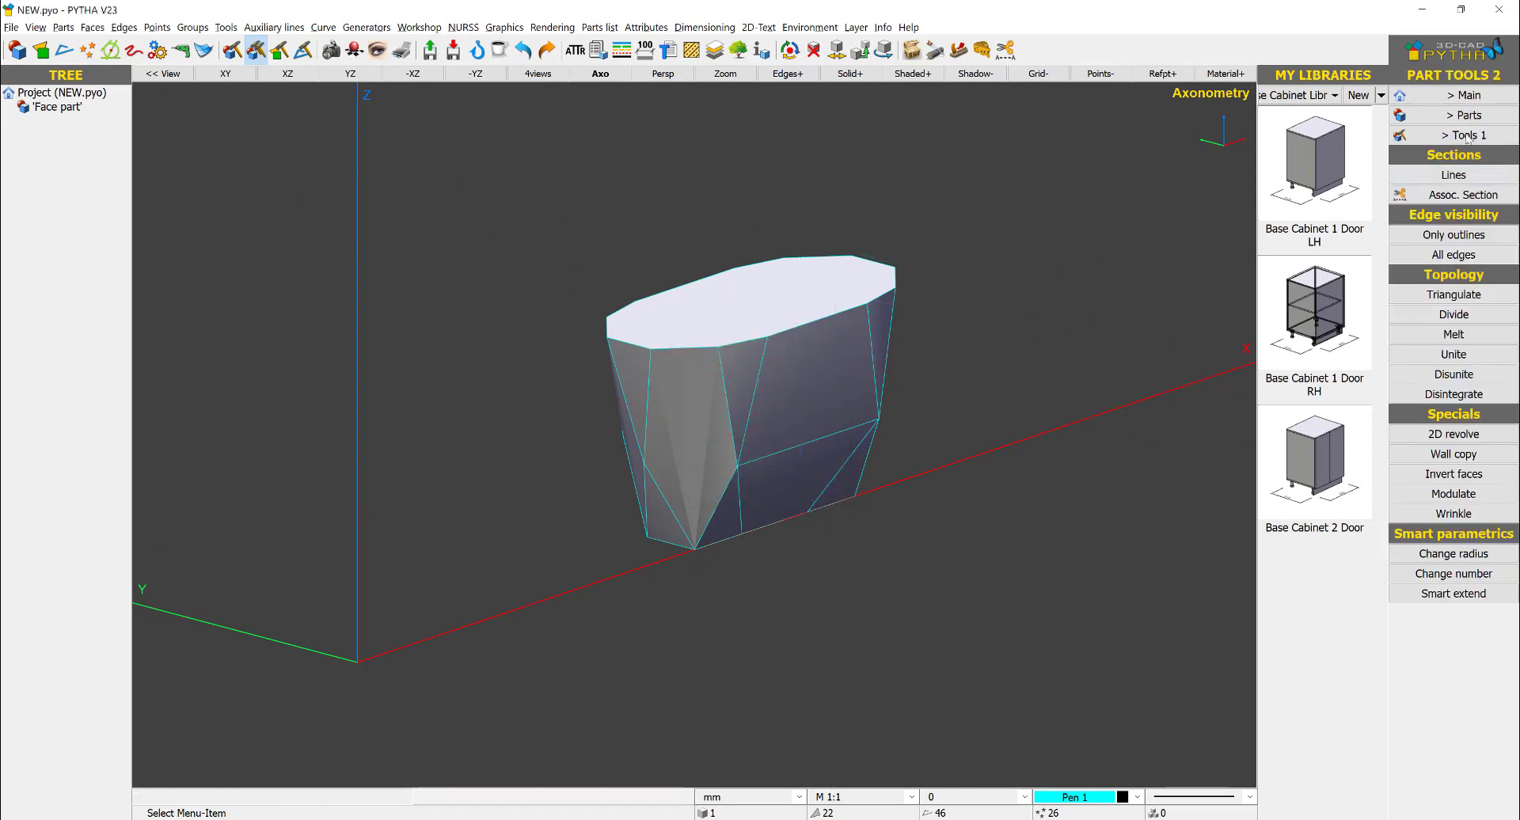
- Divide the tall faces at the solid's near narrow end with horizontal cuts between neighbouring mid-height corner points
{"action": "left_click", "coordinate": [1478, 96]}
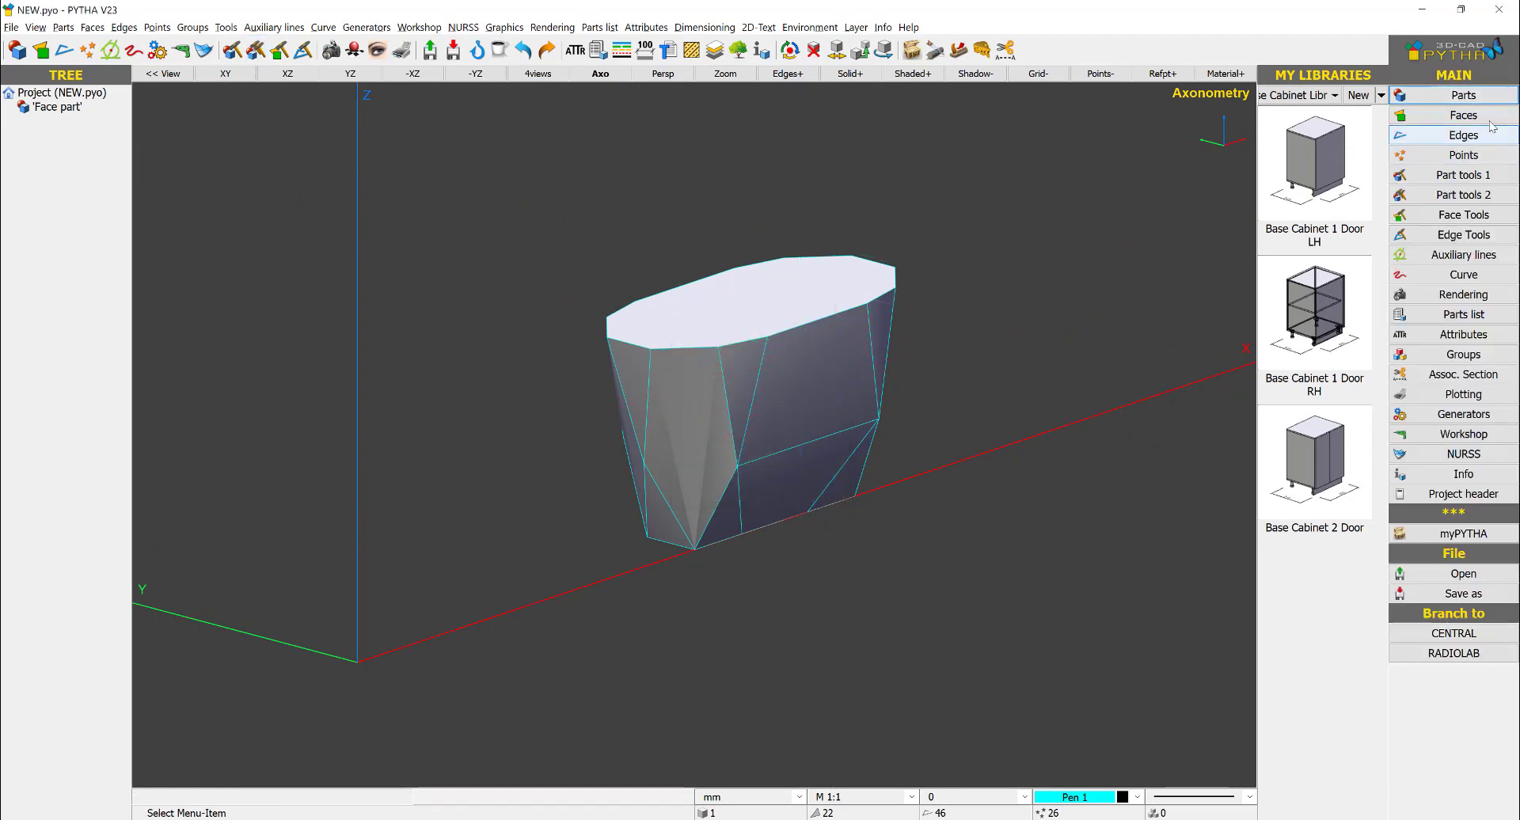
{"action": "left_click", "coordinate": [1464, 215]}
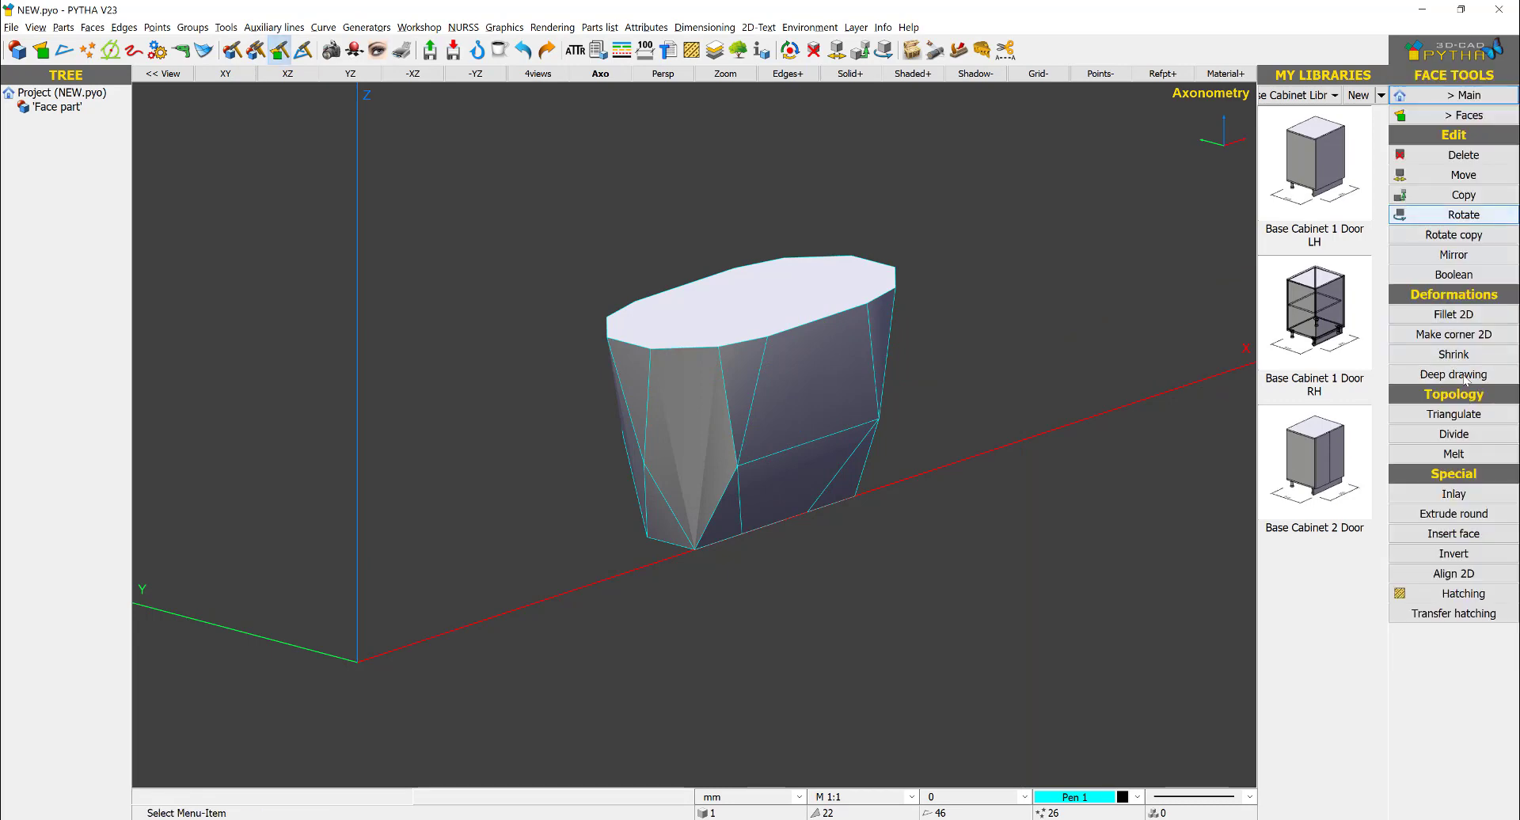
{"action": "left_click", "coordinate": [1446, 436]}
{"action": "left_click", "coordinate": [648, 468]}
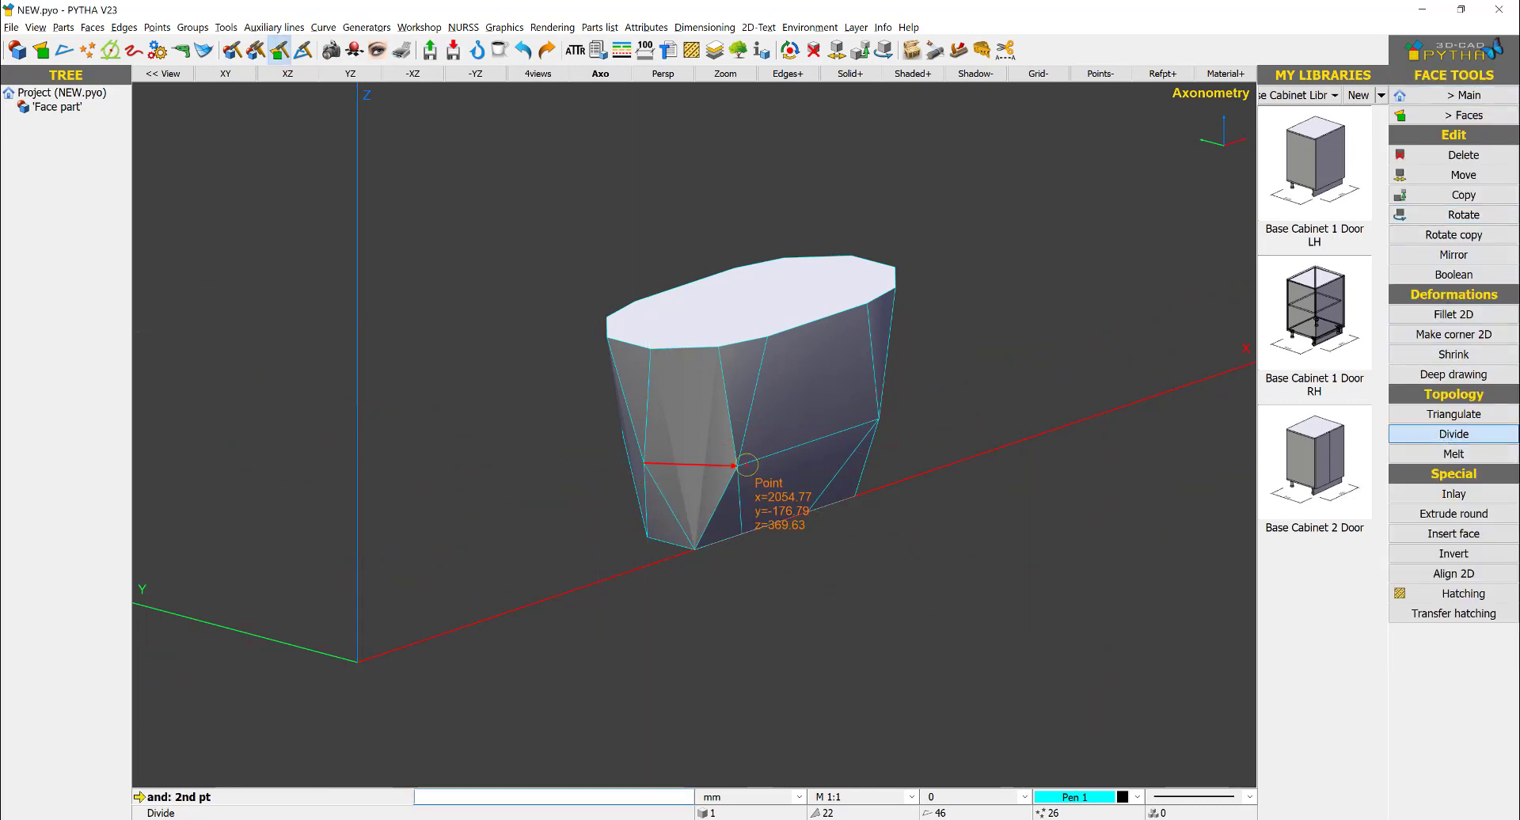
{"action": "left_click", "coordinate": [738, 467]}
{"action": "middle_click_drag", "start_coordinate": [673, 490], "coordinate": [763, 463]}
{"action": "left_click", "coordinate": [669, 467]}
{"action": "left_click", "coordinate": [679, 492]}
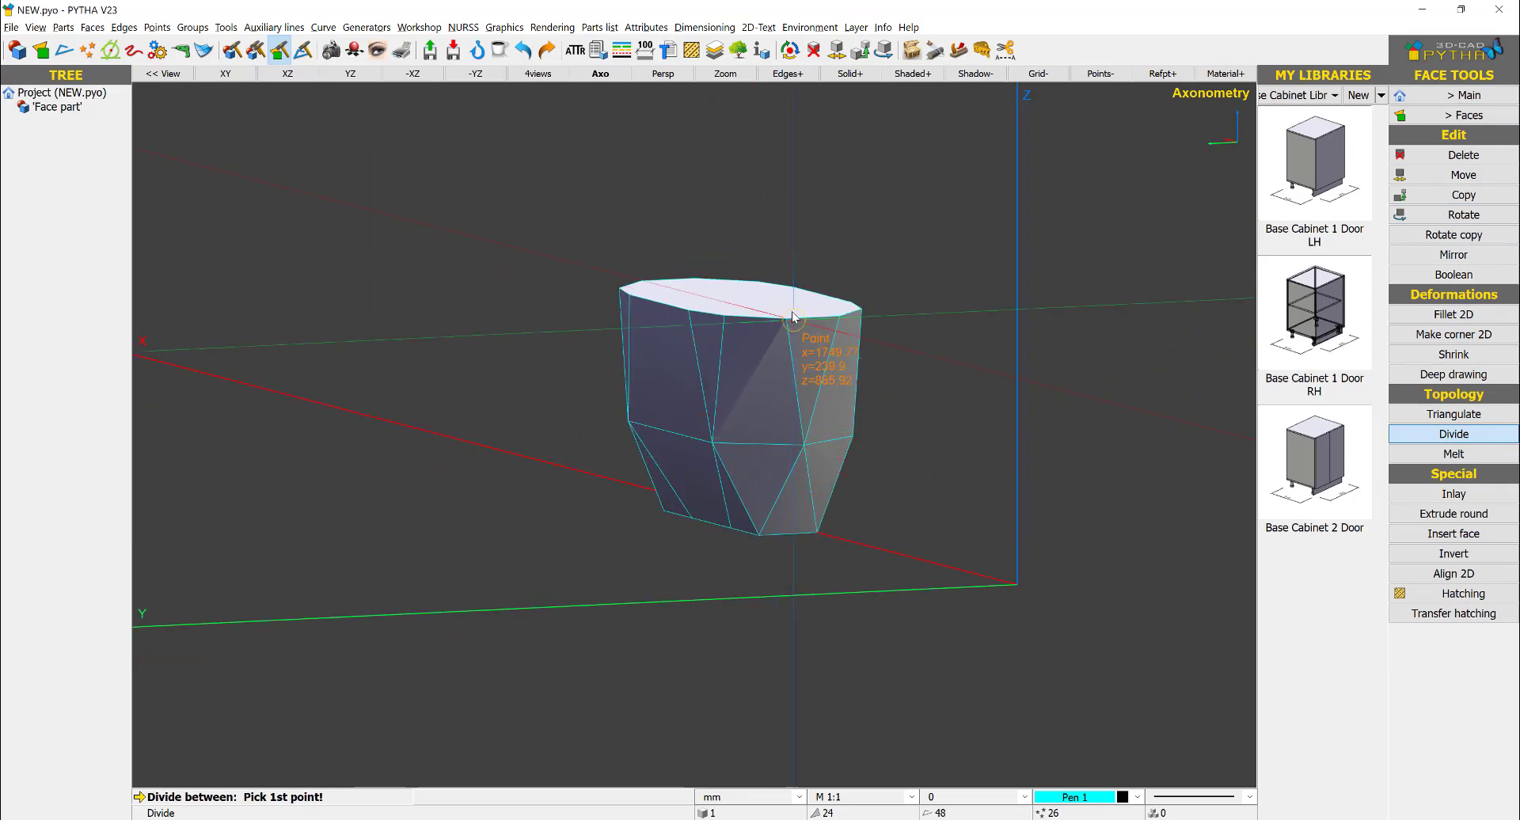
- Divide the upper side faces at that end diagonally from the two rim corners to the outer mid-height corners
{"action": "middle_click_drag", "start_coordinate": [796, 388], "coordinate": [679, 346]}
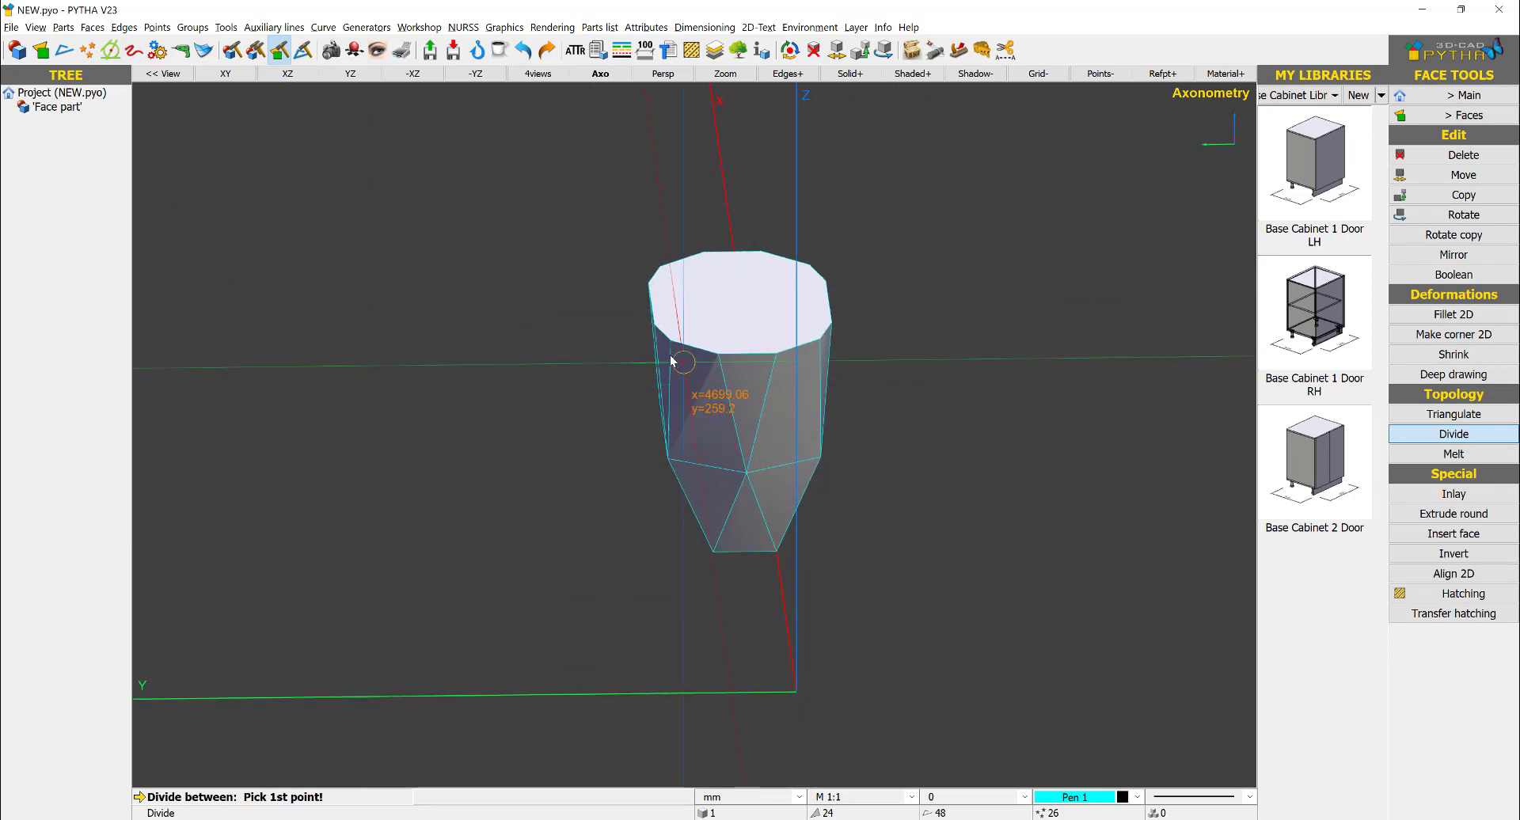
{"action": "left_click", "coordinate": [723, 355]}
{"action": "left_click", "coordinate": [666, 452]}
{"action": "left_click", "coordinate": [774, 354]}
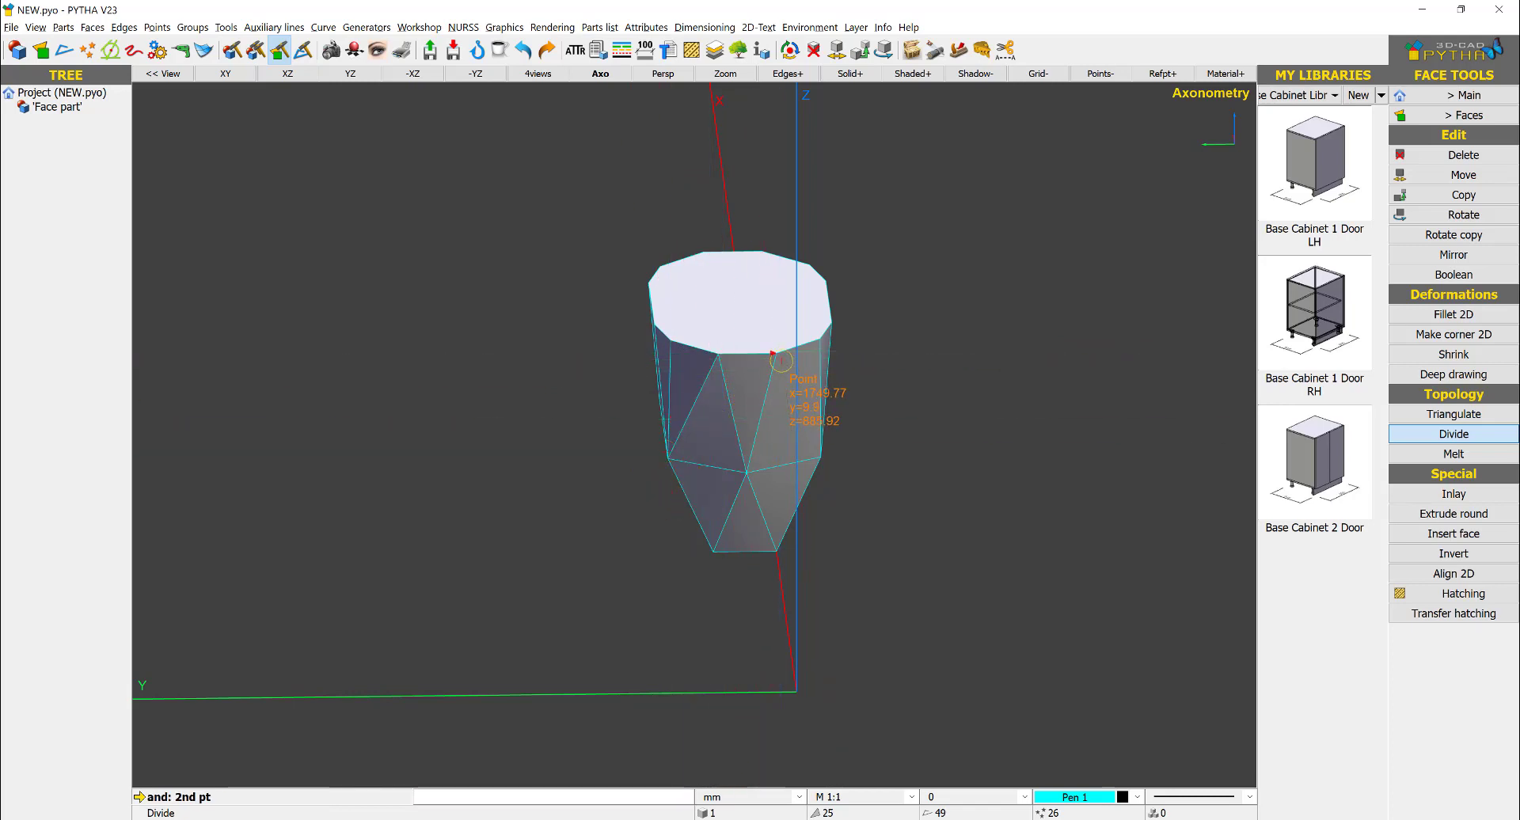
{"action": "left_click", "coordinate": [815, 452]}
- Divide the tall faces at the opposite narrow end horizontally between their mid-height corner points
{"action": "middle_click_drag", "start_coordinate": [771, 475], "coordinate": [868, 451]}
{"action": "scroll", "coordinate": [851, 457], "scroll_direction": "up", "scroll_amount": 3}
{"action": "left_click", "coordinate": [776, 475]}
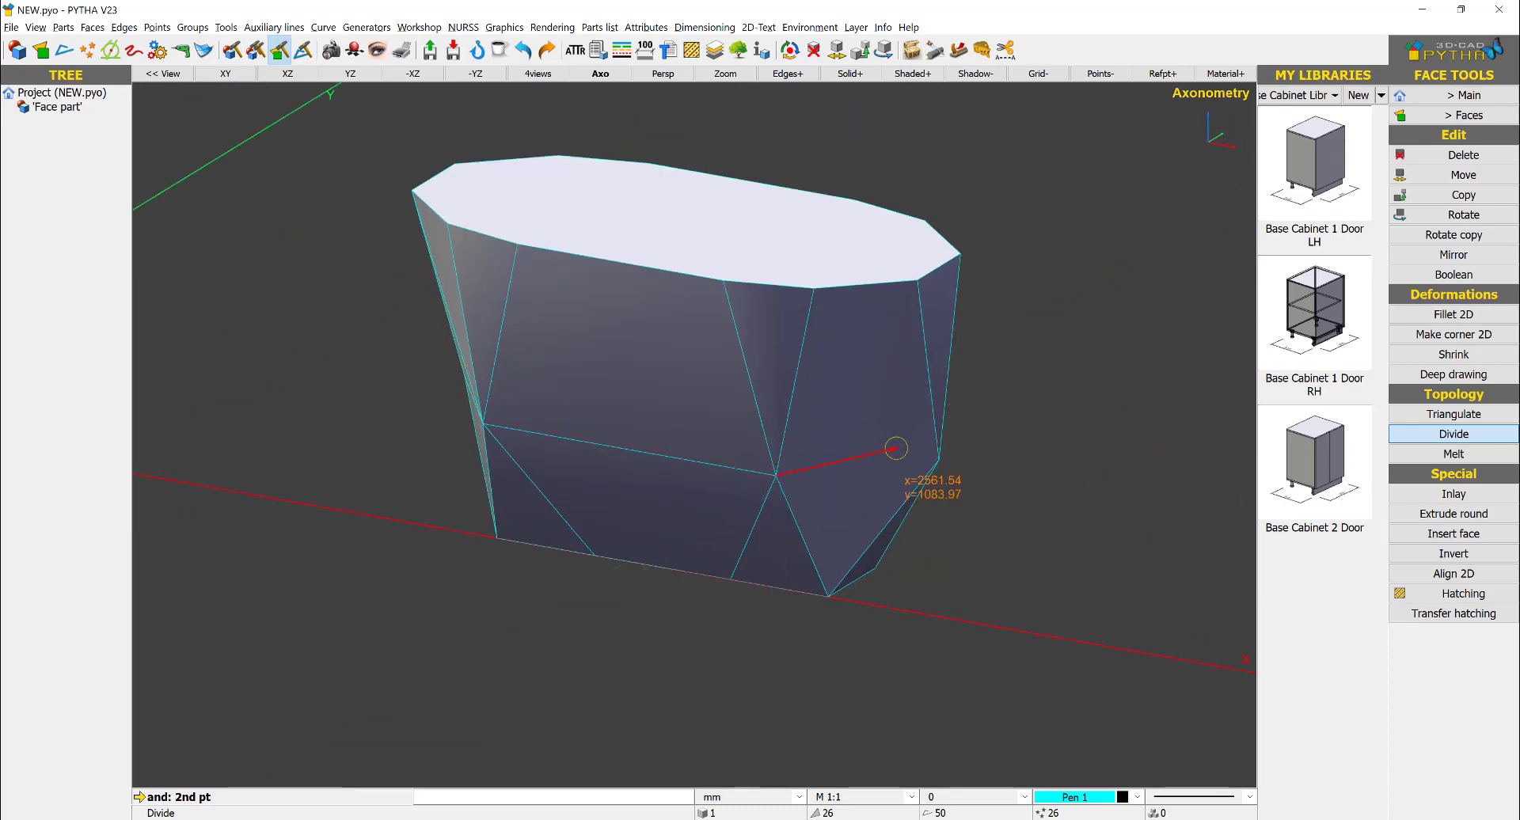
{"action": "left_click", "coordinate": [924, 456]}
{"action": "middle_click_drag", "start_coordinate": [781, 536], "coordinate": [638, 367]}
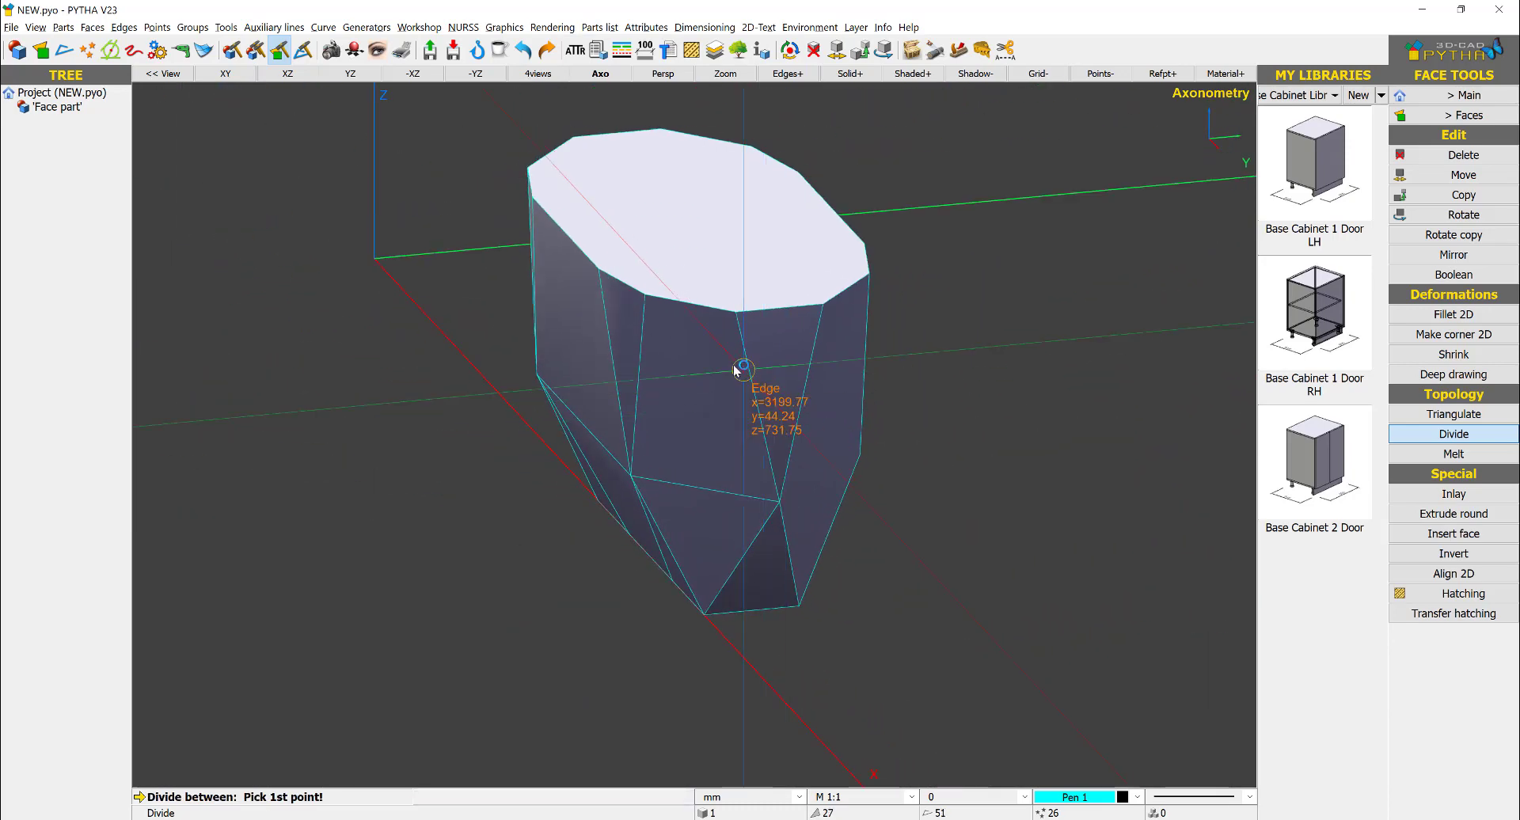
{"action": "left_click", "coordinate": [781, 501]}
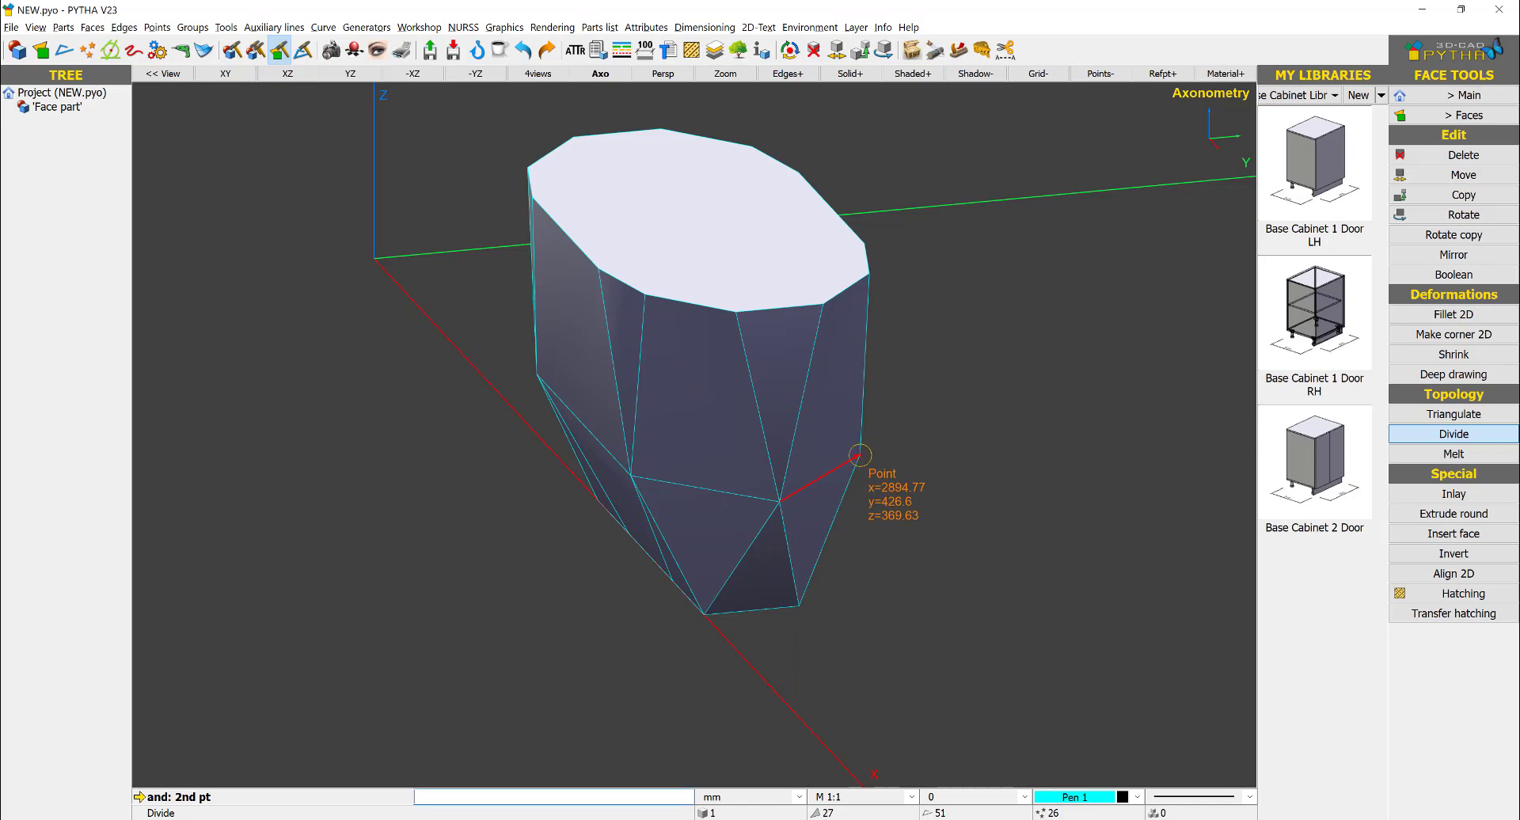
{"action": "left_click", "coordinate": [861, 455]}
- Divide the upper side faces at the opposite end diagonally from the rim corners to the outer mid-height corners and finish dividing
{"action": "middle_click_drag", "start_coordinate": [687, 440], "coordinate": [554, 475]}
{"action": "left_click", "coordinate": [615, 462]}
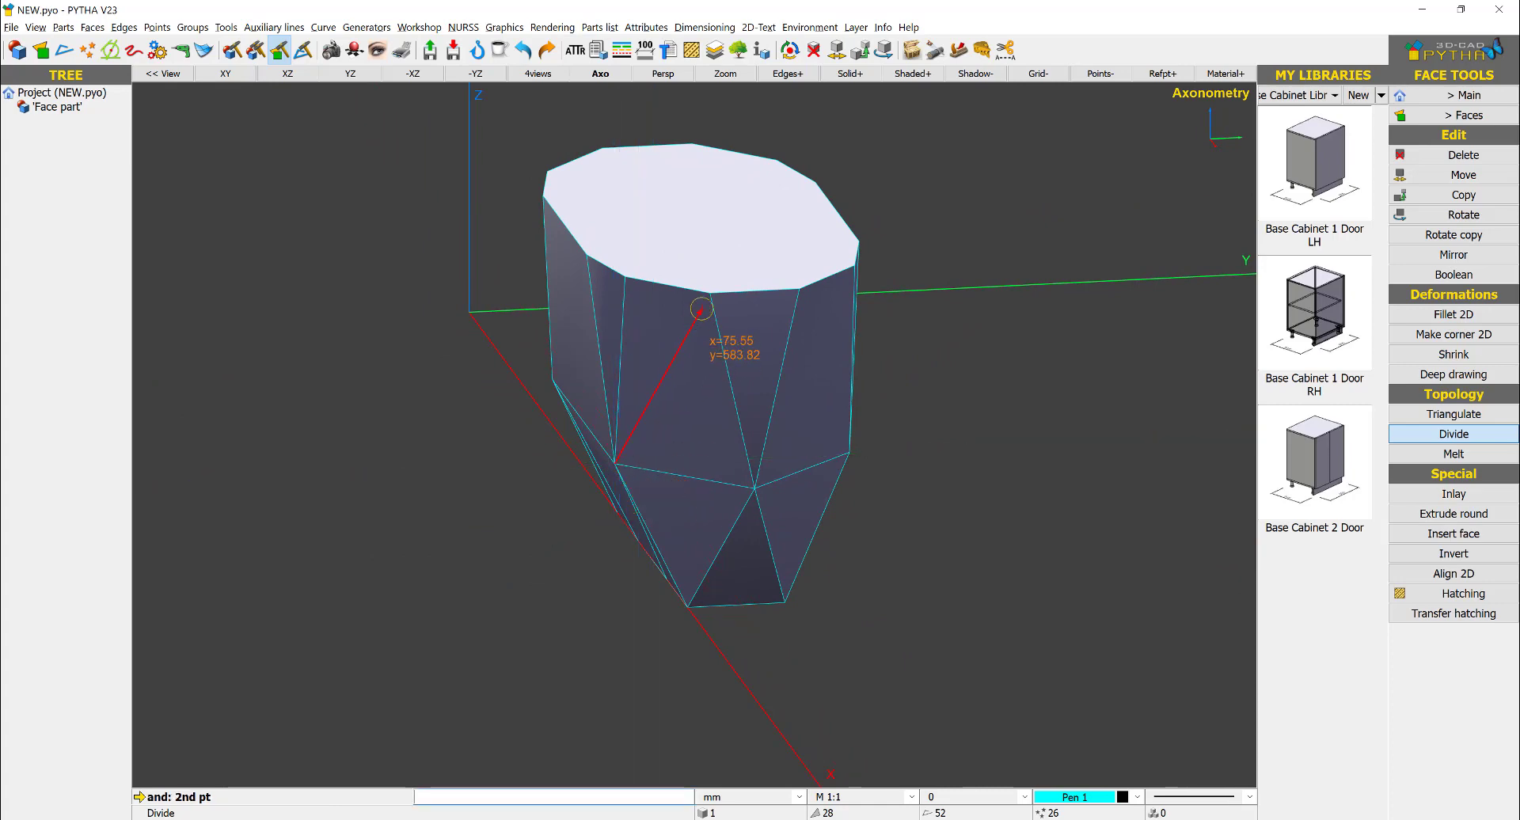
{"action": "left_click", "coordinate": [707, 298]}
{"action": "left_click", "coordinate": [798, 290]}
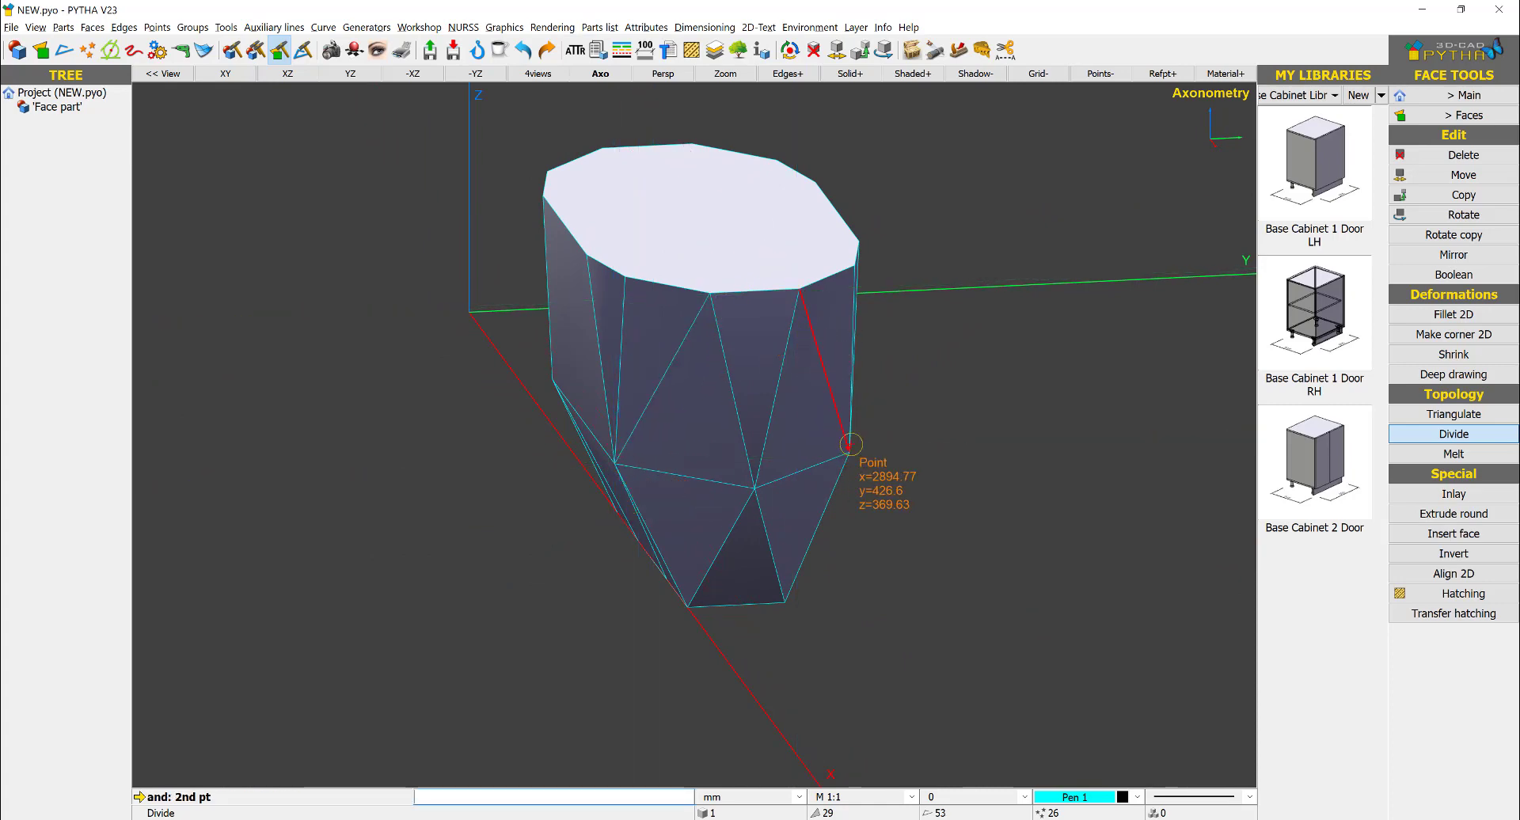
{"action": "left_click", "coordinate": [849, 445]}
{"action": "middle_click_drag", "start_coordinate": [849, 445], "coordinate": [900, 253]}
{"action": "key", "text": "Escape"}
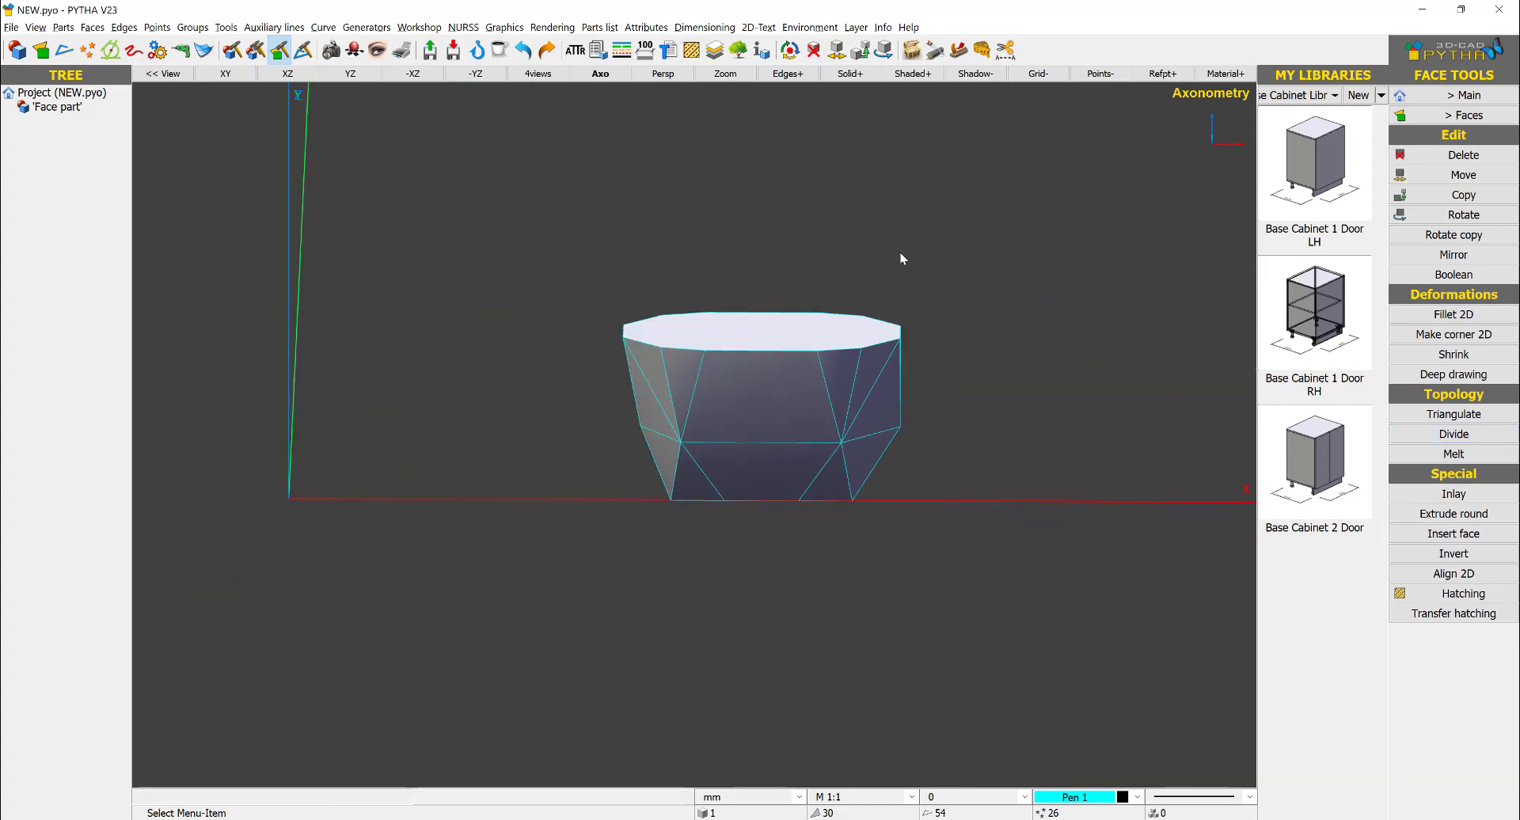
- Run the face flatness check on all faces of the solid and close the report
{"action": "left_click", "coordinate": [882, 27]}
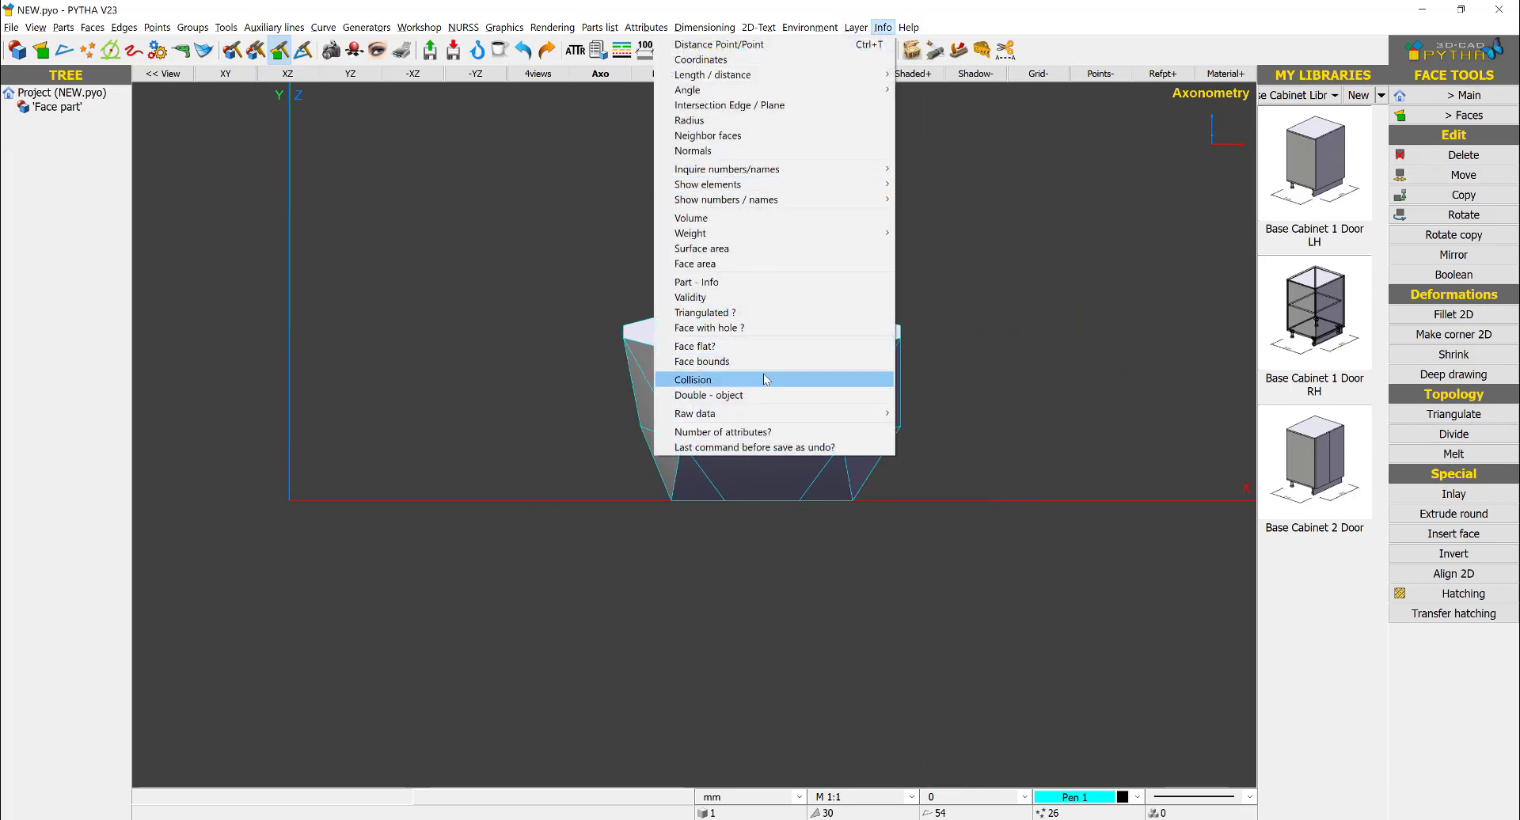
{"action": "left_click", "coordinate": [791, 346]}
{"action": "left_click_drag", "start_coordinate": [989, 212], "coordinate": [445, 638]}
{"action": "right_click", "coordinate": [554, 540]}
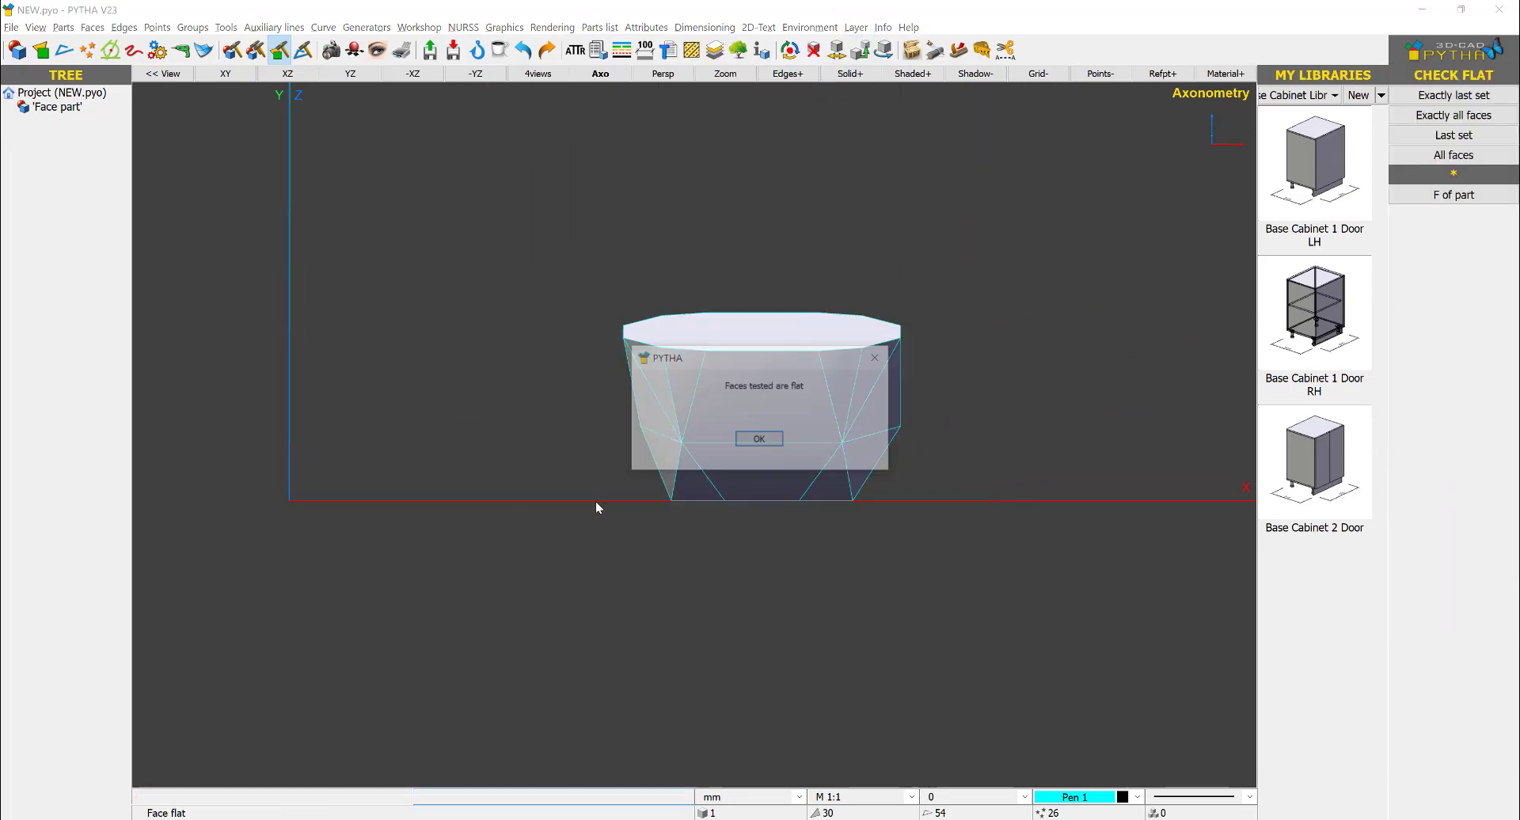
{"action": "left_click", "coordinate": [759, 440]}
{"action": "middle_click_drag", "start_coordinate": [728, 470], "coordinate": [509, 282]}
{"action": "right_click", "coordinate": [505, 280]}
{"action": "scroll", "coordinate": [506, 280], "scroll_direction": "down", "scroll_amount": 2}
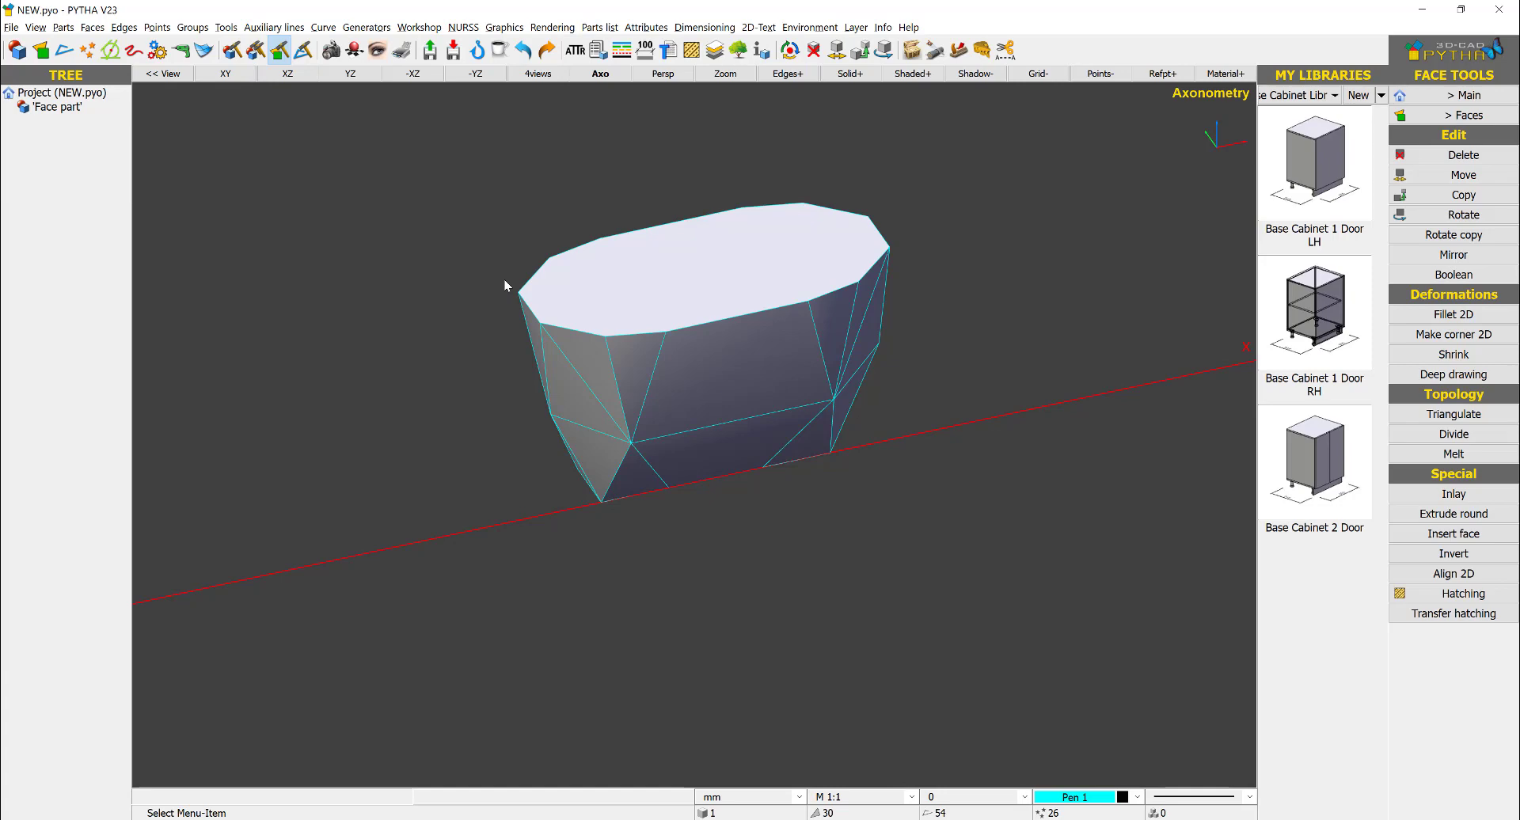
{"action": "middle_click", "coordinate": [979, 336]}
{"action": "scroll", "coordinate": [978, 336], "scroll_direction": "down", "scroll_amount": 2}
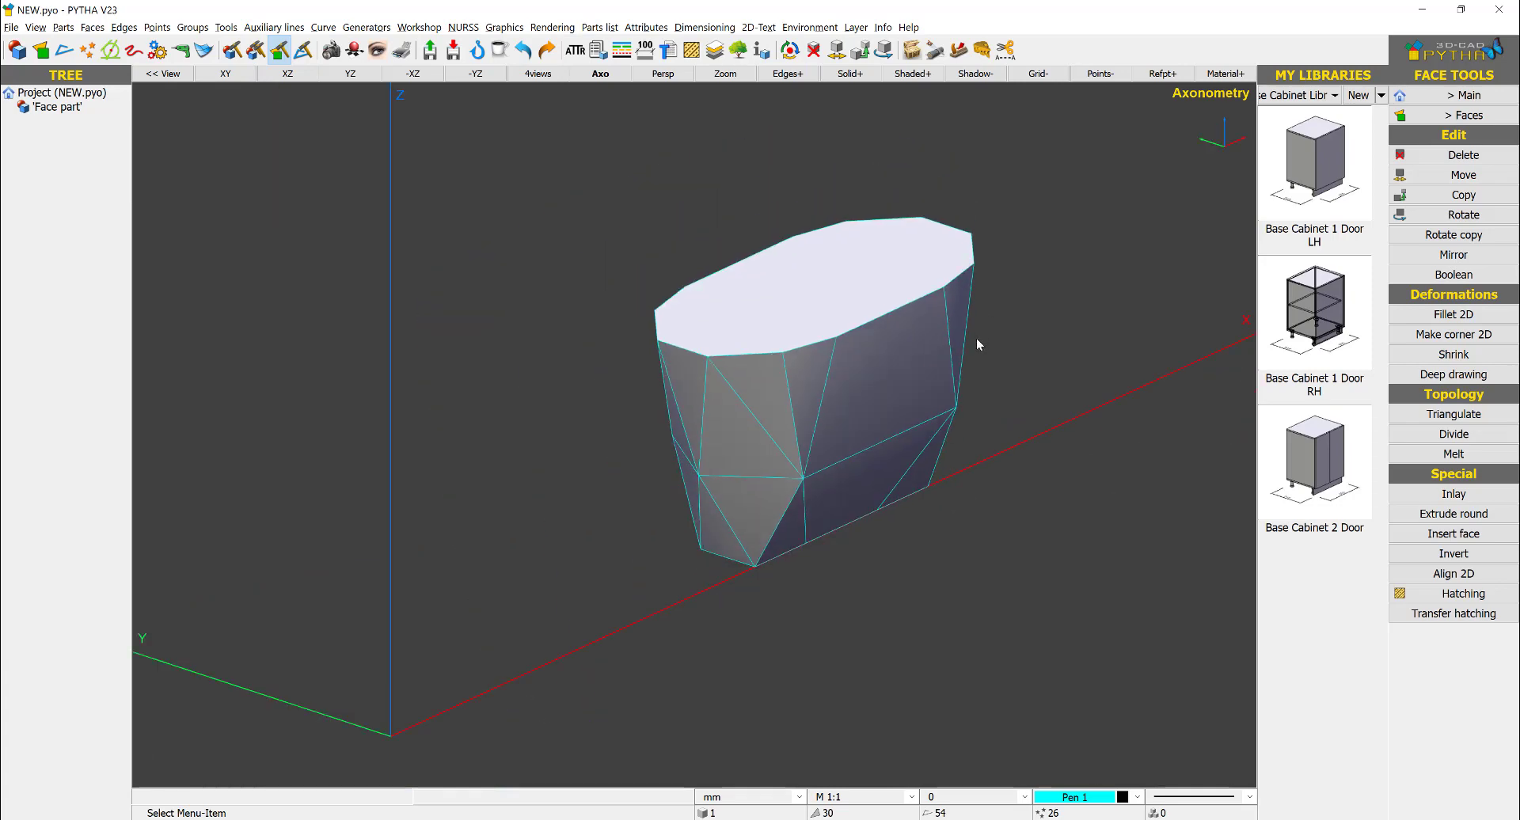
{"action": "left_click", "coordinate": [814, 50]}
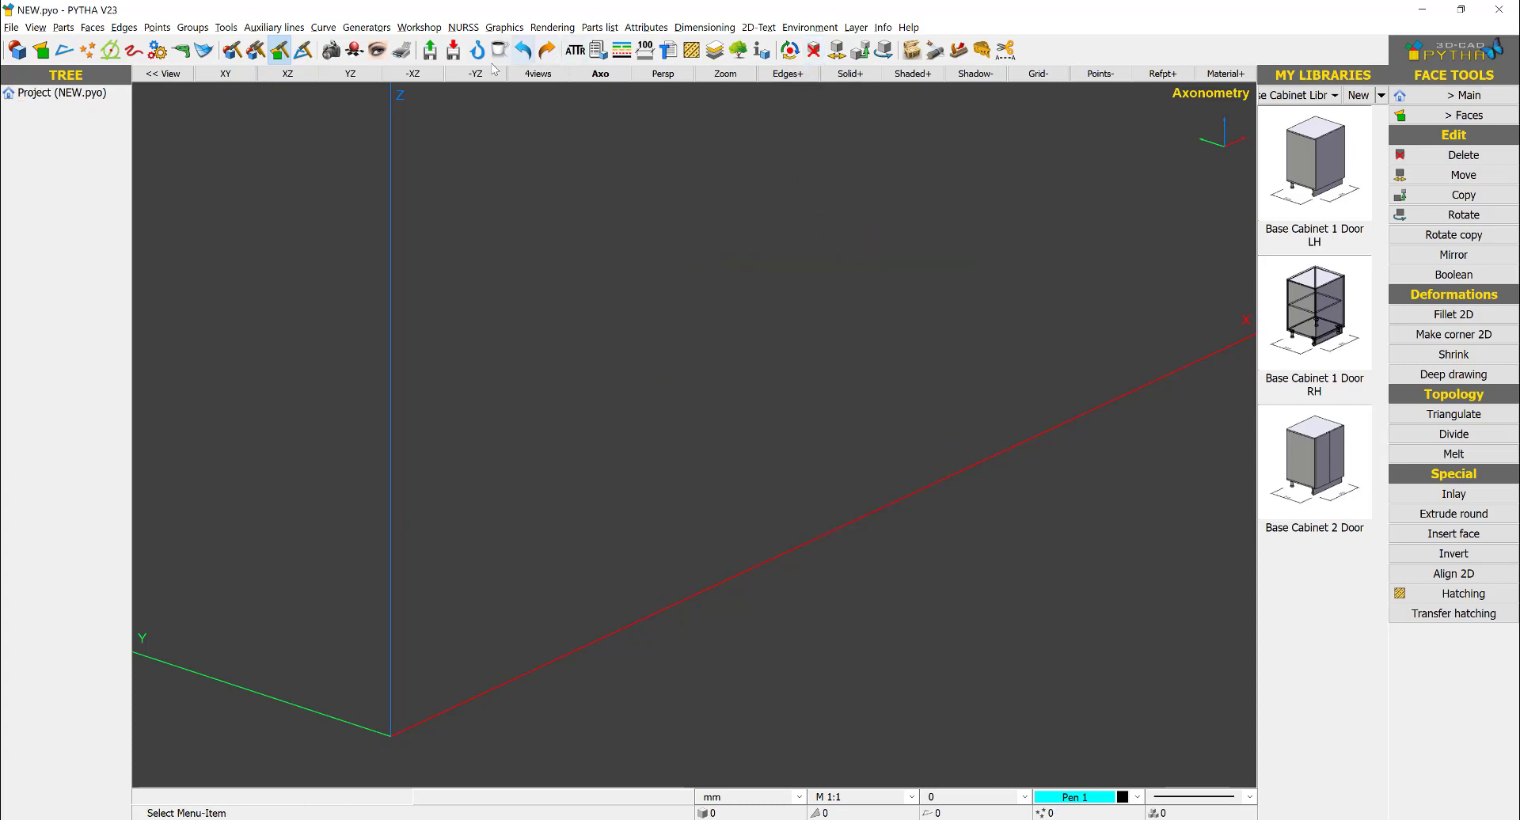
{"action": "left_click", "coordinate": [522, 51]}
- Delete the solid's top and bottom faces, leaving only the faceted side faces
{"action": "left_click", "coordinate": [796, 53]}
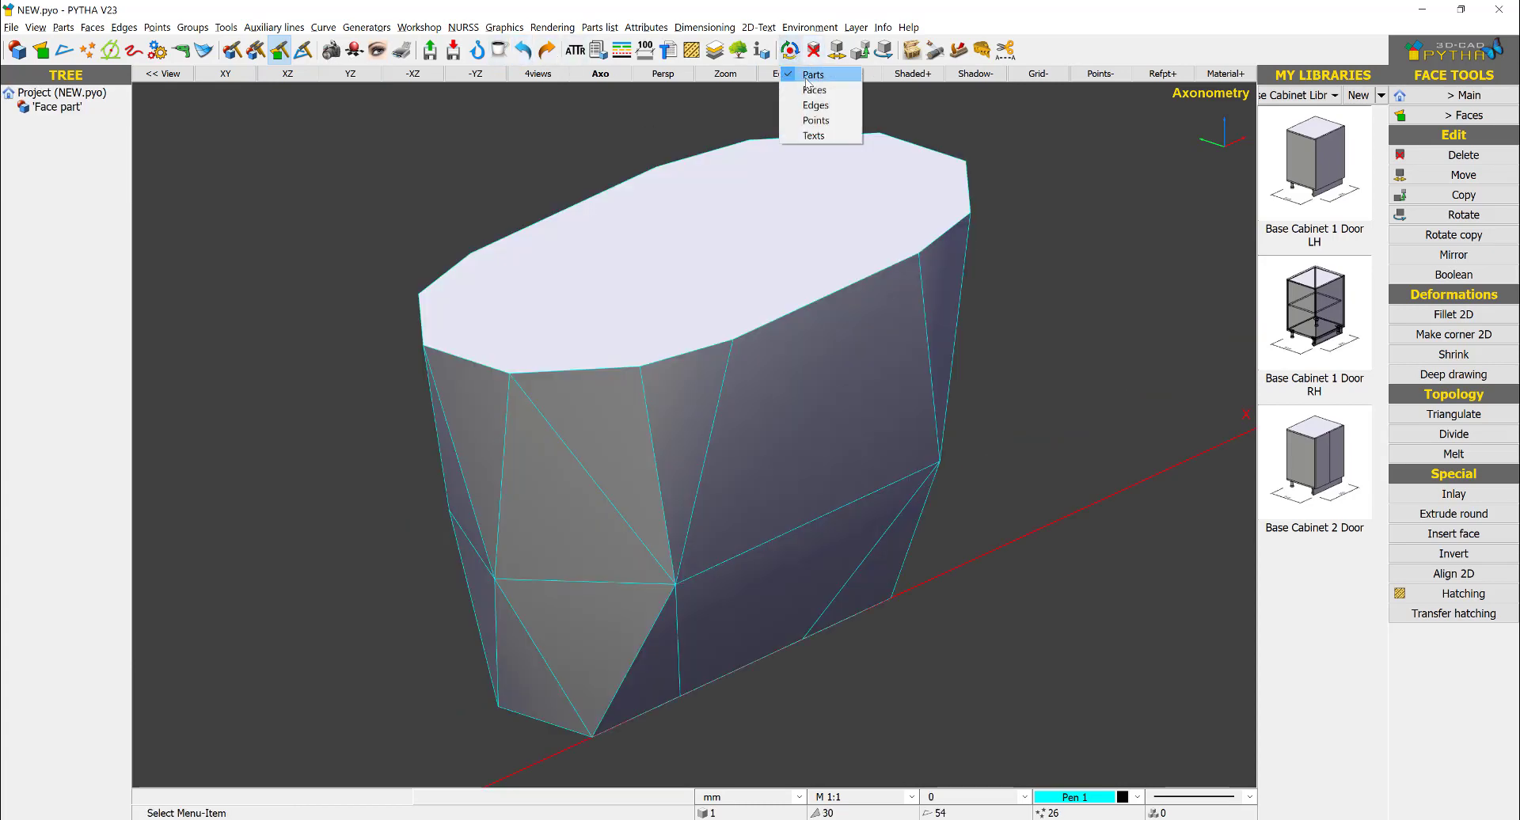
{"action": "left_click", "coordinate": [806, 91]}
{"action": "left_click", "coordinate": [814, 52]}
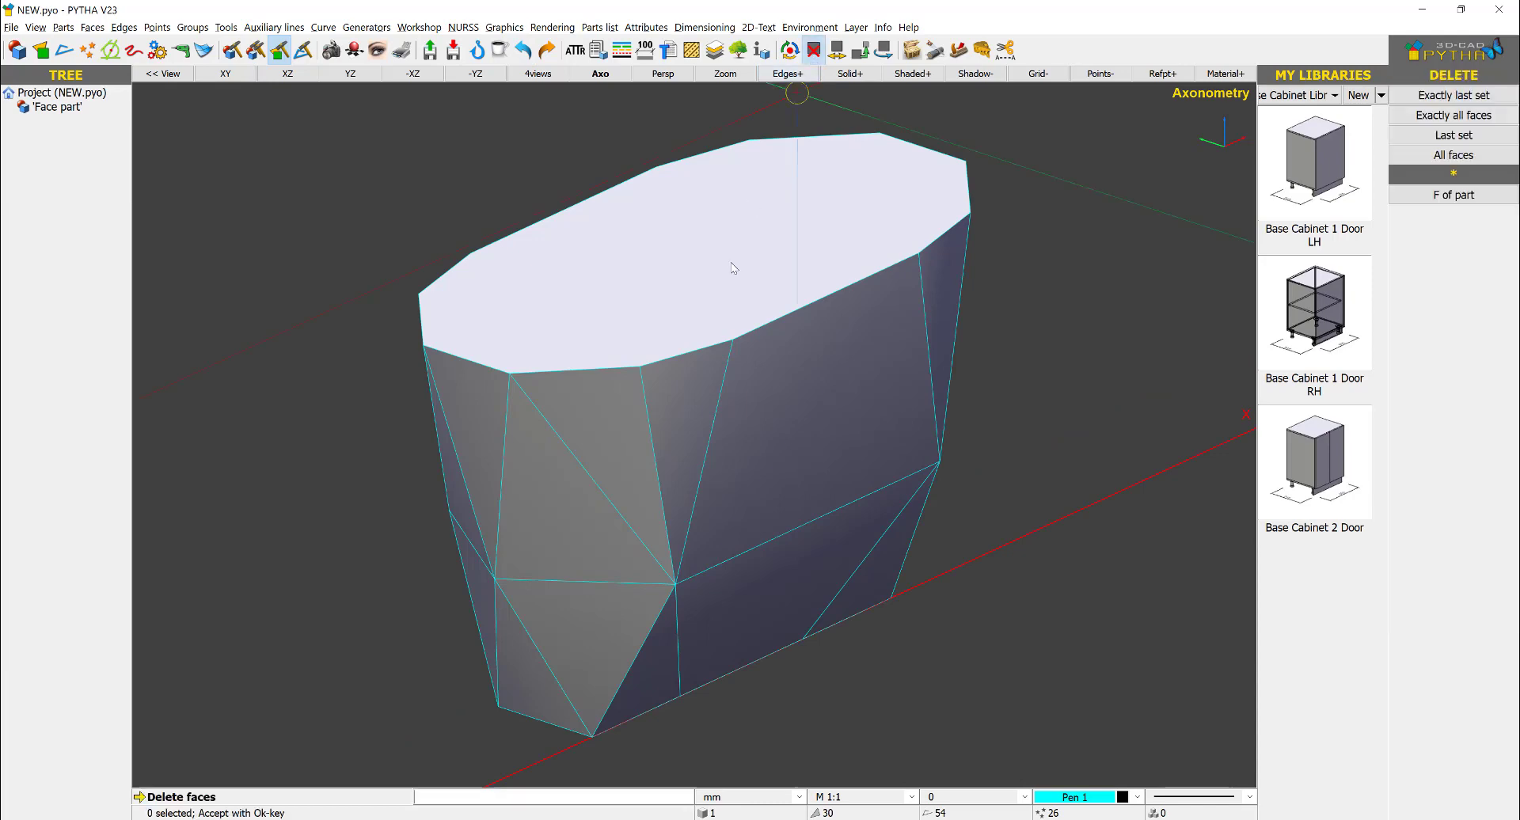
{"action": "middle_click_drag", "start_coordinate": [833, 427], "coordinate": [679, 545]}
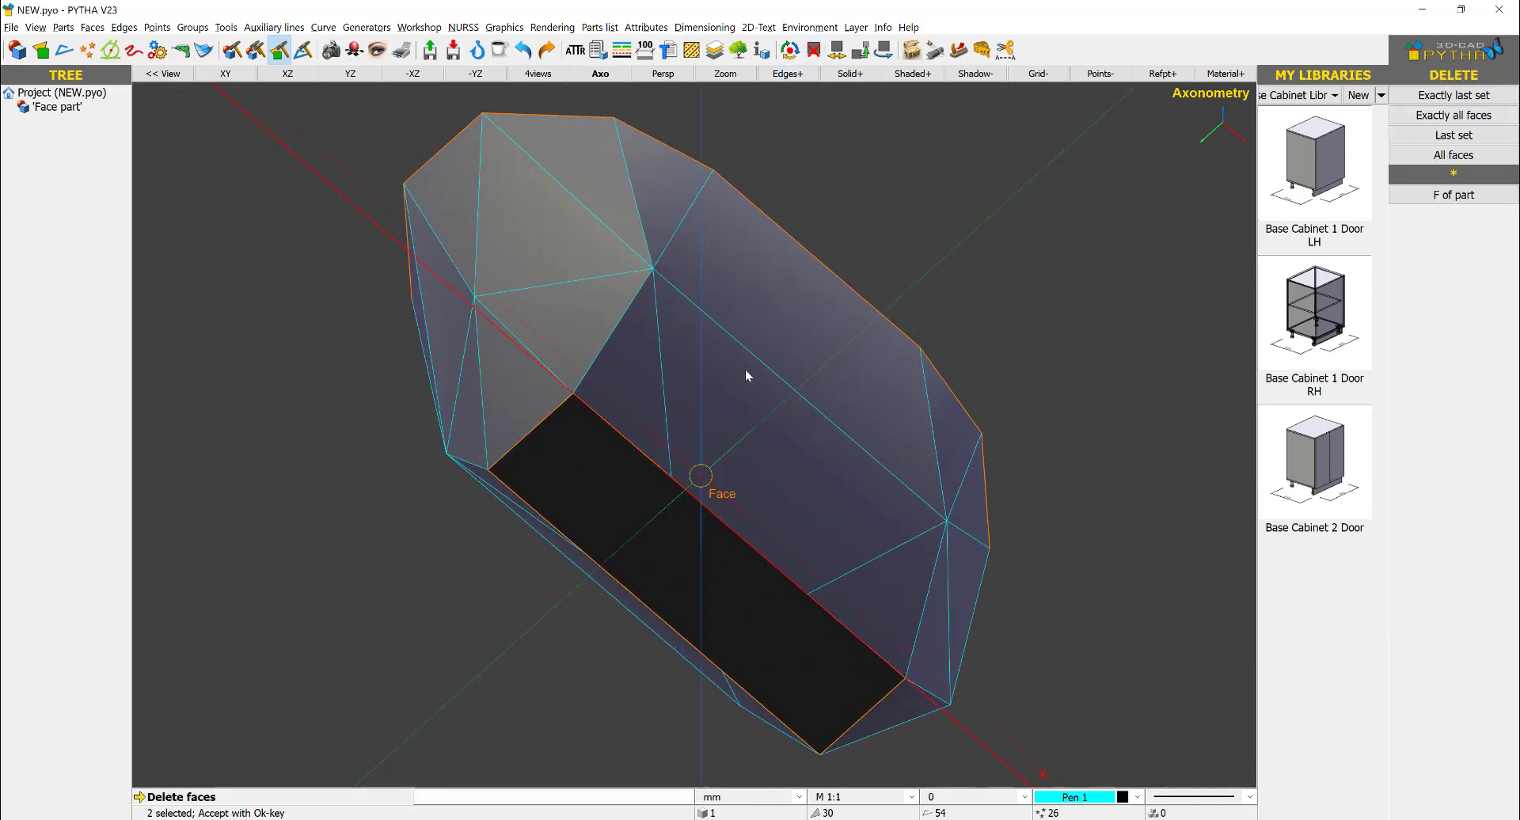
{"action": "middle_click_drag", "start_coordinate": [745, 375], "coordinate": [812, 436]}
{"action": "right_click", "coordinate": [812, 436]}
{"action": "scroll", "coordinate": [794, 382], "scroll_direction": "down", "scroll_amount": 3}
{"action": "middle_click_drag", "start_coordinate": [793, 381], "coordinate": [953, 367]}
{"action": "right_click", "coordinate": [1043, 308]}
{"action": "scroll", "coordinate": [1044, 304], "scroll_direction": "up", "scroll_amount": 3}
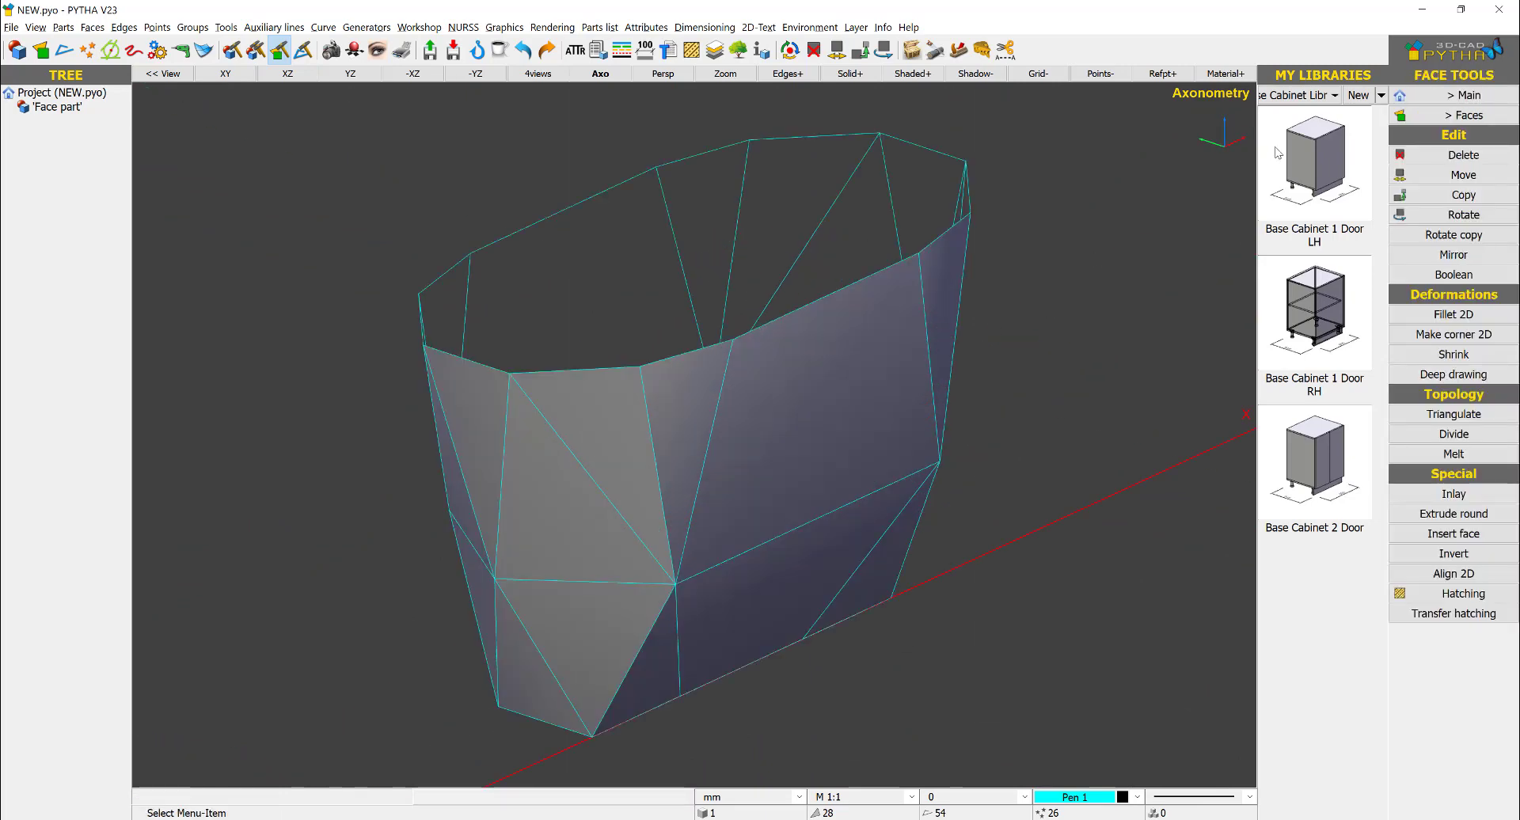
- Create a parallel object from the open shell as single boards and remove the original part
{"action": "scroll", "coordinate": [1105, 234], "scroll_direction": "down", "scroll_amount": 2}
{"action": "left_click", "coordinate": [1475, 95]}
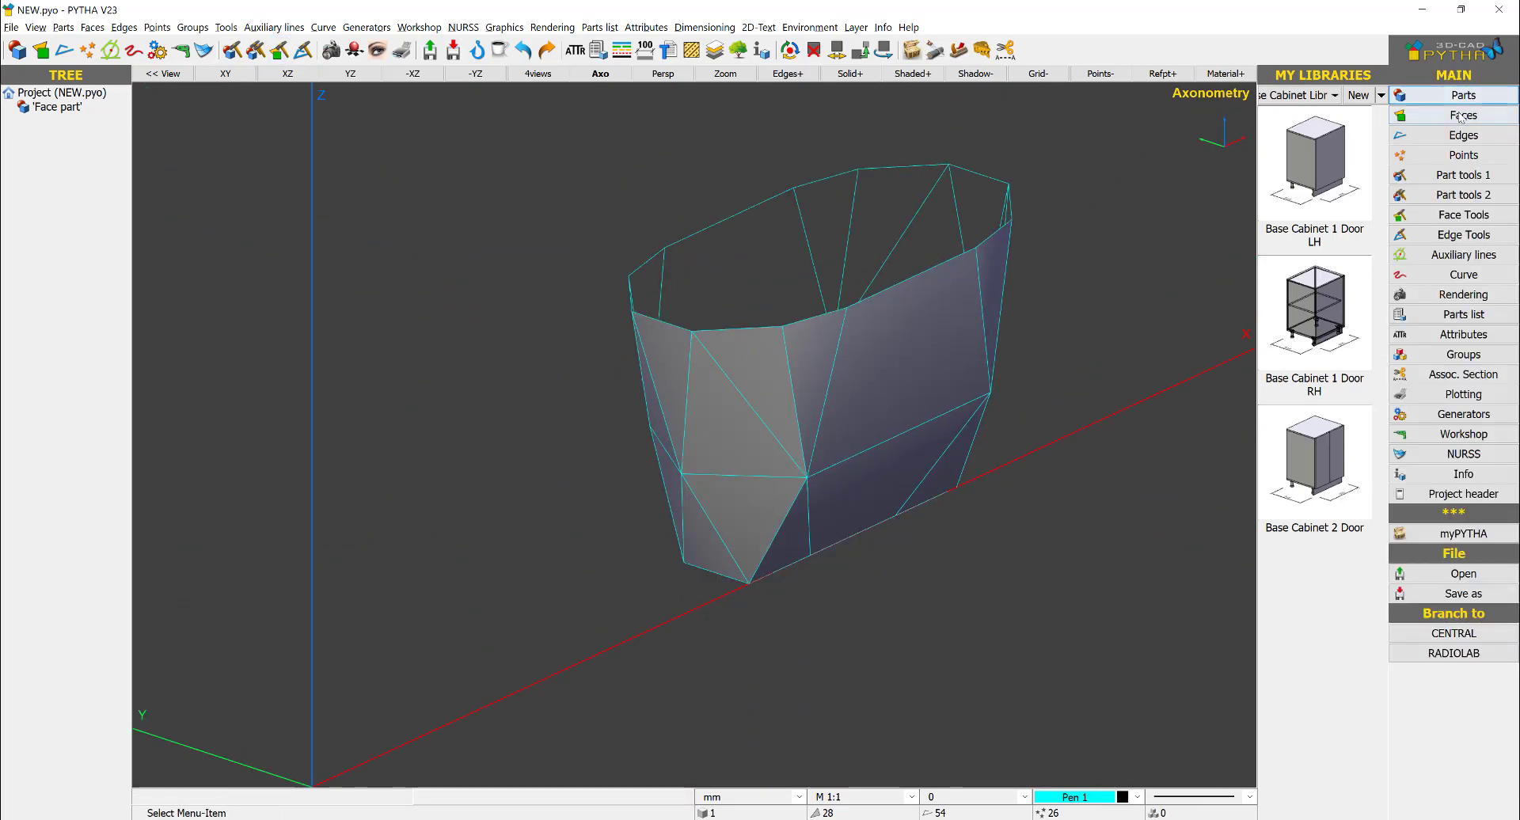
{"action": "left_click", "coordinate": [1475, 95]}
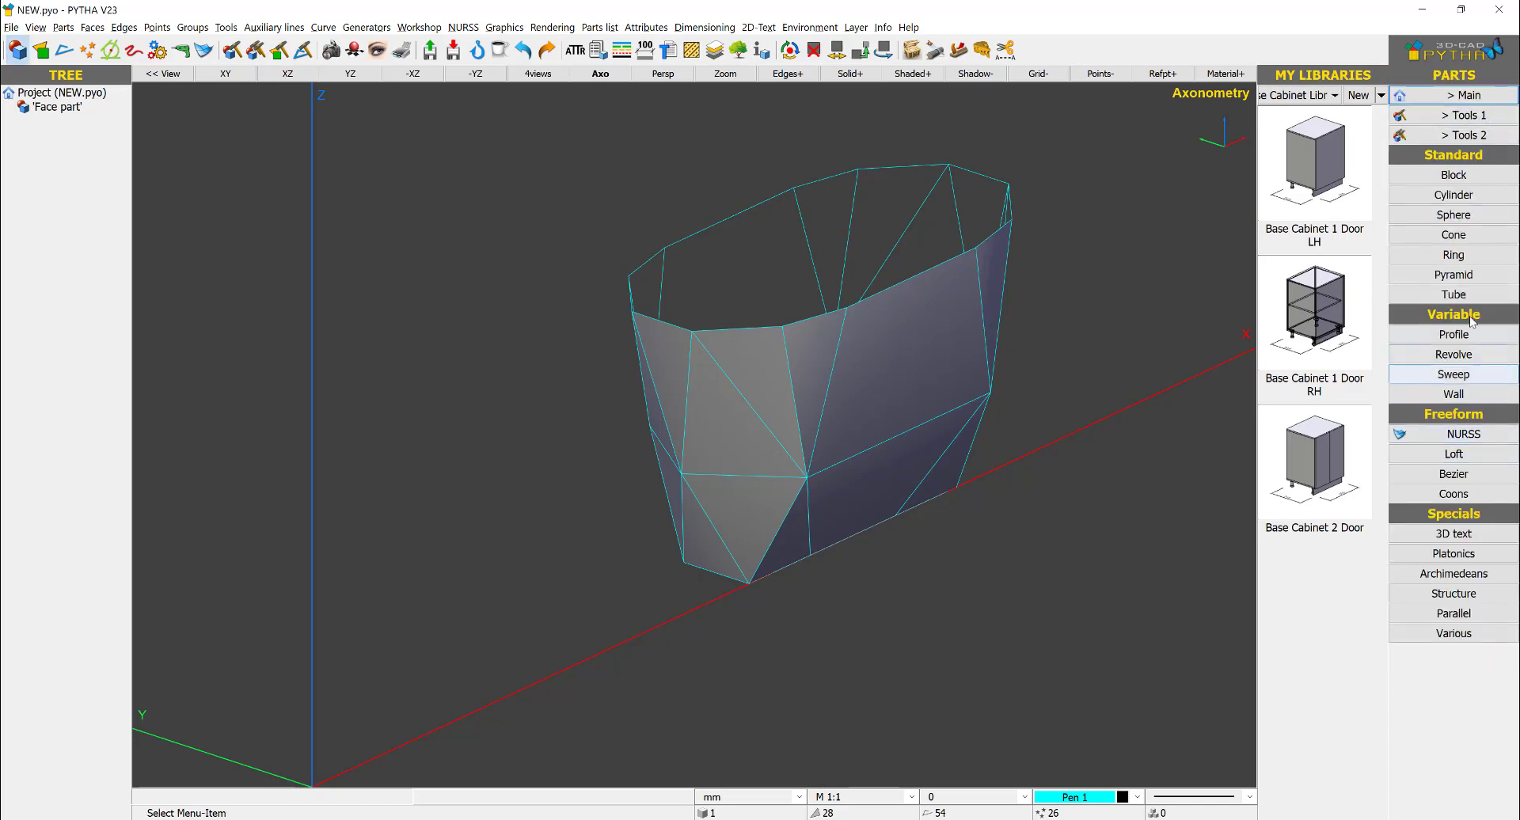
{"action": "left_click", "coordinate": [1444, 617]}
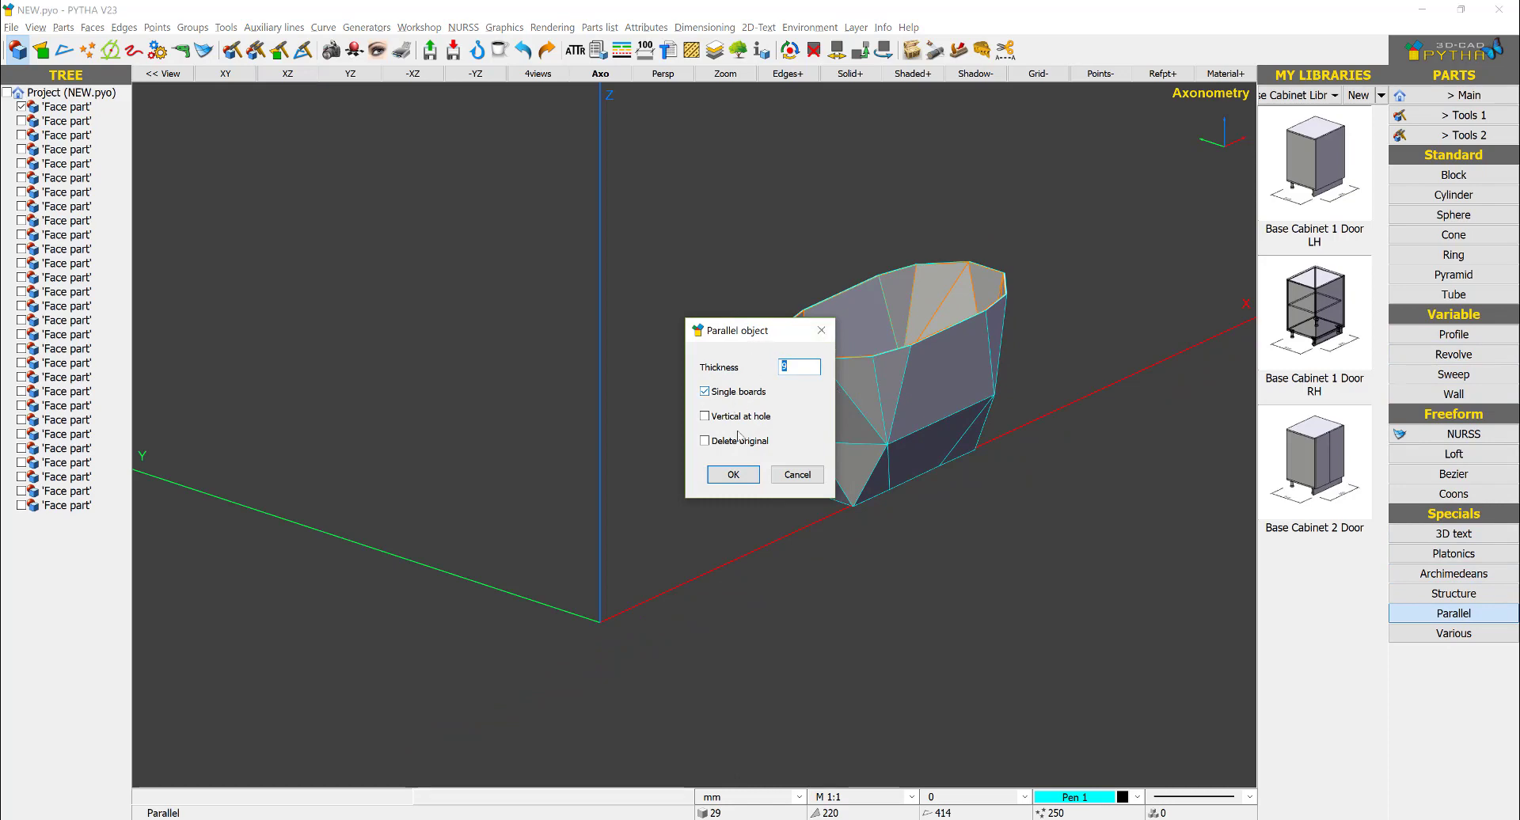
{"action": "left_click", "coordinate": [733, 475]}
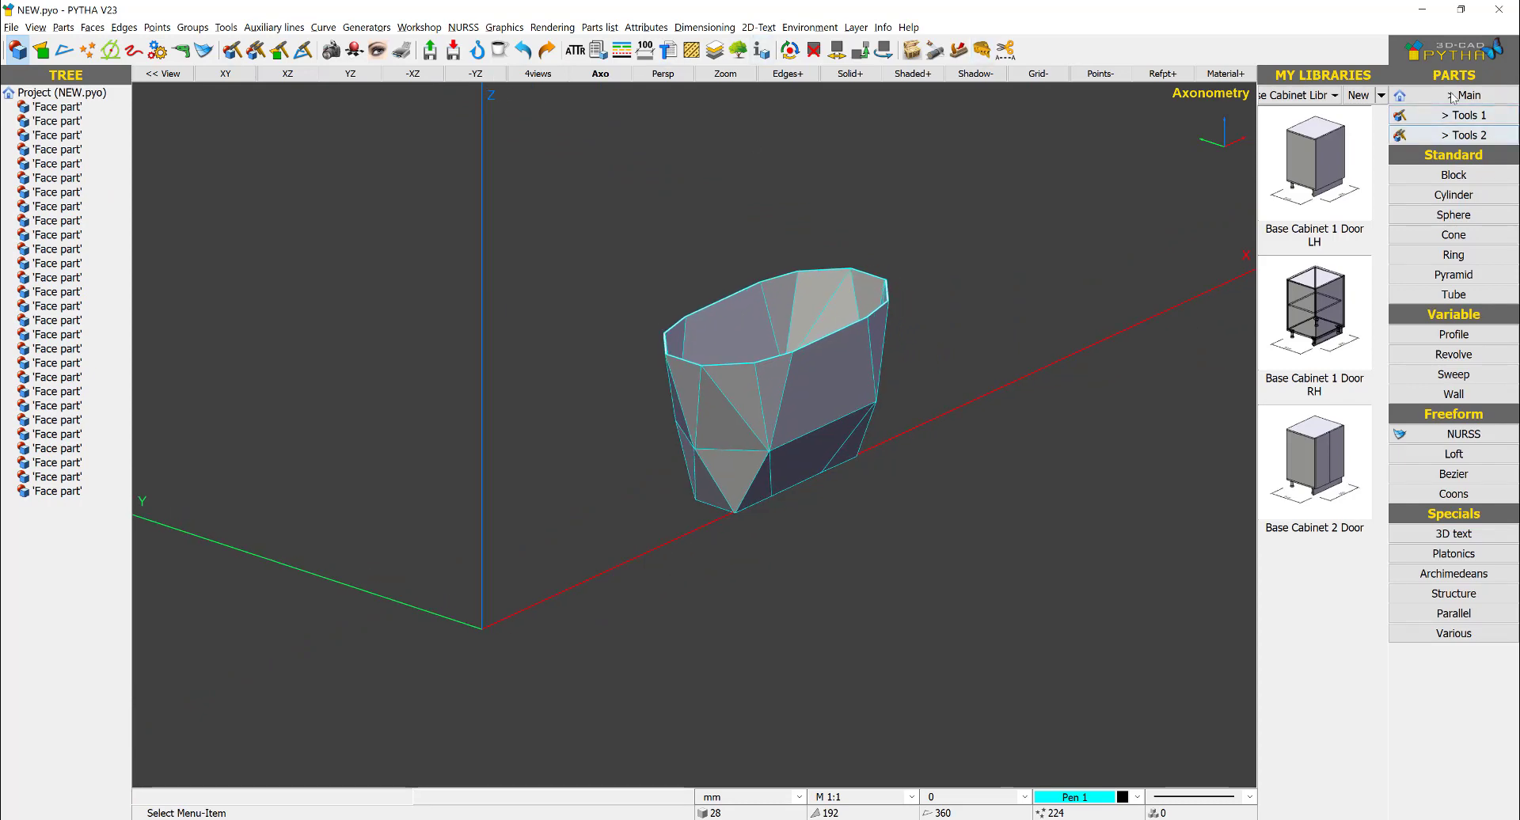
- Rename all the face parts to PANEL
{"action": "left_click", "coordinate": [1459, 95]}
{"action": "left_click", "coordinate": [1454, 332]}
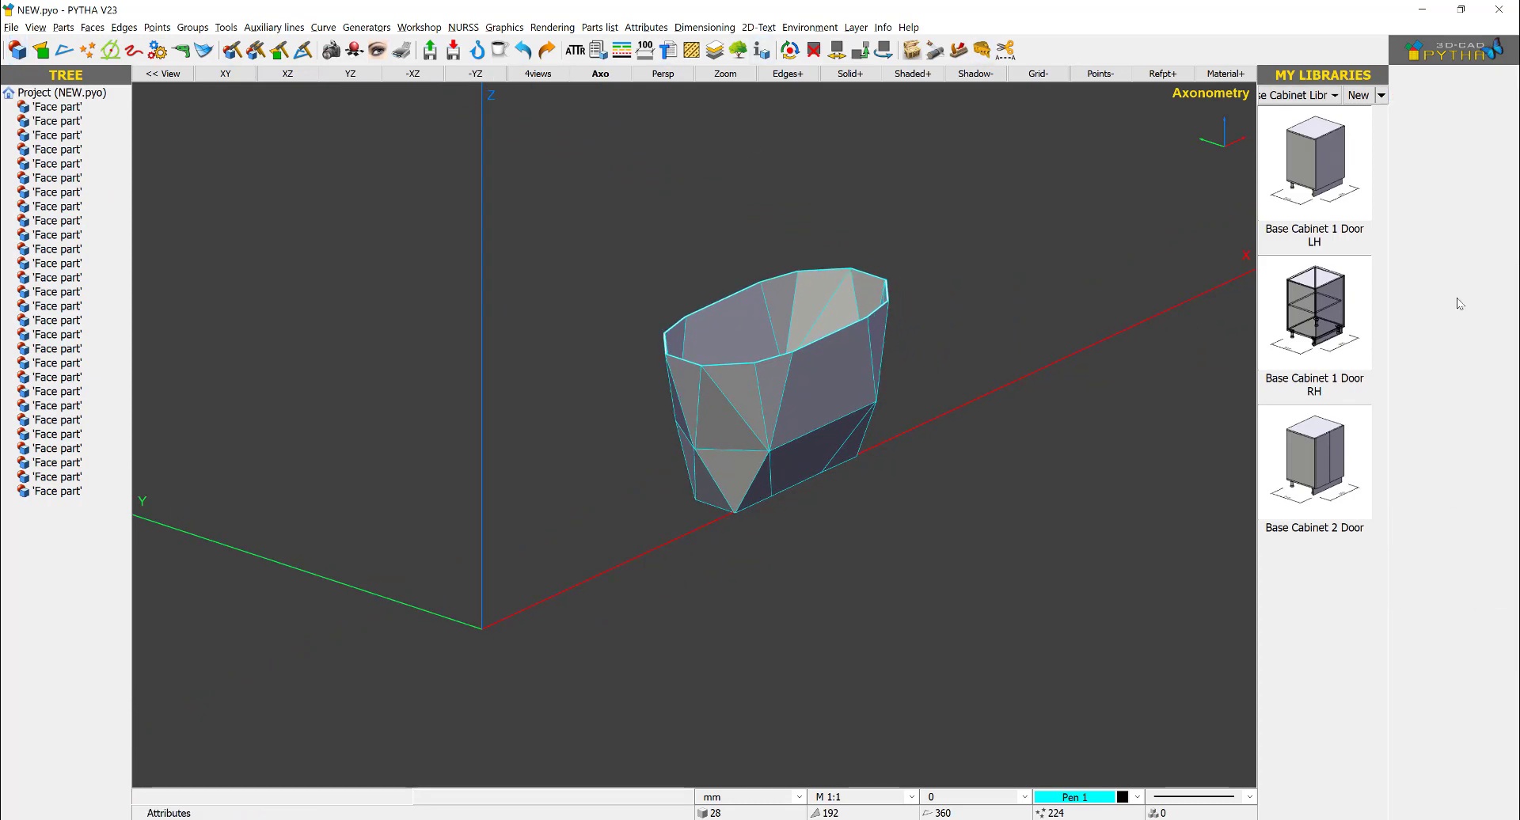
{"action": "left_click", "coordinate": [1454, 175]}
{"action": "right_click", "coordinate": [443, 547]}
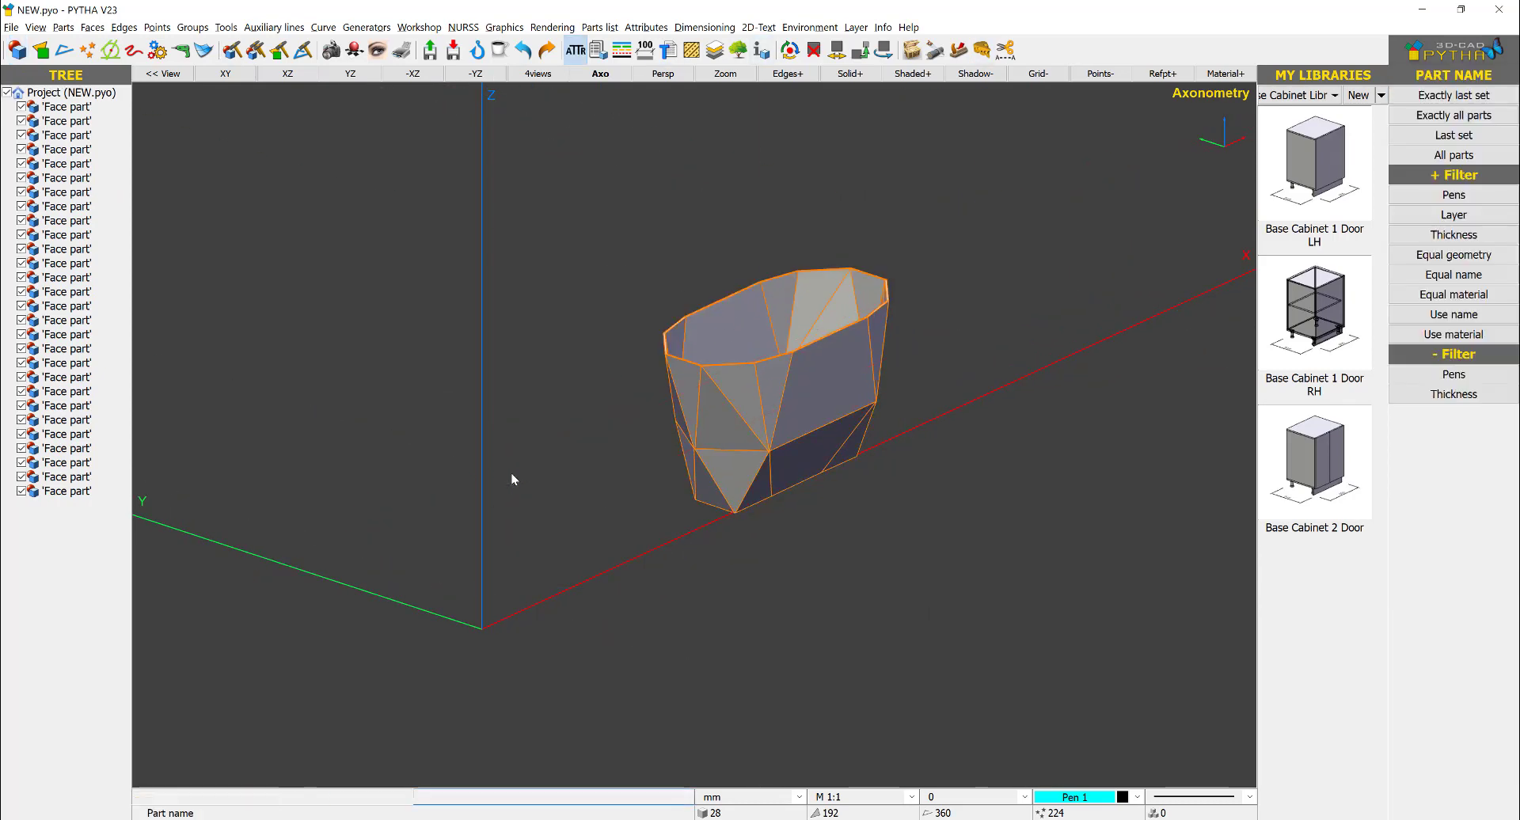
{"action": "type", "text": "PANEL"}
{"action": "key", "text": "Return"}
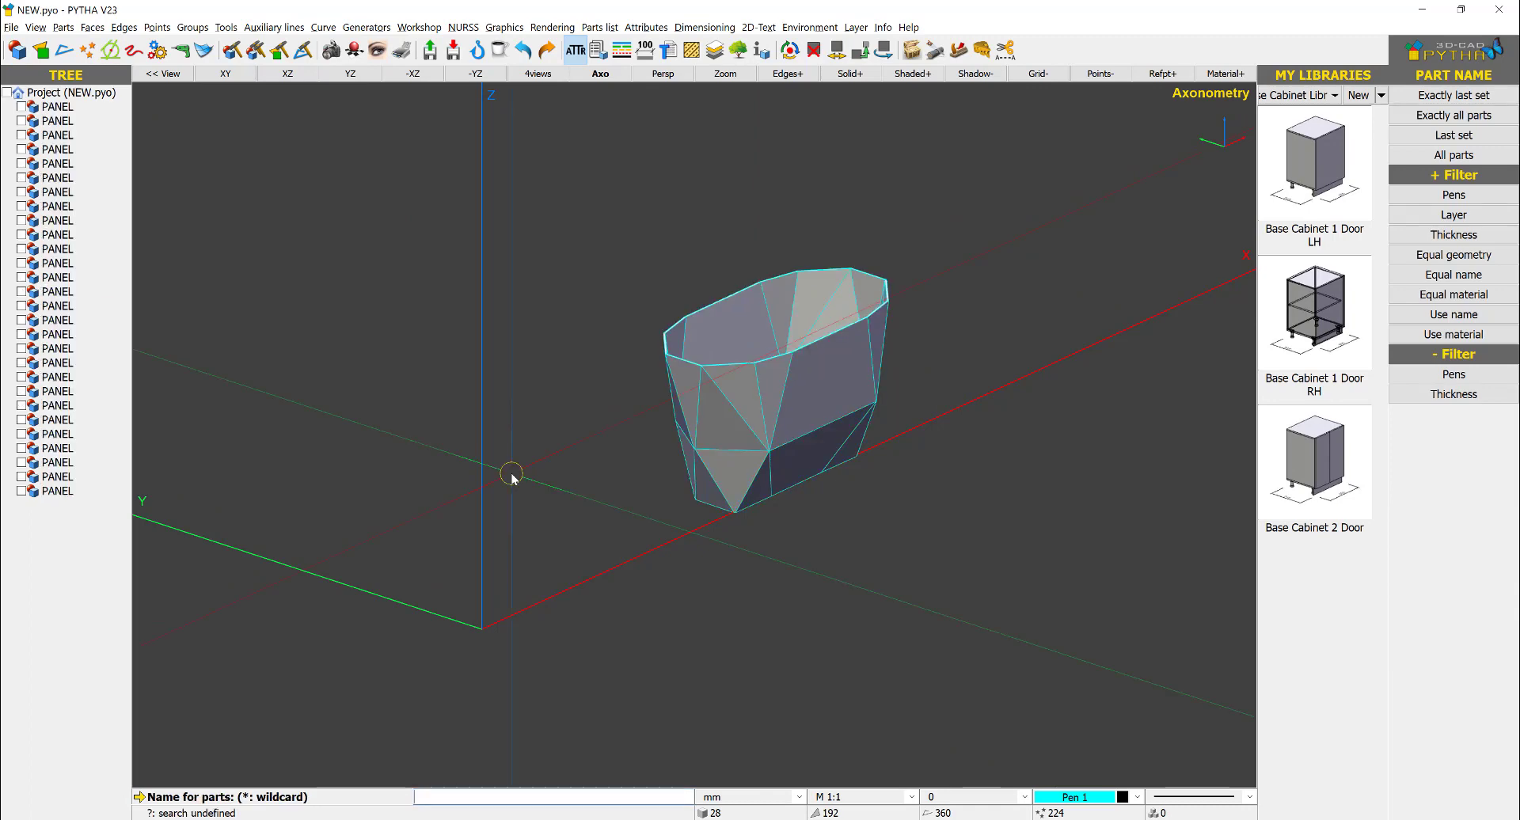
- Explode all the panels with a spread factor above 100 percent
{"action": "right_click", "coordinate": [979, 209]}
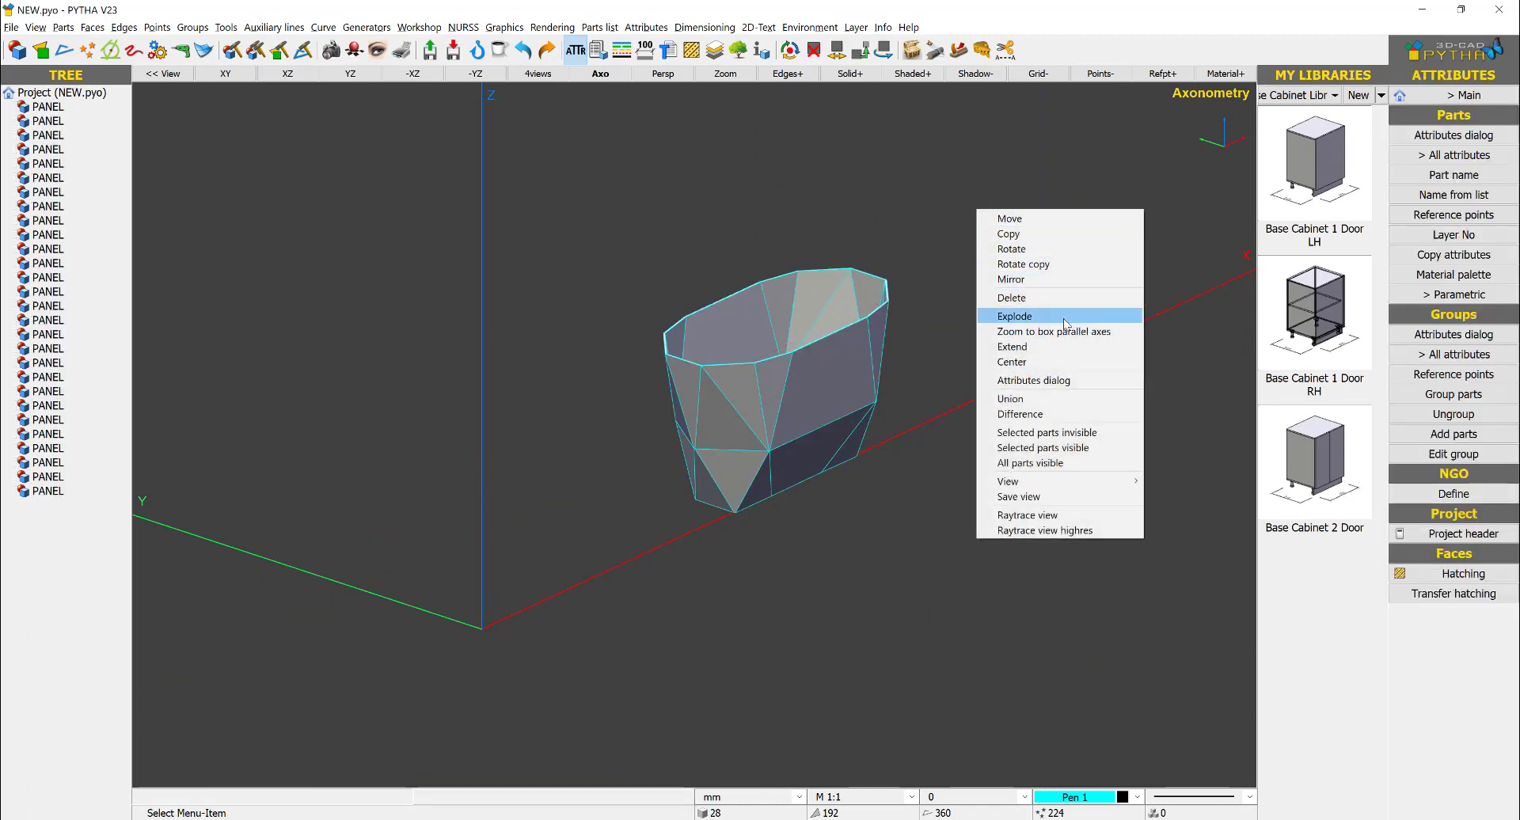
{"action": "left_click", "coordinate": [1057, 317]}
{"action": "left_click_drag", "start_coordinate": [984, 192], "coordinate": [445, 684]}
{"action": "right_click", "coordinate": [445, 684]}
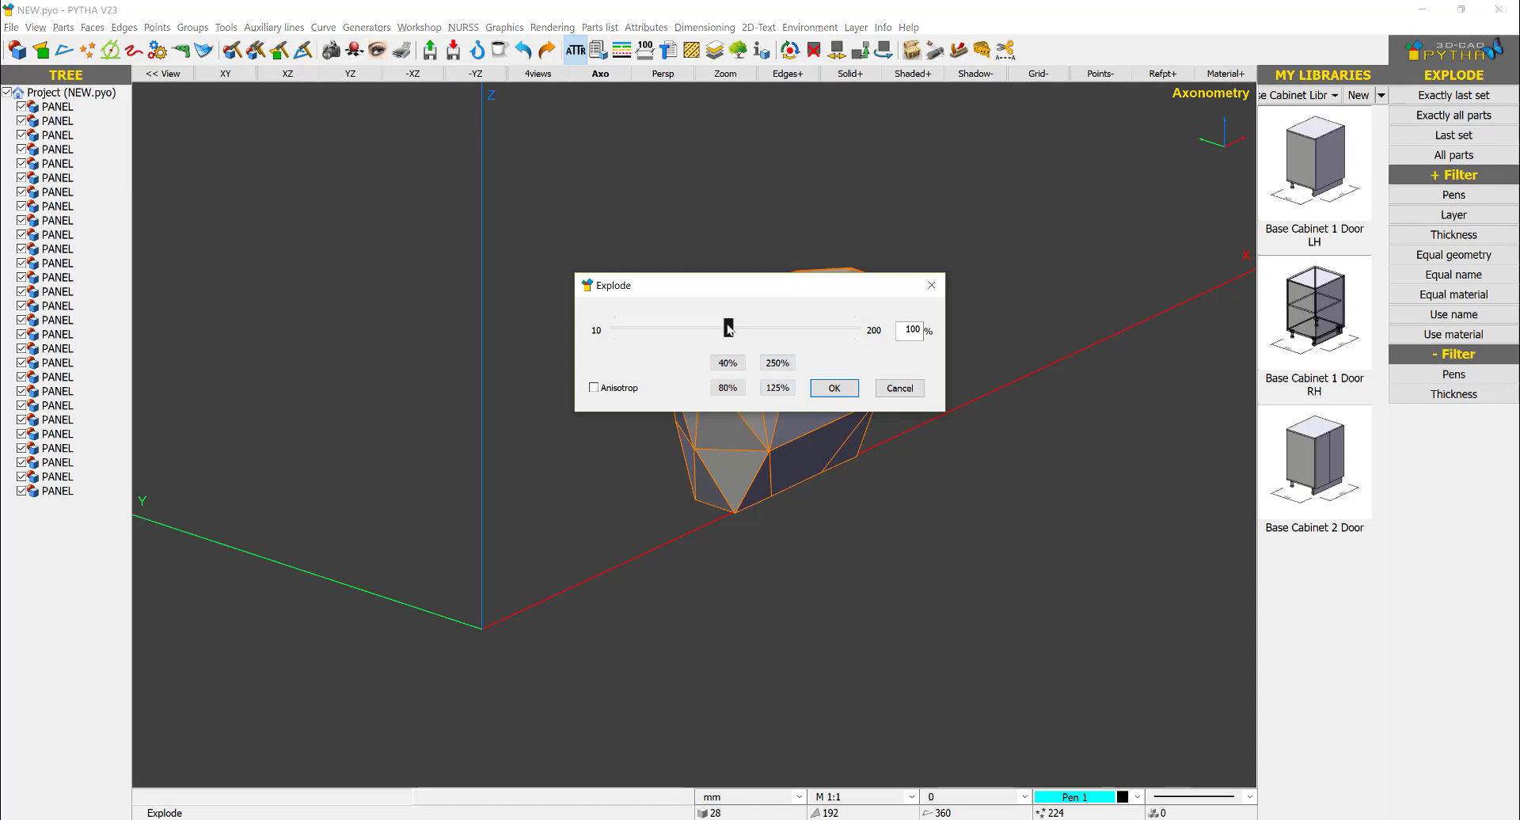
{"action": "left_click_drag", "start_coordinate": [726, 325], "coordinate": [797, 329]}
{"action": "left_click", "coordinate": [828, 391]}
- Inspect the exploded panels' mitred edges from several sides and undo the explosion
{"action": "scroll", "coordinate": [665, 387], "scroll_direction": "up", "scroll_amount": 6}
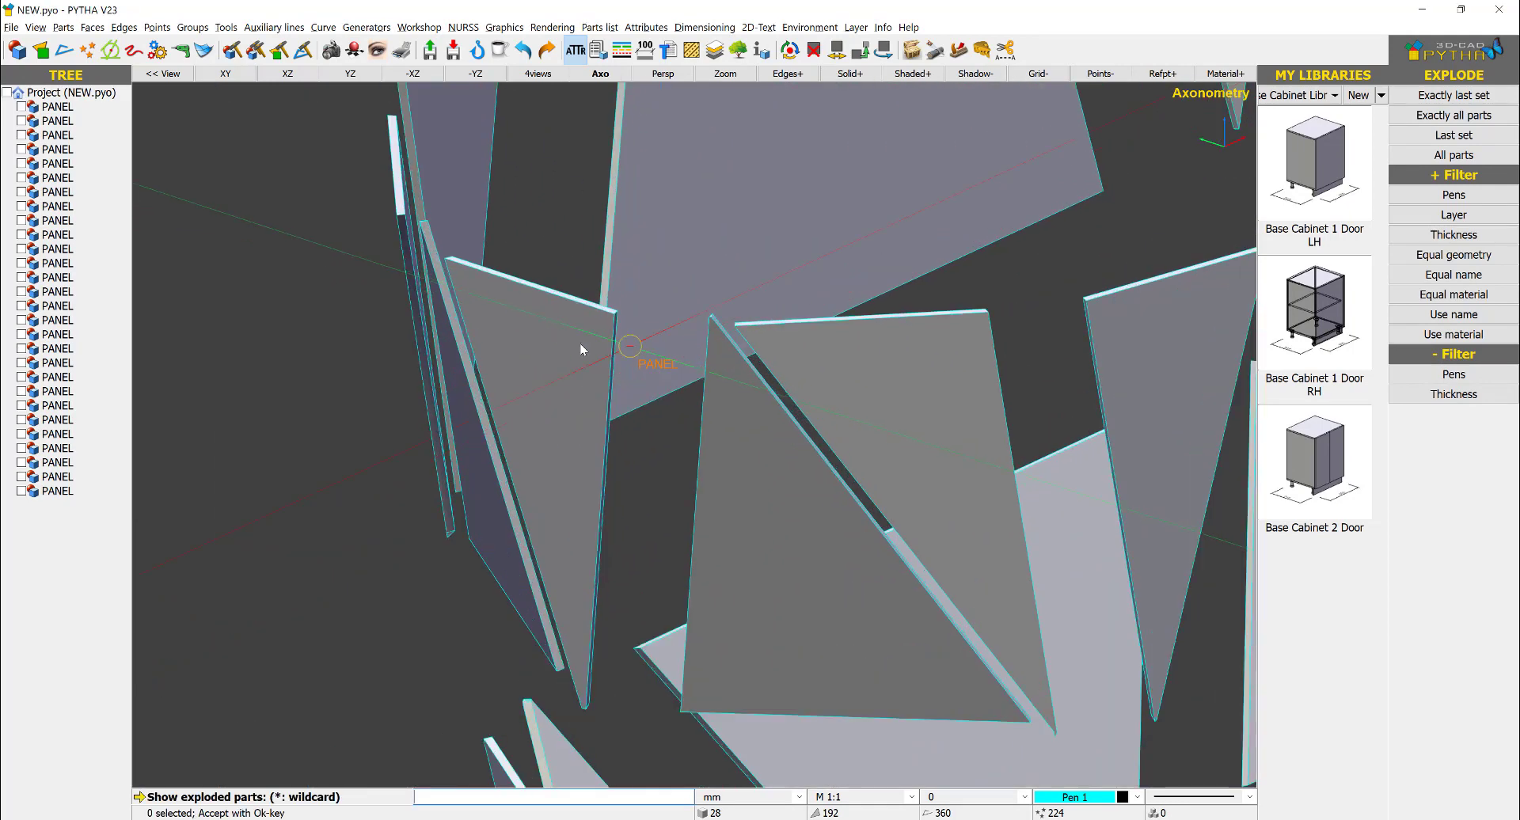
{"action": "scroll", "coordinate": [581, 343], "scroll_direction": "up", "scroll_amount": 4}
{"action": "right_click", "coordinate": [599, 329]}
{"action": "scroll", "coordinate": [598, 329], "scroll_direction": "down", "scroll_amount": 4}
{"action": "middle_click_drag", "start_coordinate": [836, 361], "coordinate": [744, 362]}
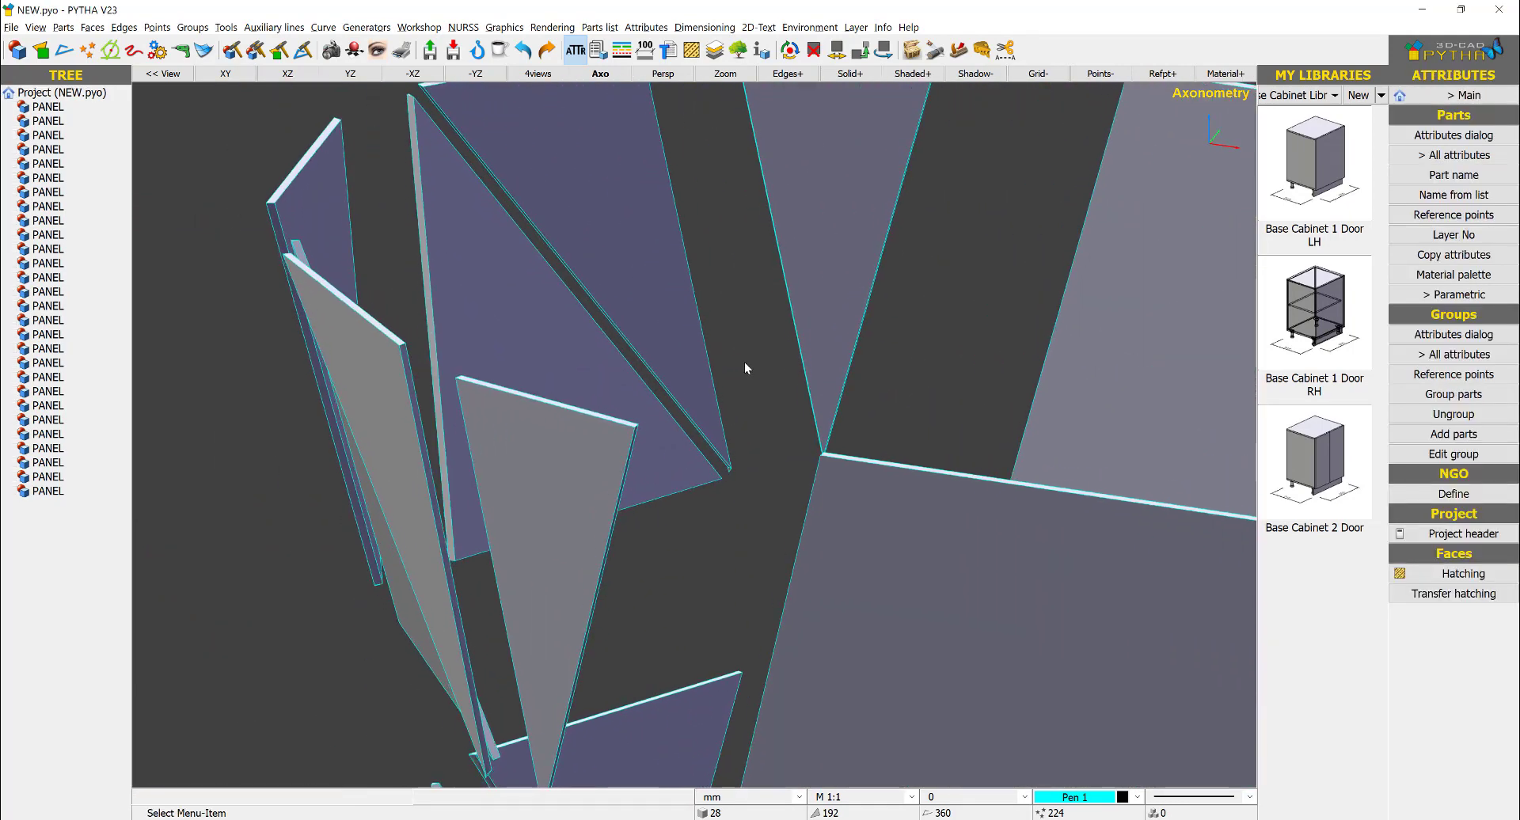
{"action": "scroll", "coordinate": [747, 363], "scroll_direction": "down", "scroll_amount": 8}
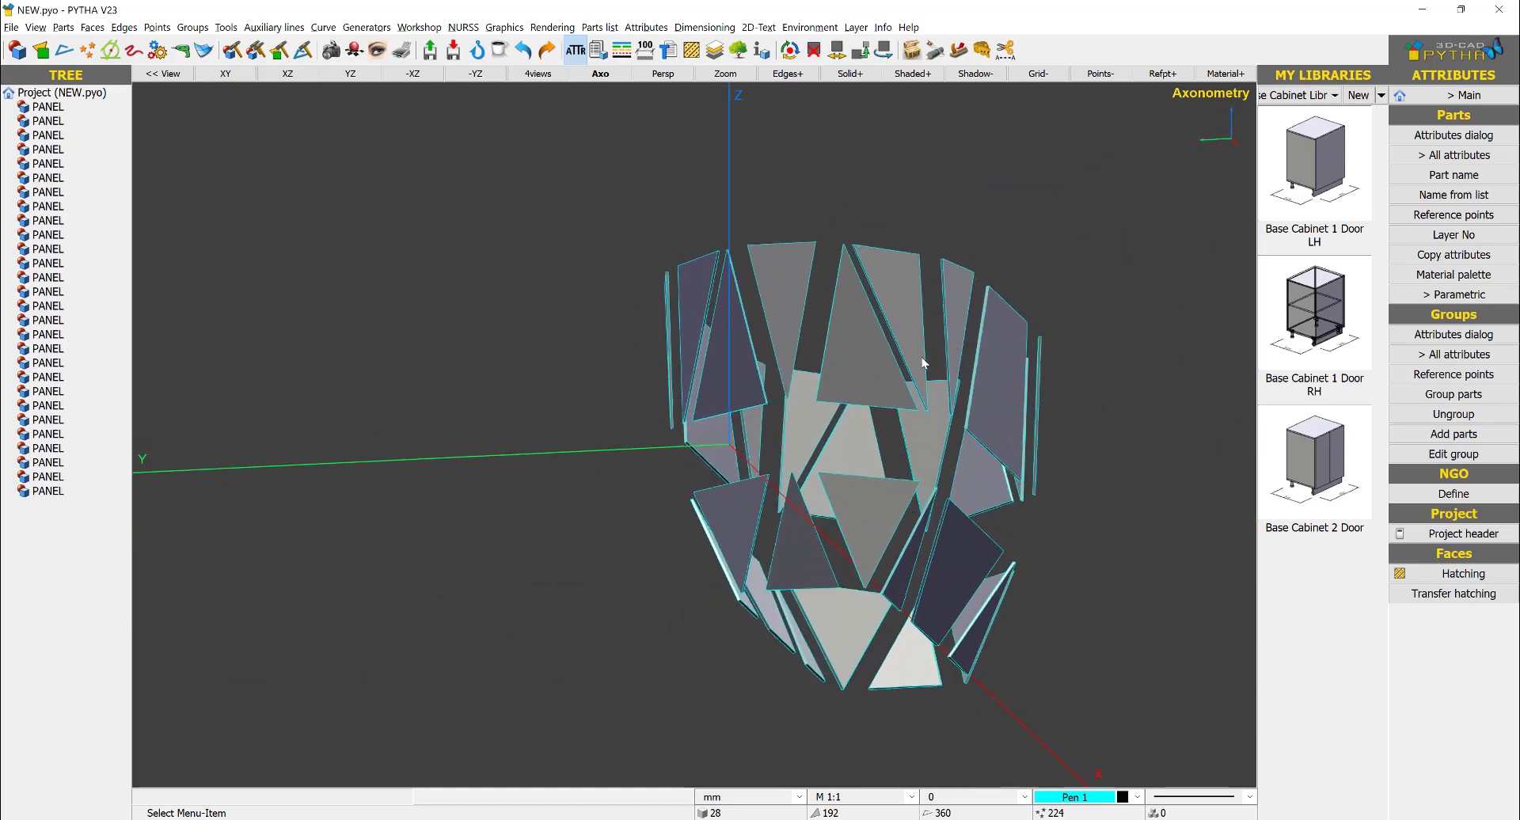
{"action": "middle_click_drag", "start_coordinate": [922, 364], "coordinate": [896, 376]}
{"action": "scroll", "coordinate": [895, 376], "scroll_direction": "down", "scroll_amount": 3}
{"action": "key", "text": "ctrl+z"}
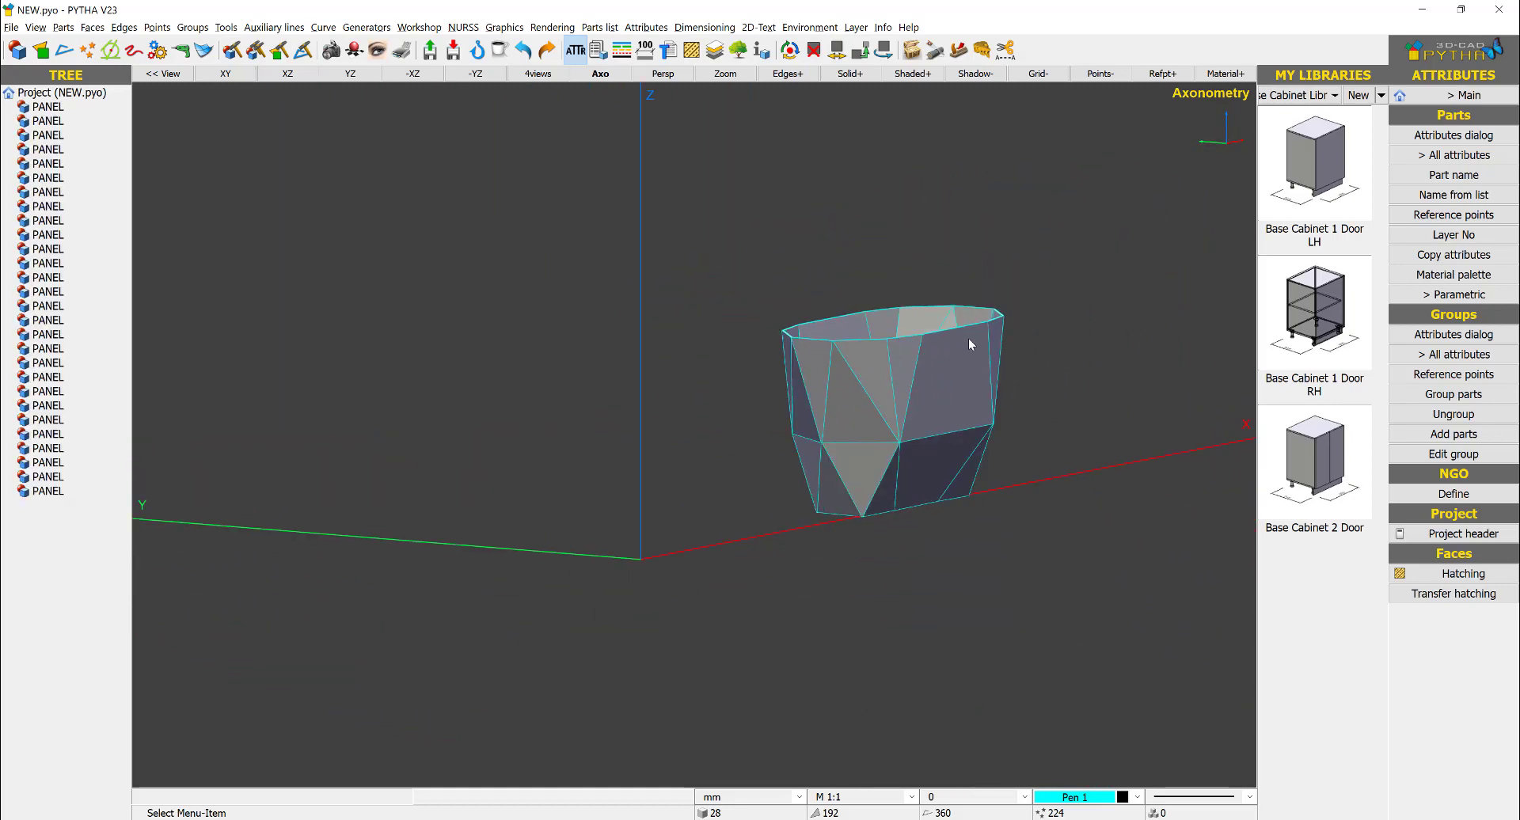
{"action": "middle_click_drag", "start_coordinate": [1101, 413], "coordinate": [949, 471]}
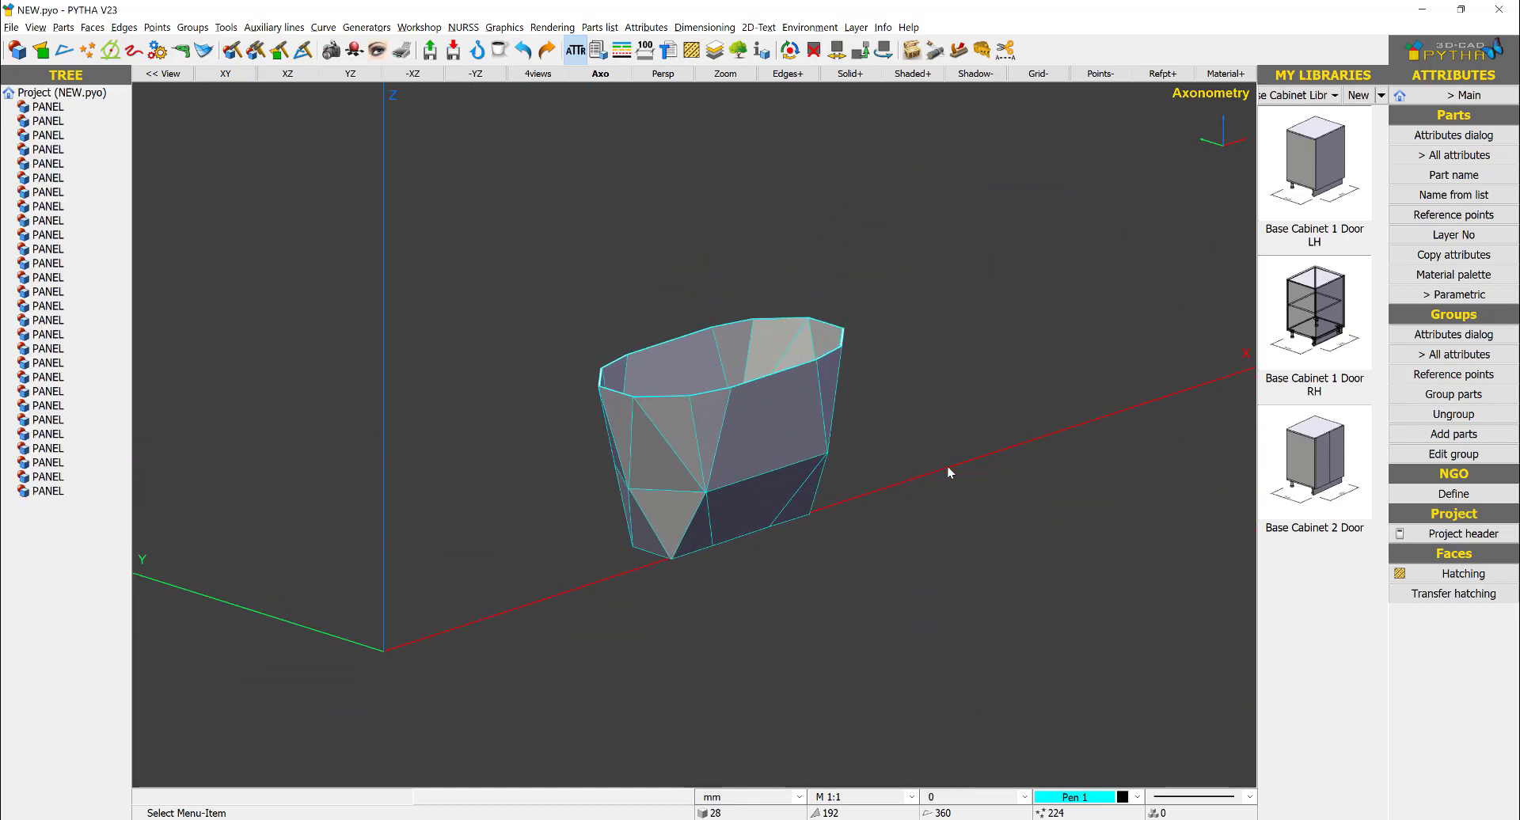
- Start the workshop's CAM export with all the counter panels selected
{"action": "left_click", "coordinate": [1444, 92]}
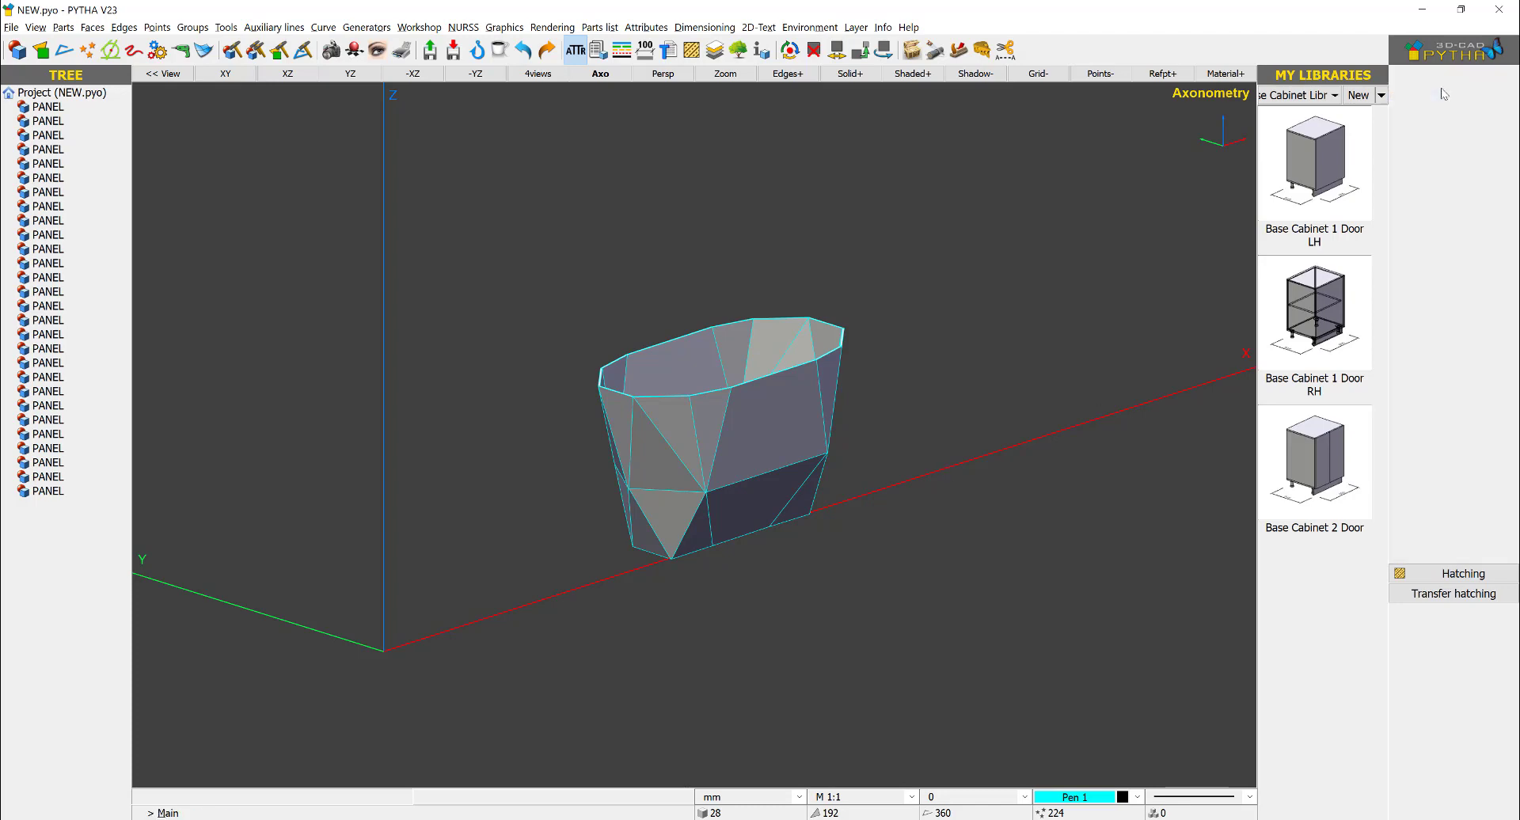
{"action": "left_click", "coordinate": [1455, 436]}
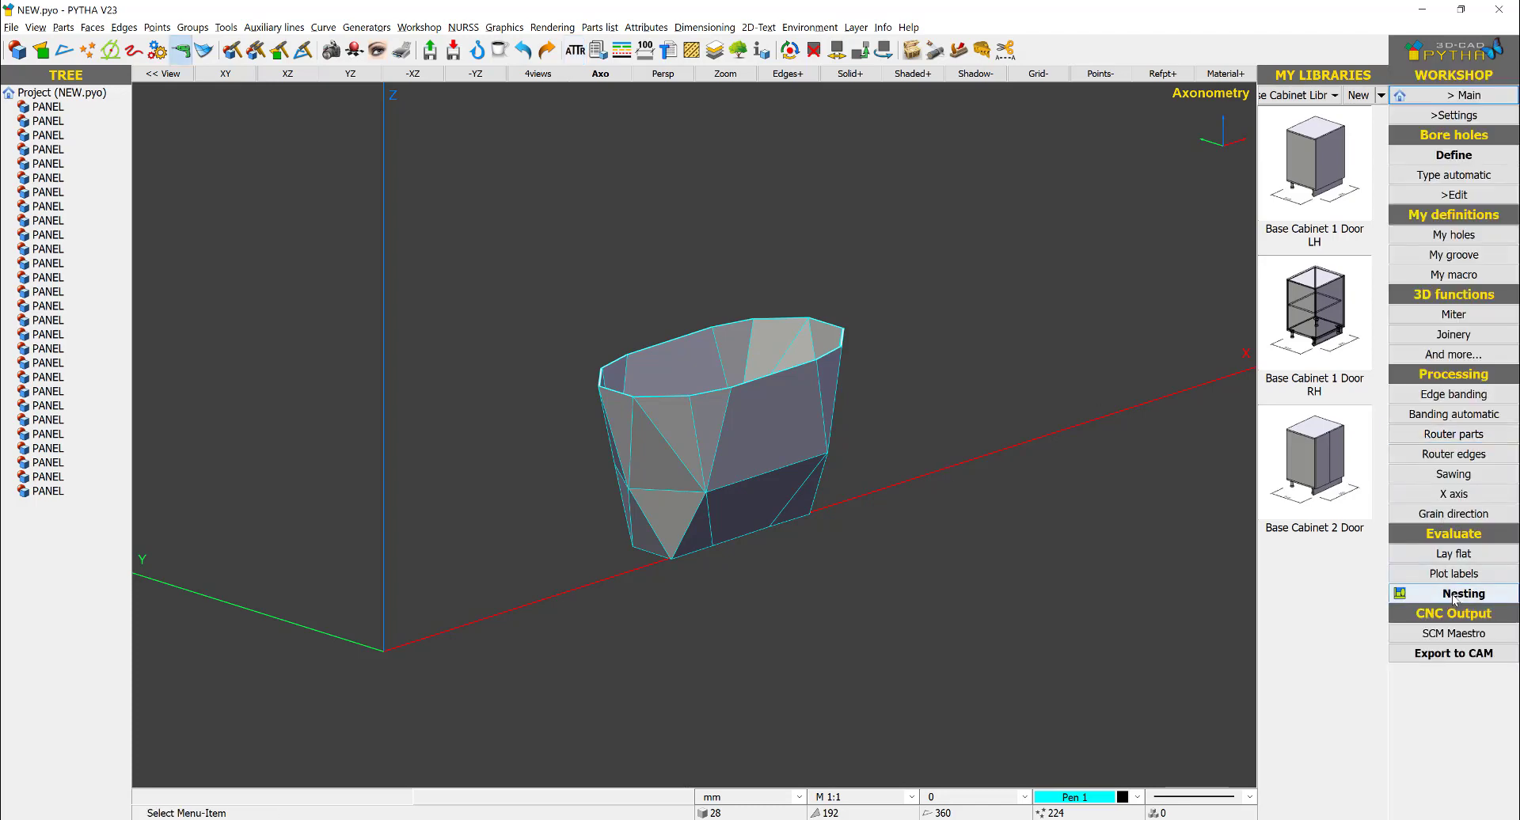
{"action": "left_click", "coordinate": [1449, 655]}
{"action": "left_click_drag", "start_coordinate": [621, 425], "coordinate": [370, 643]}
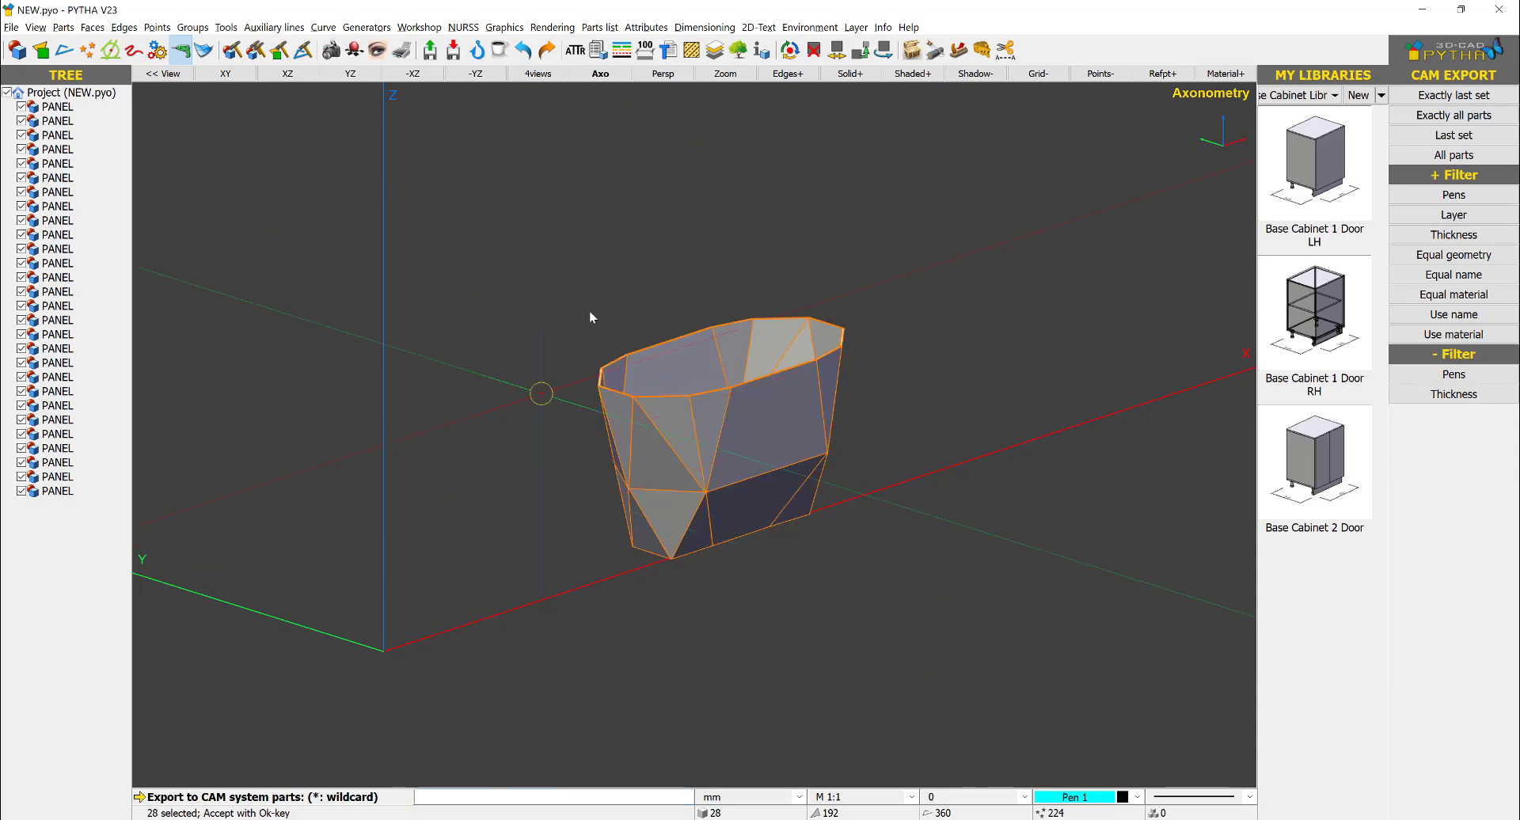
{"action": "right_click", "coordinate": [591, 315]}
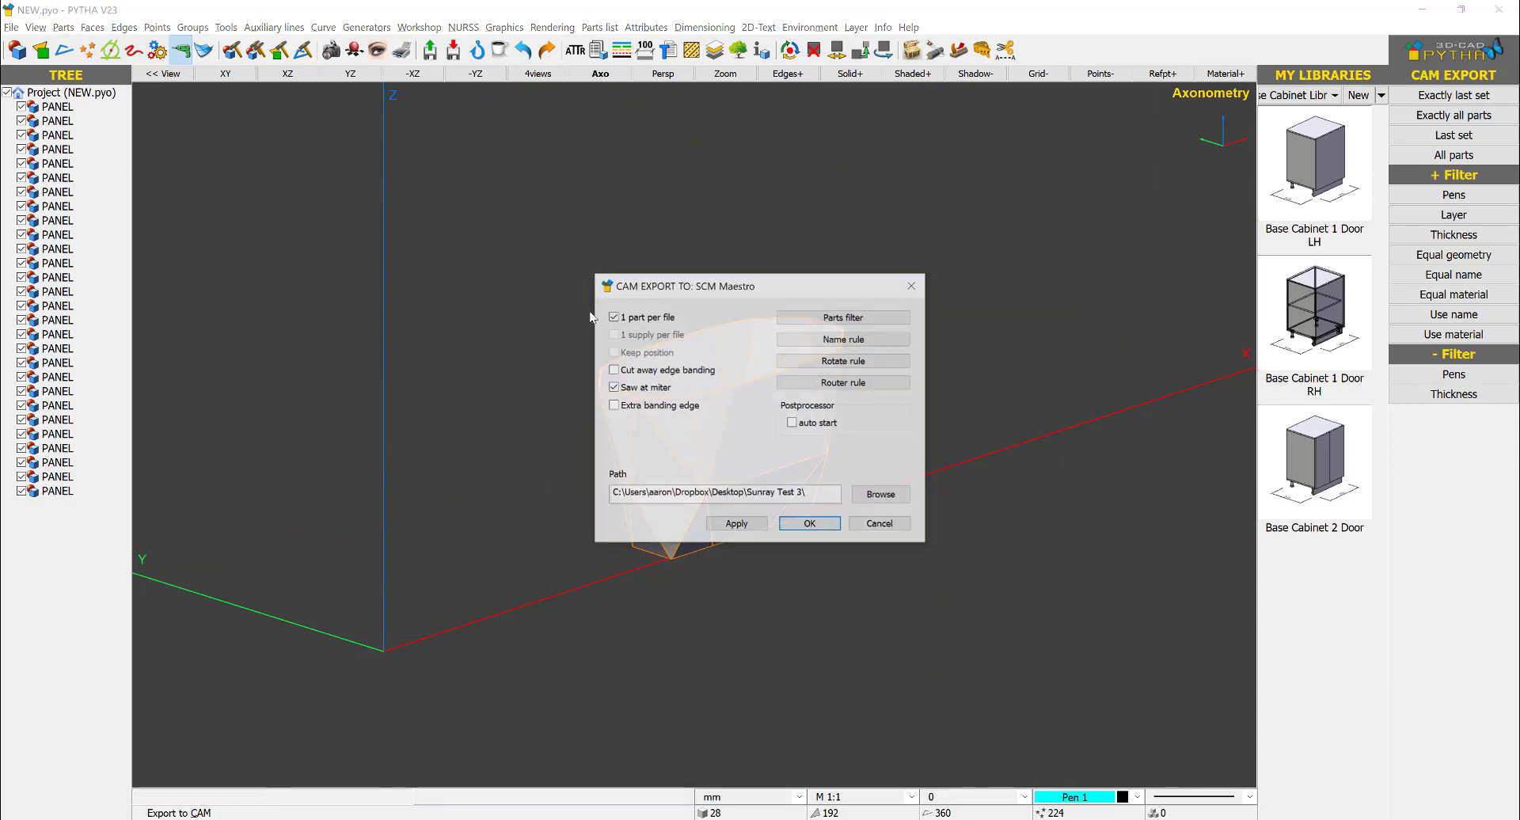
- Create a COUNTER TEST folder on the Desktop as the export path and export the panels to SCM Maestro
{"action": "left_click", "coordinate": [881, 495]}
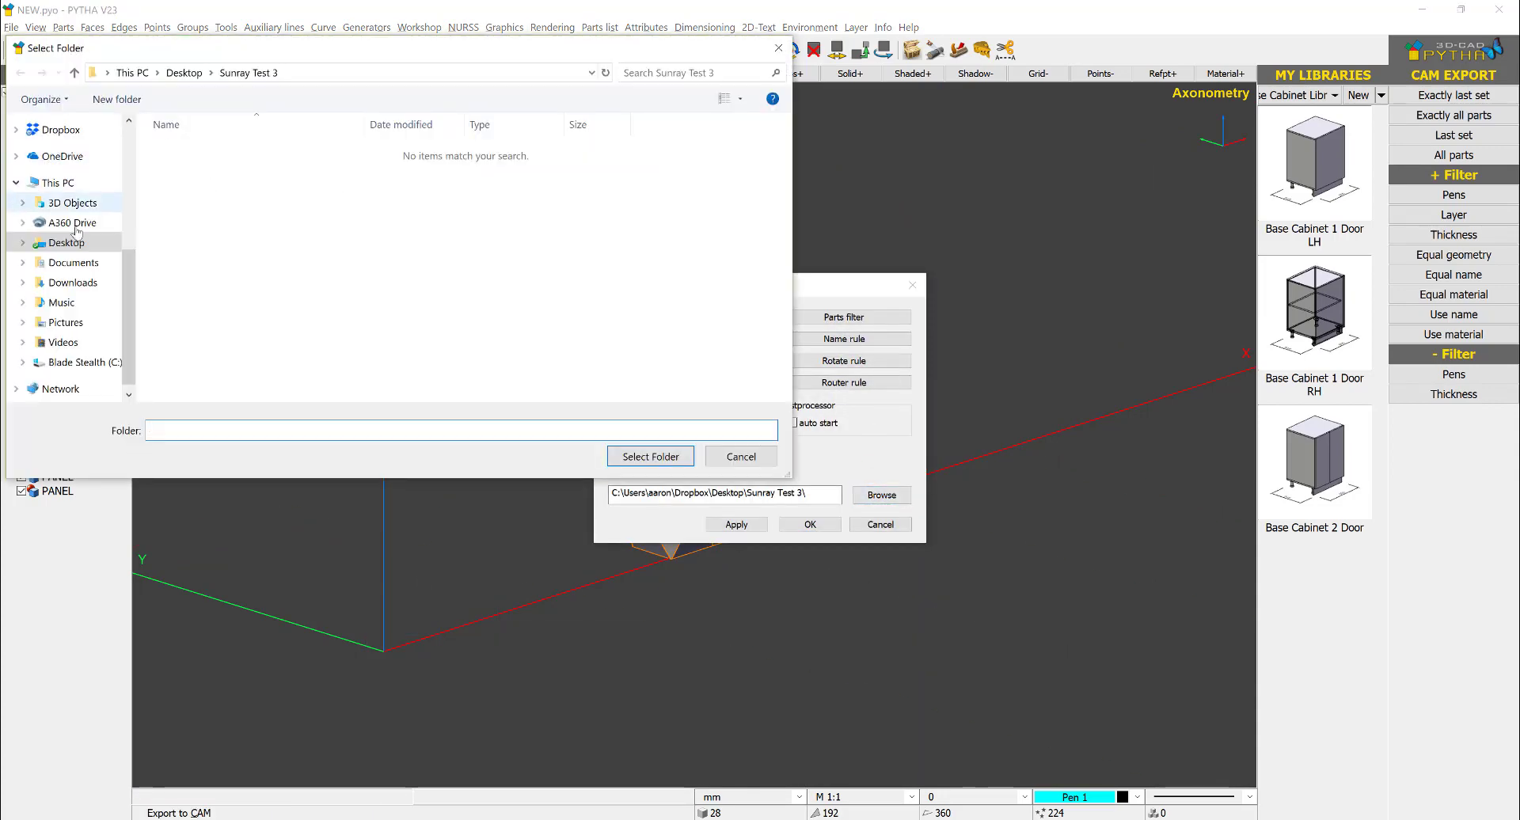
{"action": "left_click", "coordinate": [67, 243]}
{"action": "left_click", "coordinate": [117, 99]}
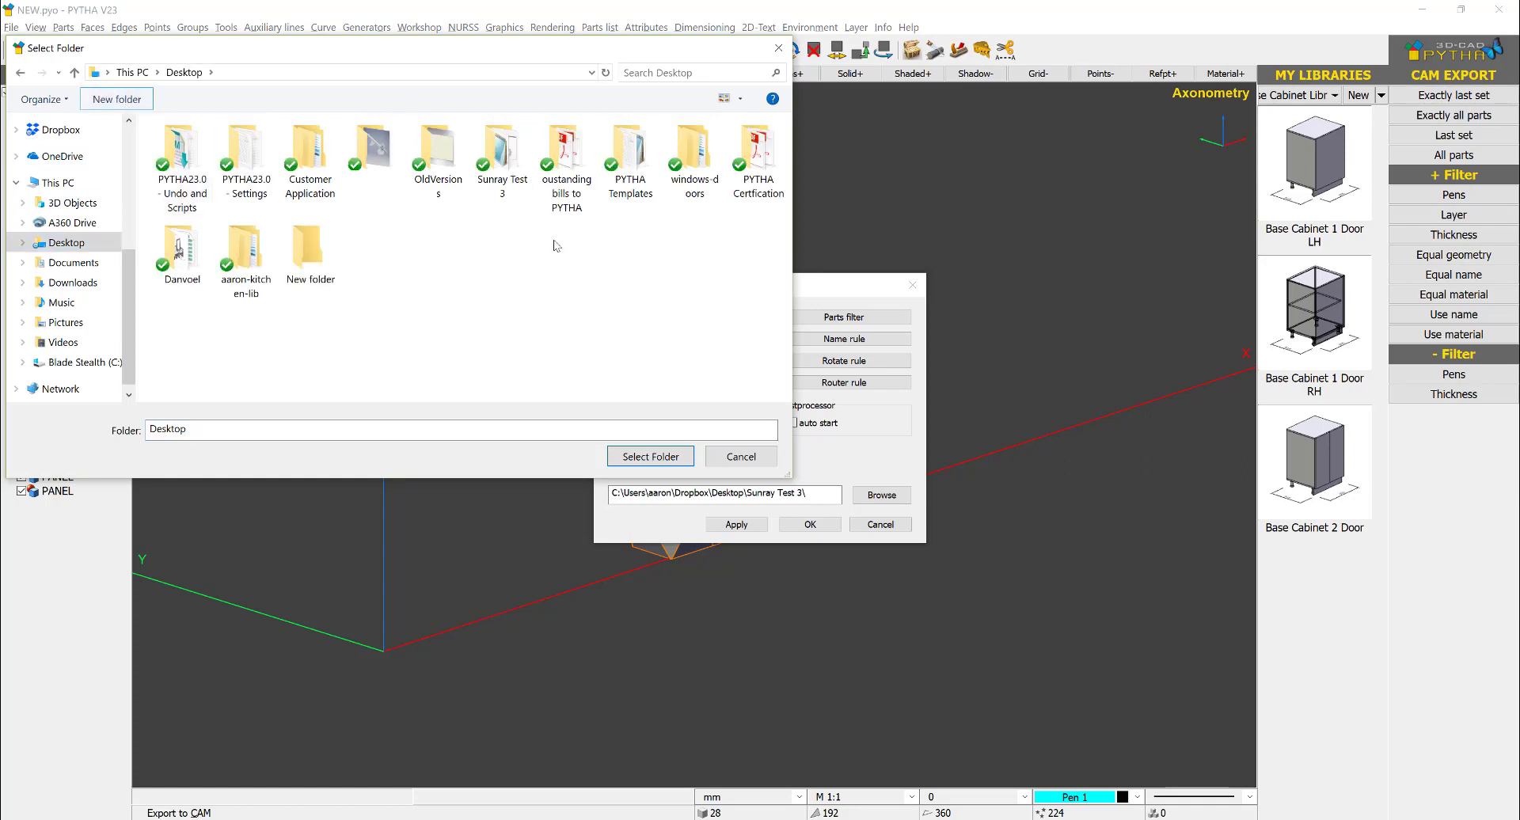
{"action": "key", "text": "BackSpace"}
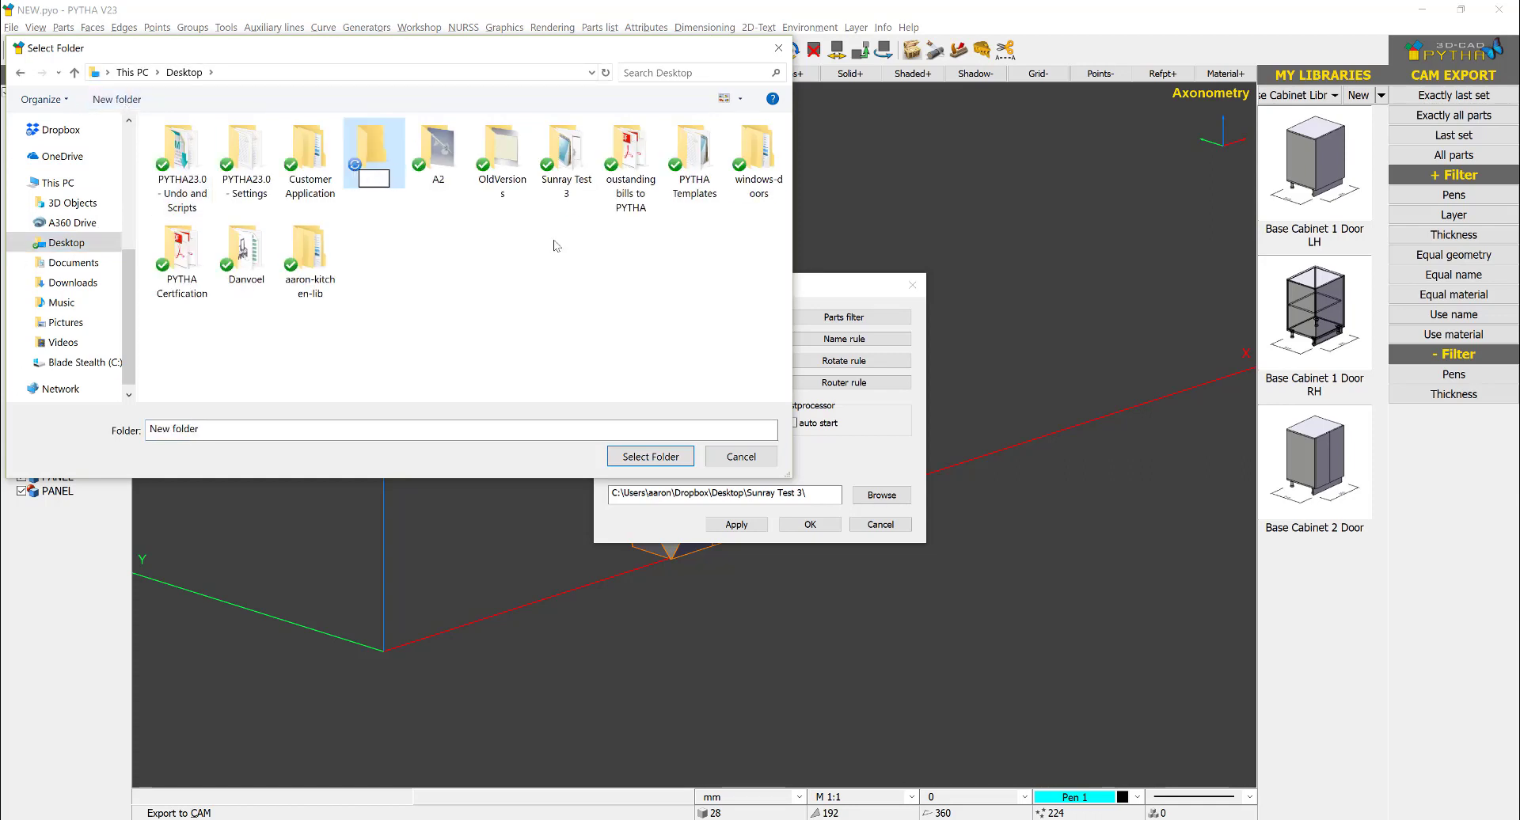
{"action": "type", "text": "COUNTER TEST"}
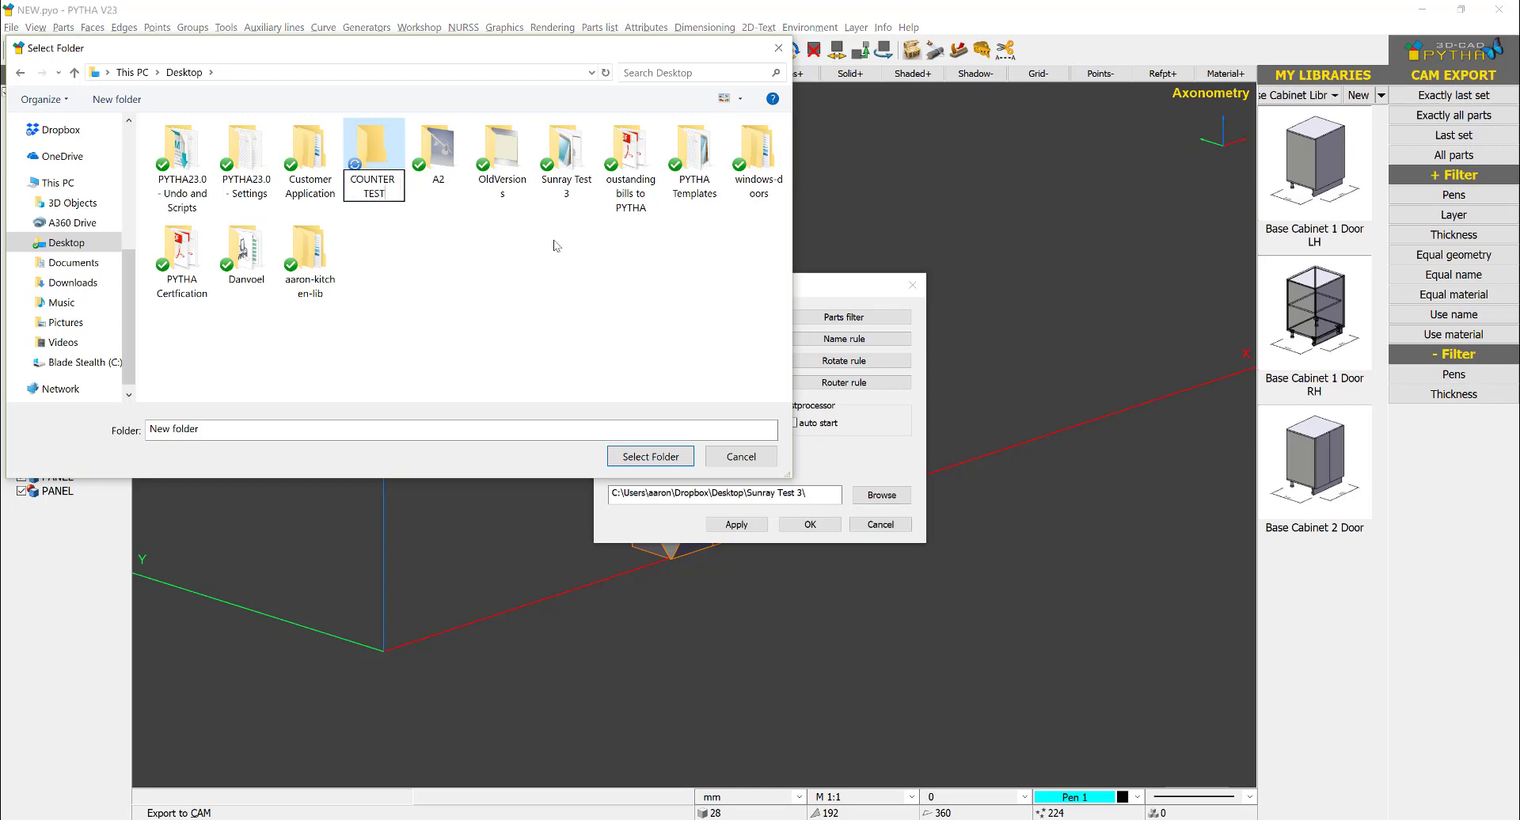
{"action": "key", "text": "Return"}
{"action": "left_click", "coordinate": [650, 457]}
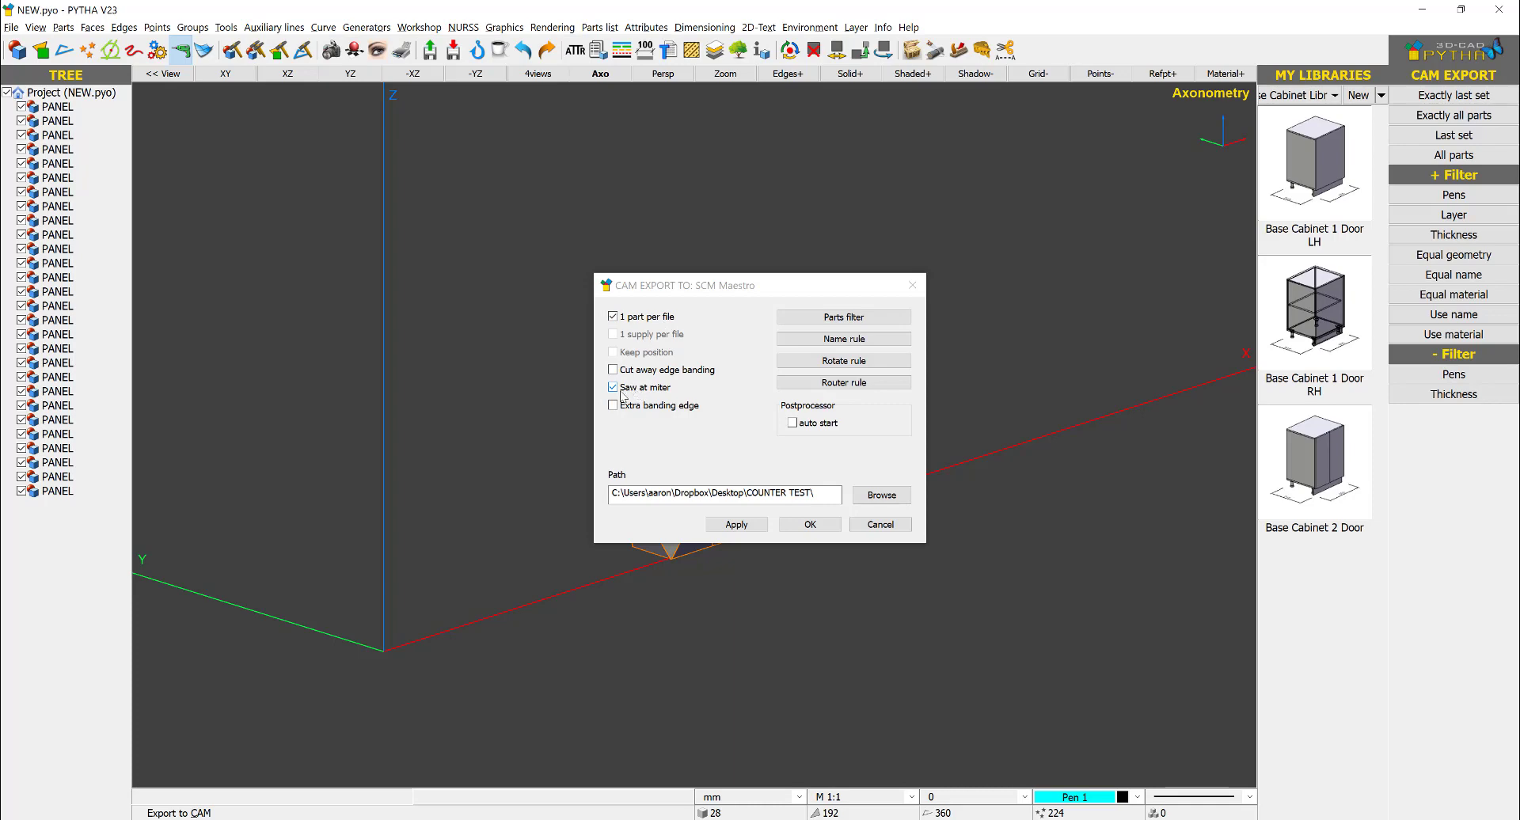
{"action": "left_click", "coordinate": [823, 525]}
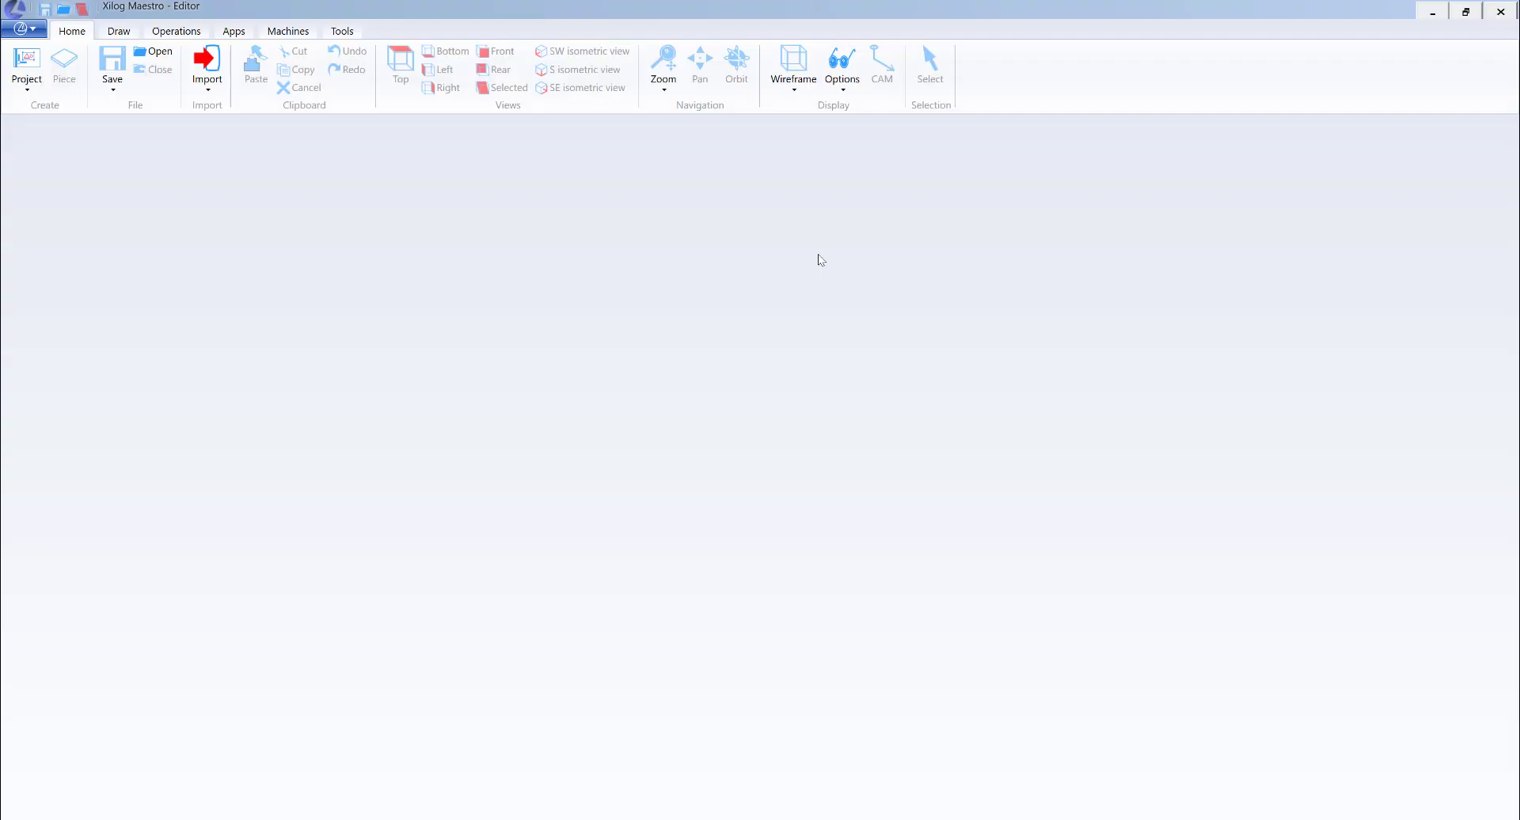
- Switch to Xilog Maestro and try to import the PANEL_1_1 script from the Desktop's COUNTER TEST folder
{"action": "left_click", "coordinate": [207, 68]}
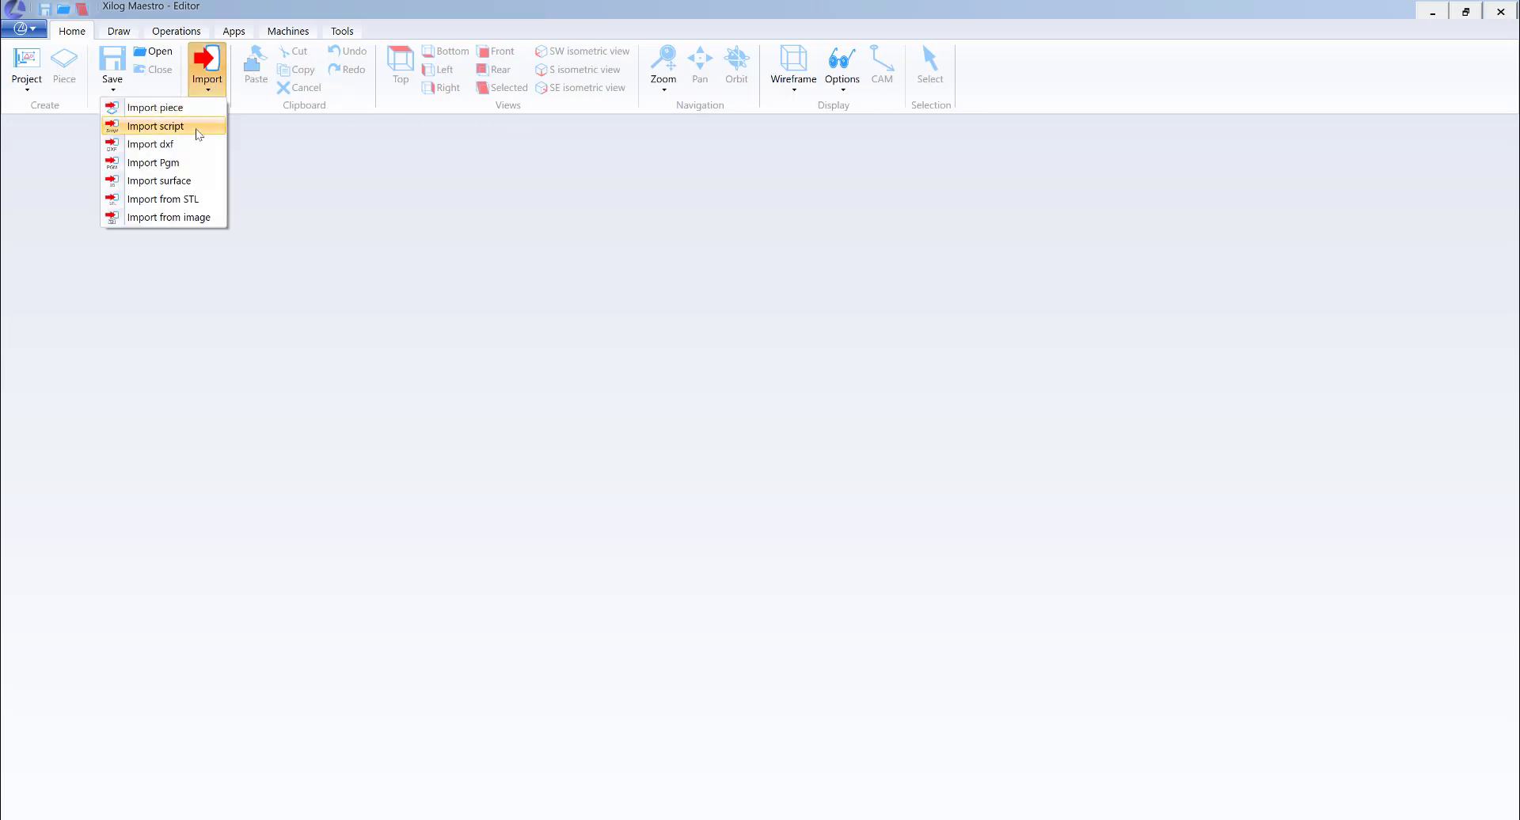
{"action": "left_click", "coordinate": [157, 126]}
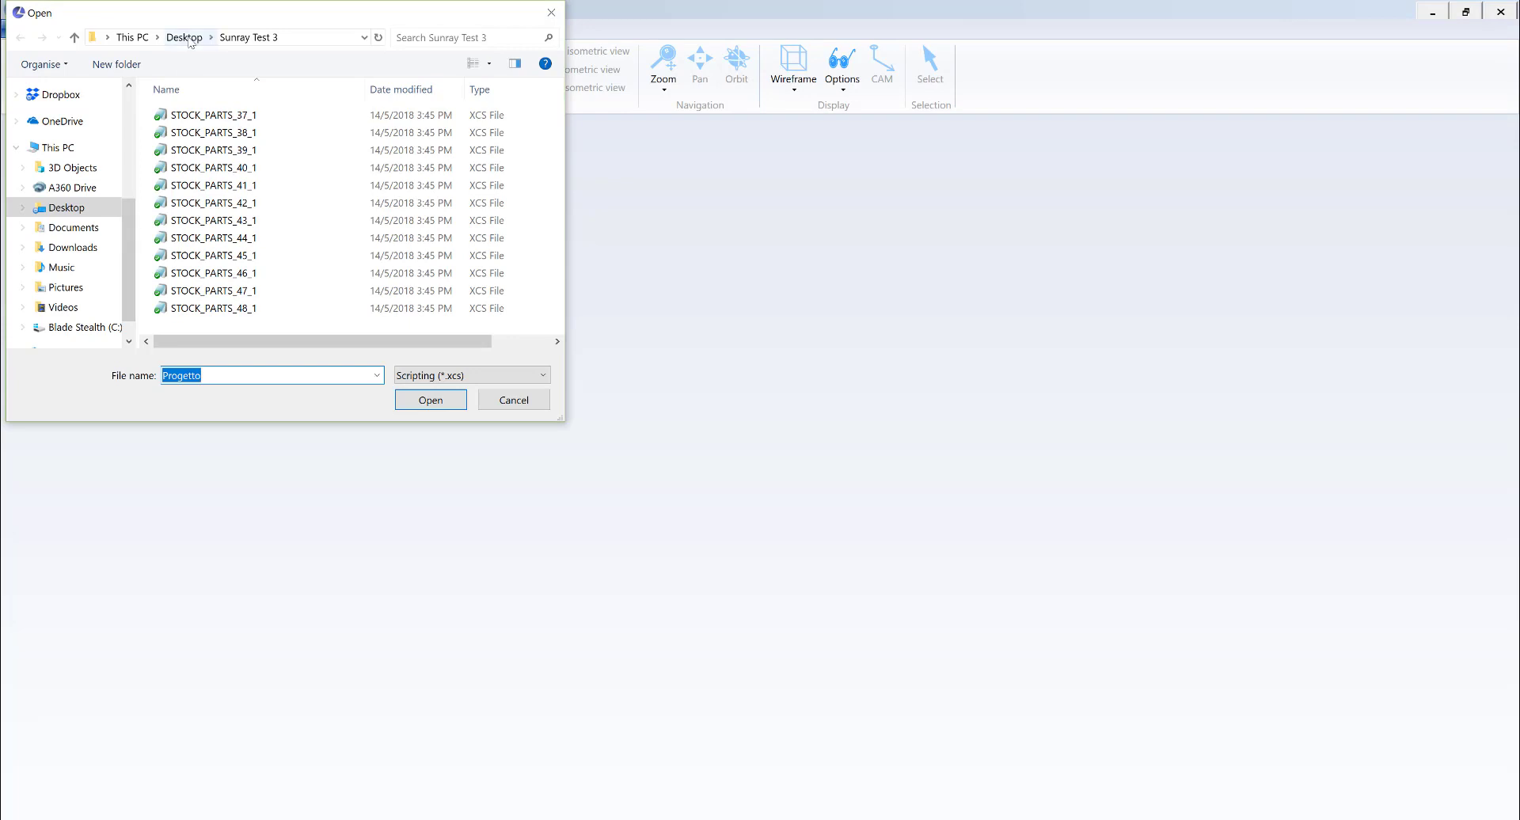
{"action": "left_click", "coordinate": [184, 37]}
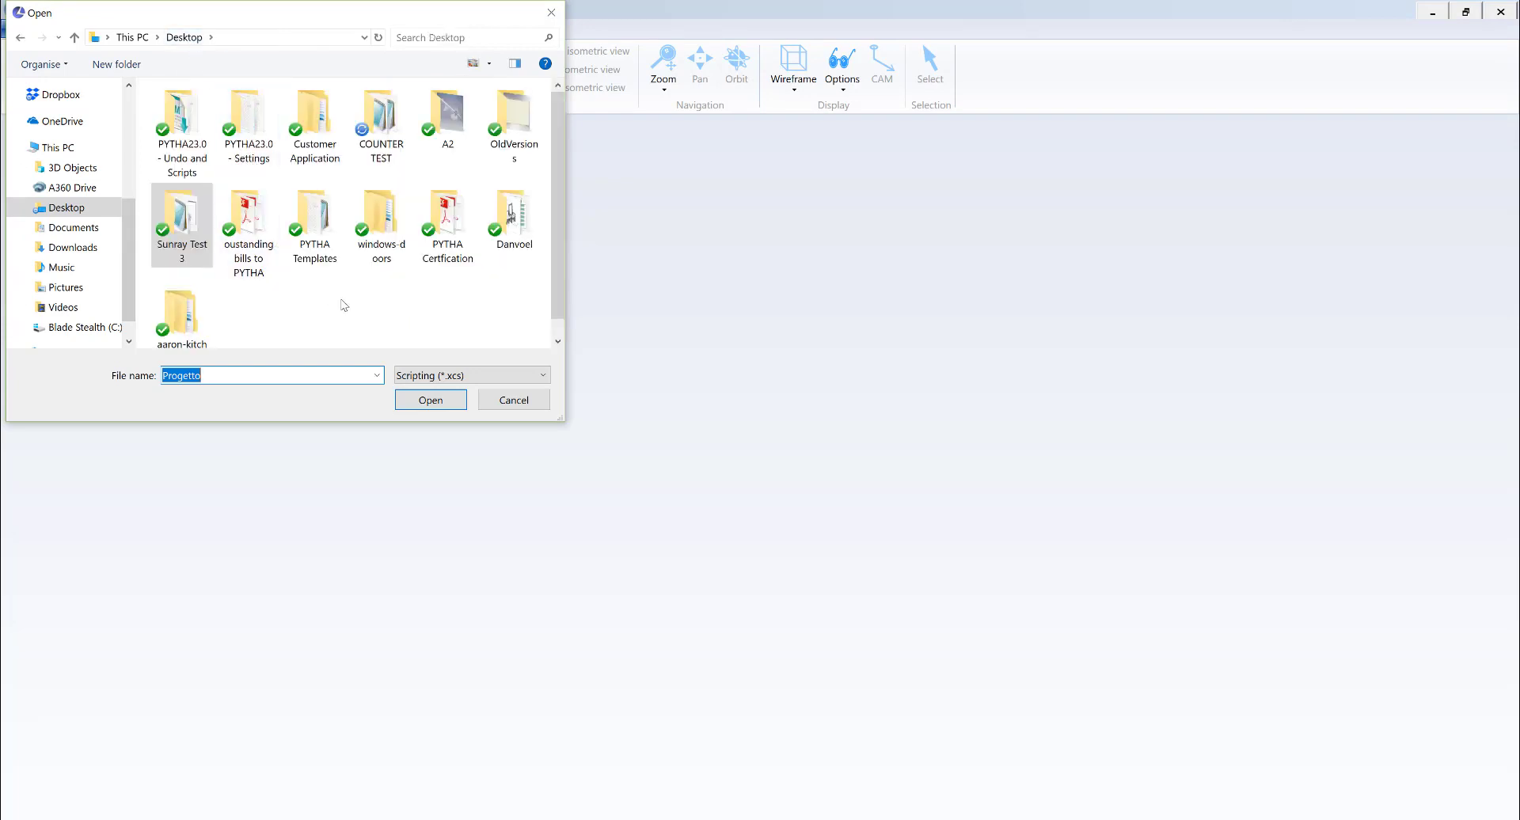
{"action": "double_click", "coordinate": [413, 153]}
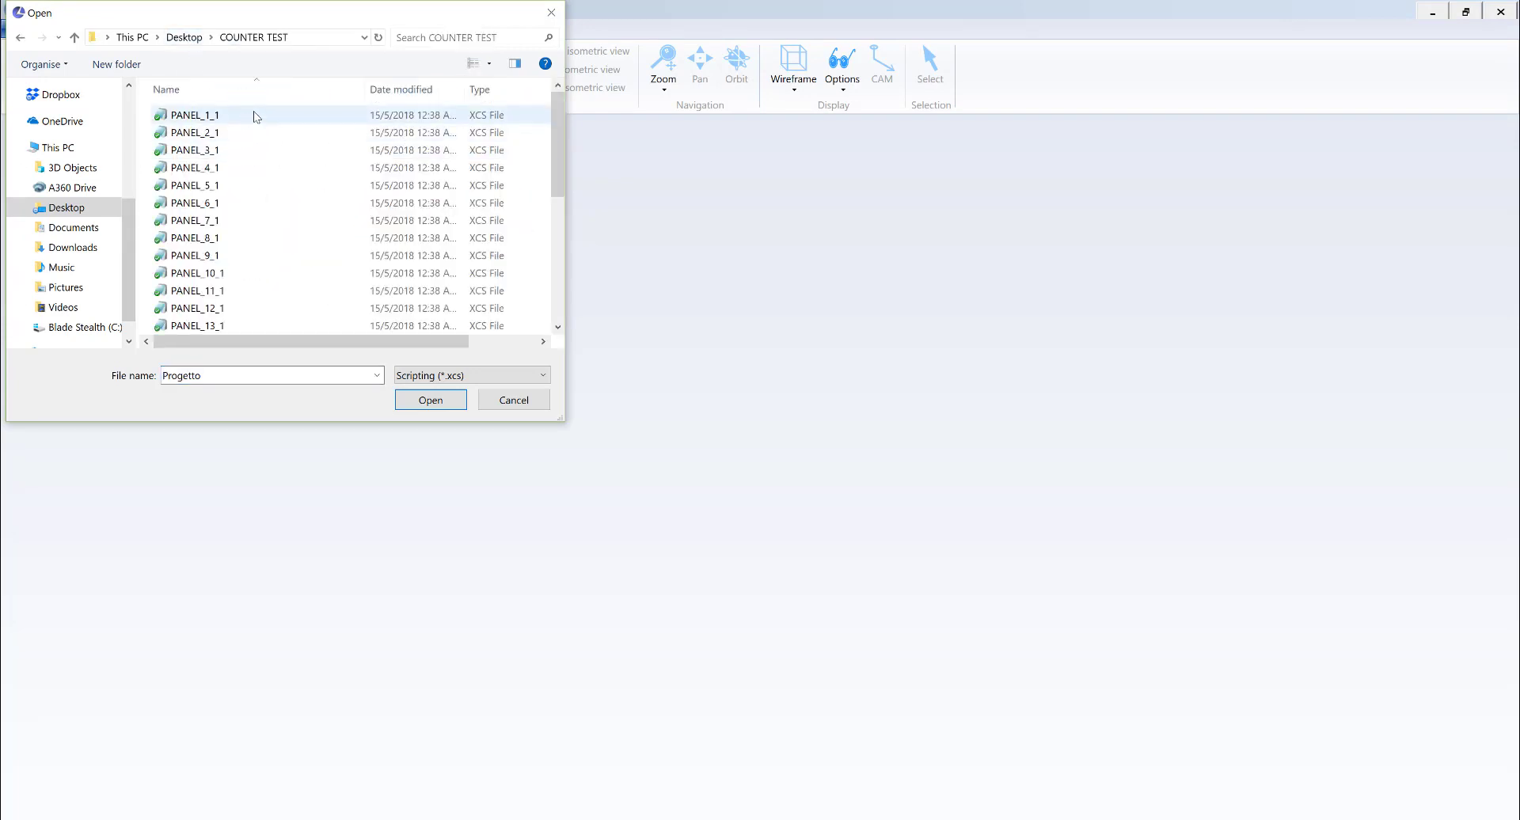
{"action": "double_click", "coordinate": [254, 117]}
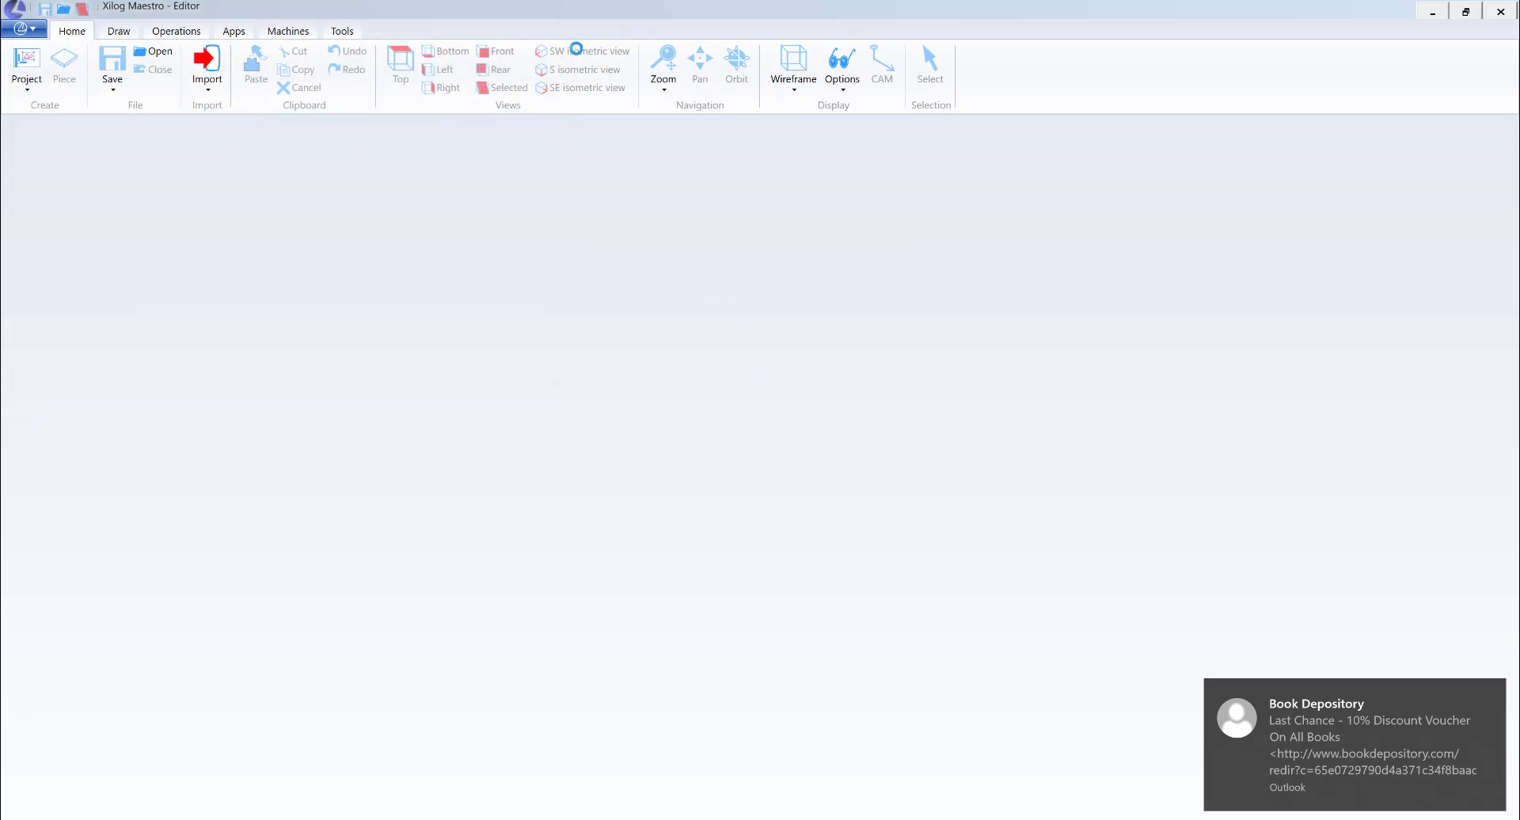
- Read the full details of the script import error and dismiss it
{"action": "left_click", "coordinate": [669, 450]}
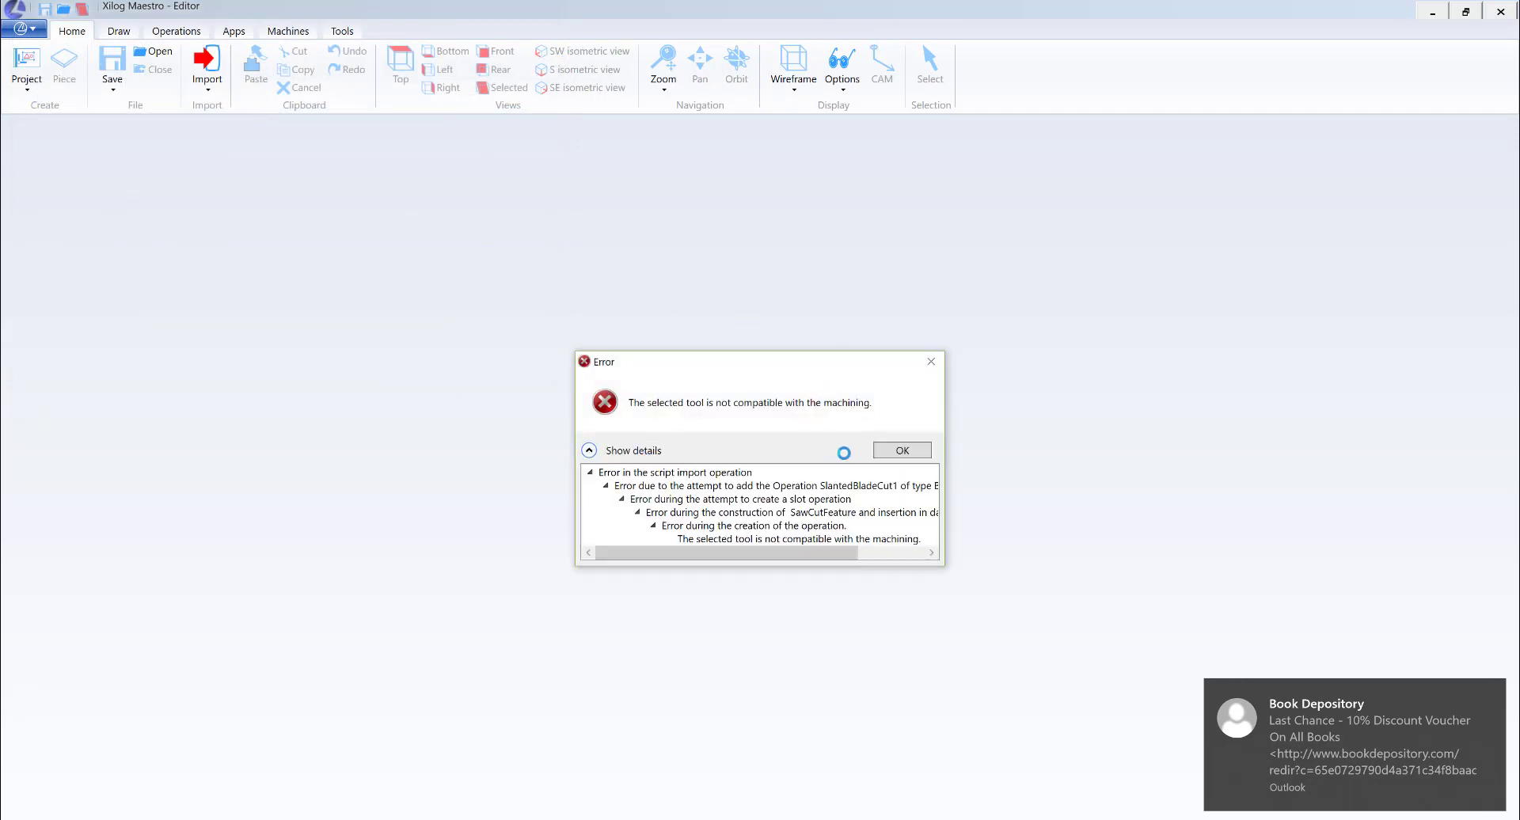
{"action": "left_click_drag", "start_coordinate": [829, 552], "coordinate": [902, 552]}
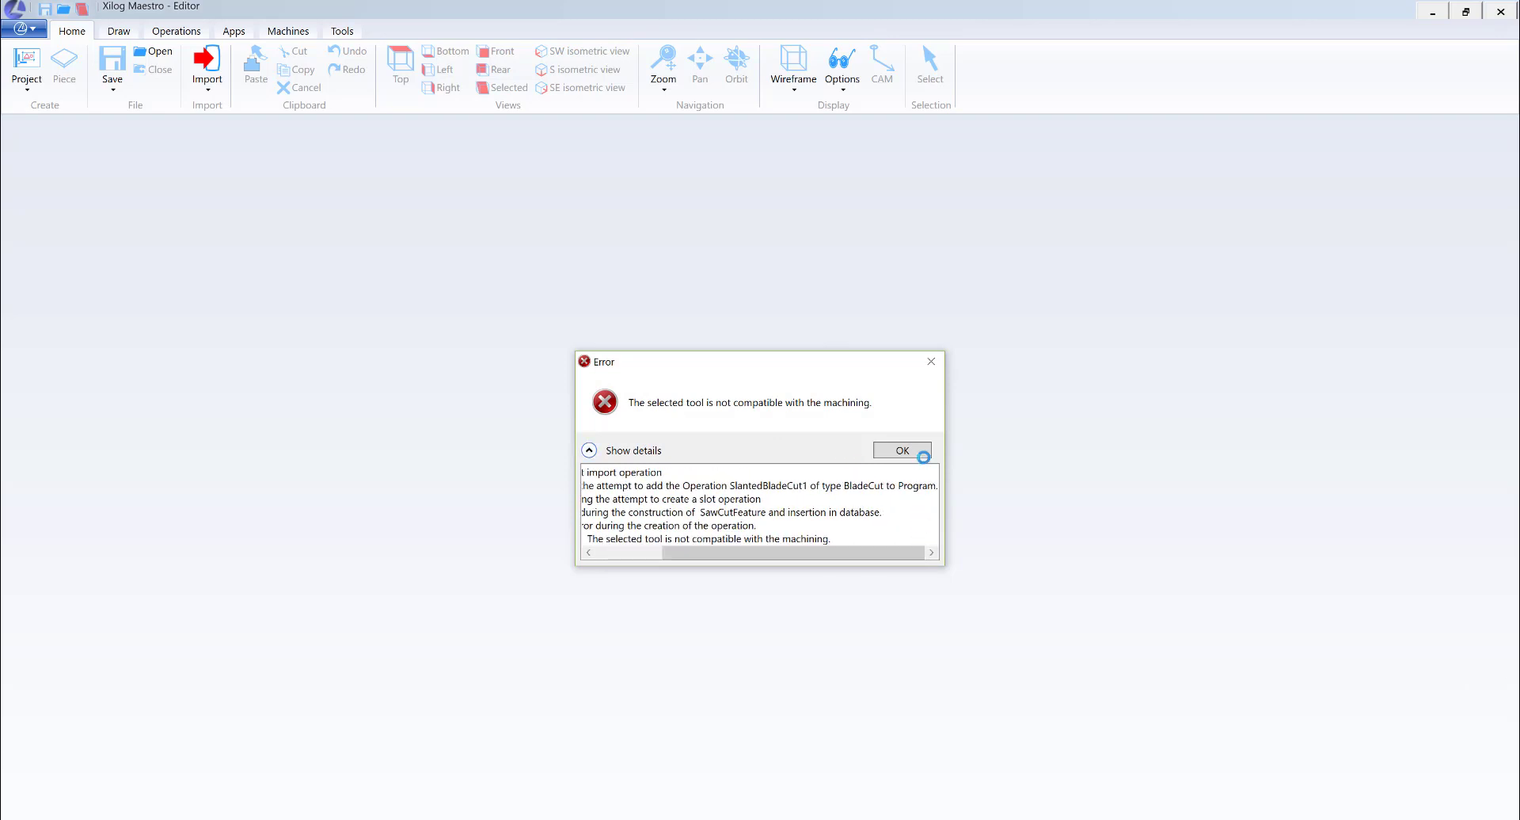
{"action": "left_click", "coordinate": [906, 451]}
- Look up the universal blade's tool name and properties in the machine's tool library, leaving the library closed
{"action": "left_click", "coordinate": [342, 31]}
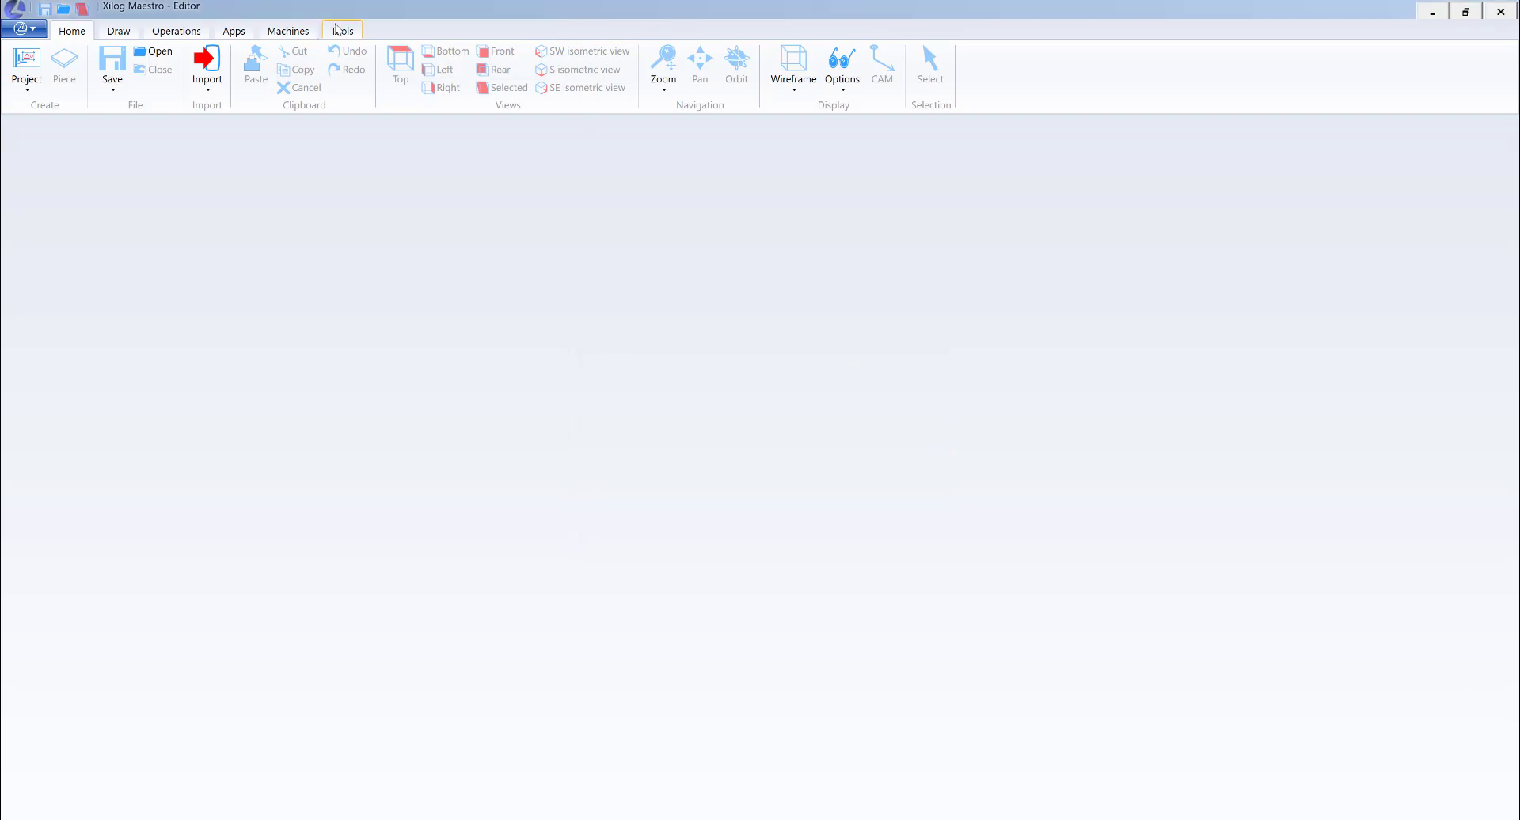
{"action": "left_click", "coordinate": [287, 32]}
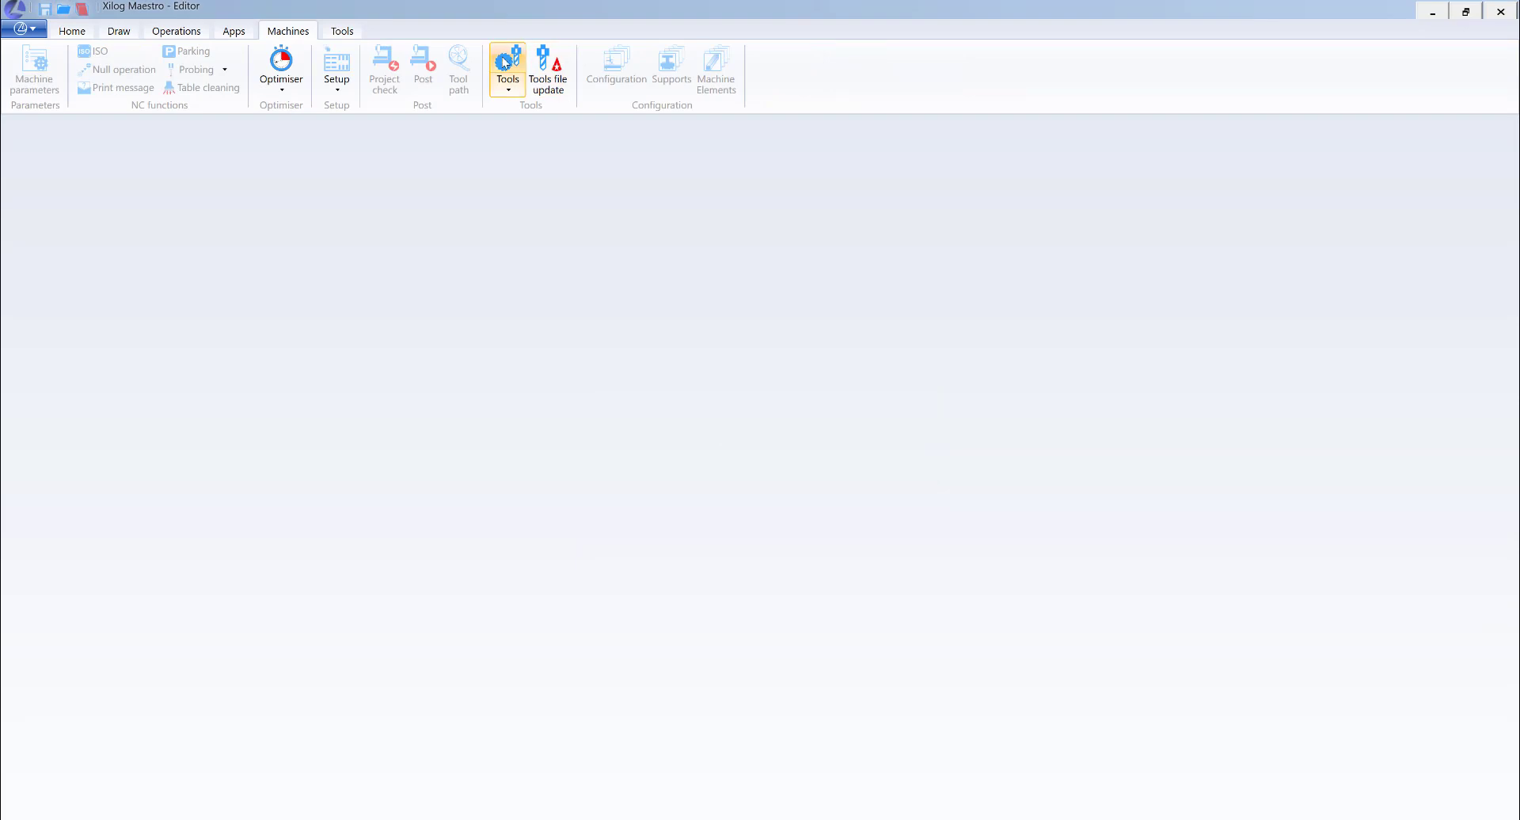
{"action": "left_click", "coordinate": [507, 63]}
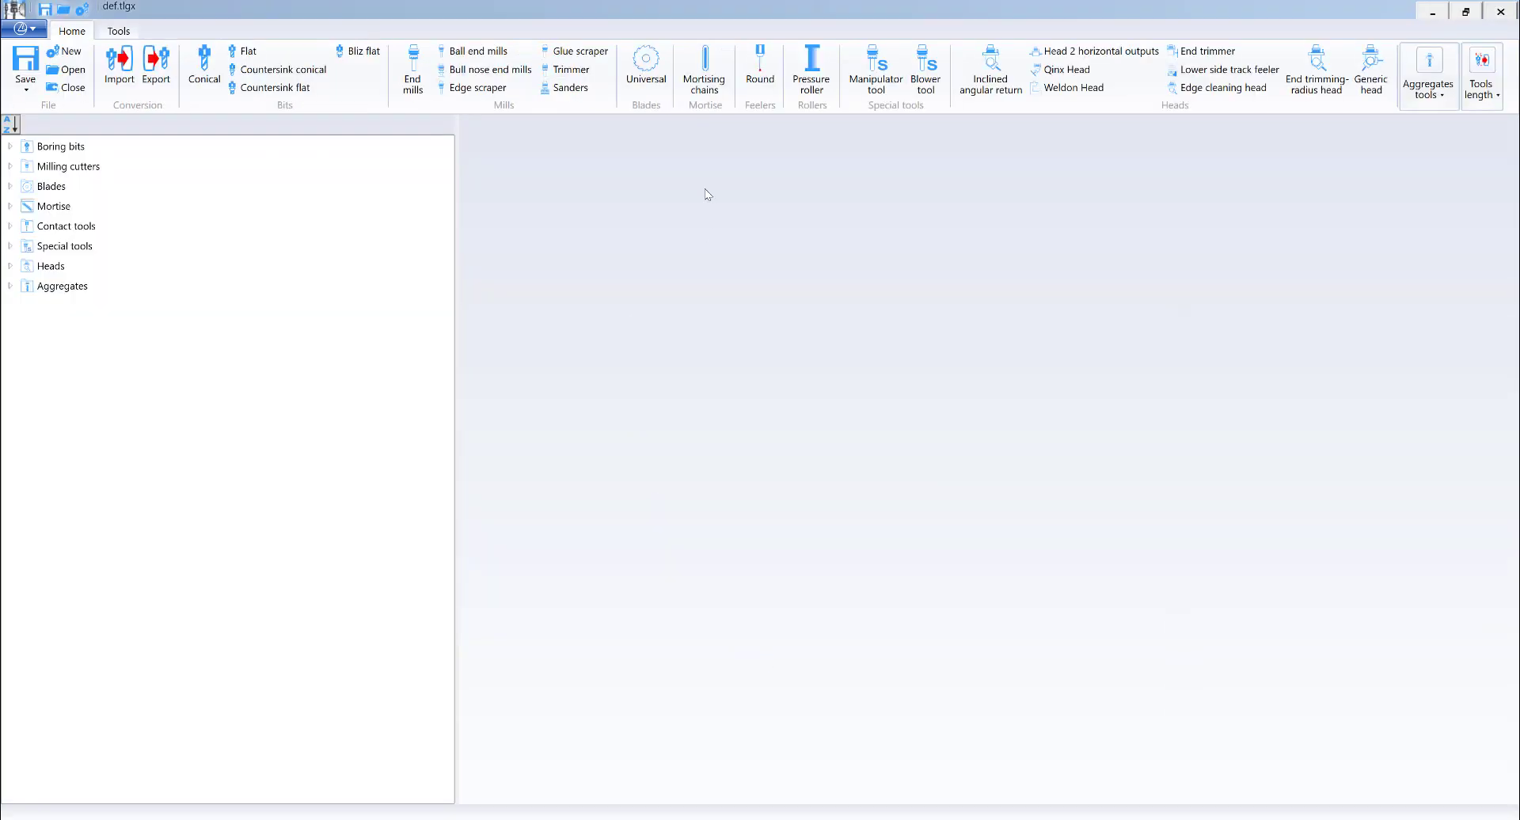
{"action": "double_click", "coordinate": [59, 190]}
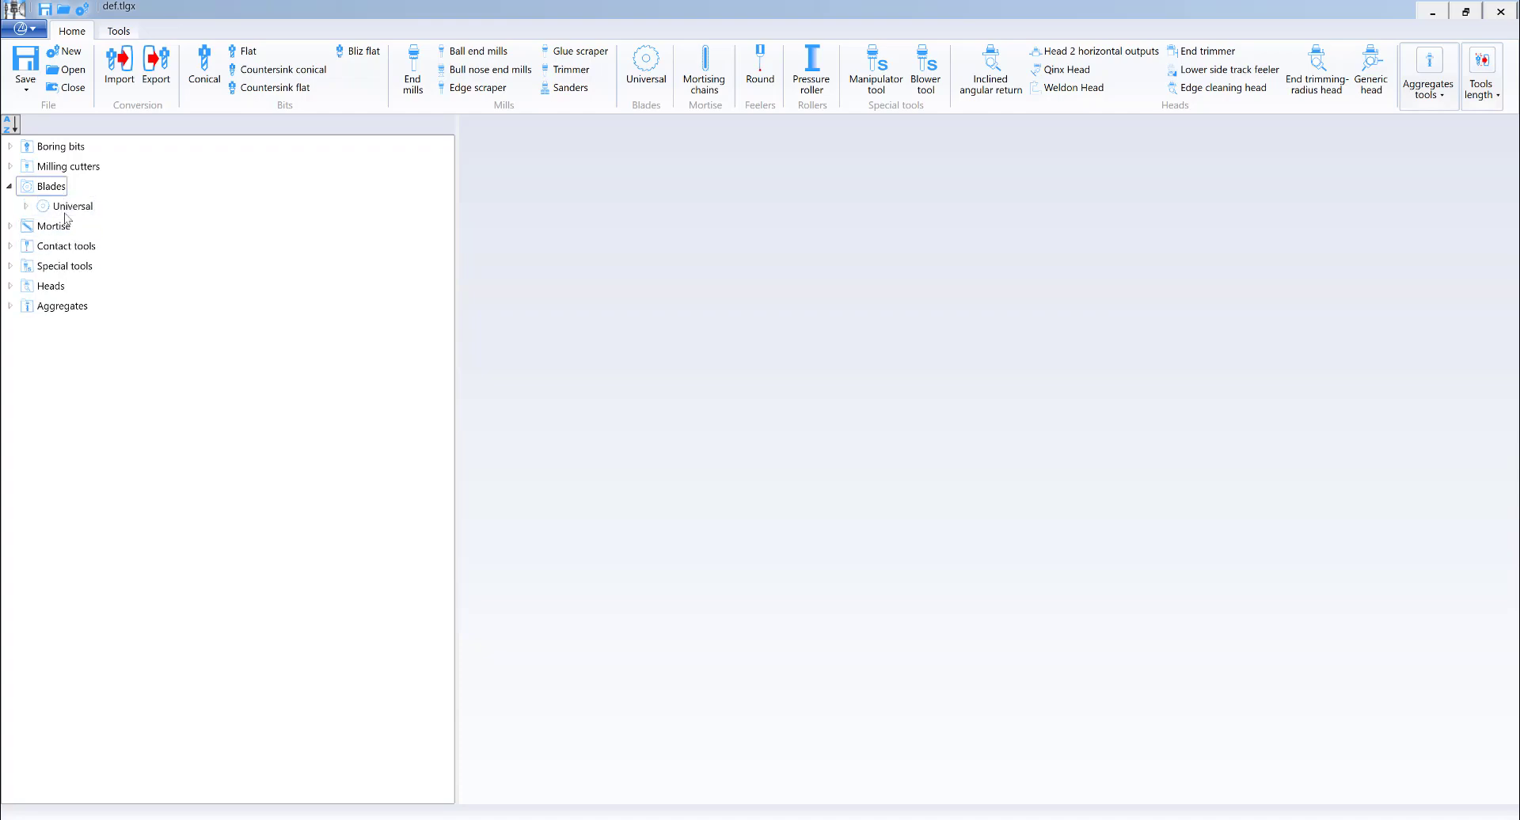
{"action": "double_click", "coordinate": [67, 209]}
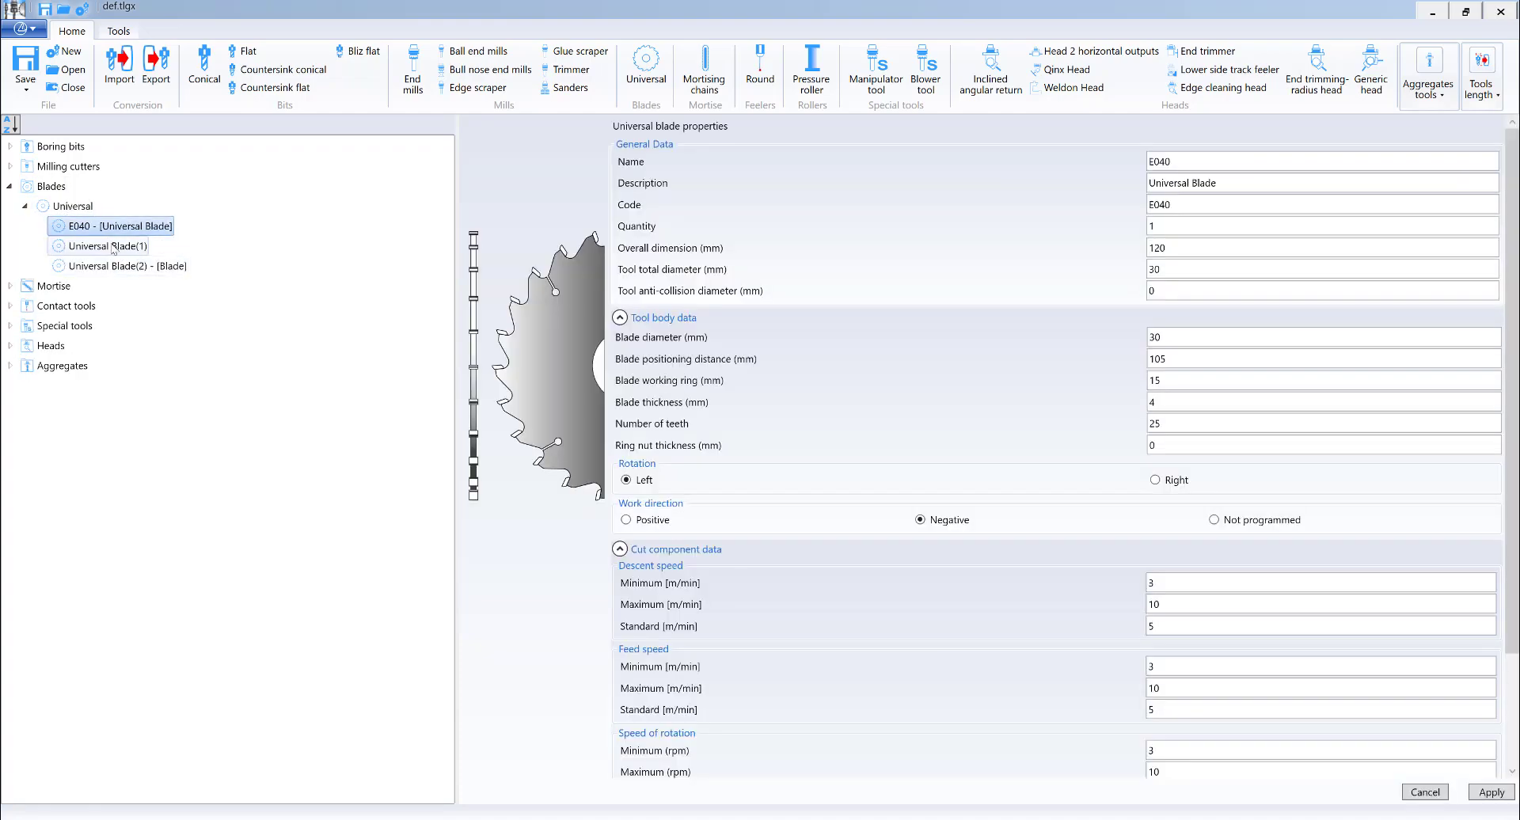
{"action": "left_click", "coordinate": [1500, 12]}
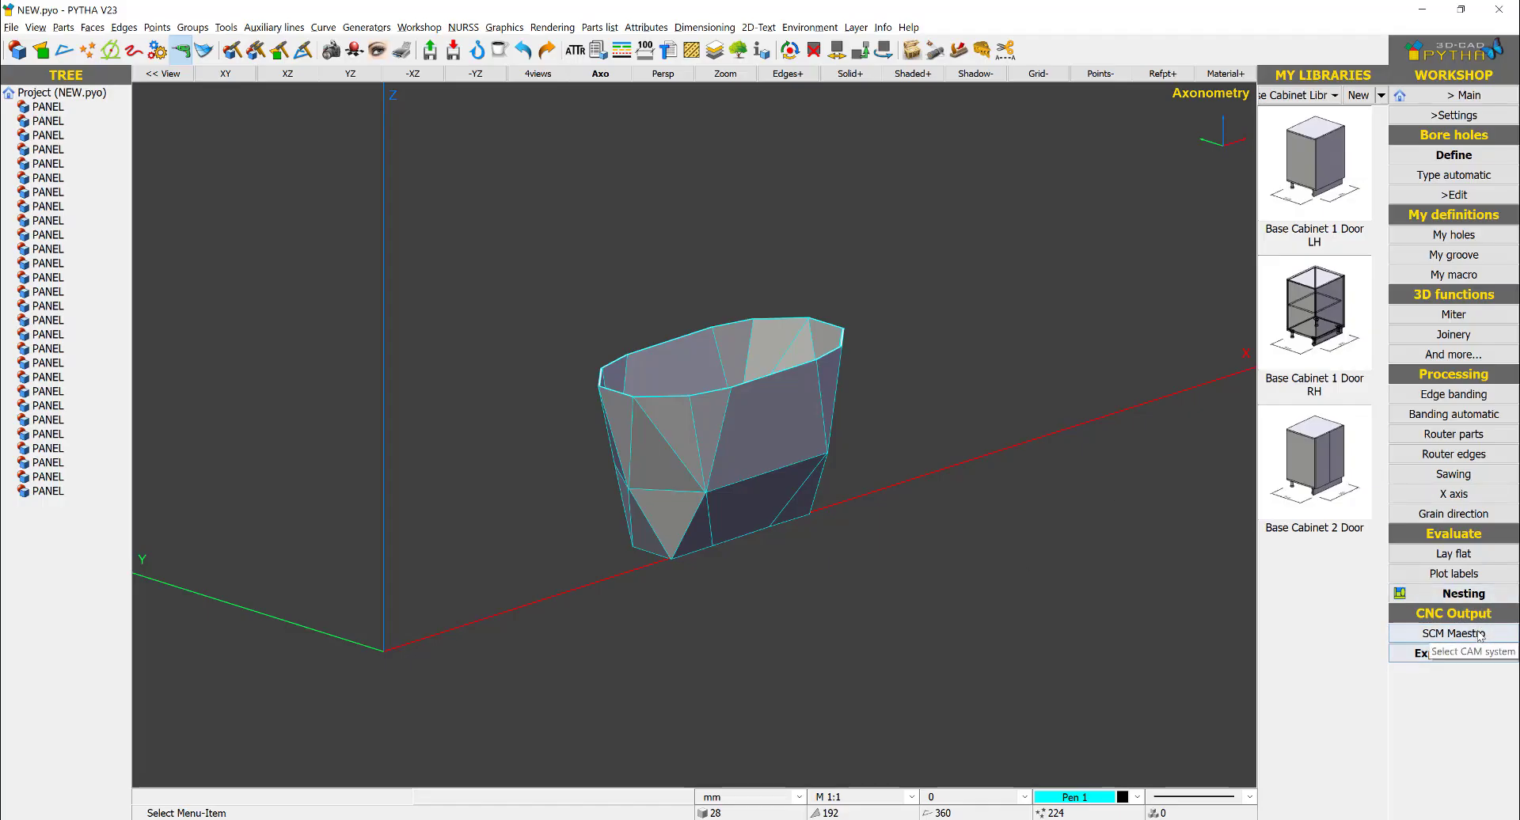
- Switch to PYTHA and set the miter saw number to E040 in the SCM Maestro interface setup
{"action": "left_click", "coordinate": [1454, 634]}
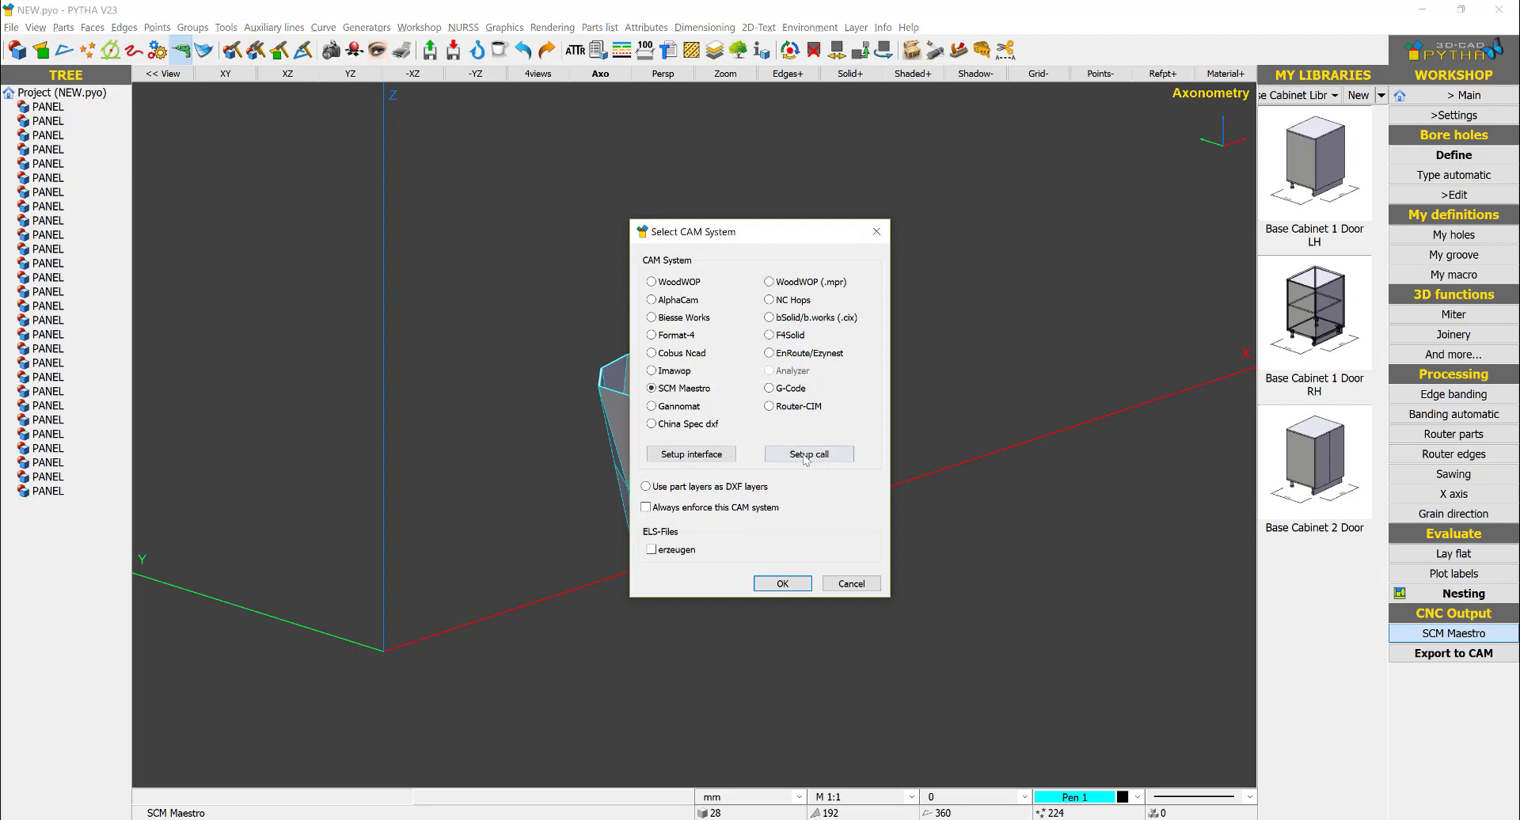
{"action": "left_click", "coordinate": [806, 456]}
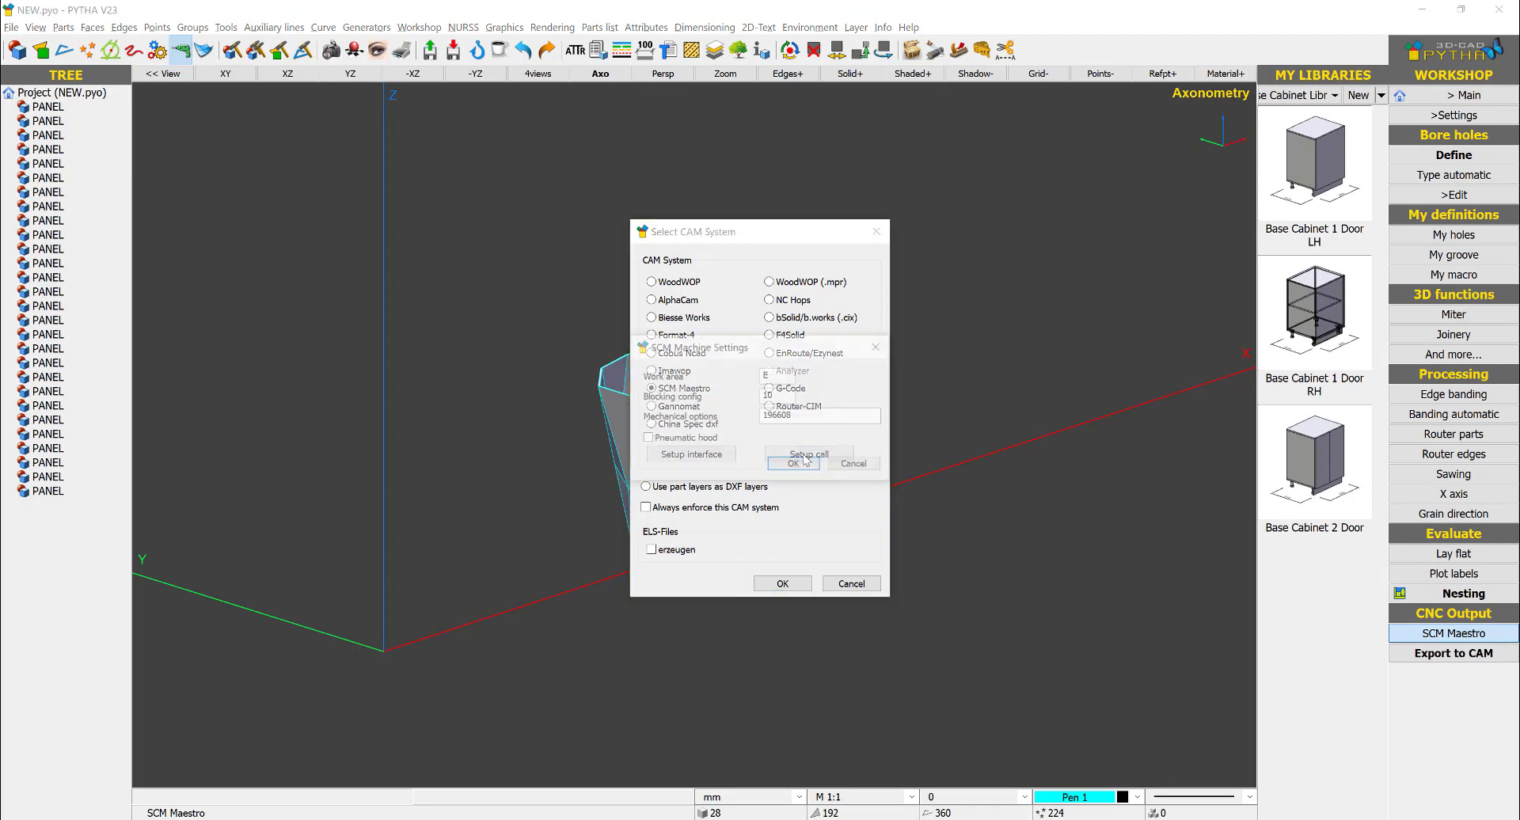
{"action": "left_click", "coordinate": [876, 347]}
{"action": "left_click", "coordinate": [714, 457]}
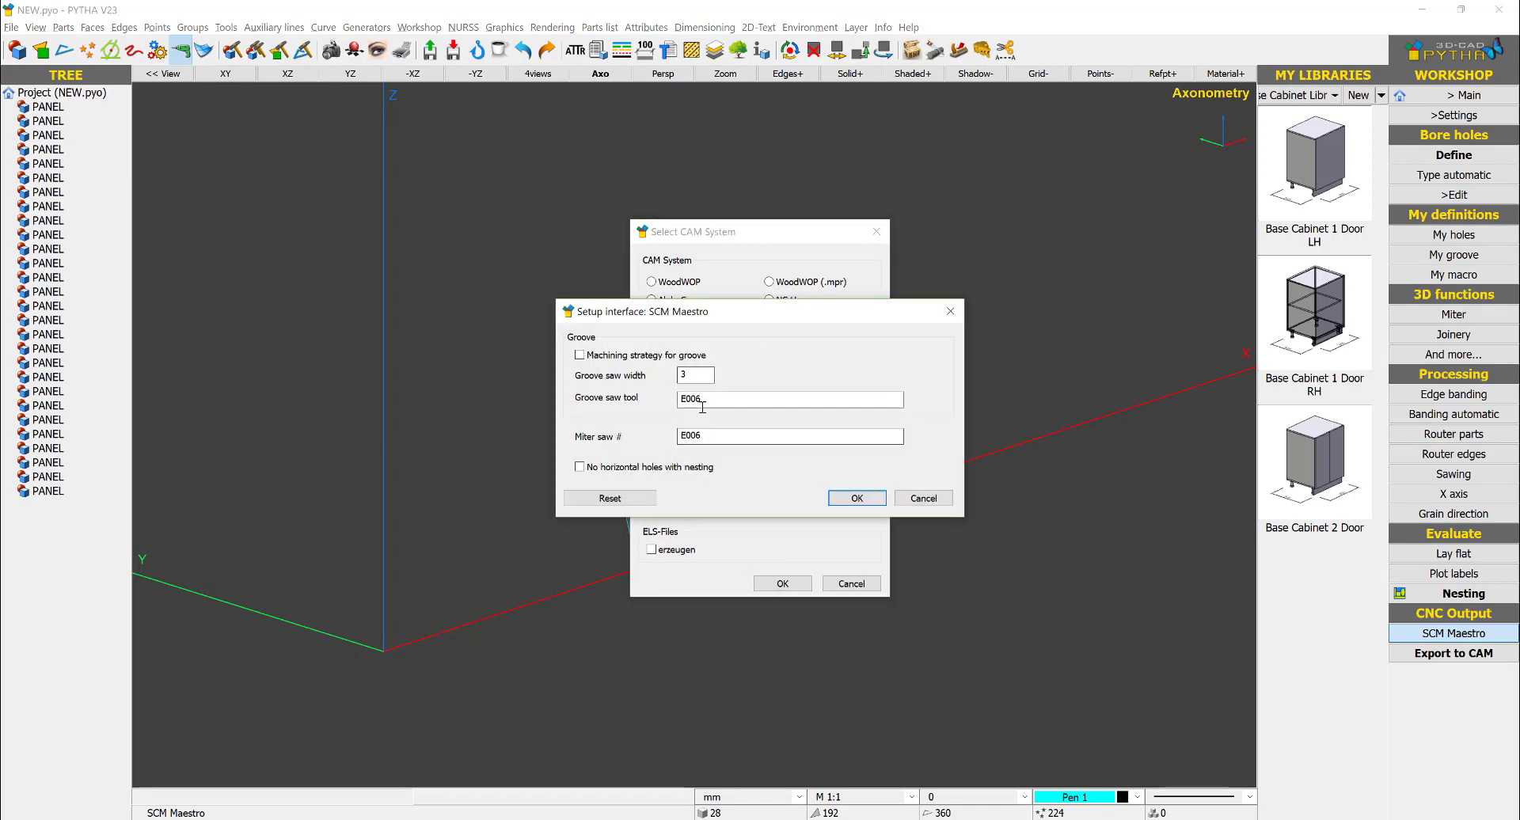
{"action": "double_click", "coordinate": [714, 436]}
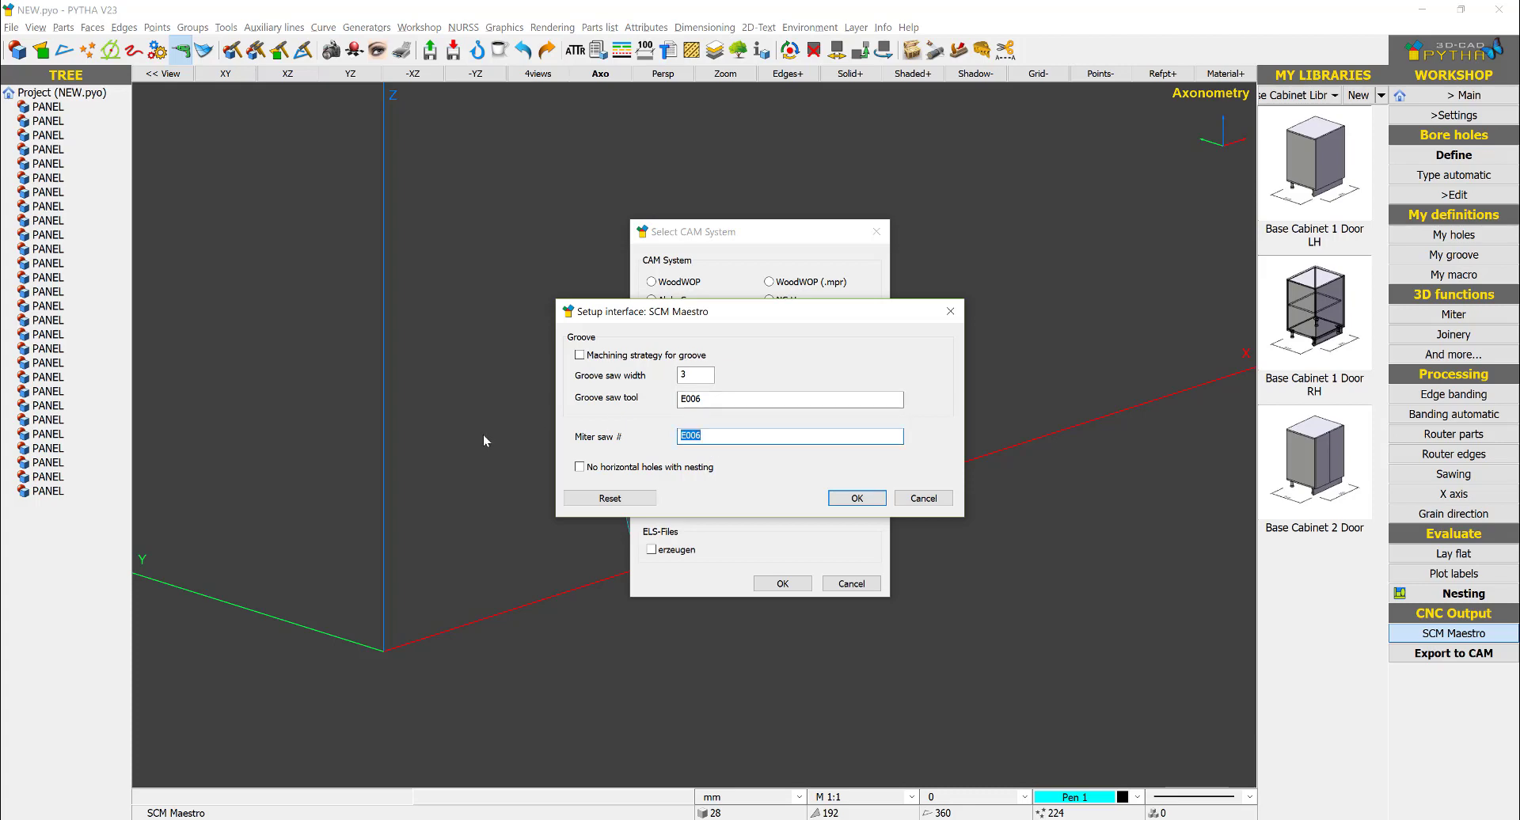
{"action": "type", "text": "E040"}
{"action": "left_click", "coordinate": [856, 498]}
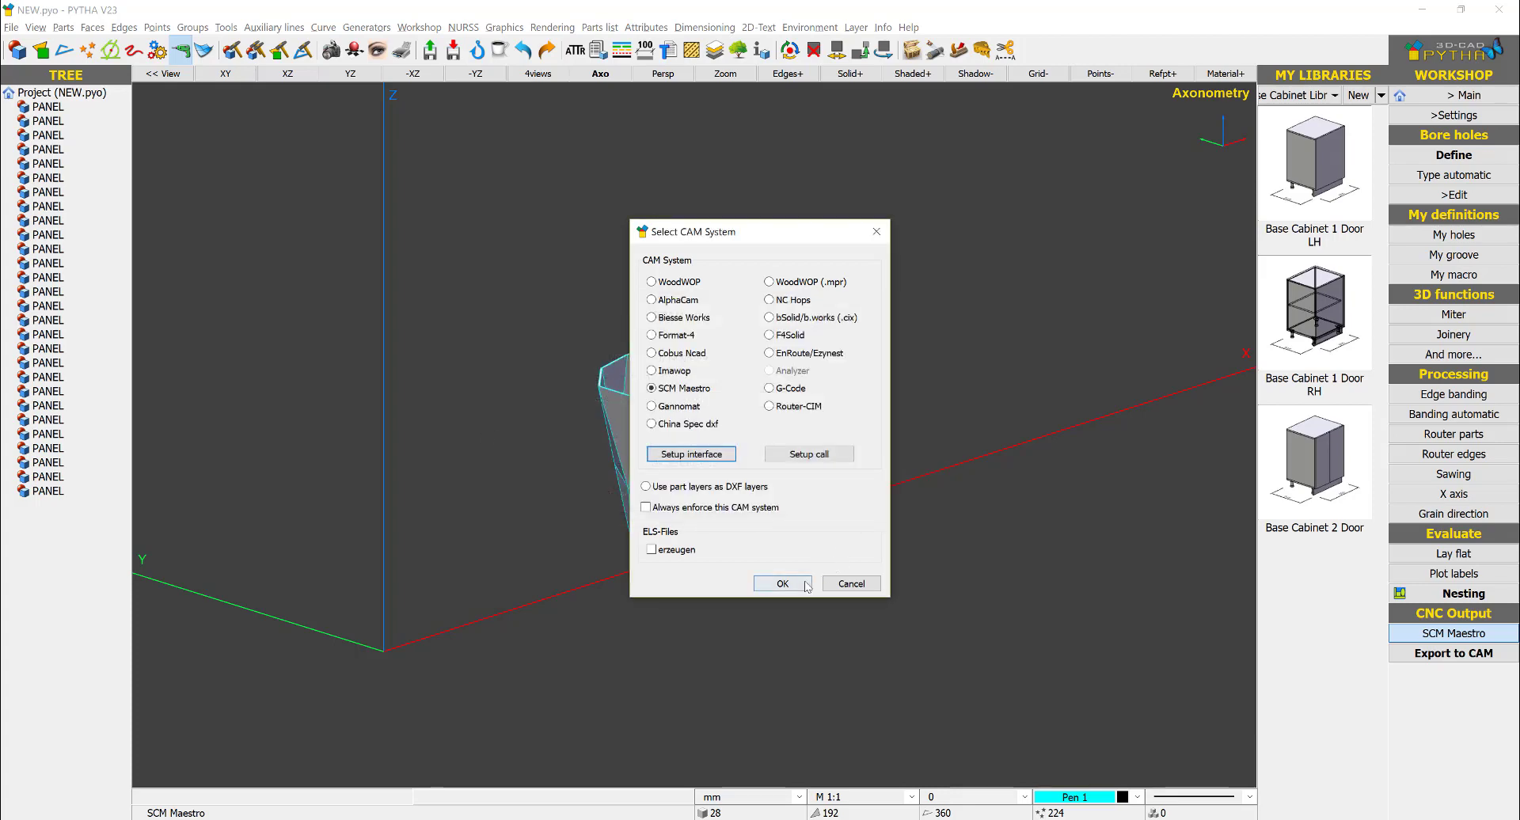
{"action": "left_click", "coordinate": [782, 584]}
- Export all the panels to CAM again, overwriting all existing files in the COUNTER TEST folder
{"action": "key", "text": "ctrl+a"}
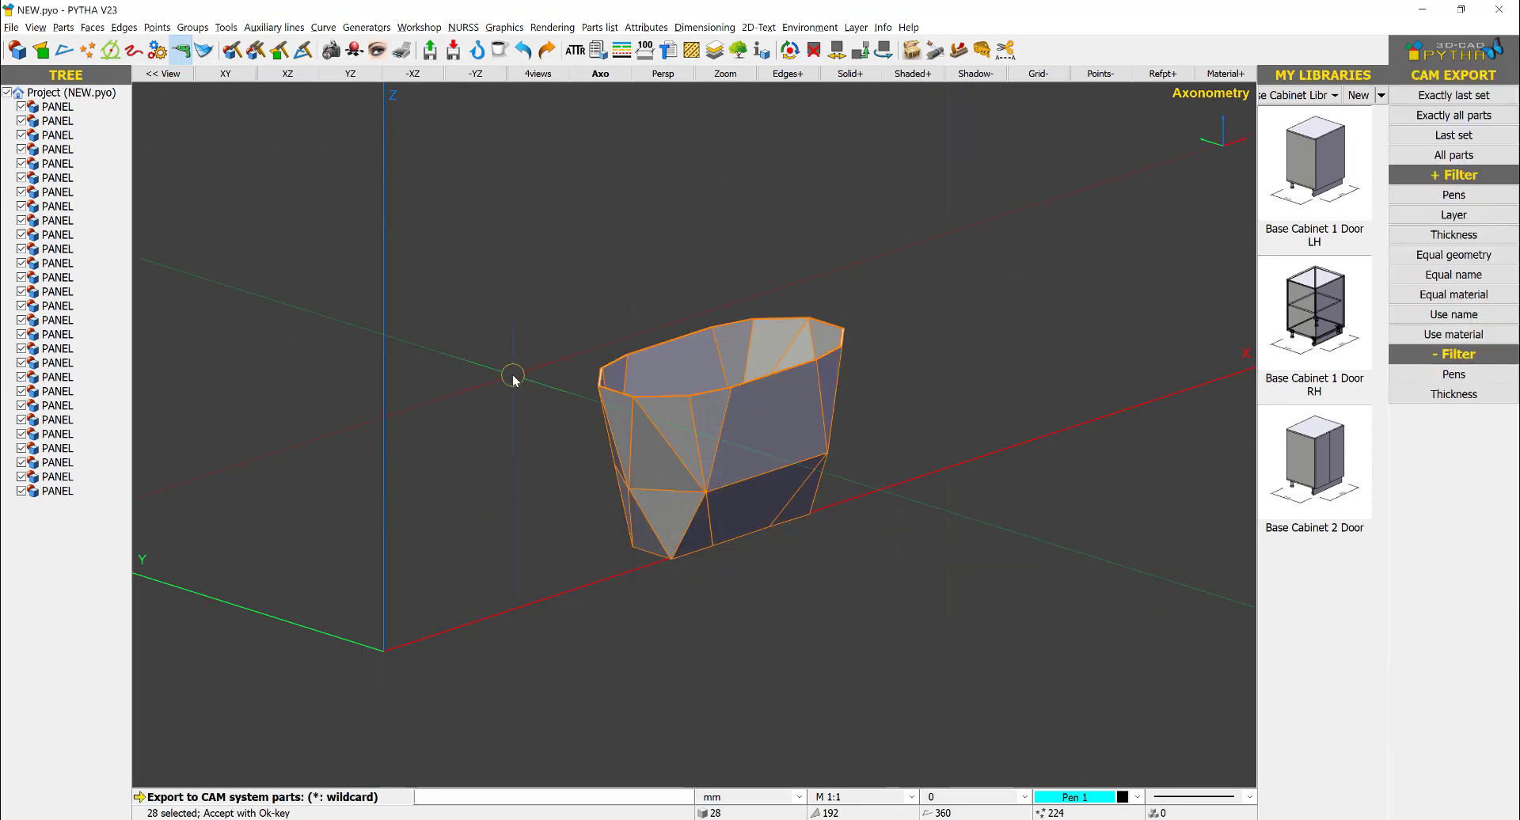
{"action": "right_click", "coordinate": [515, 380]}
{"action": "left_click", "coordinate": [815, 524]}
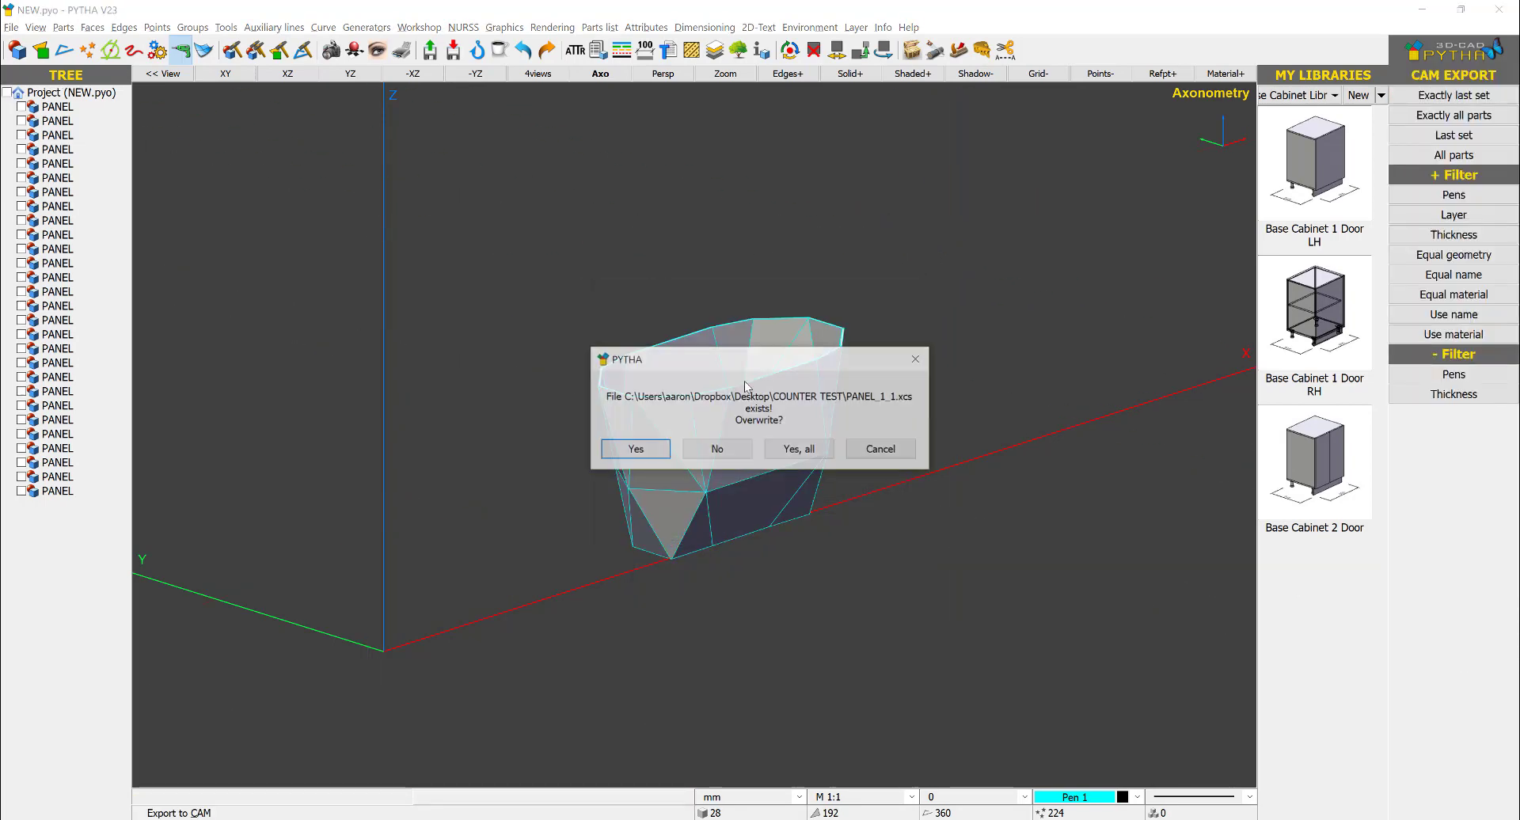
{"action": "left_click", "coordinate": [799, 449]}
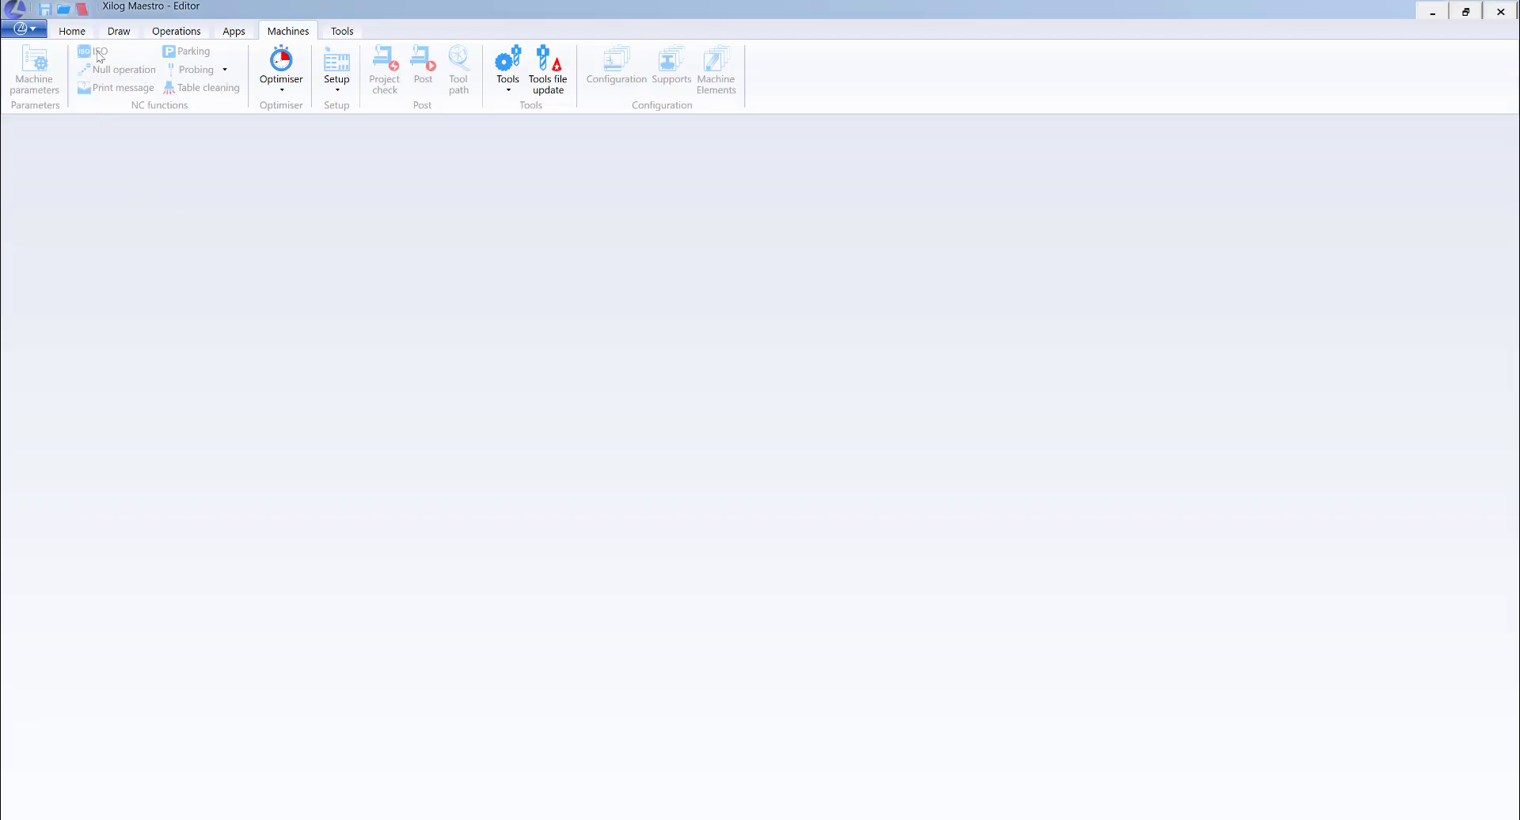
- Switch to Xilog Maestro and import the PANEL_1_1 script from the COUNTER TEST folder
{"action": "left_click", "coordinate": [72, 31]}
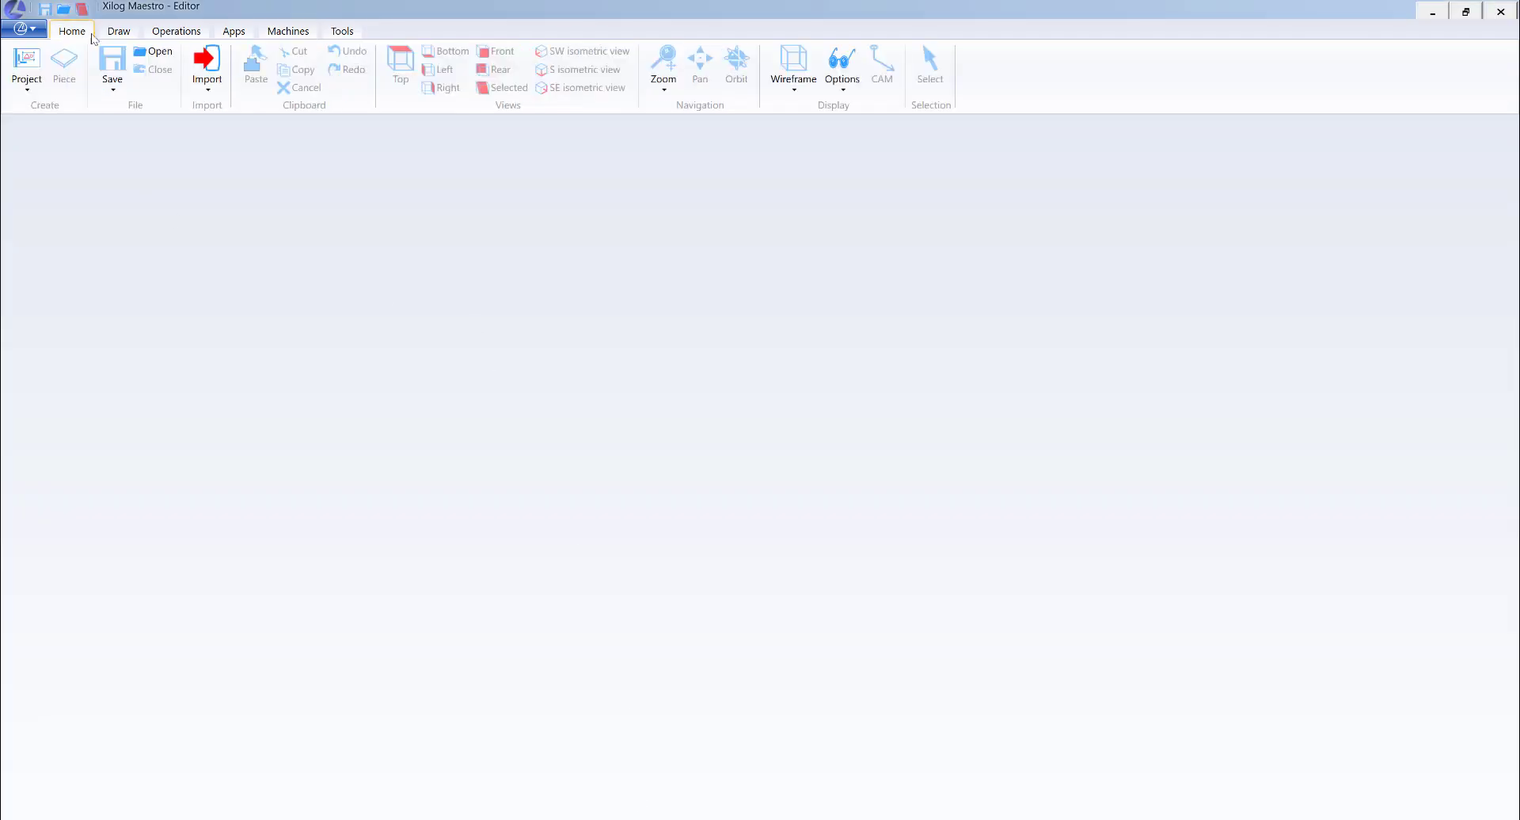
{"action": "left_click", "coordinate": [206, 79]}
{"action": "left_click", "coordinate": [206, 126]}
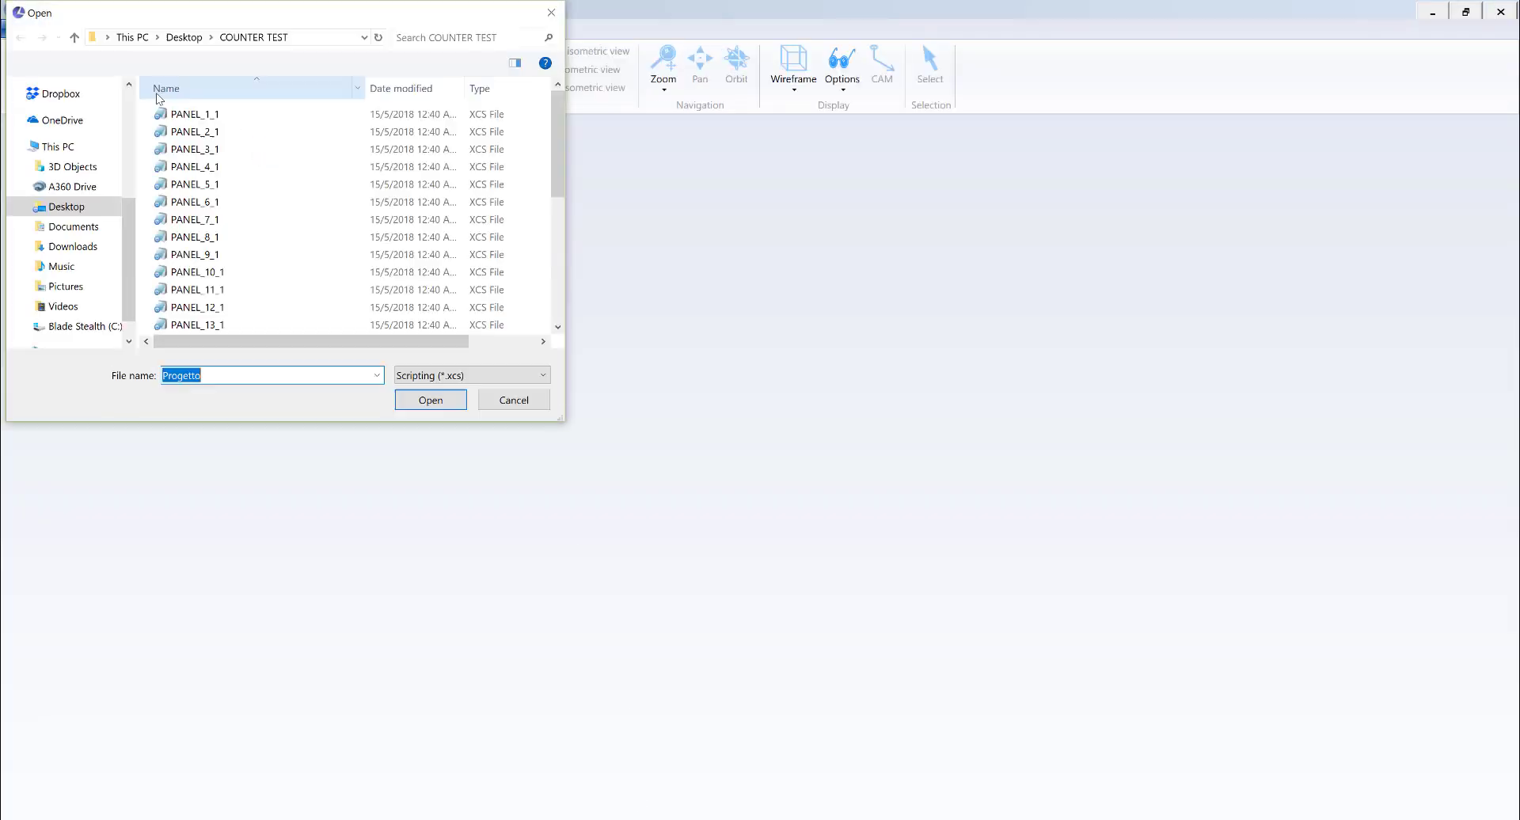
{"action": "double_click", "coordinate": [194, 115]}
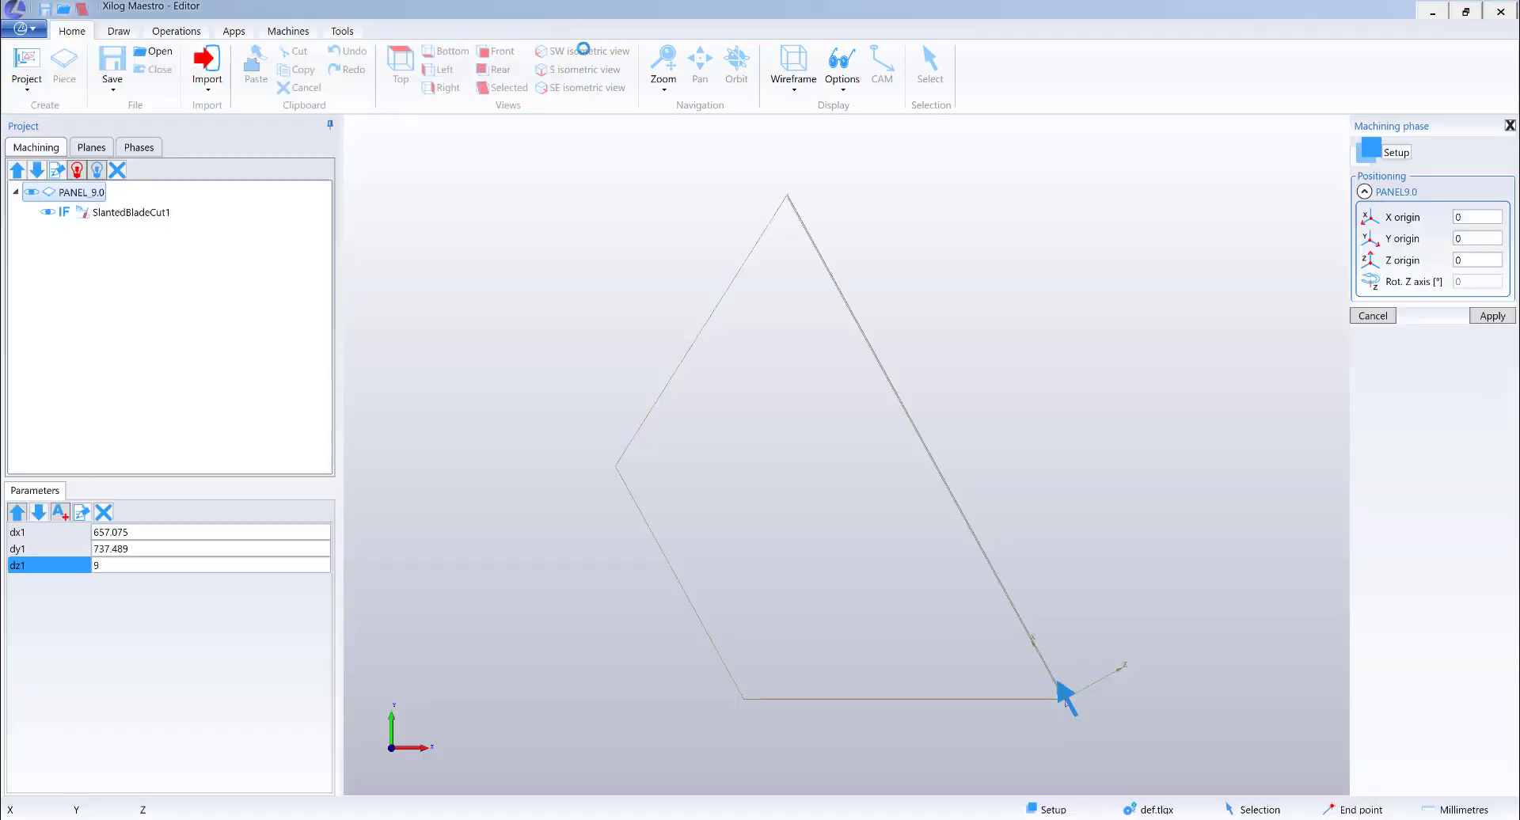
- Examine the imported panel from above and in SW isometric view, then inspect its SlantedBladeCut1 operation up close
{"action": "left_click", "coordinate": [586, 52]}
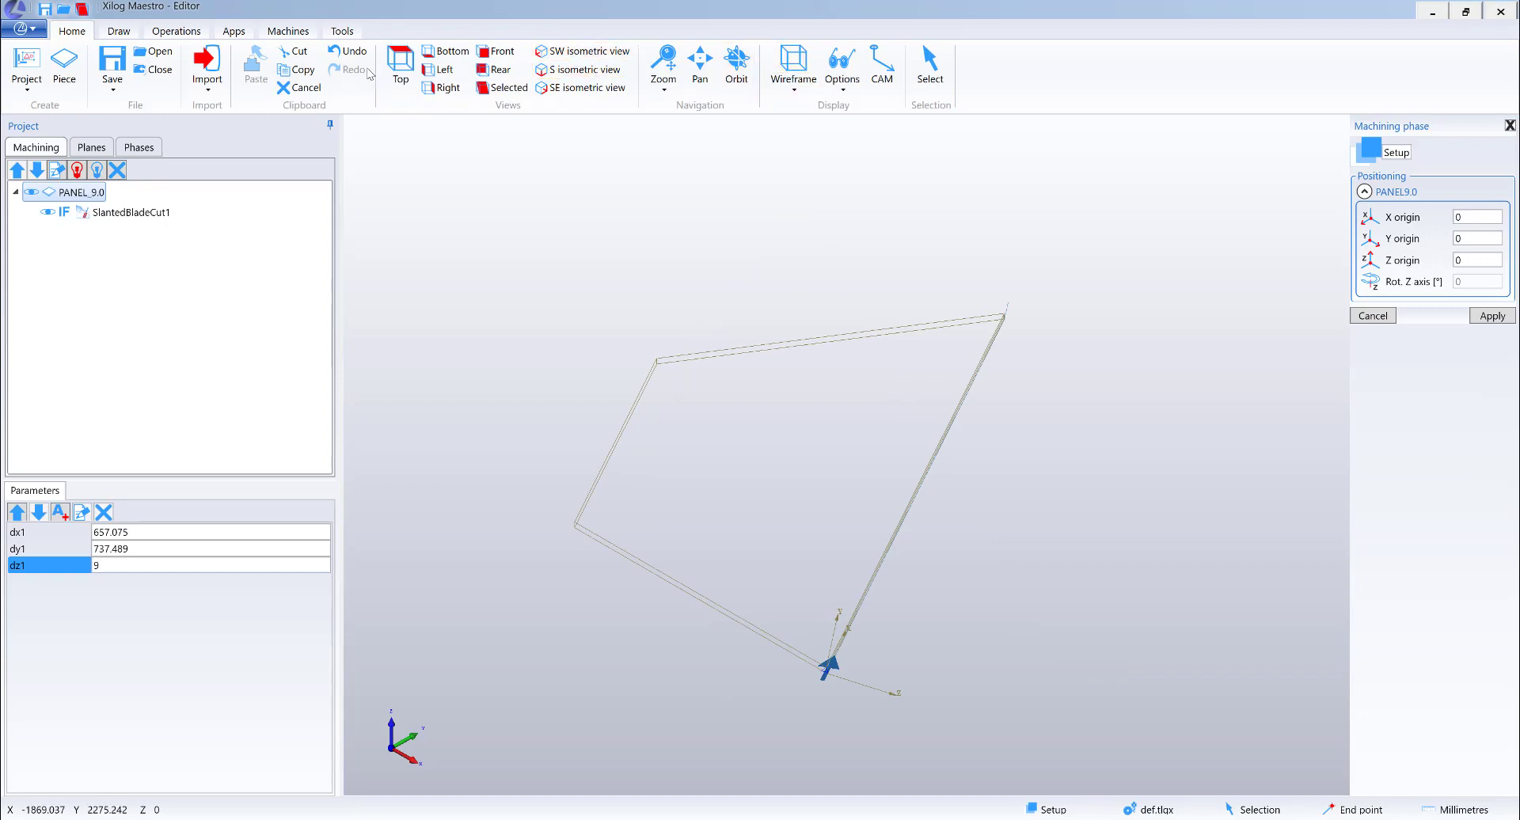
{"action": "left_click", "coordinate": [399, 63]}
{"action": "left_click", "coordinate": [586, 51]}
{"action": "left_click_drag", "start_coordinate": [664, 388], "coordinate": [682, 287]}
{"action": "left_click", "coordinate": [736, 63]}
{"action": "left_click_drag", "start_coordinate": [808, 283], "coordinate": [805, 330]}
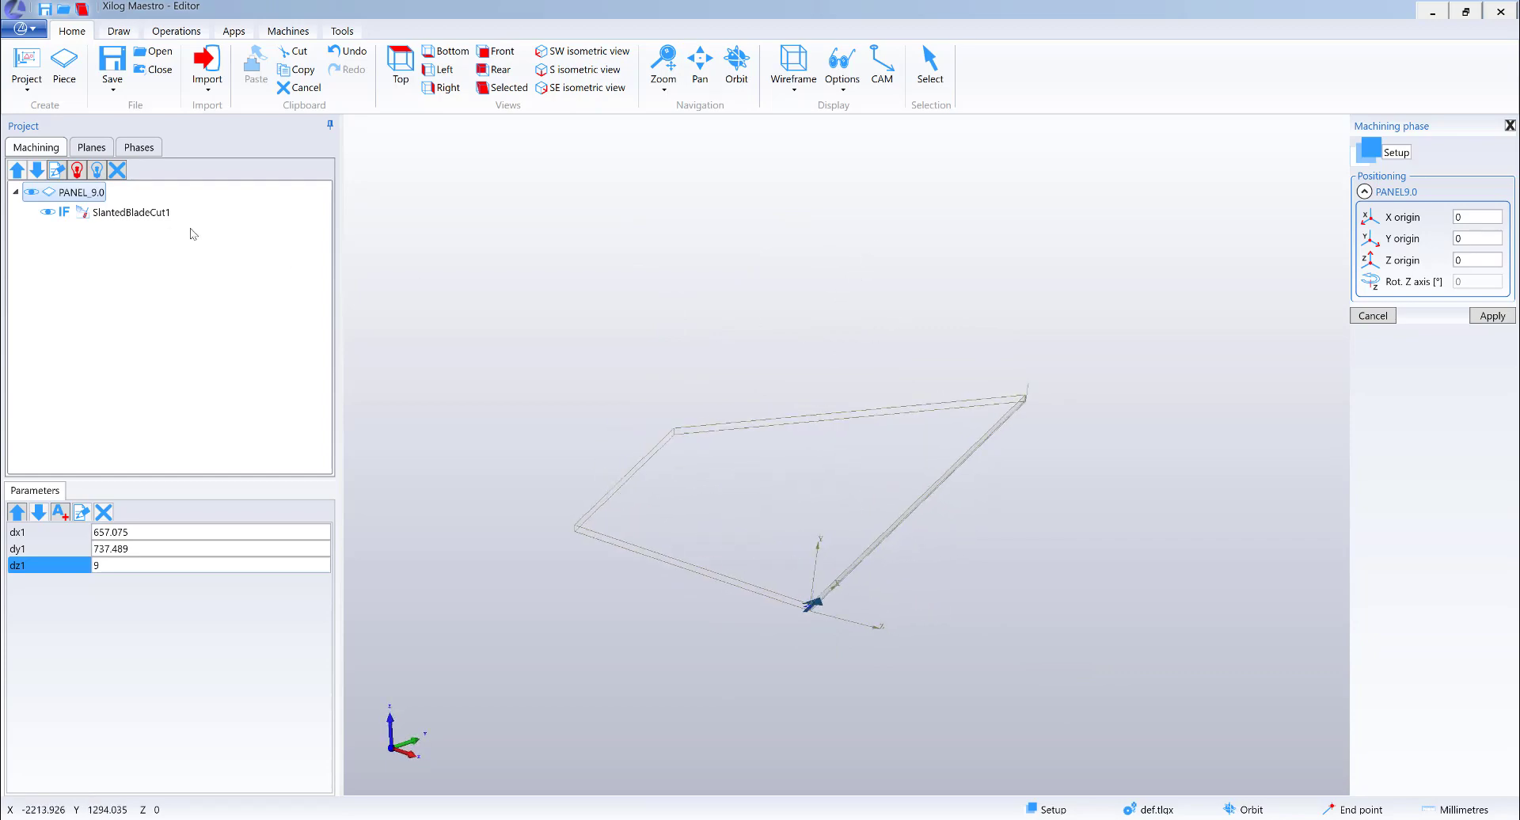
{"action": "left_click", "coordinate": [158, 215]}
{"action": "scroll", "coordinate": [847, 621], "scroll_direction": "up", "scroll_amount": 5}
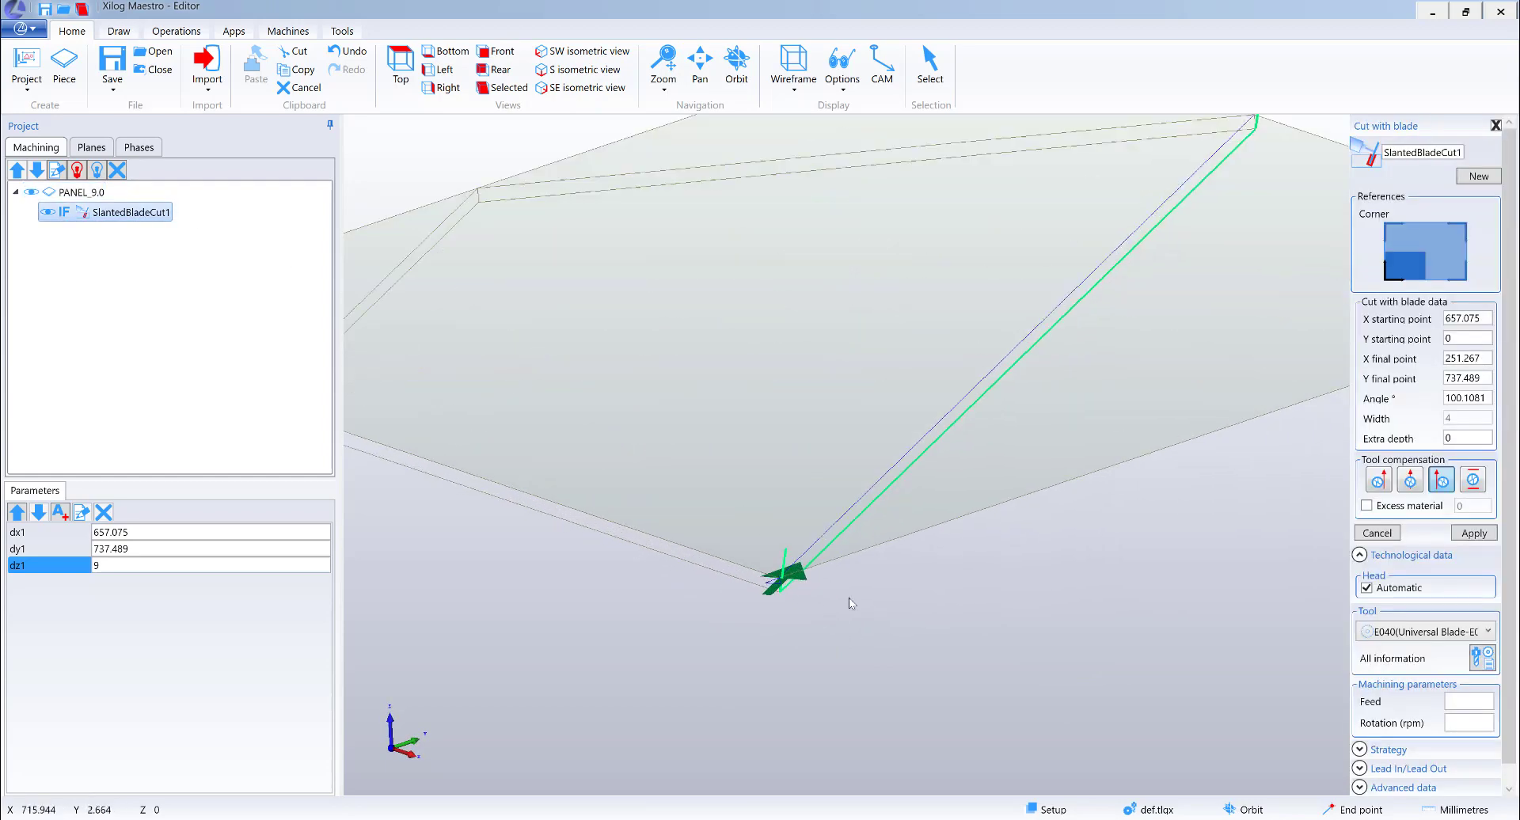